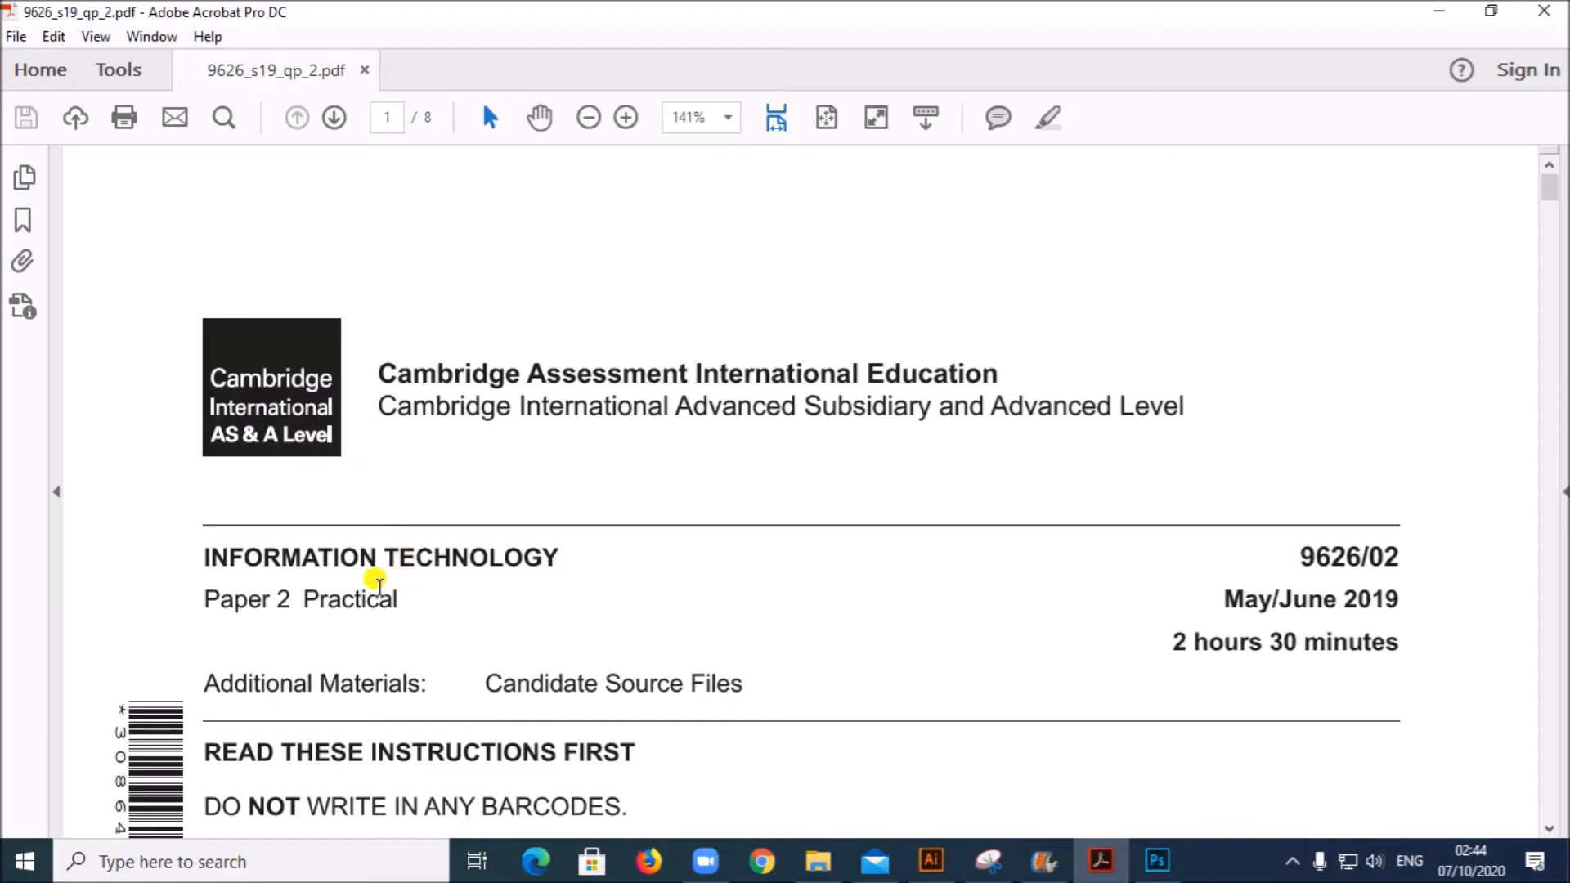
Review the subject, paper and session details on the exam paper's cover page and go to page 2
{"action": "left_click_drag", "start_coordinate": [197, 556], "coordinate": [424, 616]}
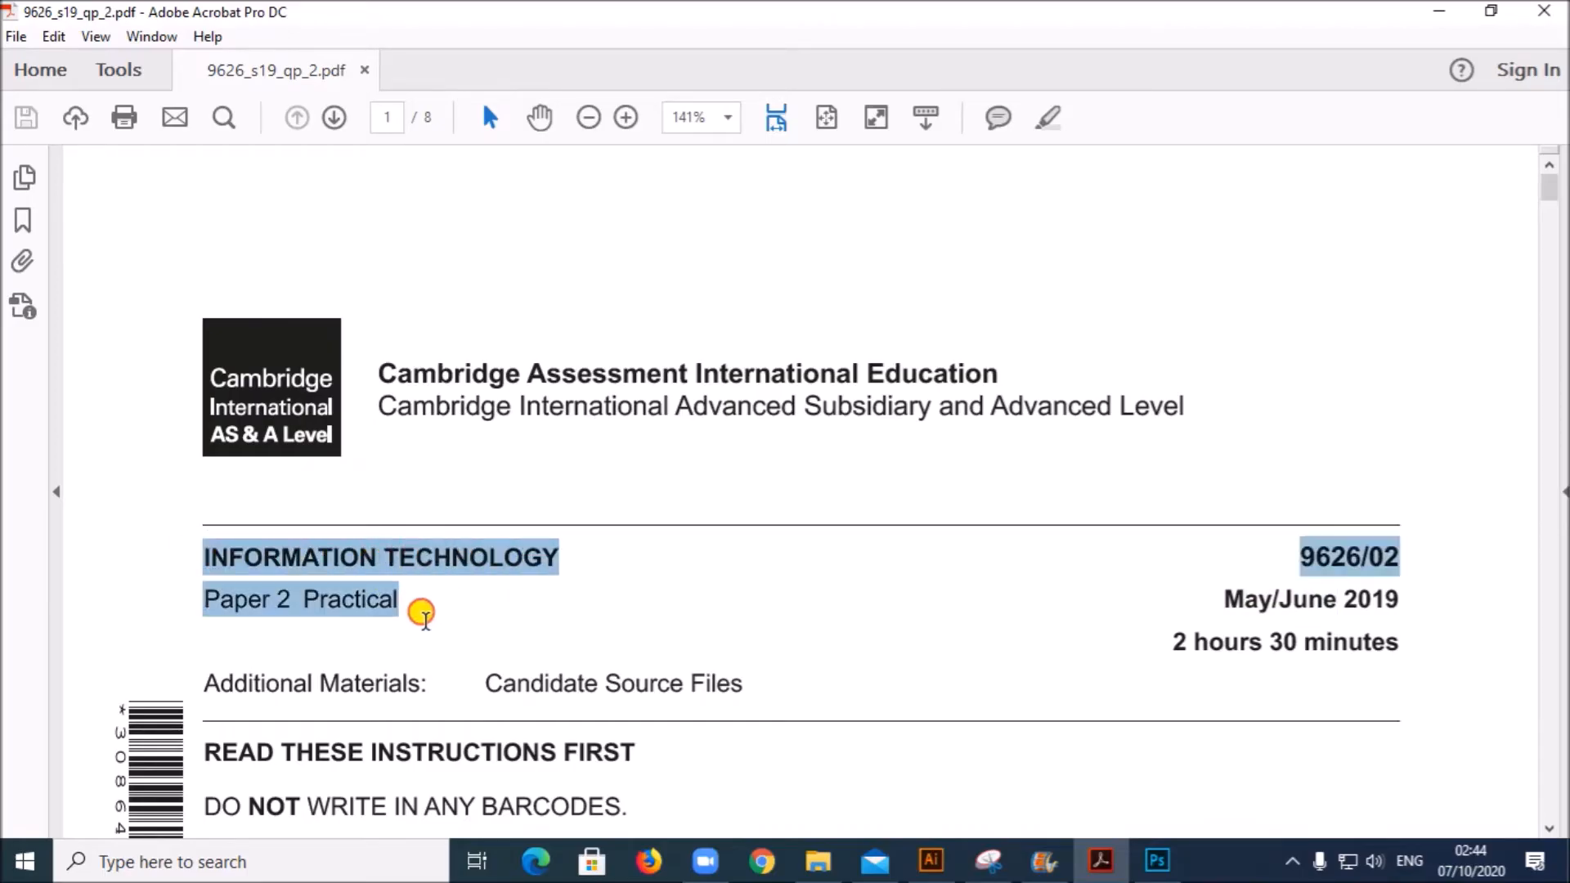
{"action": "left_click_drag", "start_coordinate": [1218, 595], "coordinate": [1408, 590]}
{"action": "scroll", "coordinate": [383, 664], "scroll_direction": "down", "scroll_amount": 10}
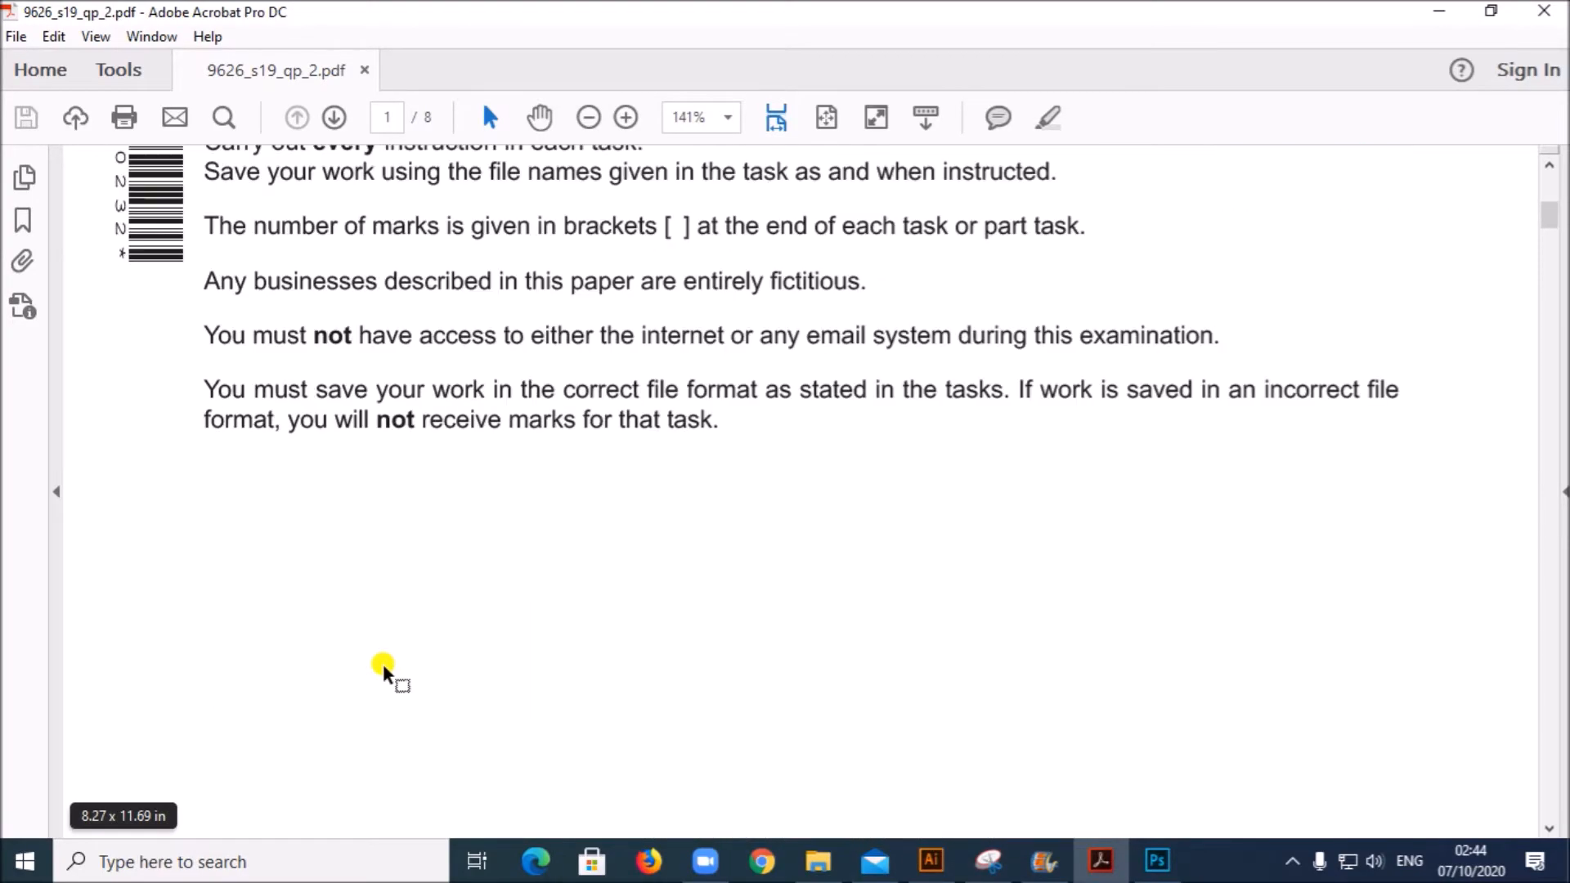
{"action": "scroll", "coordinate": [372, 646], "scroll_direction": "down", "scroll_amount": 5}
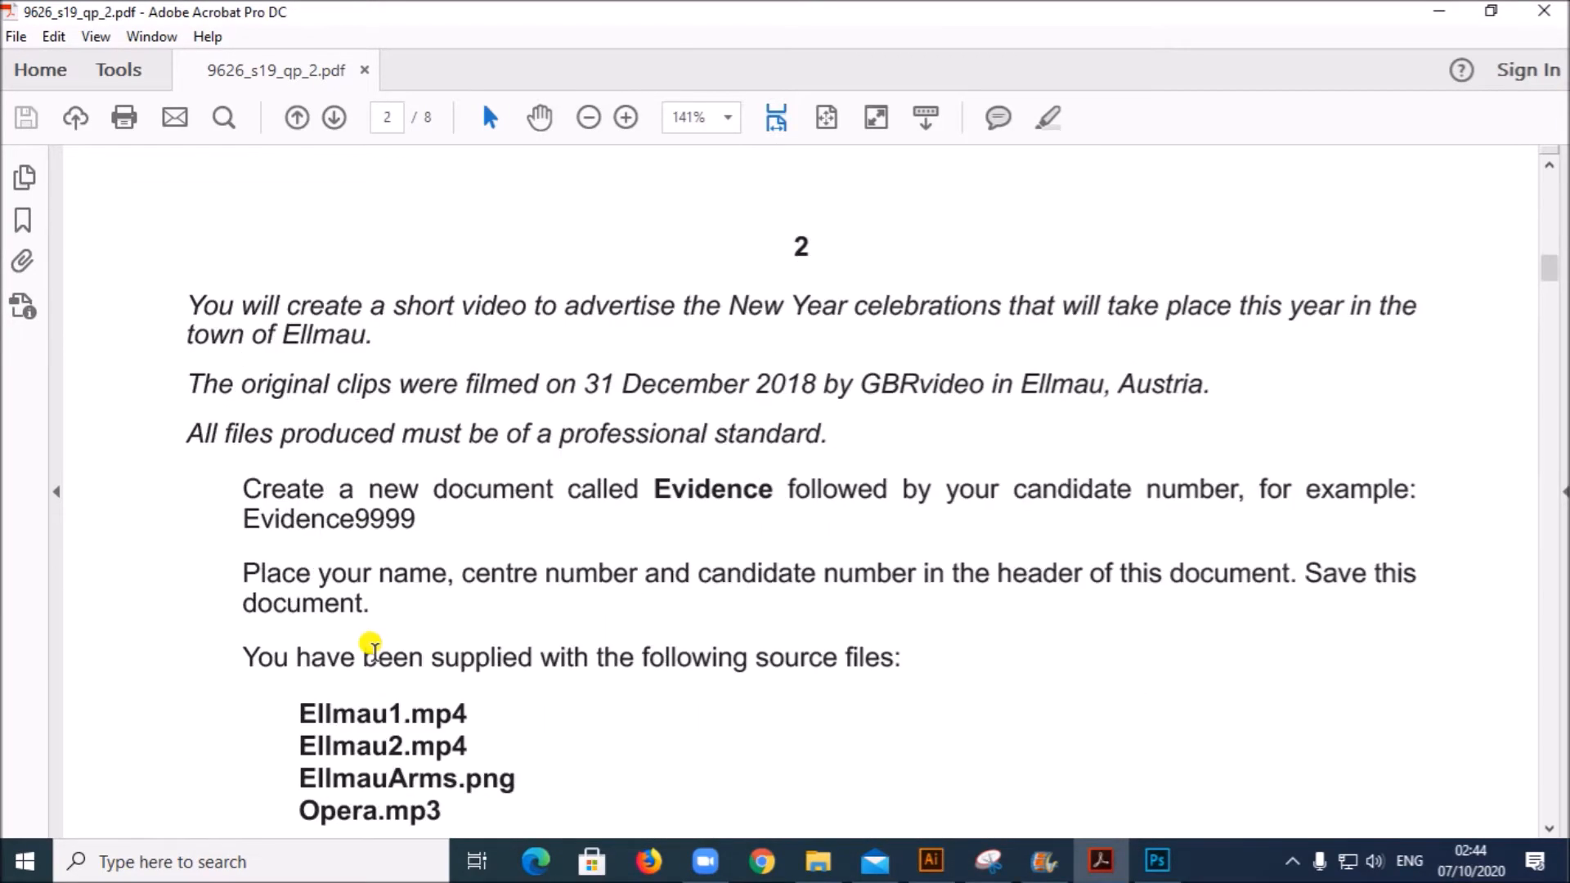
{"action": "scroll", "coordinate": [368, 642], "scroll_direction": "down", "scroll_amount": 1}
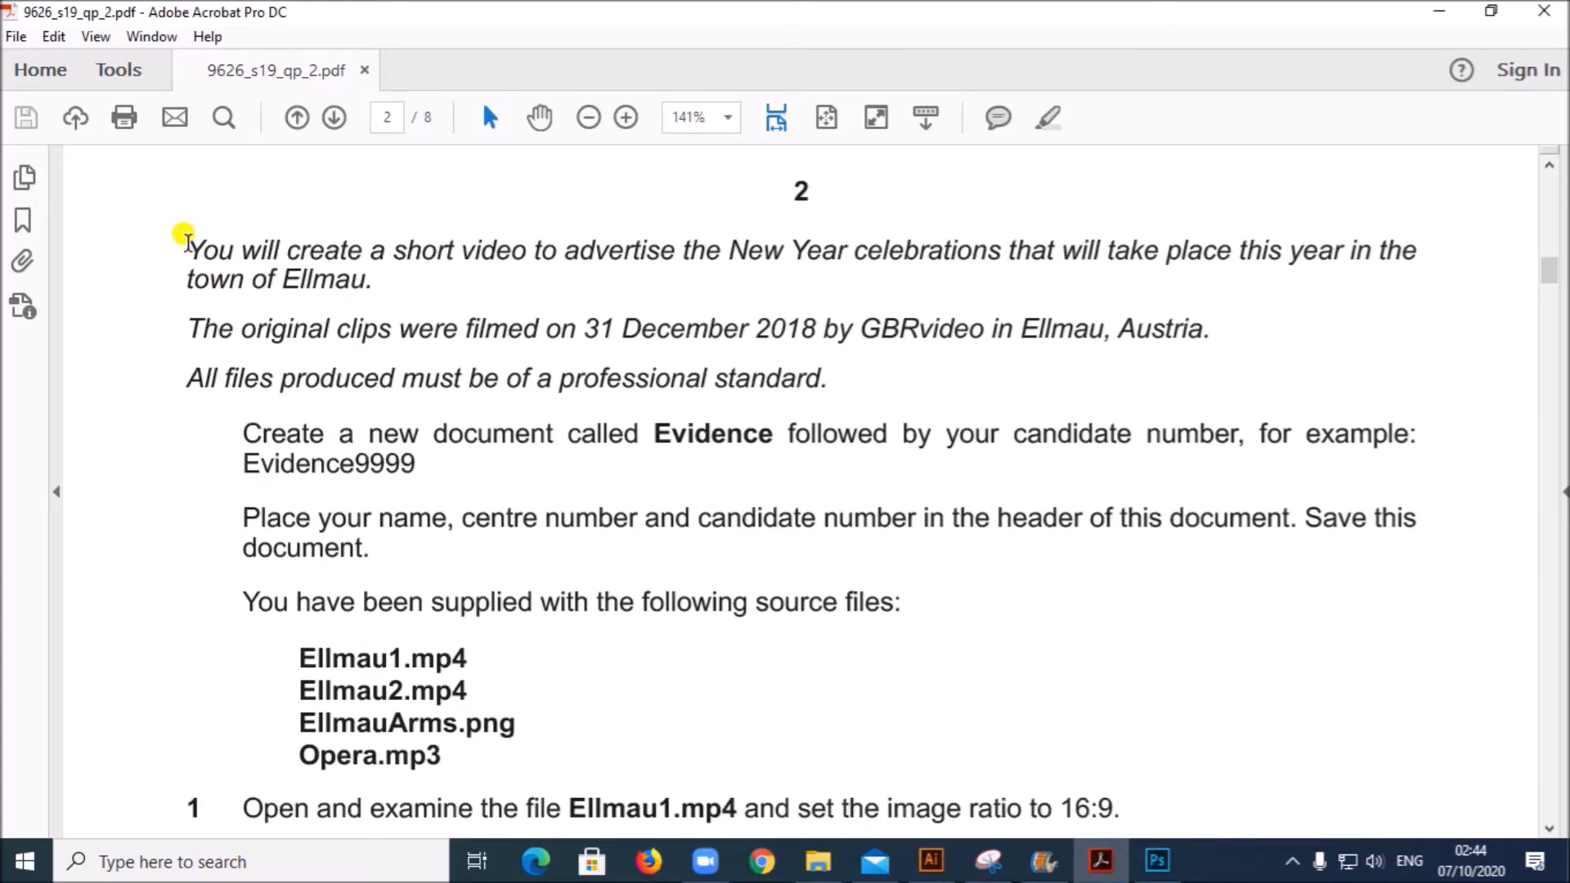
Read the video scenario, the Evidence document instructions, the source file list and task 1 on page 2
{"action": "left_click_drag", "start_coordinate": [188, 242], "coordinate": [1159, 248]}
{"action": "scroll", "coordinate": [546, 475], "scroll_direction": "down", "scroll_amount": 1}
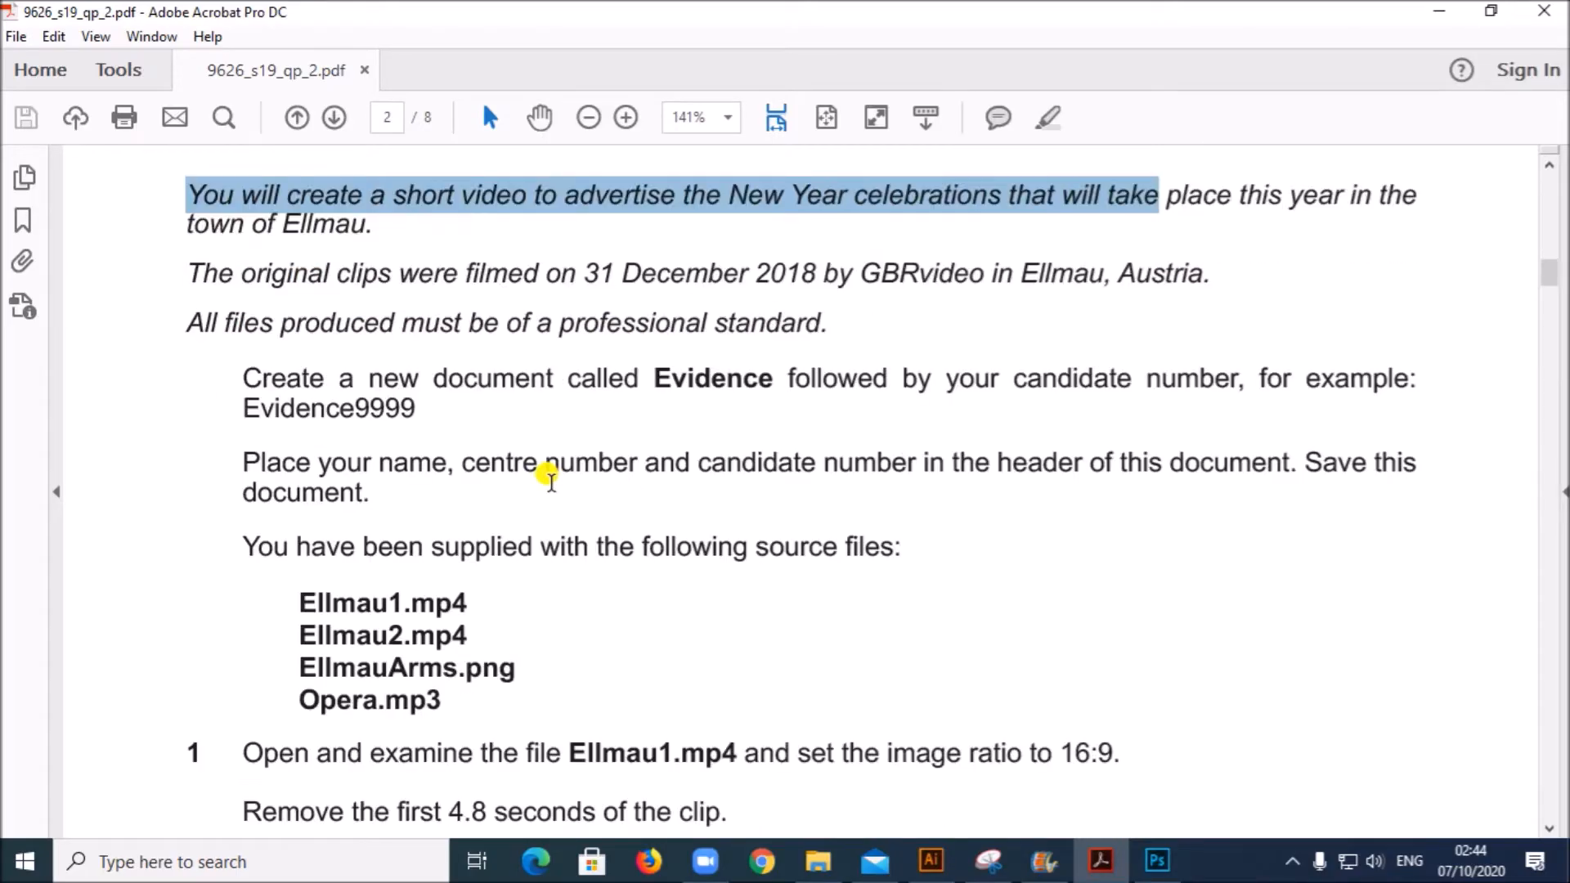
{"action": "left_click_drag", "start_coordinate": [409, 272], "coordinate": [810, 270]}
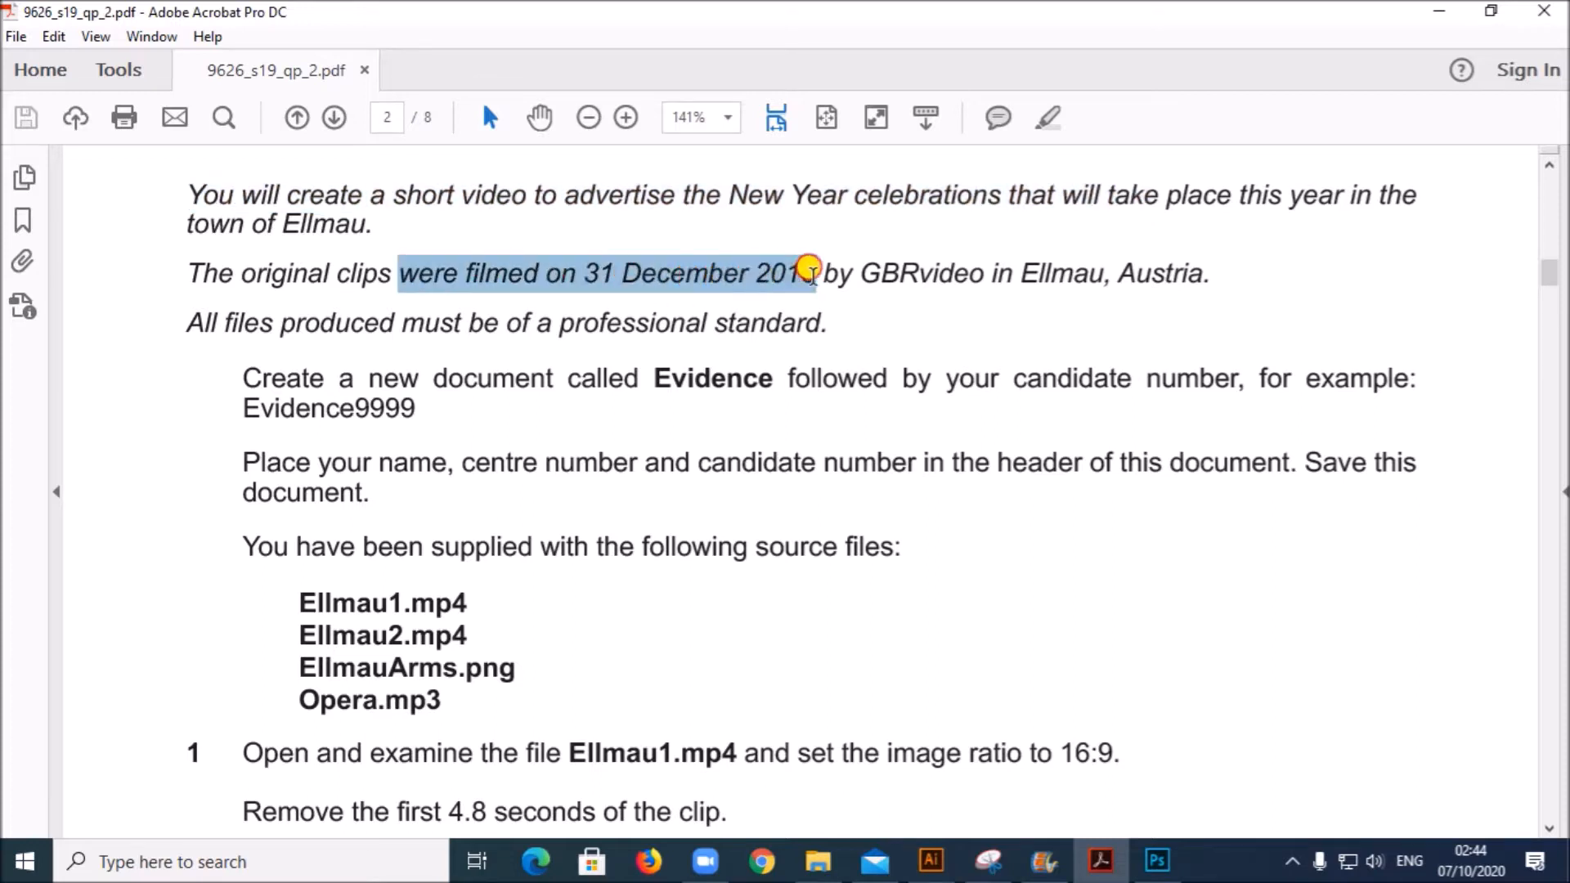
{"action": "double_click", "coordinate": [317, 449]}
{"action": "left_click_drag", "start_coordinate": [292, 331], "coordinate": [820, 323]}
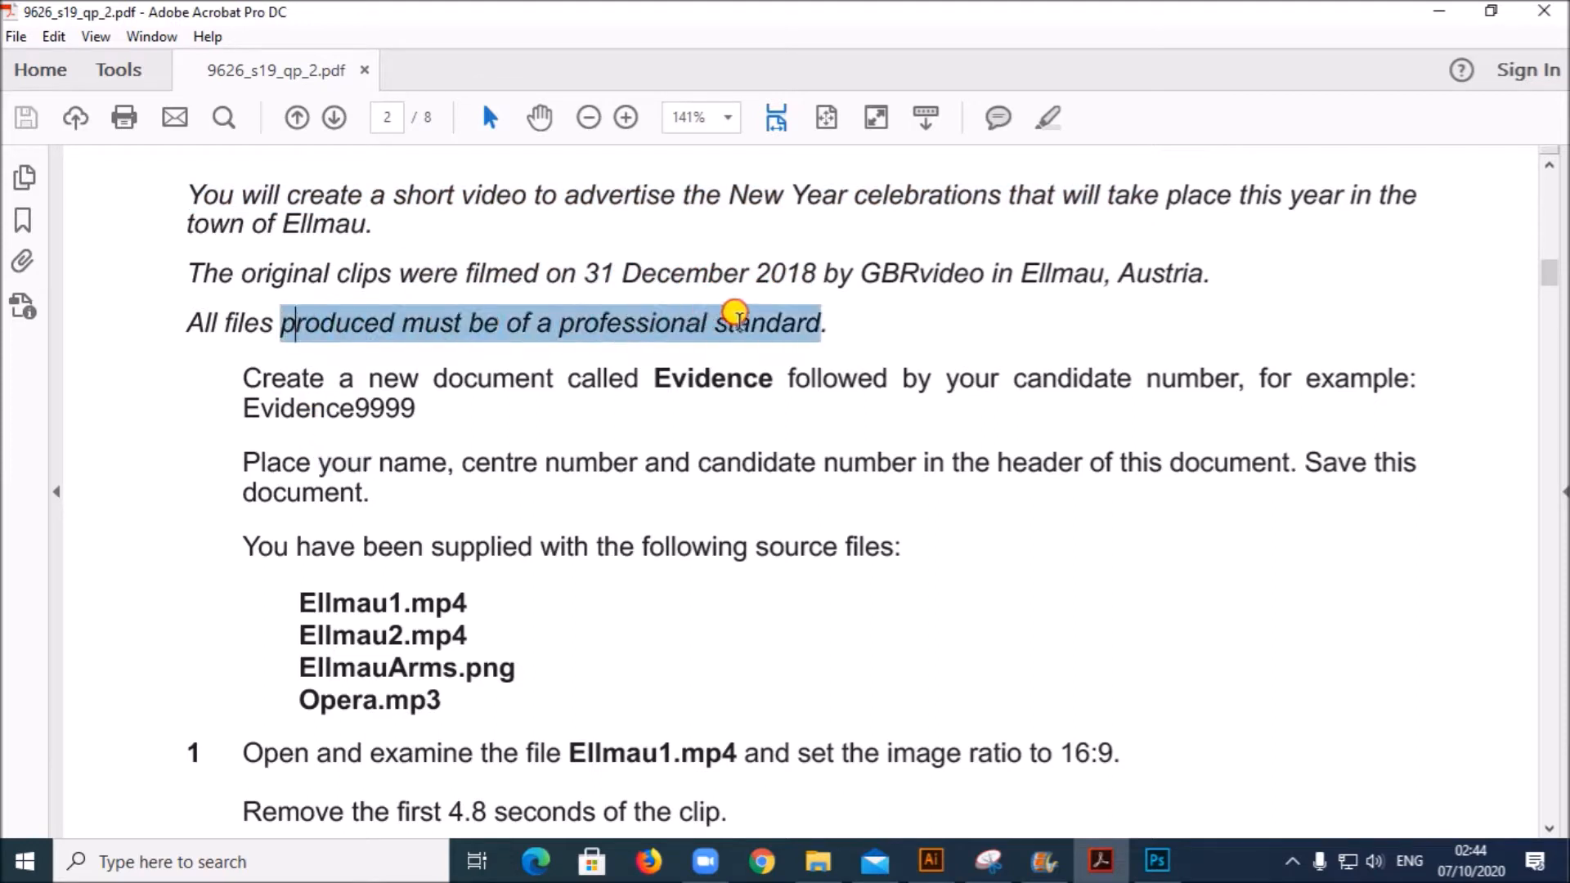
{"action": "left_click", "coordinate": [520, 514]}
{"action": "left_click_drag", "start_coordinate": [455, 380], "coordinate": [951, 382]}
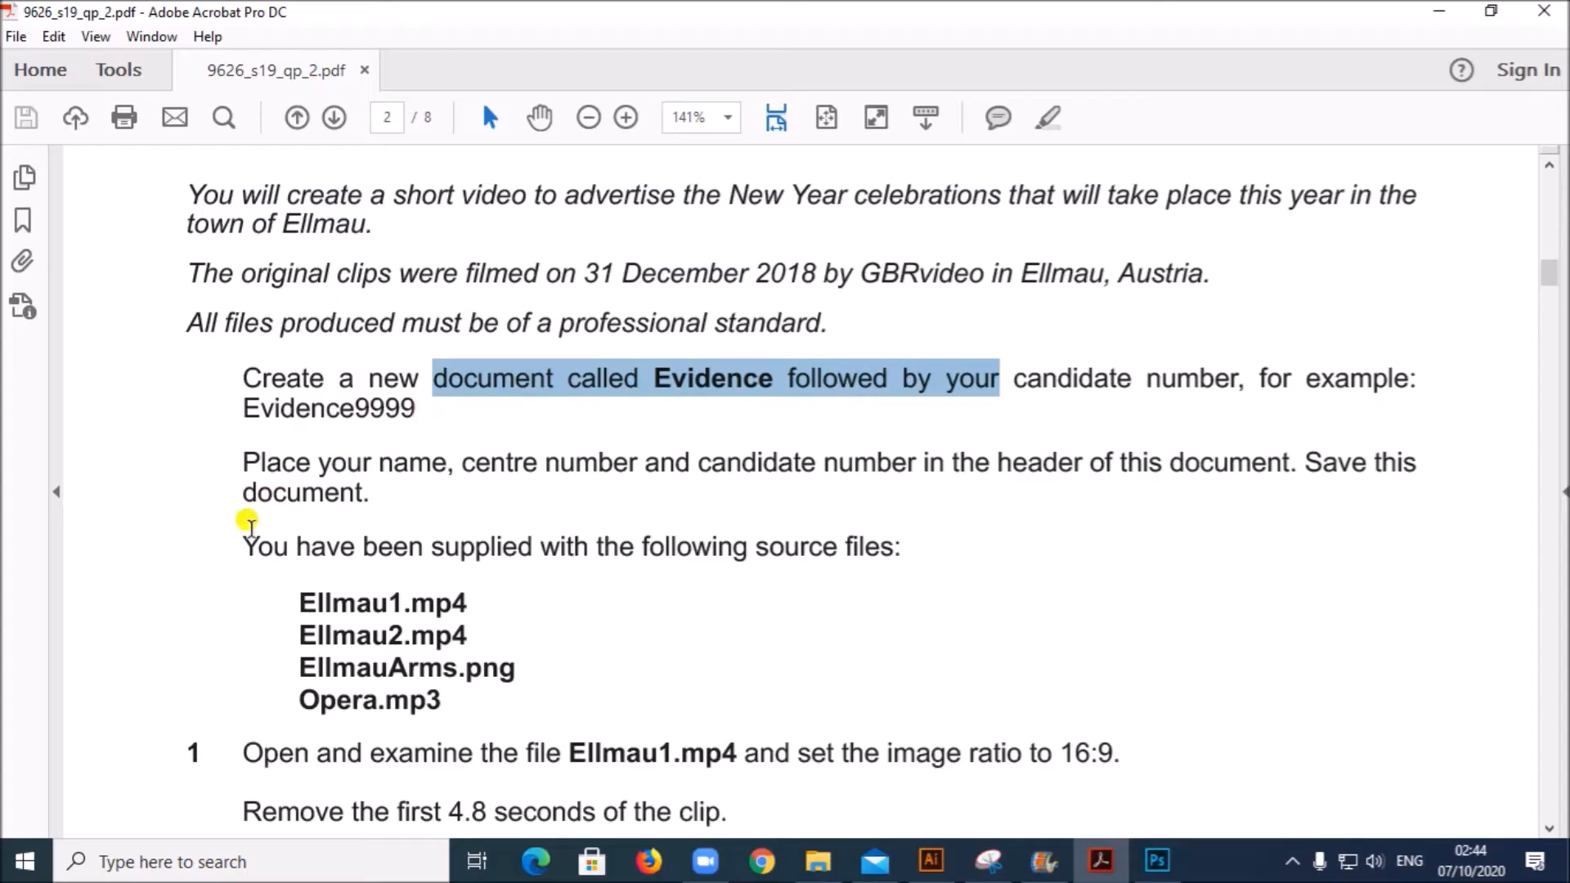
{"action": "scroll", "coordinate": [376, 492], "scroll_direction": "down", "scroll_amount": 3}
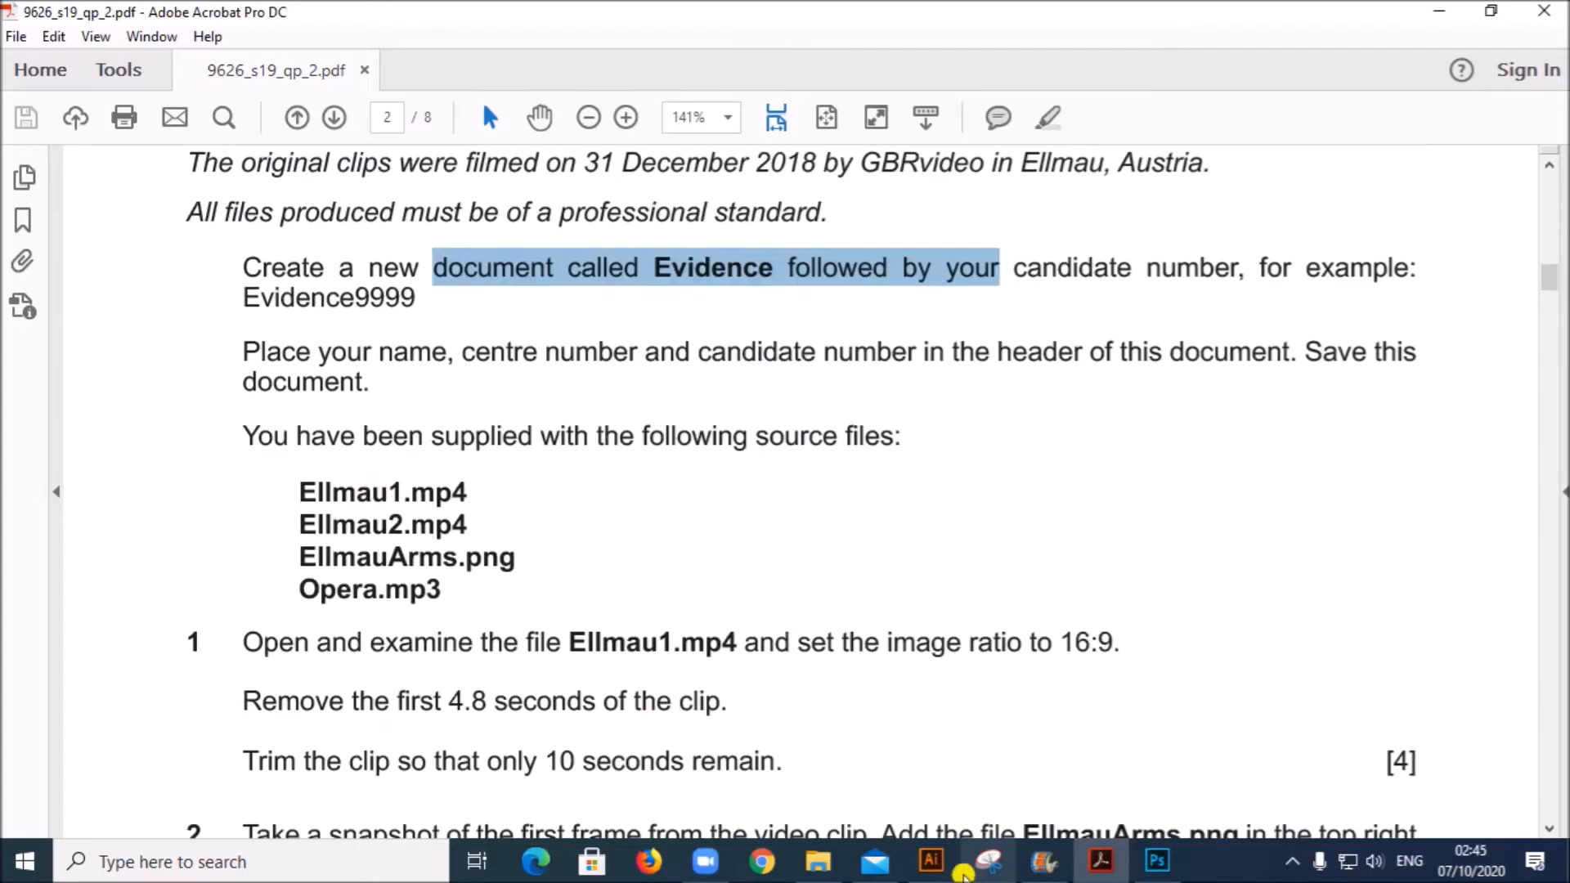
{"action": "scroll", "coordinate": [517, 564], "scroll_direction": "down", "scroll_amount": 3}
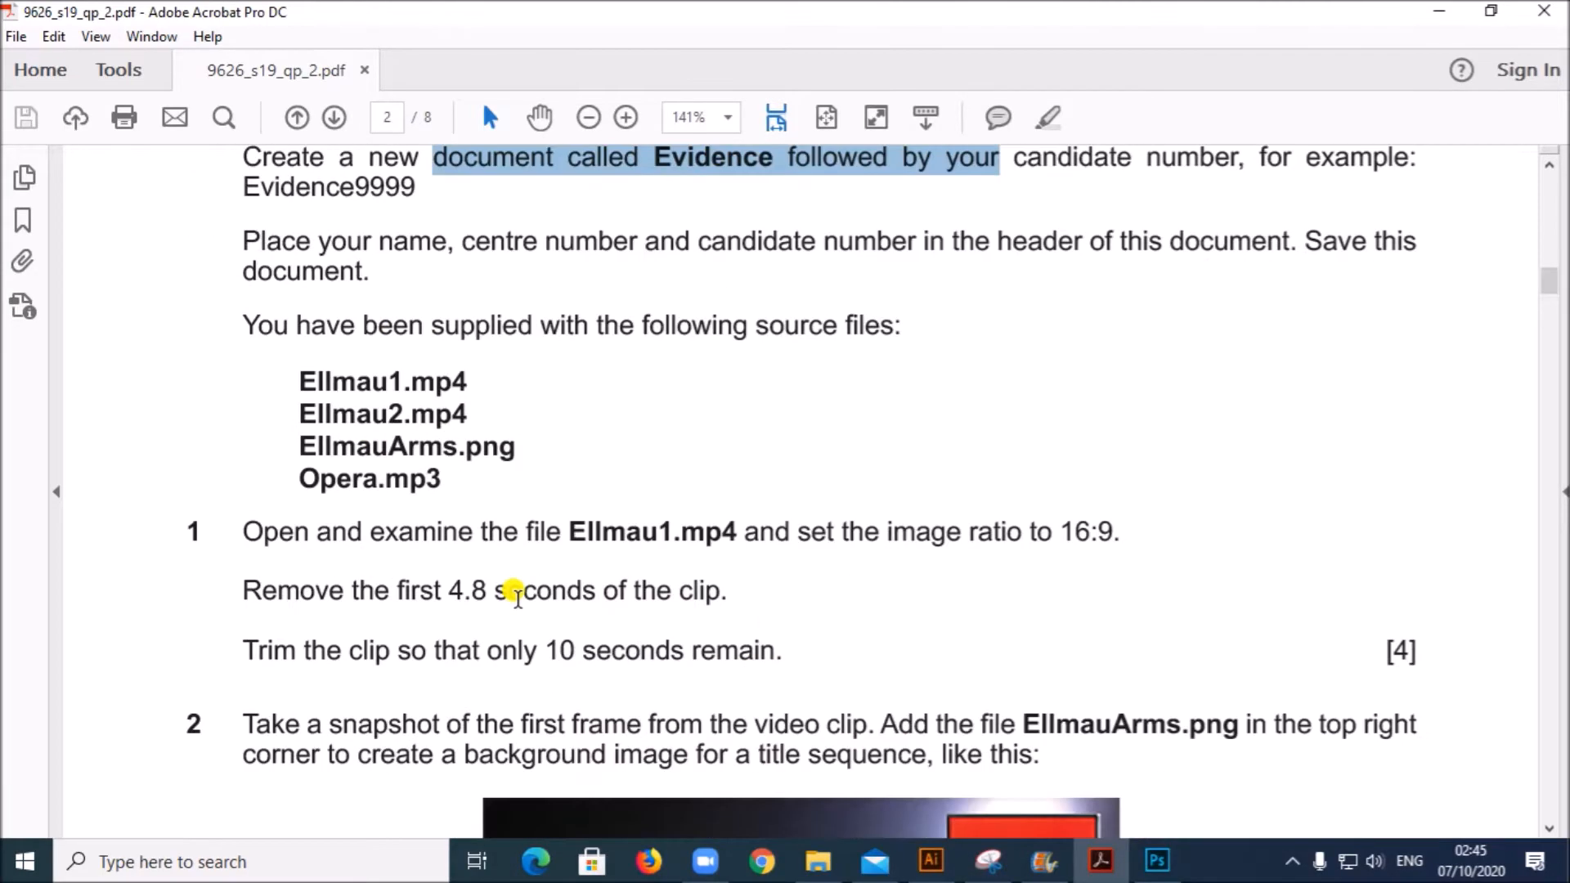
Open the Evidence Word document from its folder and exit its header, which holds the name, centre number and candidate number
{"action": "left_click", "coordinate": [818, 861]}
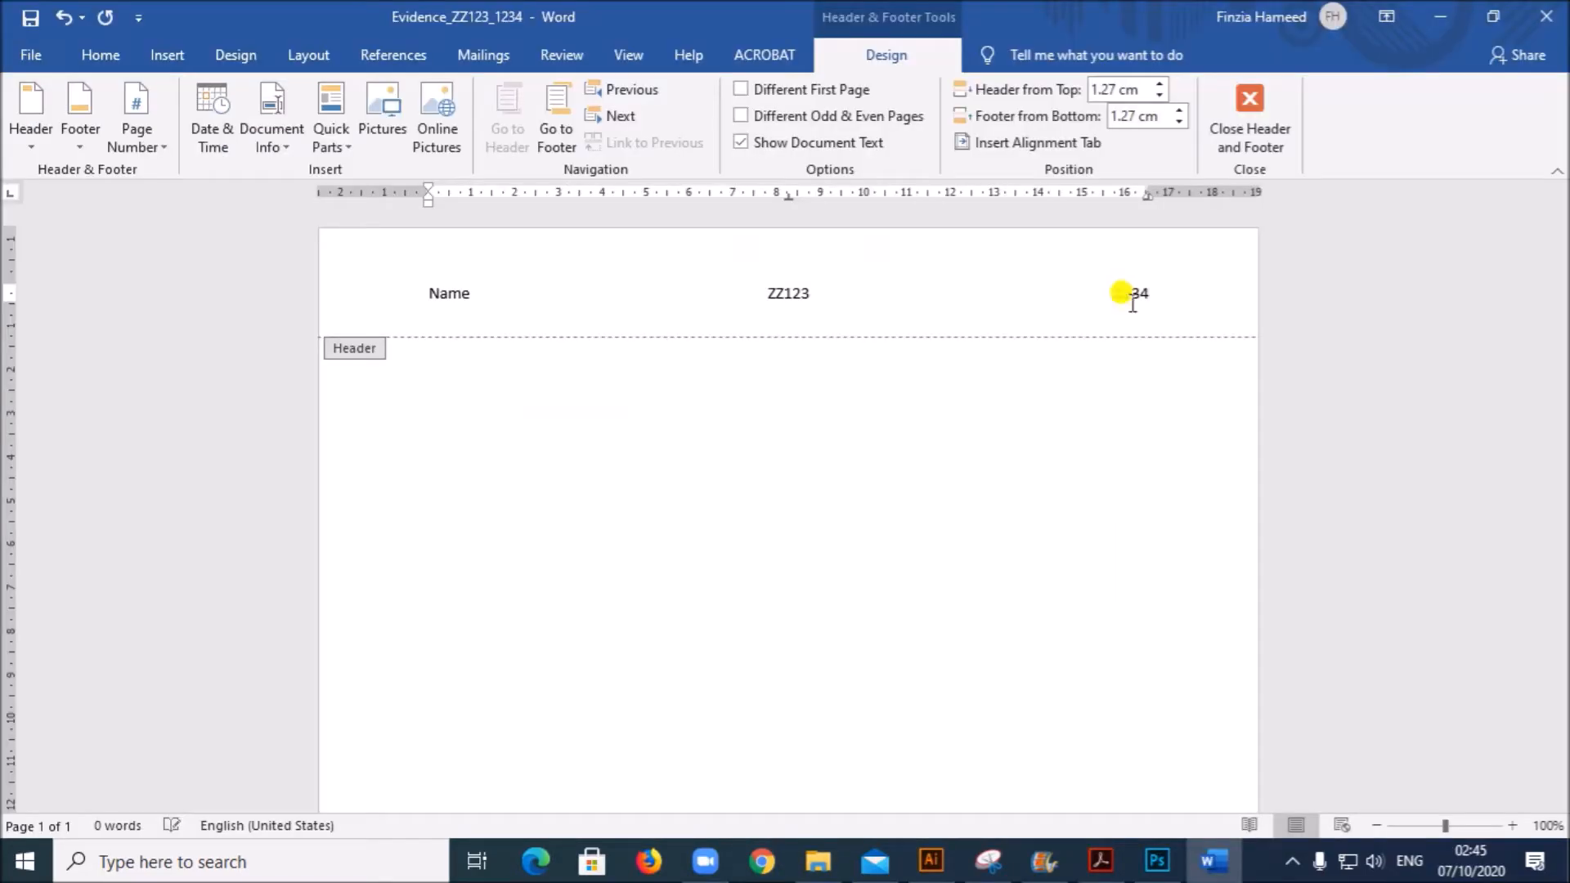
{"action": "left_click", "coordinate": [1255, 114]}
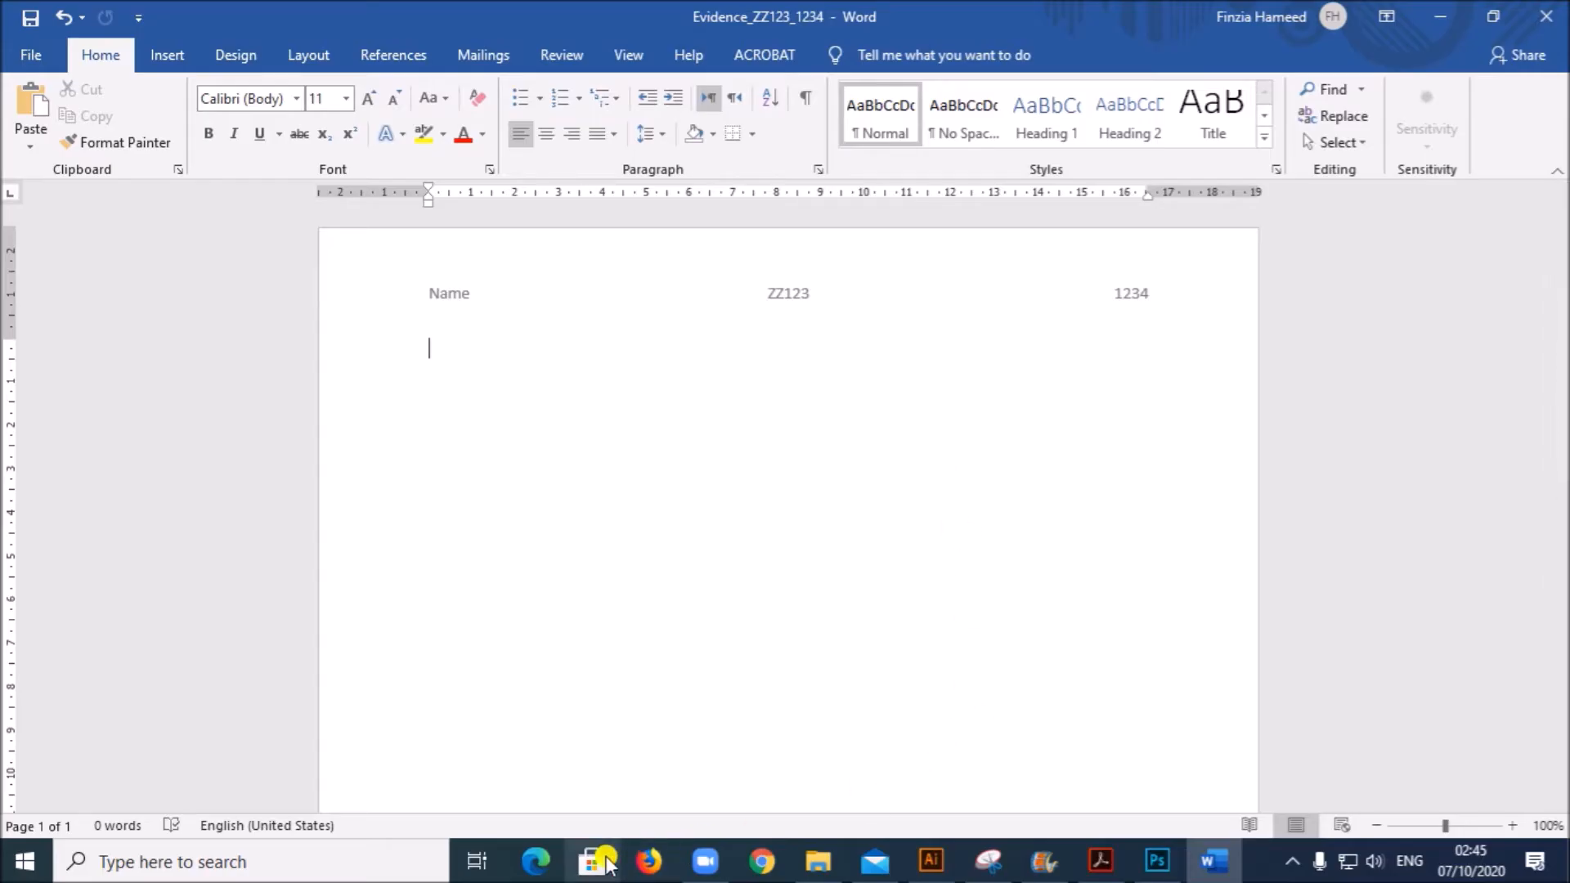
Check the source files and task 1 in the exam paper, and launch Movie Maker
{"action": "left_click", "coordinate": [1100, 860]}
{"action": "left_click_drag", "start_coordinate": [294, 272], "coordinate": [471, 379]}
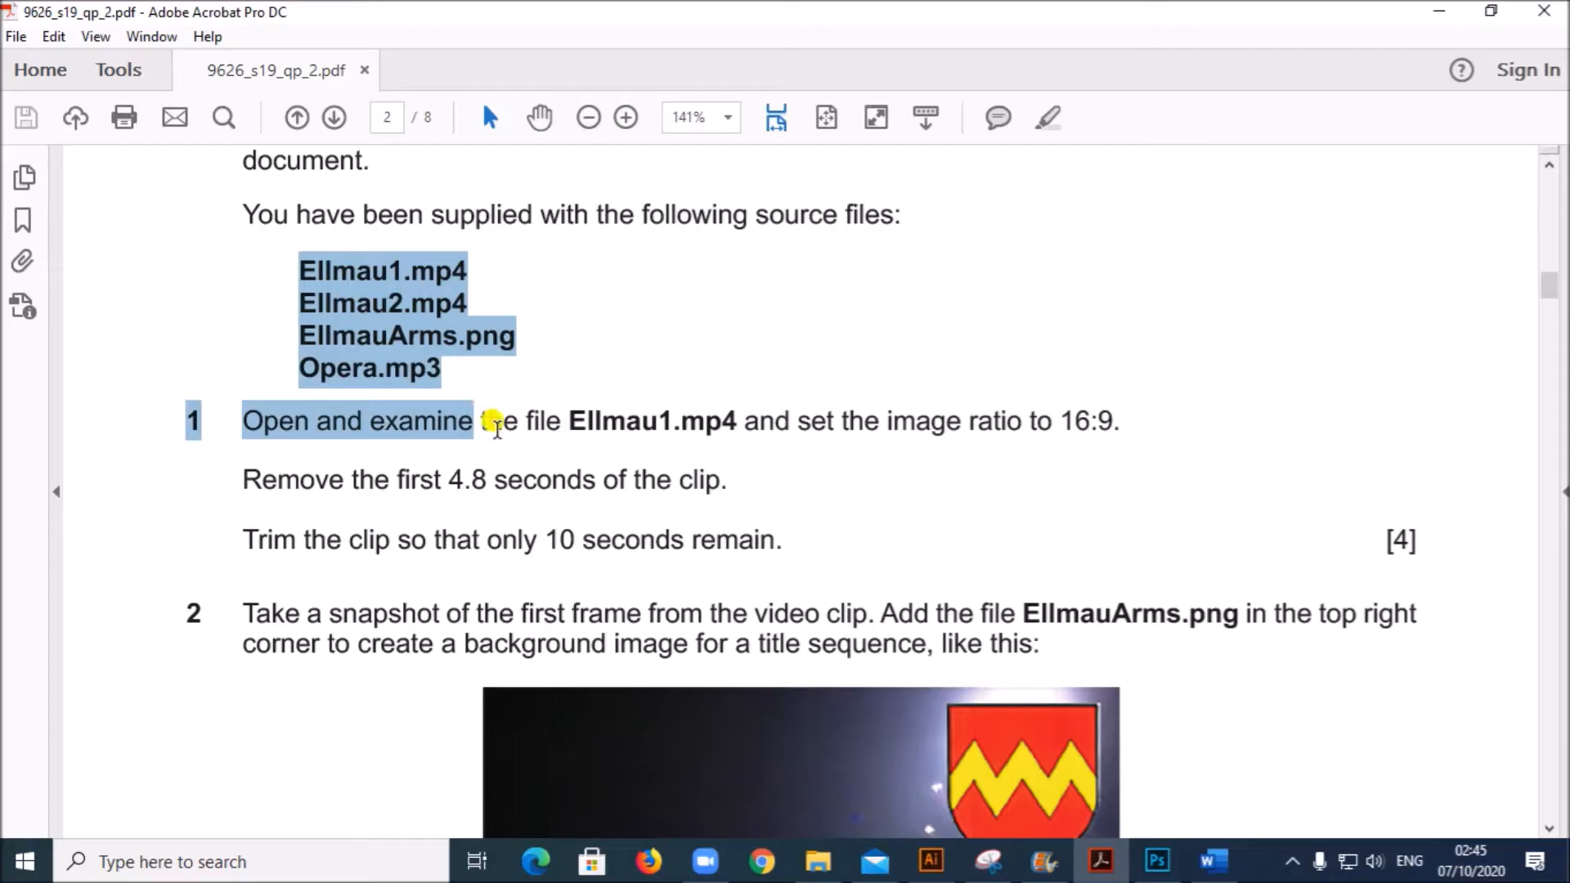
{"action": "left_click", "coordinate": [508, 477]}
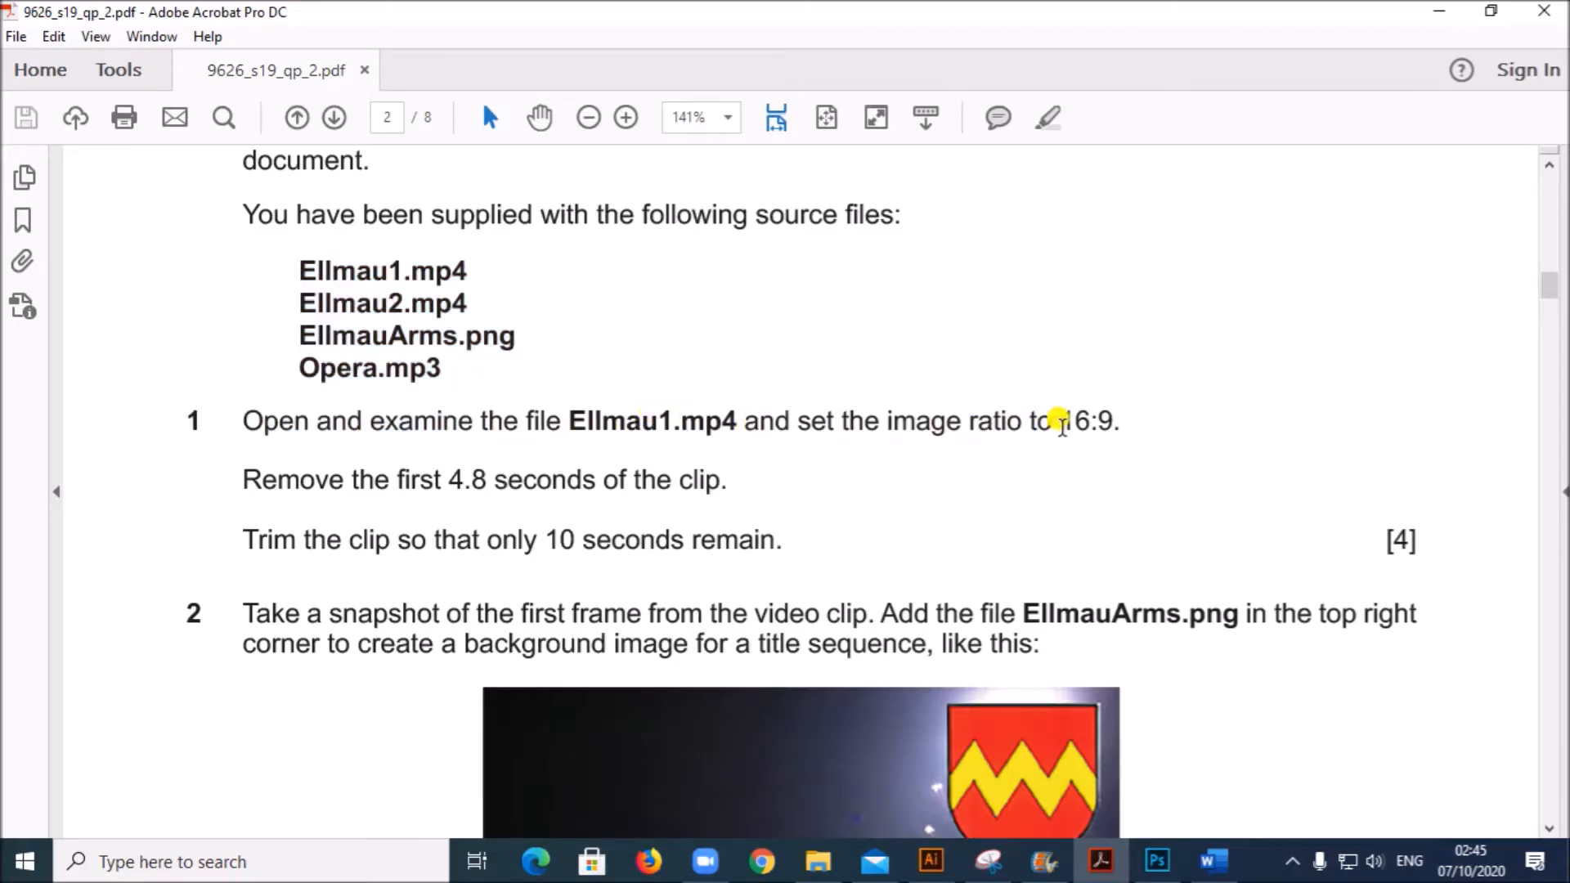
{"action": "left_click", "coordinate": [210, 862]}
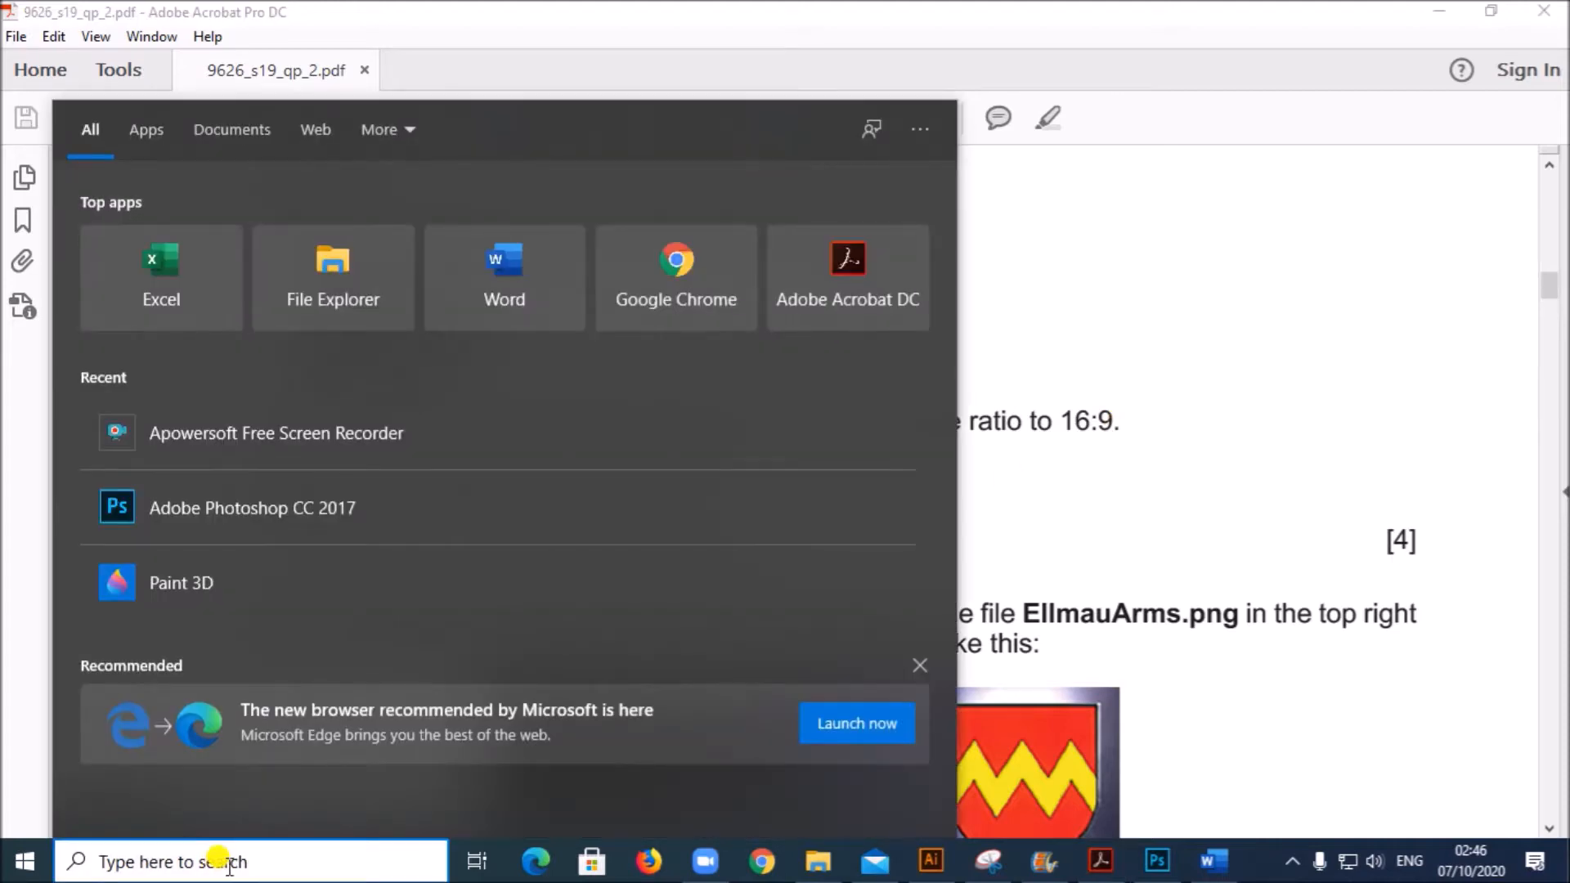
{"action": "type", "text": "movie"}
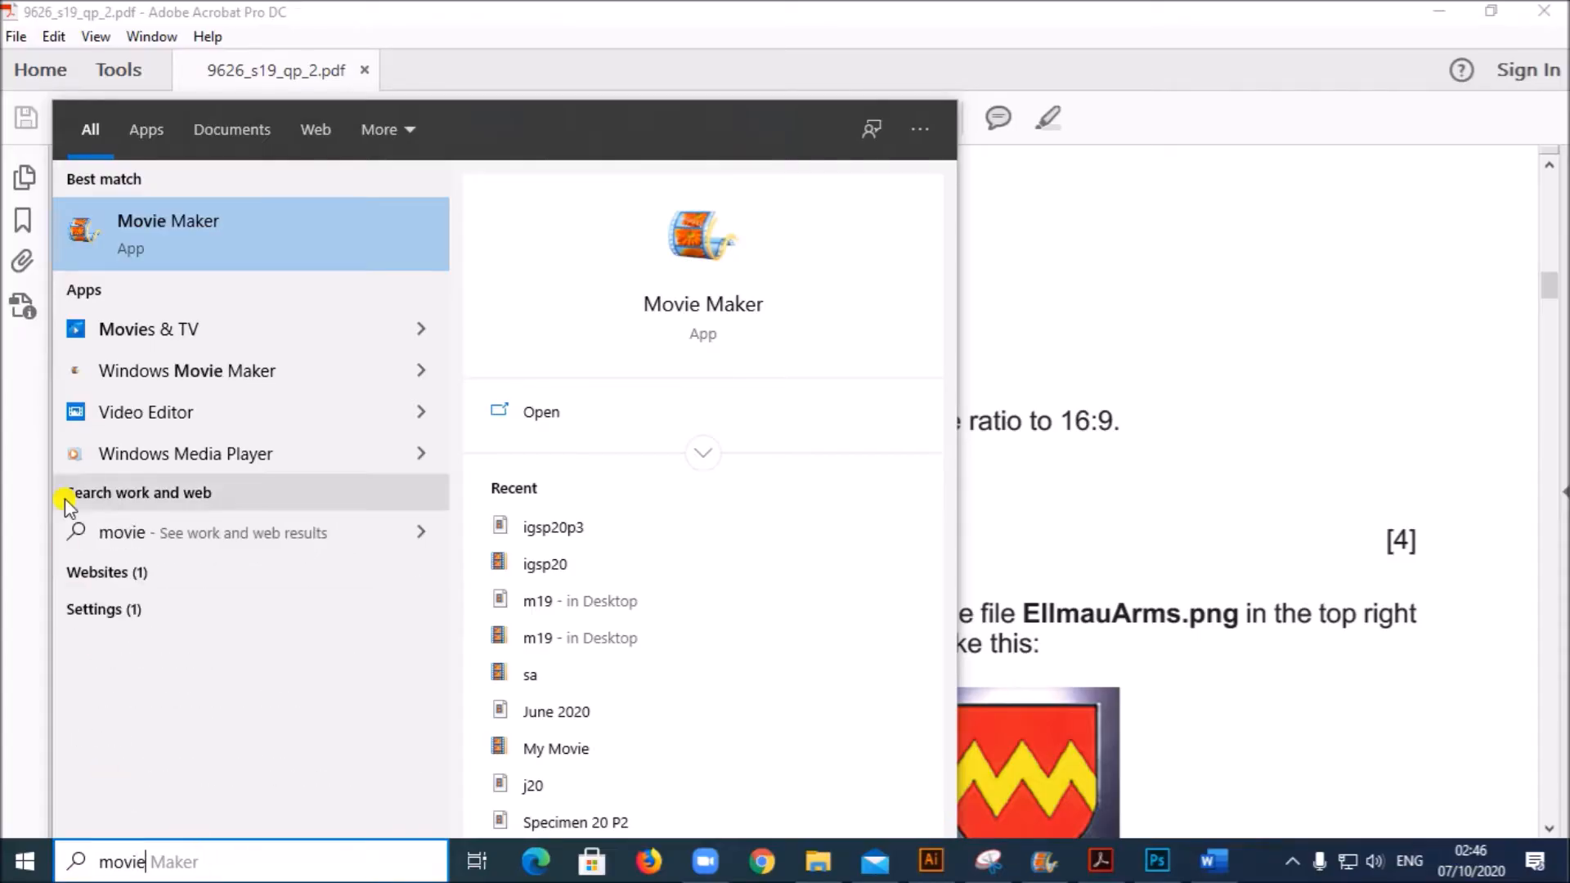
{"action": "left_click", "coordinate": [148, 224]}
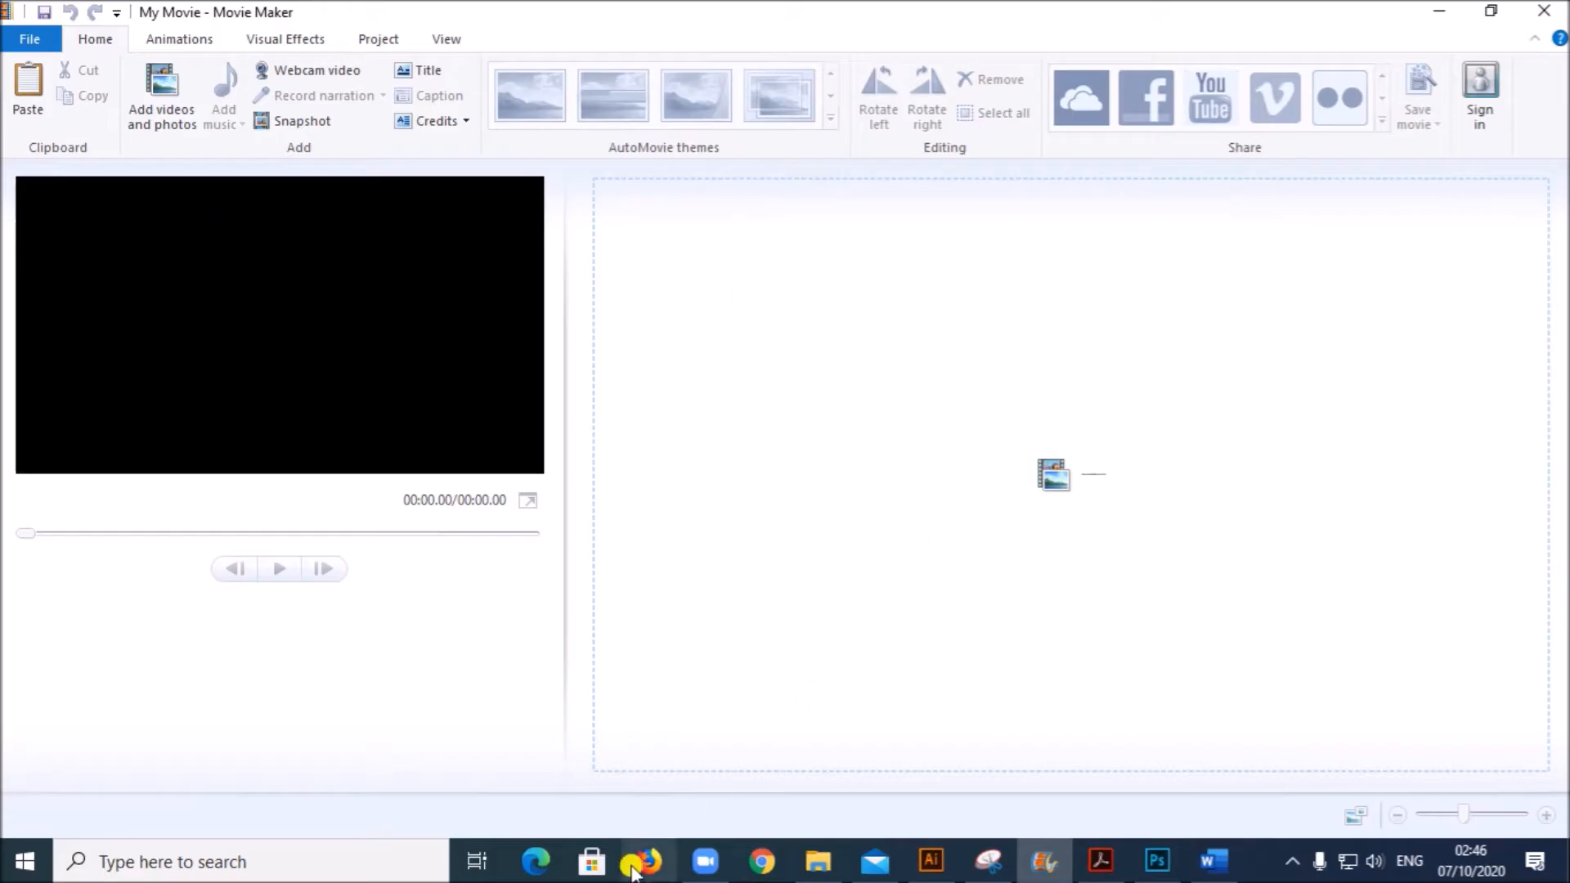
Add the Ellmau1 video from the J19 folder to the empty Movie Maker project
{"action": "left_click", "coordinate": [808, 859]}
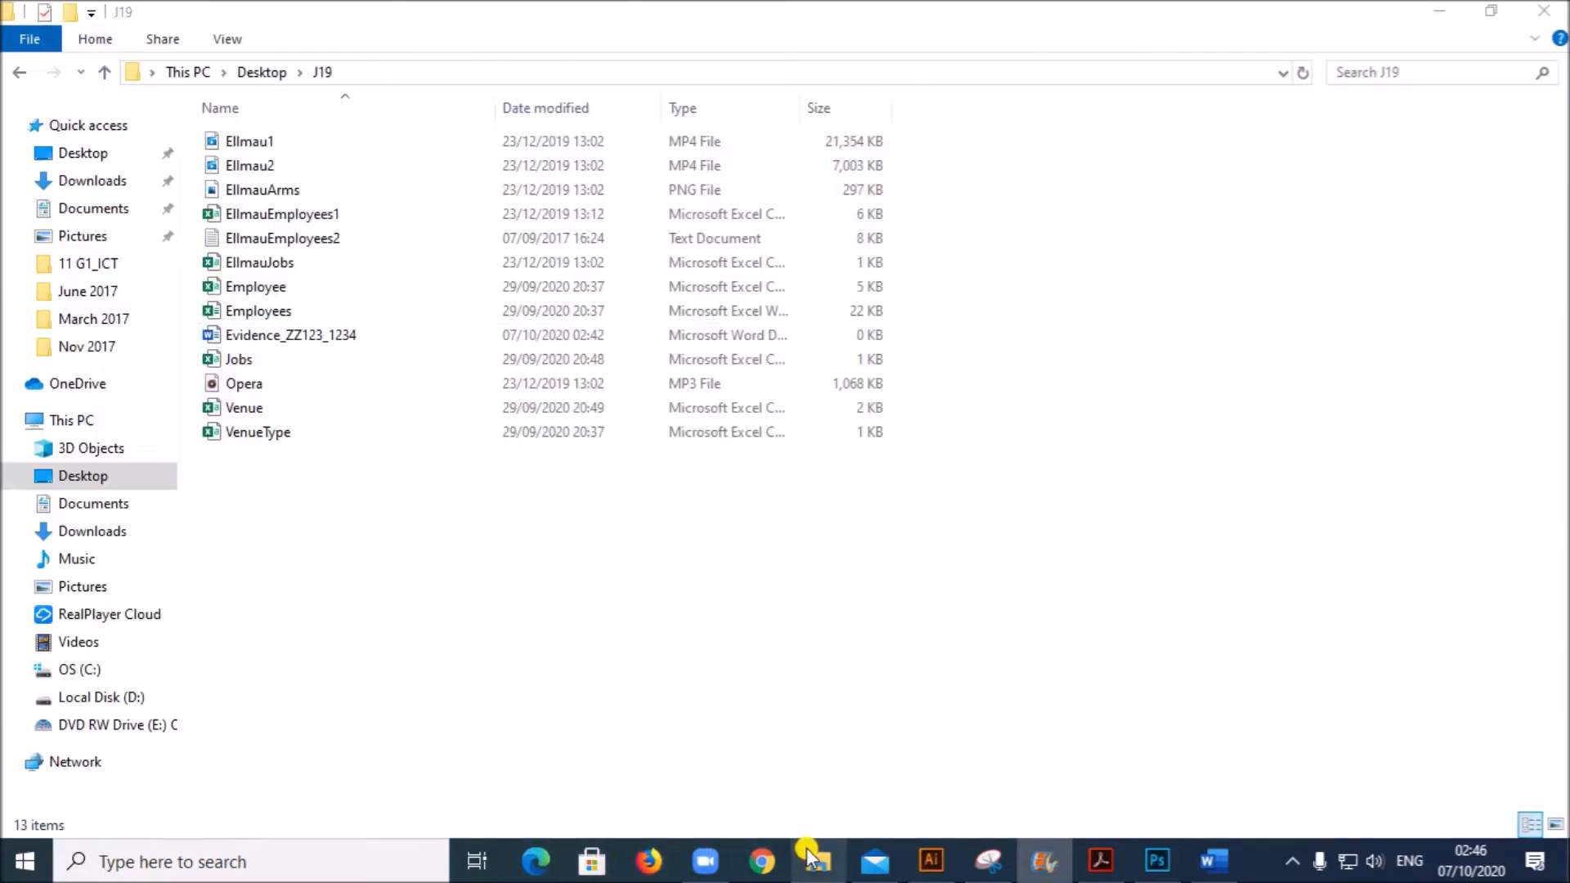
{"action": "left_click_drag", "start_coordinate": [984, 7], "coordinate": [1131, 435]}
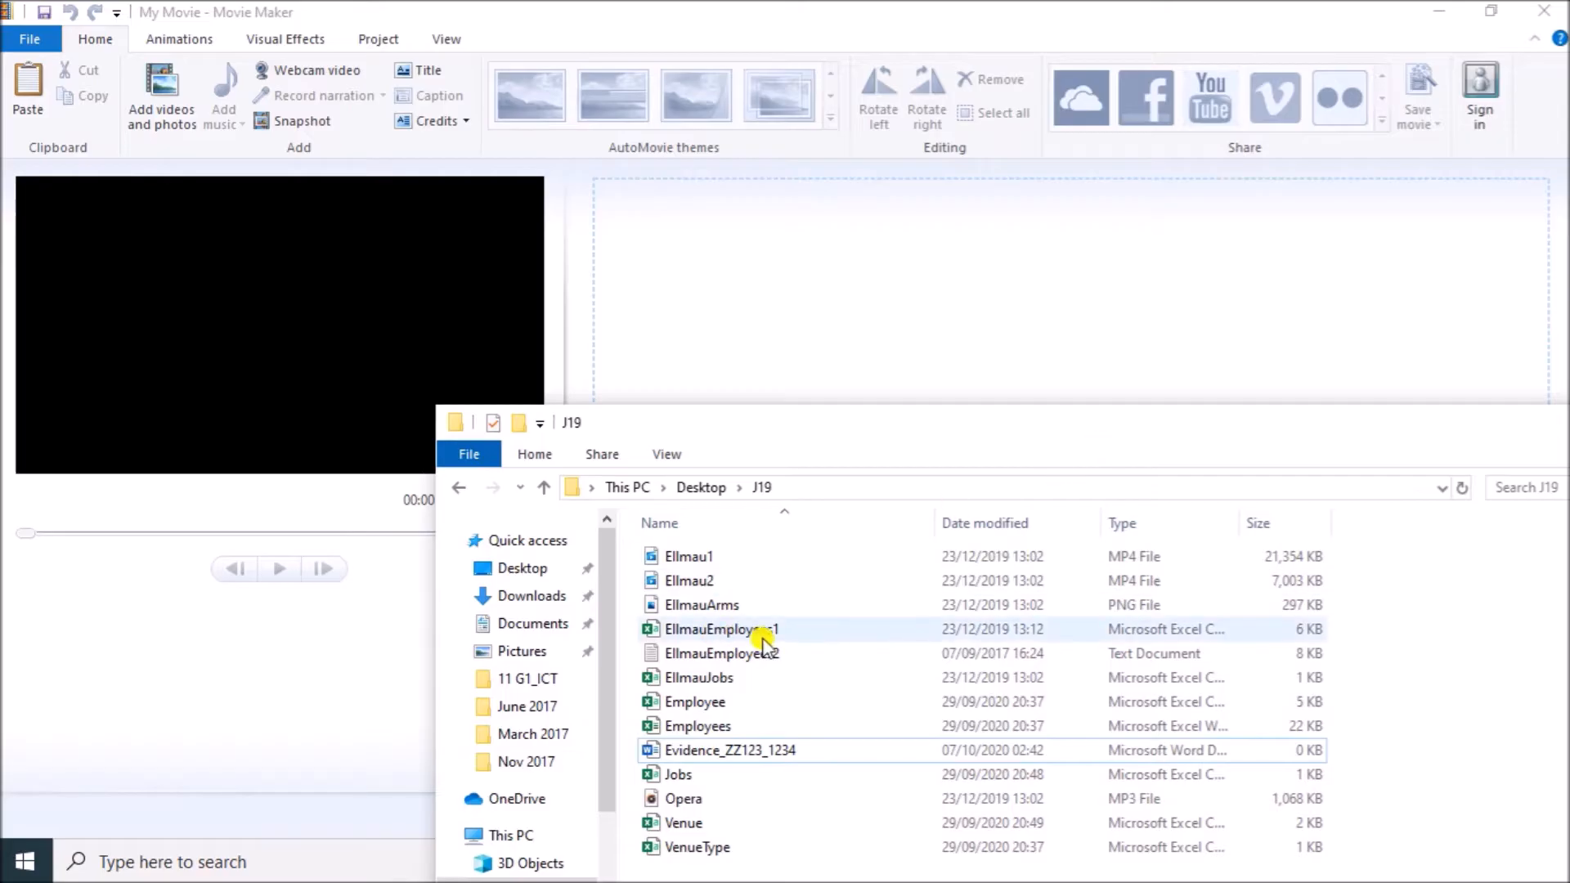
{"action": "left_click", "coordinate": [691, 562]}
{"action": "left_click_drag", "start_coordinate": [691, 563], "coordinate": [854, 339]}
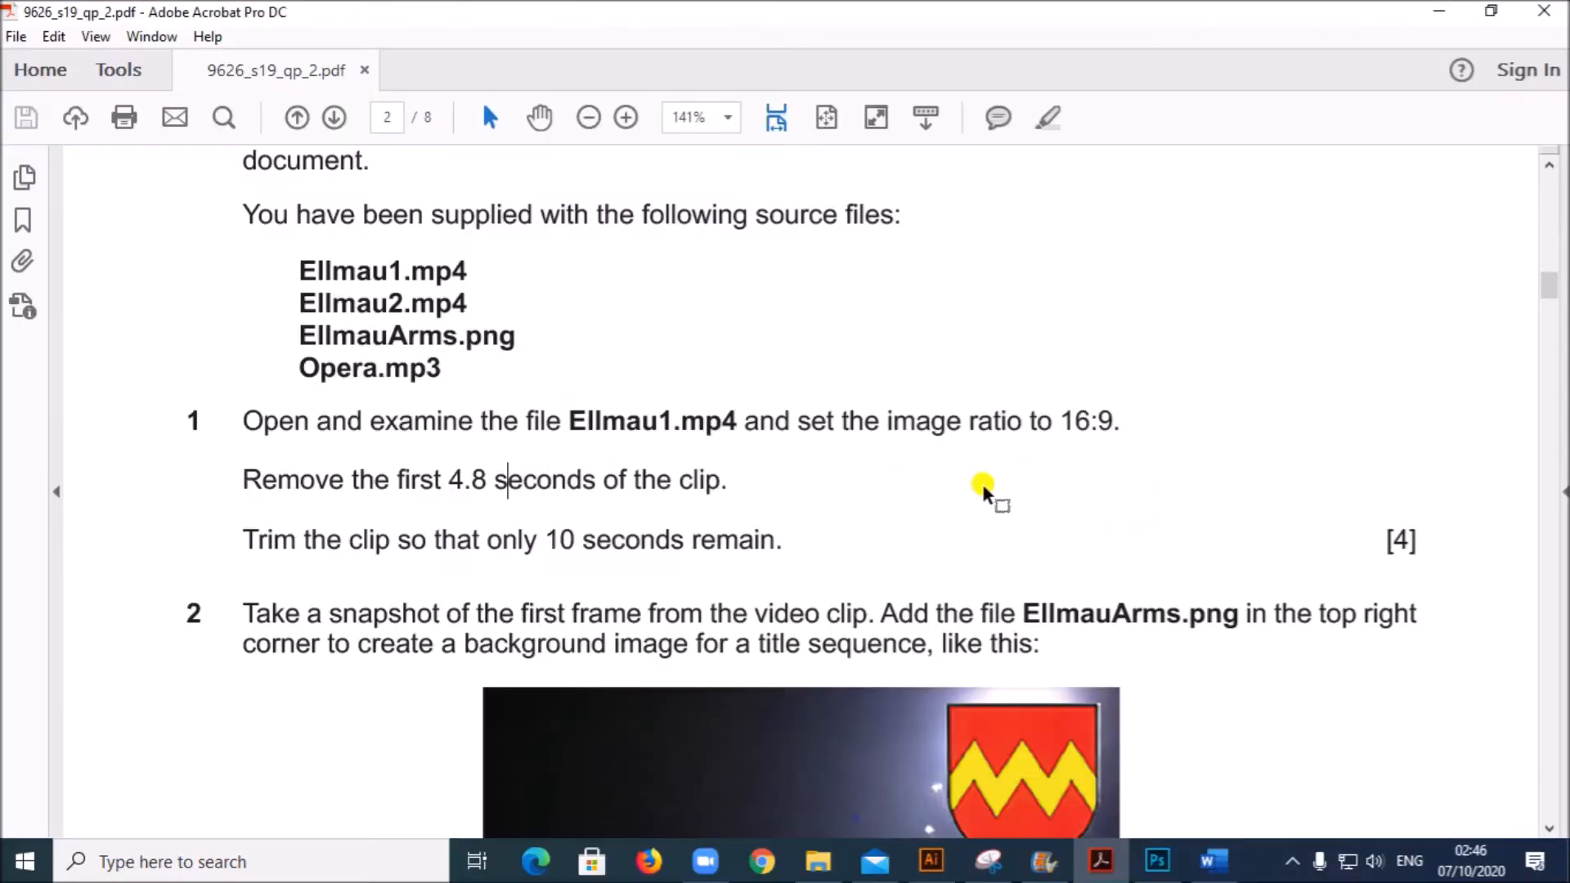
Check the Movie Maker project's aspect ratio setting against the 16:9 ratio required by task 1 of the exam paper
{"action": "left_click_drag", "start_coordinate": [1060, 418], "coordinate": [1149, 409]}
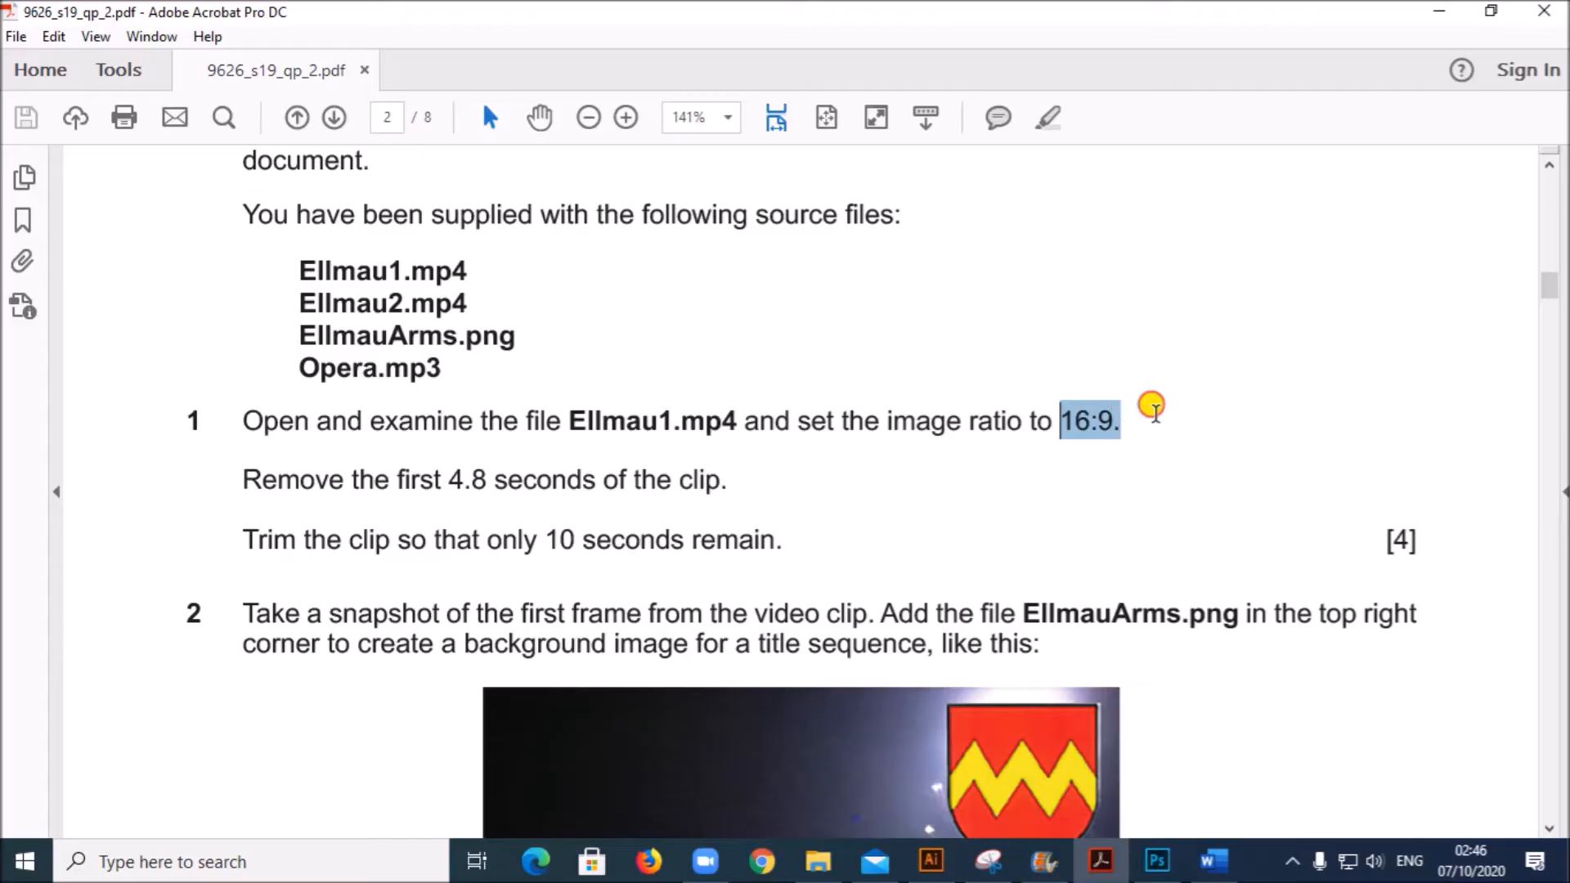
{"action": "left_click", "coordinate": [1168, 867]}
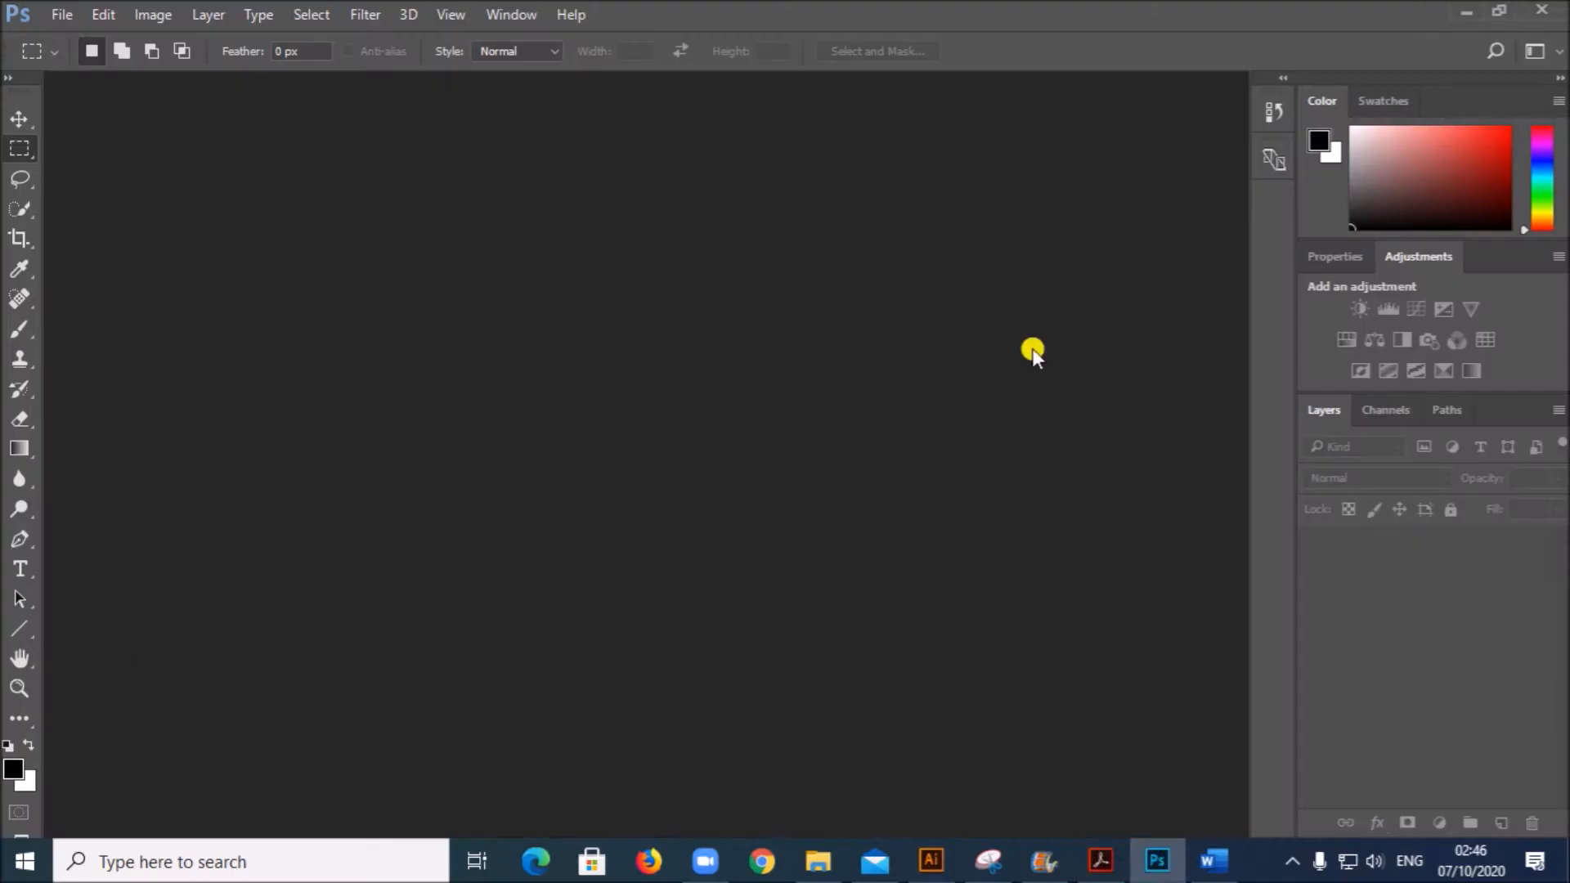
{"action": "left_click", "coordinate": [1045, 862]}
{"action": "left_click", "coordinate": [378, 41]}
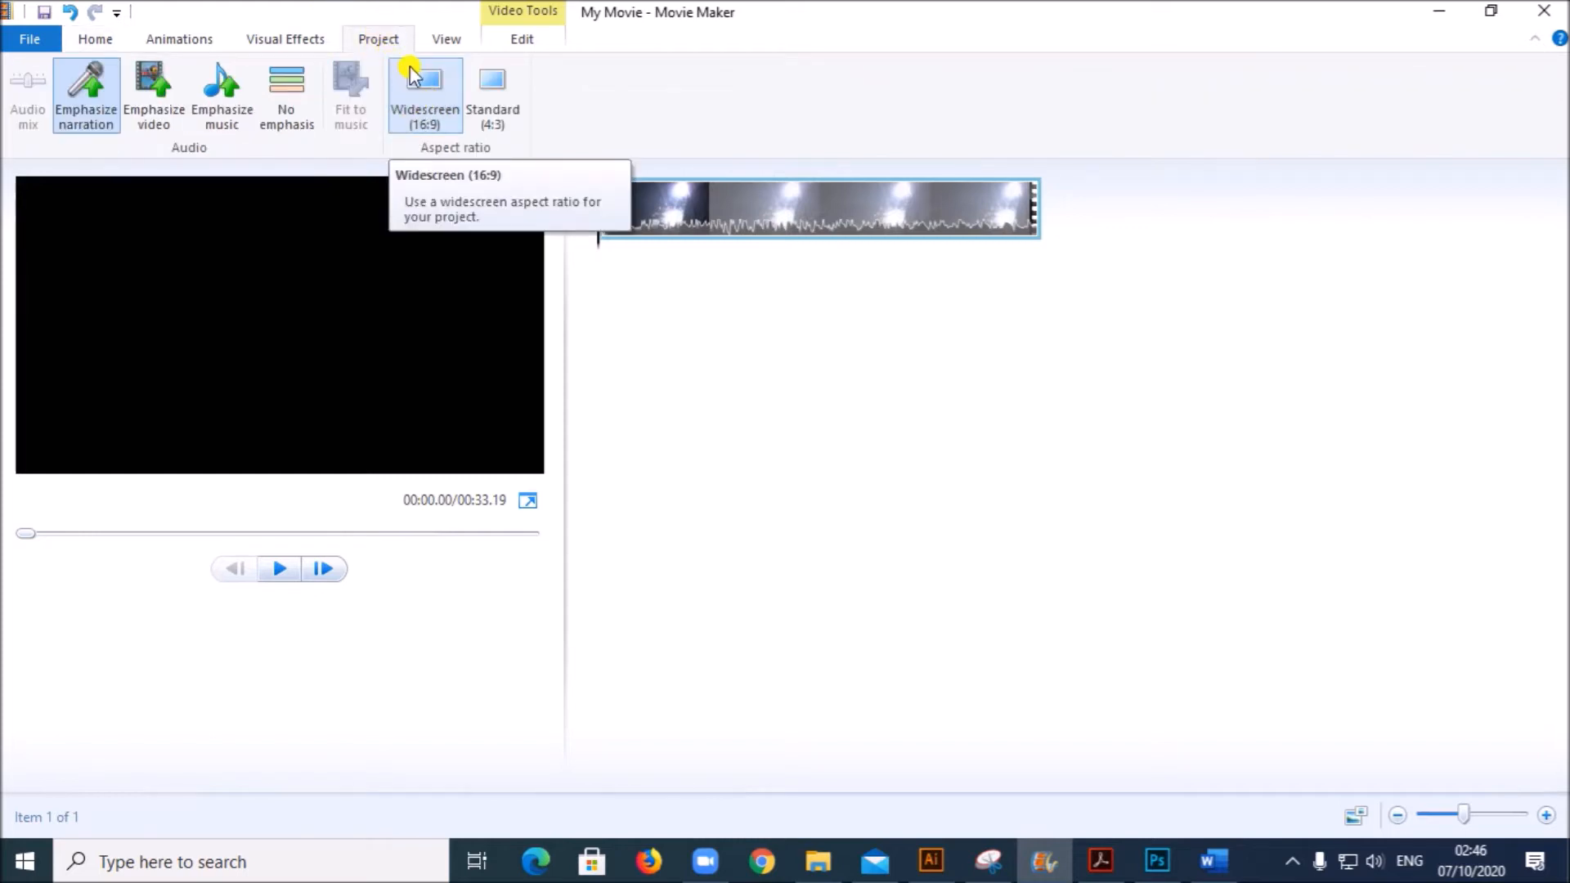
Following task 1 in the exam paper, trim the Ellmau1 clip to a start point of 4.80 s and save the trim
{"action": "left_click", "coordinate": [1096, 855]}
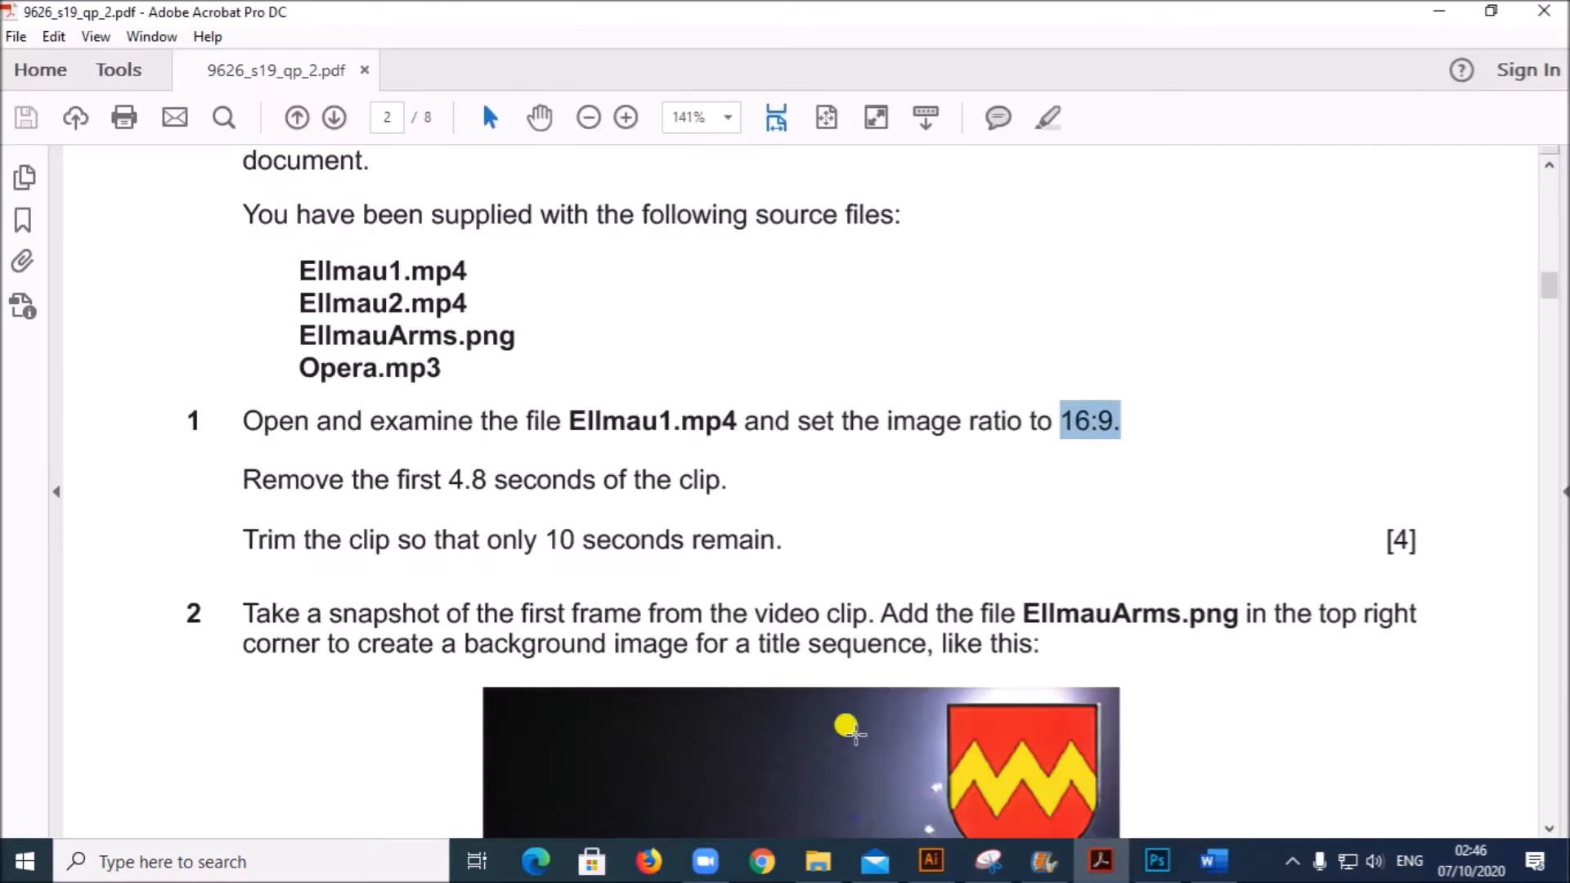
{"action": "scroll", "coordinate": [503, 485], "scroll_direction": "down", "scroll_amount": 1}
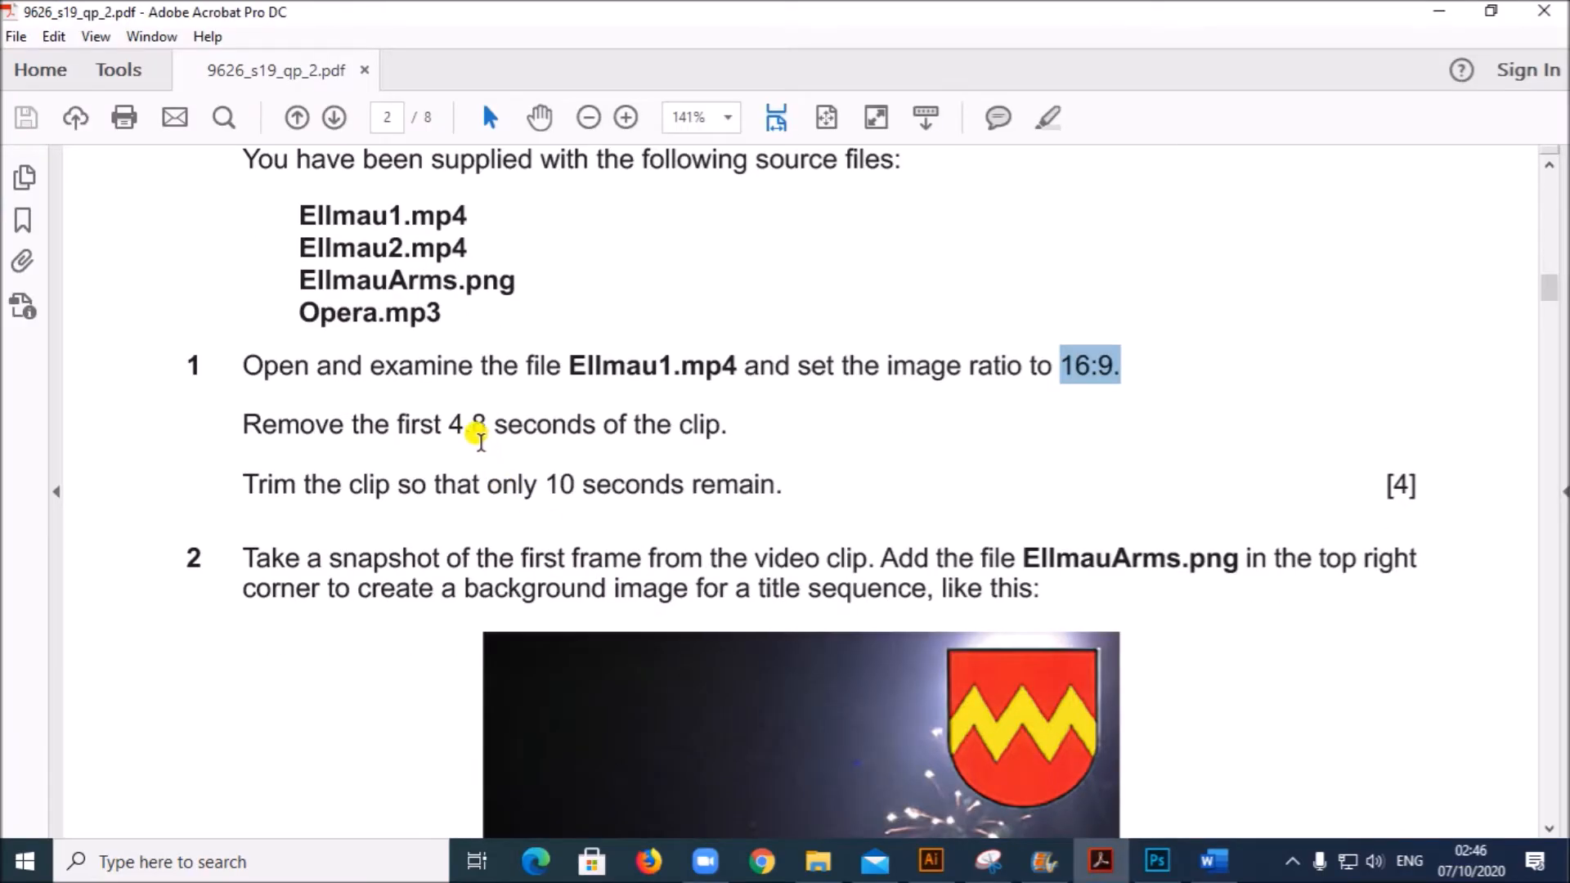
{"action": "left_click_drag", "start_coordinate": [451, 424], "coordinate": [750, 421]}
{"action": "left_click", "coordinate": [814, 477]}
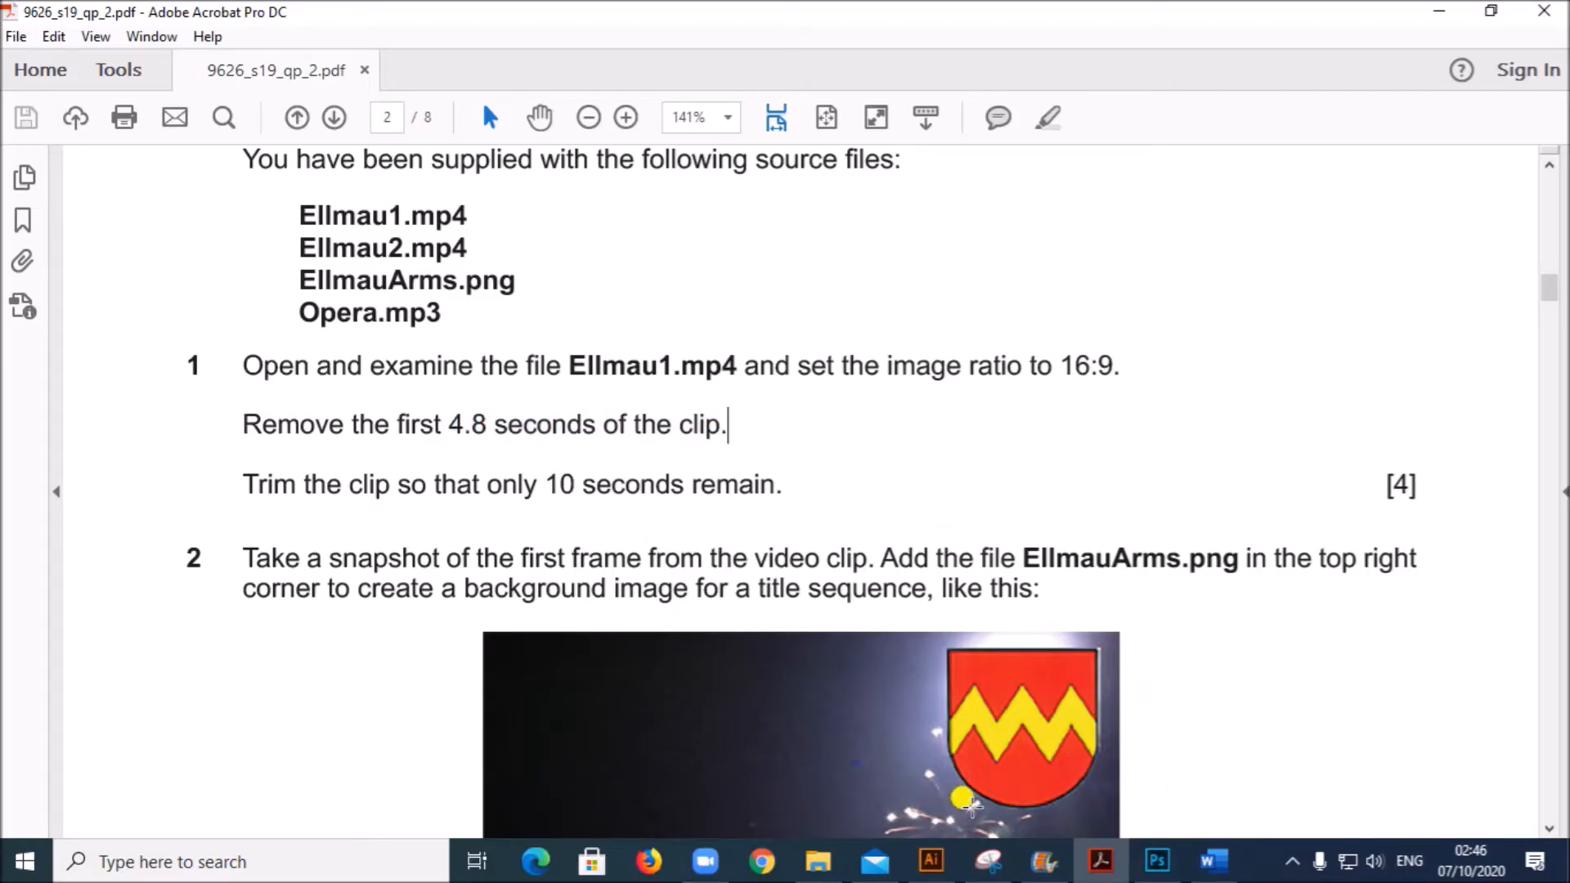
{"action": "left_click", "coordinate": [1040, 860]}
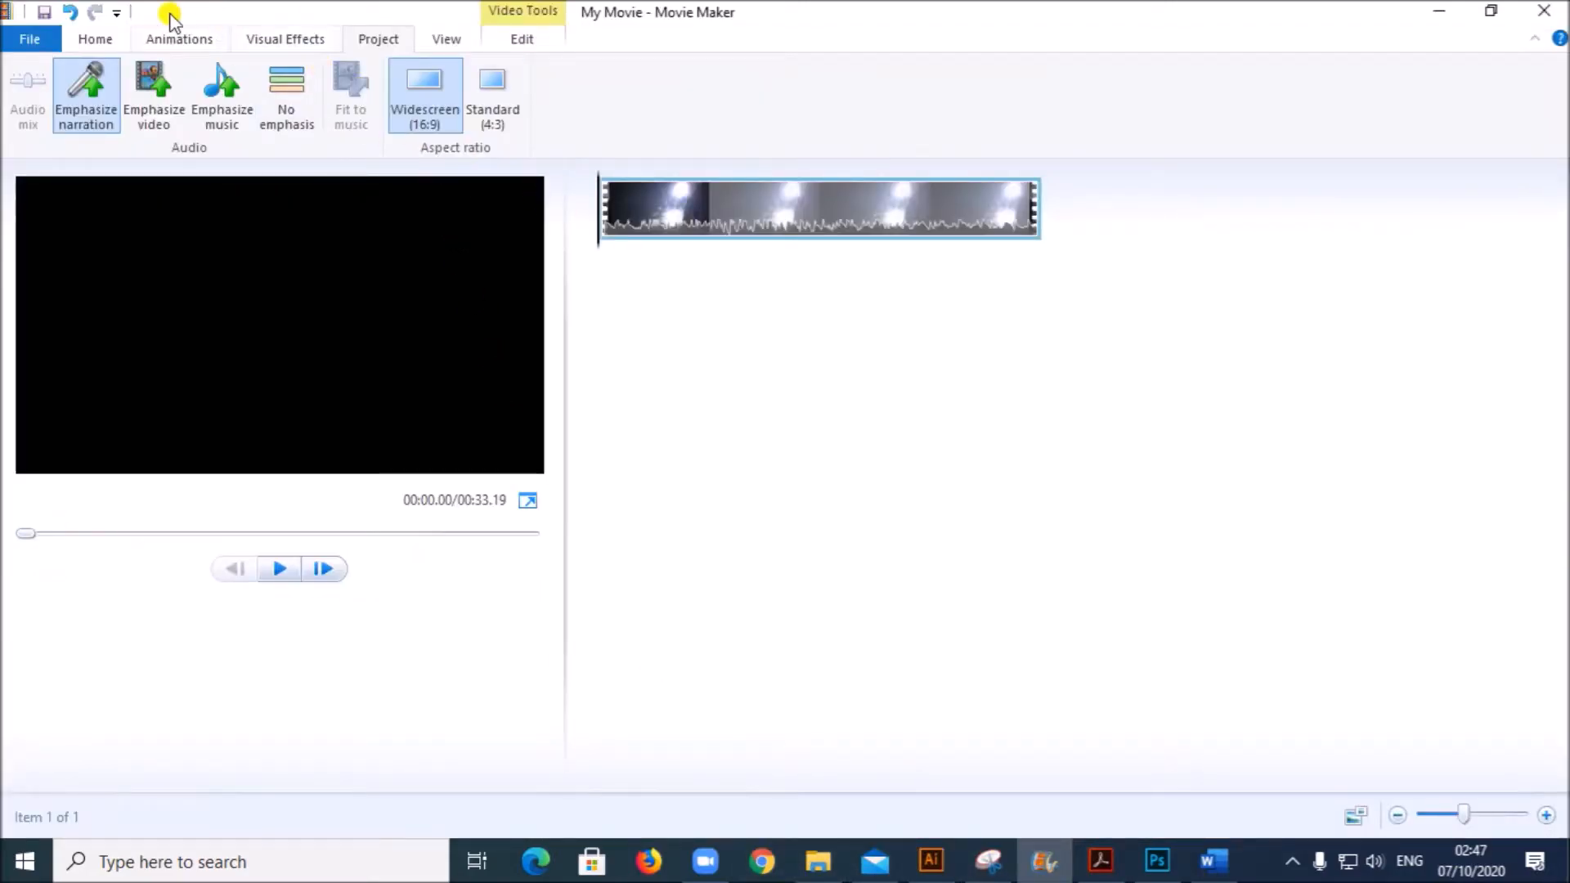
{"action": "left_click", "coordinate": [94, 43]}
{"action": "left_click", "coordinate": [507, 41]}
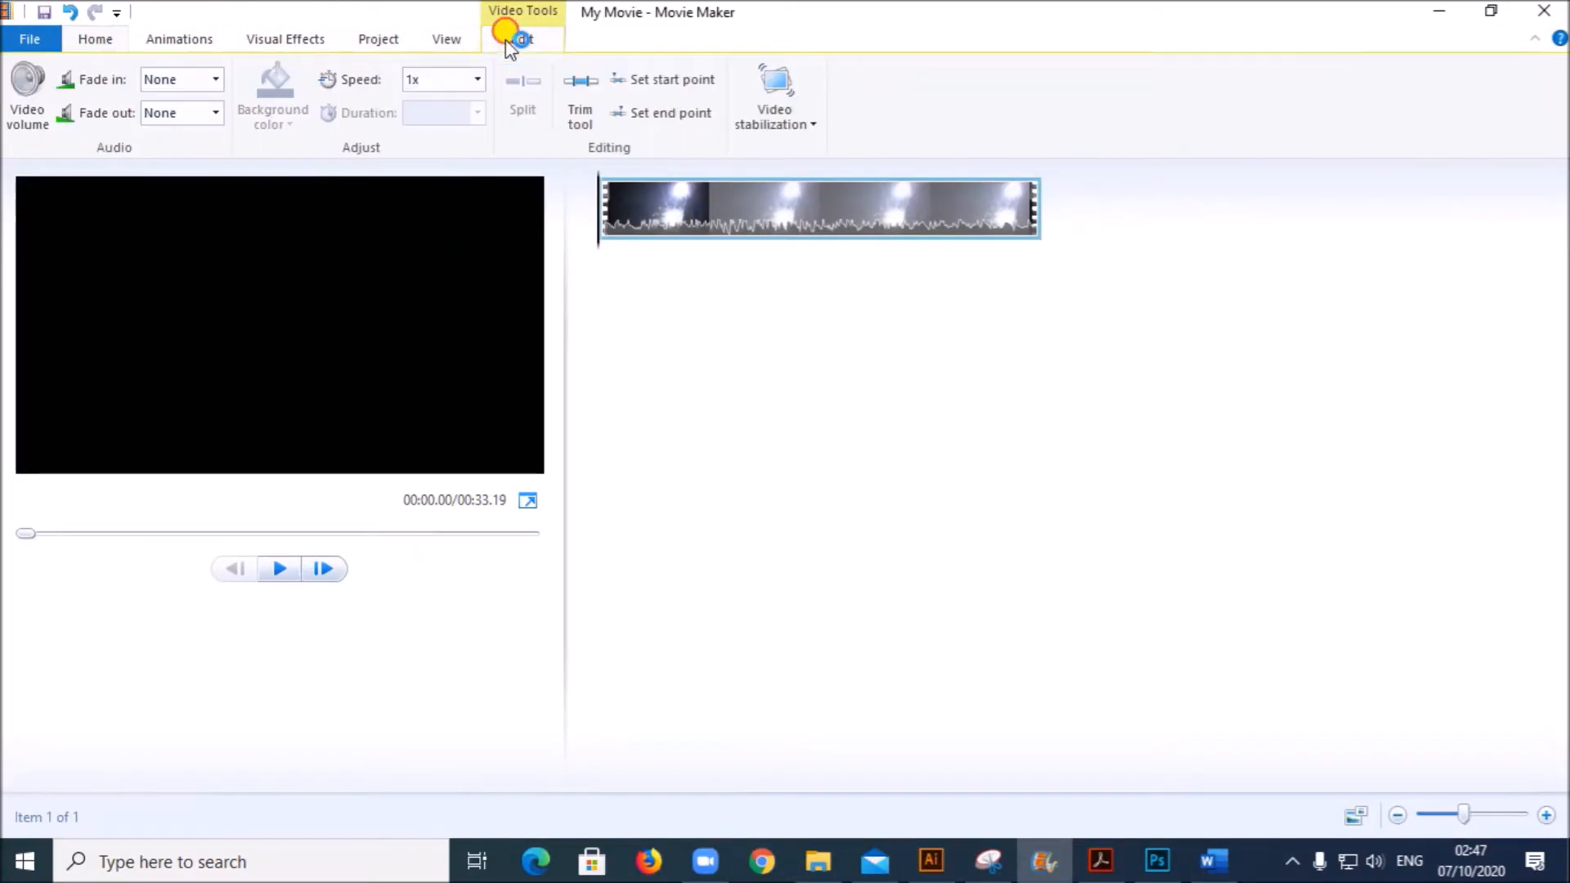
{"action": "left_click", "coordinate": [579, 105]}
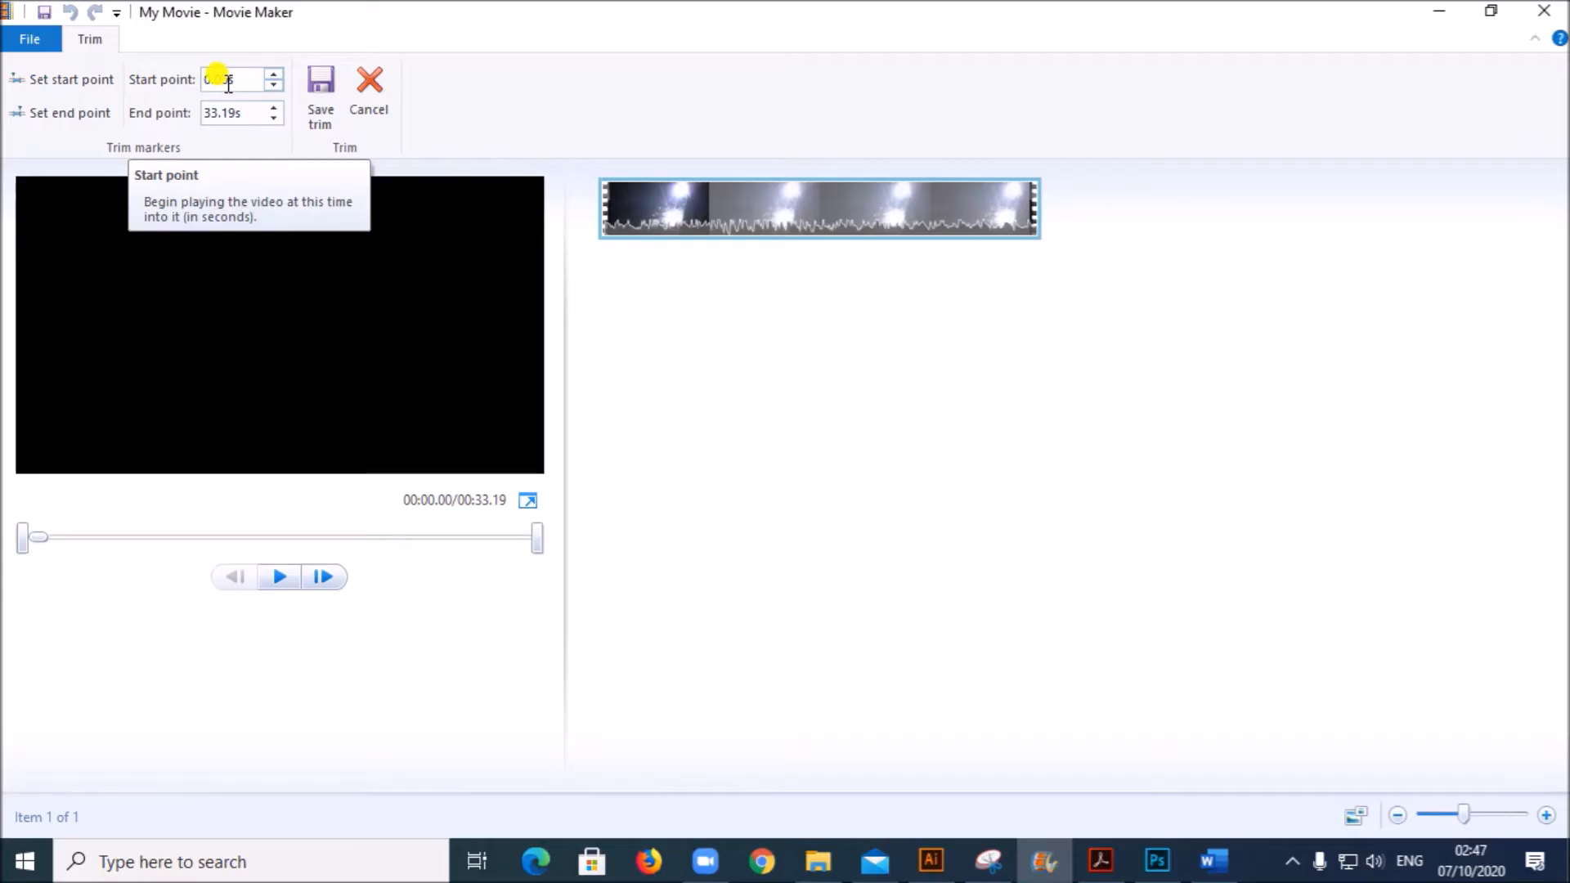
{"action": "double_click", "coordinate": [228, 81]}
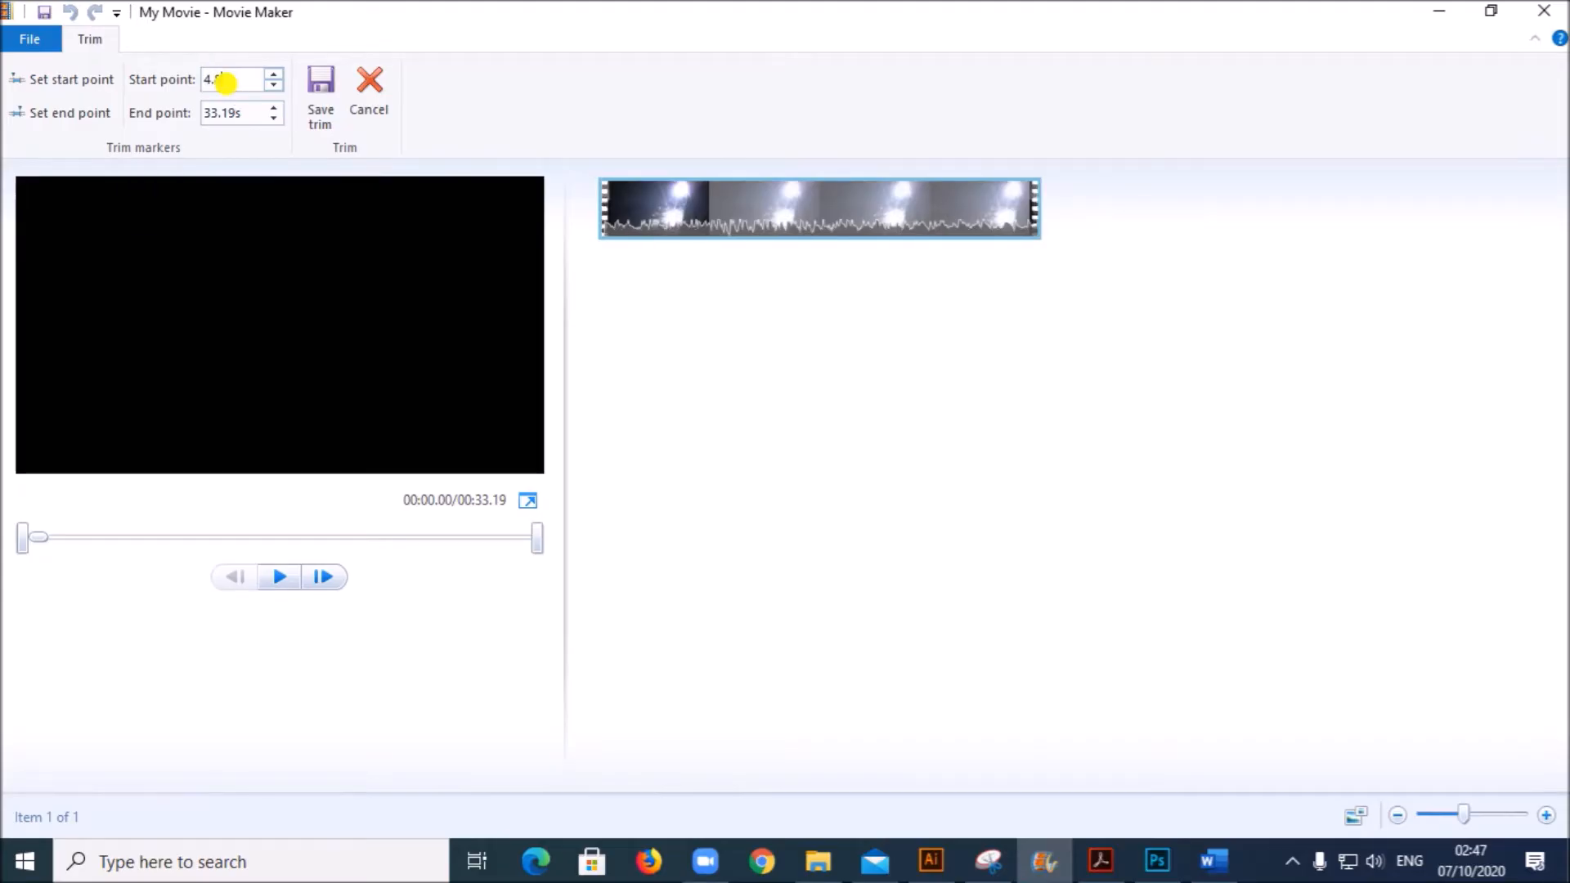
{"action": "type", "text": "4.80"}
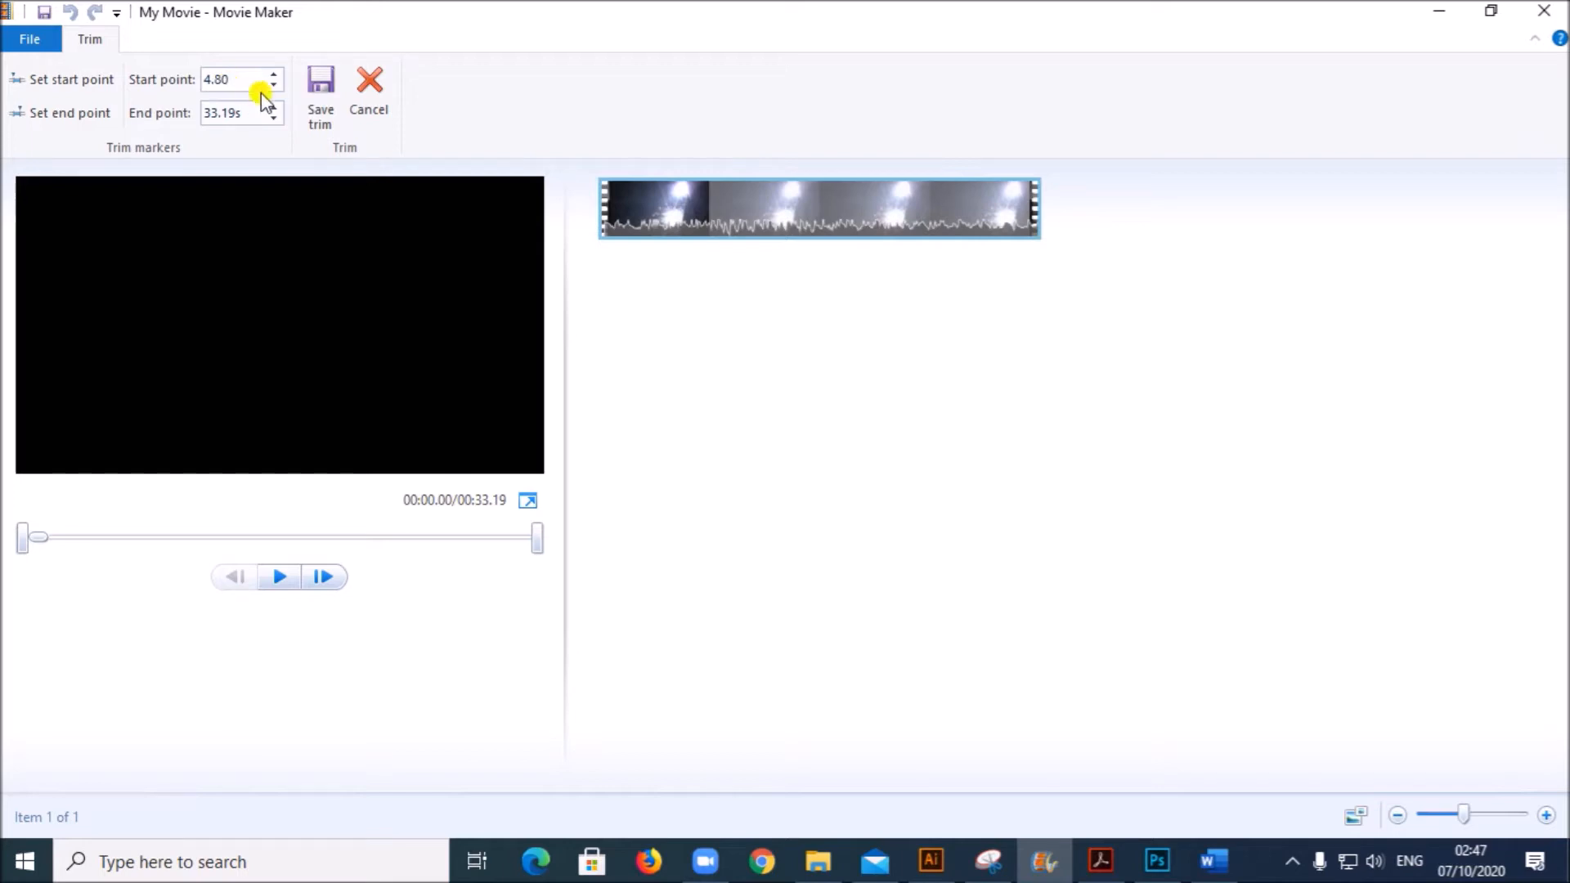
{"action": "left_click", "coordinate": [324, 108]}
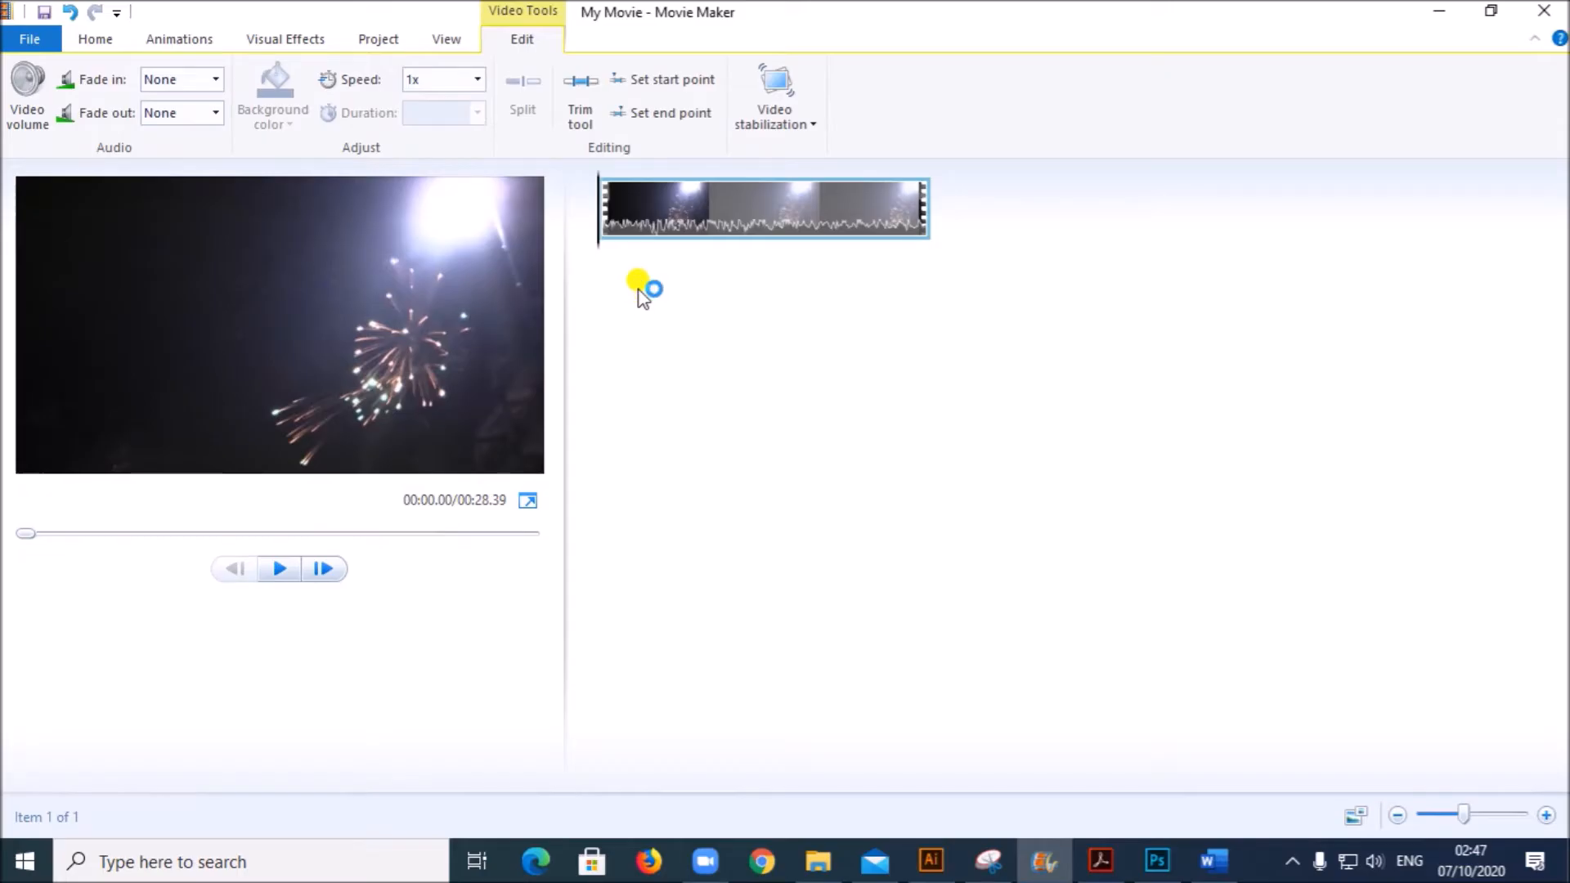
Split the Ellmau1 clip at 10.03 s and delete the second part so only the first 10 seconds remain
{"action": "mouse_move", "coordinate": [659, 228]}
{"action": "left_click_drag", "start_coordinate": [602, 233], "coordinate": [718, 238]}
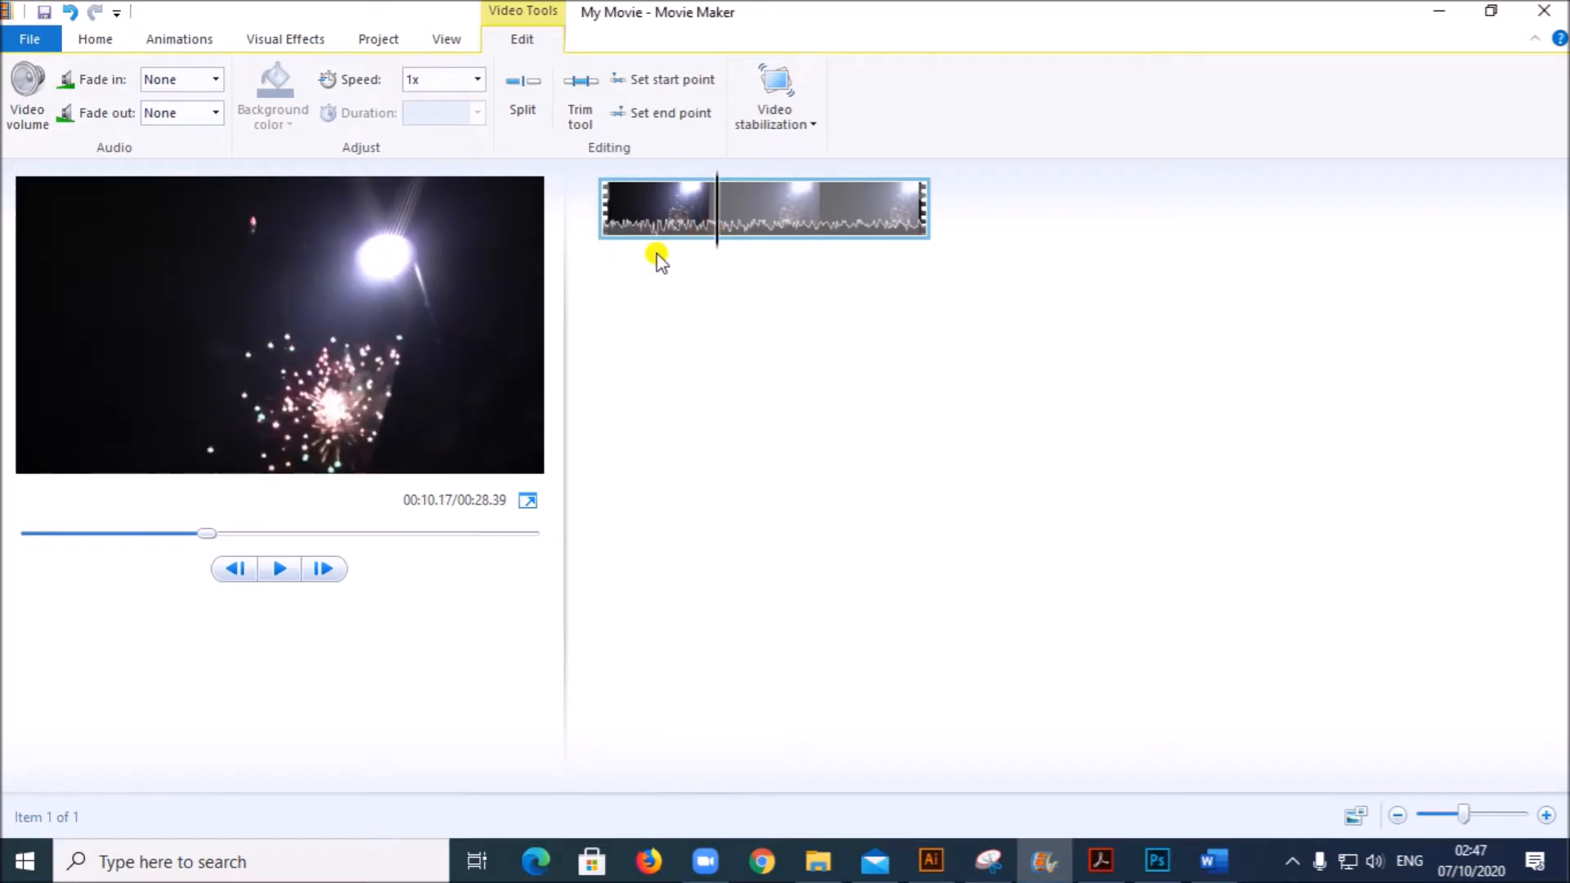
{"action": "left_click", "coordinate": [232, 572]}
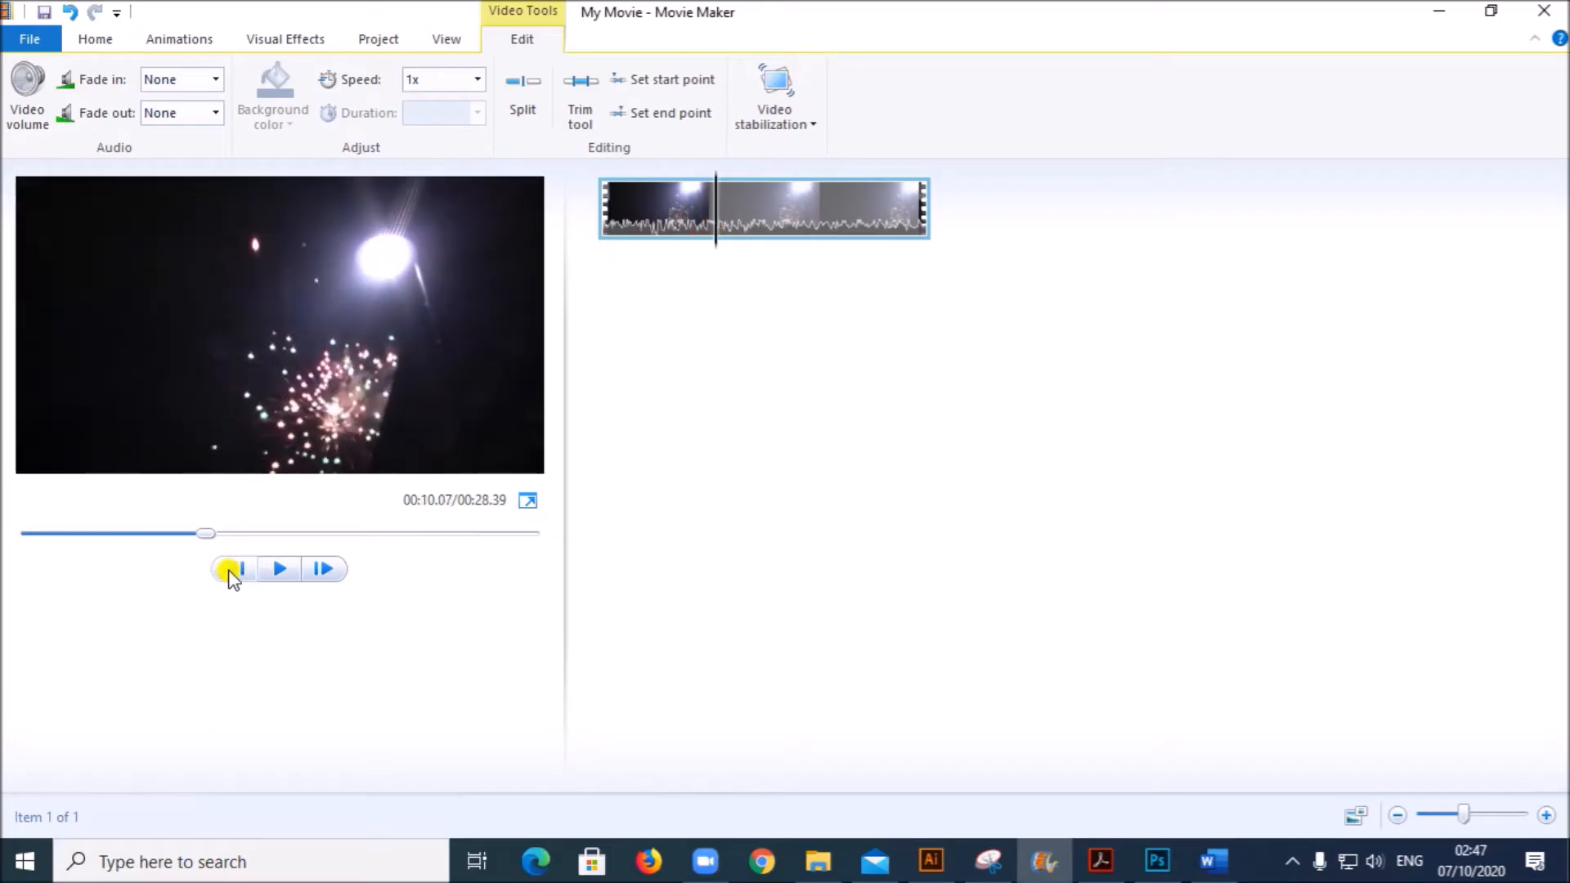
{"action": "left_click", "coordinate": [234, 576]}
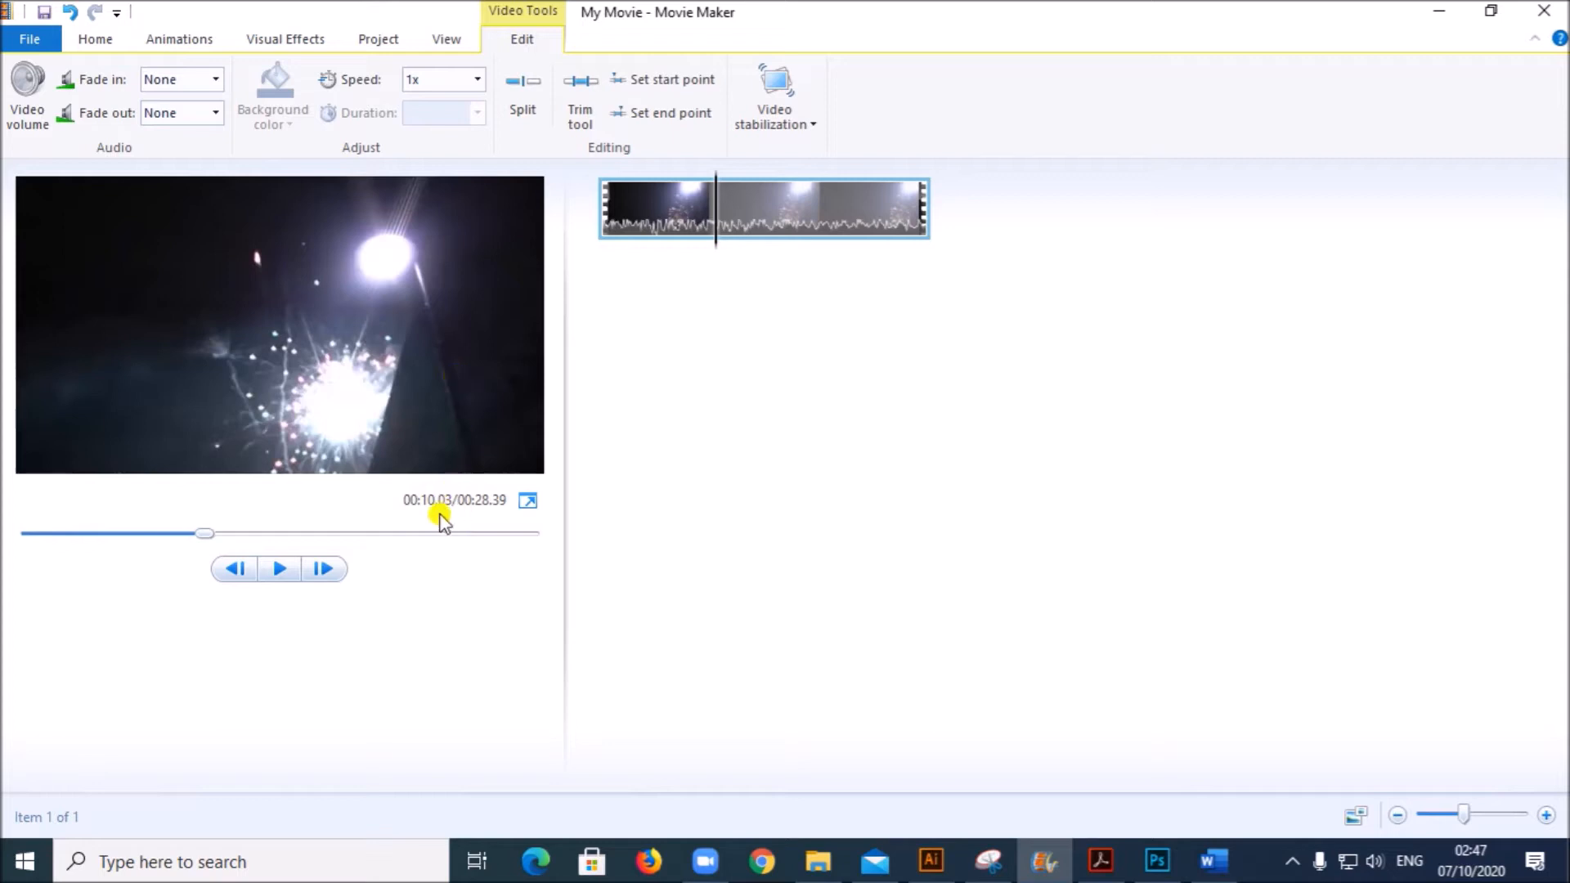
{"action": "left_click", "coordinate": [524, 111]}
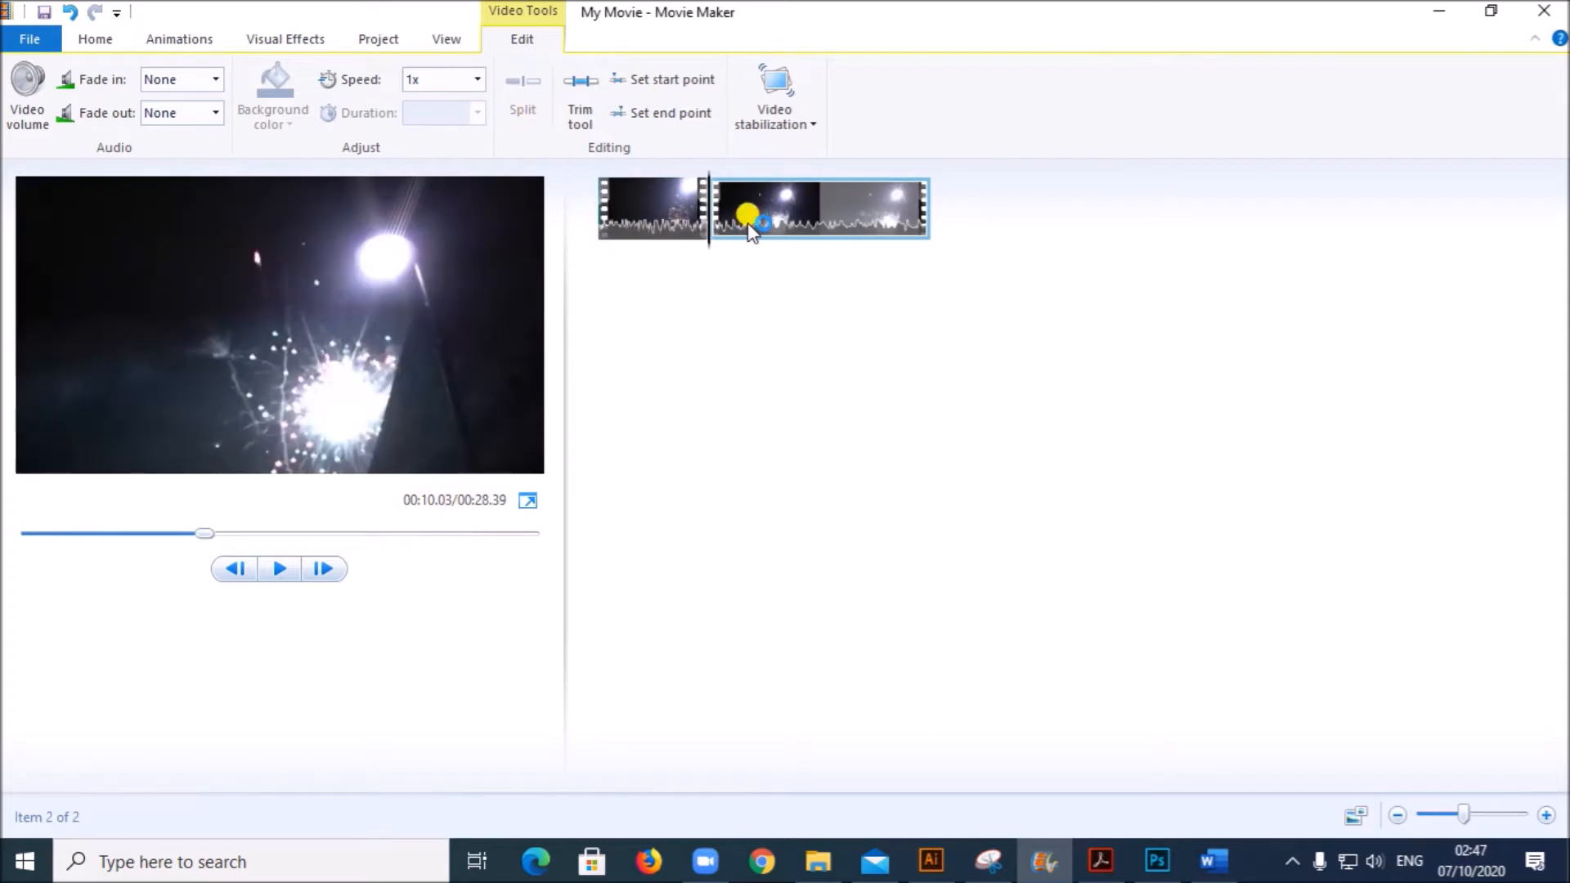
{"action": "key", "text": "Delete"}
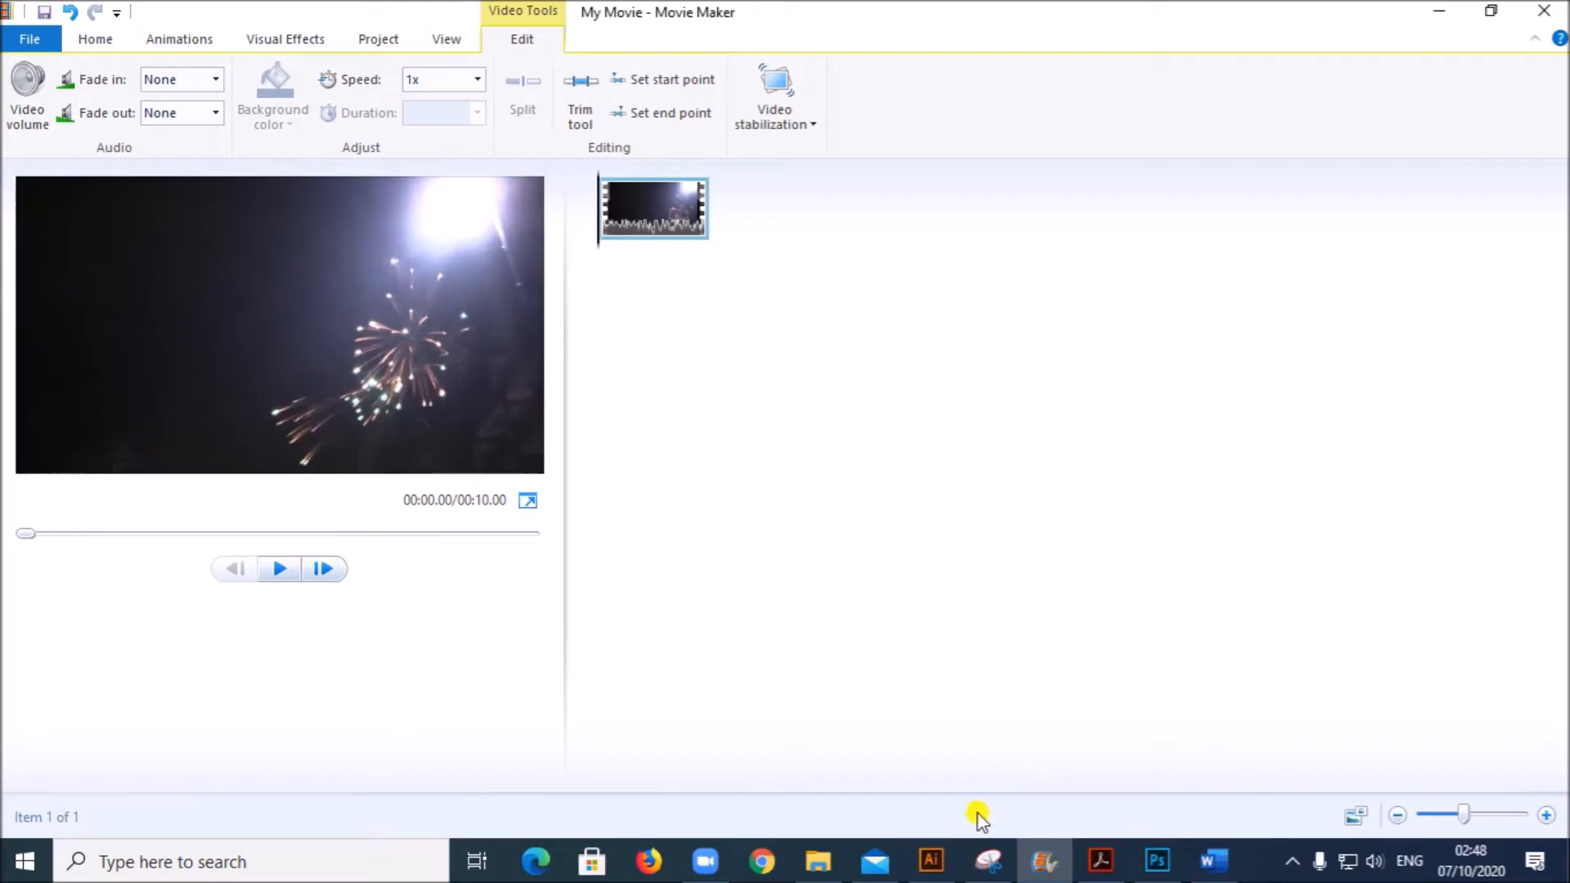
Following task 2 in the exam paper, save the clip's first frame as PNG "Snapshot" in the J19 folder and delete the snapshot from the storyboard
{"action": "left_click", "coordinate": [1102, 860]}
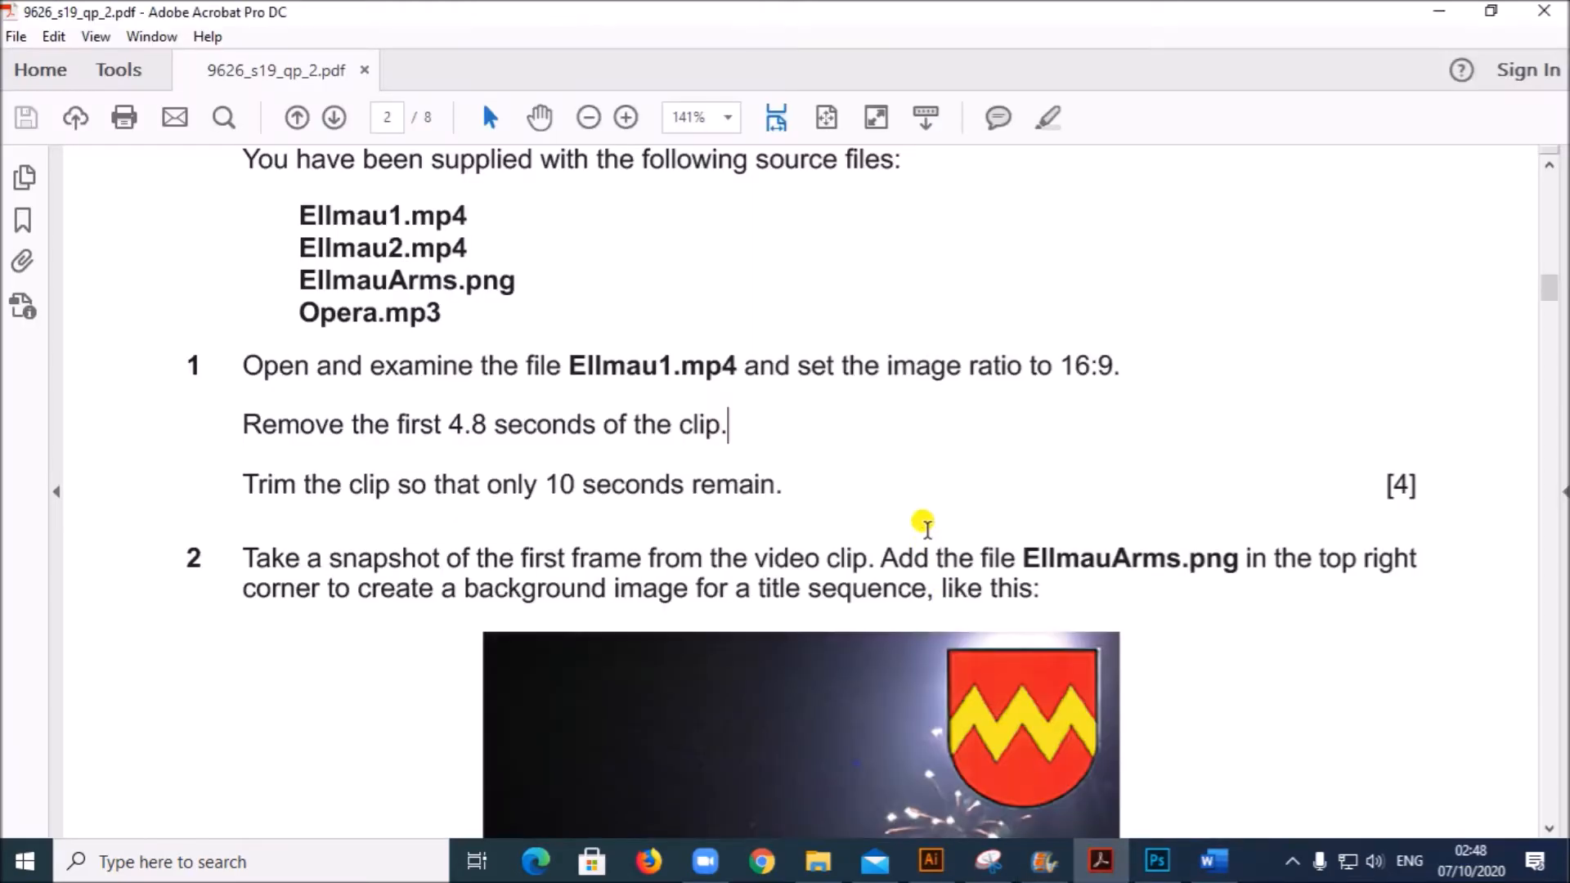
{"action": "scroll", "coordinate": [924, 524], "scroll_direction": "down", "scroll_amount": 3}
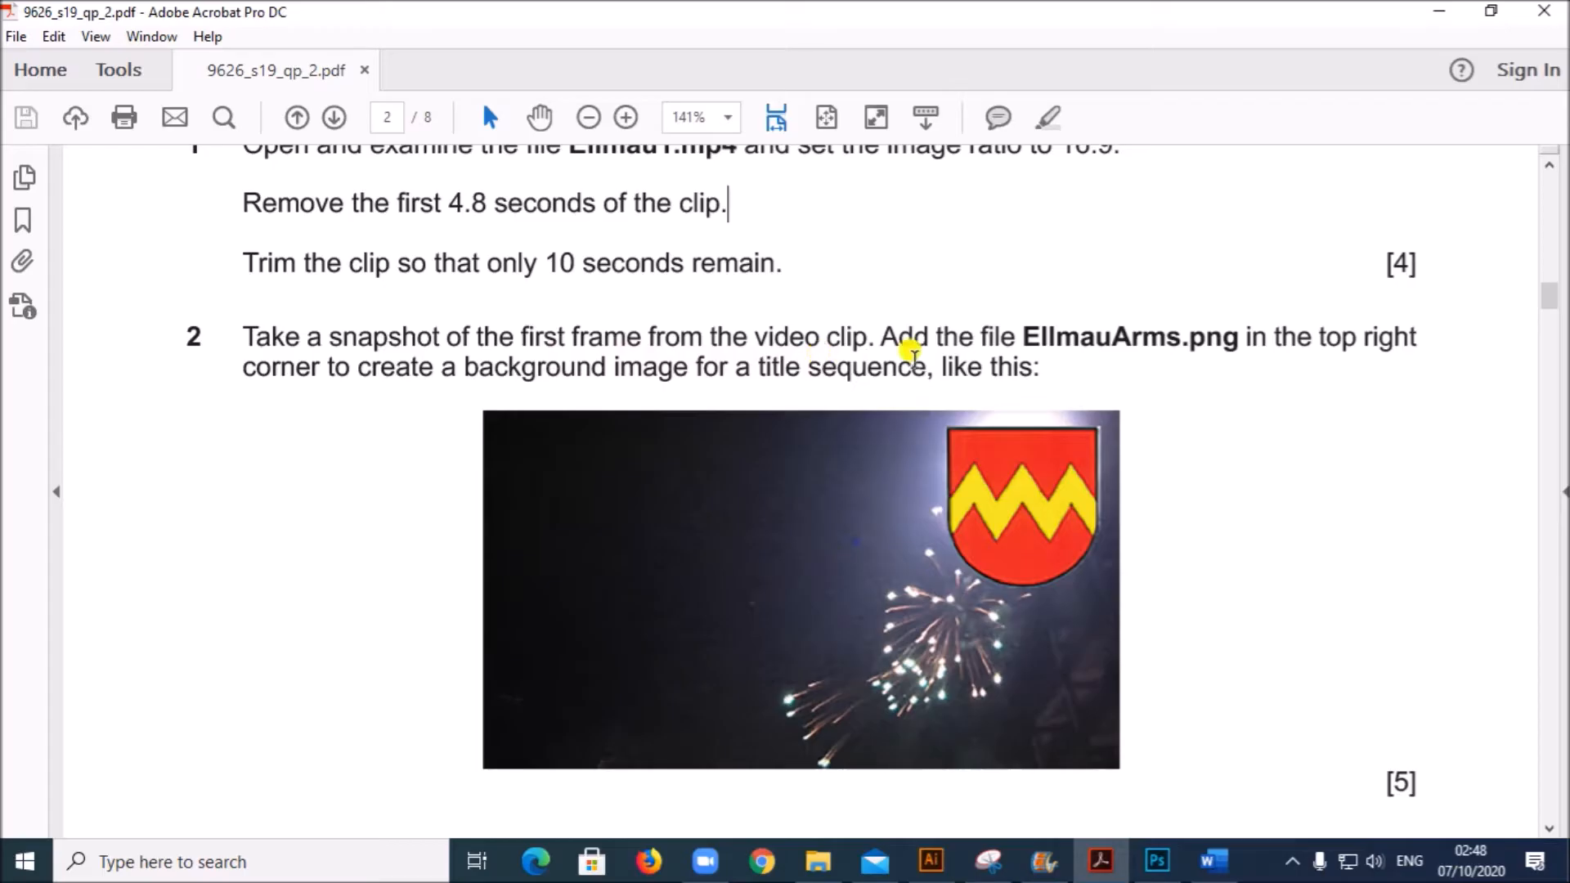
{"action": "left_click_drag", "start_coordinate": [1037, 335], "coordinate": [1224, 331]}
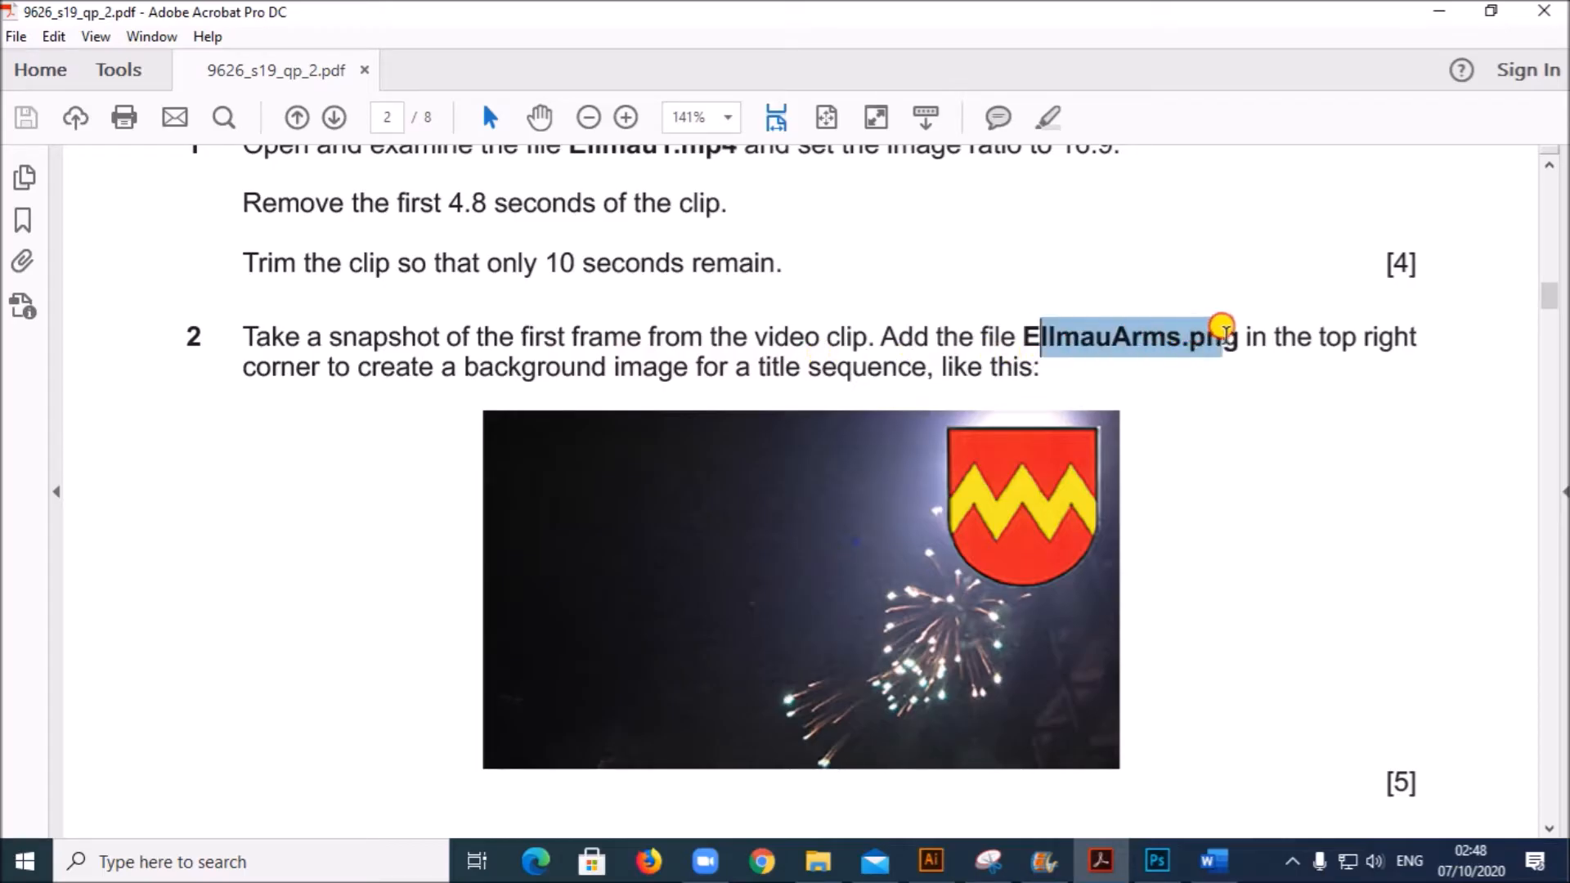
{"action": "left_click_drag", "start_coordinate": [243, 372], "coordinate": [728, 368]}
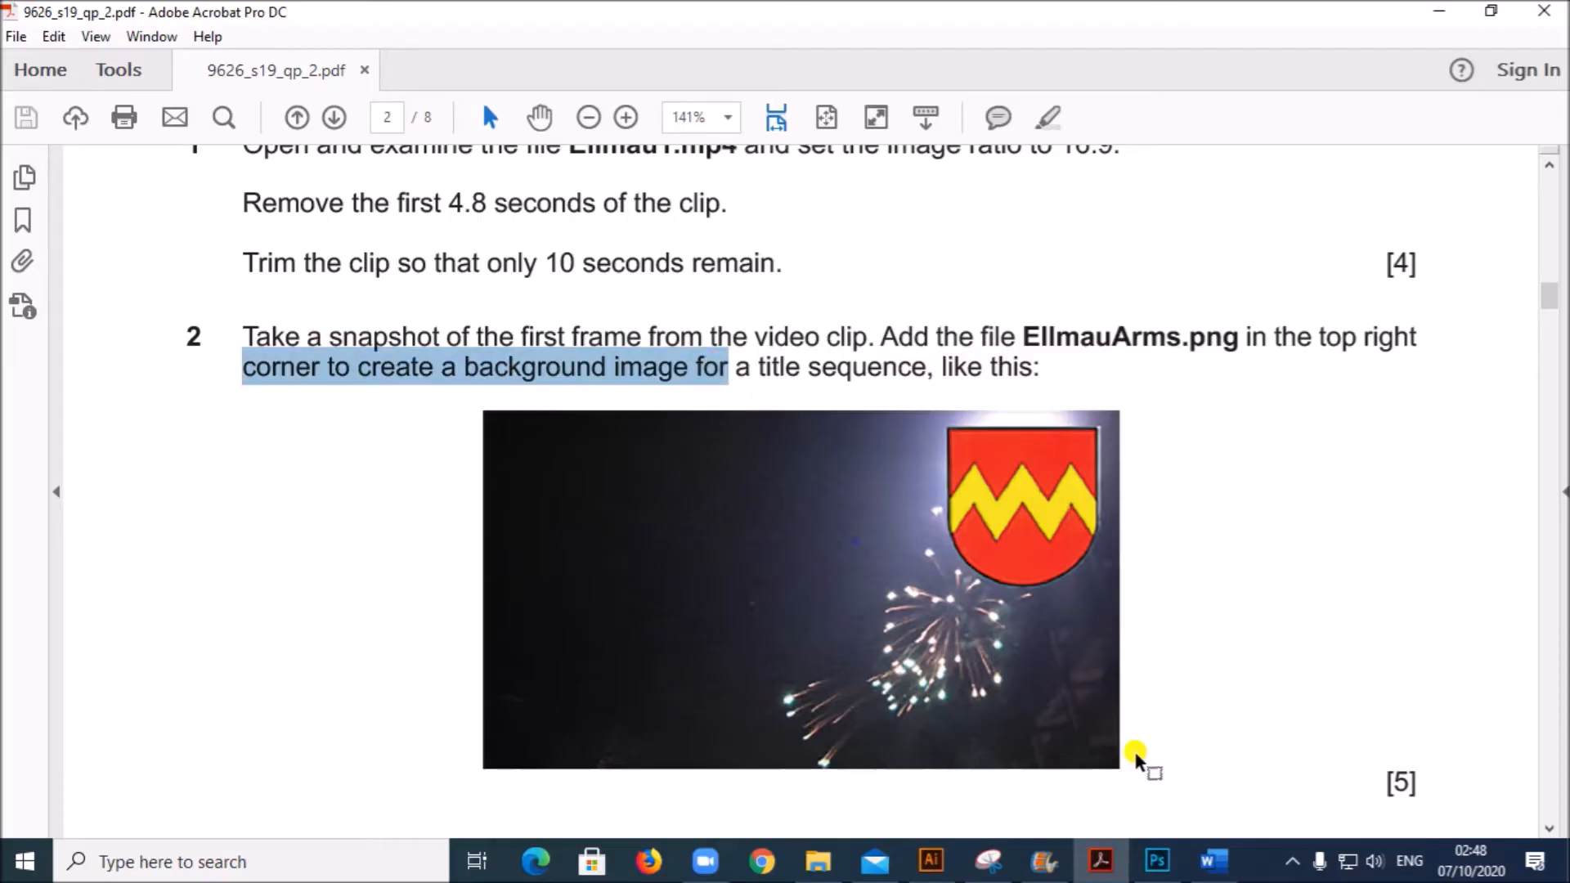
{"action": "left_click", "coordinate": [1040, 862]}
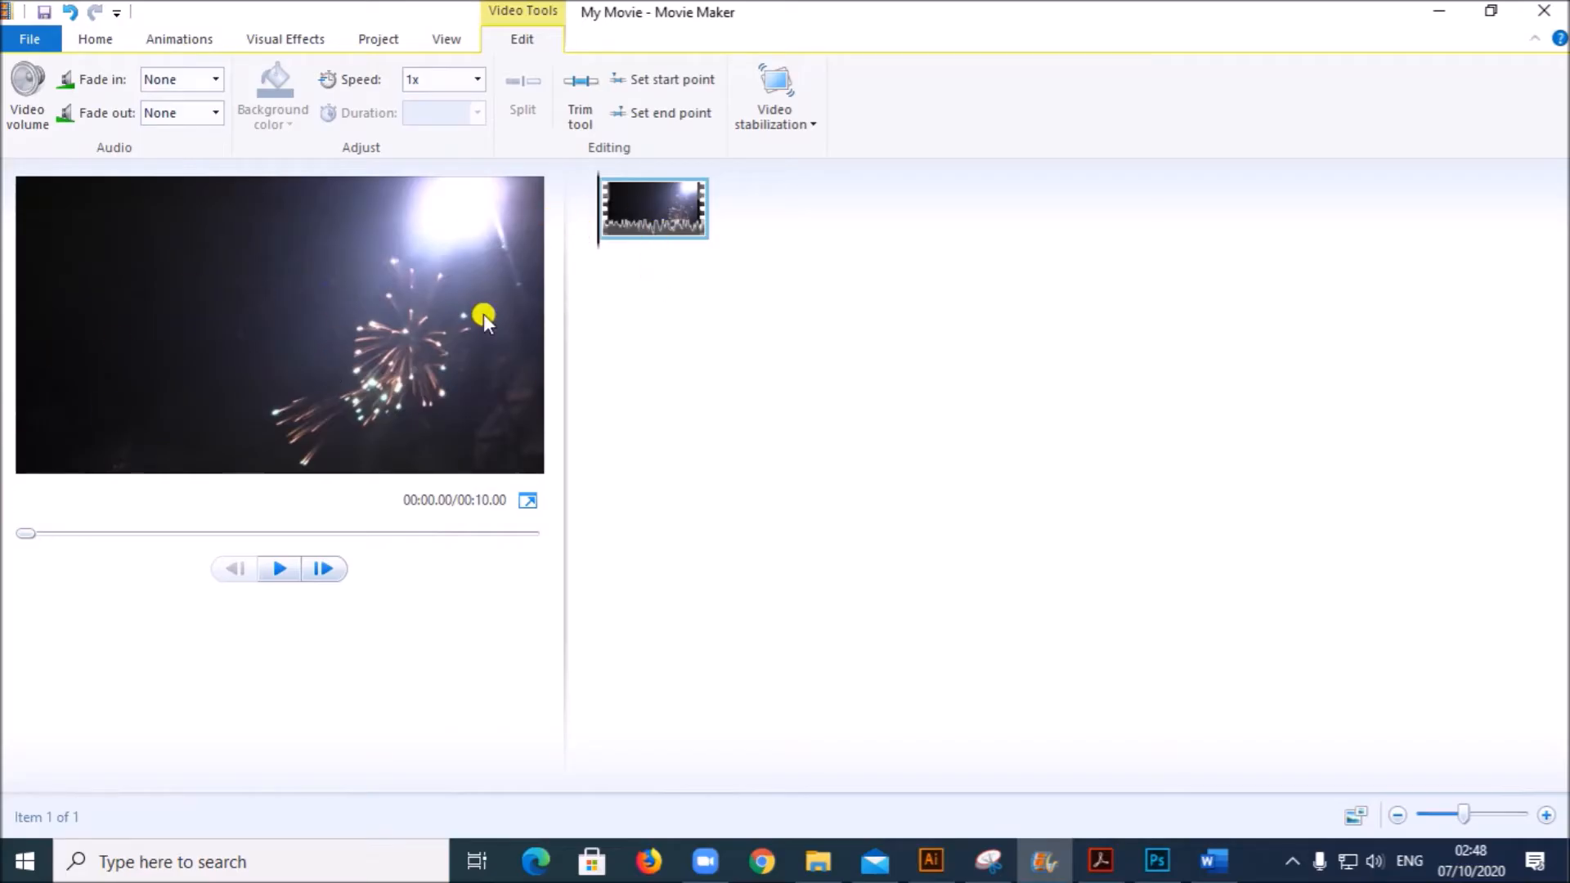
{"action": "left_click", "coordinate": [86, 39]}
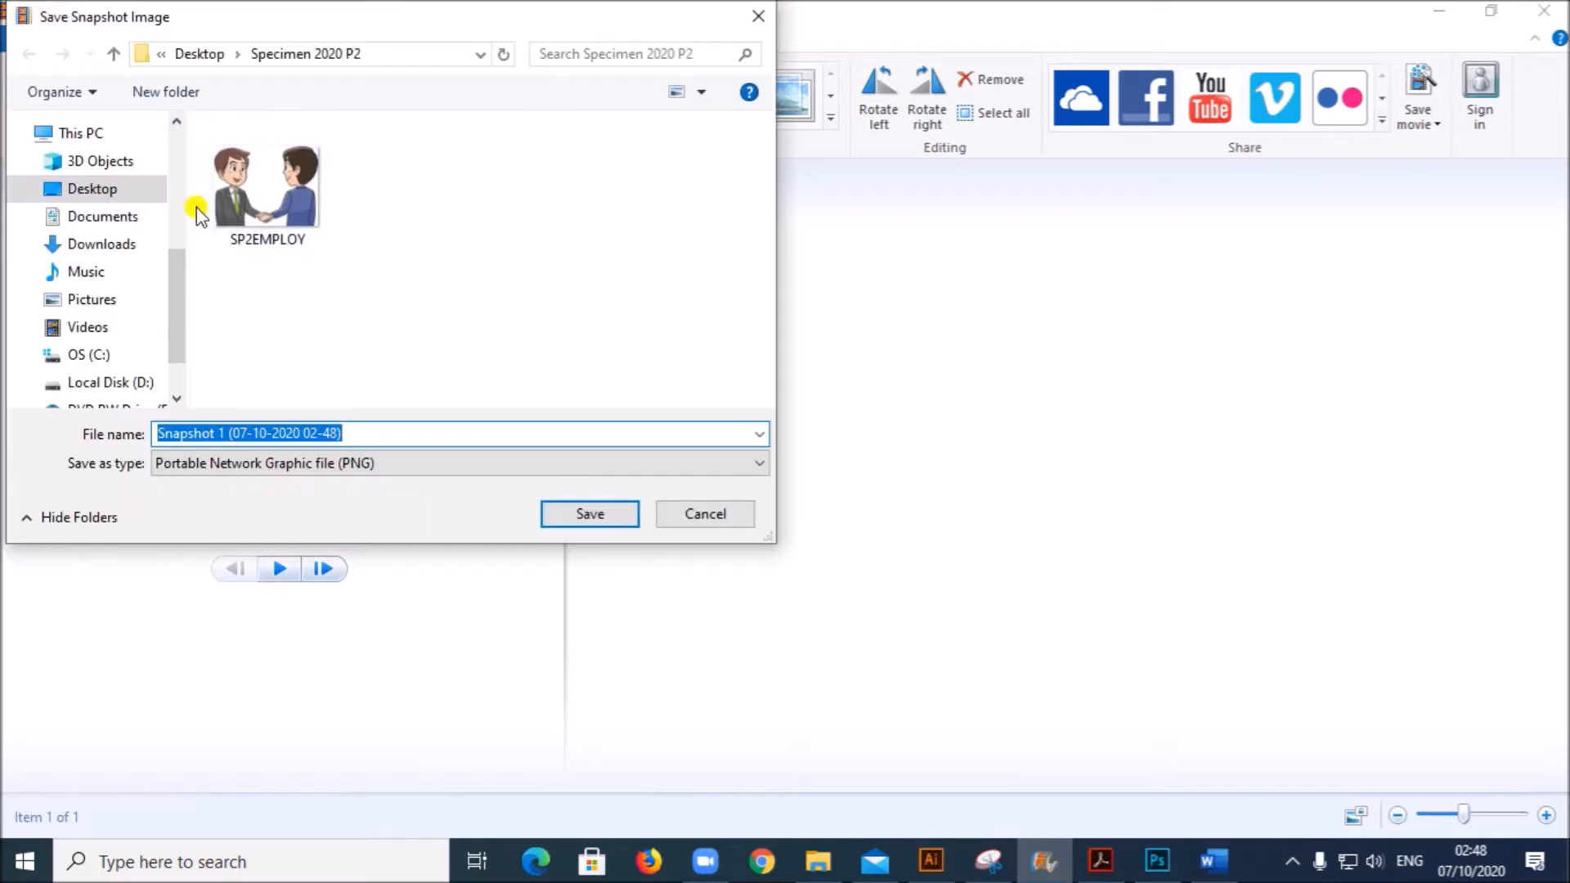
{"action": "left_click_drag", "start_coordinate": [175, 298], "coordinate": [184, 131]}
{"action": "left_click", "coordinate": [115, 170]}
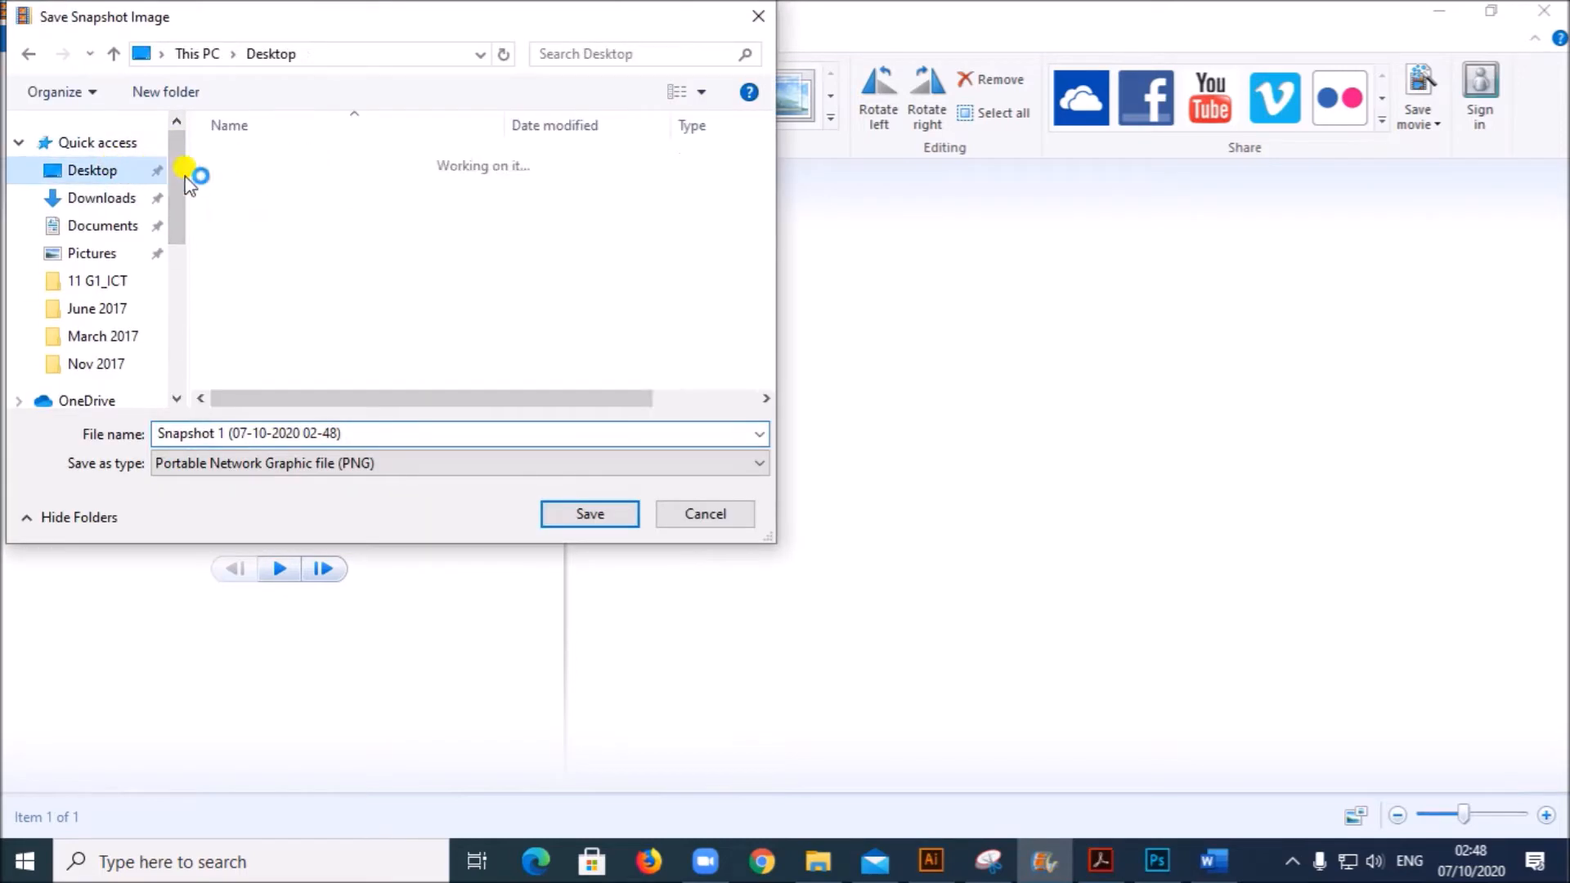
{"action": "double_click", "coordinate": [245, 304]}
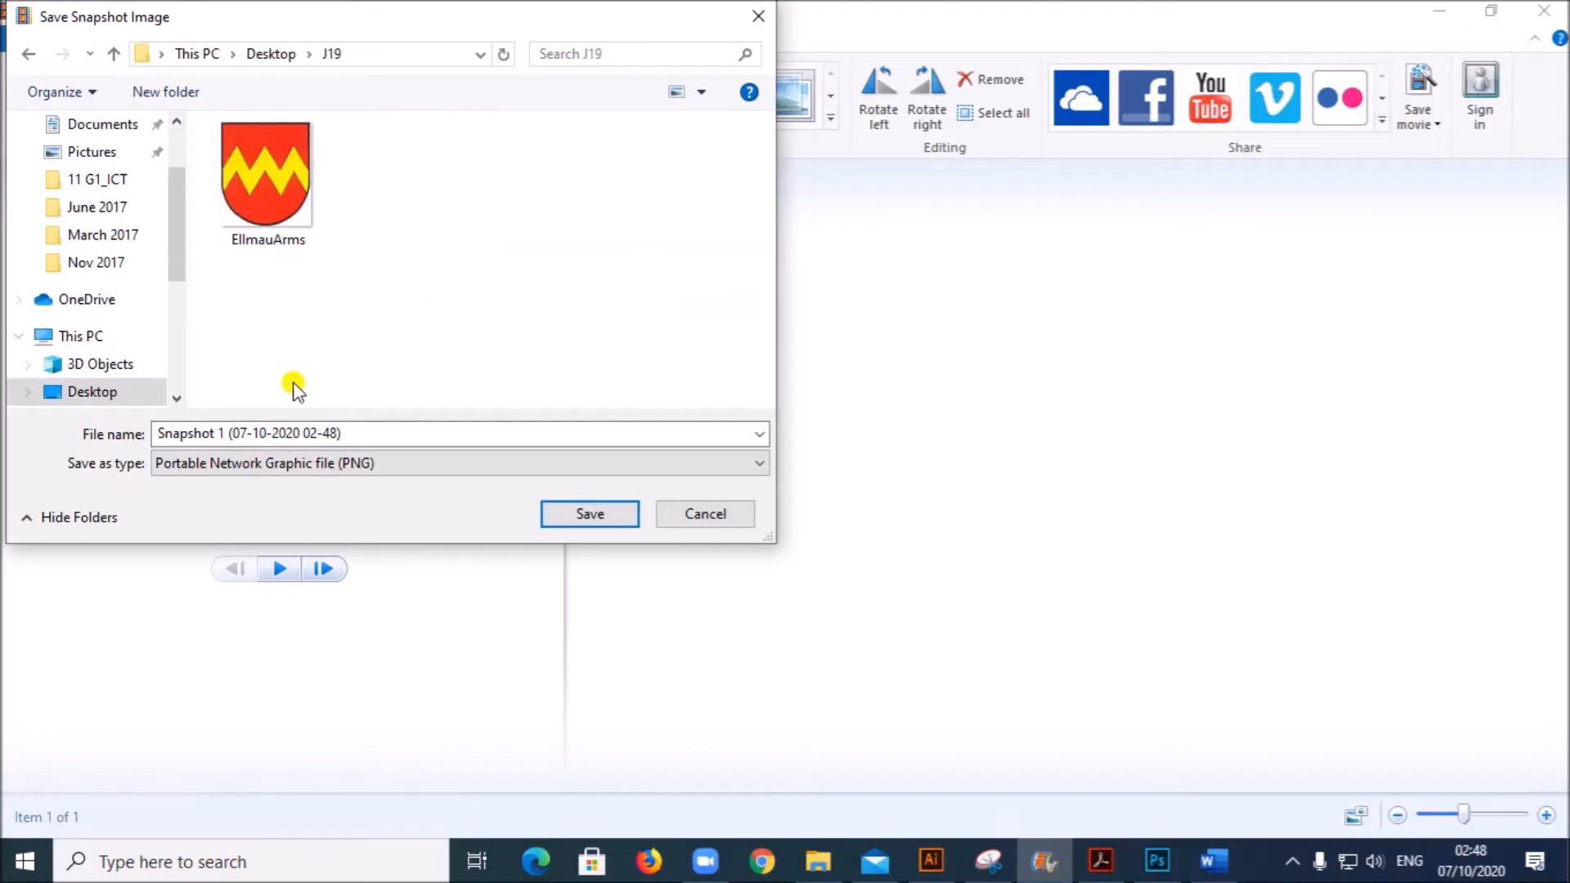
{"action": "type", "text": "Snapshot"}
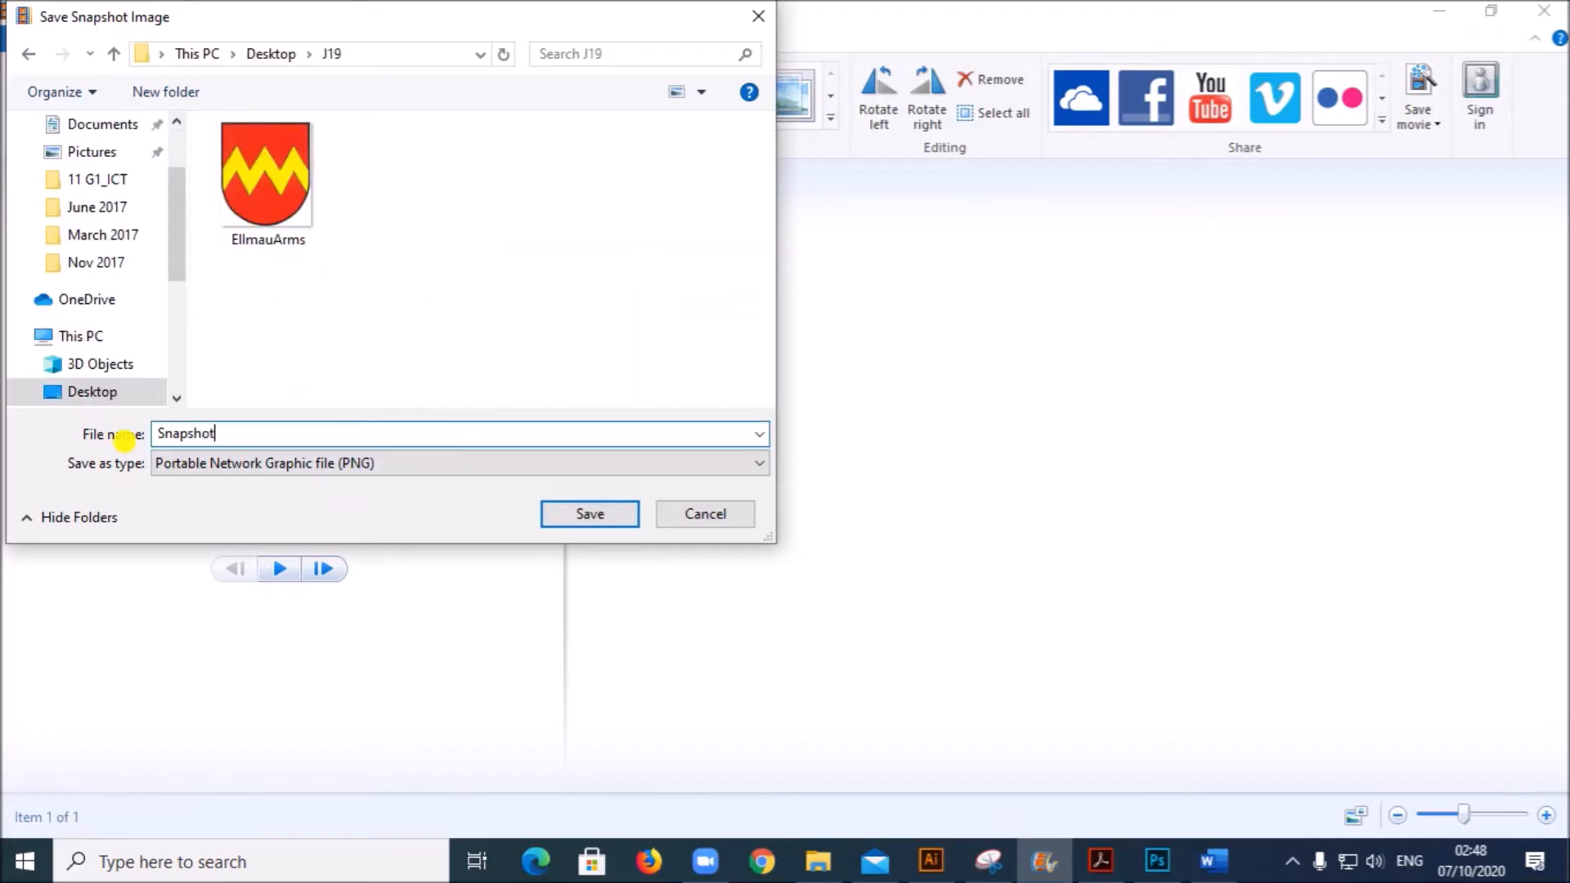
{"action": "left_click", "coordinate": [615, 514]}
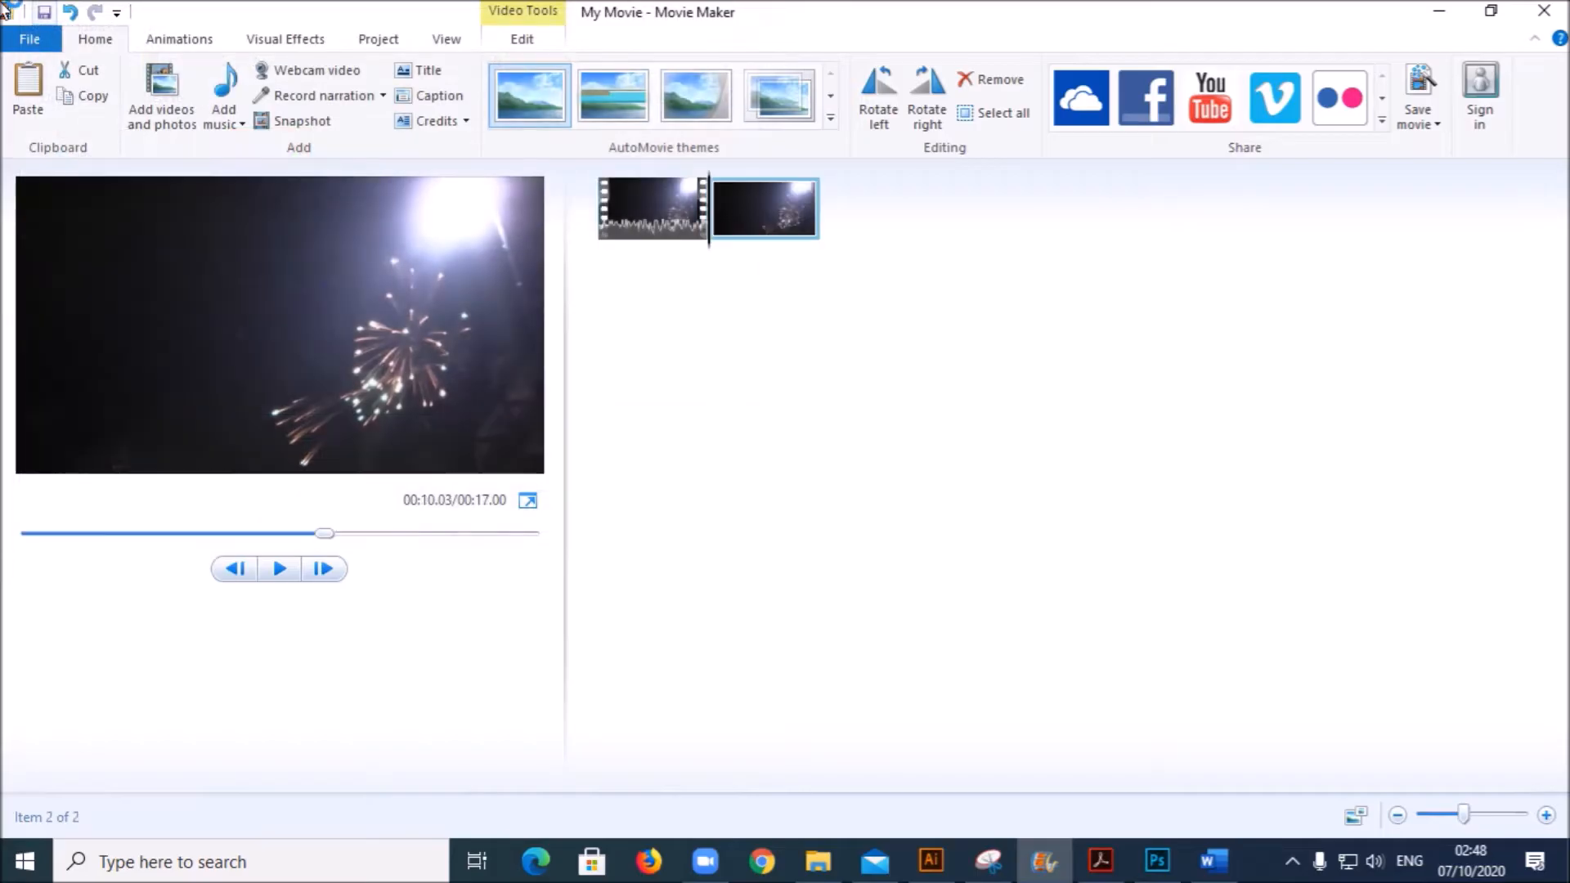
{"action": "key", "text": "Delete"}
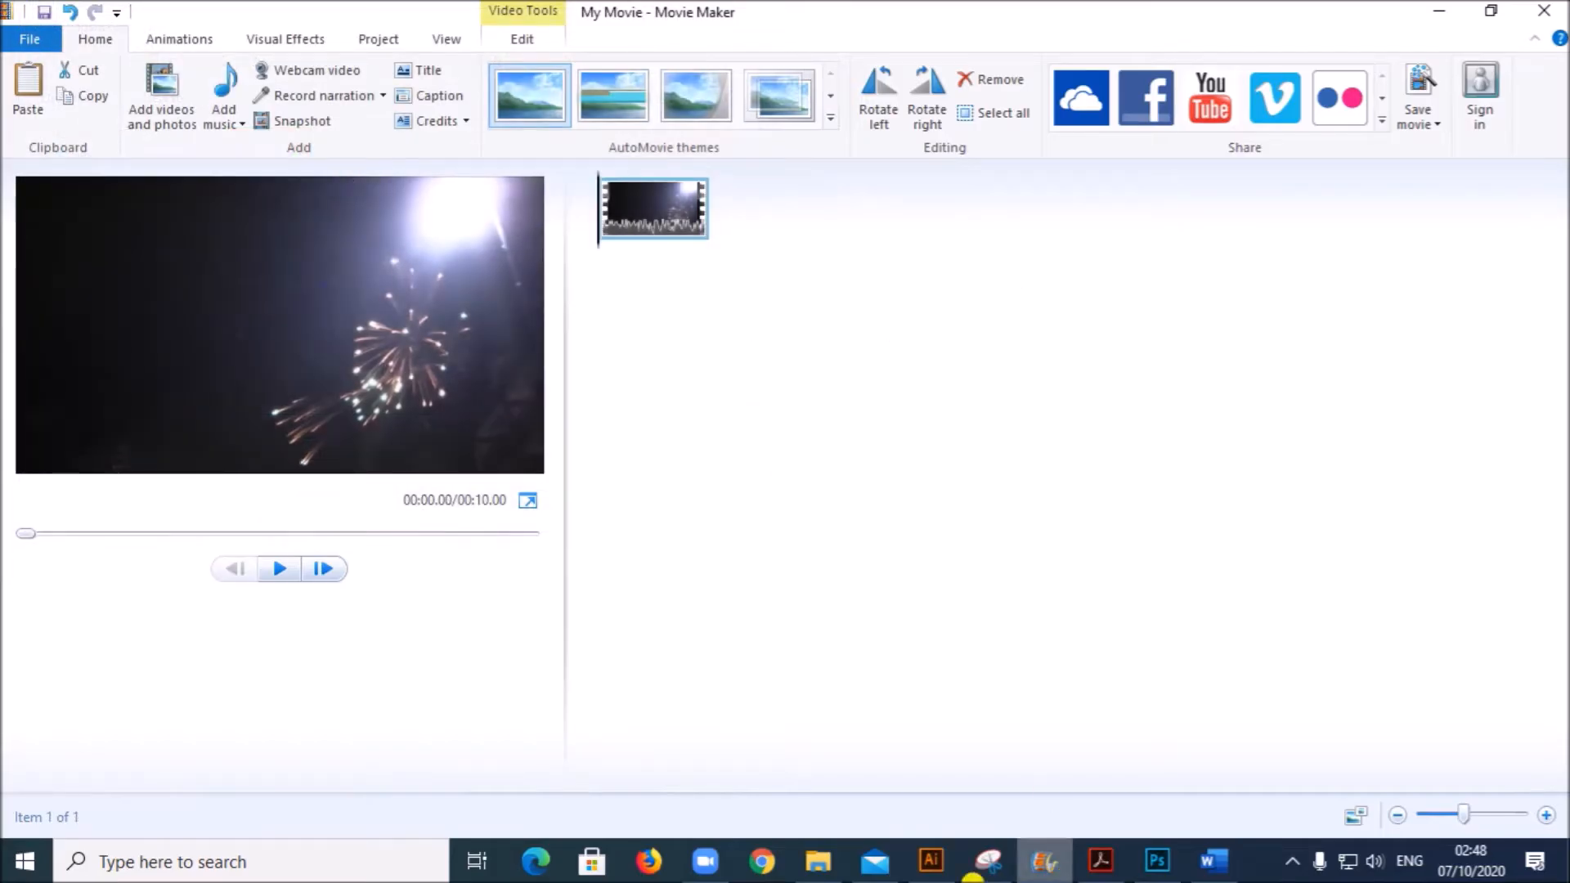
Check the title background example in the exam paper, switch to Photoshop and open Snapshot from the J19 folder on the desktop
{"action": "left_click", "coordinate": [1100, 861]}
{"action": "scroll", "coordinate": [1005, 535], "scroll_direction": "down", "scroll_amount": 3}
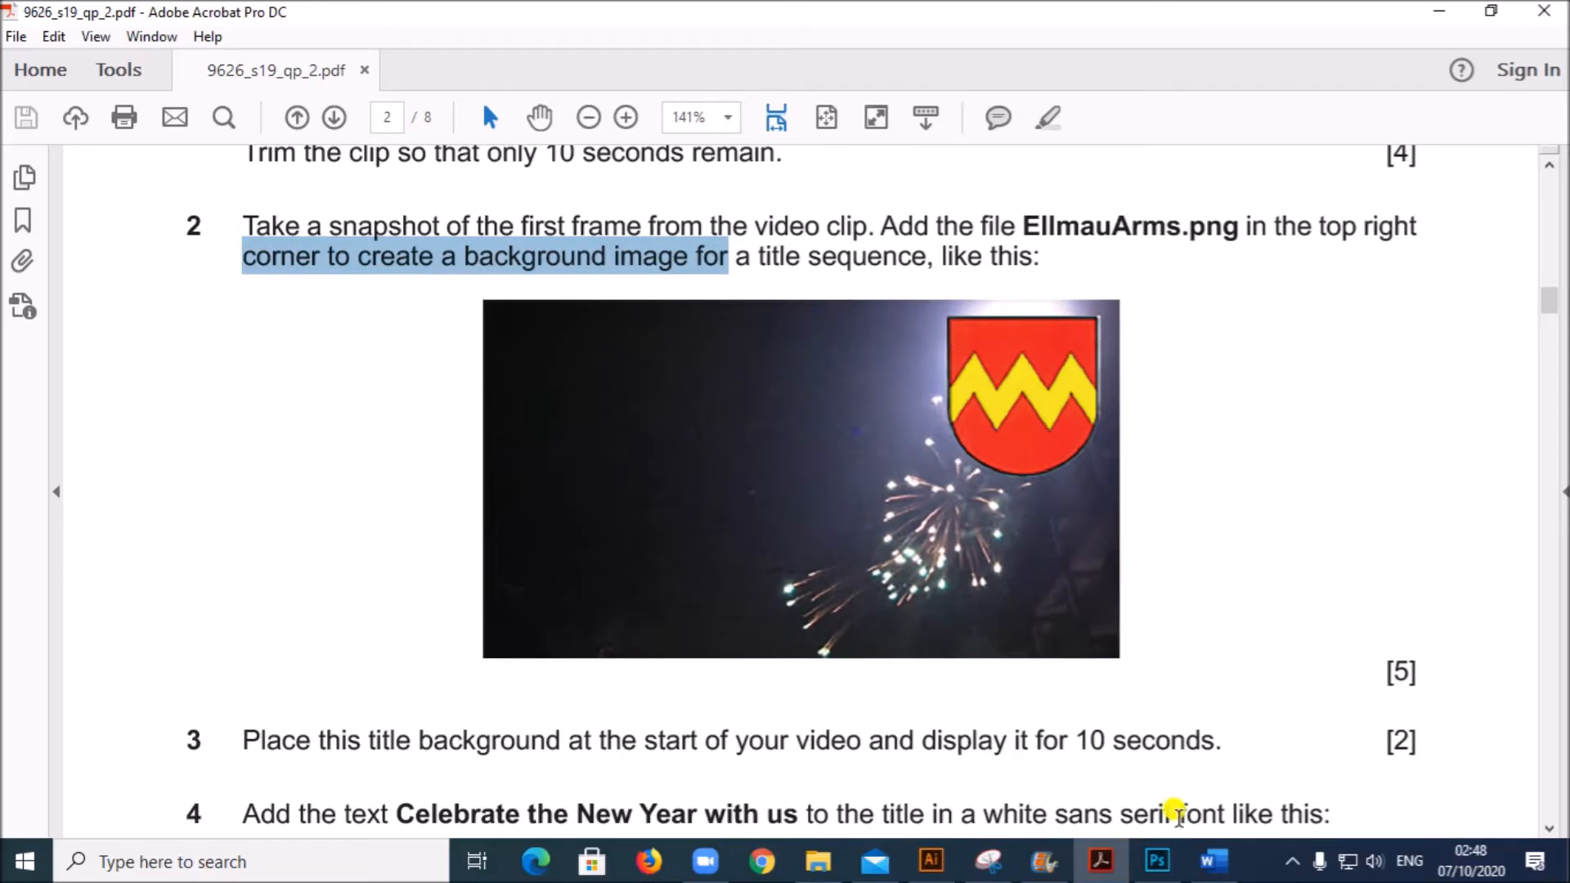
{"action": "left_click", "coordinate": [1157, 855]}
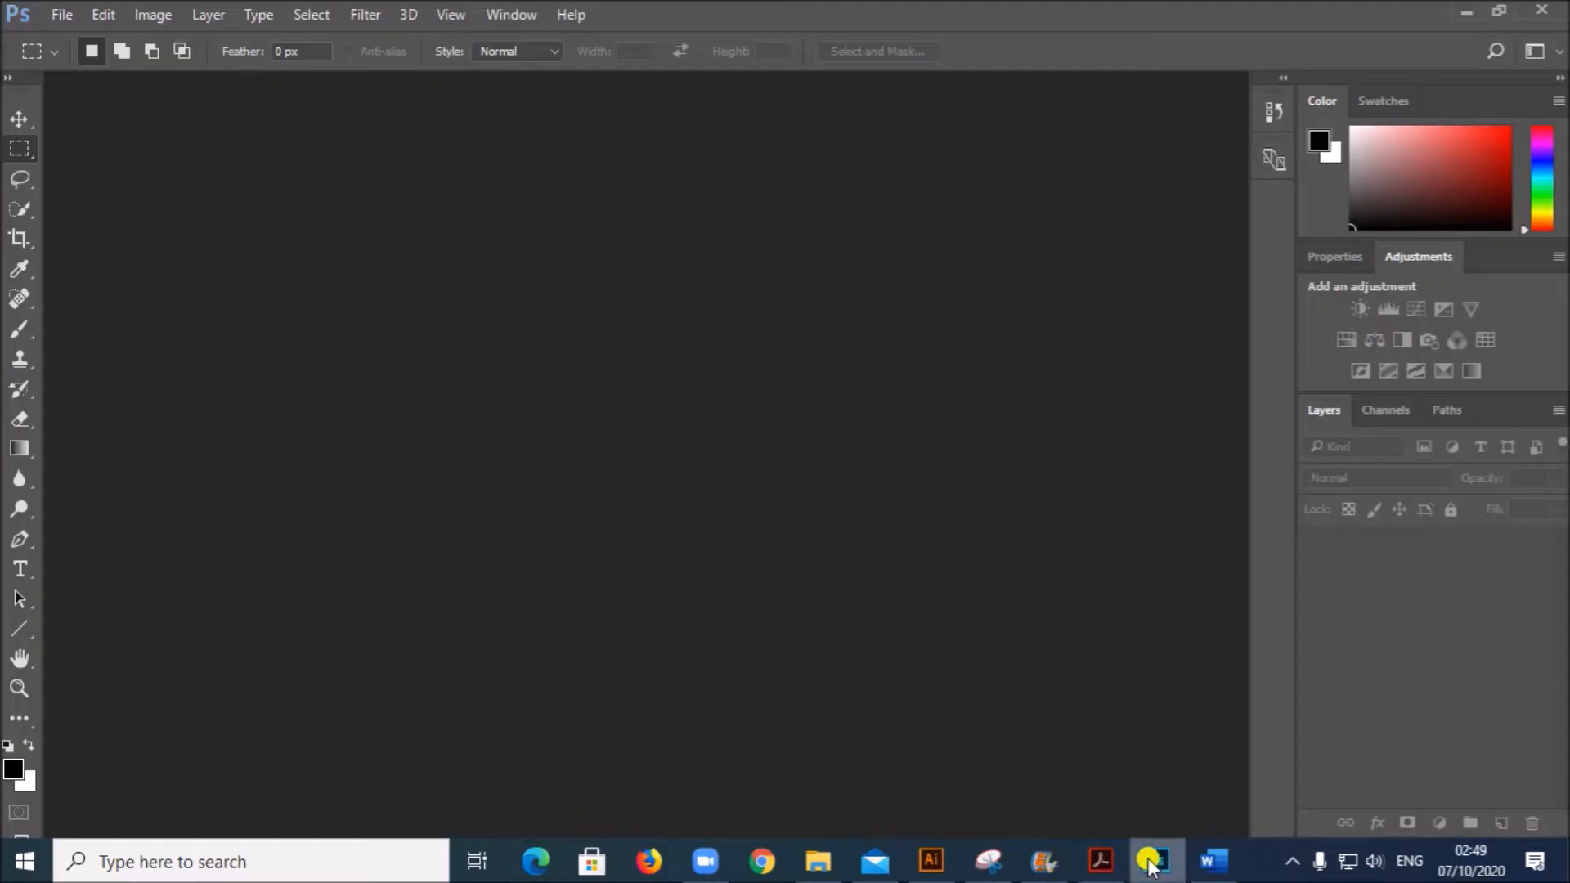
{"action": "left_click", "coordinate": [54, 15]}
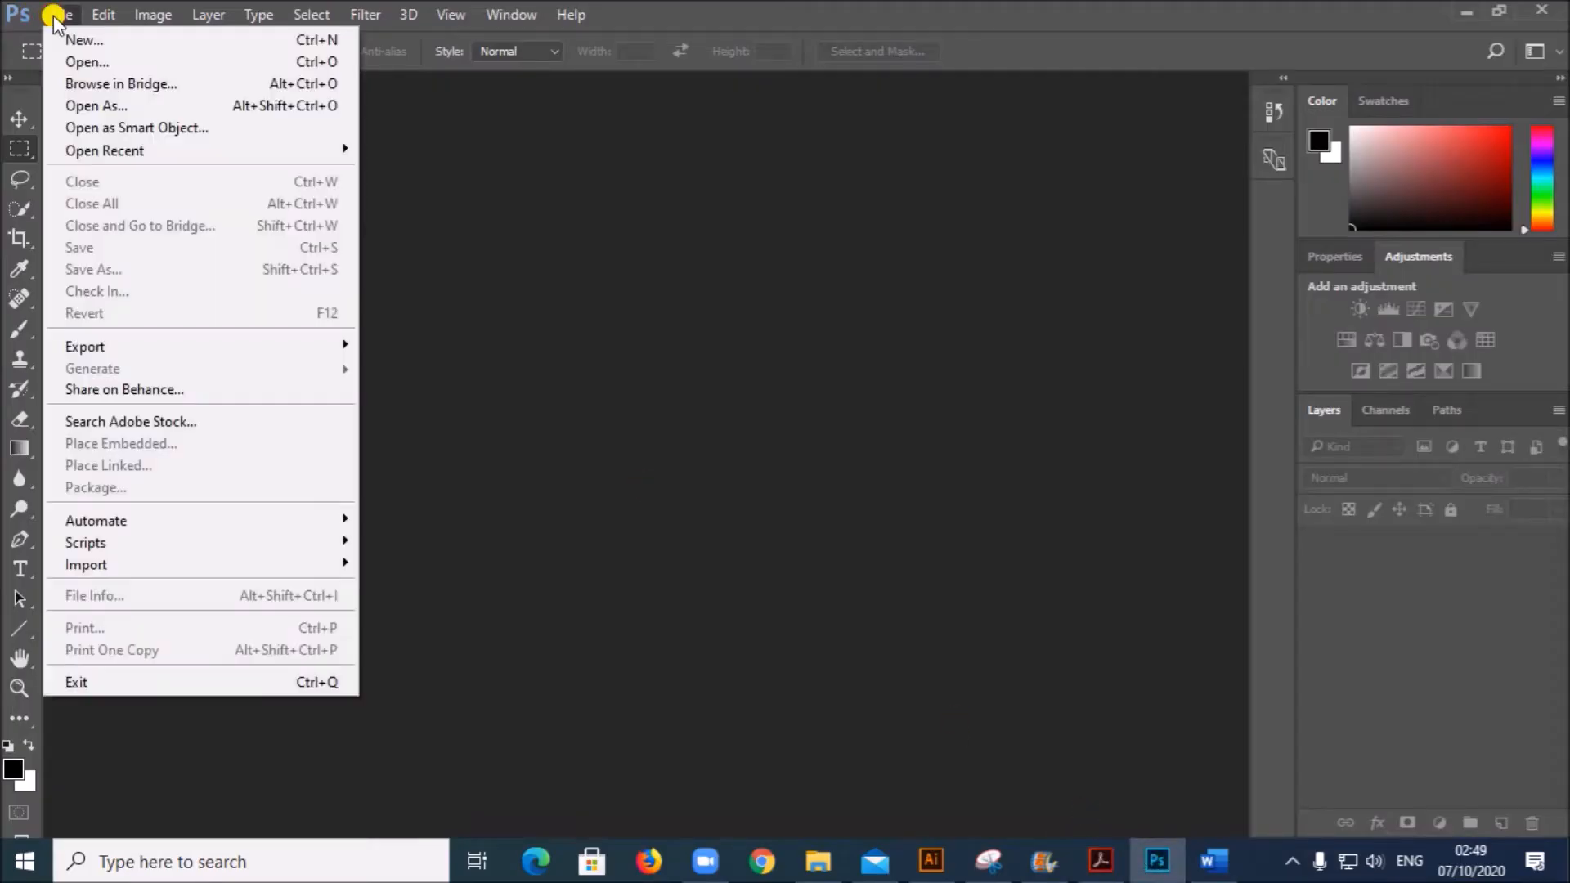
{"action": "left_click", "coordinate": [73, 60]}
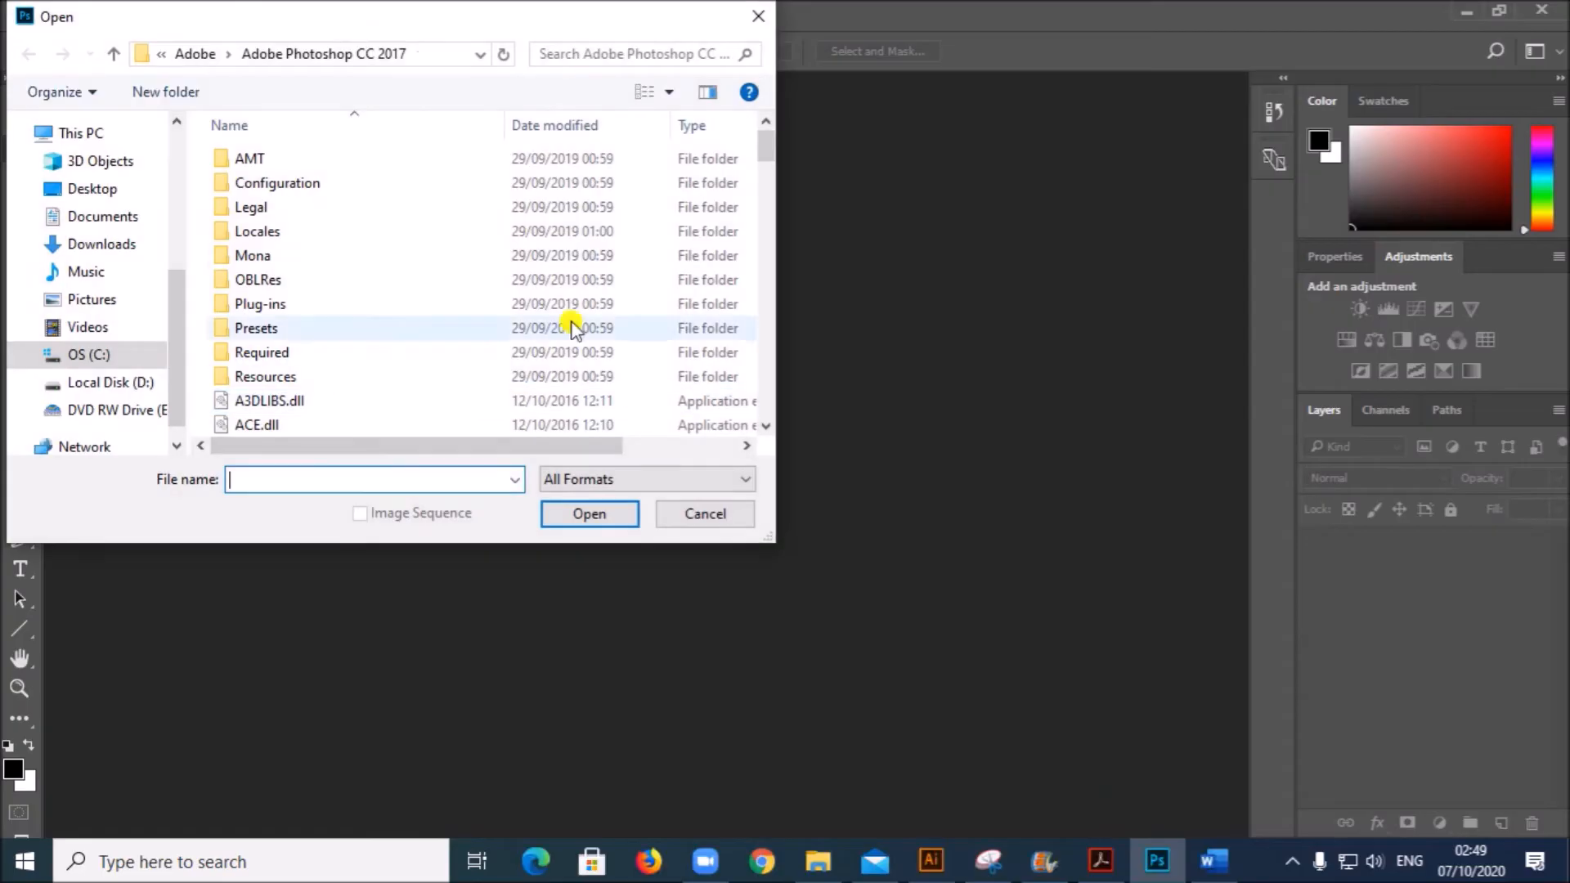
{"action": "left_click", "coordinate": [154, 195]}
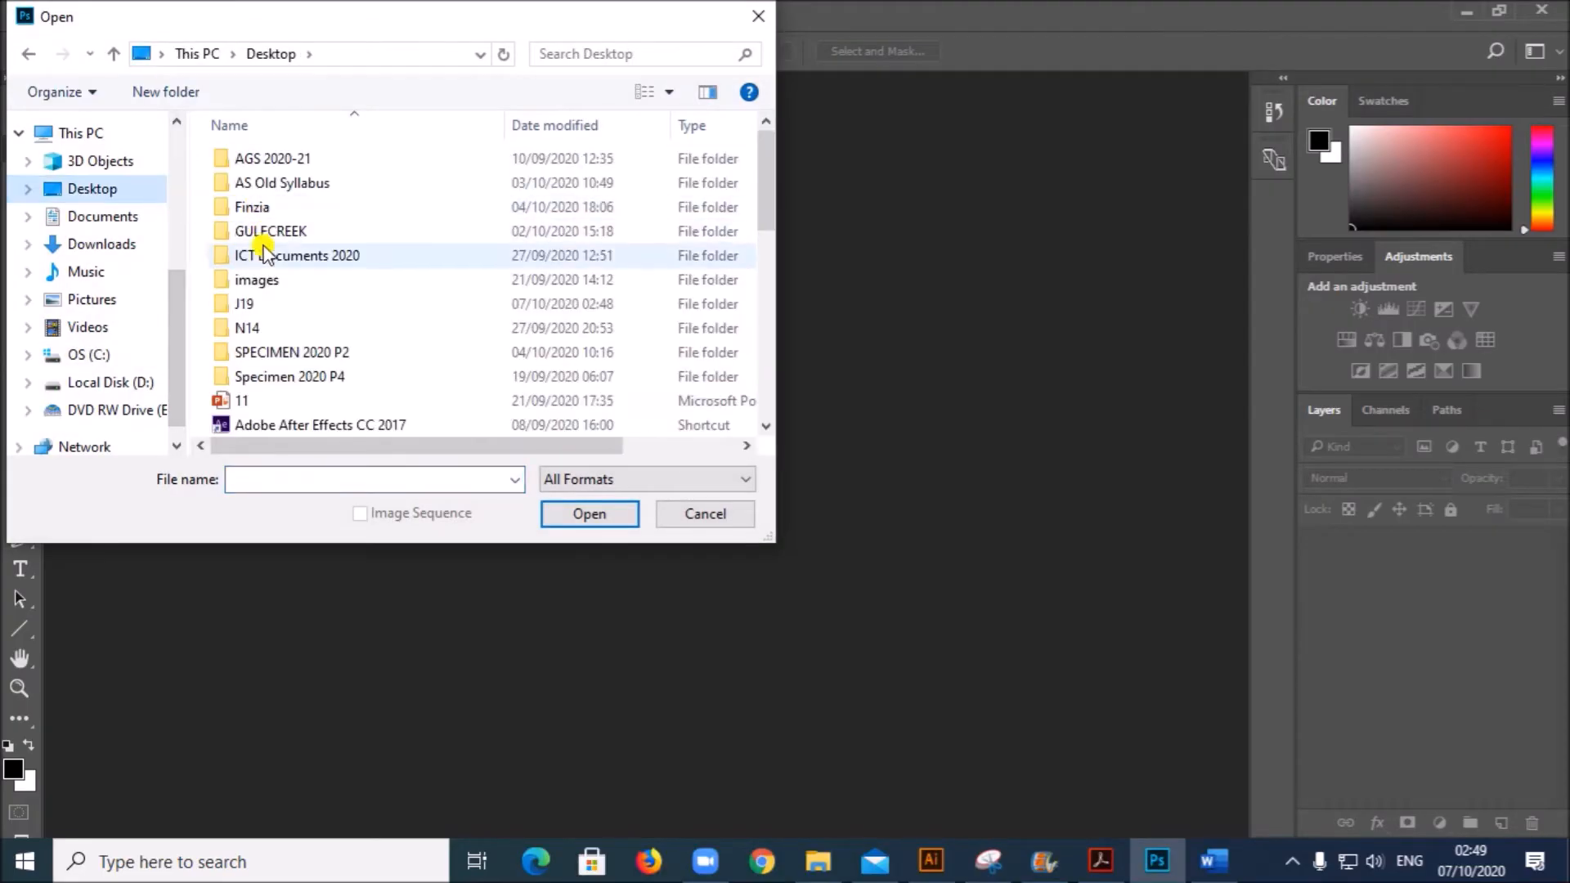
{"action": "double_click", "coordinate": [262, 305]}
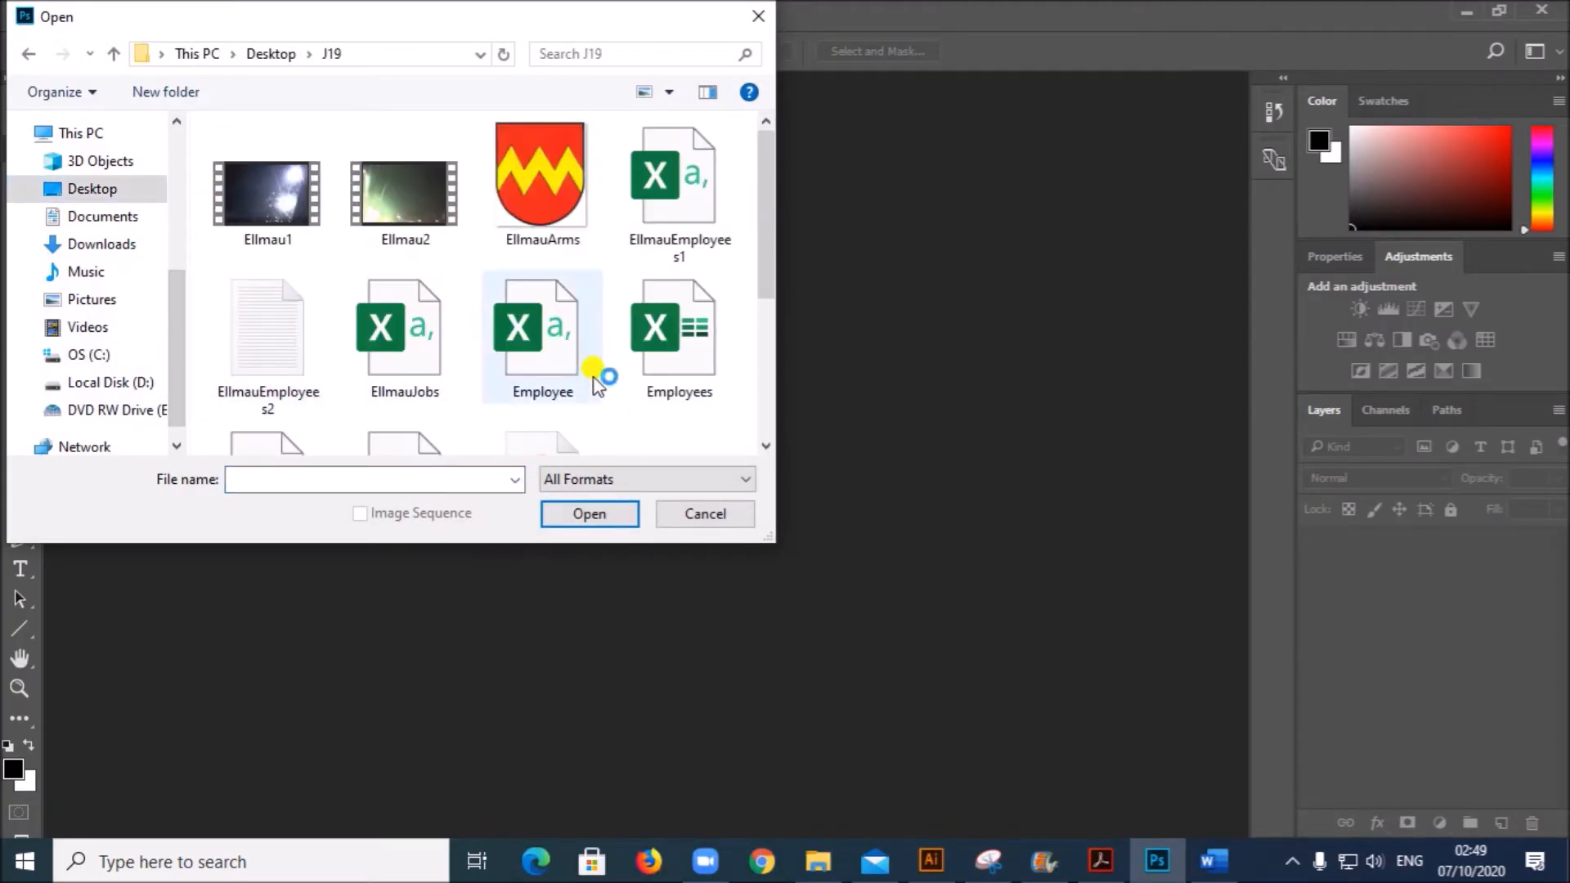
{"action": "scroll", "coordinate": [596, 385], "scroll_direction": "down", "scroll_amount": 2}
{"action": "left_click", "coordinate": [721, 420]}
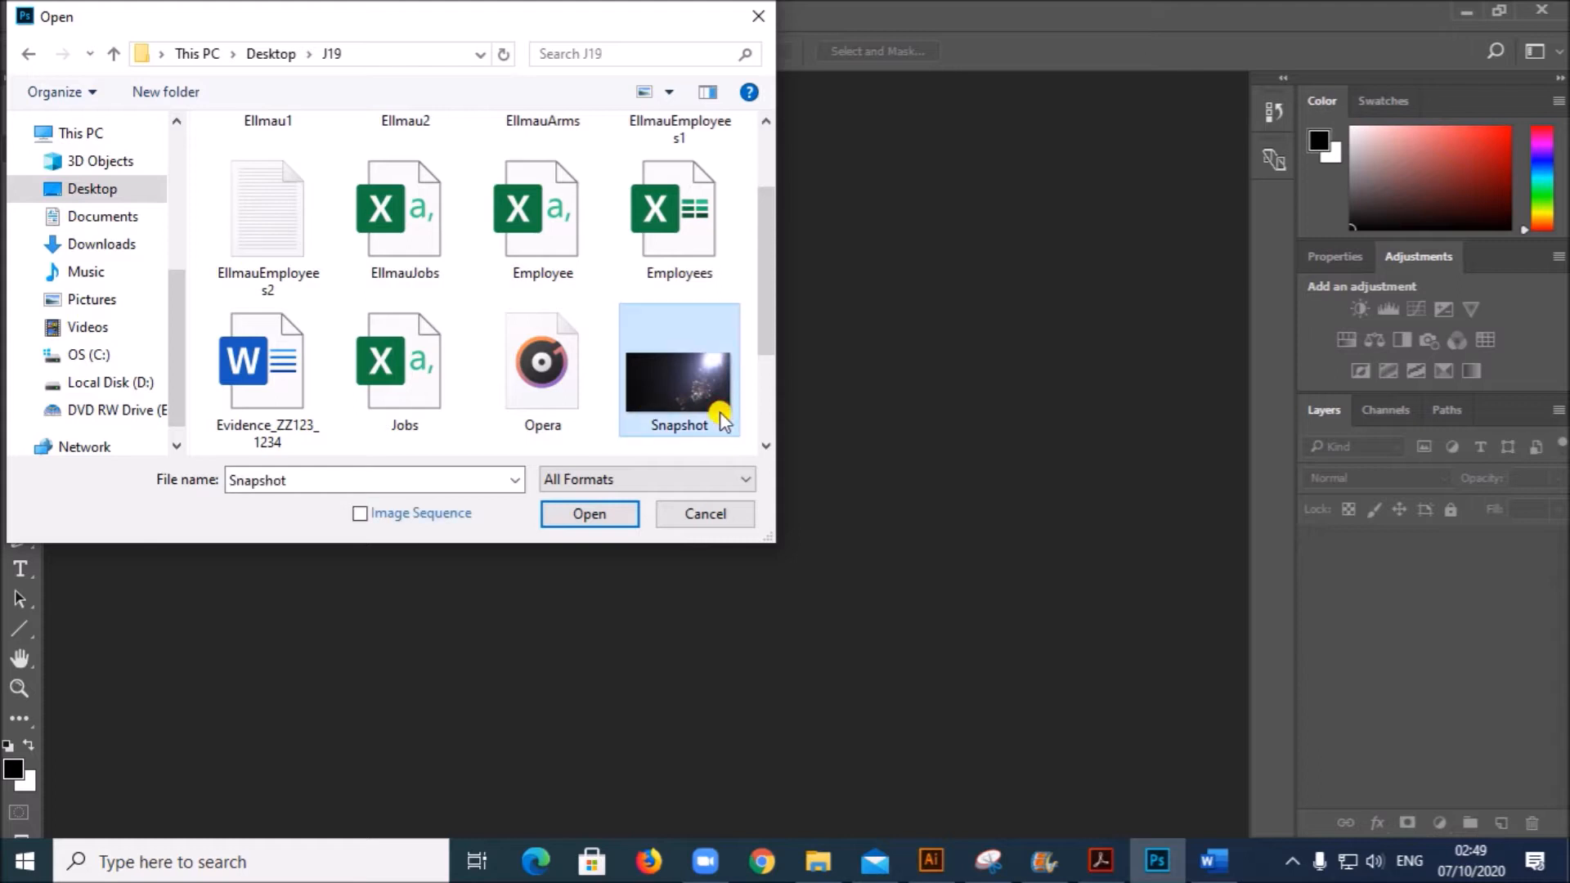
{"action": "left_click", "coordinate": [556, 510]}
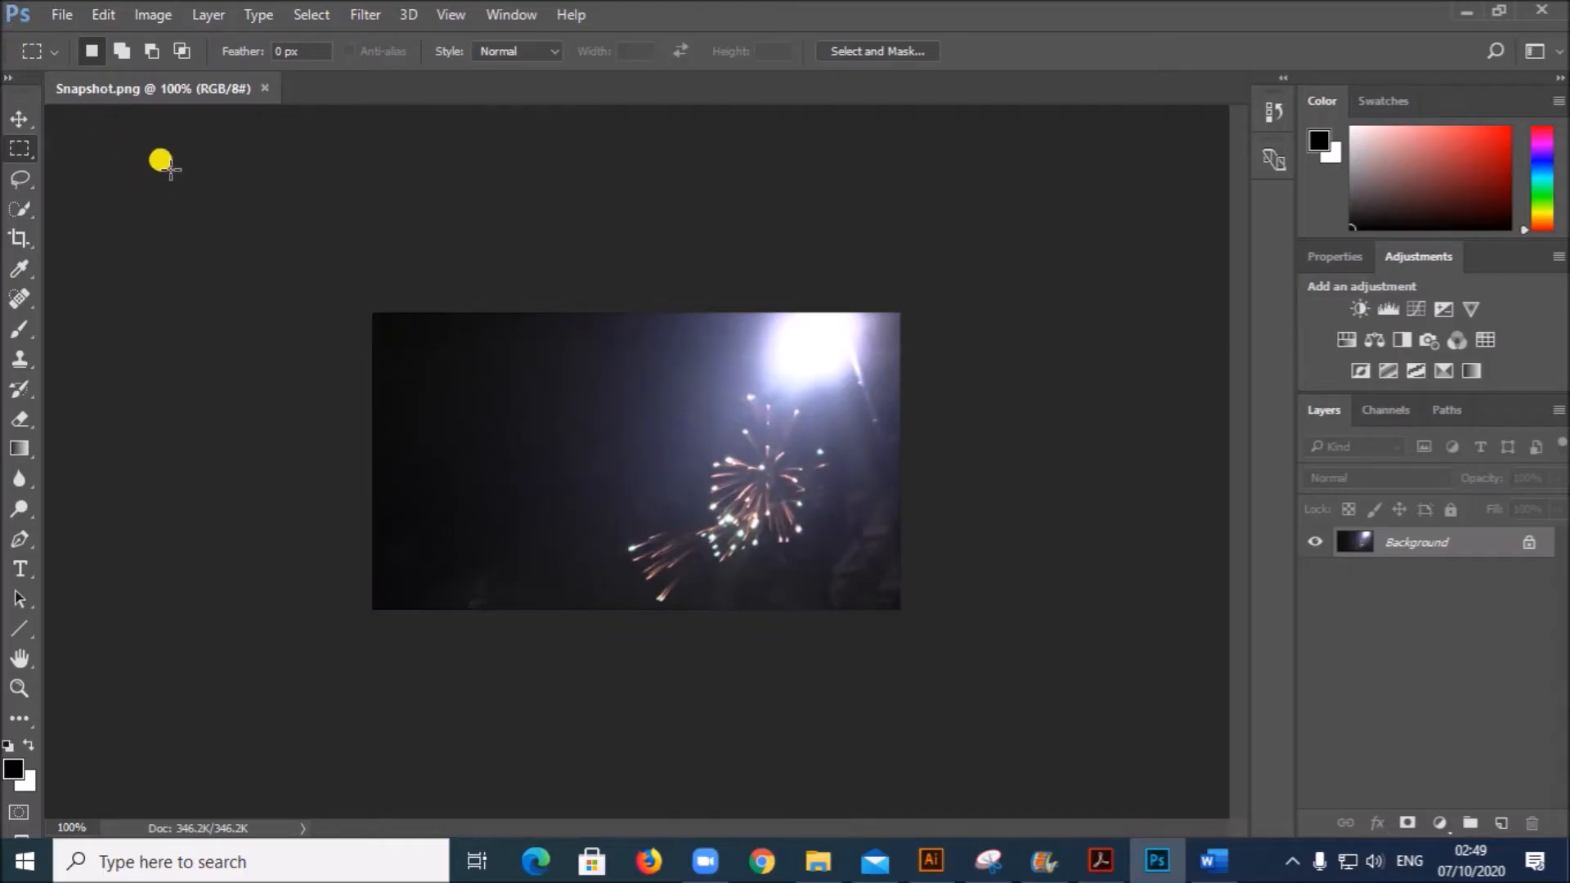
Place the EllmauArms image from the J19 folder as an embedded object in the snapshot
{"action": "left_click", "coordinate": [59, 13]}
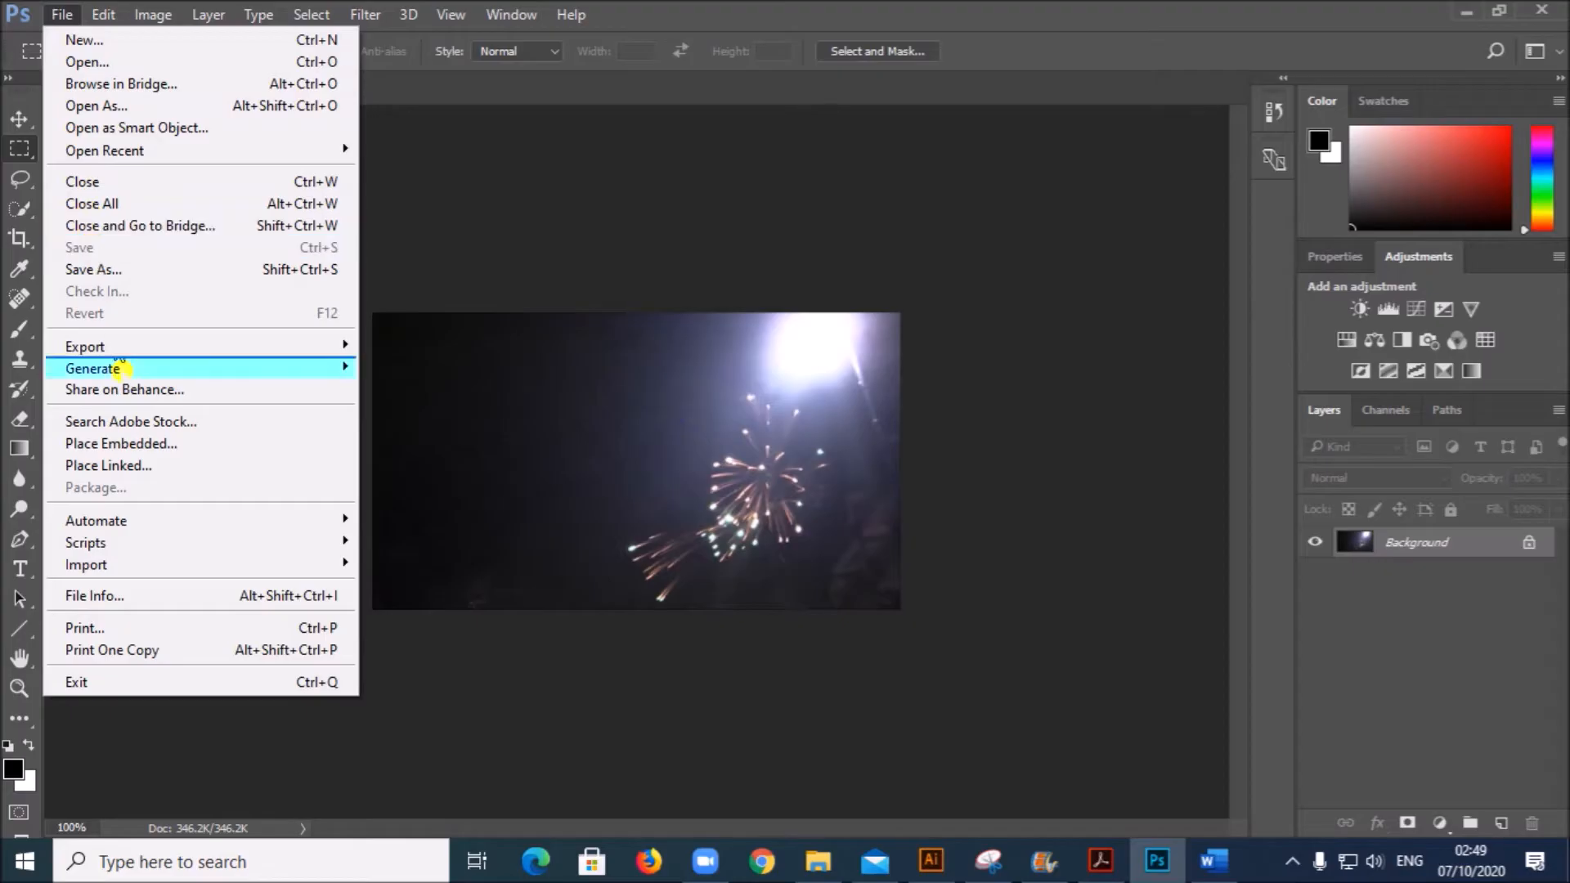
{"action": "left_click", "coordinate": [118, 442]}
{"action": "left_click", "coordinate": [553, 177]}
{"action": "left_click", "coordinate": [583, 516]}
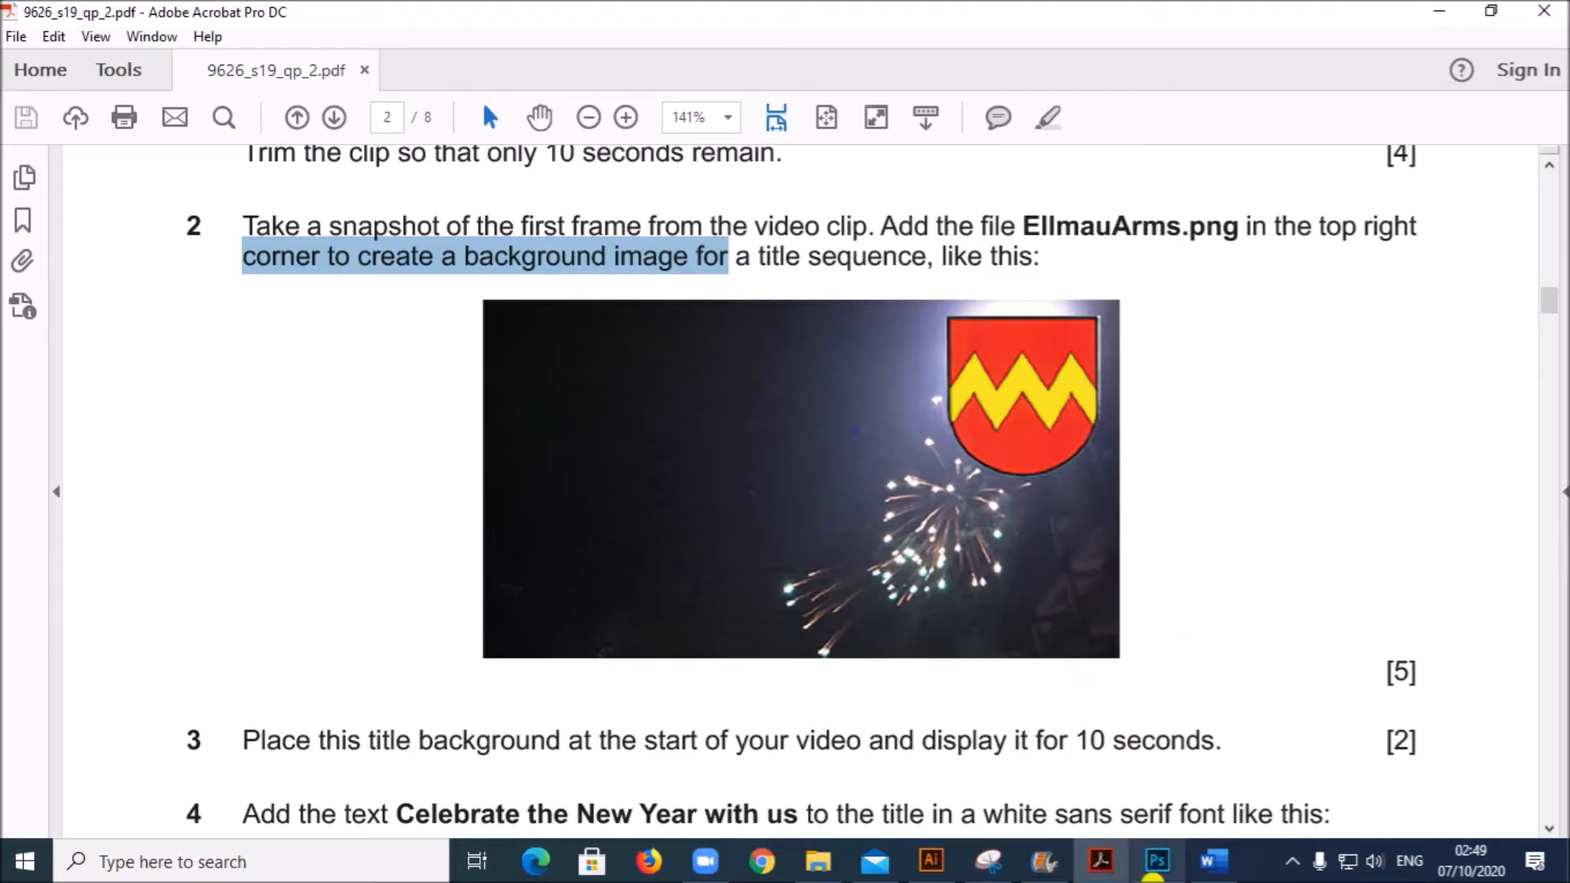
Scale the EllmauArms shield to about 36.5% and position it in the snapshot's upper-right corner at about X 386, Y 80.5 px, matching the exam paper
{"action": "left_click", "coordinate": [1156, 860]}
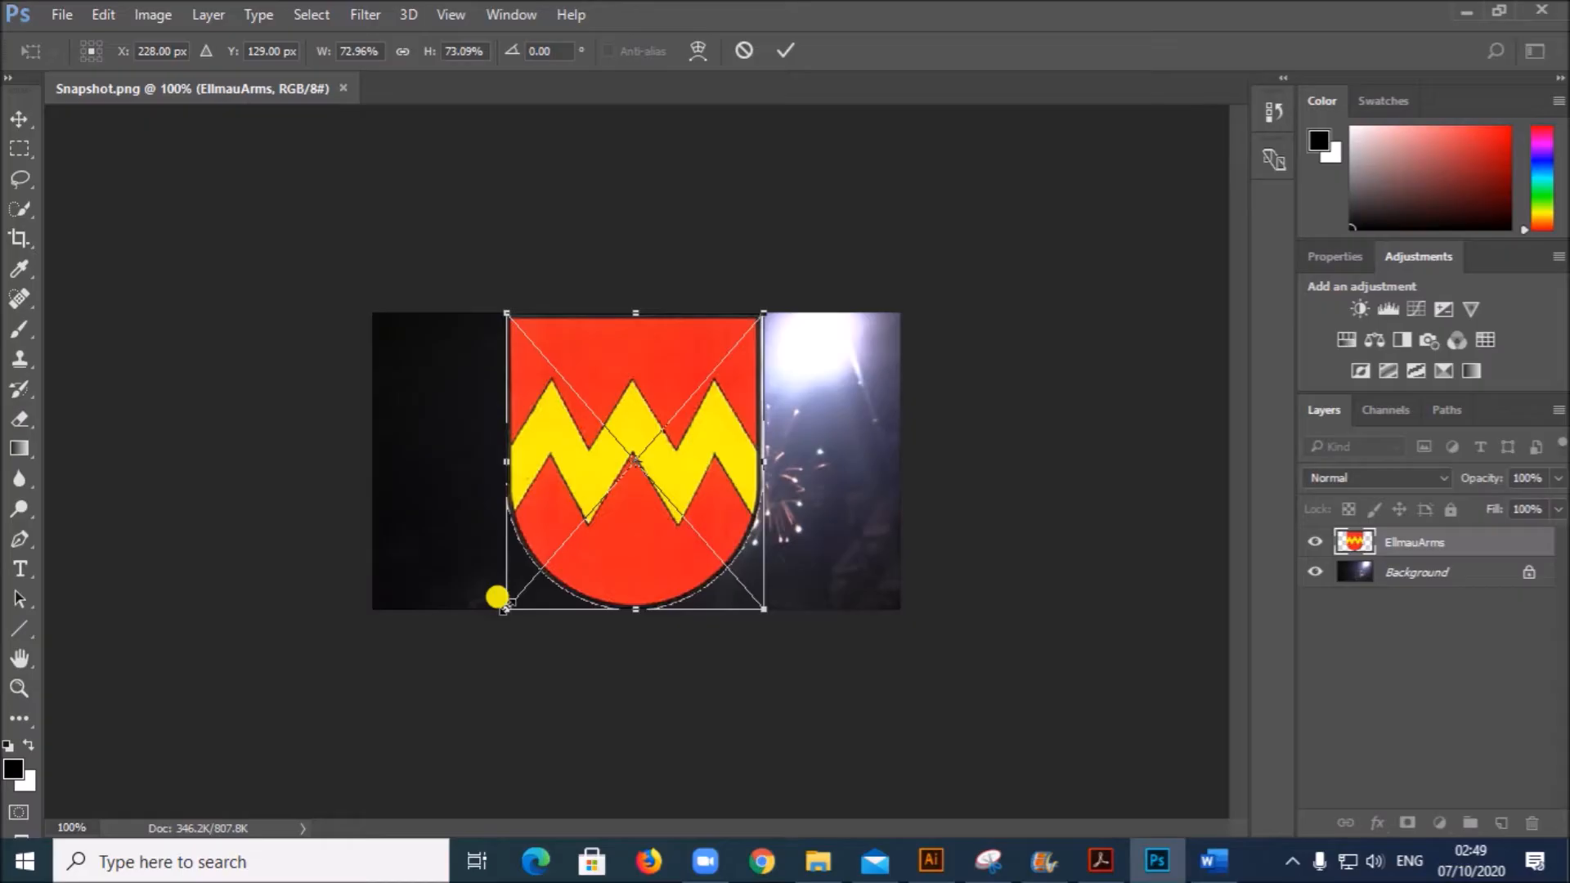
{"action": "left_click_drag", "start_coordinate": [505, 607], "coordinate": [816, 429]}
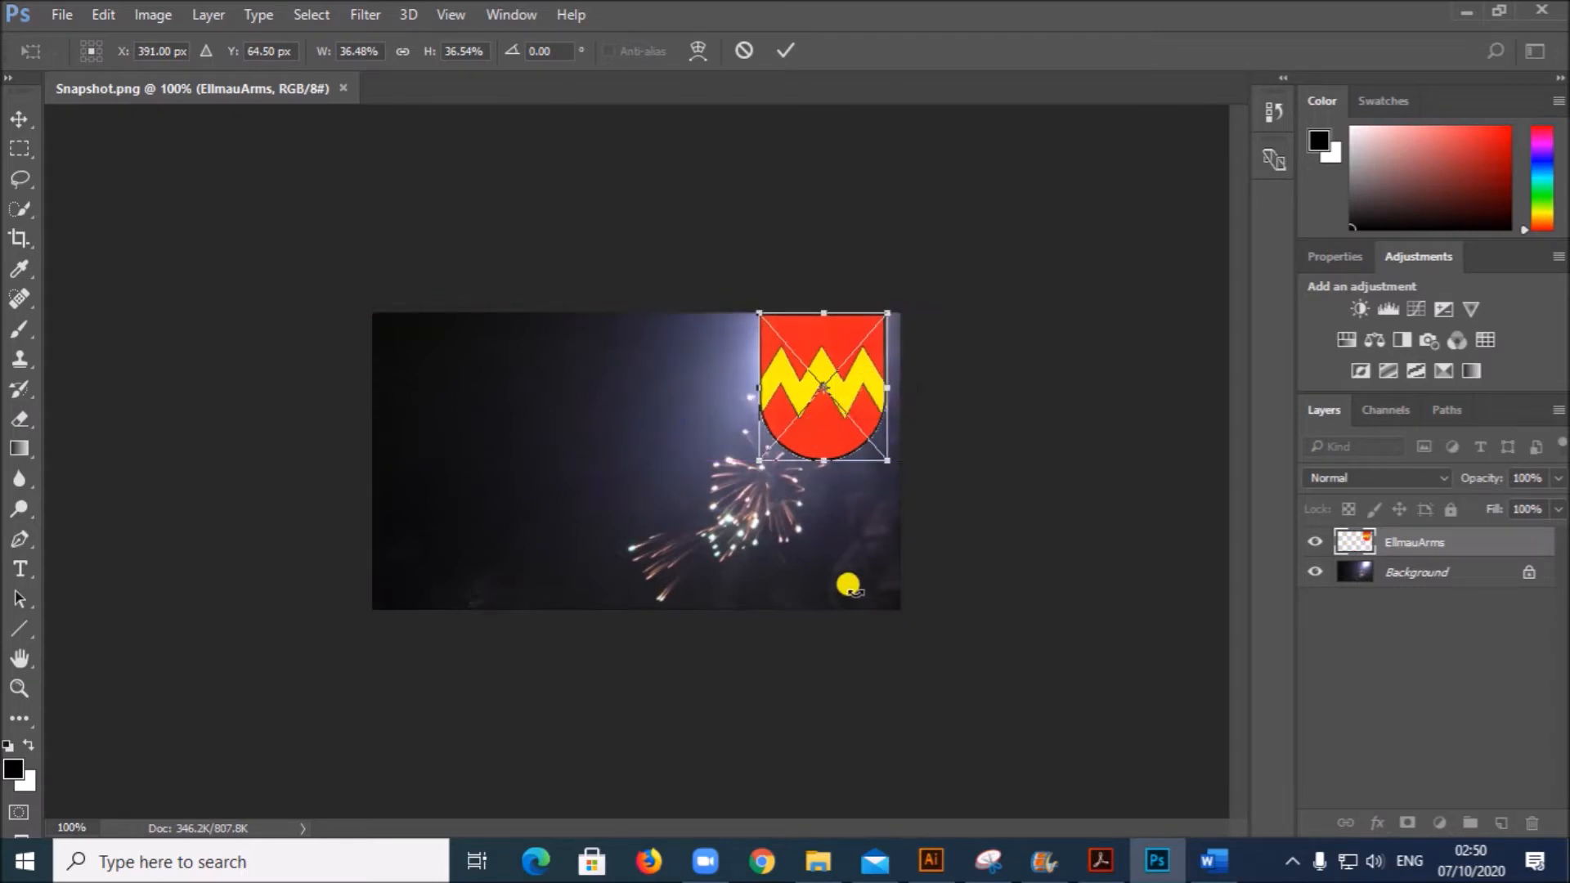
{"action": "left_click", "coordinate": [1101, 863]}
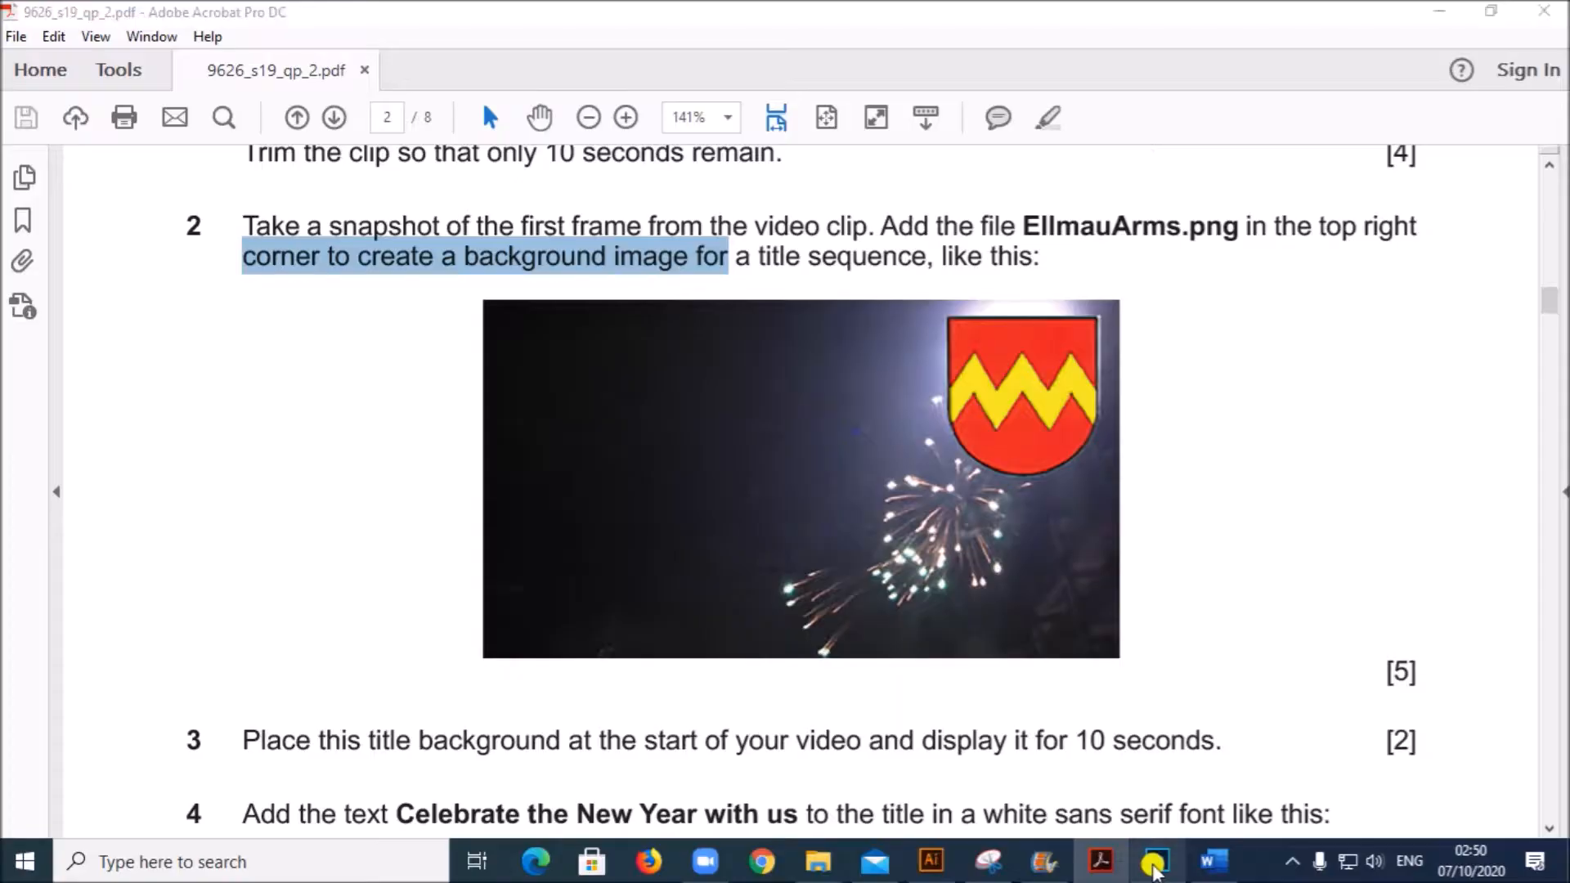
{"action": "left_click", "coordinate": [1148, 867]}
{"action": "left_click_drag", "start_coordinate": [853, 409], "coordinate": [849, 426]}
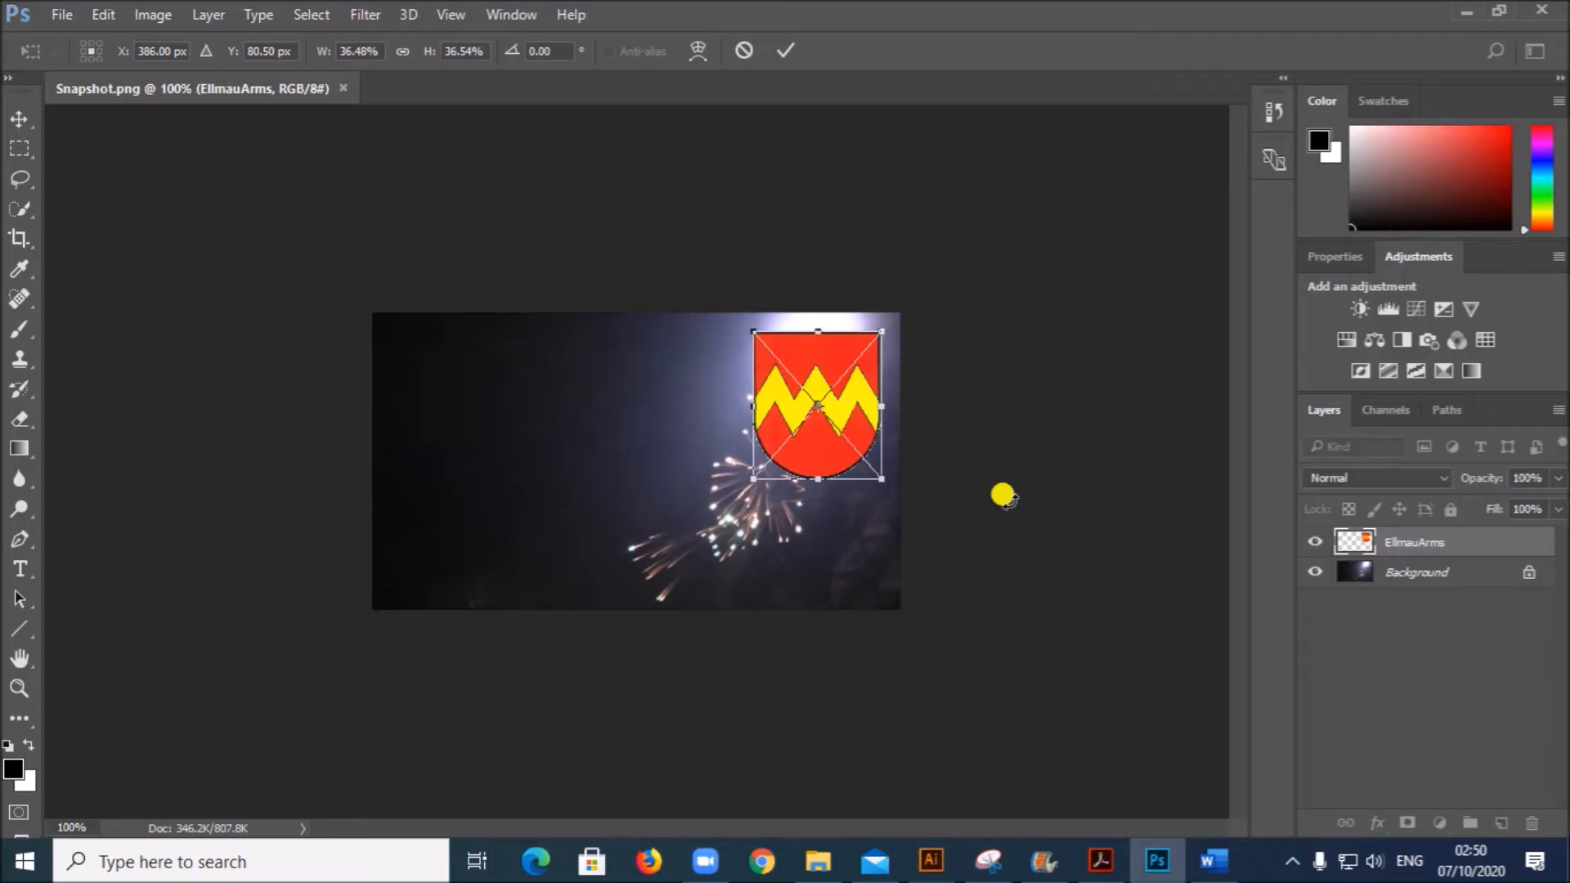
{"action": "key", "text": "Return"}
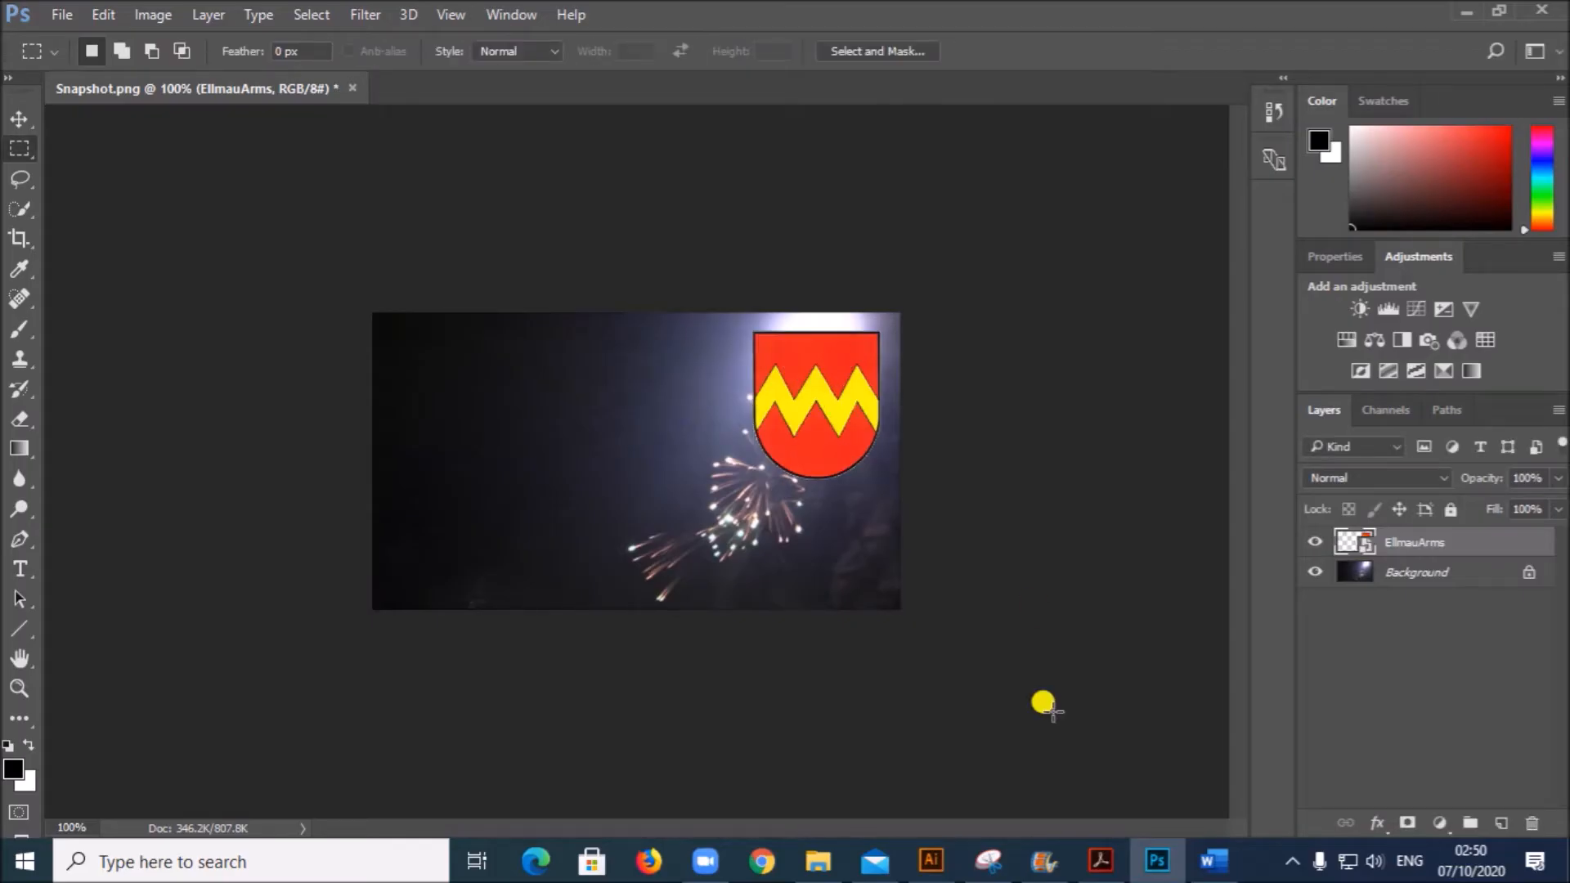
Export the composed title image as a JPG named "Background" in the J19 folder
{"action": "left_click", "coordinate": [62, 14]}
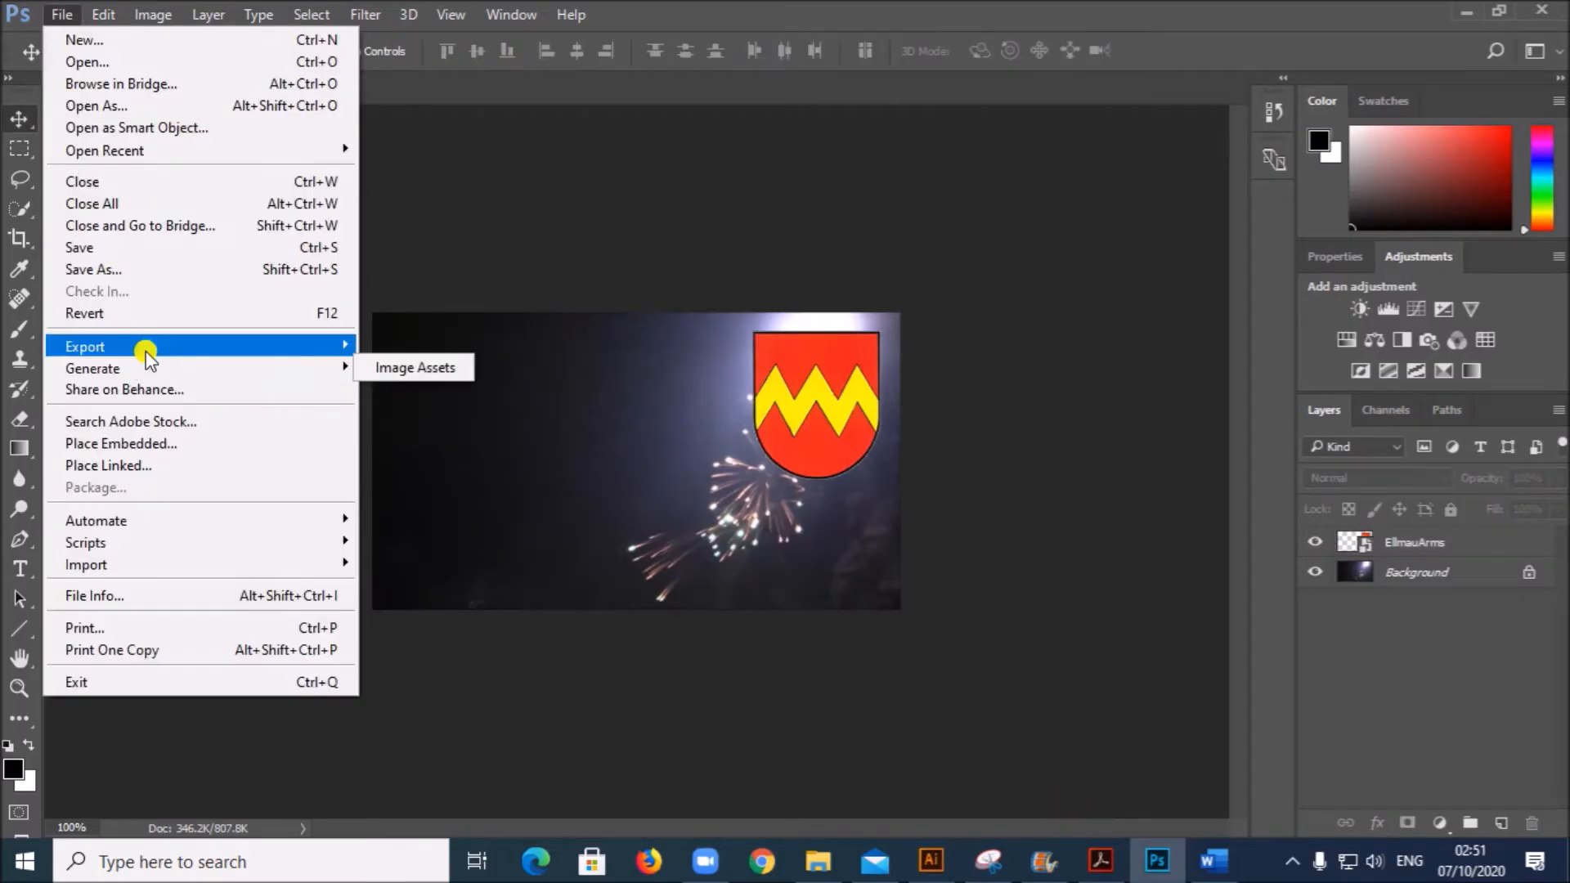
{"action": "mouse_move", "coordinate": [211, 351]}
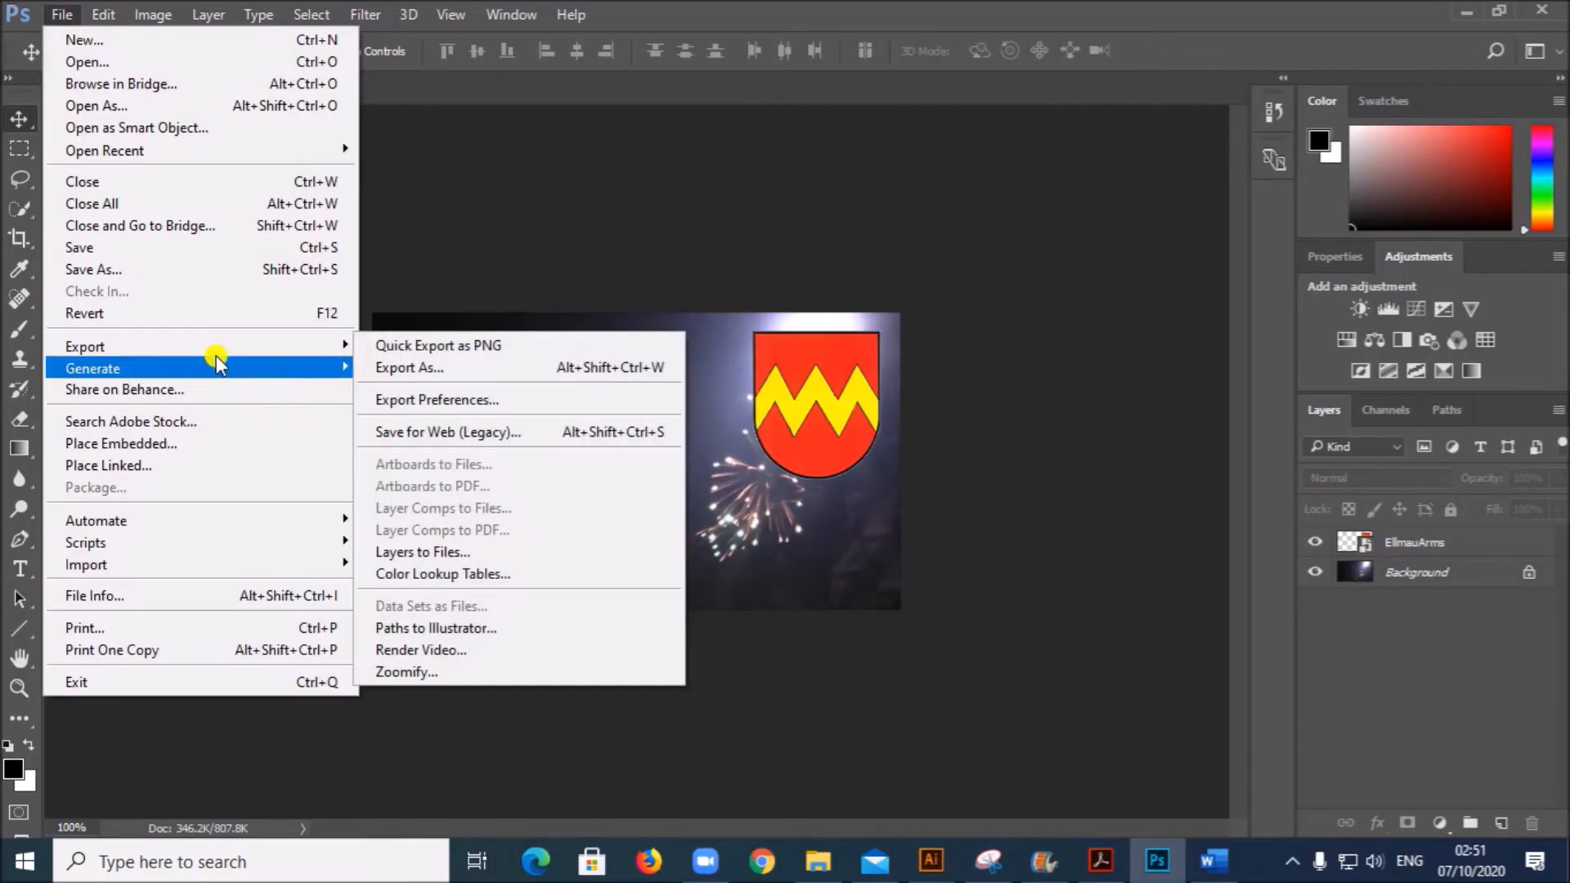
{"action": "left_click", "coordinate": [396, 366]}
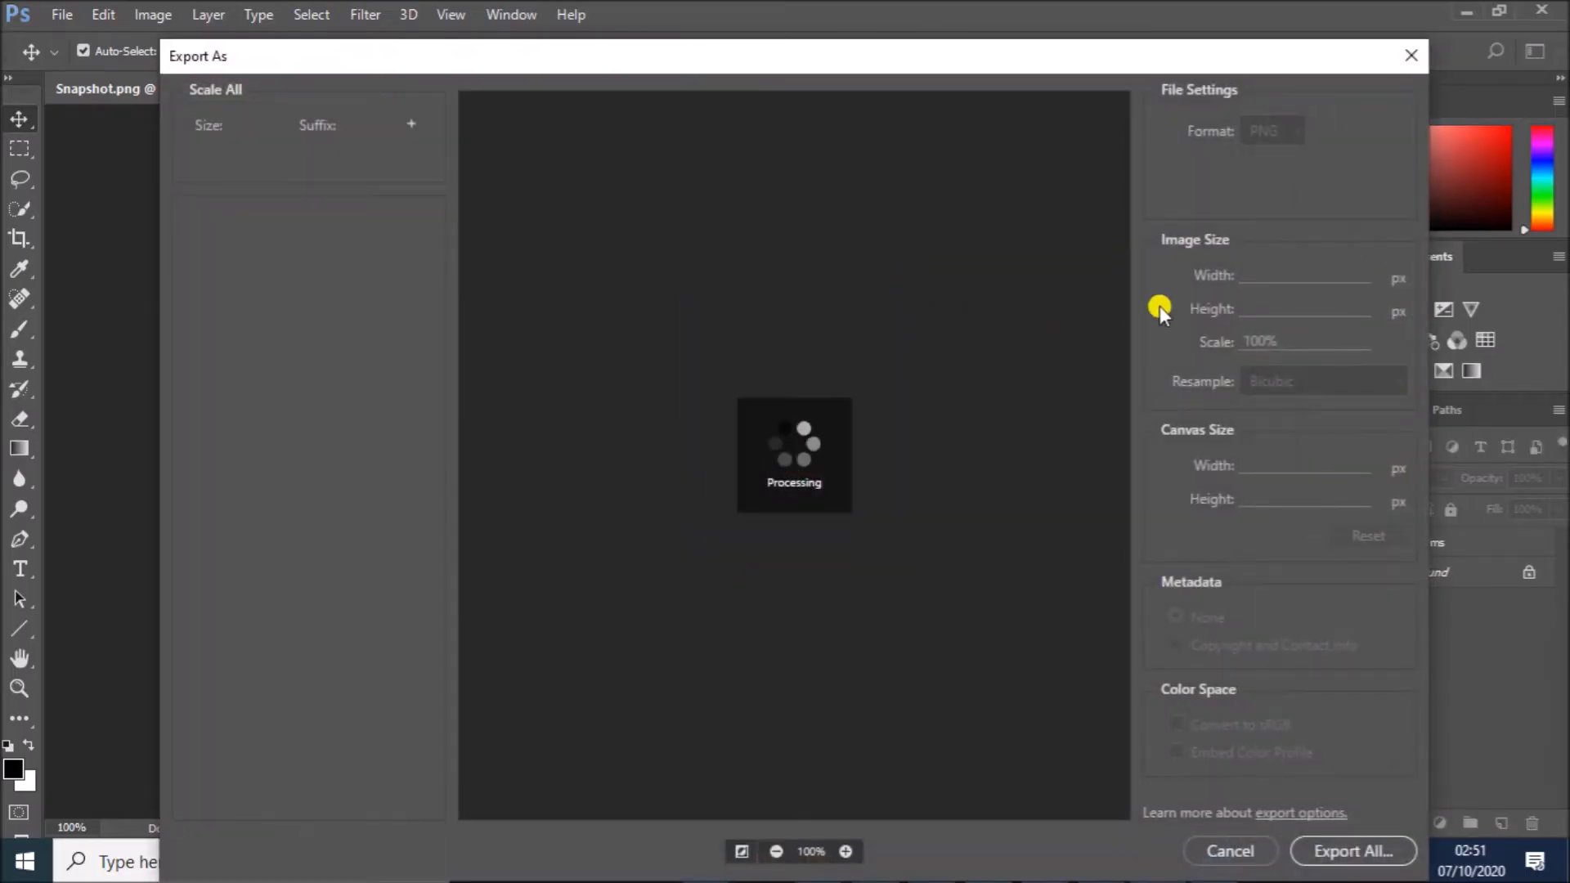
{"action": "left_click", "coordinate": [1284, 134]}
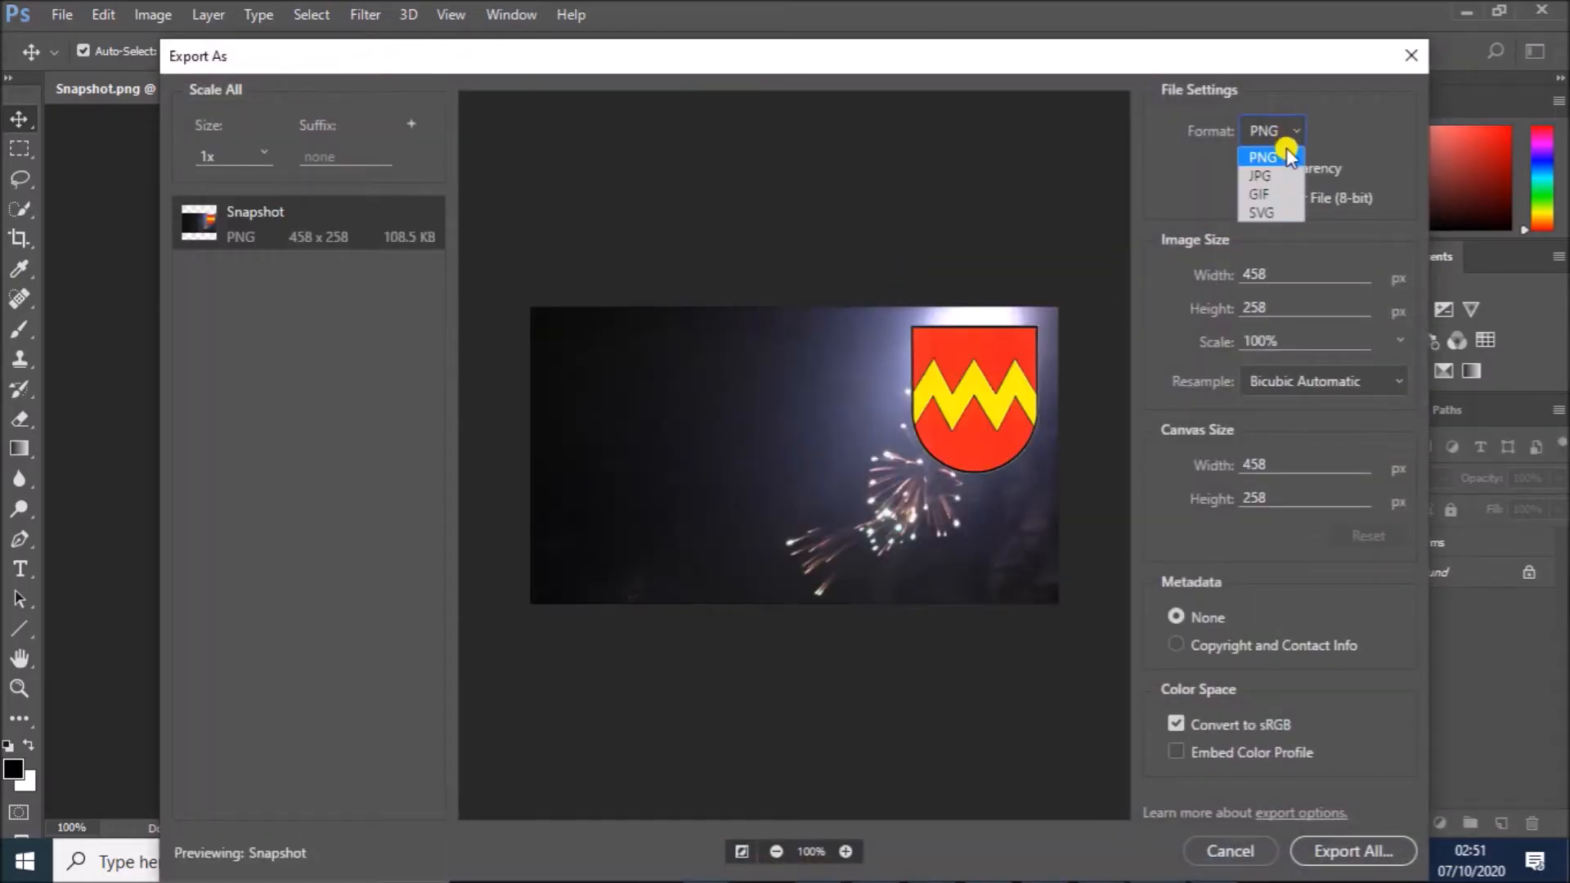
{"action": "left_click", "coordinate": [1267, 168]}
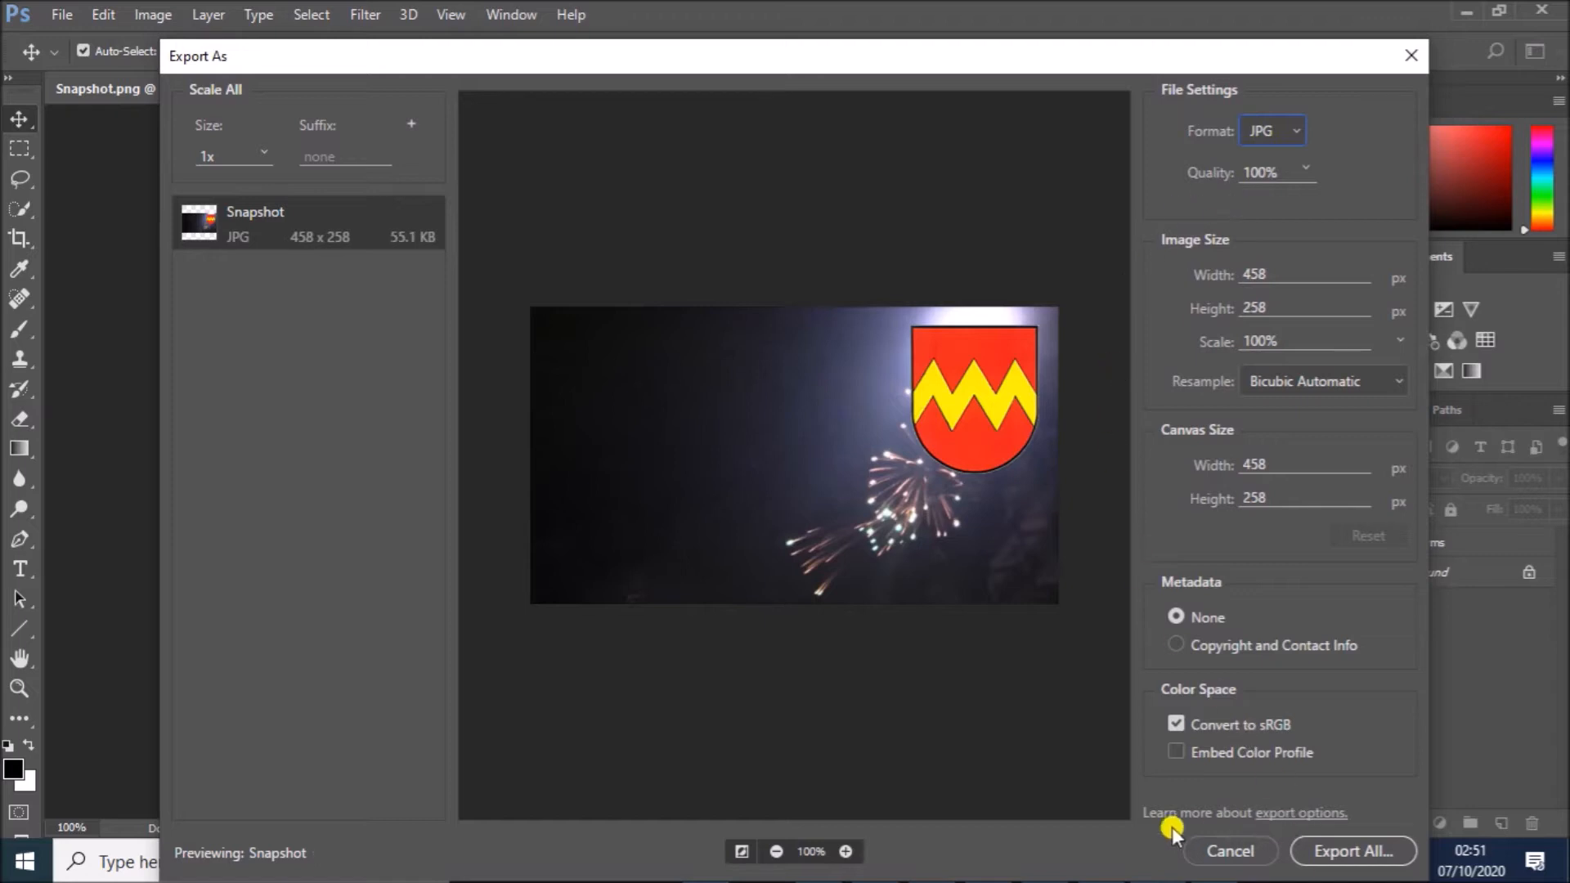
{"action": "left_click", "coordinate": [1324, 855]}
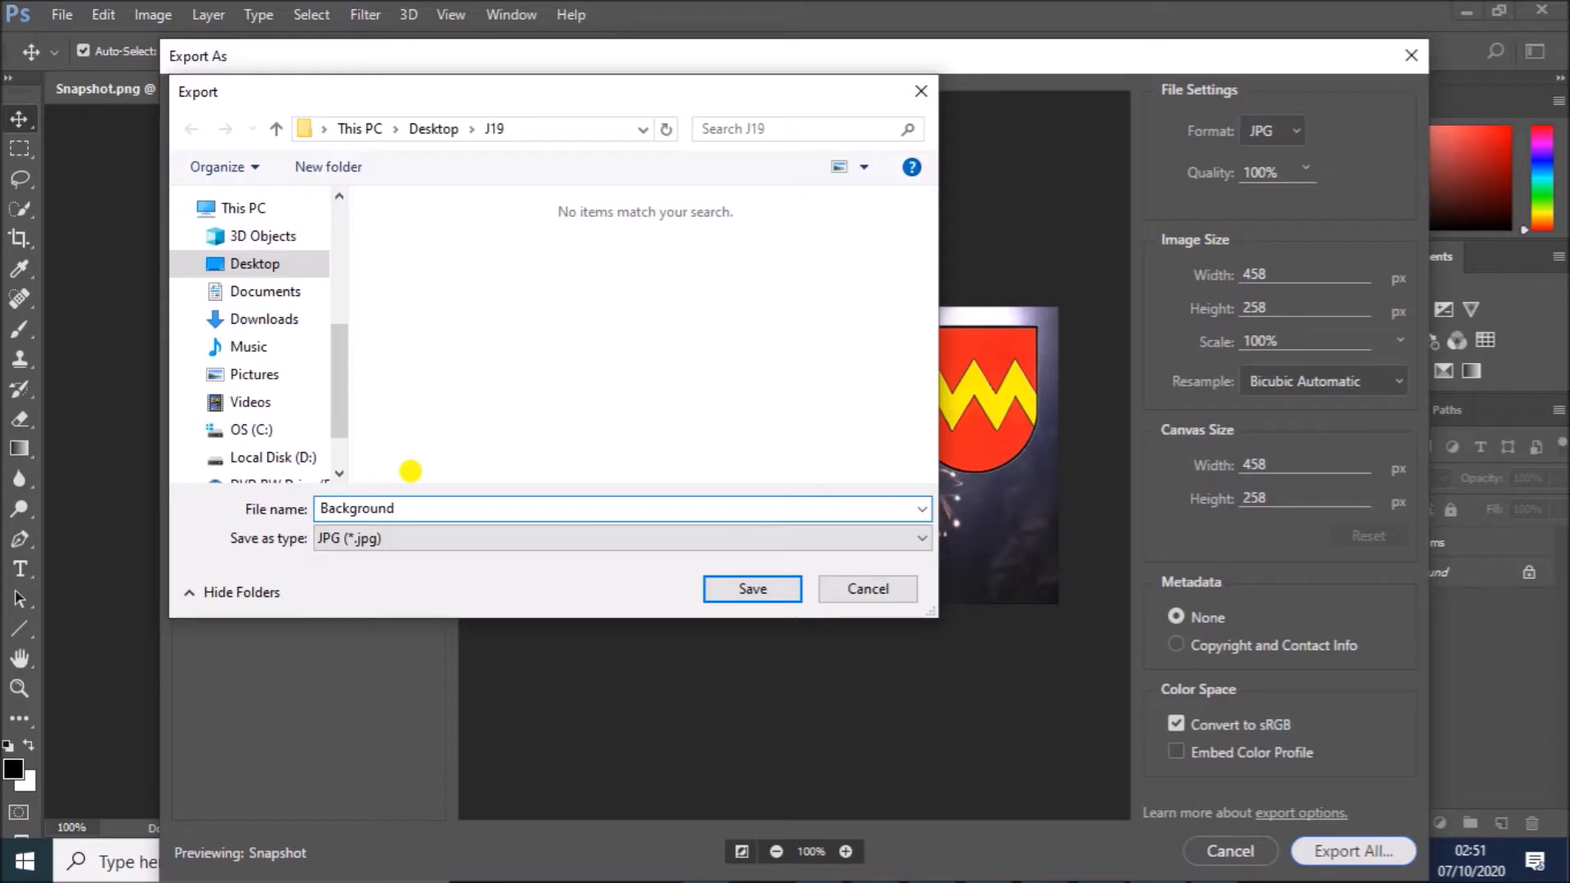
{"action": "left_click", "coordinate": [776, 592]}
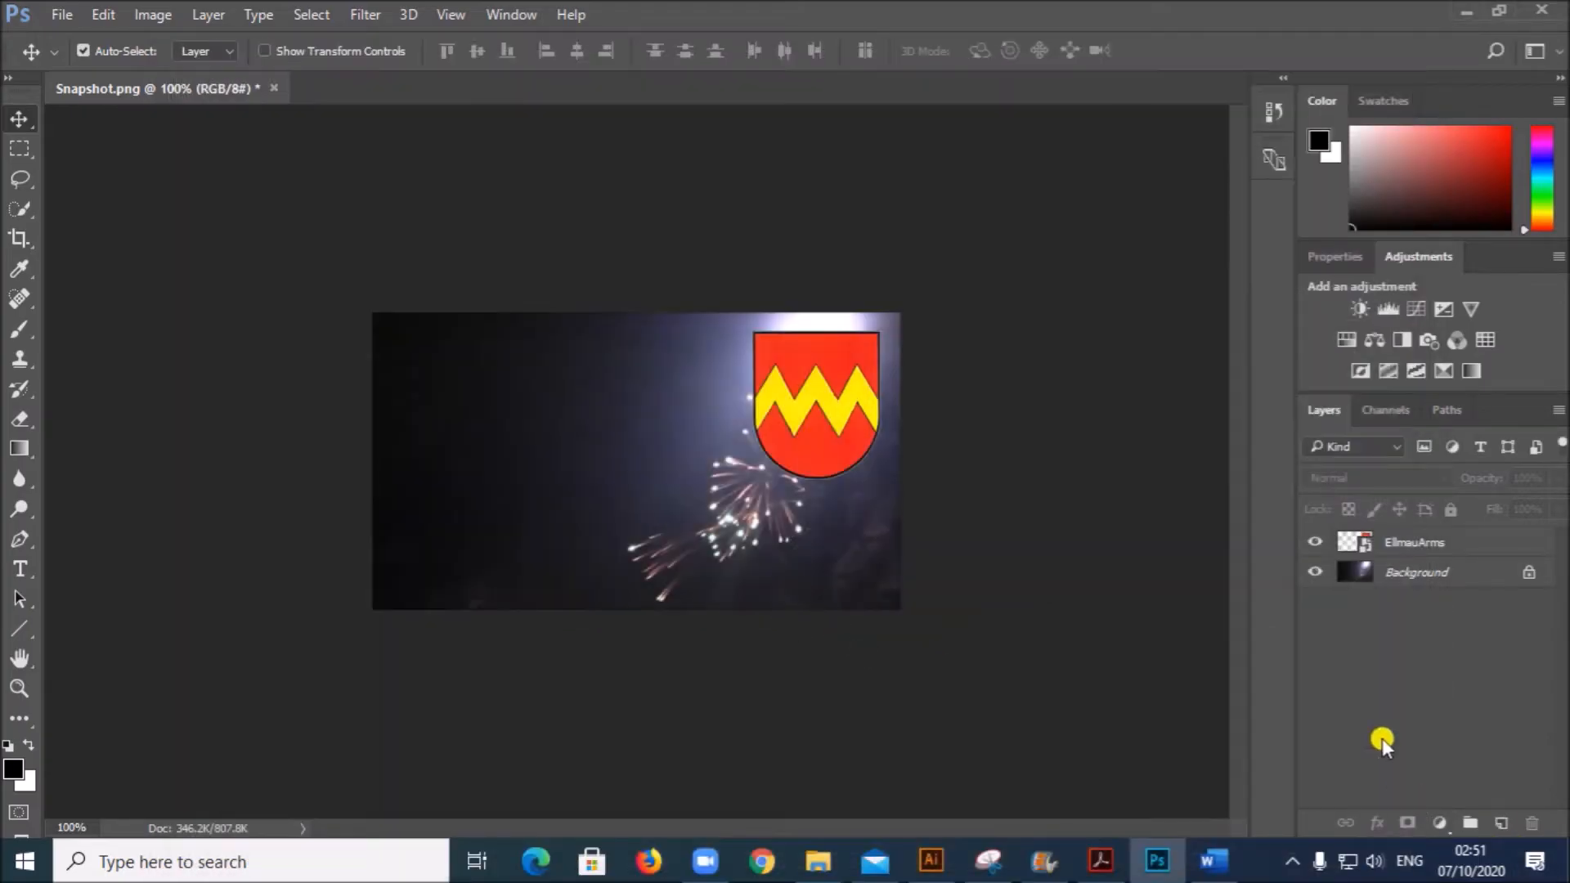
Check tasks 3 and 4 in the exam paper and place the Background image before the clip in the Movie Maker storyboard
{"action": "left_click", "coordinate": [1467, 12]}
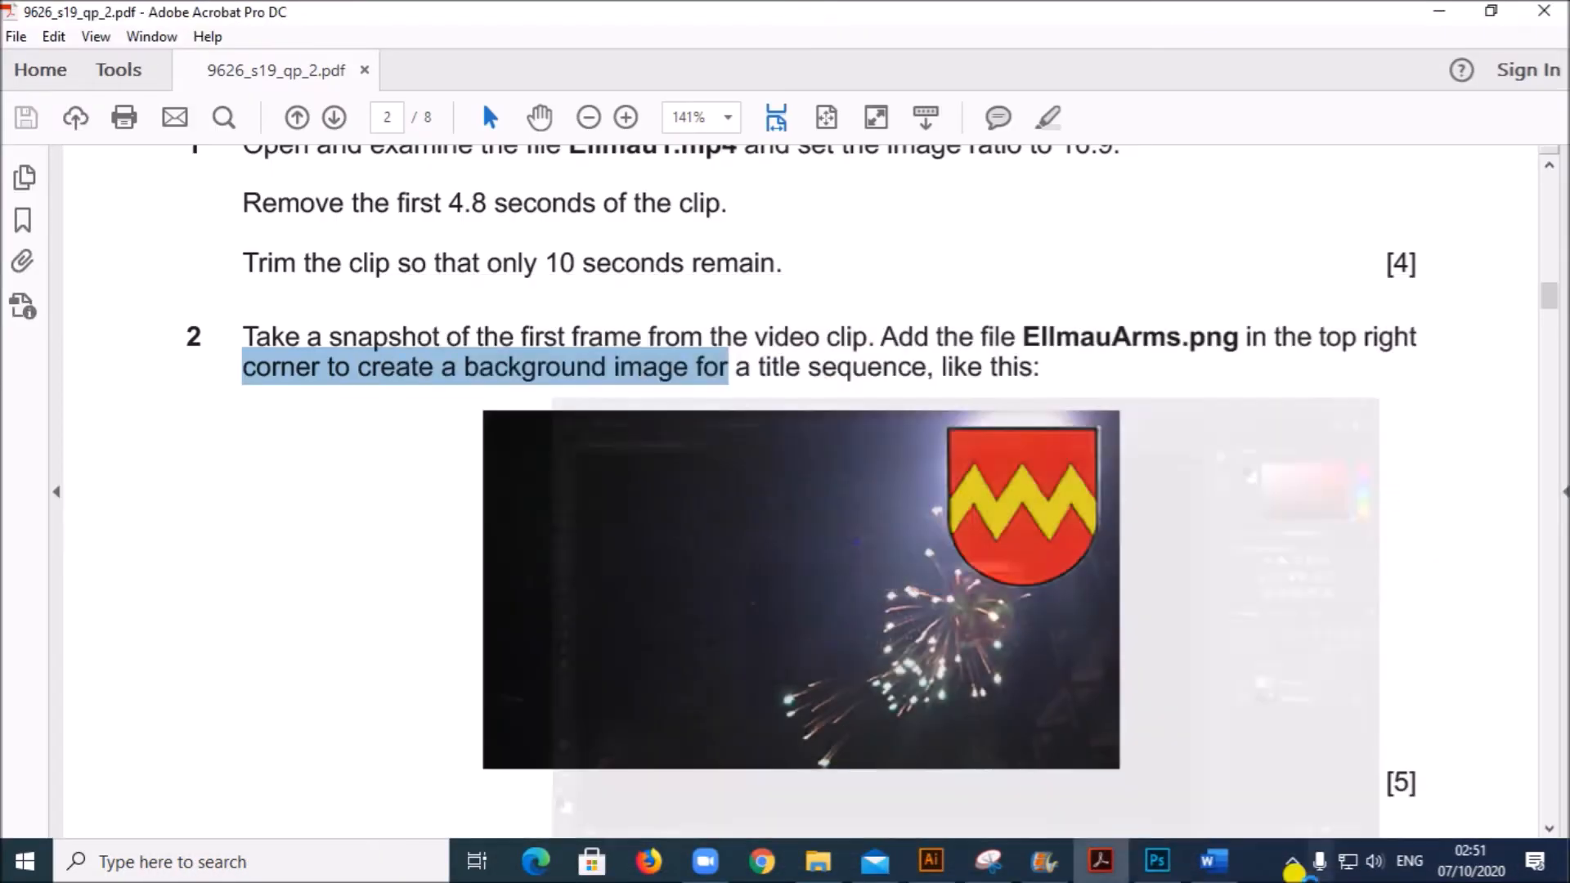
{"action": "scroll", "coordinate": [975, 580], "scroll_direction": "down", "scroll_amount": 5}
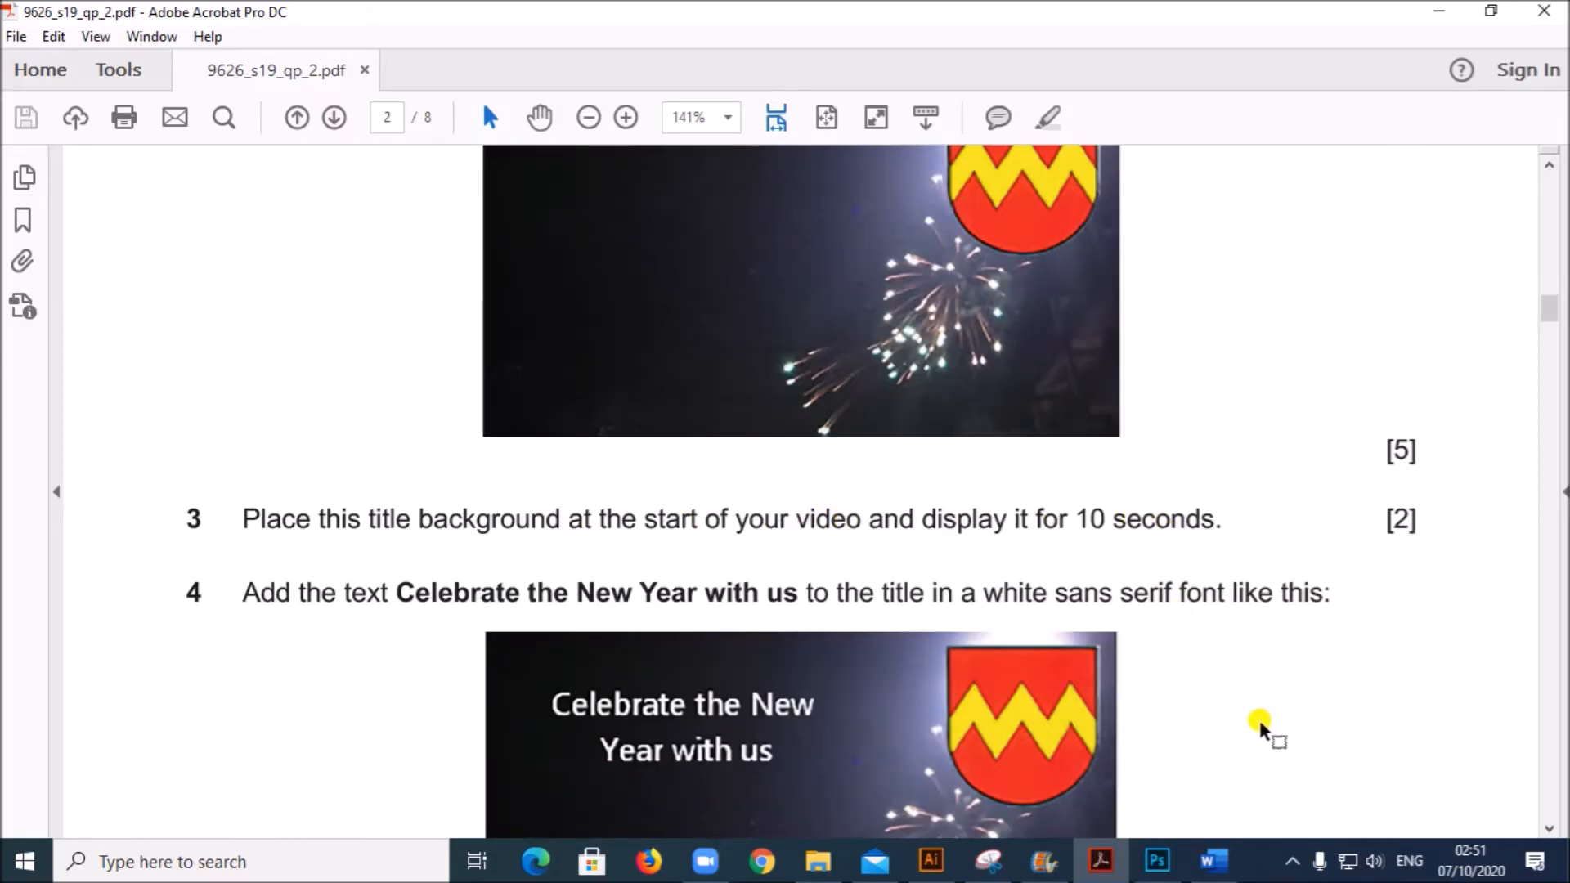
{"action": "scroll", "coordinate": [1219, 711], "scroll_direction": "down", "scroll_amount": 3}
{"action": "scroll", "coordinate": [1202, 683], "scroll_direction": "down", "scroll_amount": 1}
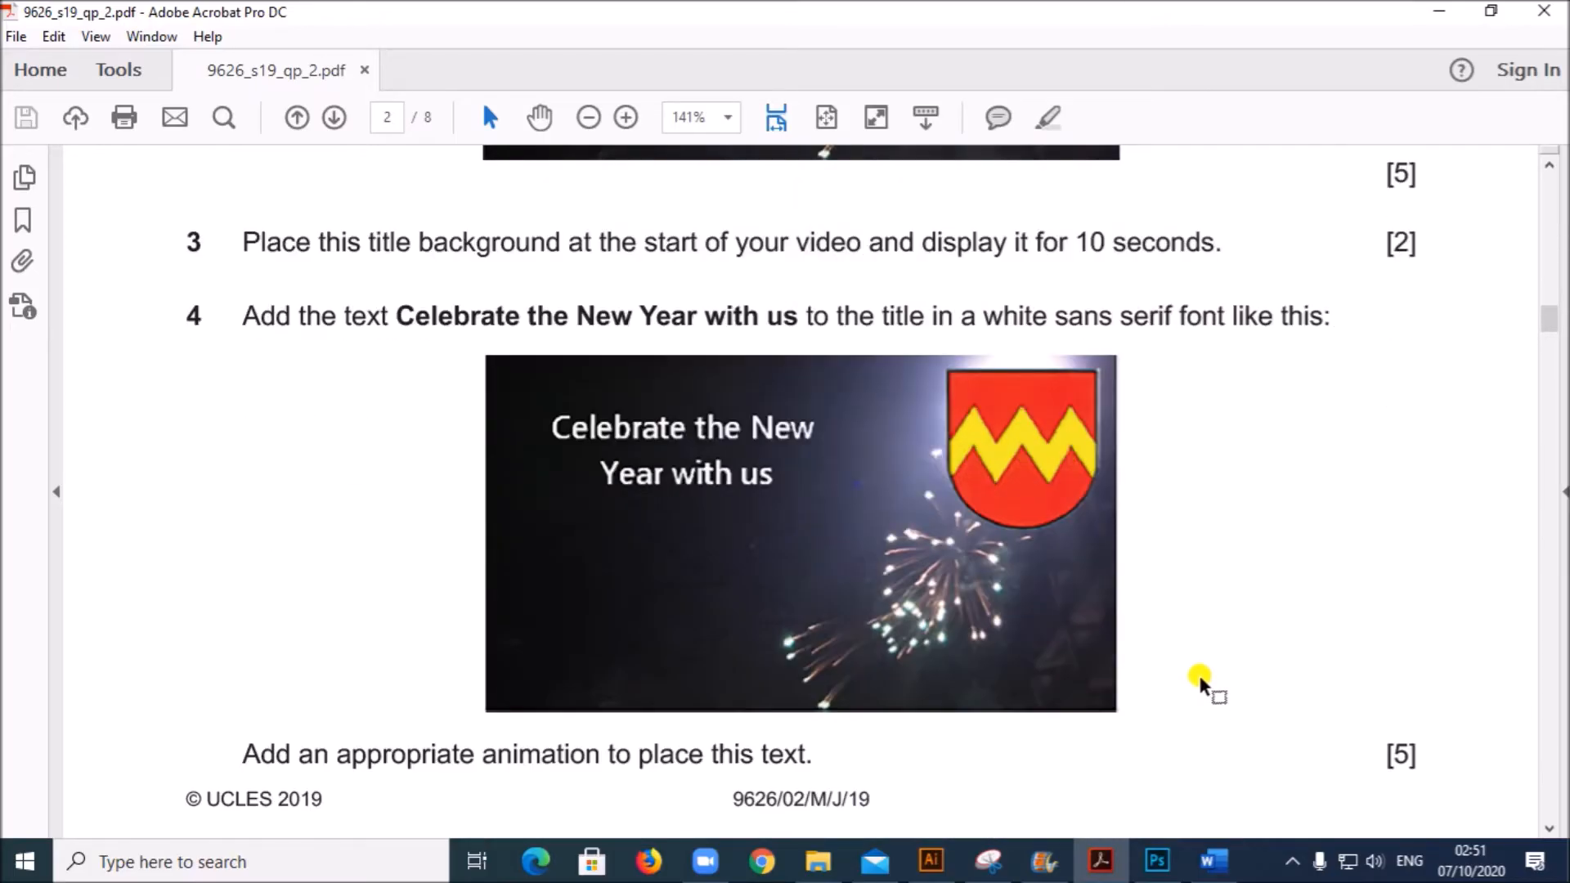
{"action": "key", "text": "alt+Tab"}
{"action": "left_click_drag", "start_coordinate": [400, 177], "coordinate": [1010, 378]}
{"action": "left_click_drag", "start_coordinate": [1096, 515], "coordinate": [626, 237]}
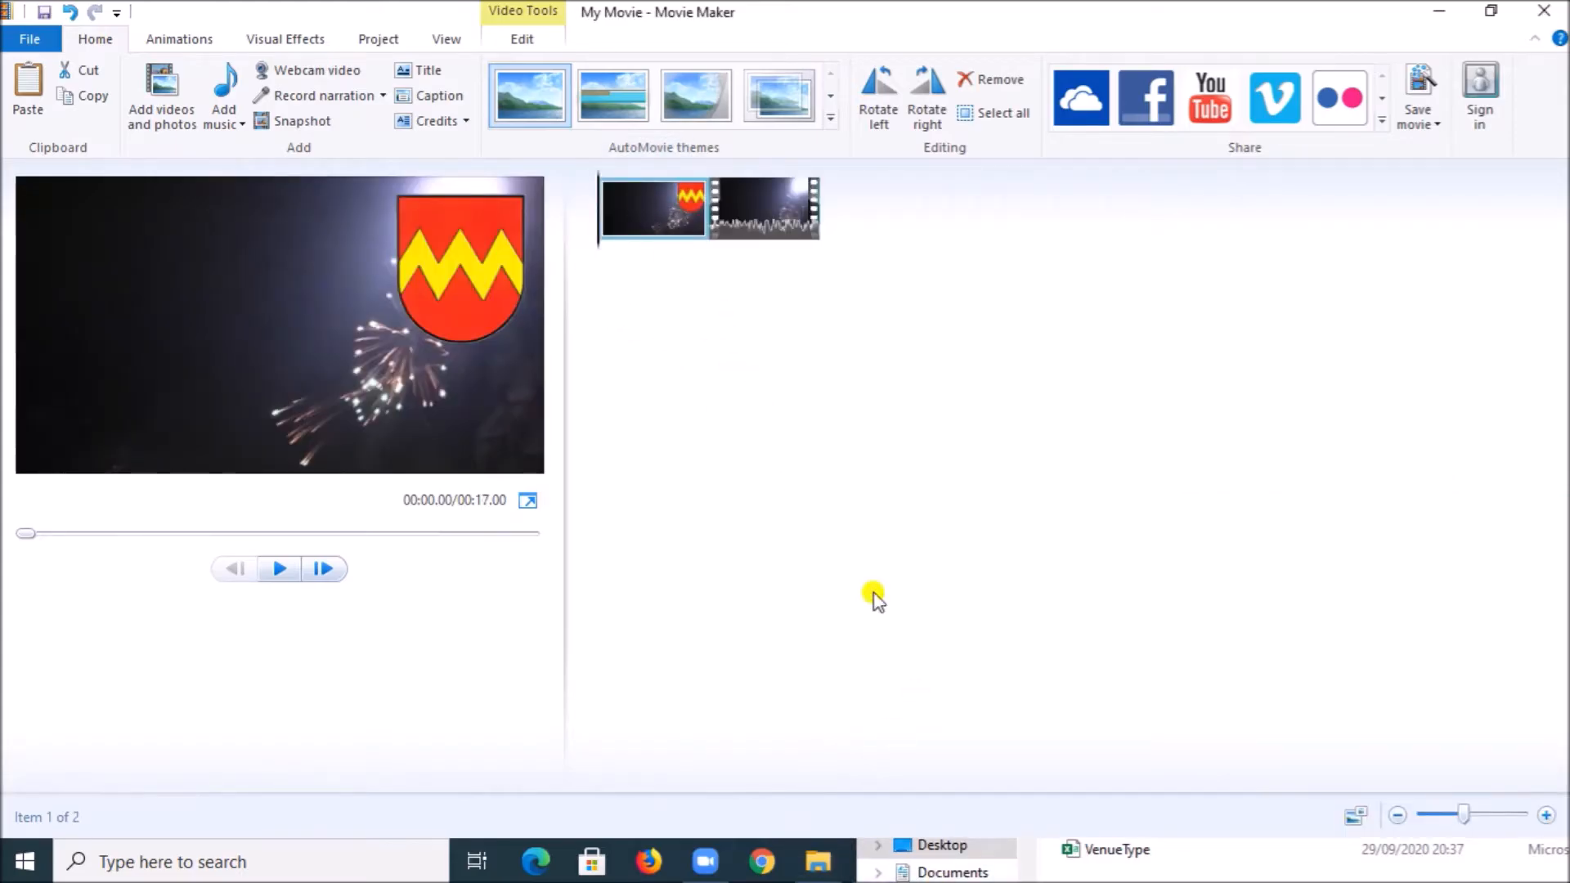
Set the Background image's duration to 10.00 seconds
{"action": "left_click", "coordinate": [517, 41]}
{"action": "left_click", "coordinate": [477, 112]}
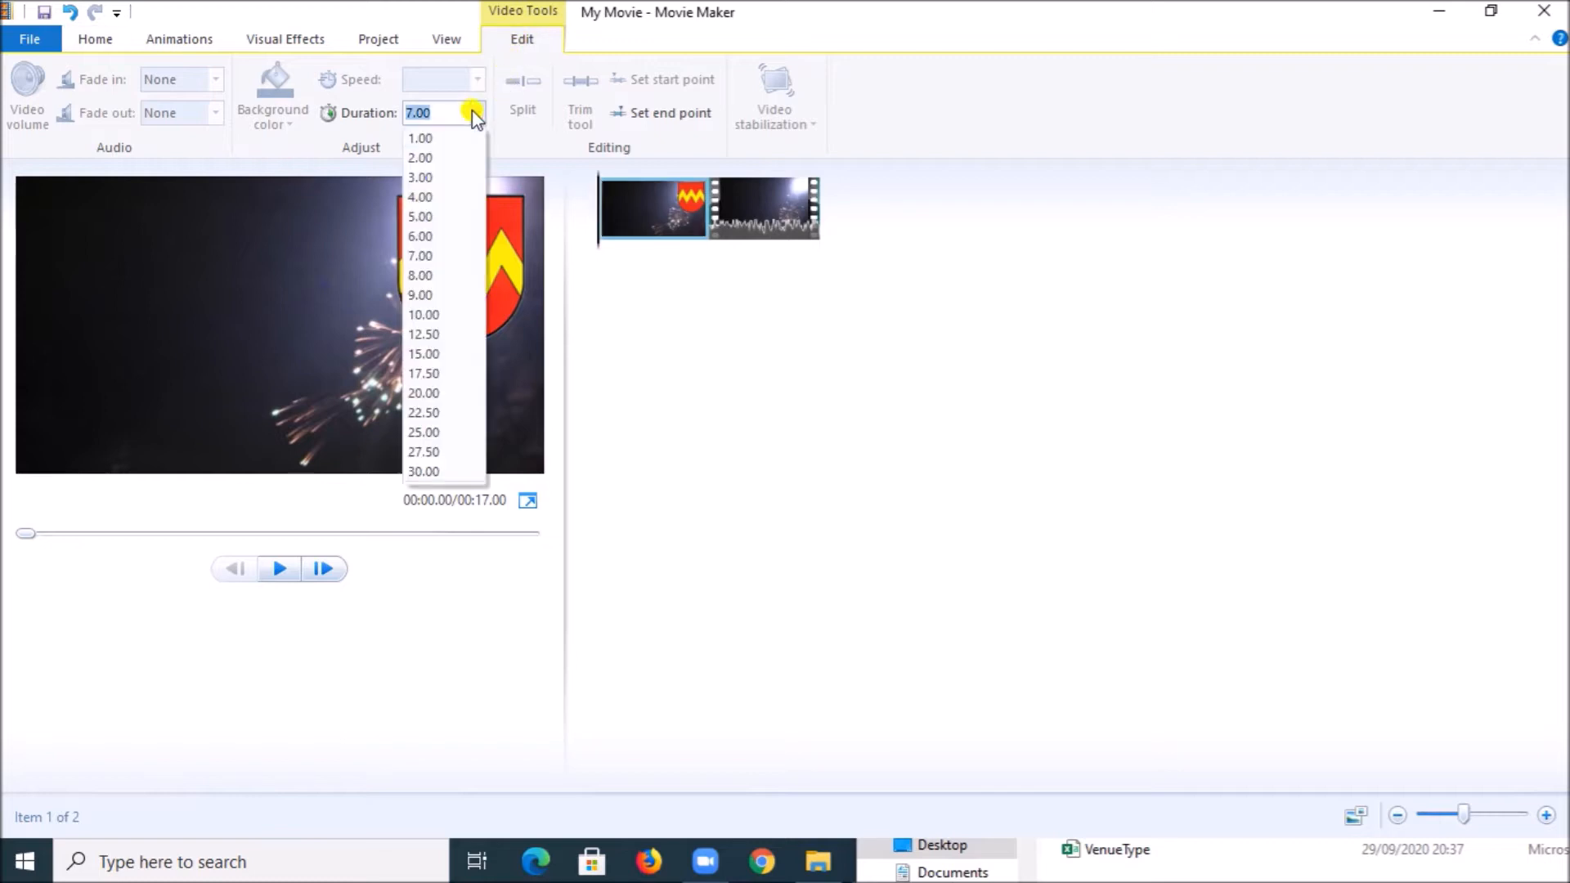
{"action": "left_click", "coordinate": [427, 312]}
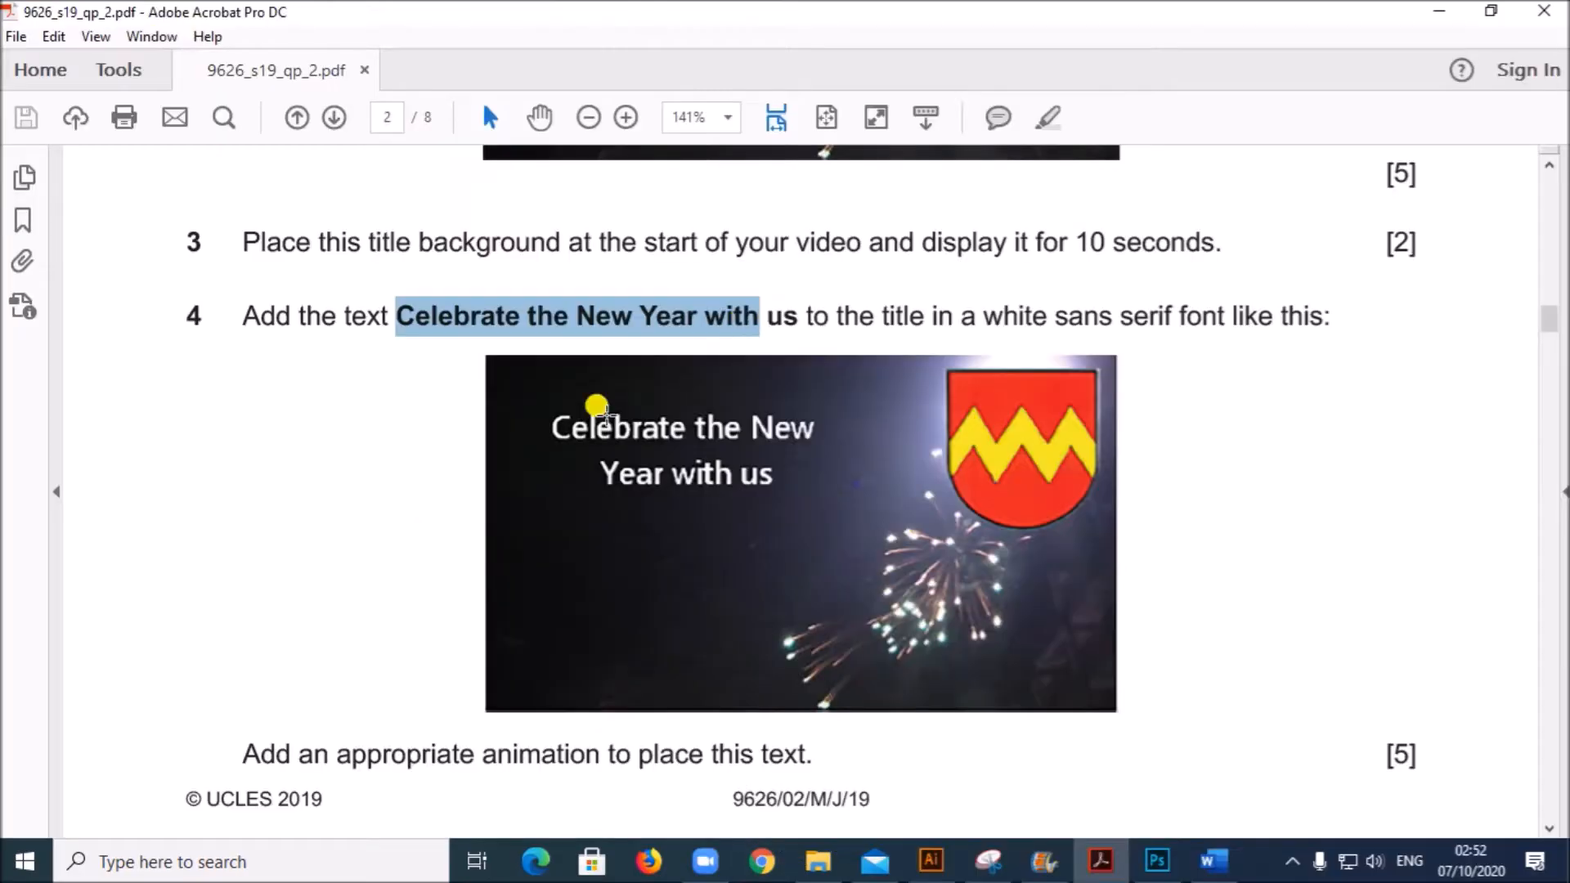
Copy the text "Celebrate the New Year with us" from task 4 in the exam paper
{"action": "left_click", "coordinate": [414, 410]}
{"action": "left_click", "coordinate": [406, 317]}
{"action": "left_click_drag", "start_coordinate": [407, 316], "coordinate": [803, 323]}
{"action": "key", "text": "ctrl+c"}
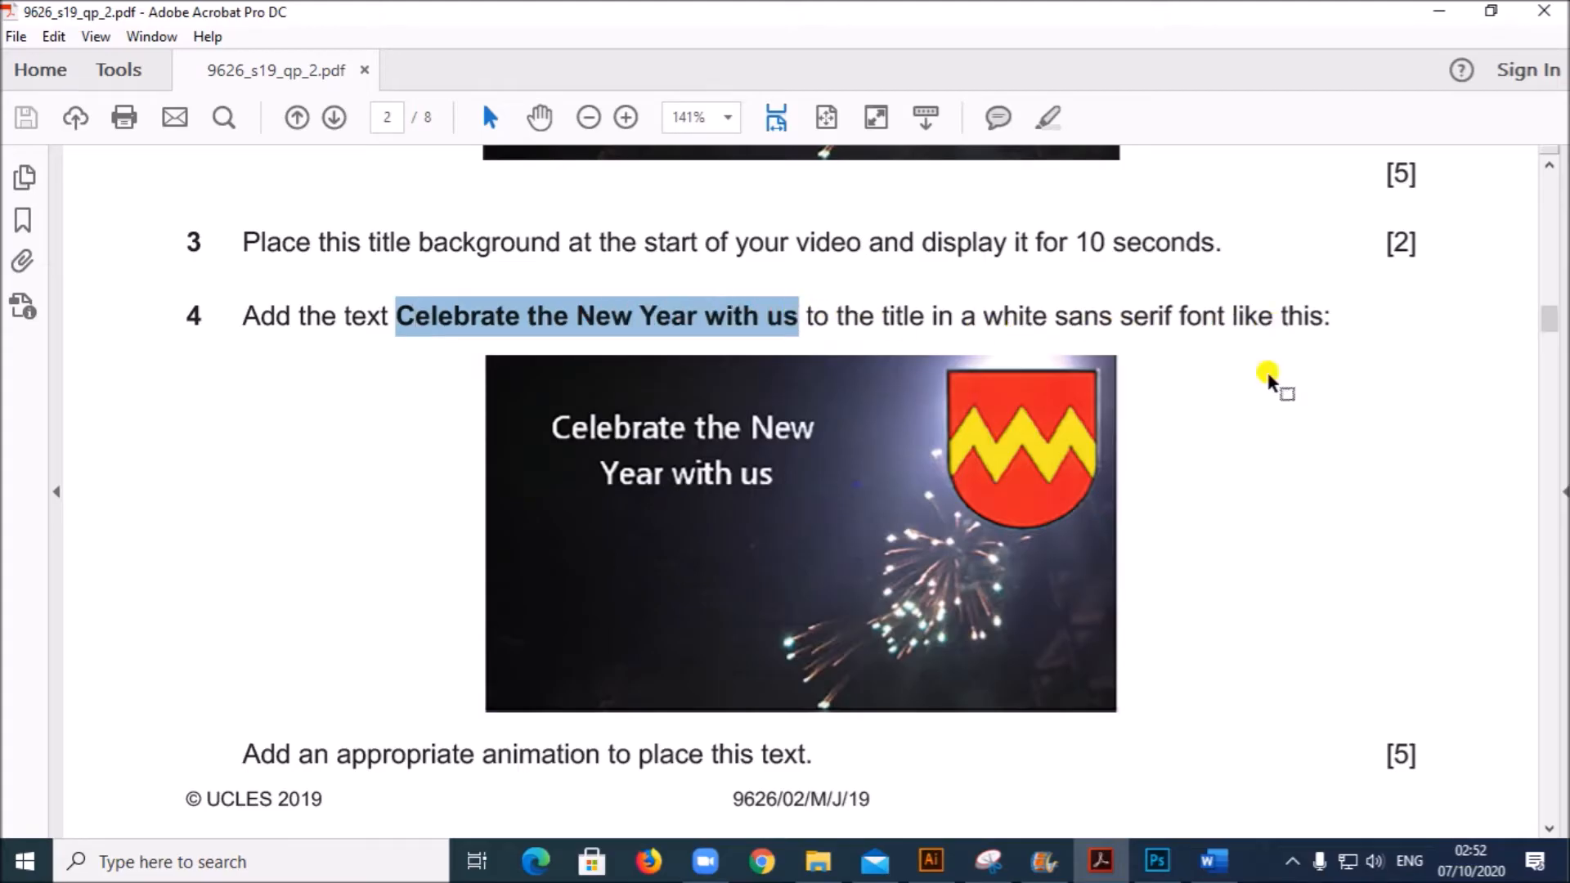
Switch to Movie Maker, add a title and replace its default text with the copied "Celebrate the New Year with us"
{"action": "left_click", "coordinate": [1024, 859]}
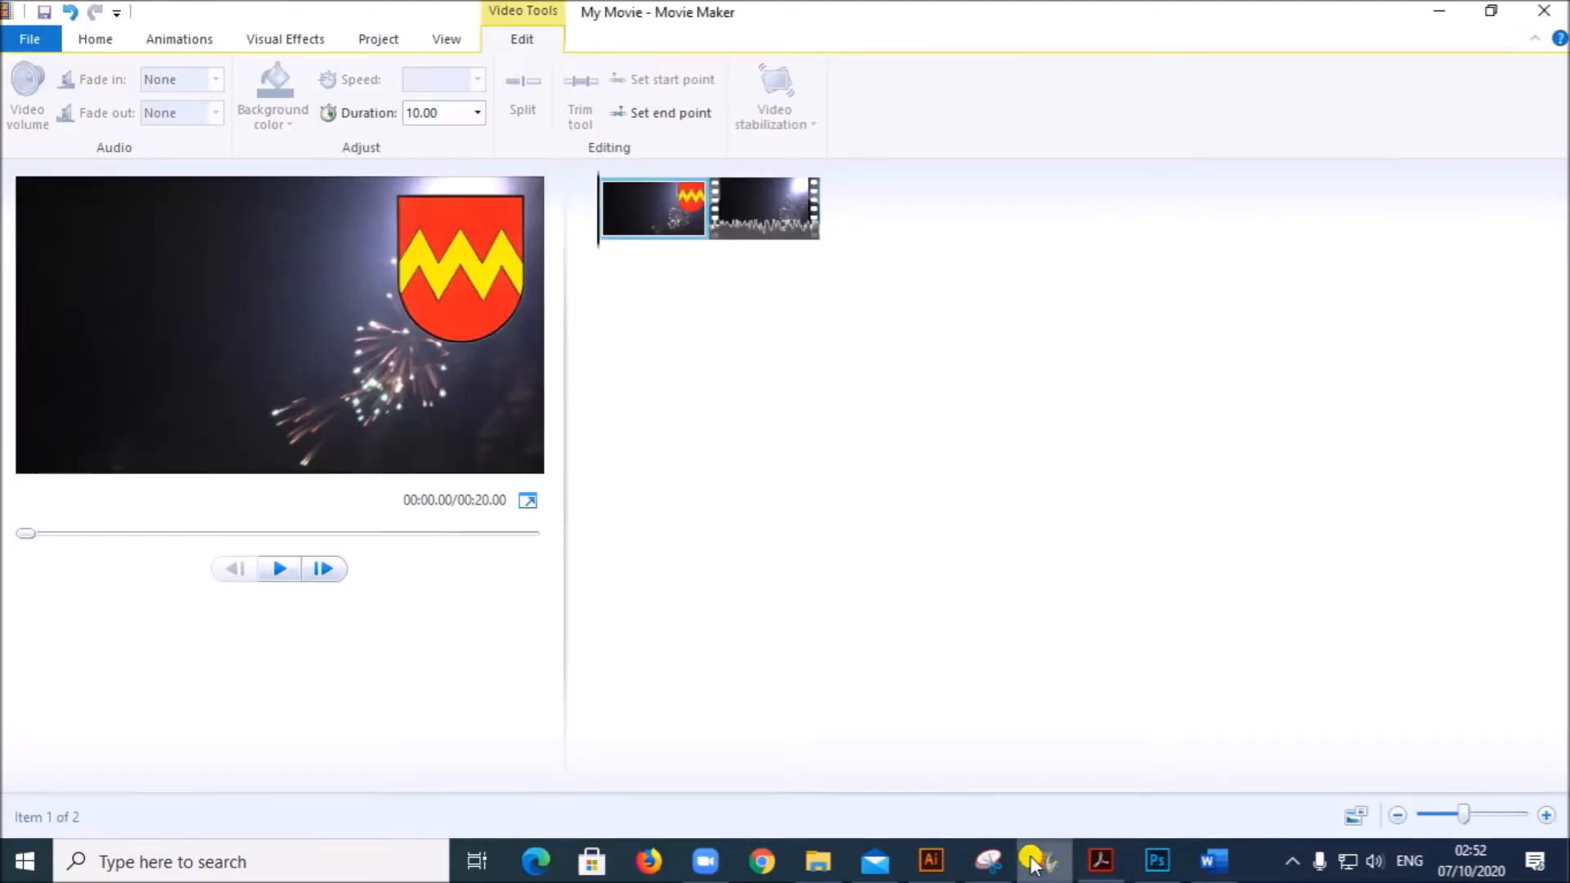
{"action": "left_click", "coordinate": [177, 38]}
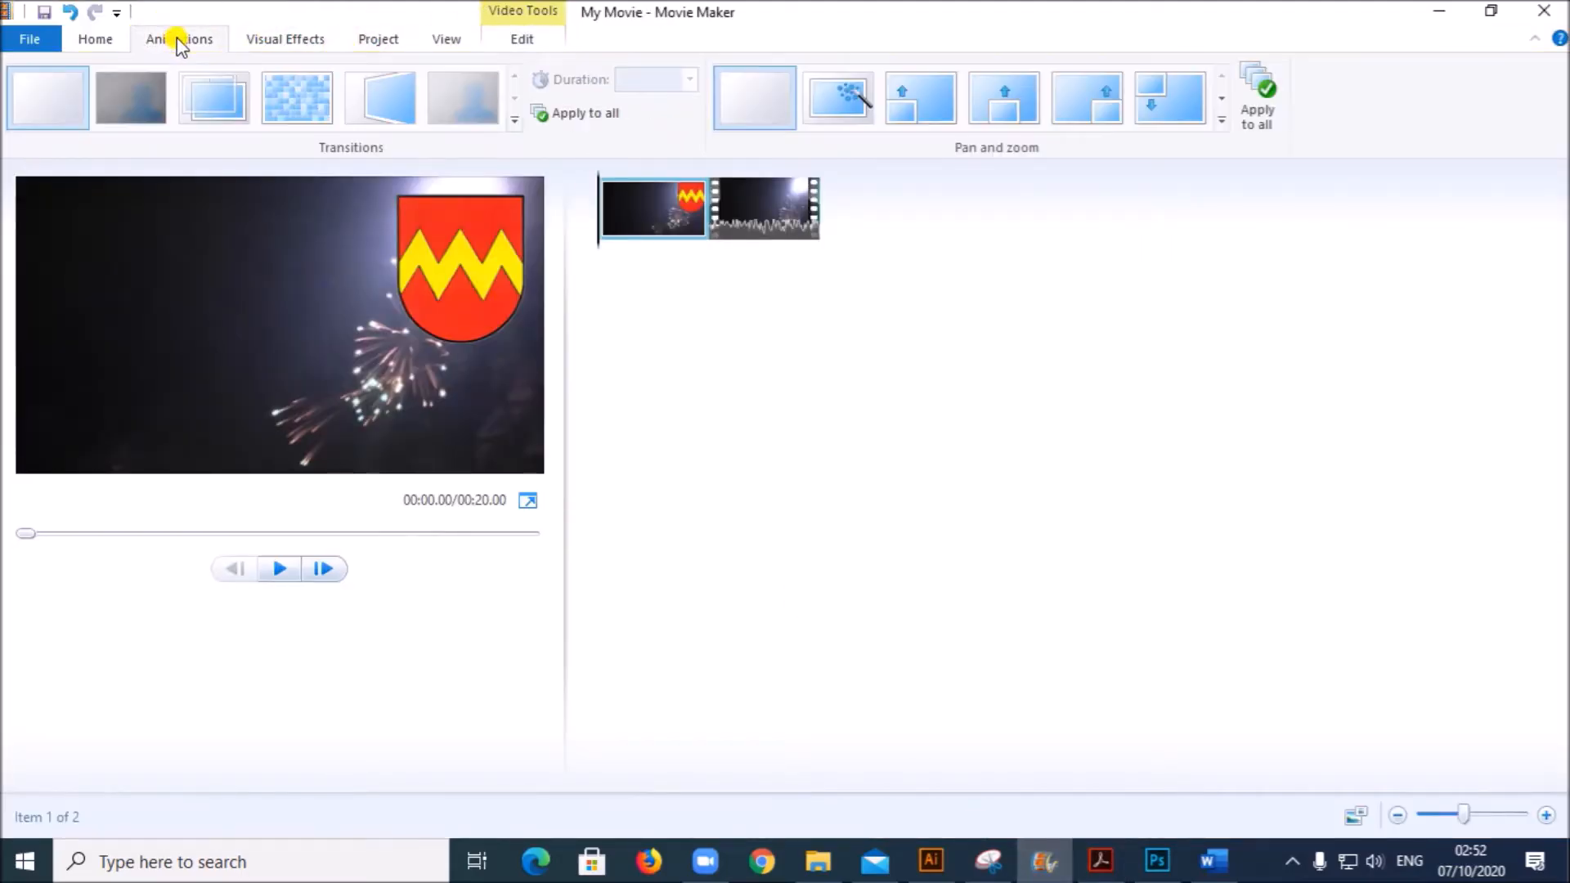
{"action": "left_click", "coordinate": [93, 39]}
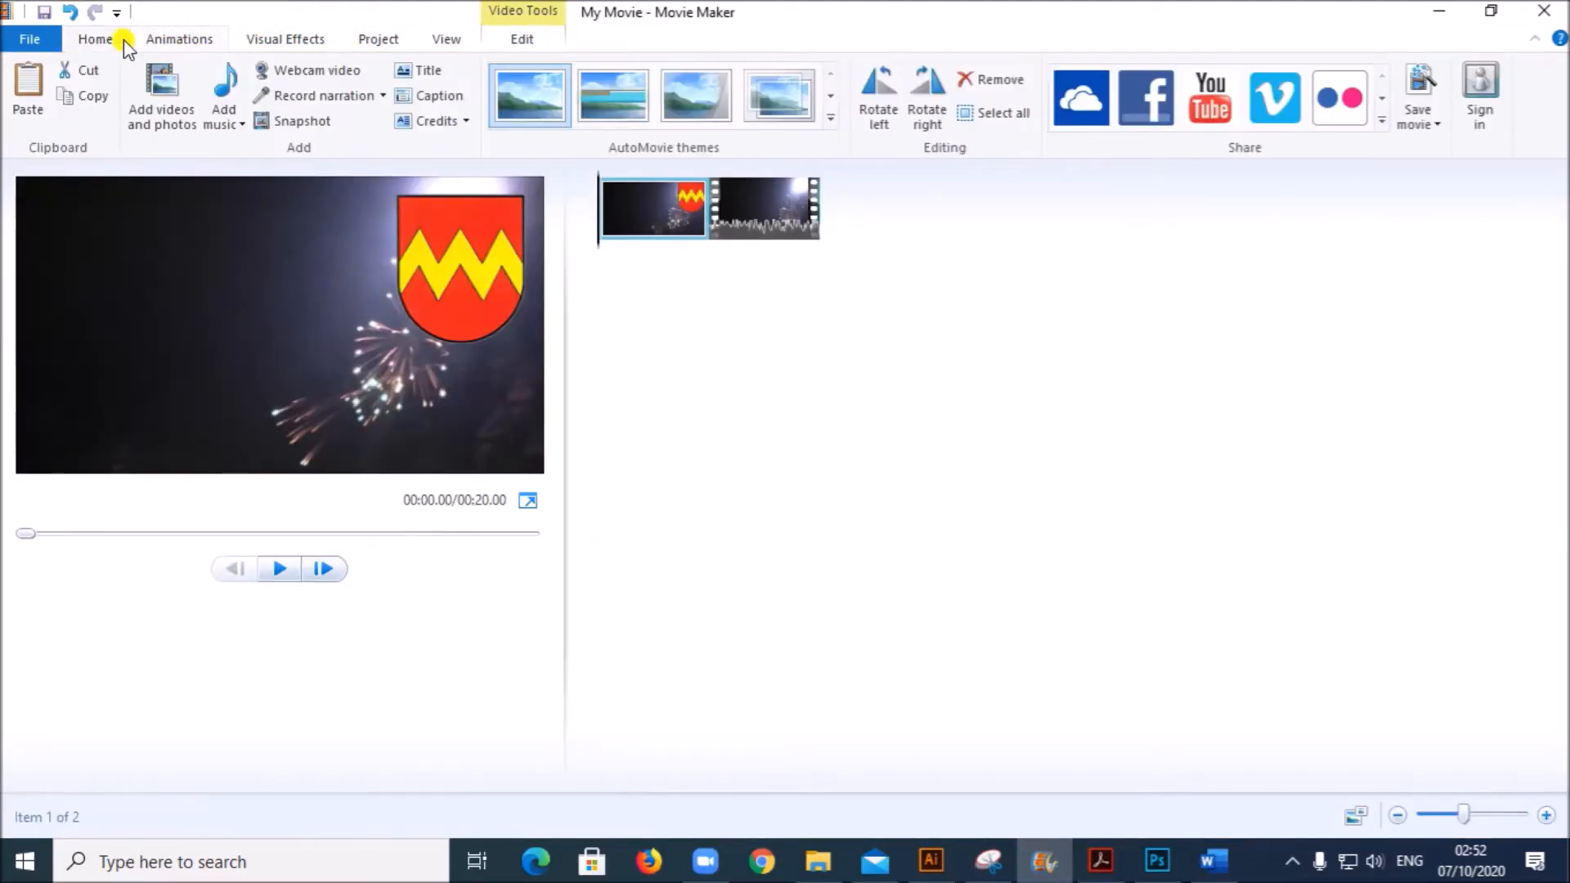
{"action": "left_click", "coordinate": [418, 70]}
{"action": "left_click", "coordinate": [363, 340]}
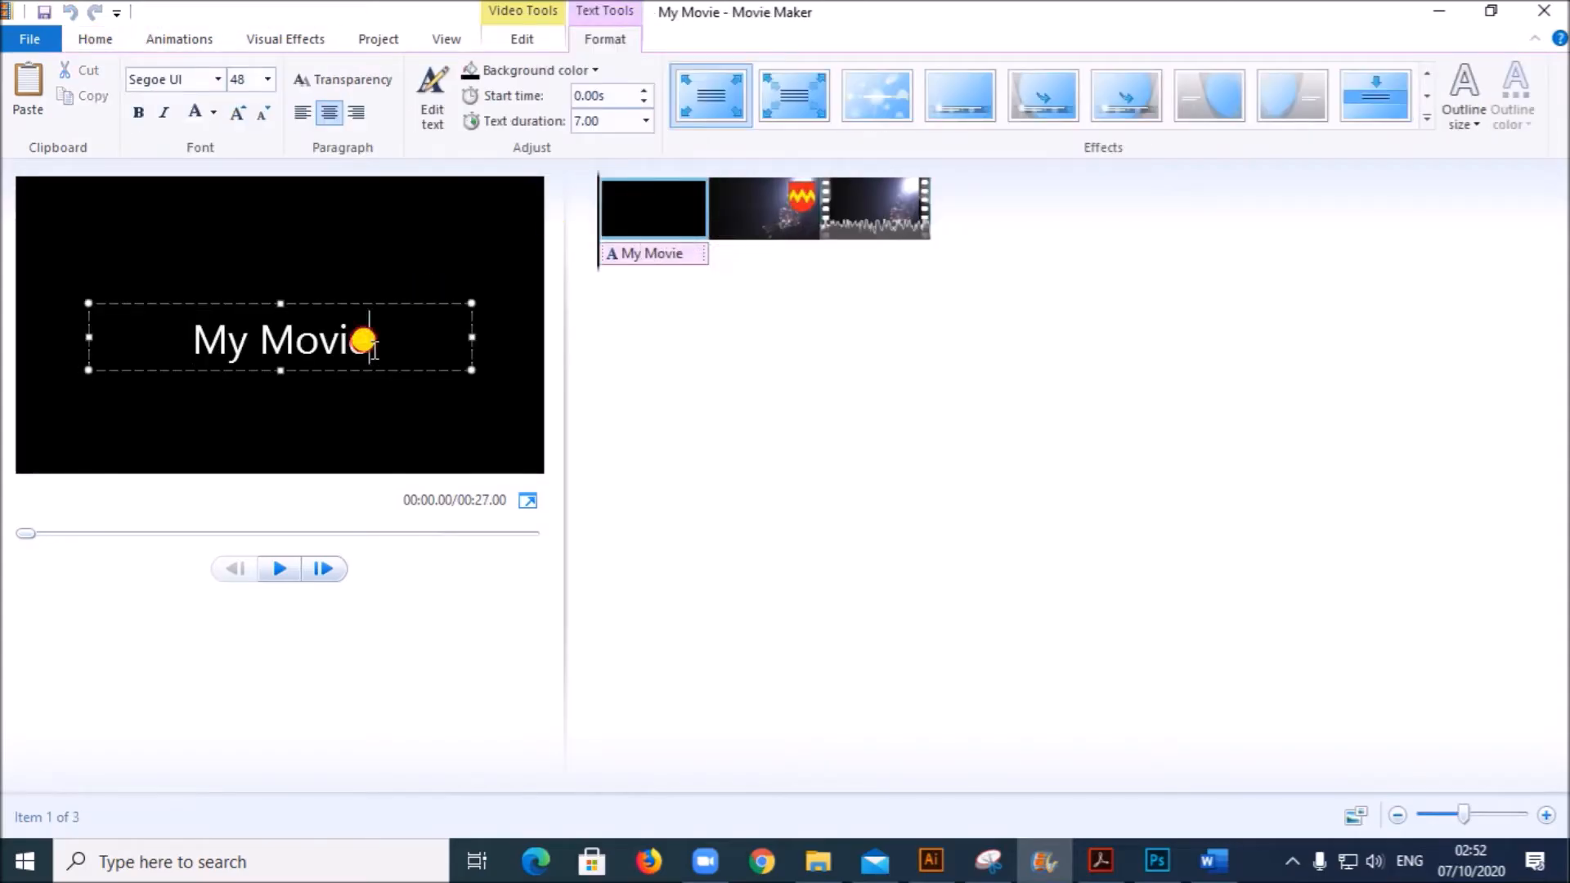
{"action": "left_click_drag", "start_coordinate": [370, 340], "coordinate": [196, 347]}
{"action": "left_click", "coordinate": [1100, 860]}
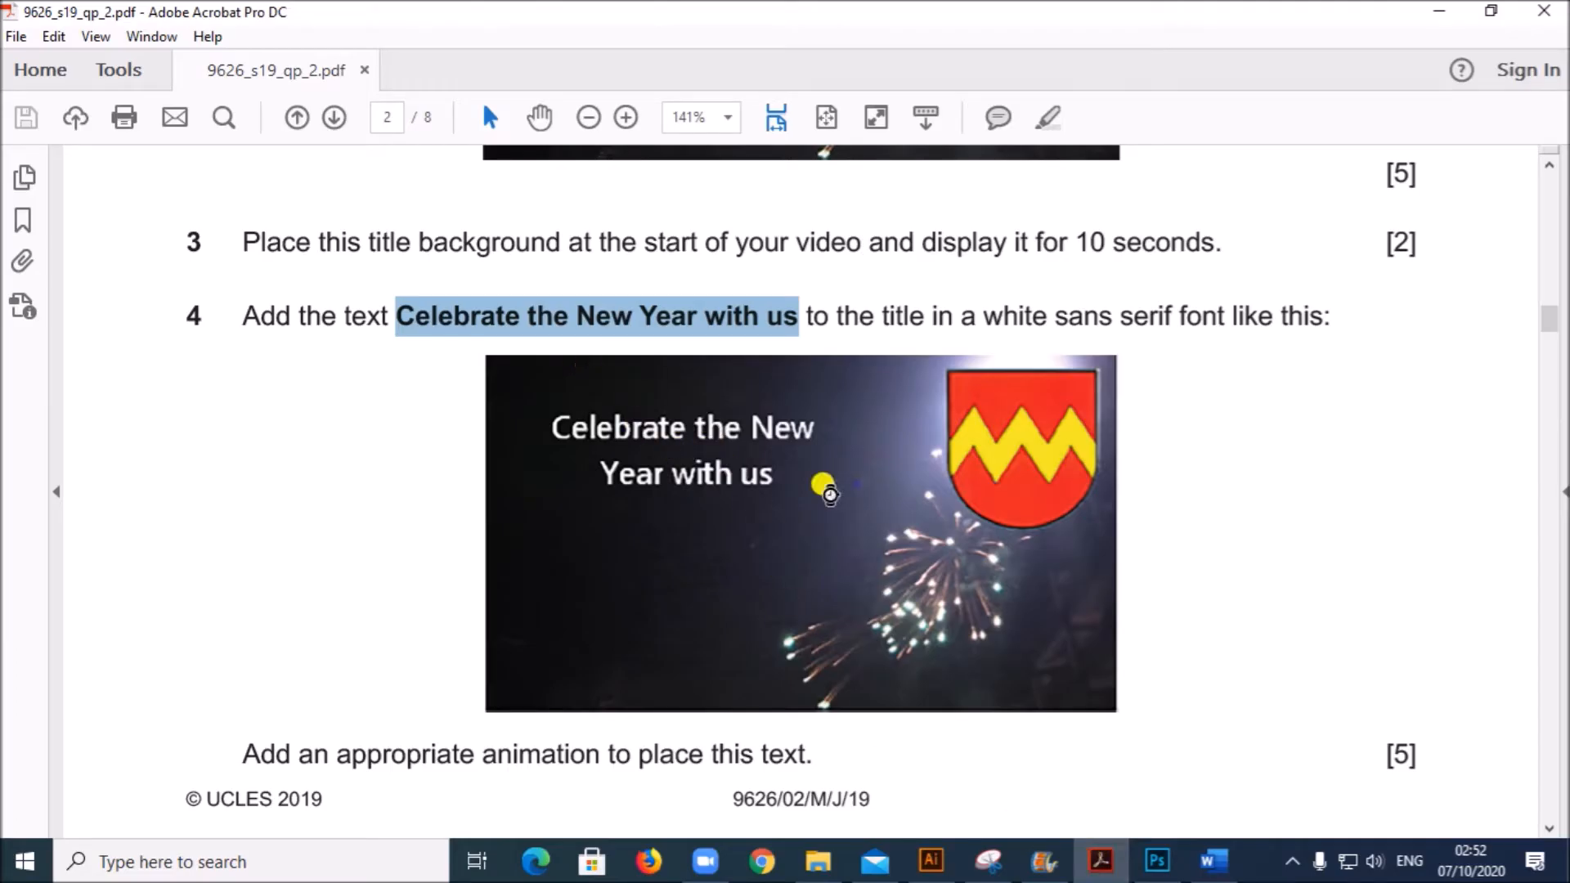
{"action": "left_click", "coordinate": [1044, 860]}
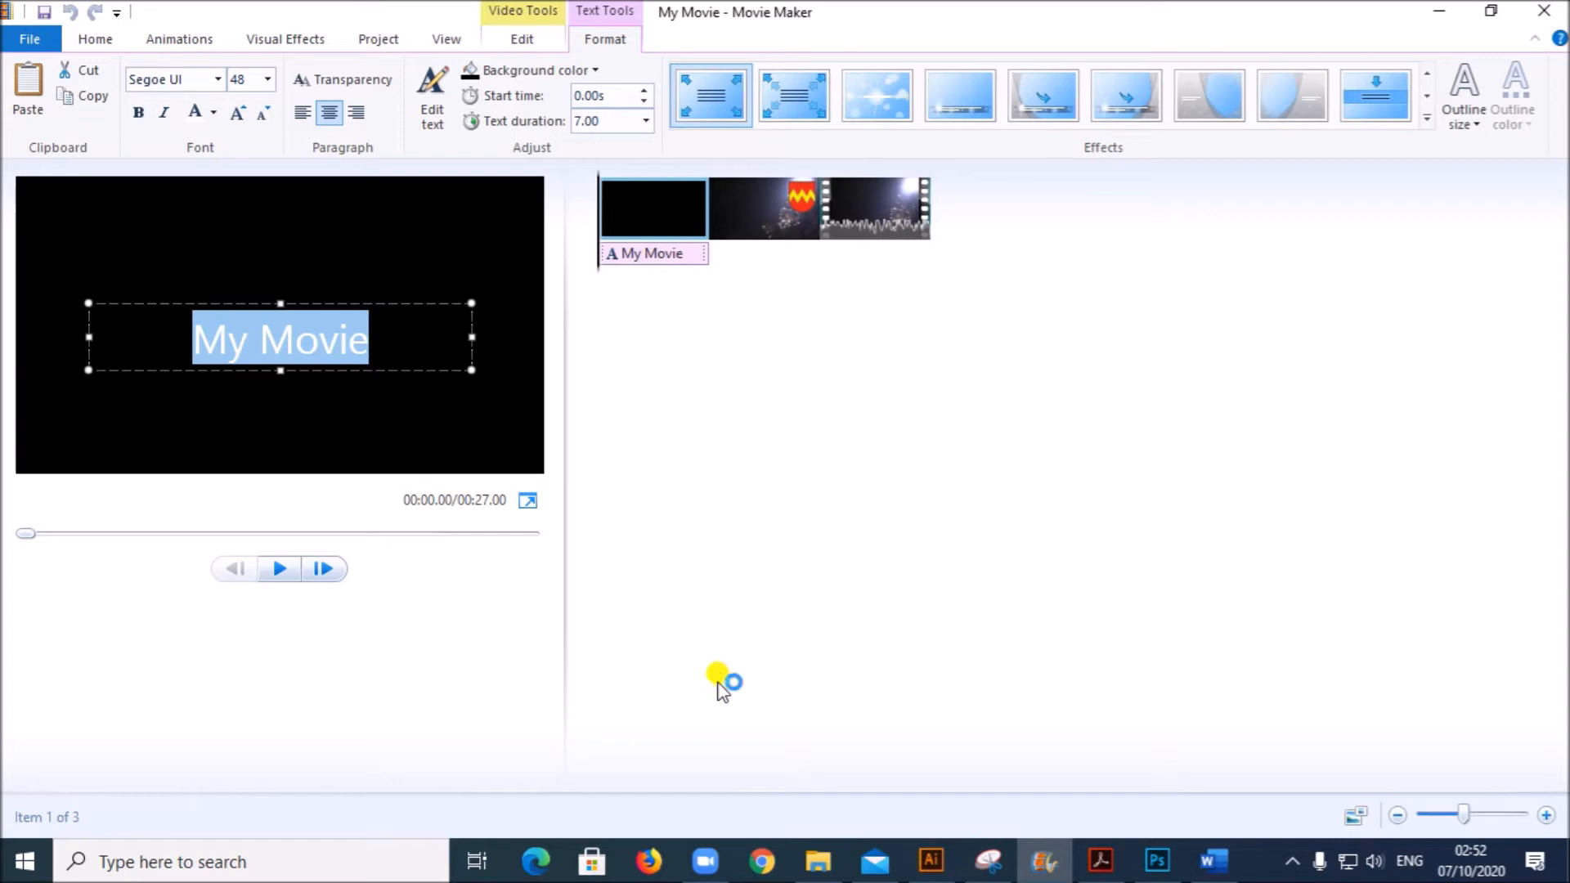
{"action": "key", "text": "ctrl+v"}
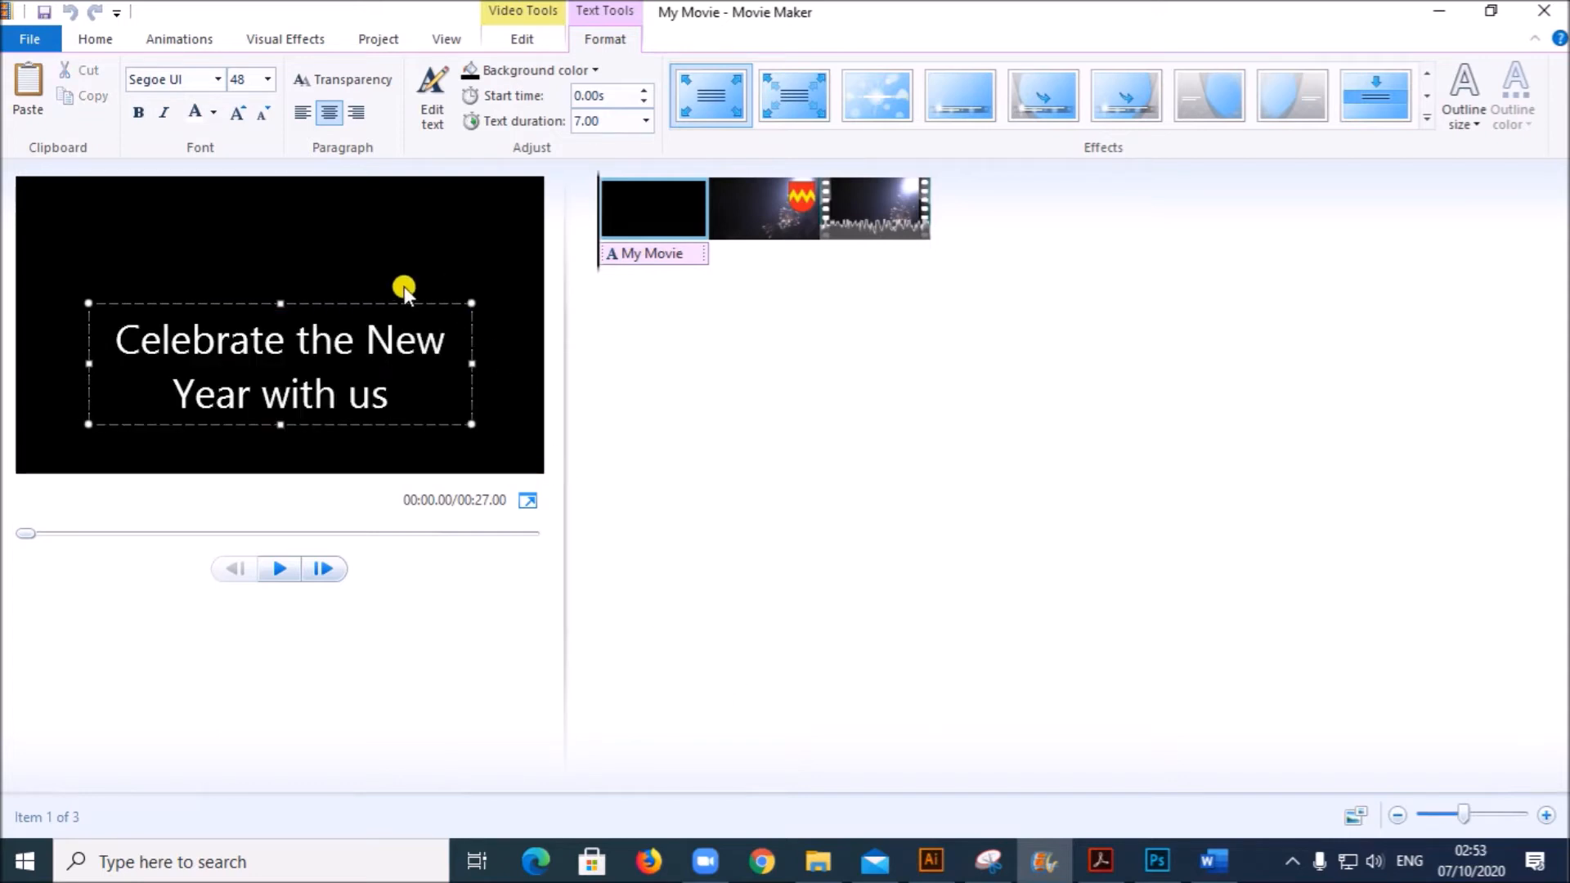
Change the title text's font to Arial
{"action": "left_click", "coordinate": [194, 79]}
{"action": "key", "text": "Home"}
{"action": "type", "text": "ri"}
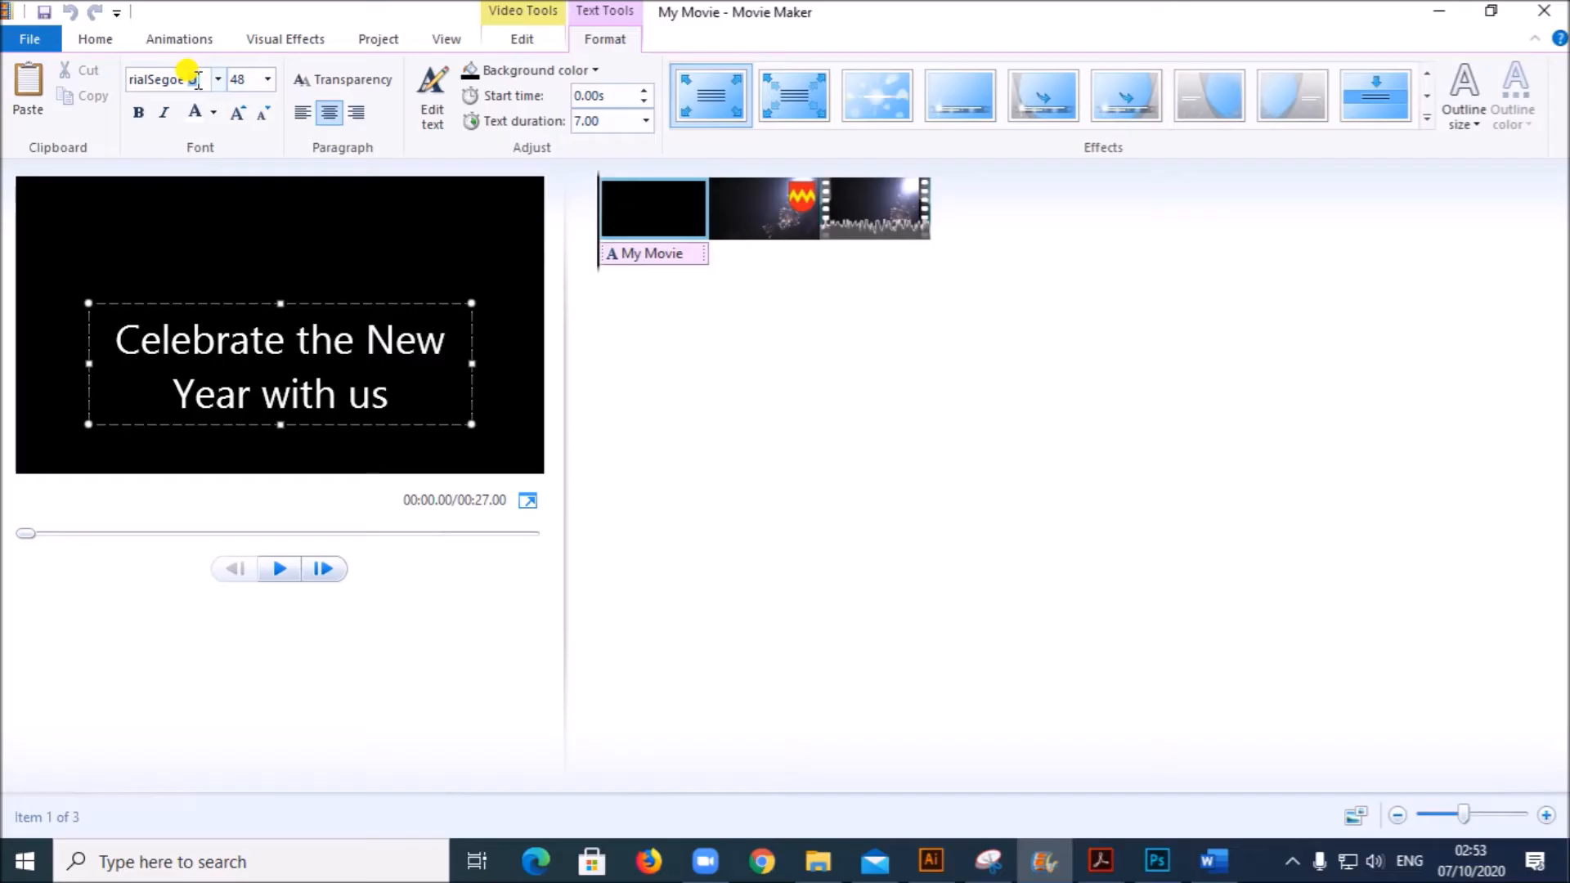
{"action": "left_click", "coordinate": [183, 72]}
{"action": "type", "text": "Arial"}
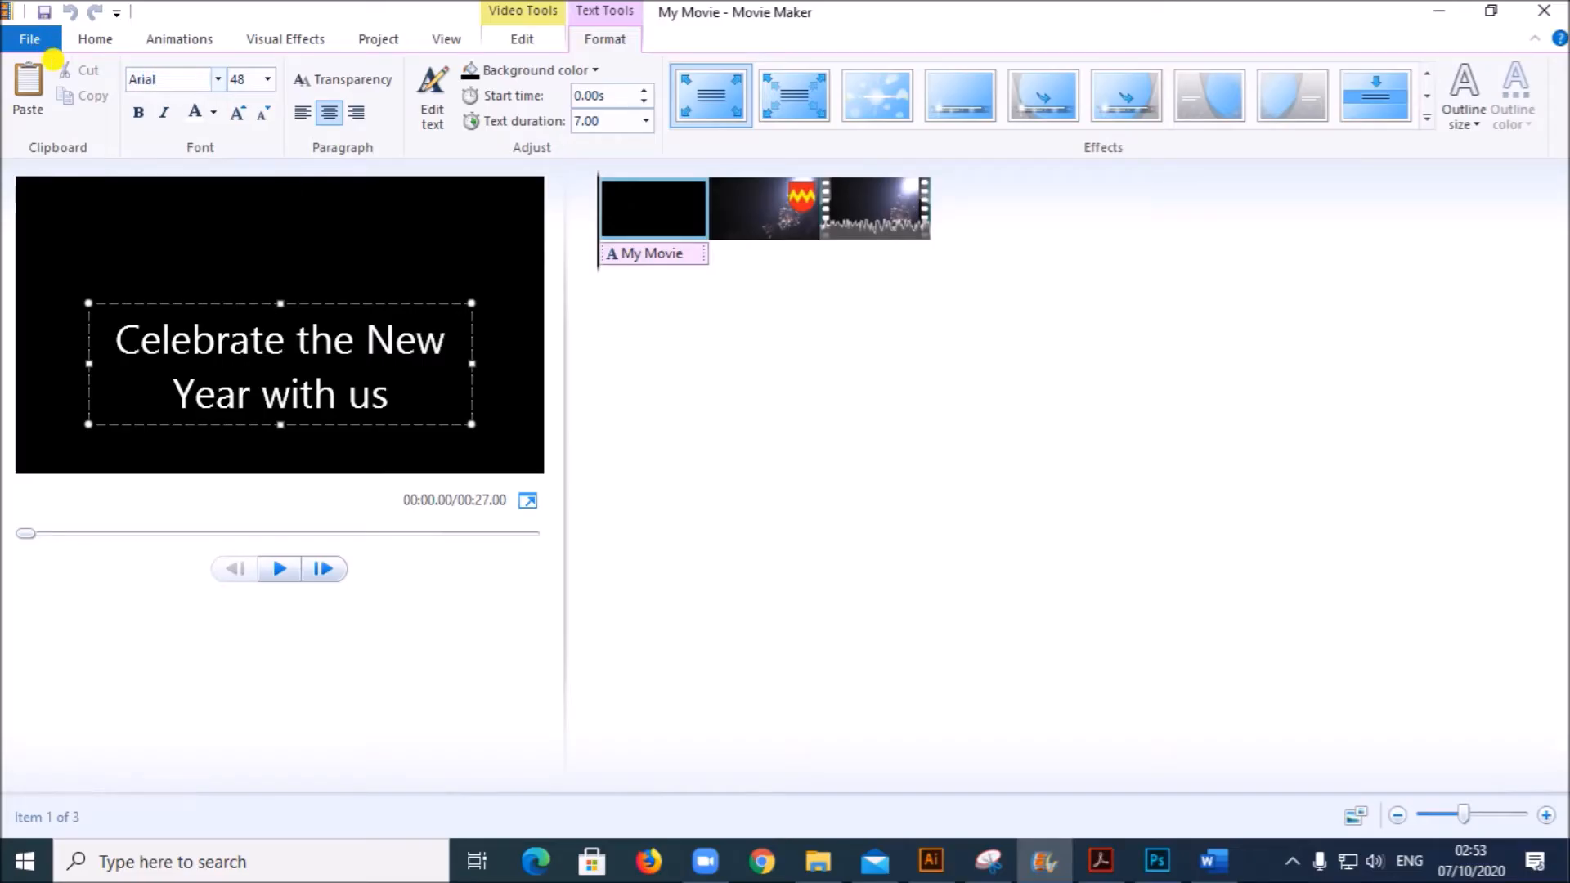
{"action": "key", "text": "Return"}
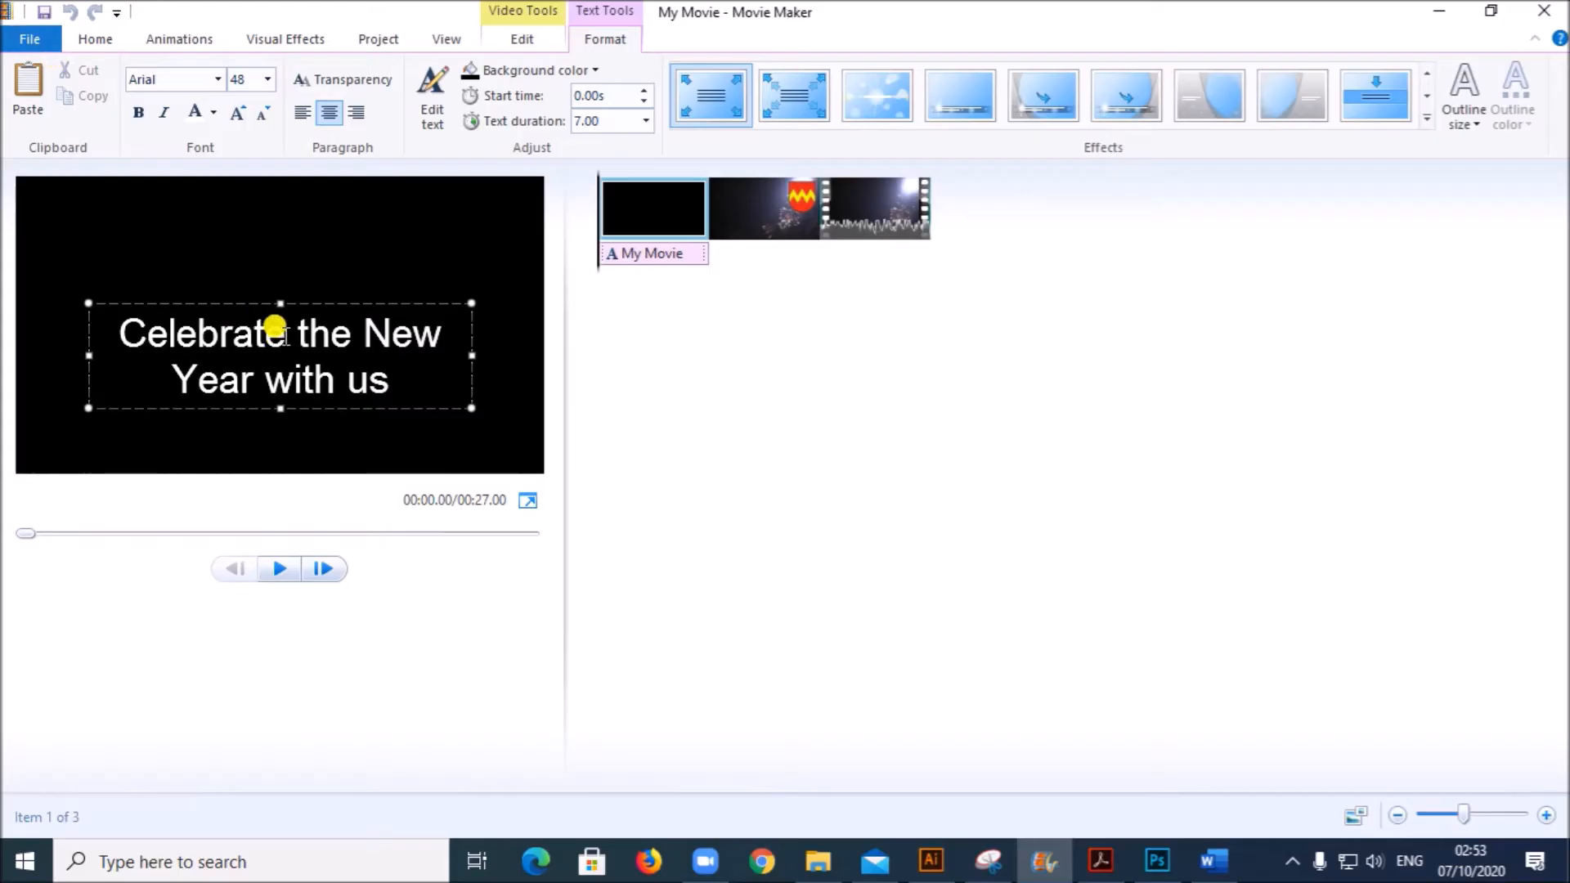
Move the title text box to the frame's upper-left area, narrow it, and set the font size to 36
{"action": "left_click_drag", "start_coordinate": [280, 294], "coordinate": [224, 203]}
{"action": "left_click_drag", "start_coordinate": [403, 249], "coordinate": [334, 234]}
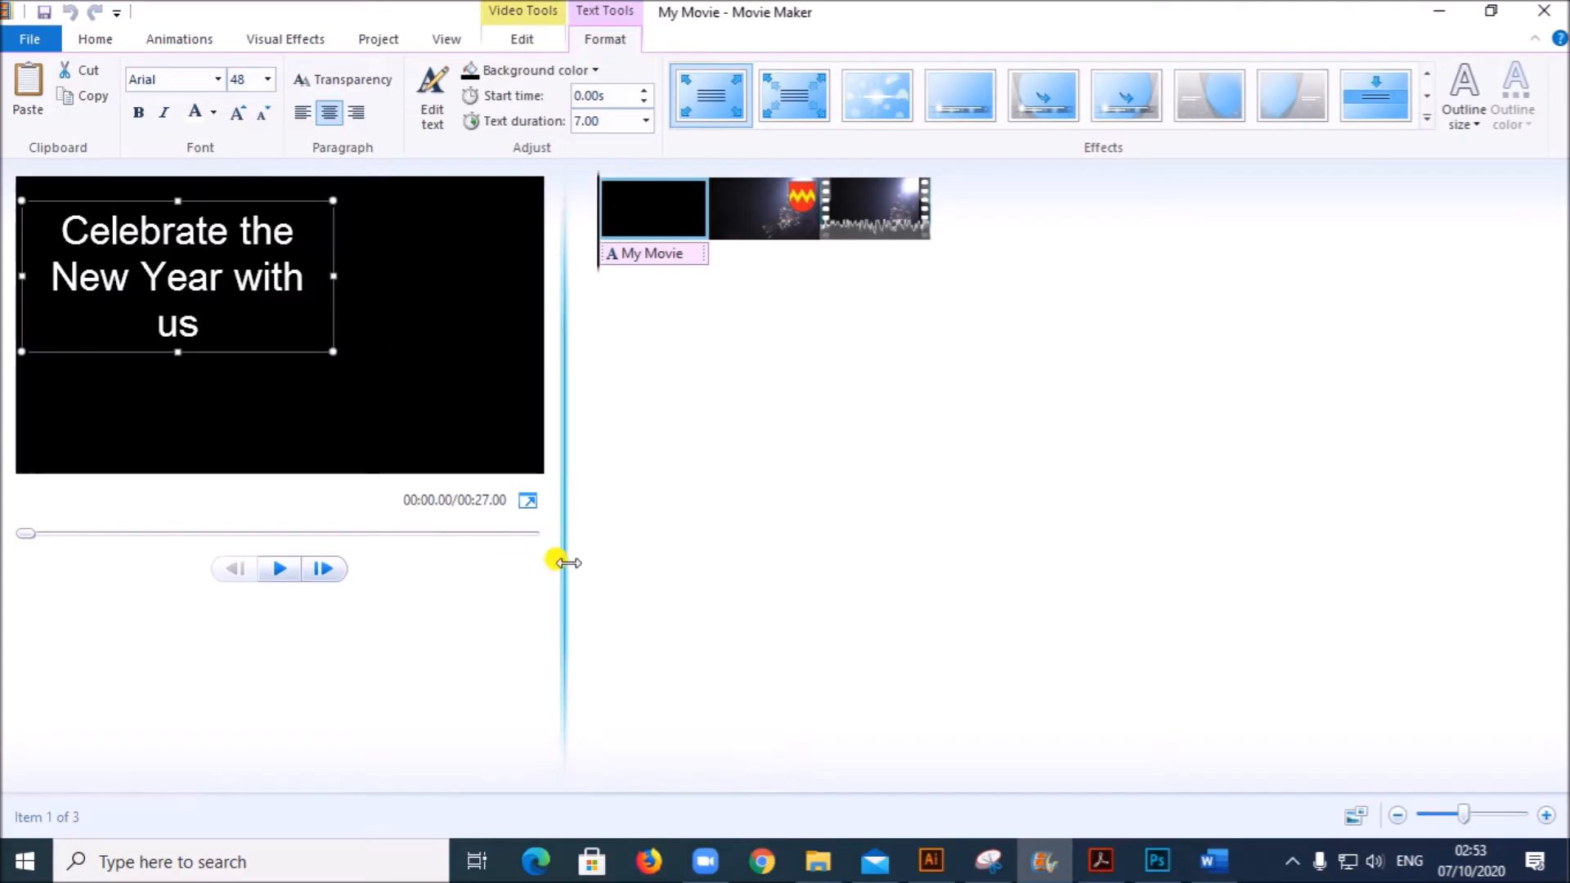
{"action": "left_click", "coordinate": [268, 81]}
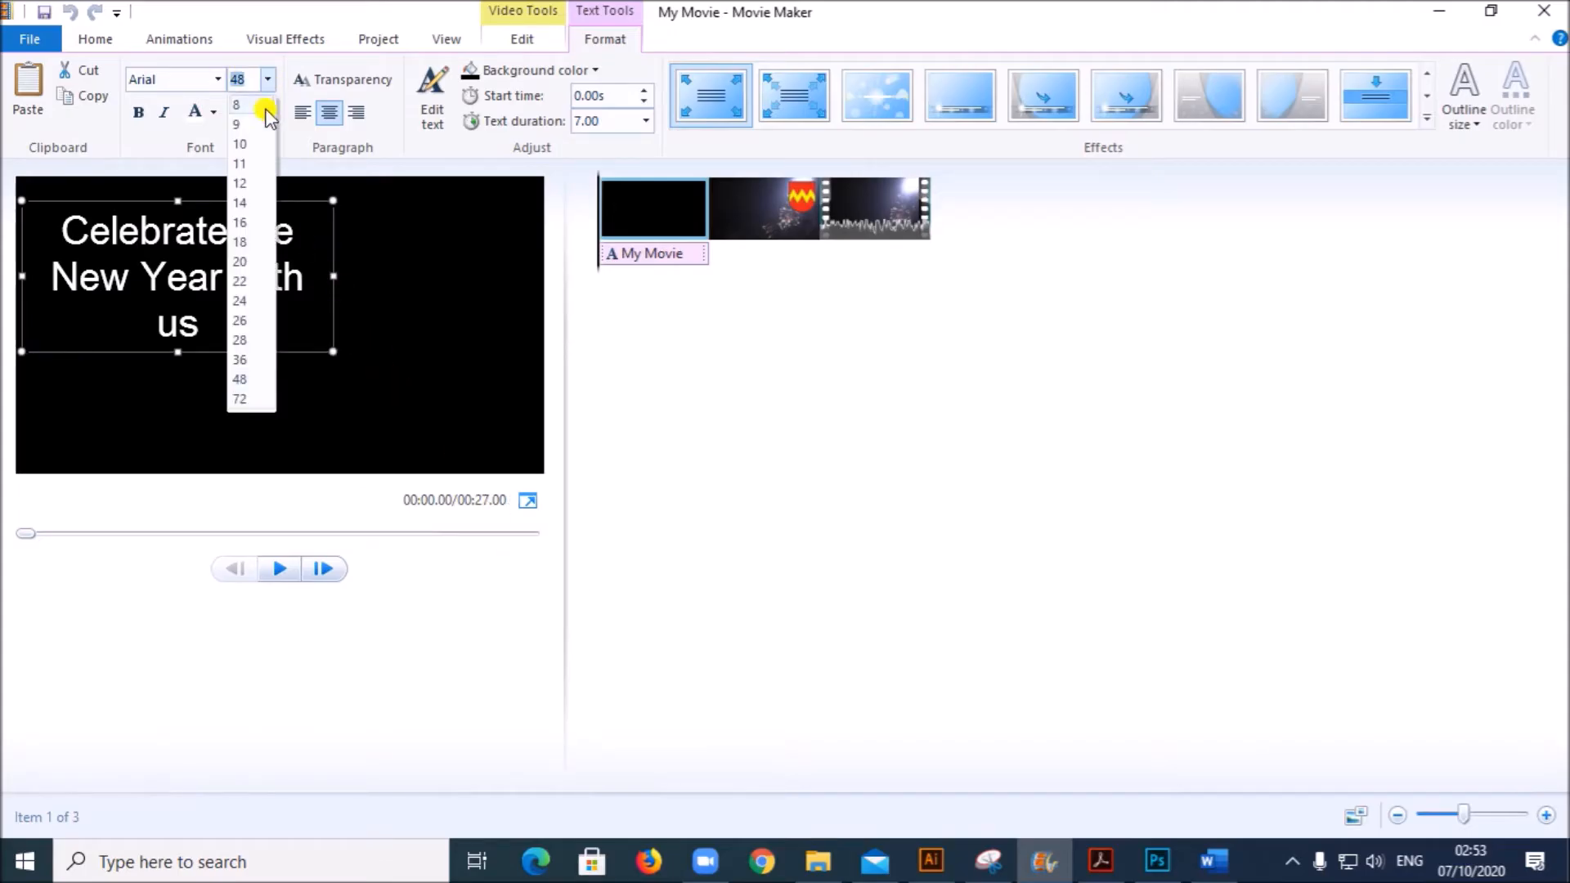
{"action": "left_click", "coordinate": [242, 322]}
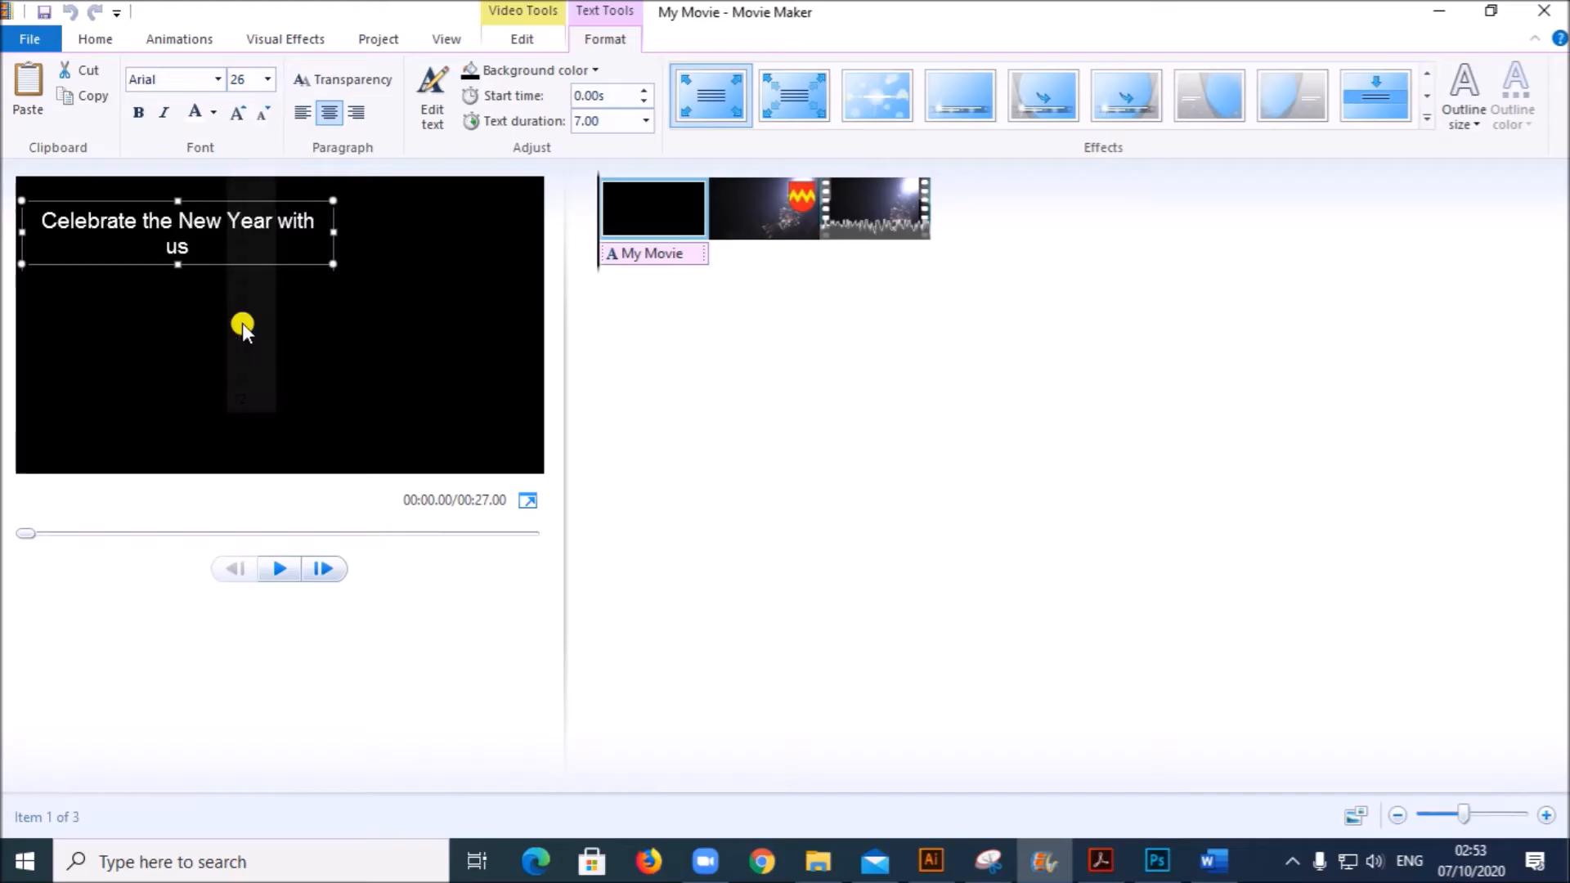
{"action": "left_click", "coordinate": [268, 79]}
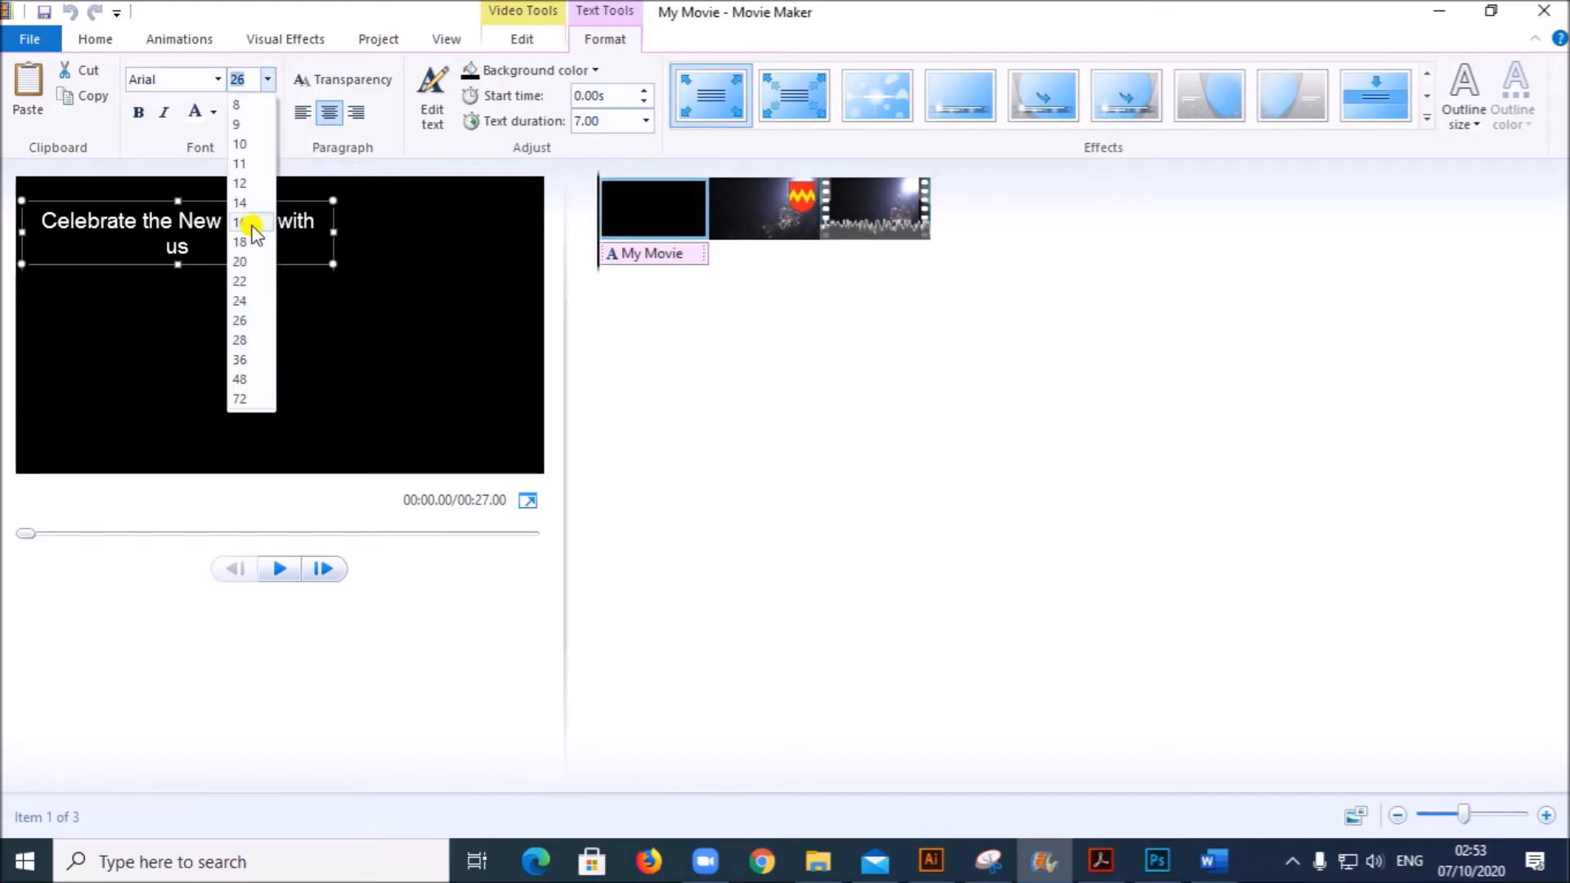
{"action": "left_click", "coordinate": [252, 358]}
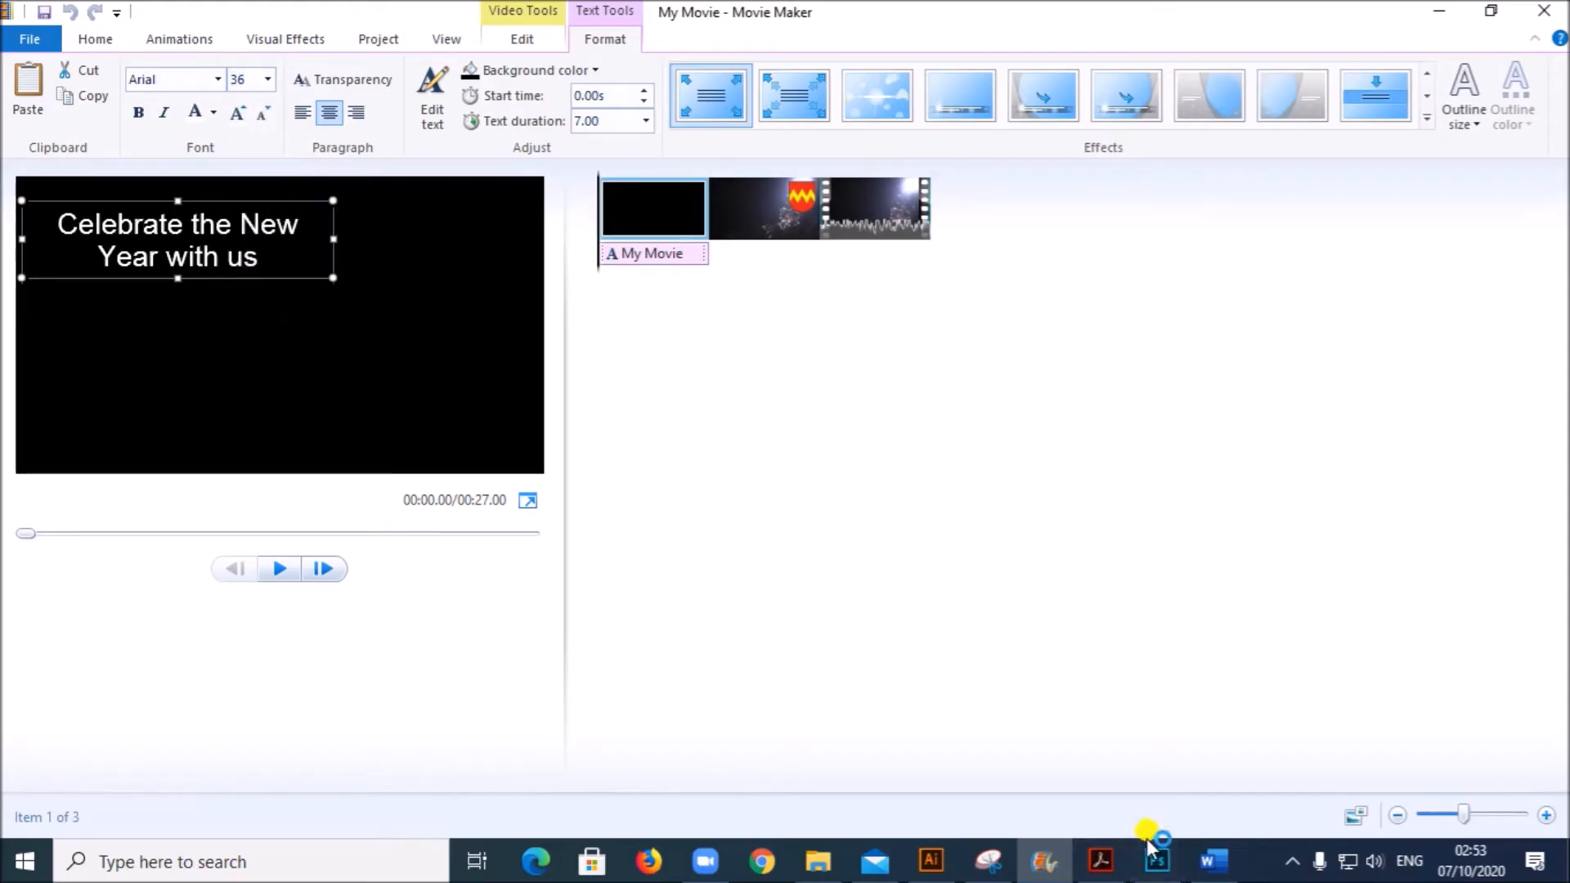
Compare the title with the task 4 example and shift the text box slightly down, keeping the text non-bold
{"action": "left_click", "coordinate": [1101, 861]}
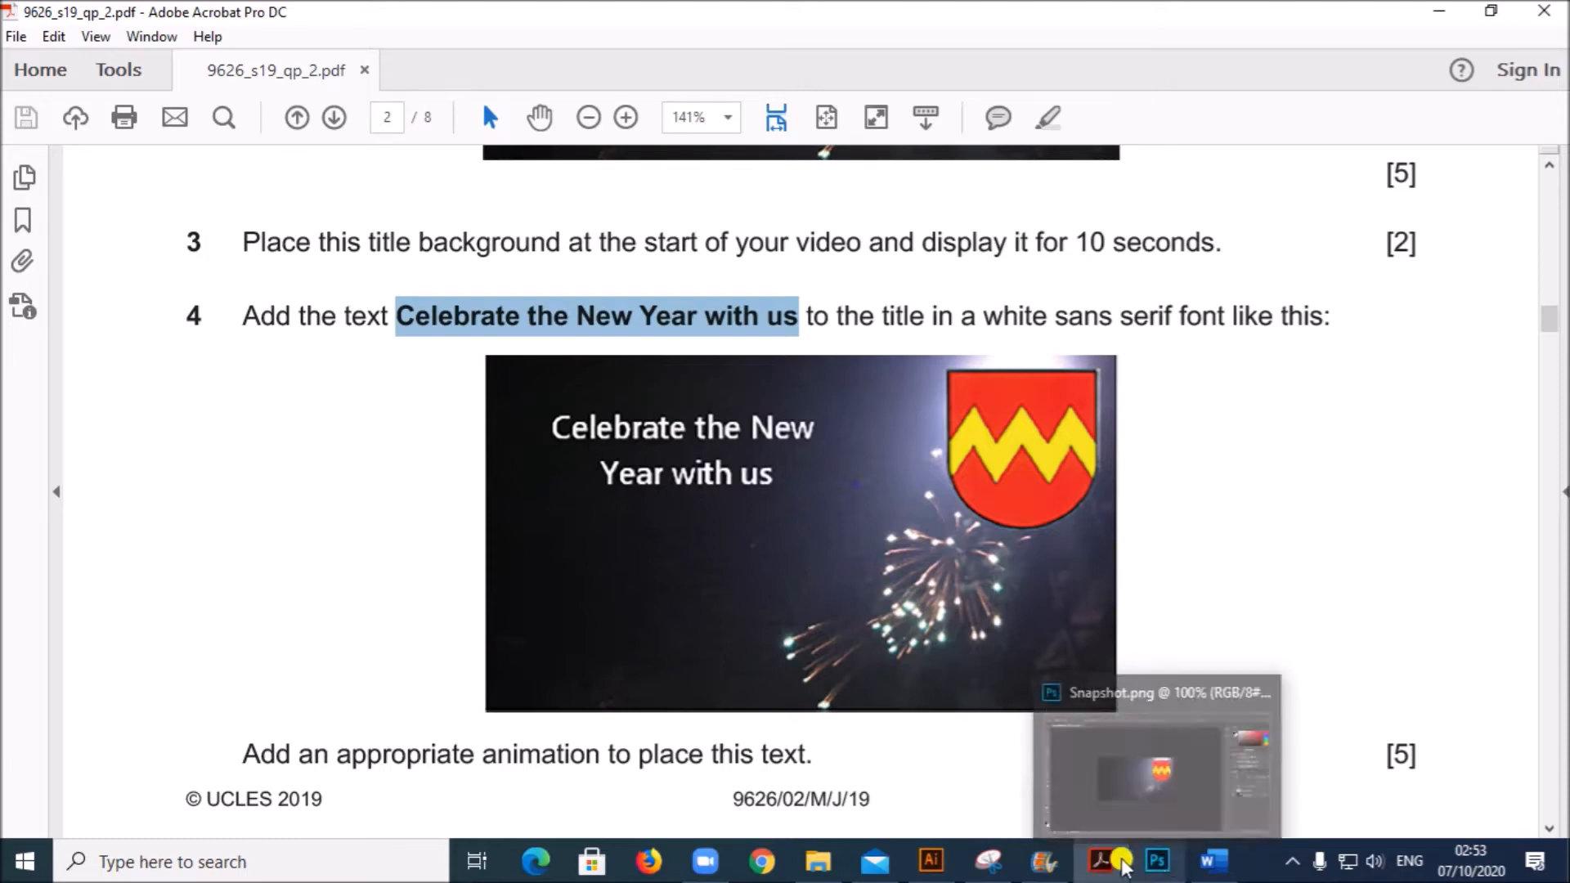
{"action": "left_click", "coordinate": [1045, 861]}
{"action": "left_click_drag", "start_coordinate": [242, 270], "coordinate": [253, 294]}
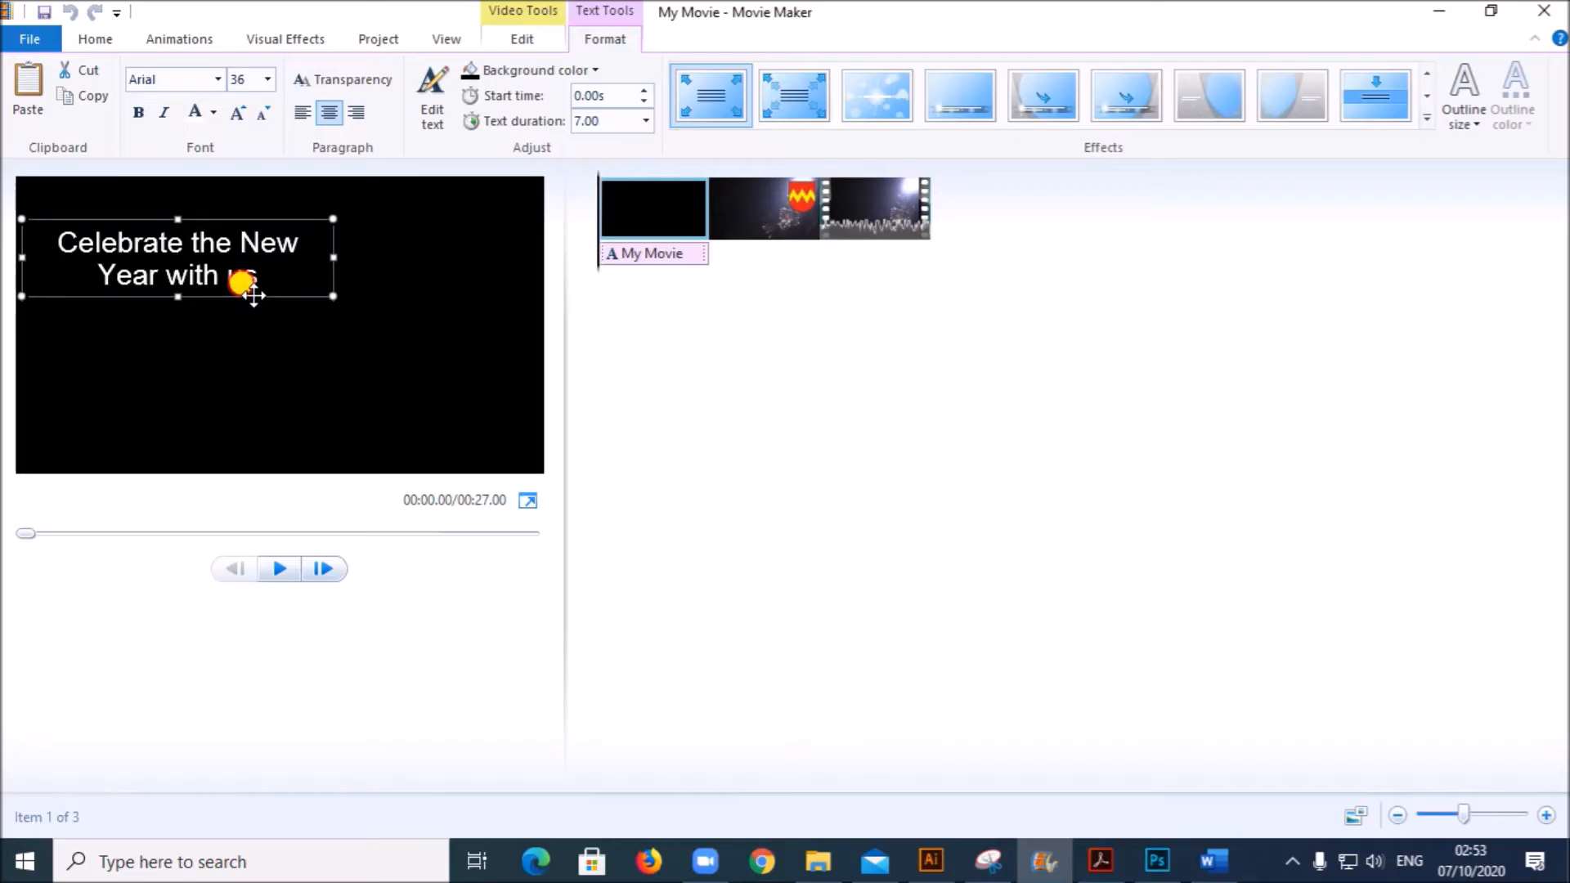
{"action": "left_click", "coordinate": [137, 114]}
{"action": "left_click", "coordinate": [137, 112]}
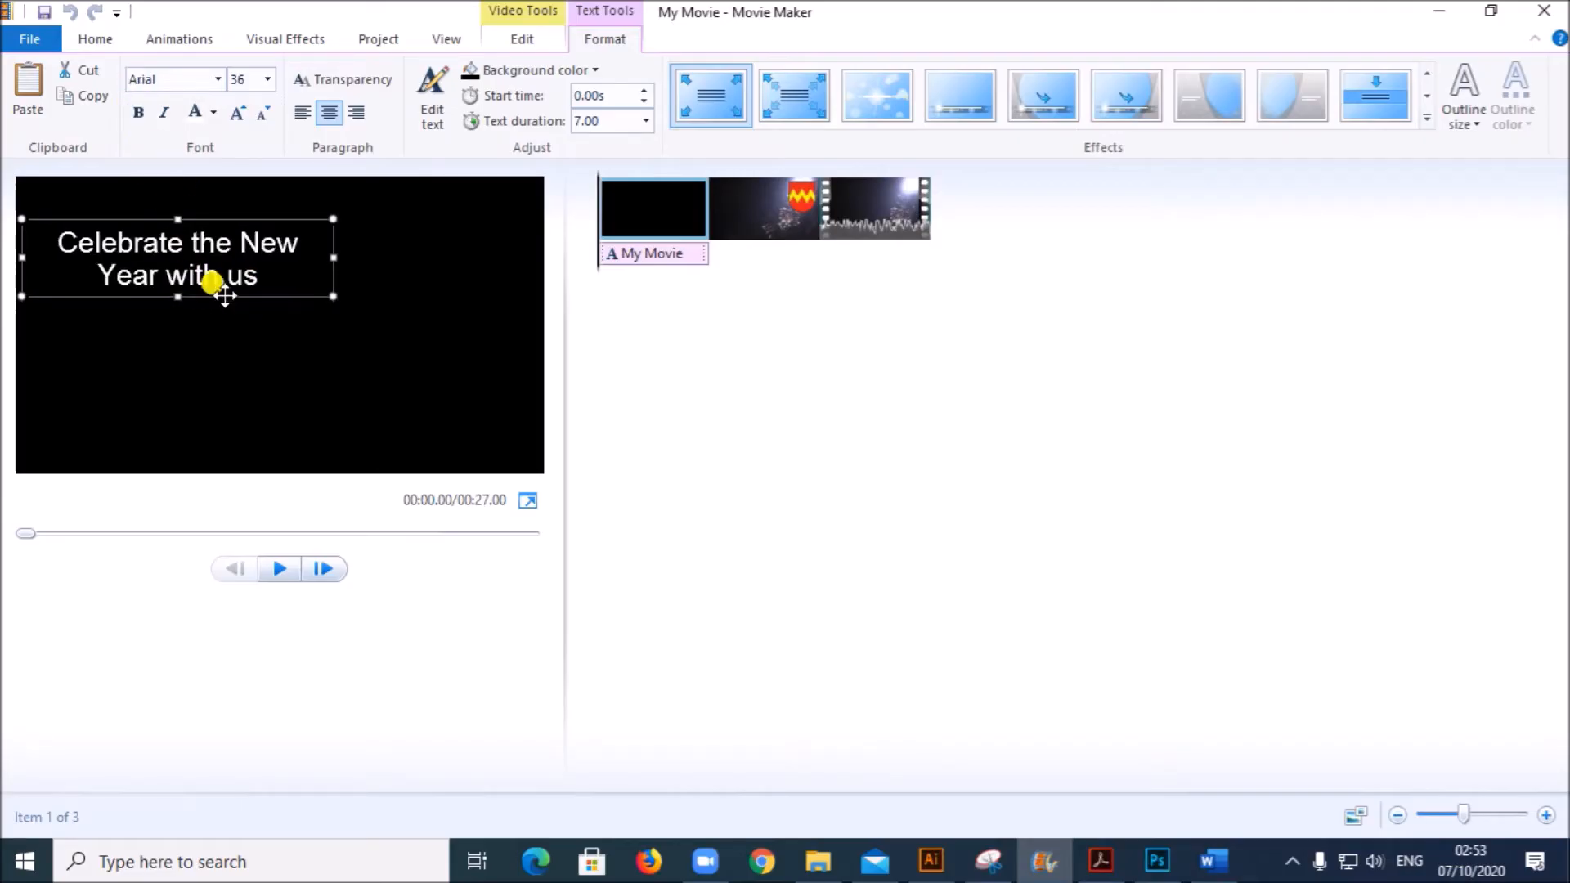
Move the title text from the black title clip onto the start of the Background.jpg clip, and delete the black clip
{"action": "left_click", "coordinate": [696, 424]}
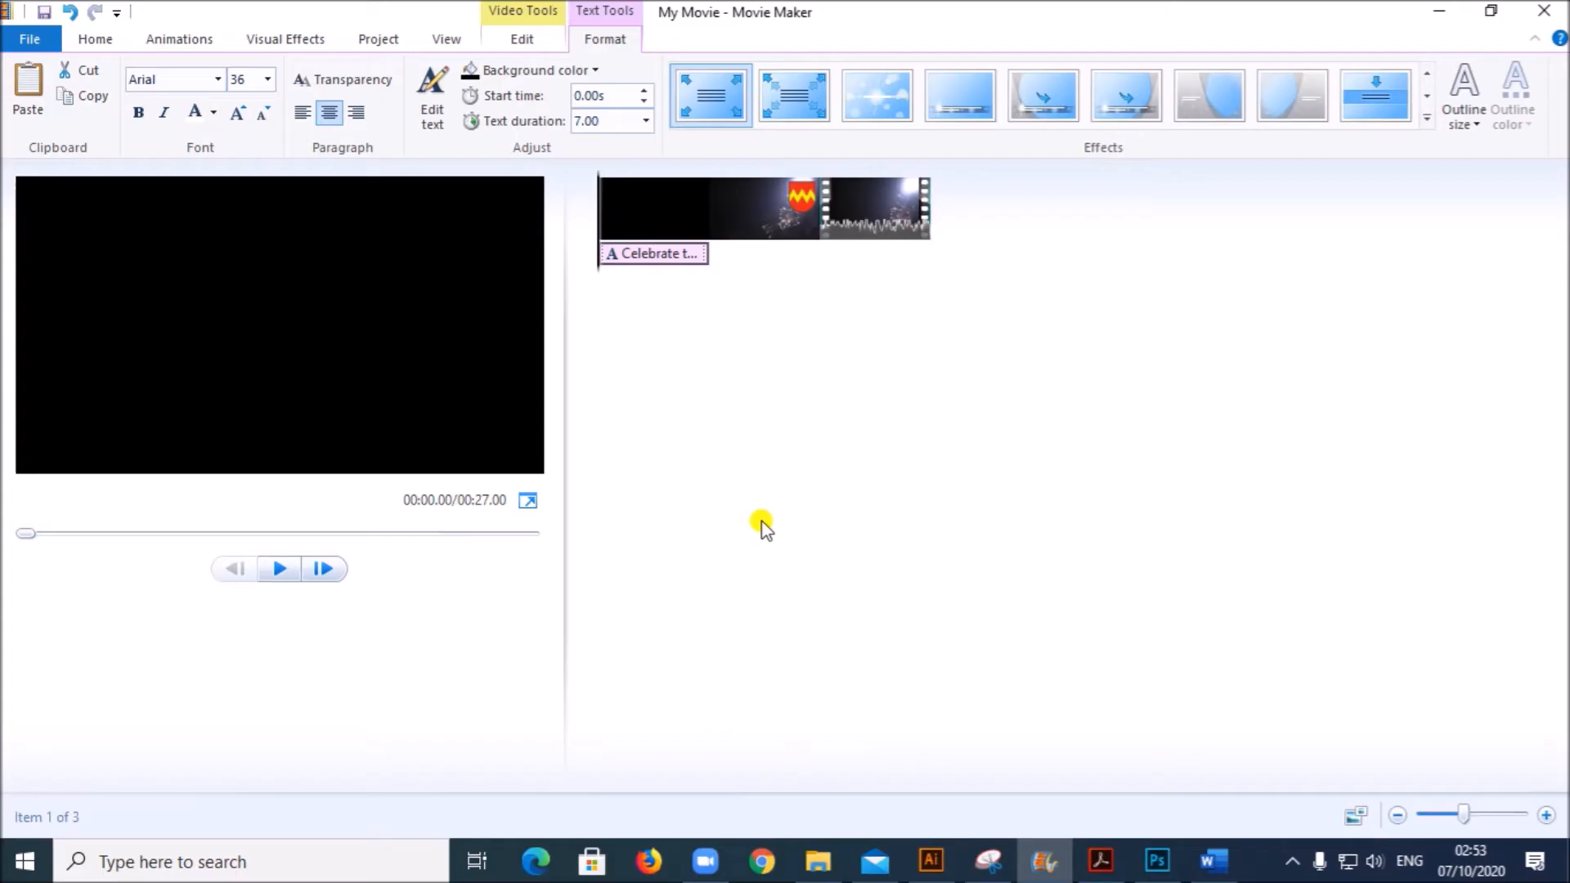
{"action": "left_click", "coordinate": [723, 211]}
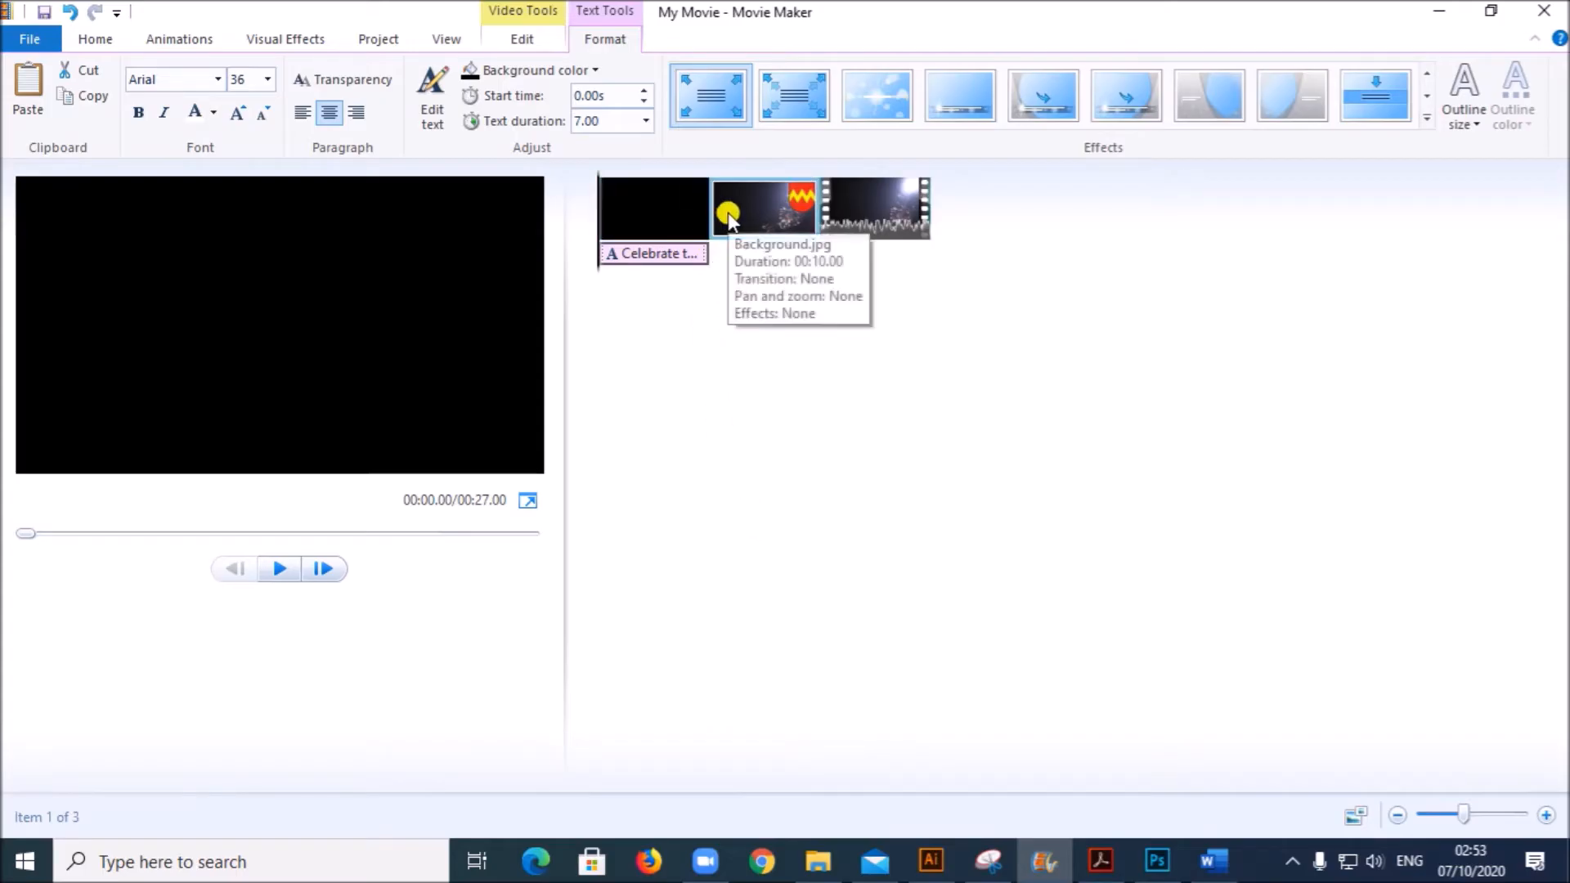
{"action": "left_click", "coordinate": [615, 254]}
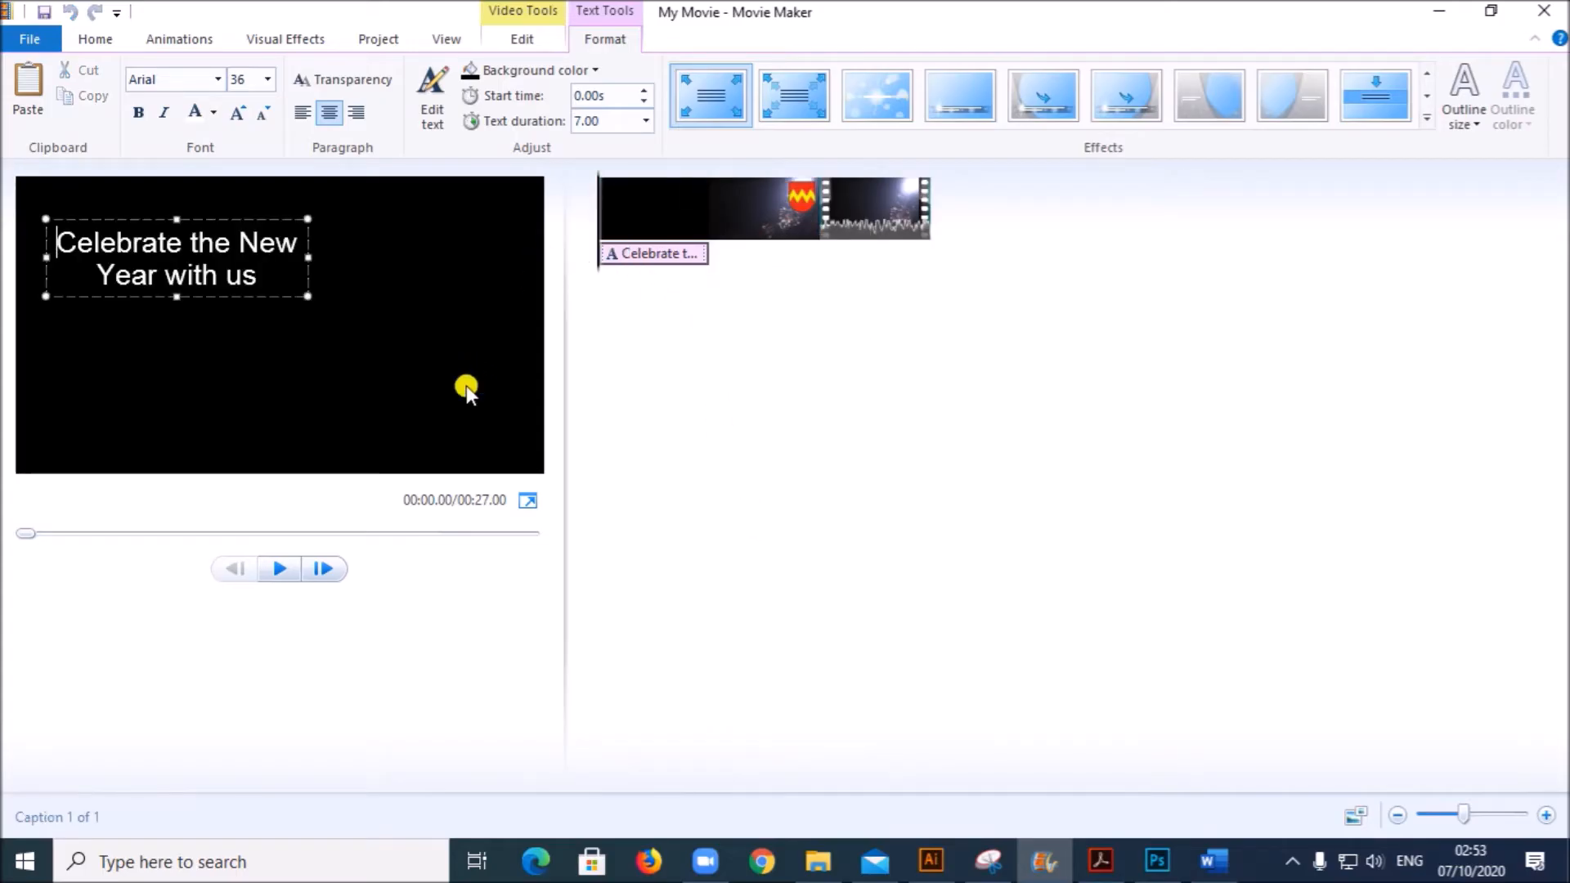
{"action": "left_click", "coordinate": [648, 253]}
{"action": "left_click", "coordinate": [759, 233]}
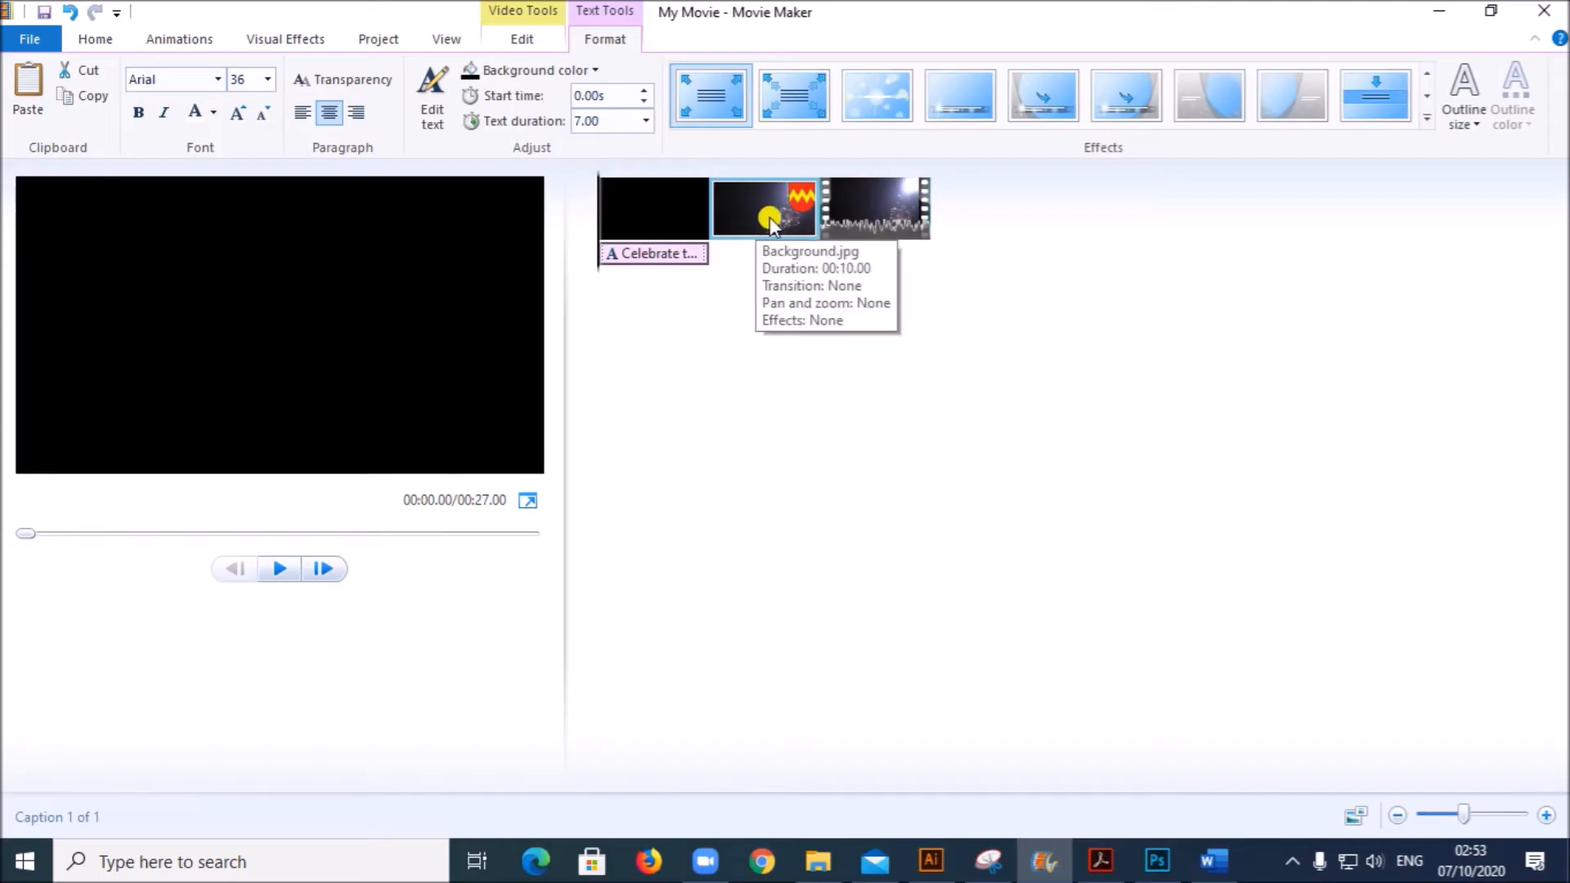
{"action": "left_click_drag", "start_coordinate": [663, 253], "coordinate": [717, 254]}
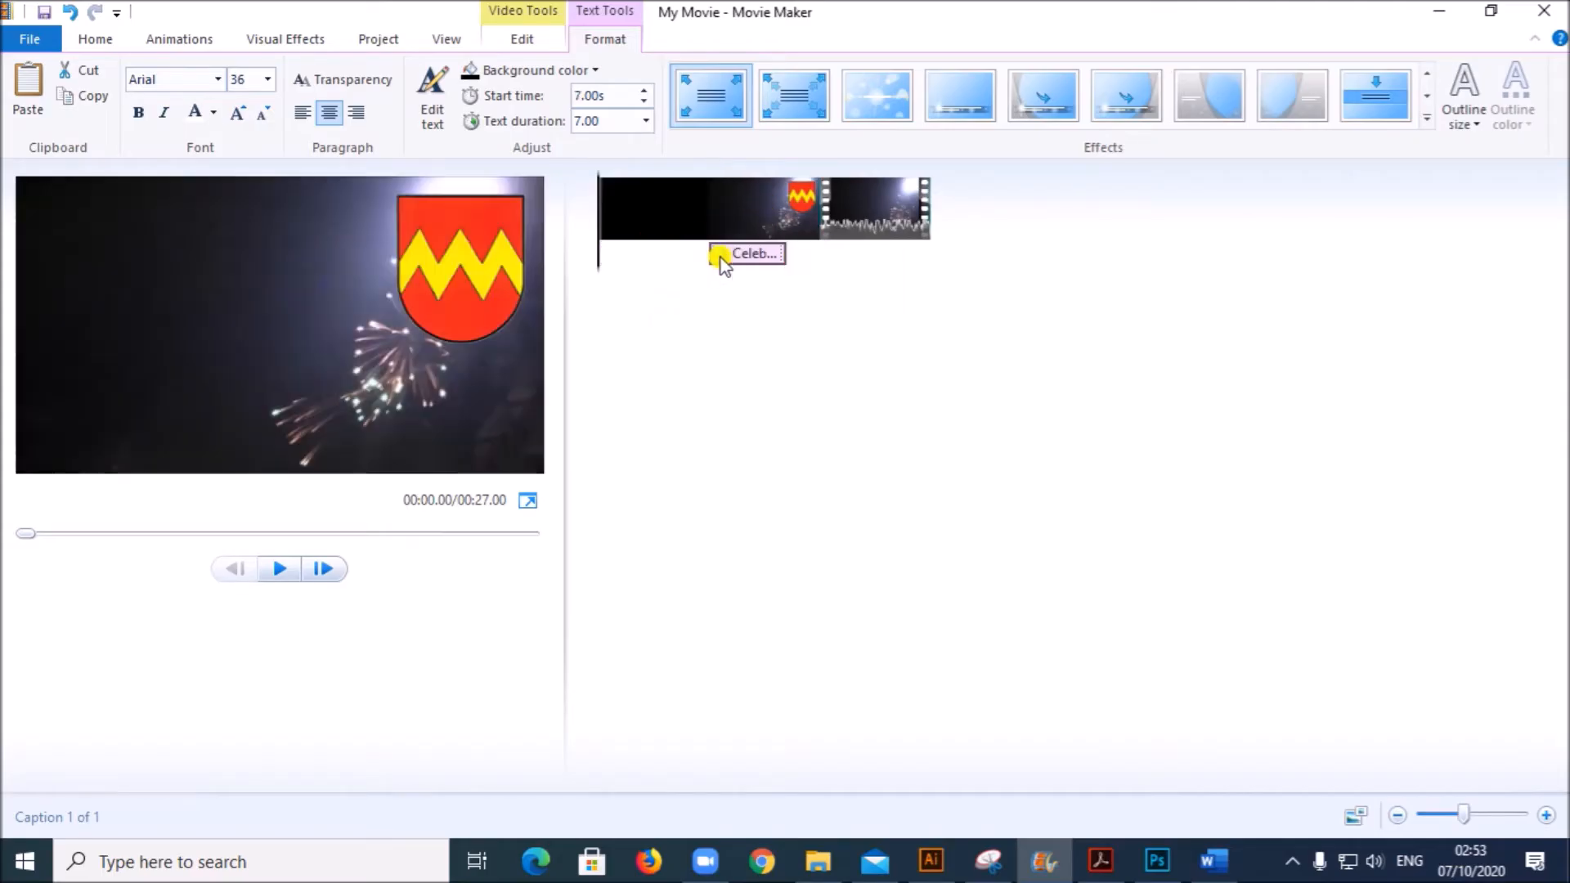
{"action": "left_click", "coordinate": [646, 208]}
{"action": "key", "text": "Delete"}
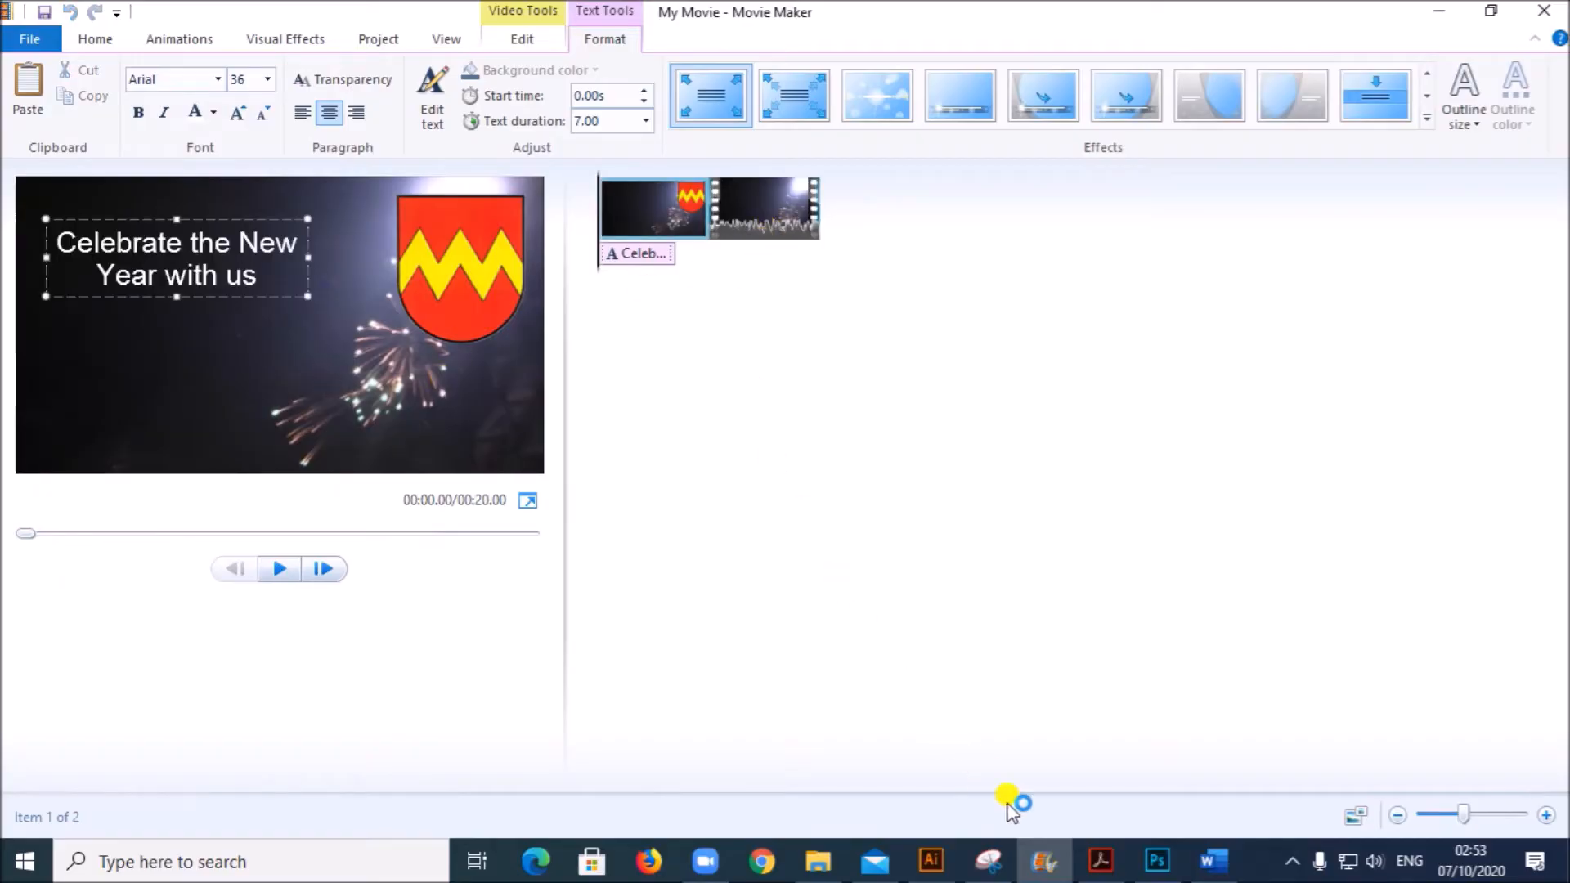
Check the text animation requirement of task 4 in the exam PDF, and apply the second four-corner arrow effect to the title in Movie Maker
{"action": "left_click", "coordinate": [1095, 859]}
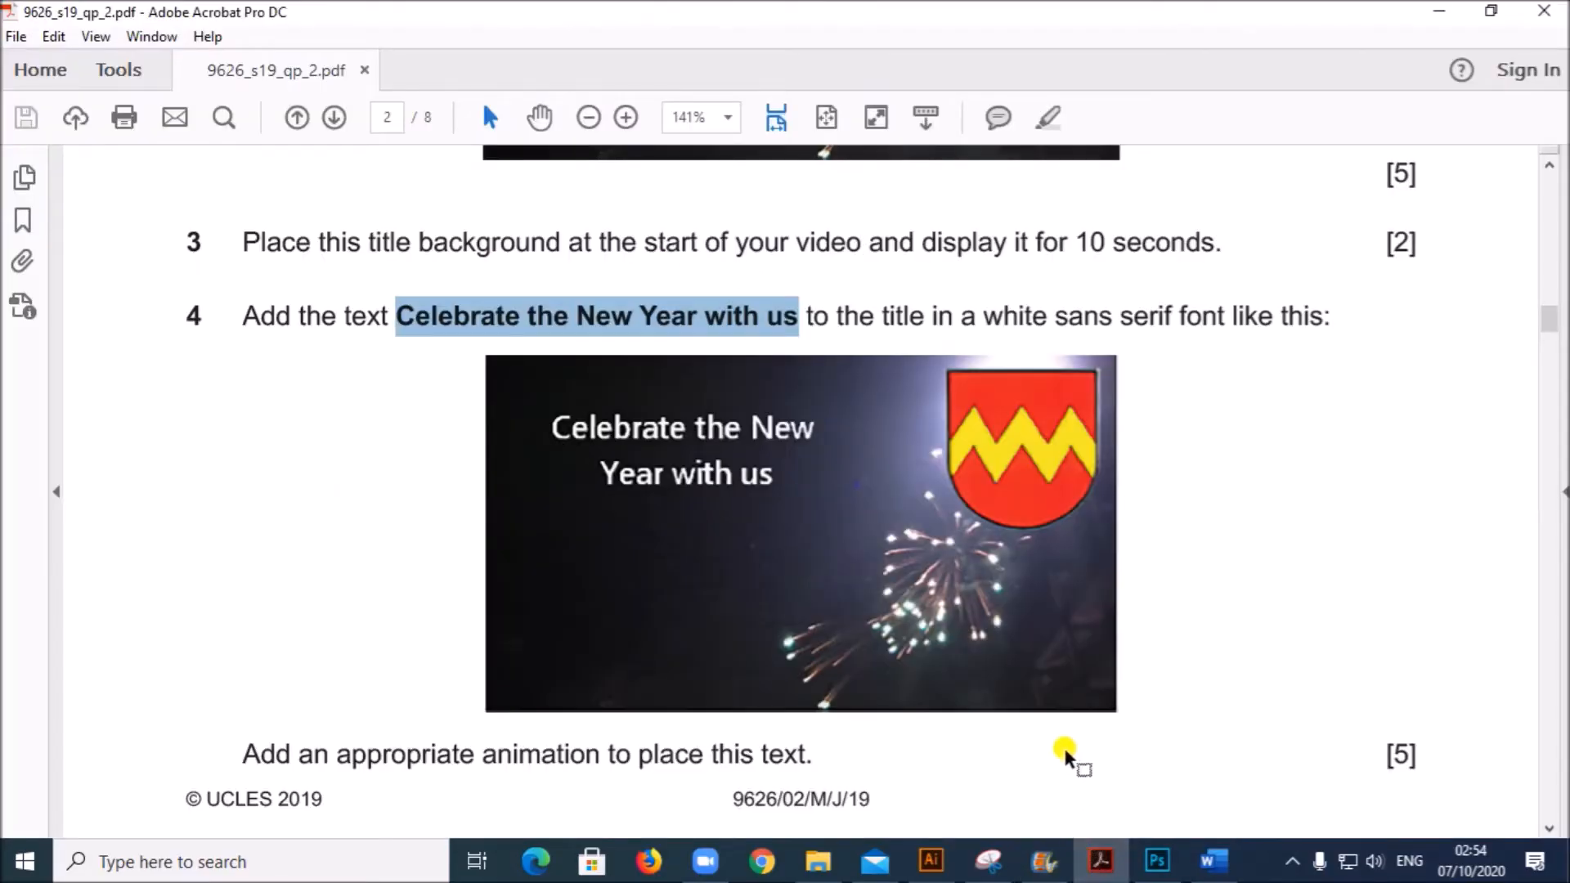
{"action": "scroll", "coordinate": [1066, 677], "scroll_direction": "down", "scroll_amount": 1}
{"action": "scroll", "coordinate": [1068, 676], "scroll_direction": "down", "scroll_amount": 3}
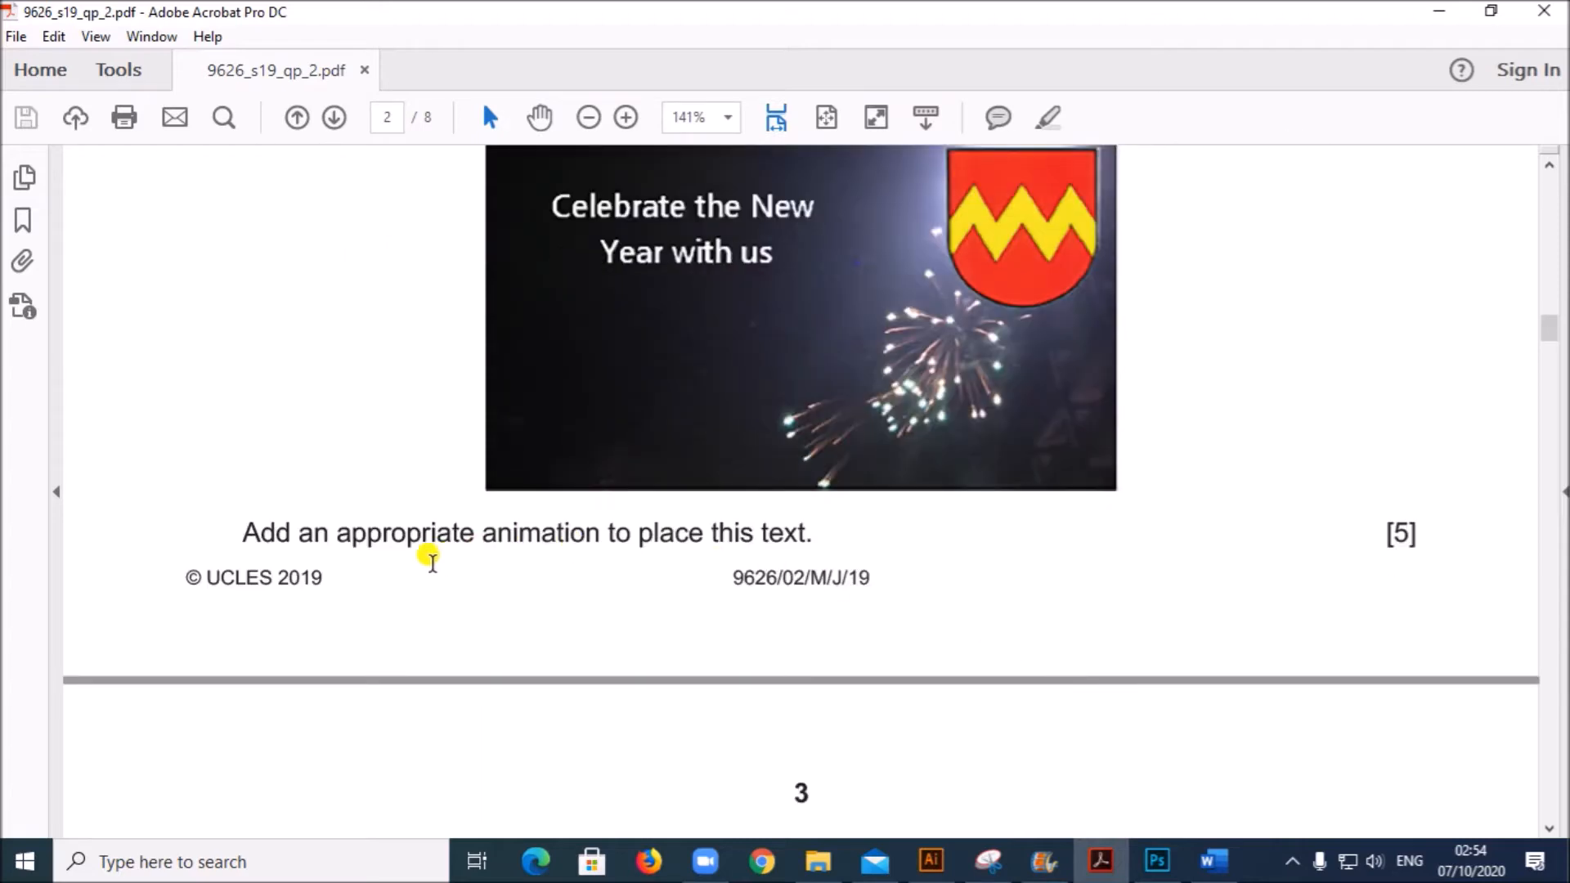
{"action": "left_click_drag", "start_coordinate": [415, 540], "coordinate": [806, 532]}
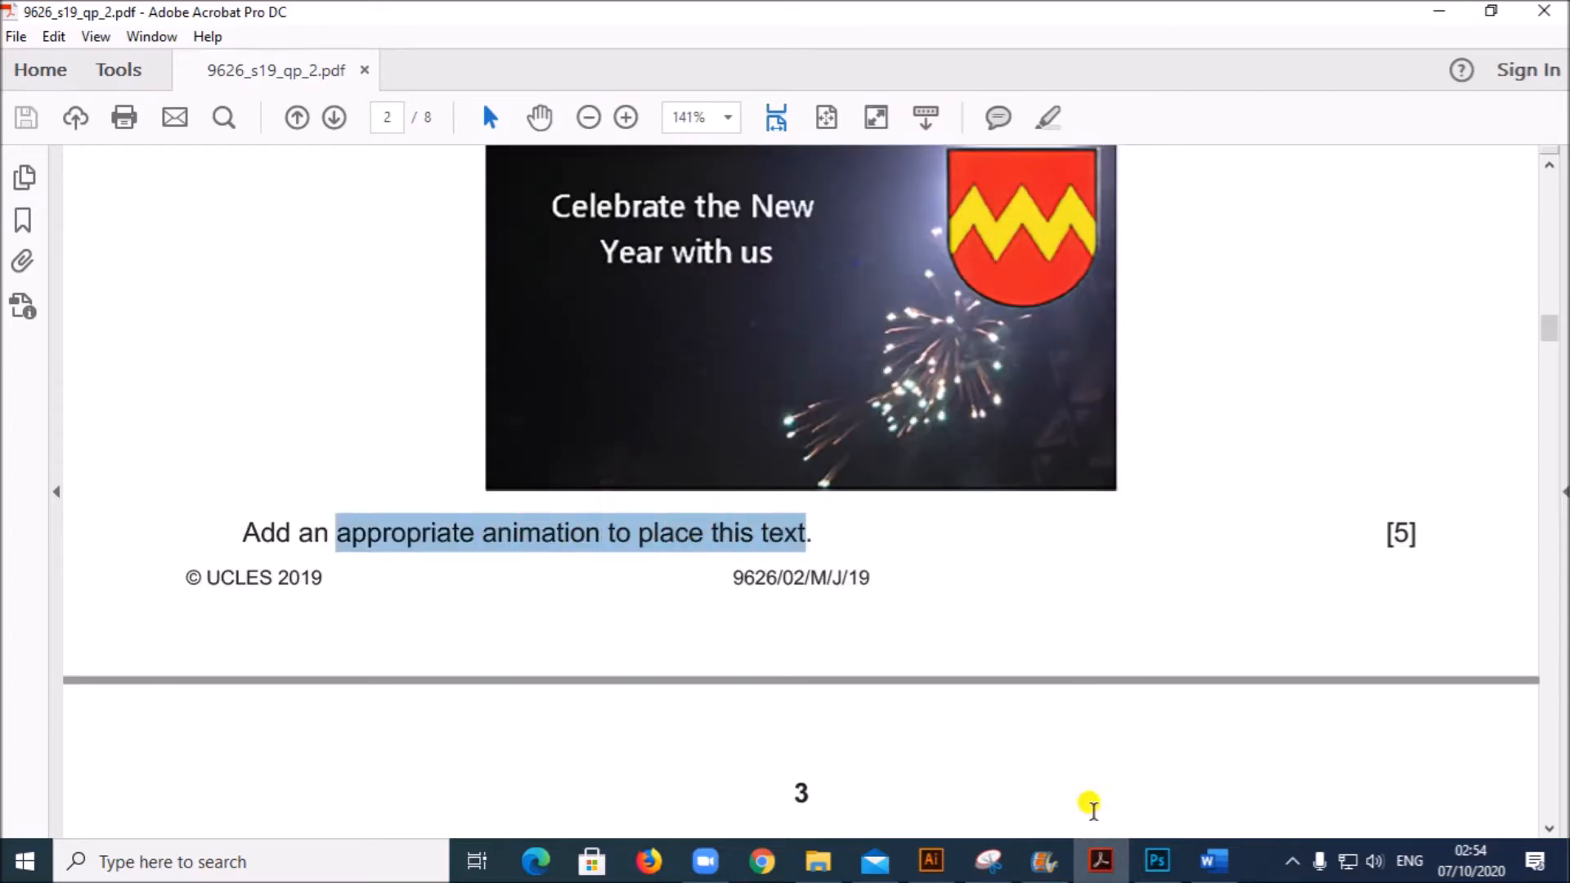
{"action": "left_click", "coordinate": [1040, 854]}
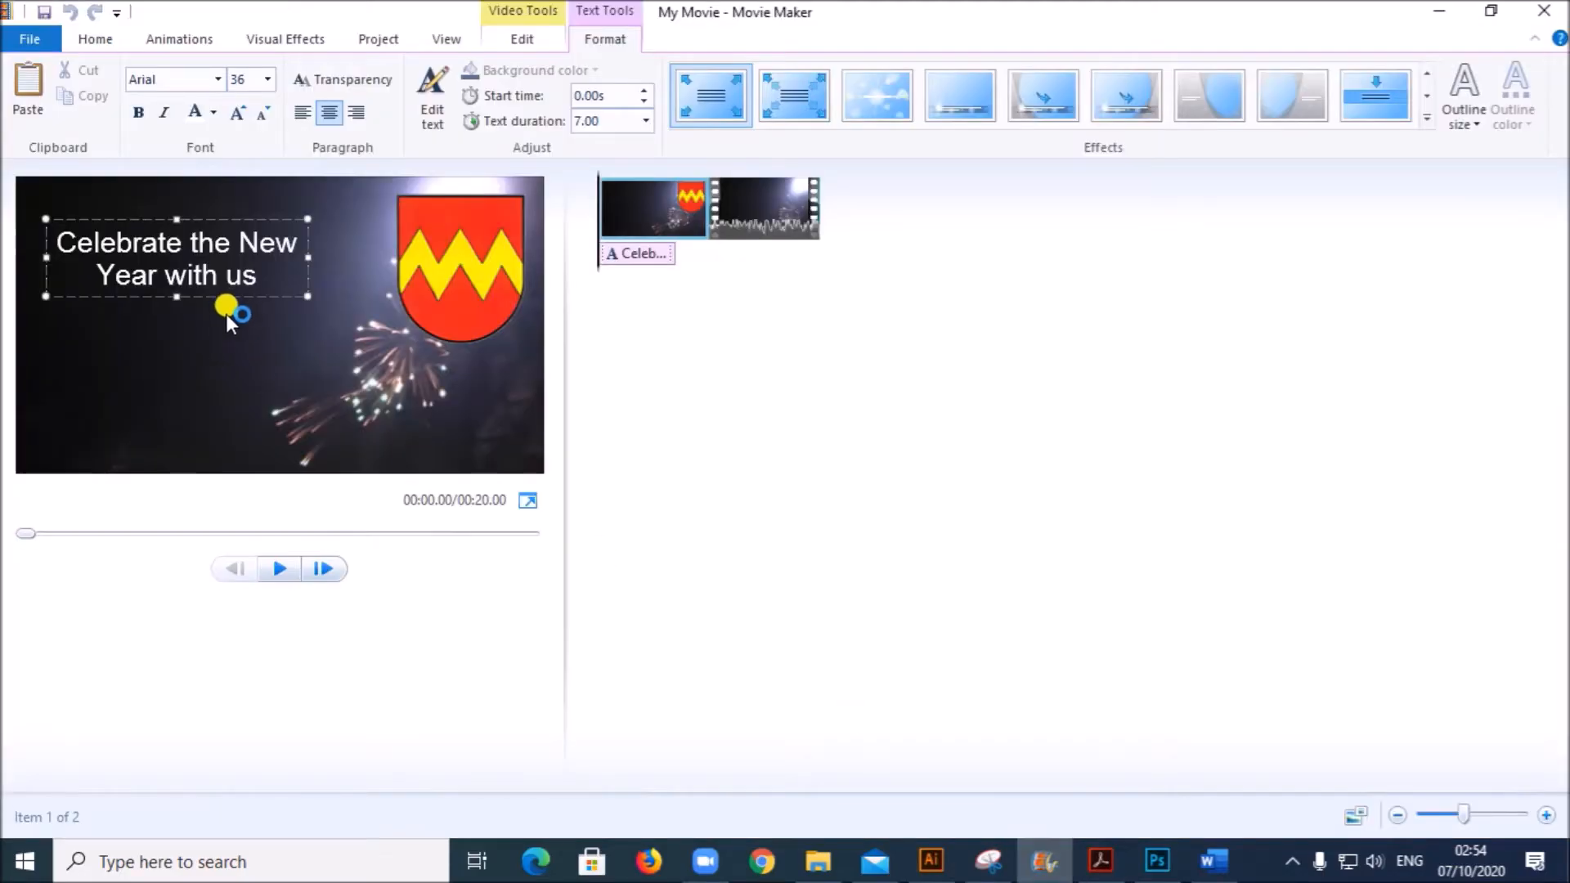
{"action": "left_click", "coordinate": [787, 99]}
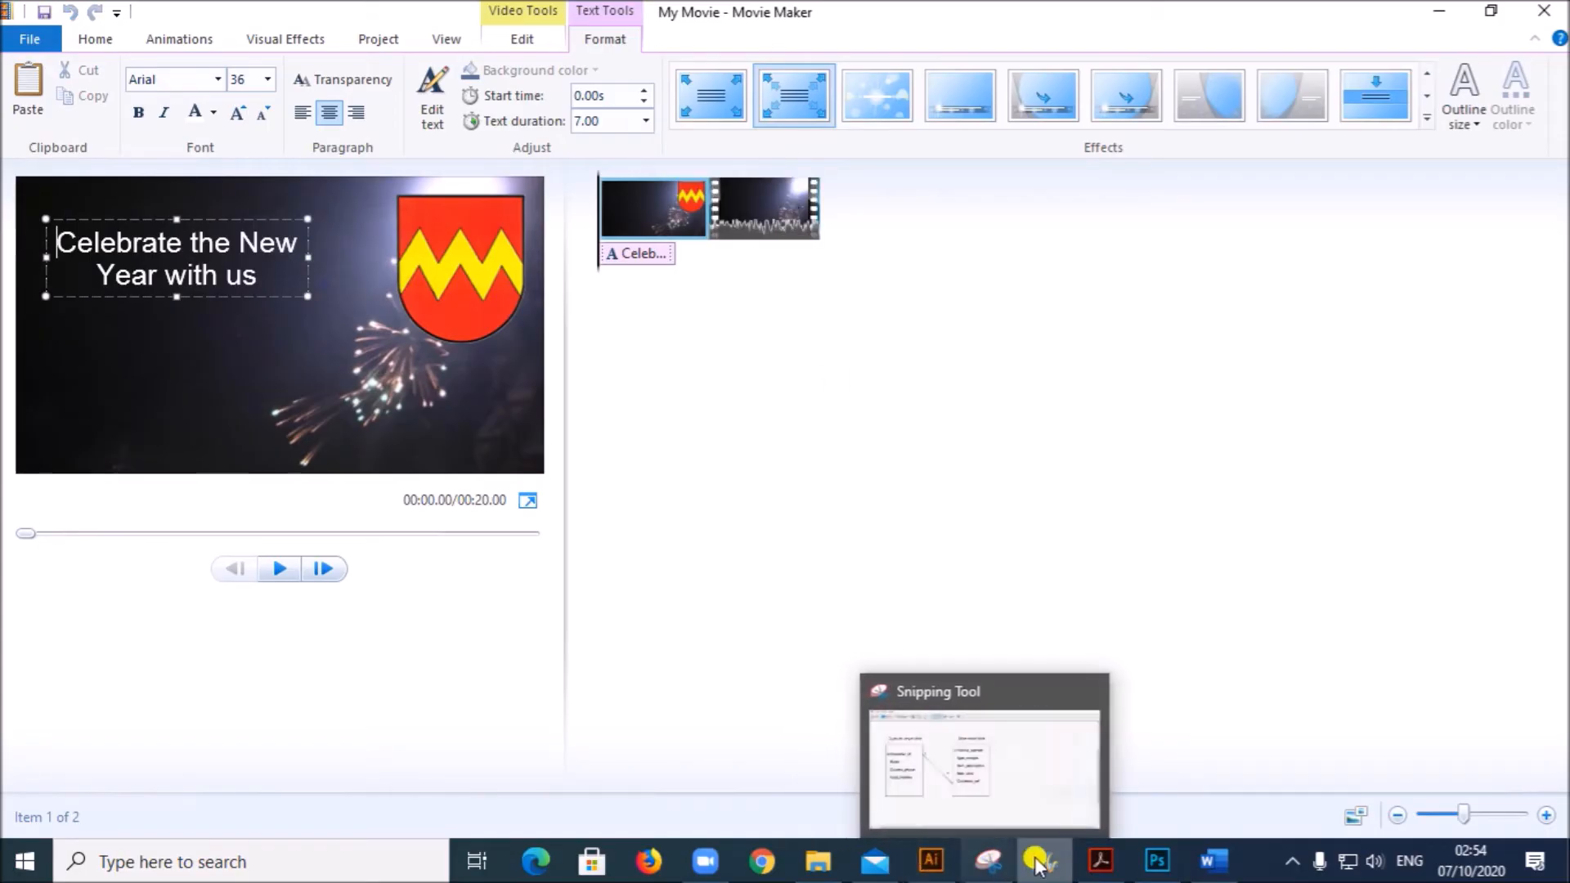
Switch to the exam PDF and read task 5, highlighting the last-frame snapshot requirement for the caption background
{"action": "mouse_move", "coordinate": [1088, 859]}
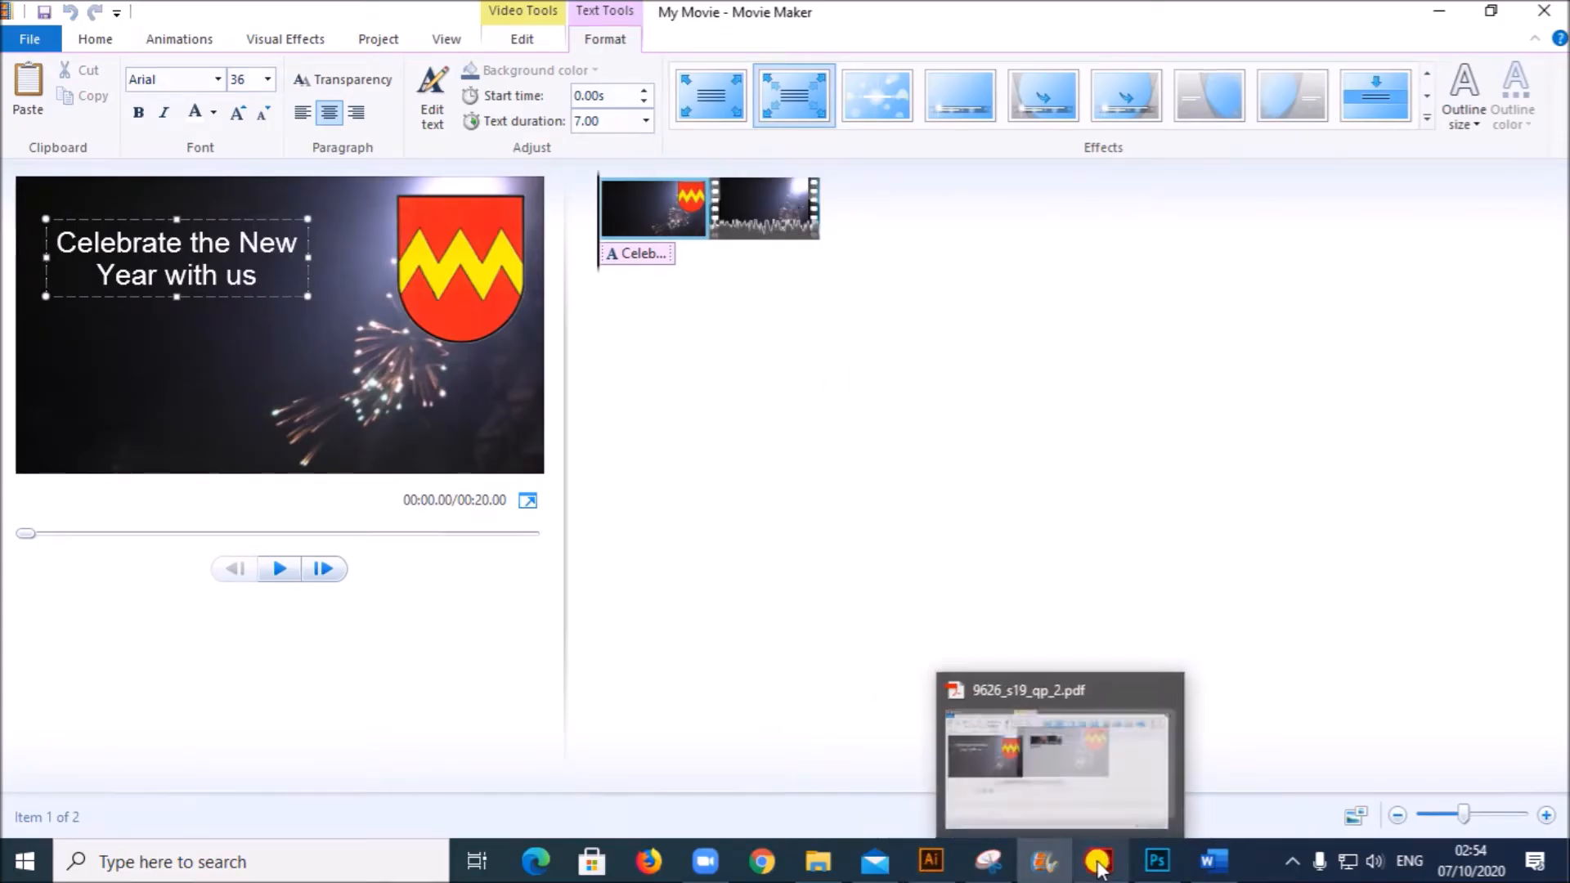
{"action": "left_click", "coordinate": [948, 724]}
{"action": "scroll", "coordinate": [920, 715], "scroll_direction": "down", "scroll_amount": 3}
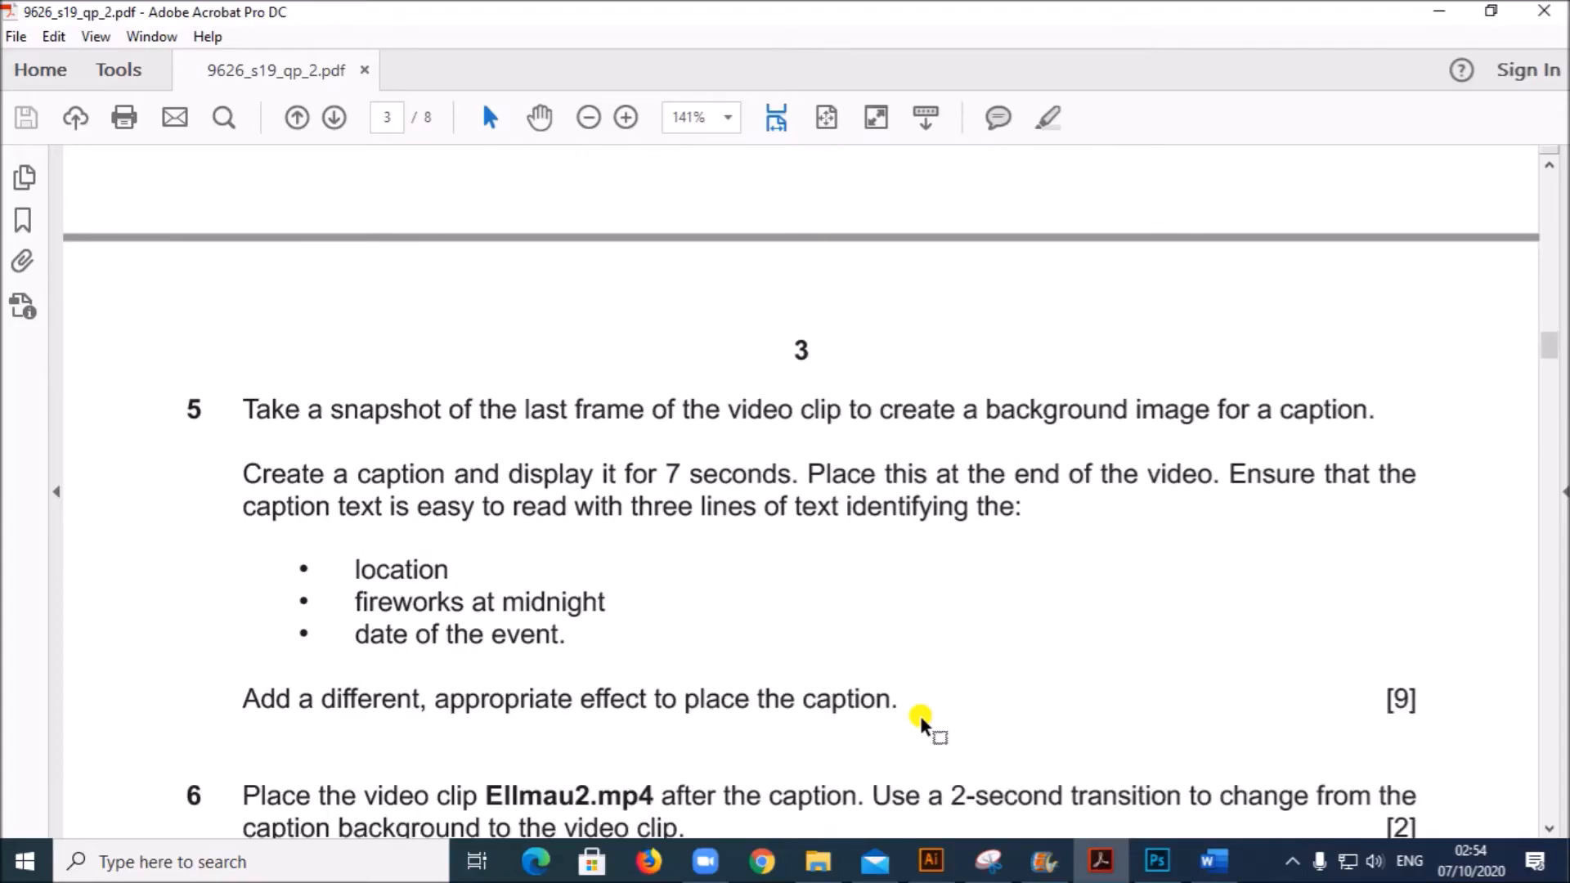
{"action": "left_click_drag", "start_coordinate": [527, 411], "coordinate": [1362, 403]}
{"action": "scroll", "coordinate": [1027, 507], "scroll_direction": "down", "scroll_amount": 1}
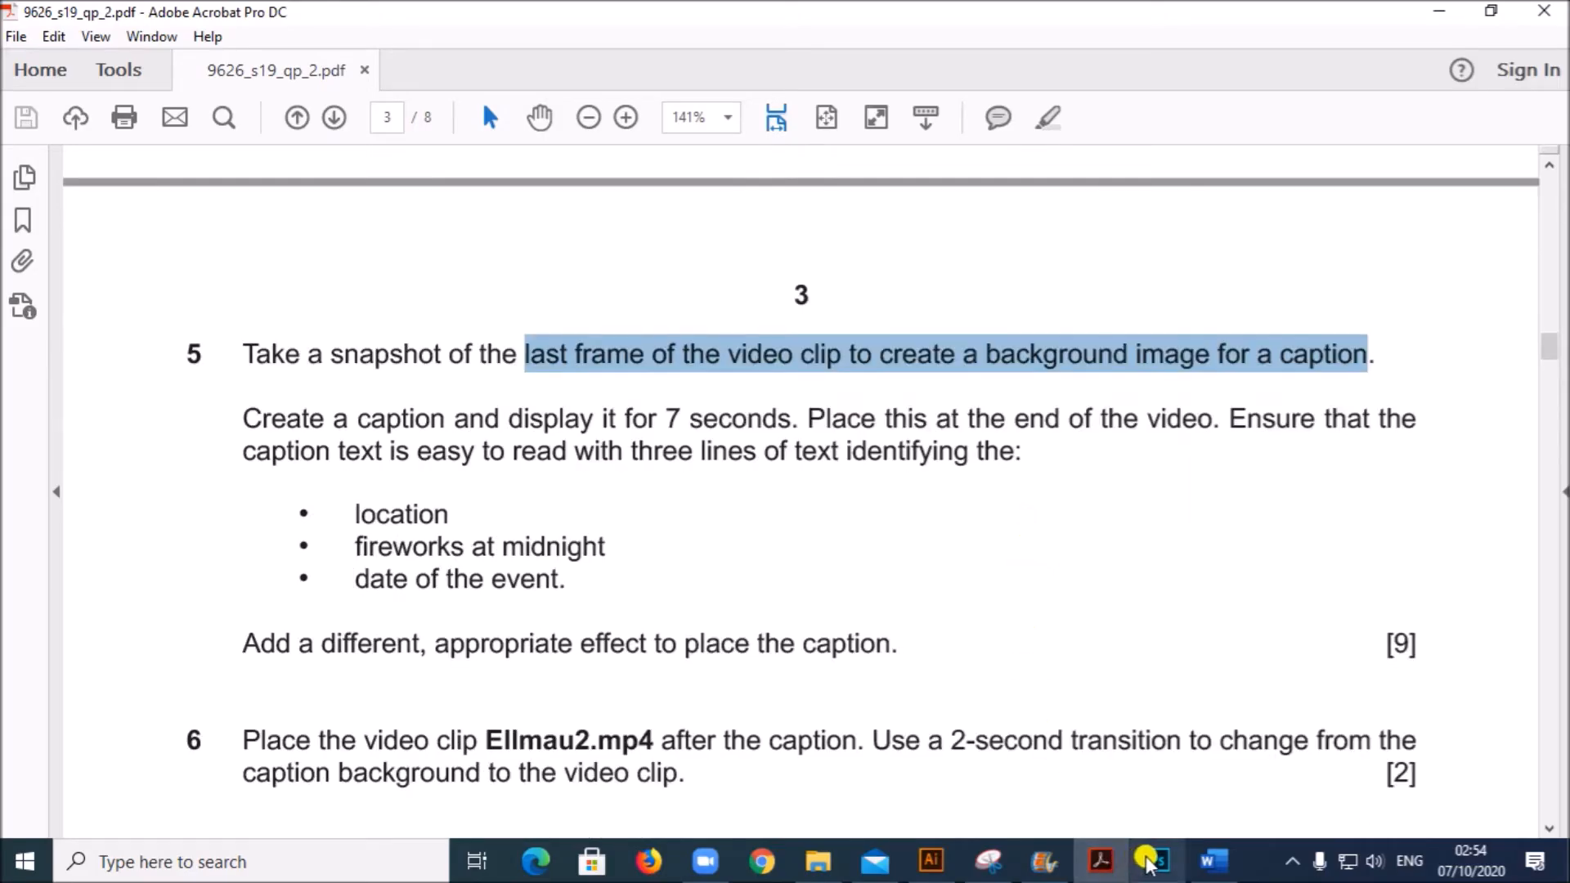
Switch back to Movie Maker and set the title's text duration to 10.00 seconds
{"action": "left_click", "coordinate": [1044, 861]}
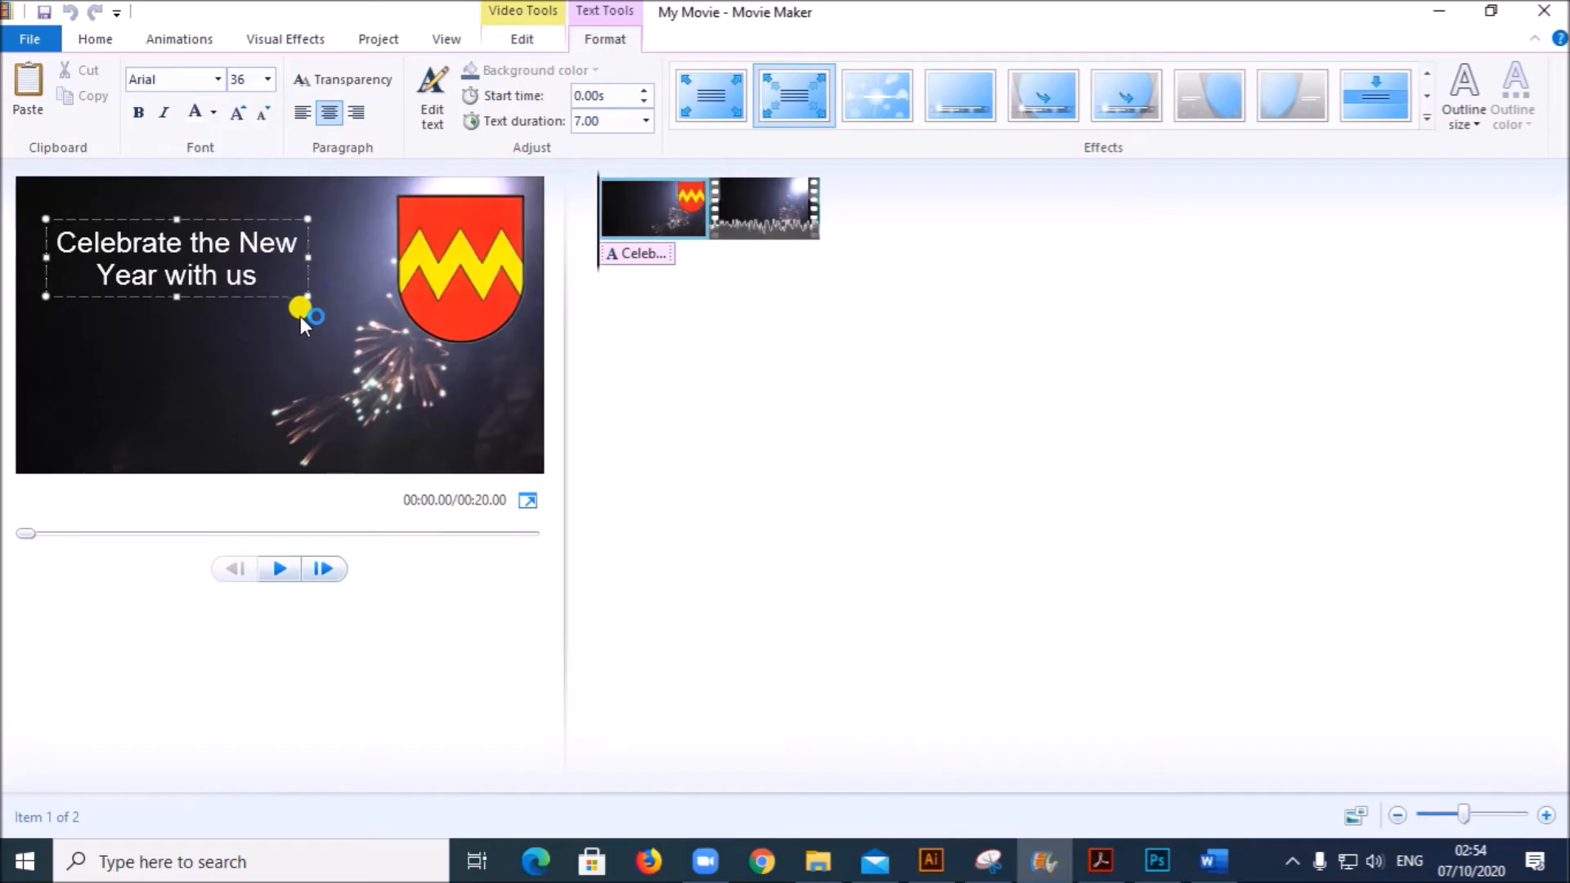
{"action": "left_click", "coordinate": [307, 292]}
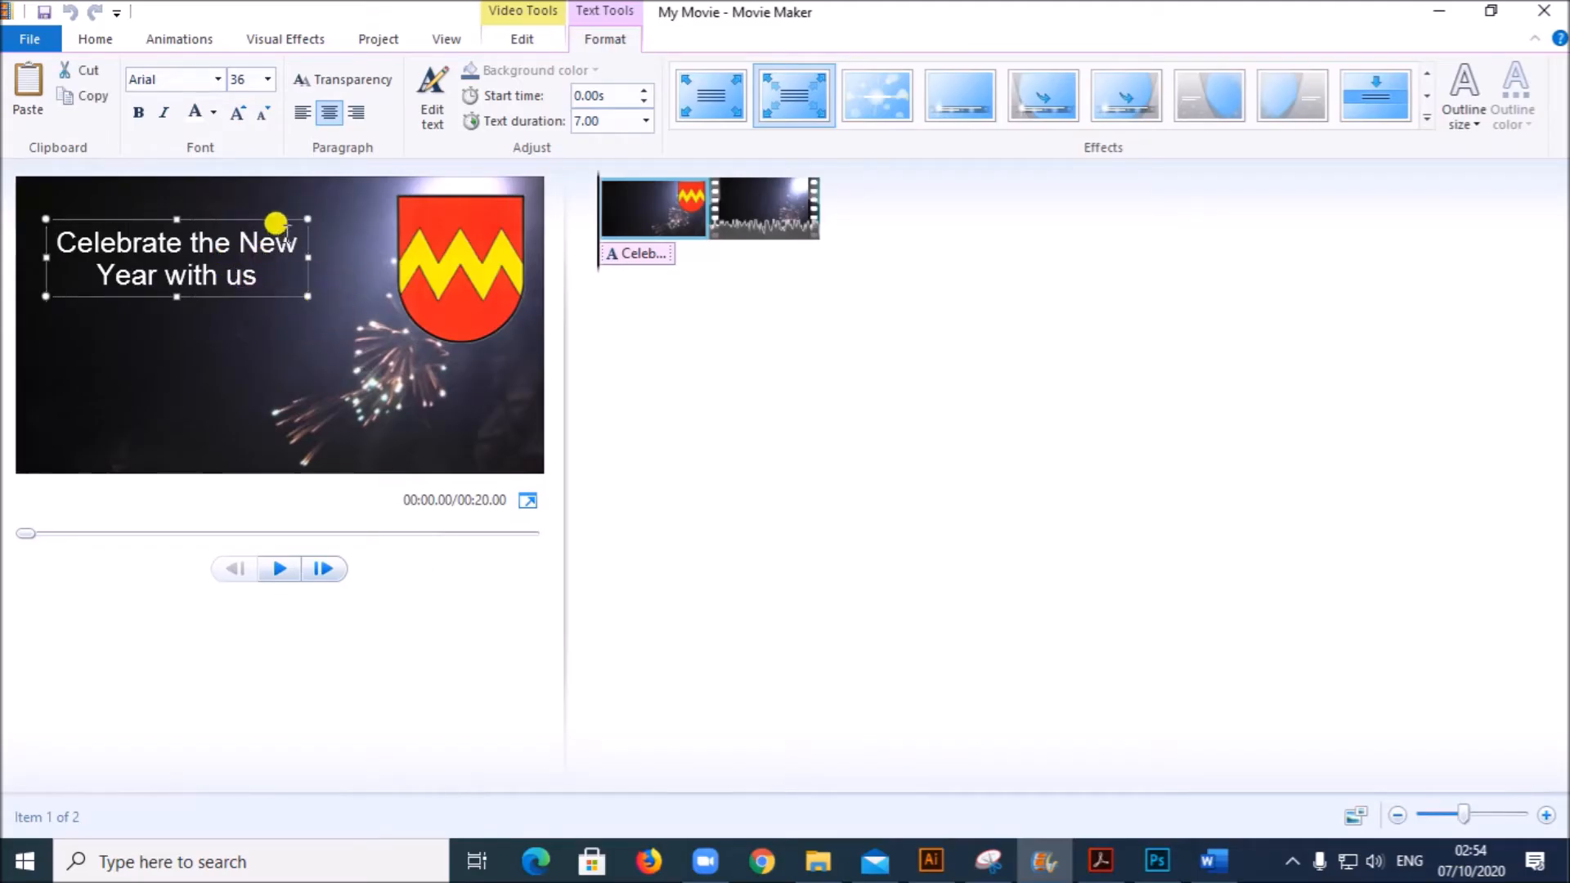
{"action": "left_click", "coordinate": [645, 121]}
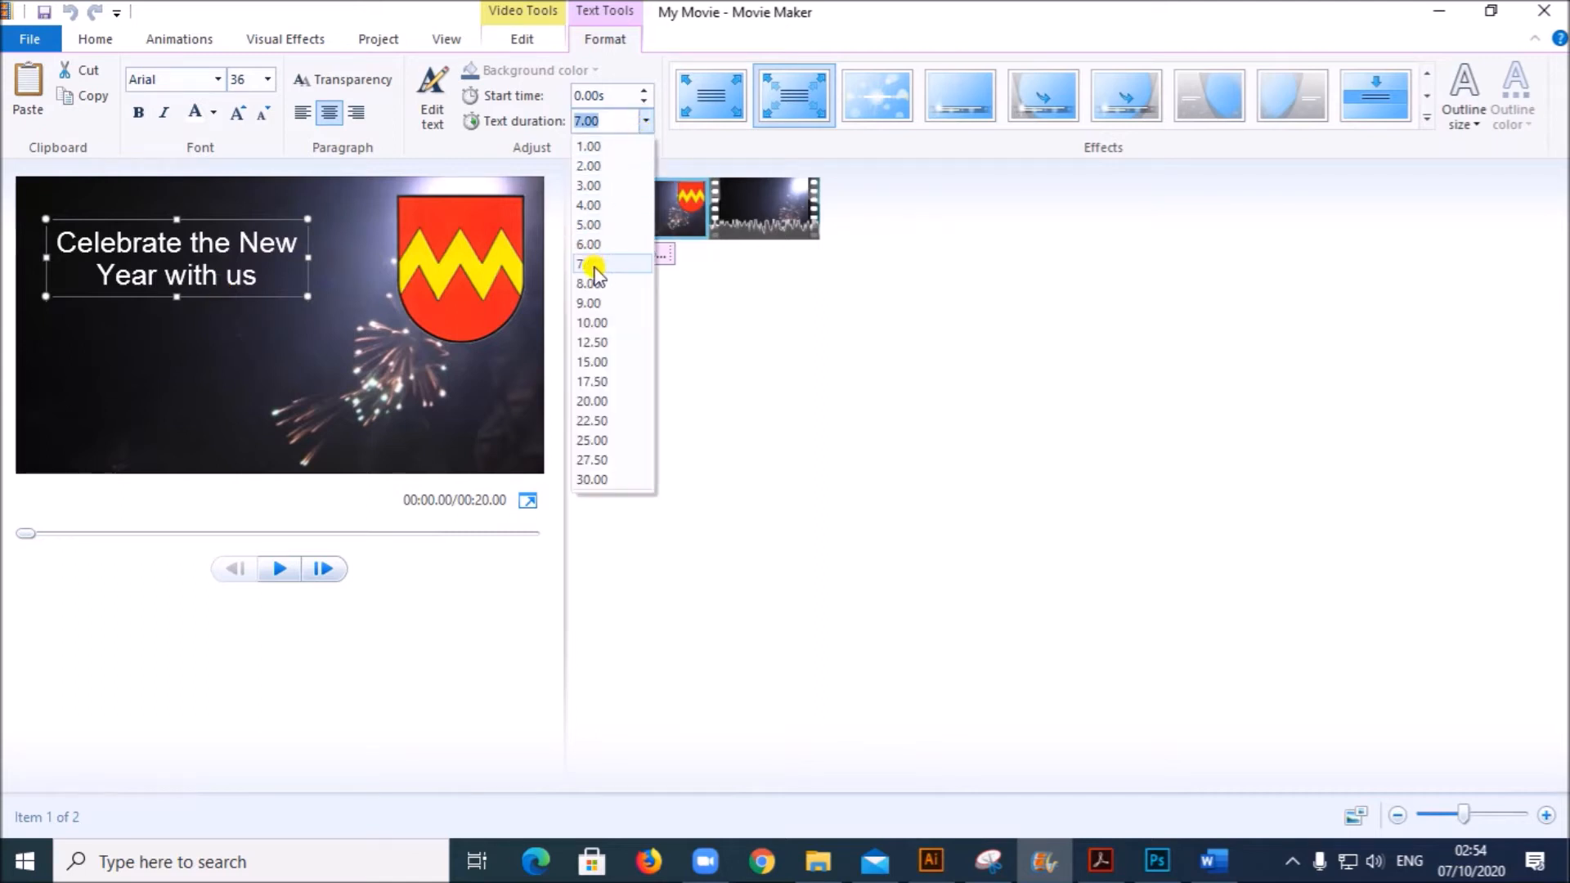
{"action": "left_click", "coordinate": [591, 321]}
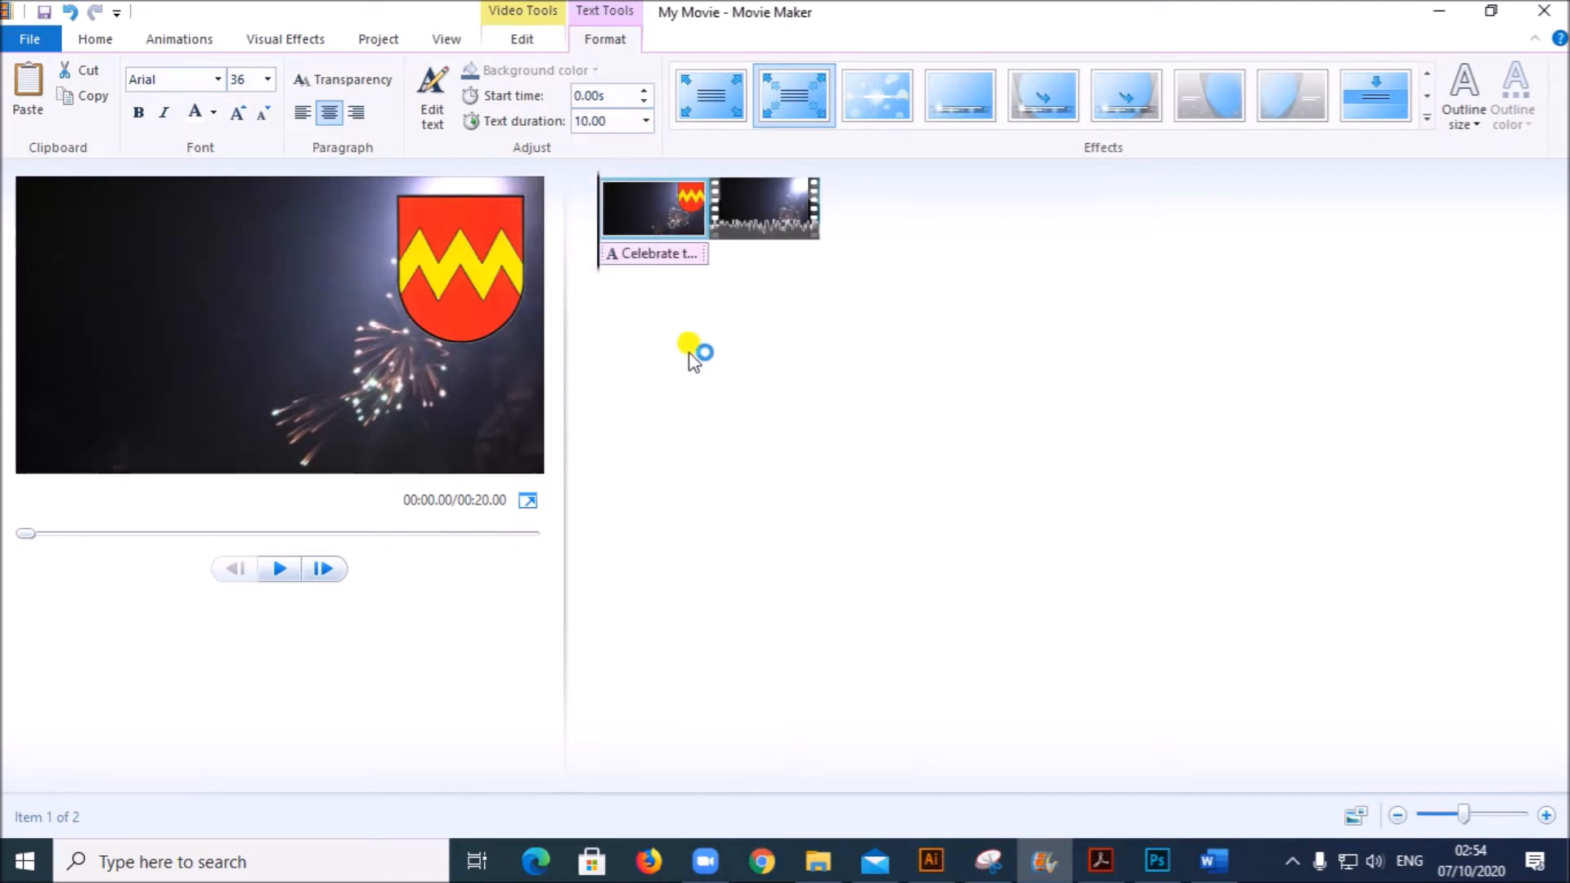
Place the playhead on the last frame of the Ellmau1.mp4 clip, and recheck the snapshot instruction of task 5 in the exam PDF
{"action": "left_click", "coordinate": [738, 208]}
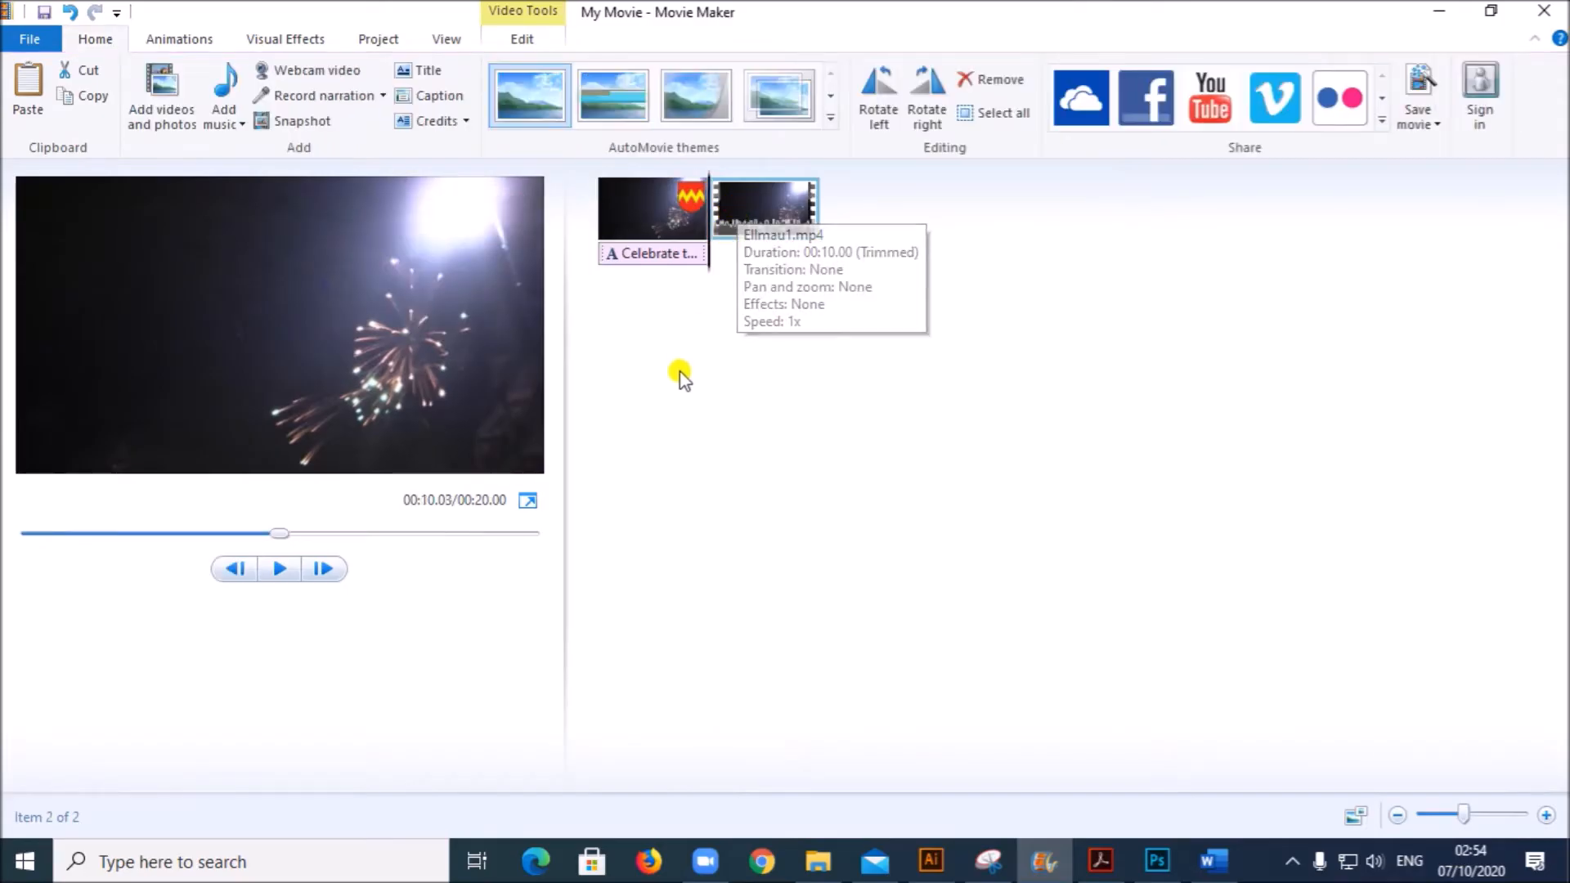
{"action": "left_click_drag", "start_coordinate": [710, 219], "coordinate": [813, 218]}
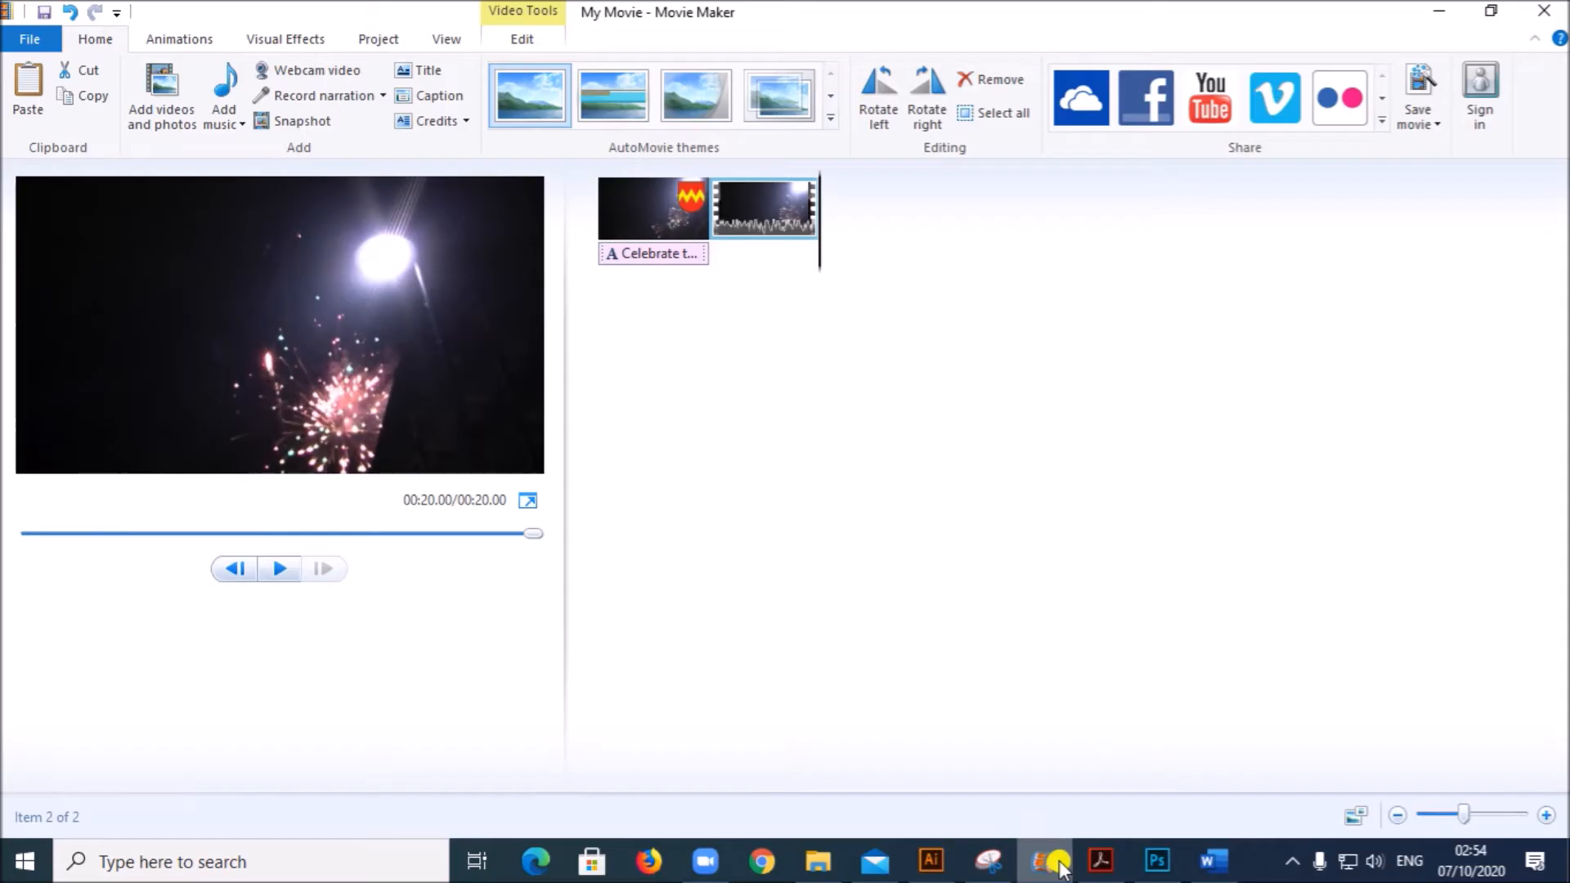
{"action": "left_click", "coordinate": [1101, 860]}
{"action": "left_click", "coordinate": [485, 372]}
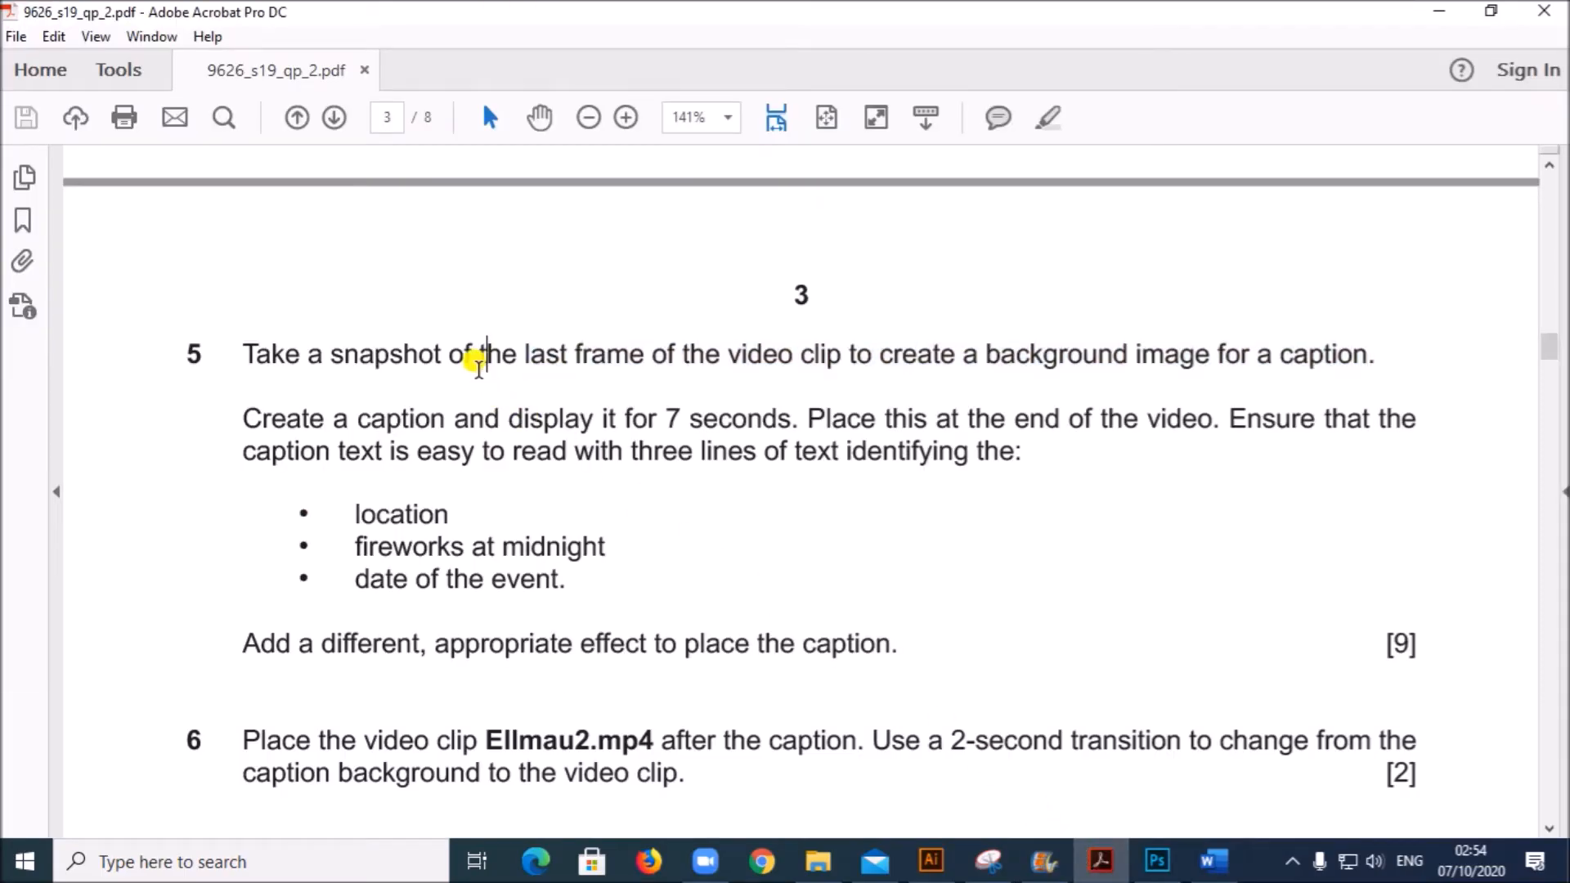
{"action": "left_click_drag", "start_coordinate": [439, 353], "coordinate": [1213, 346]}
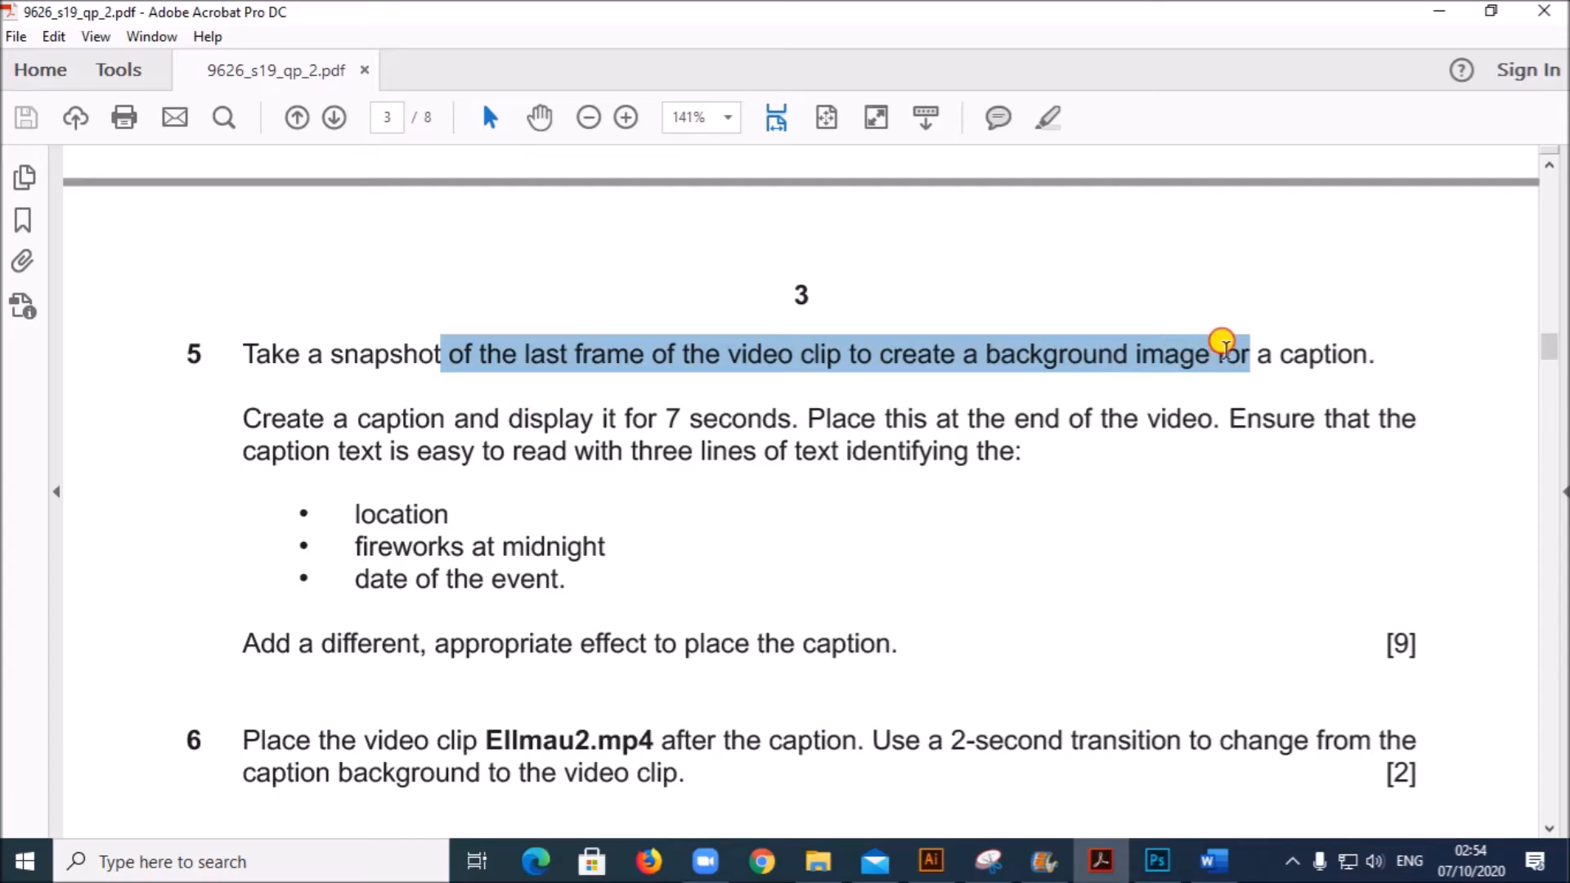
{"action": "left_click", "coordinate": [1044, 860]}
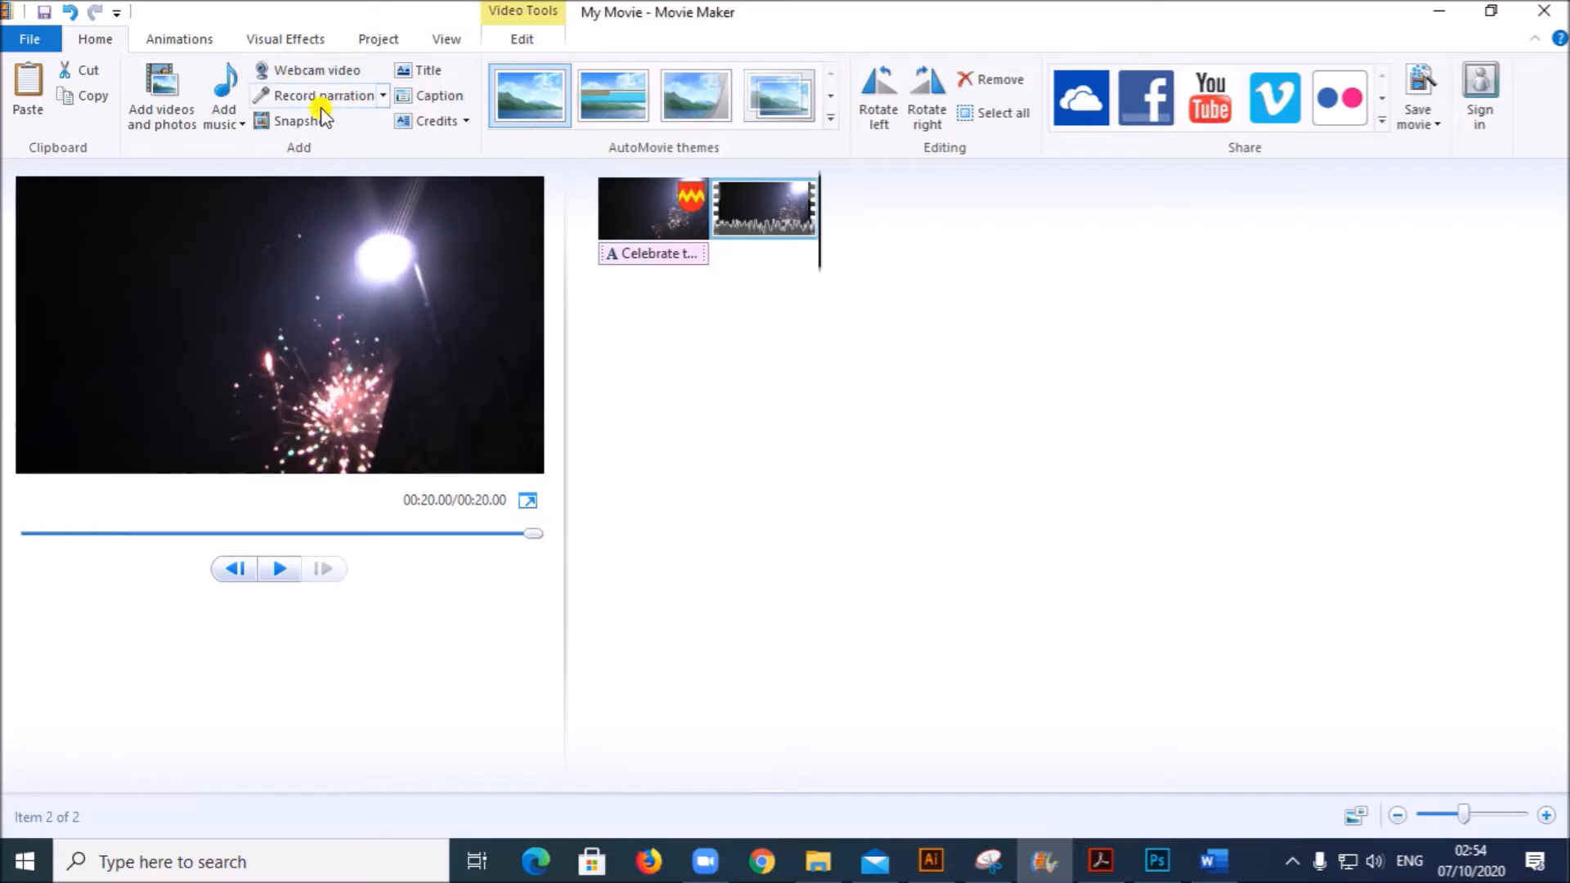
Take a snapshot of the clip's last frame and save it as the PNG file Snapshot2 in the J19 folder
{"action": "left_click", "coordinate": [282, 119]}
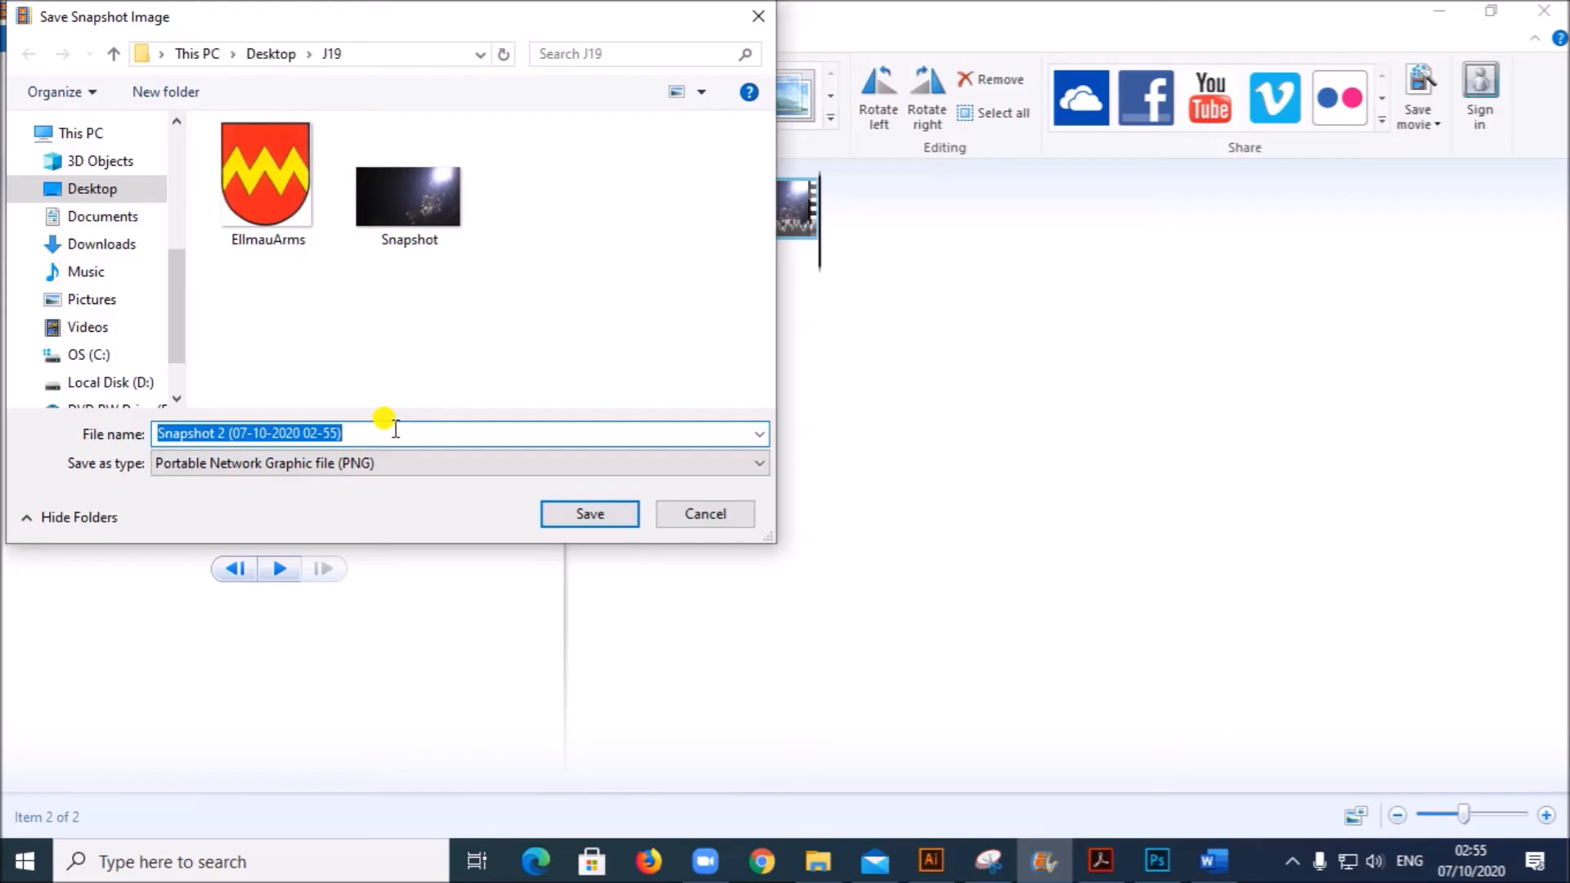
{"action": "type", "text": "Snapsh"}
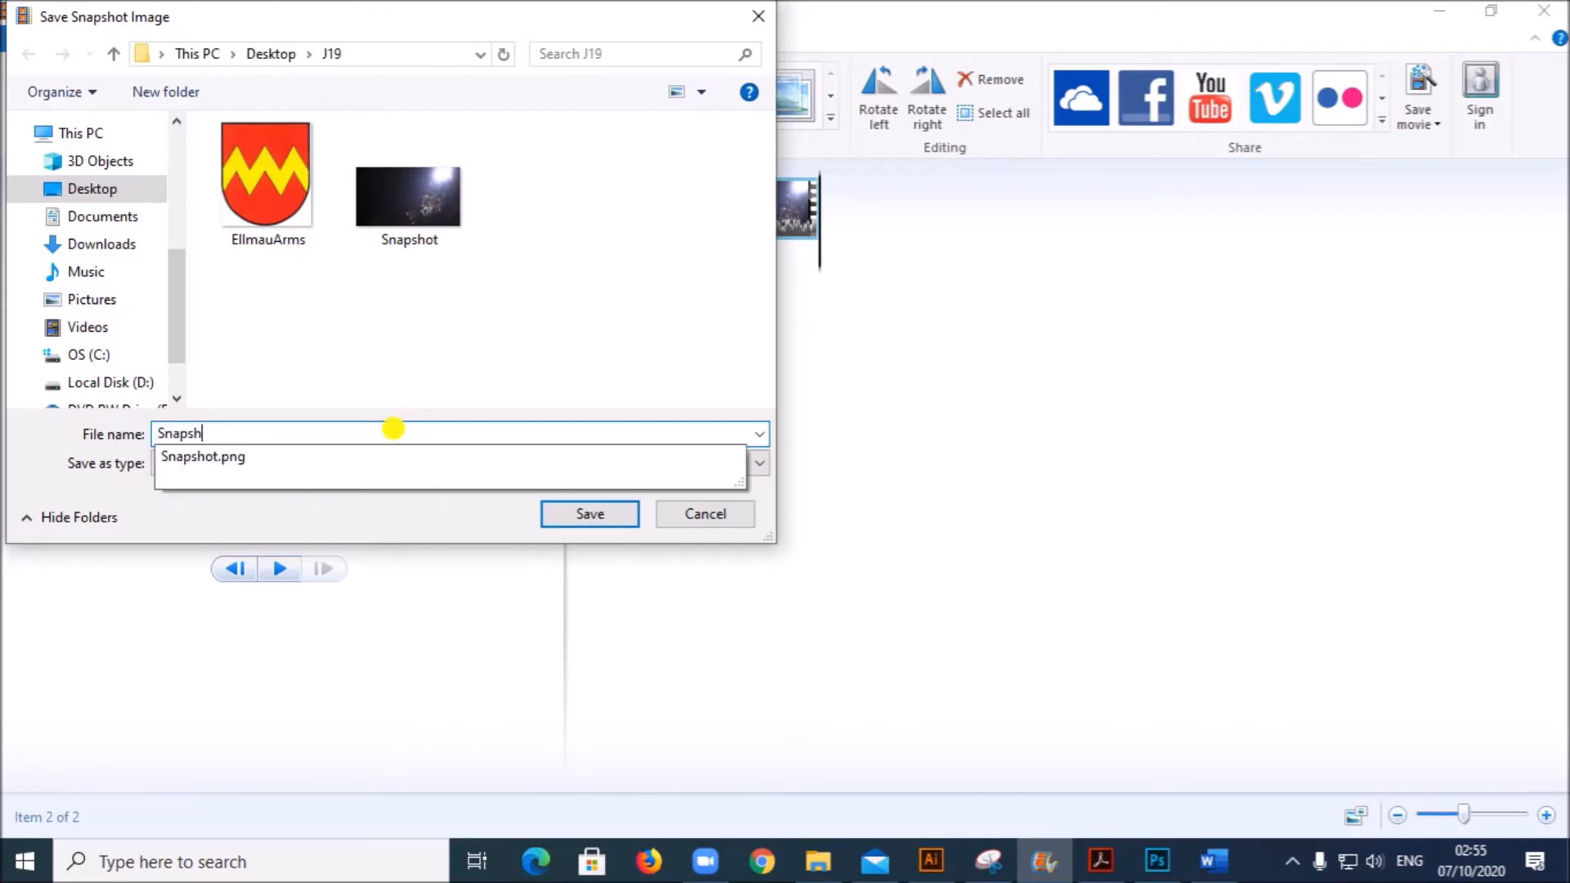
{"action": "type", "text": "ot2"}
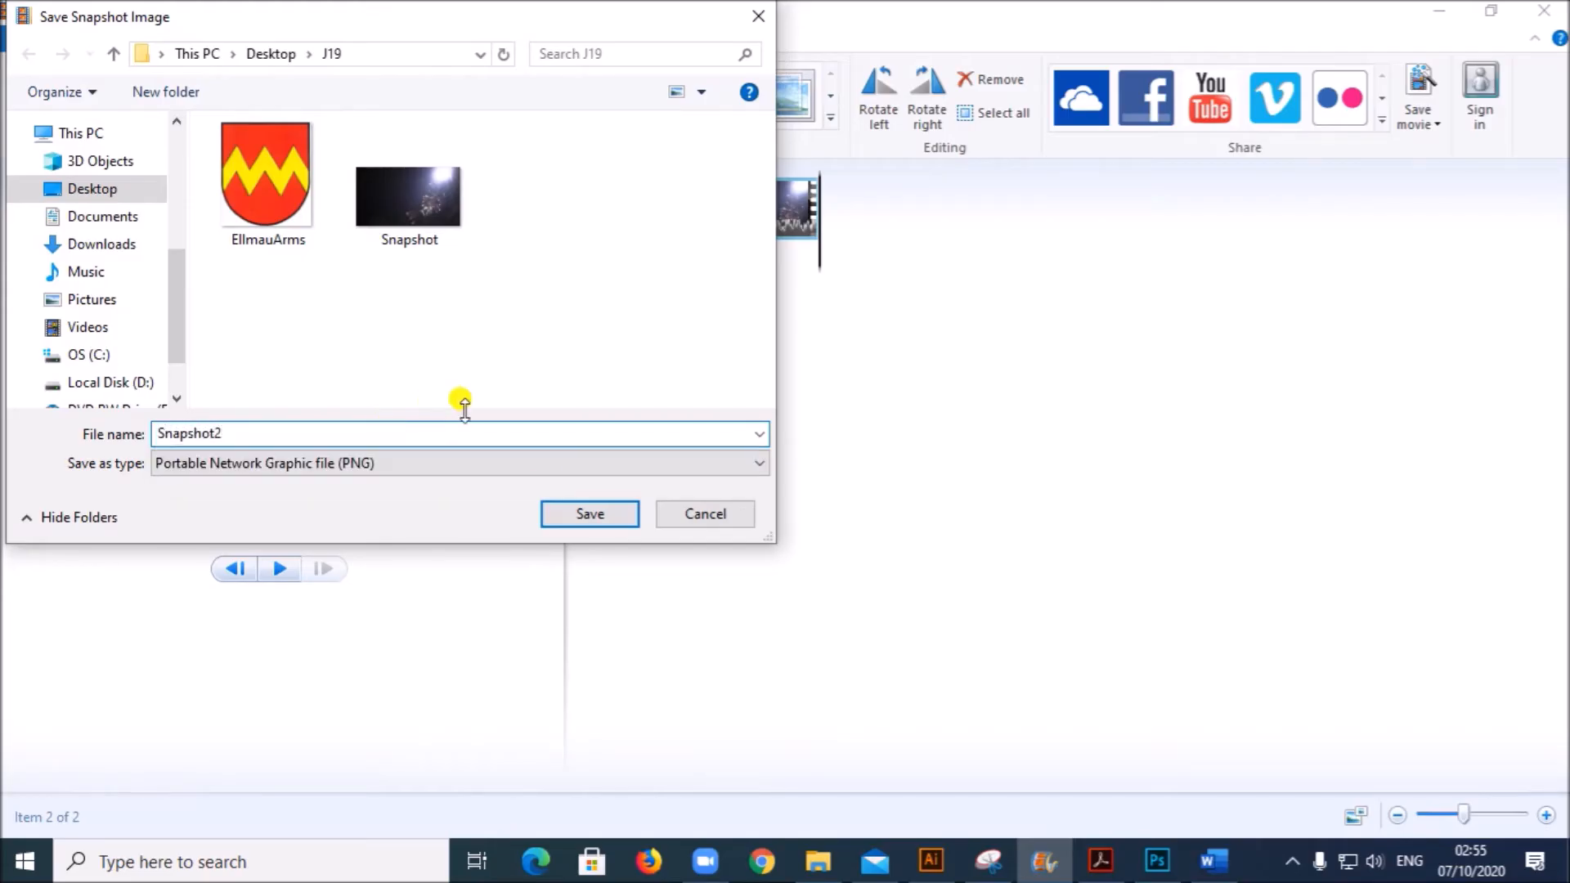
{"action": "left_click", "coordinate": [1101, 860]}
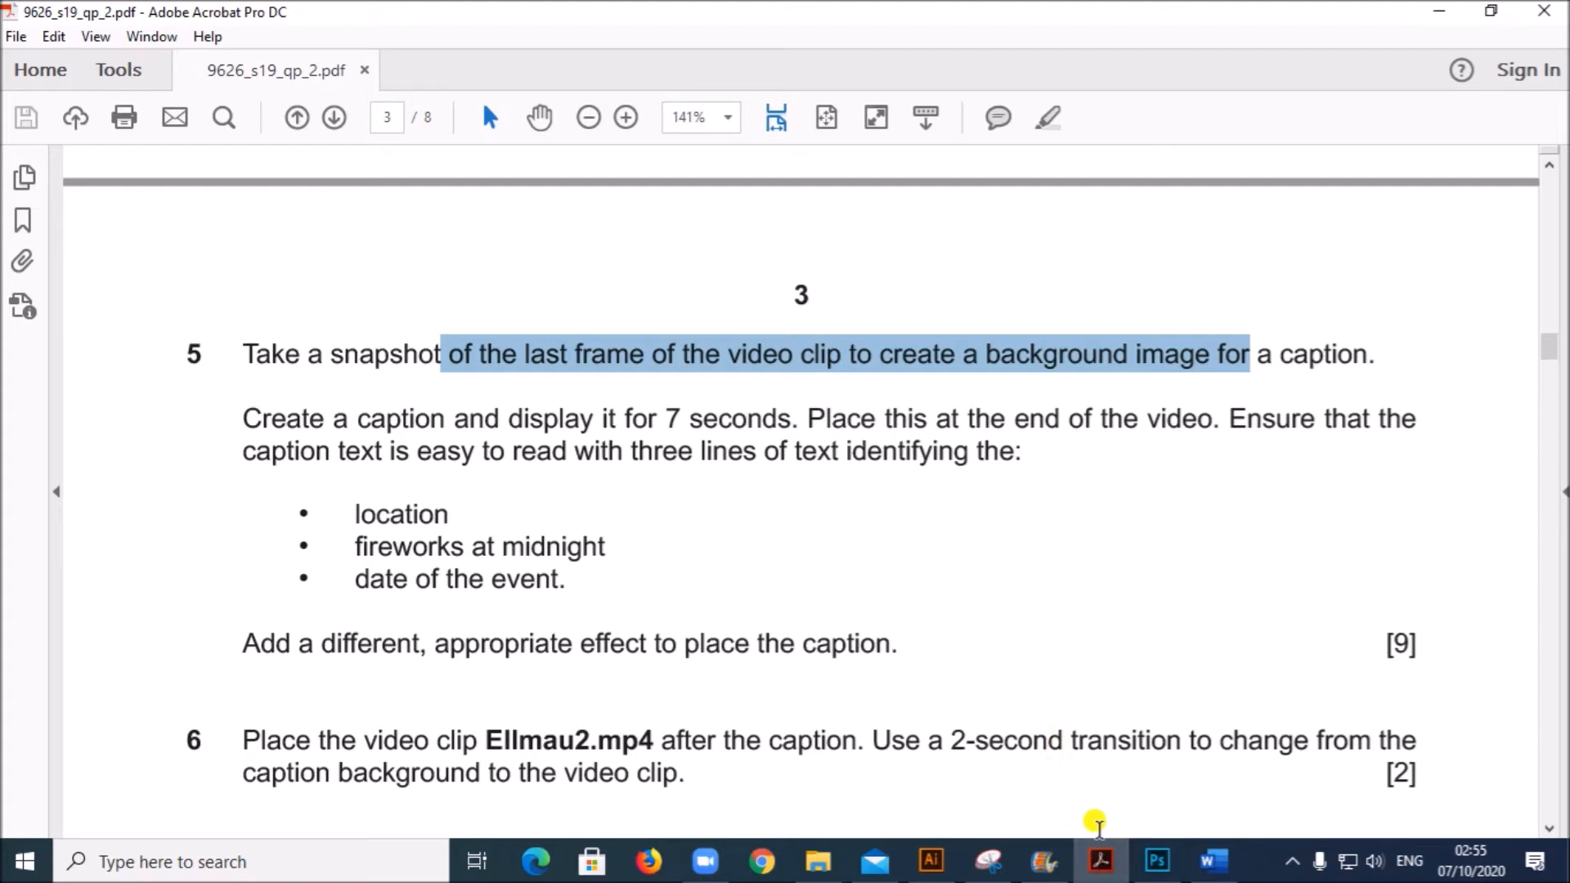
{"action": "left_click", "coordinate": [1044, 861]}
{"action": "left_click", "coordinate": [590, 514]}
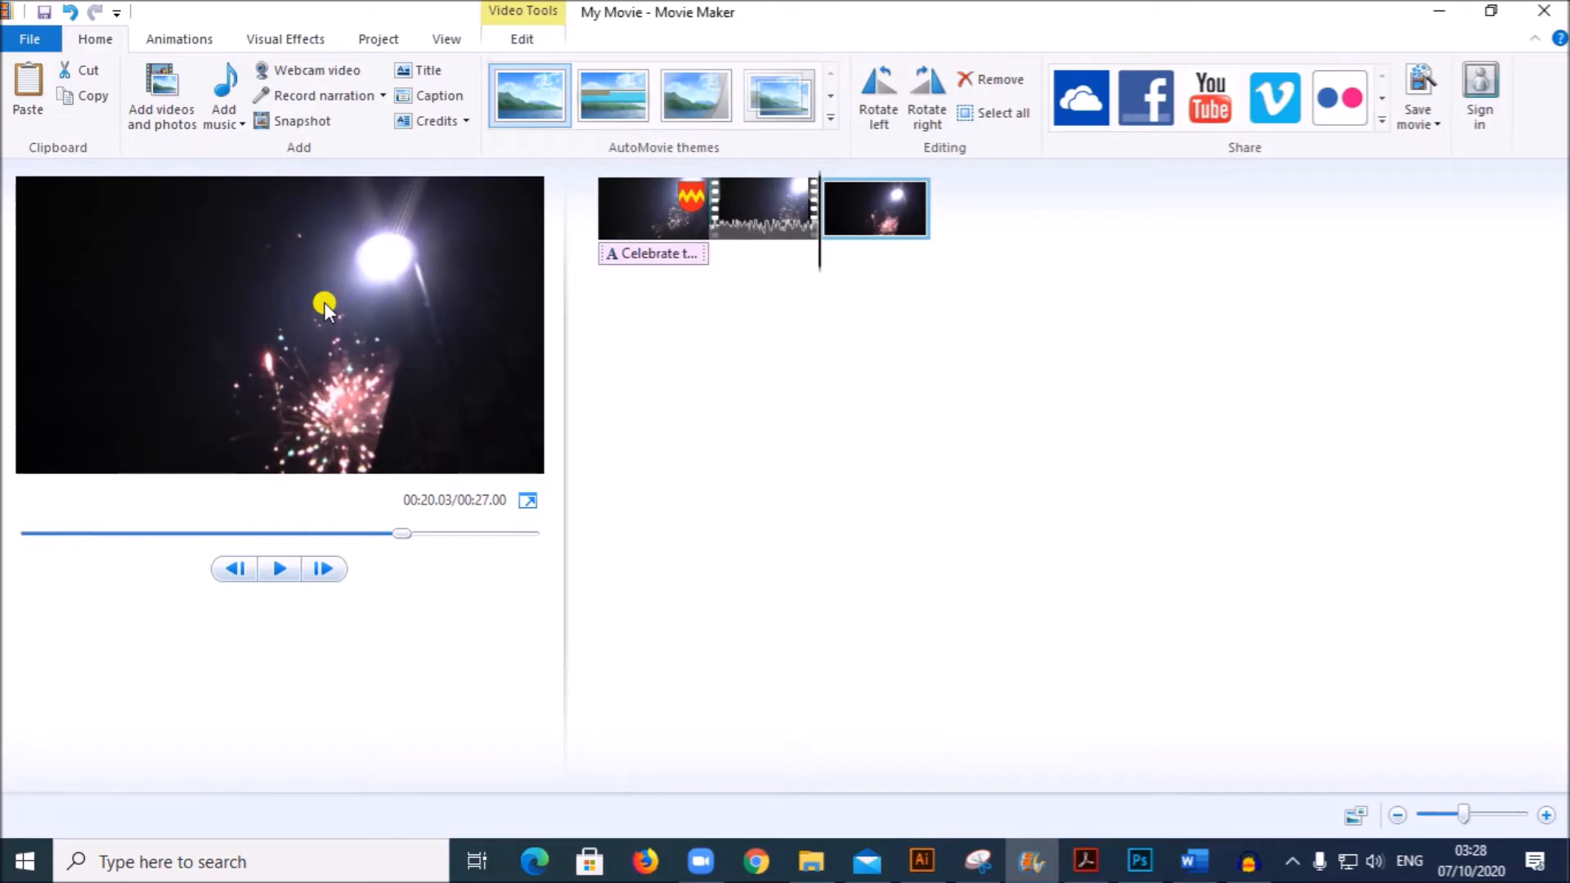
Add a caption to the snapshot clip, and review the three text lines that task 5 of the exam PDF requires for it
{"action": "left_click", "coordinate": [434, 96]}
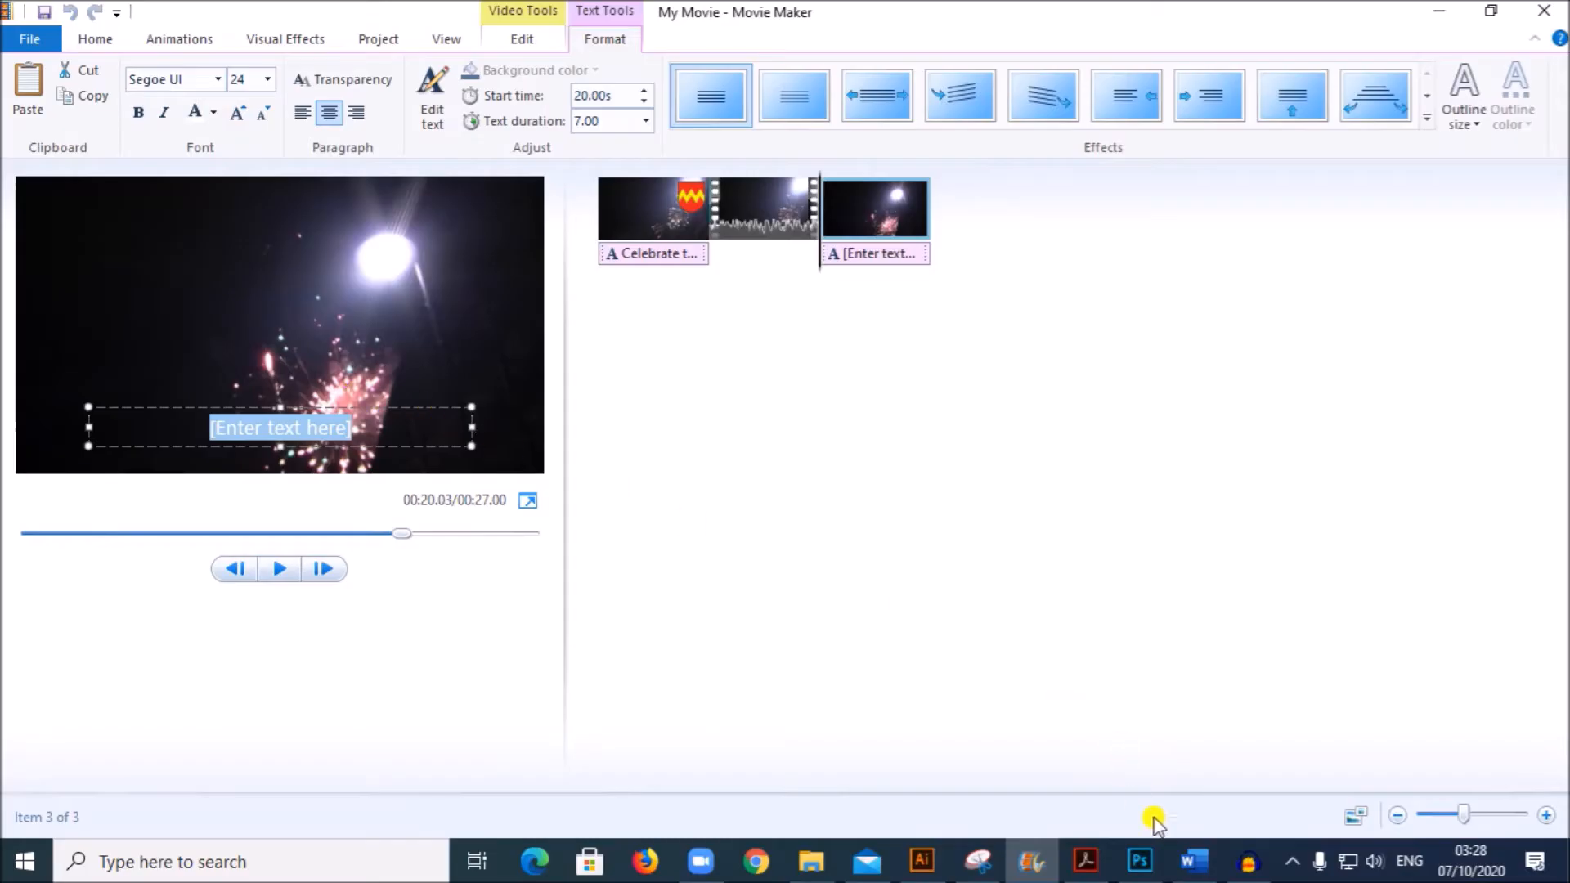
{"action": "left_click", "coordinate": [1087, 871]}
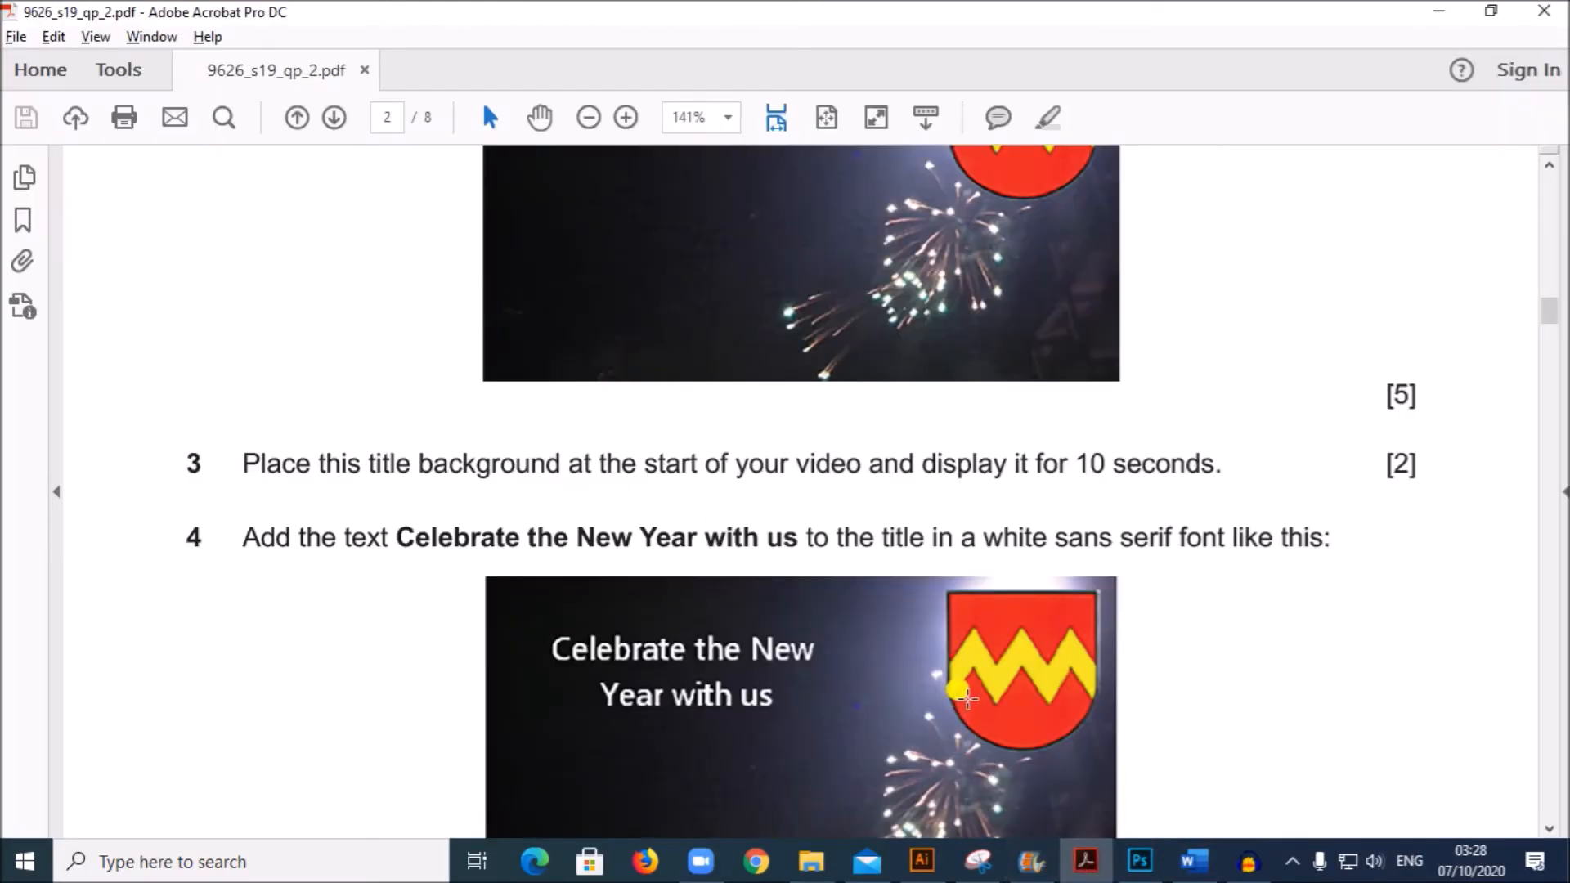
{"action": "scroll", "coordinate": [960, 691], "scroll_direction": "down", "scroll_amount": 10}
{"action": "scroll", "coordinate": [967, 696], "scroll_direction": "up", "scroll_amount": 3}
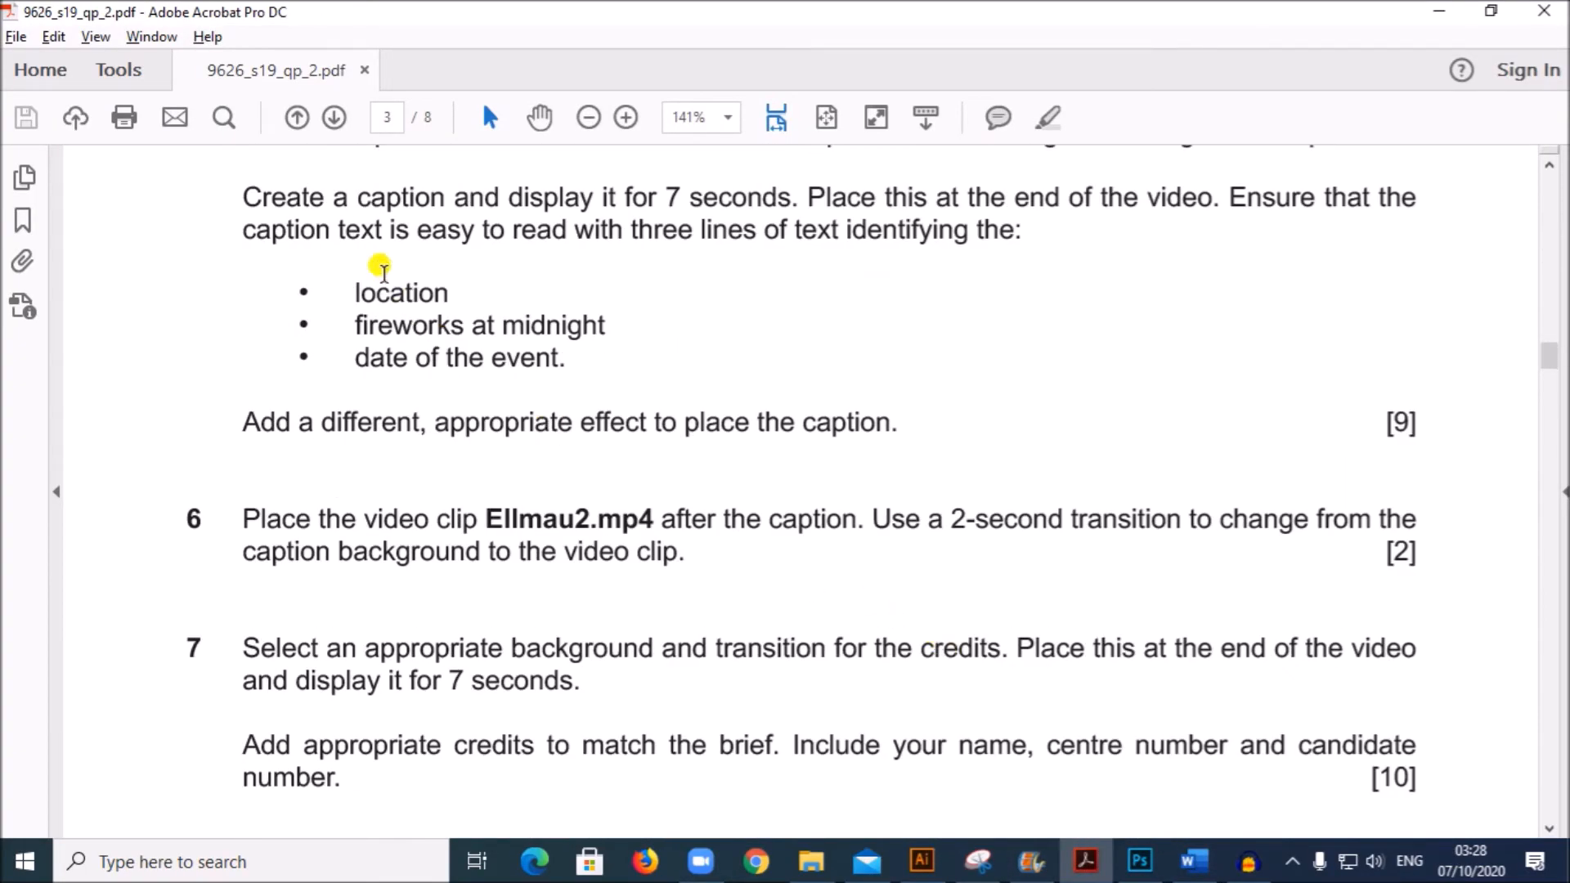
{"action": "left_click_drag", "start_coordinate": [357, 326], "coordinate": [605, 327]}
{"action": "left_click_drag", "start_coordinate": [357, 359], "coordinate": [501, 357]}
Copy the filming location "Ellmau, Austria" from the exam paper's introduction and switch back to Movie Maker
{"action": "scroll", "coordinate": [636, 415], "scroll_direction": "up", "scroll_amount": 20}
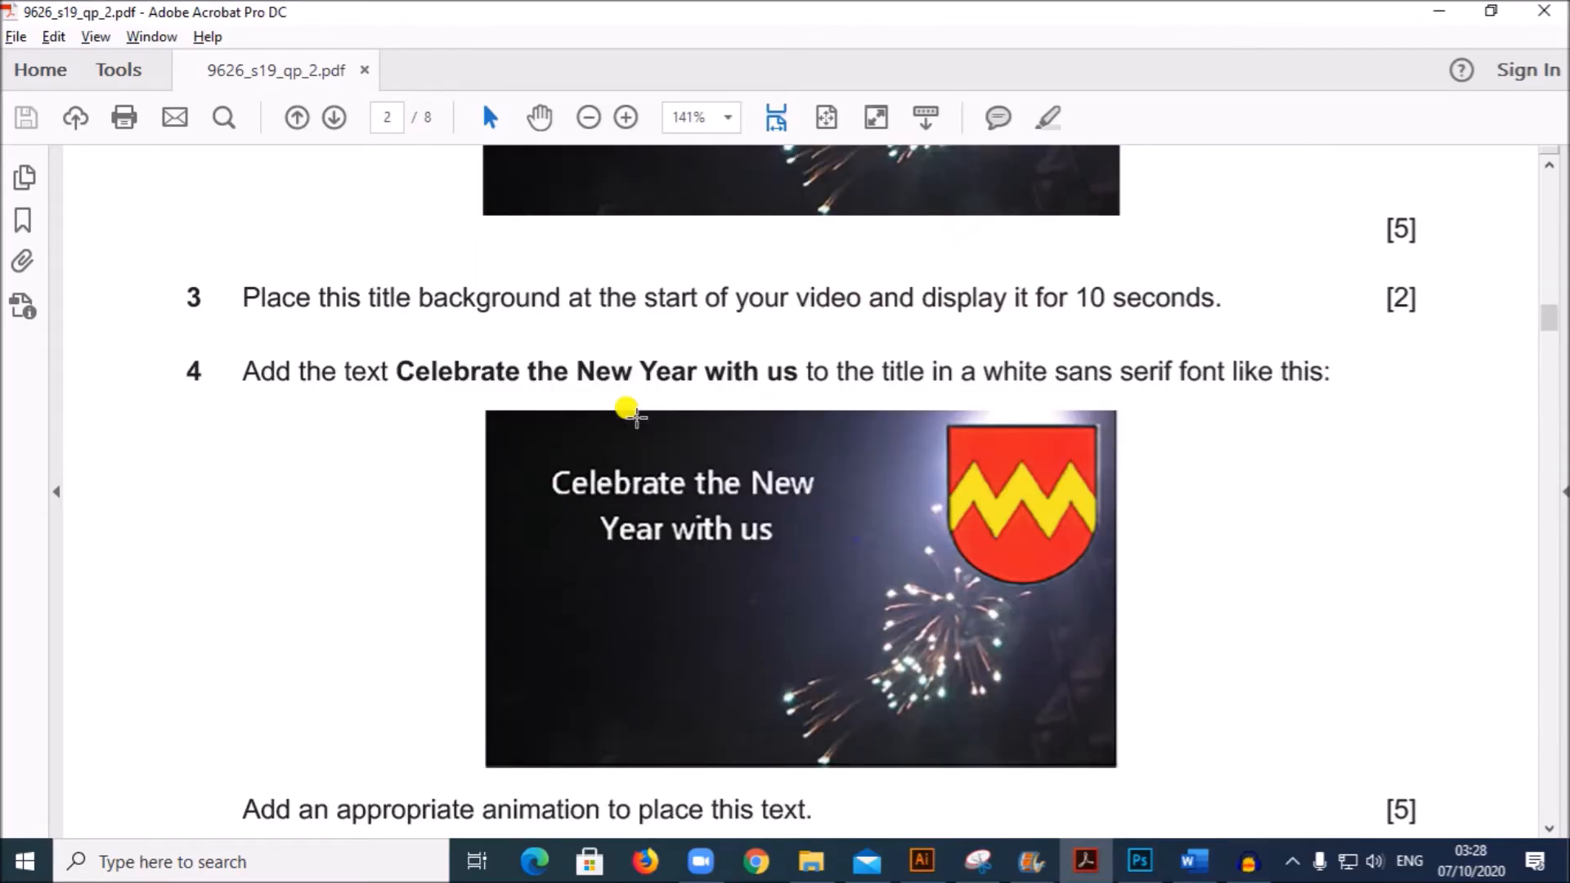
{"action": "scroll", "coordinate": [635, 414], "scroll_direction": "up", "scroll_amount": 13}
{"action": "scroll", "coordinate": [635, 414], "scroll_direction": "down", "scroll_amount": 9}
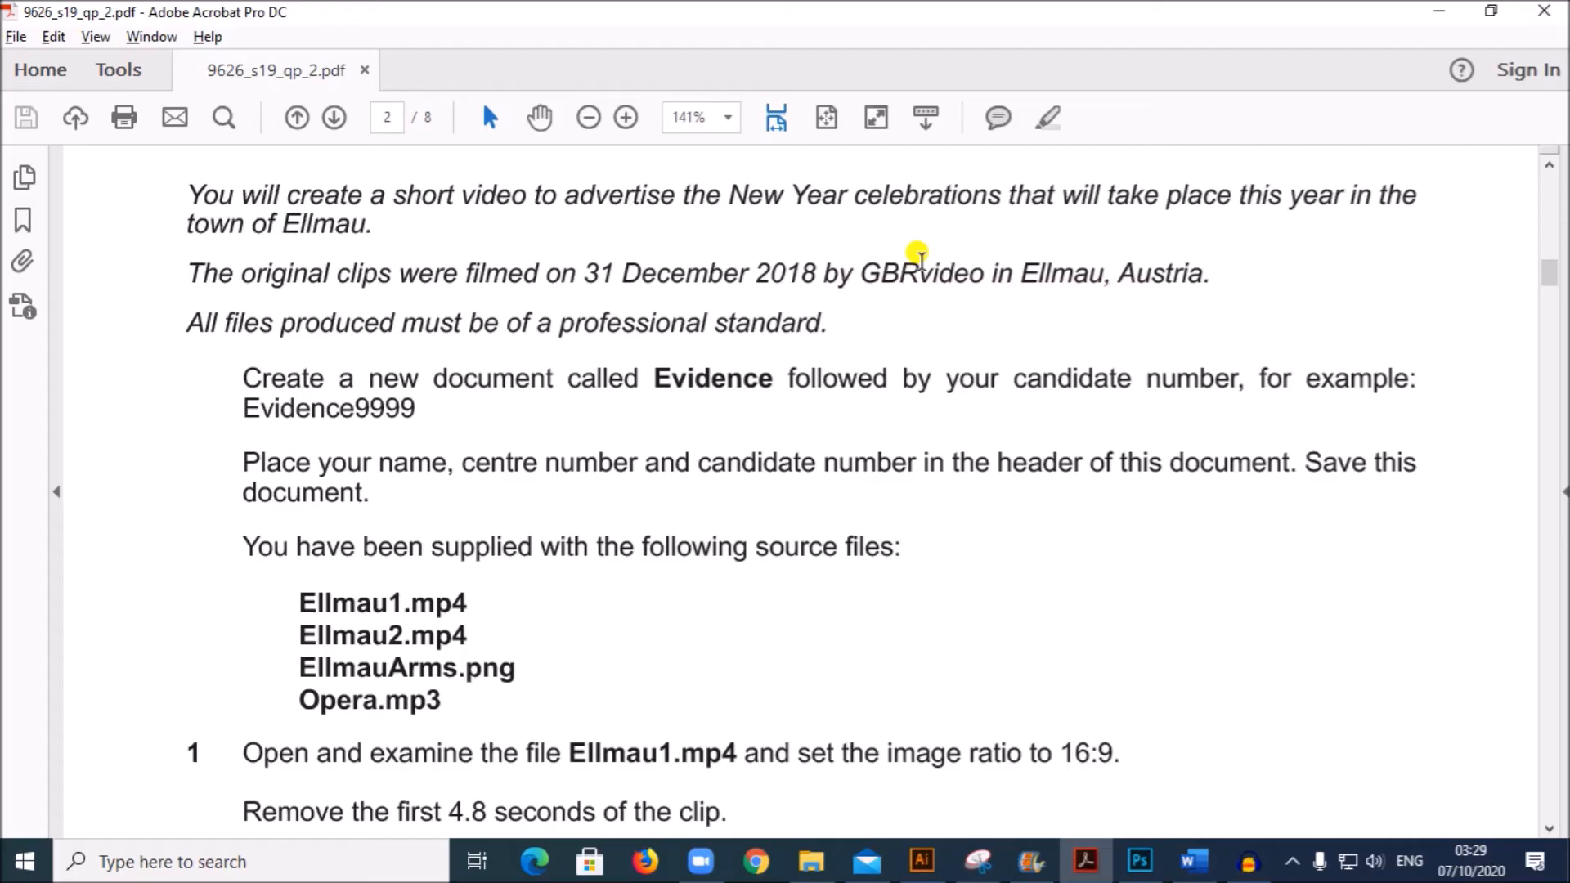
{"action": "left_click_drag", "start_coordinate": [1023, 272], "coordinate": [1172, 272]}
{"action": "key", "text": "ctrl+c"}
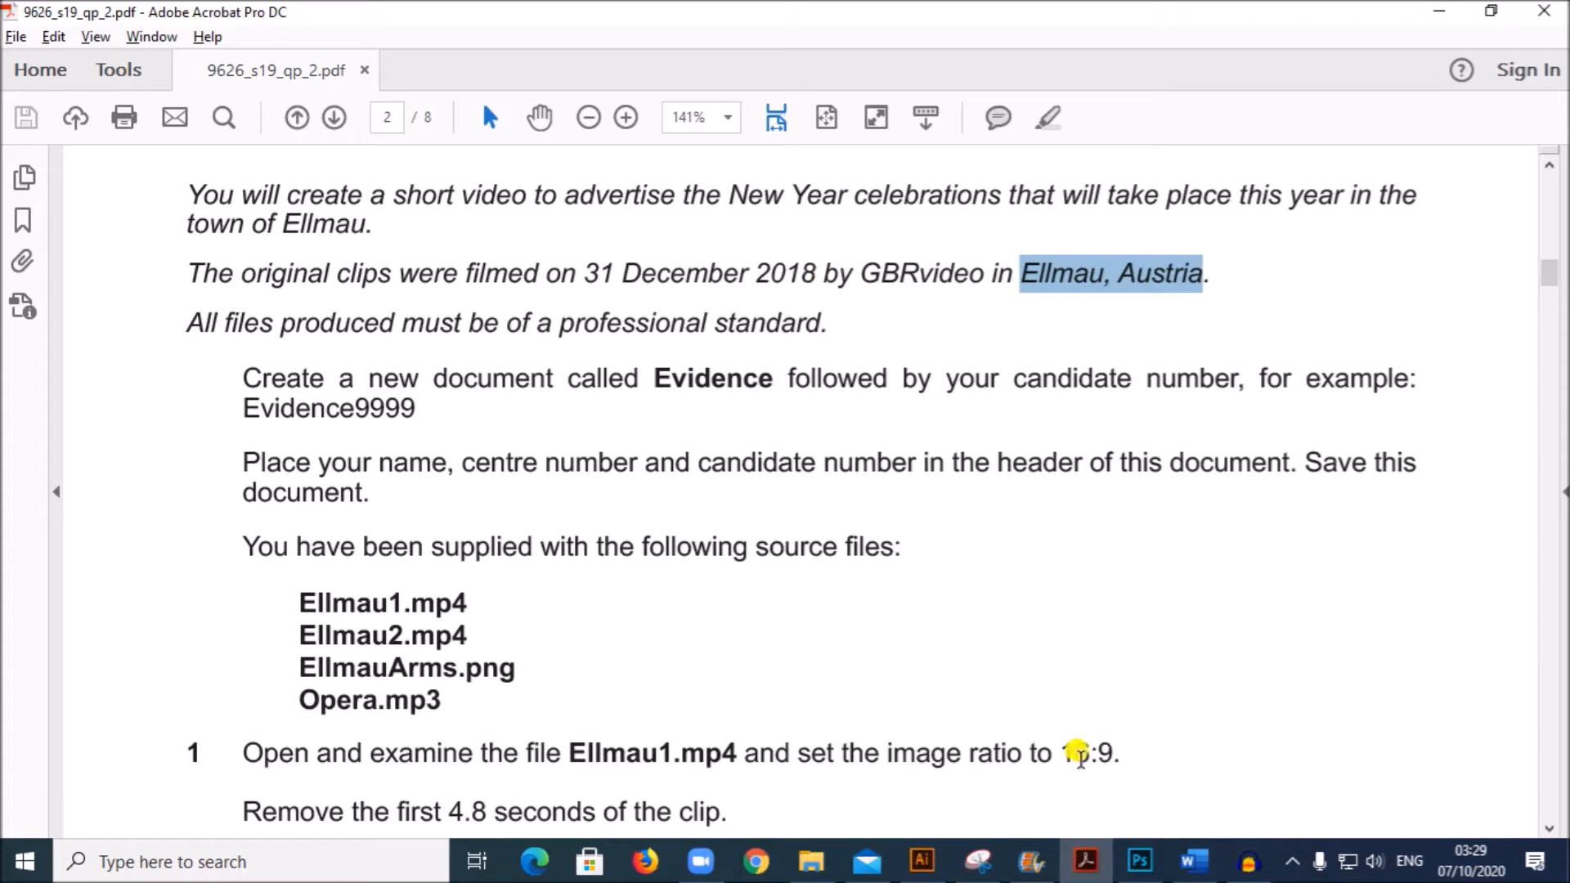
{"action": "mouse_move", "coordinate": [1030, 859]}
{"action": "left_click", "coordinate": [929, 756]}
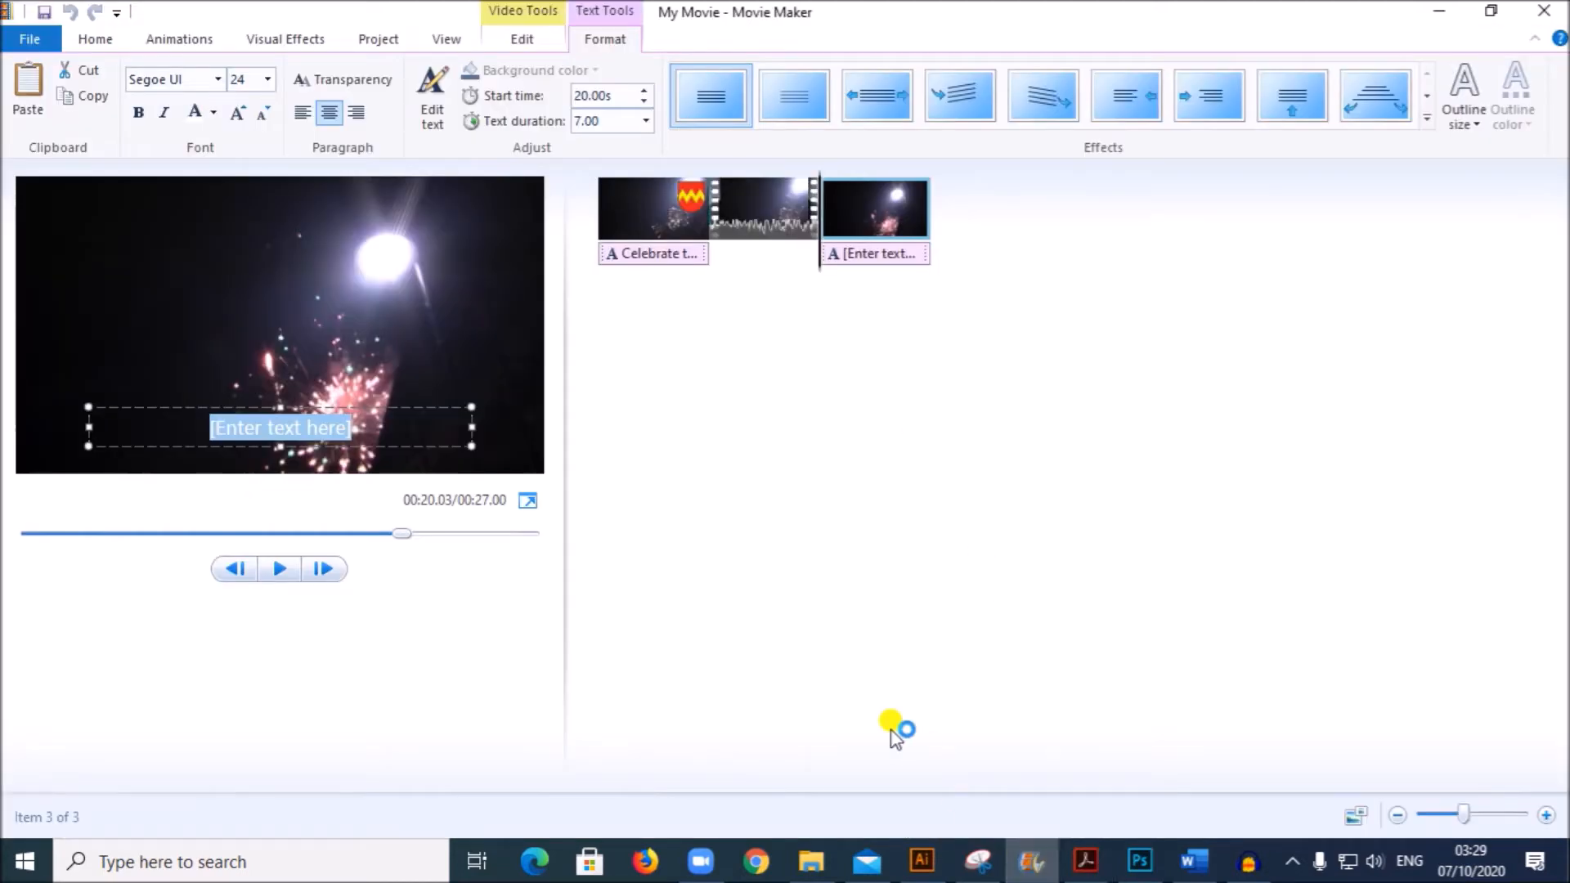
Enter the caption lines "Ellmau, Austria", "Fireworks in the midnight" and "31 December 2018", and fit the caption box into the frame's lower-left corner
{"action": "key", "text": "ctrl+v"}
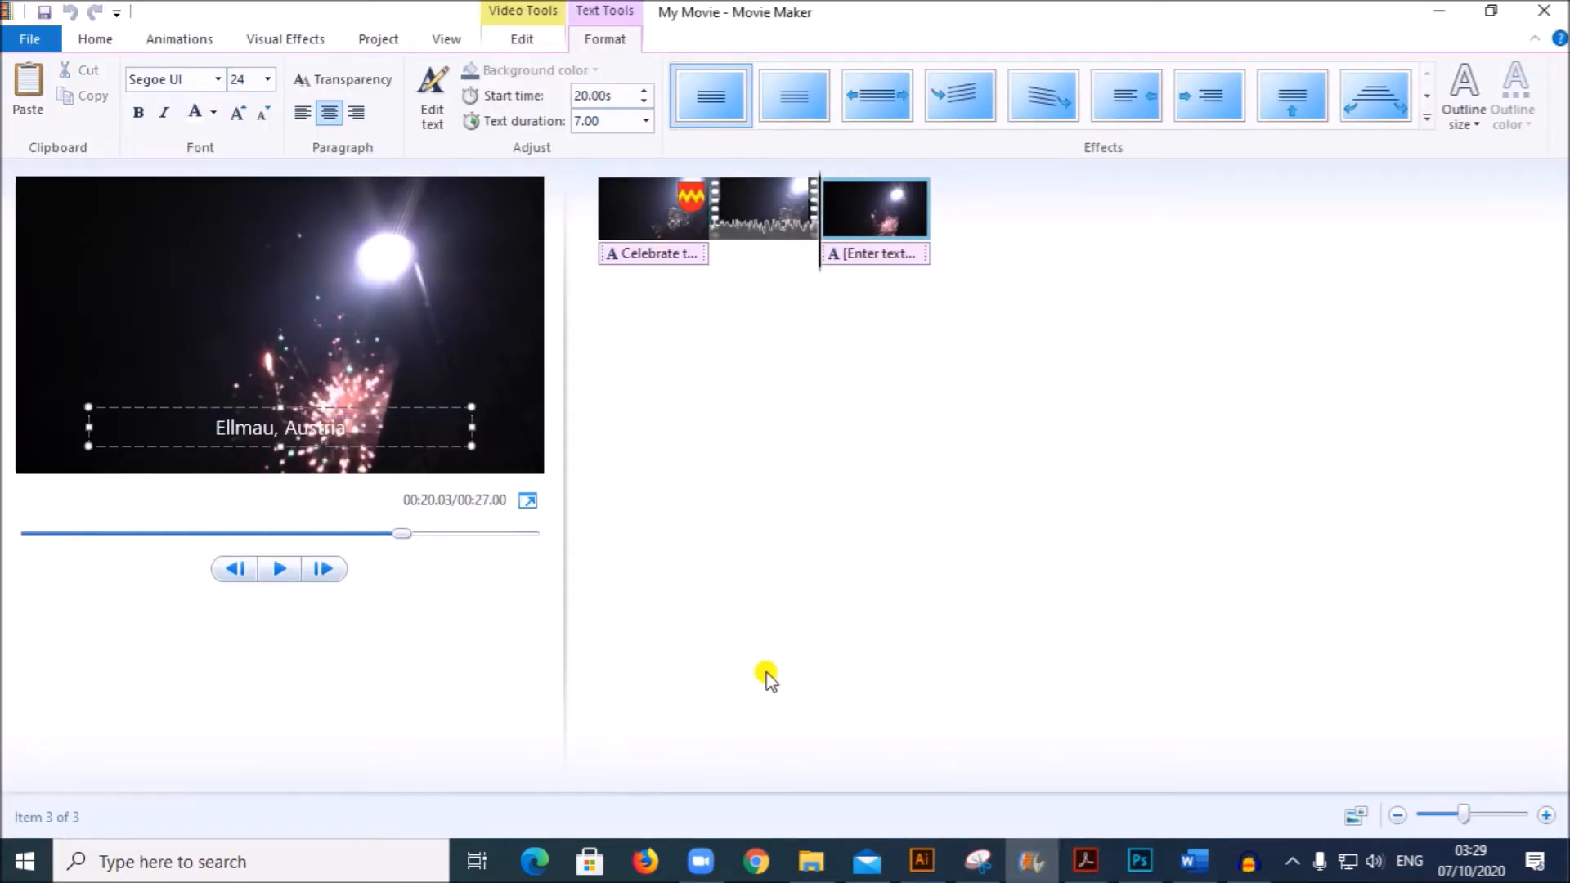
{"action": "key", "text": "Return"}
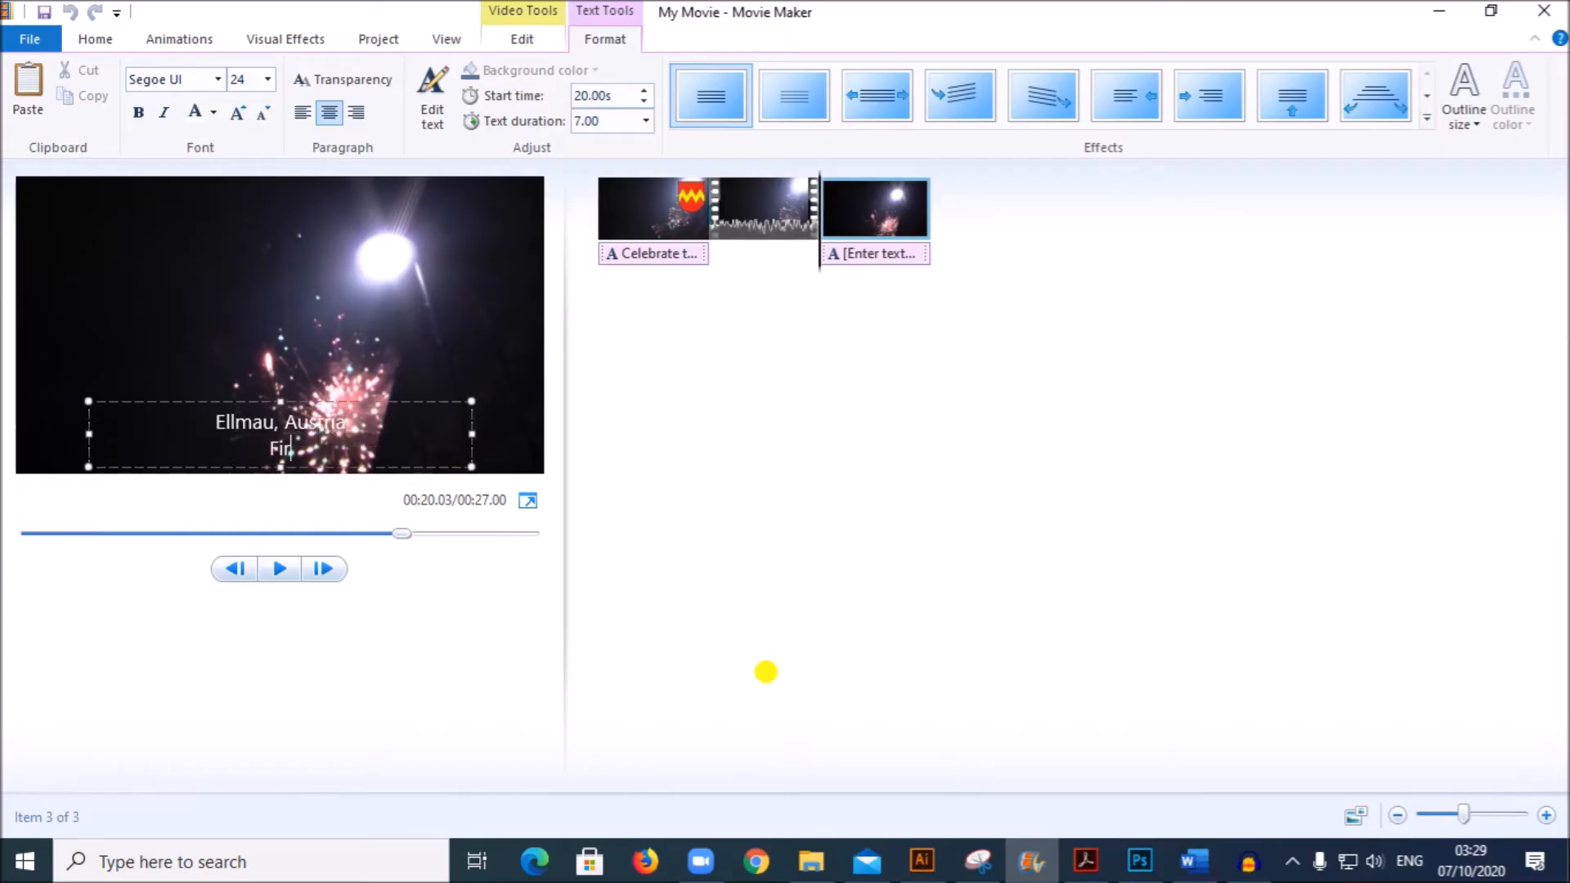
{"action": "type", "text": "Fireworks in the midnight"}
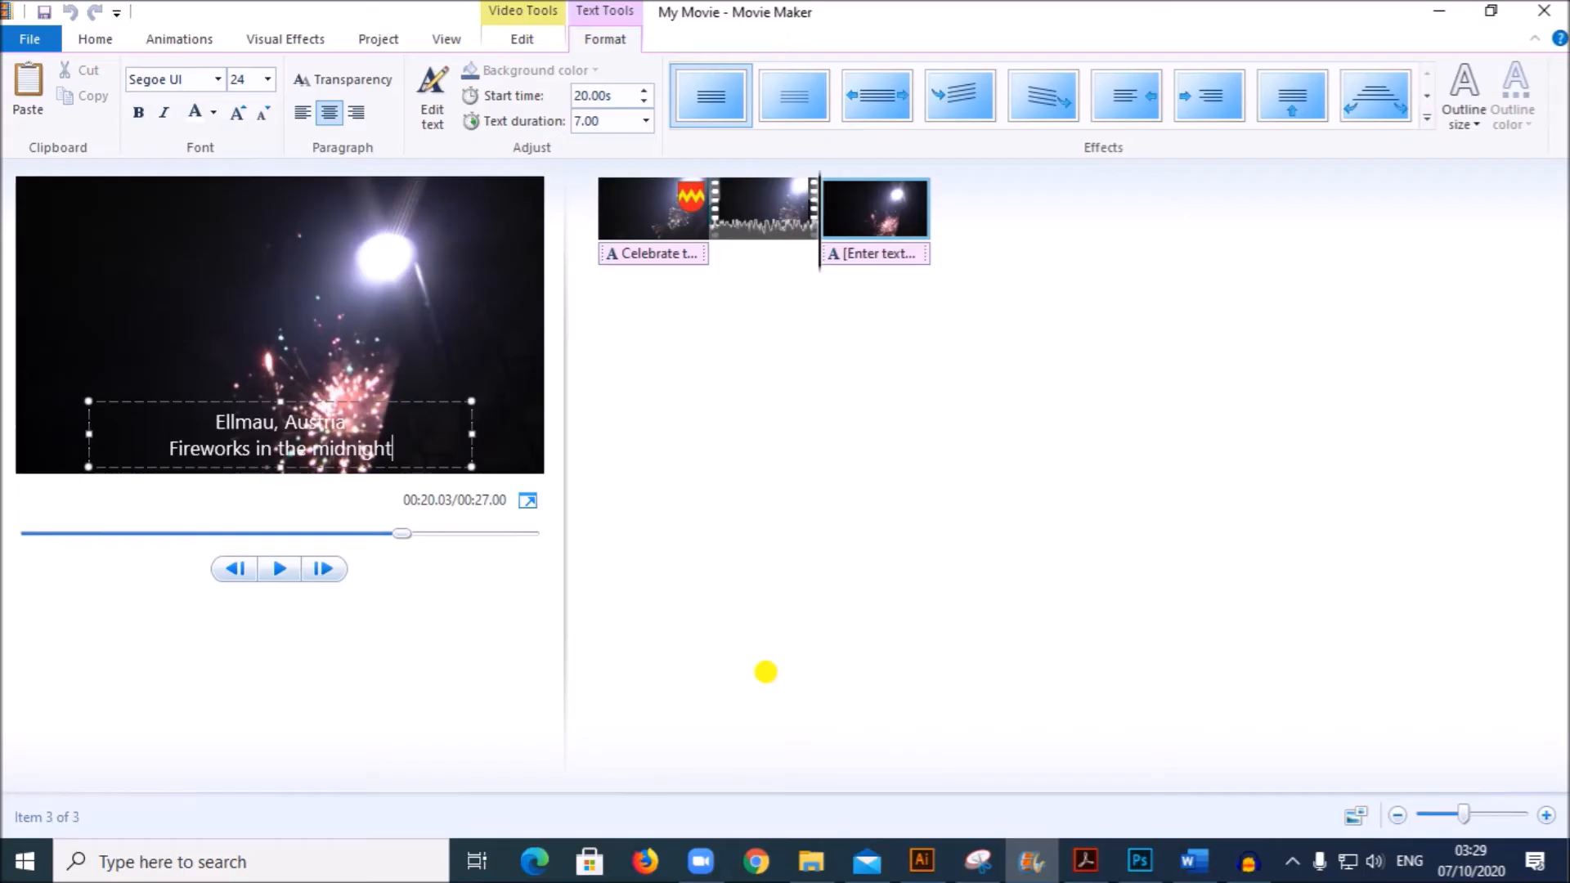
{"action": "key", "text": "Return"}
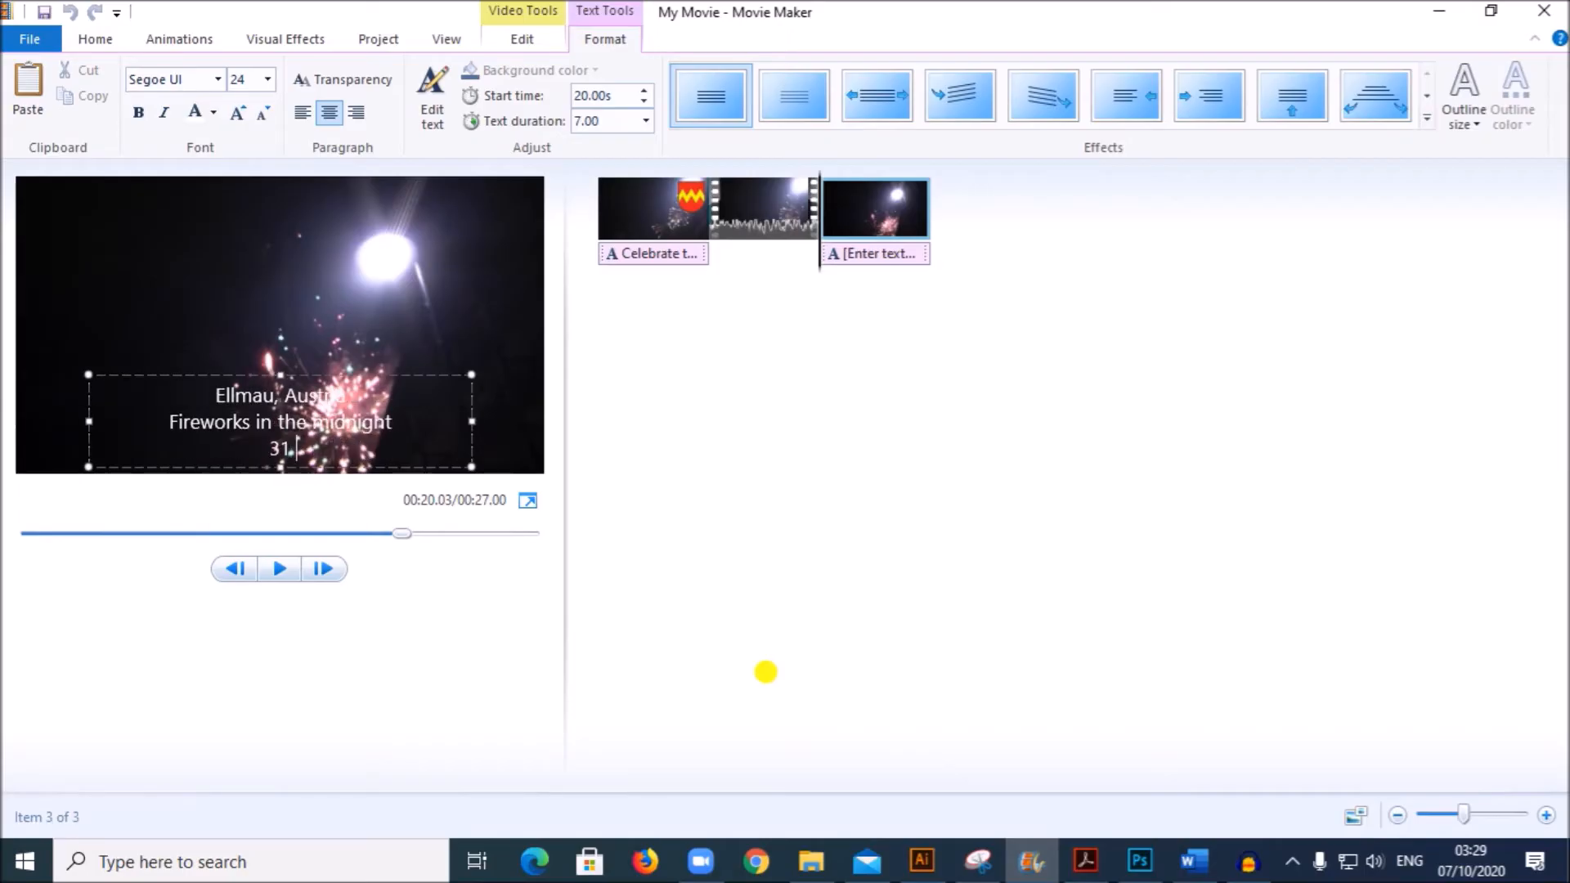
{"action": "type", "text": "31 December 2018"}
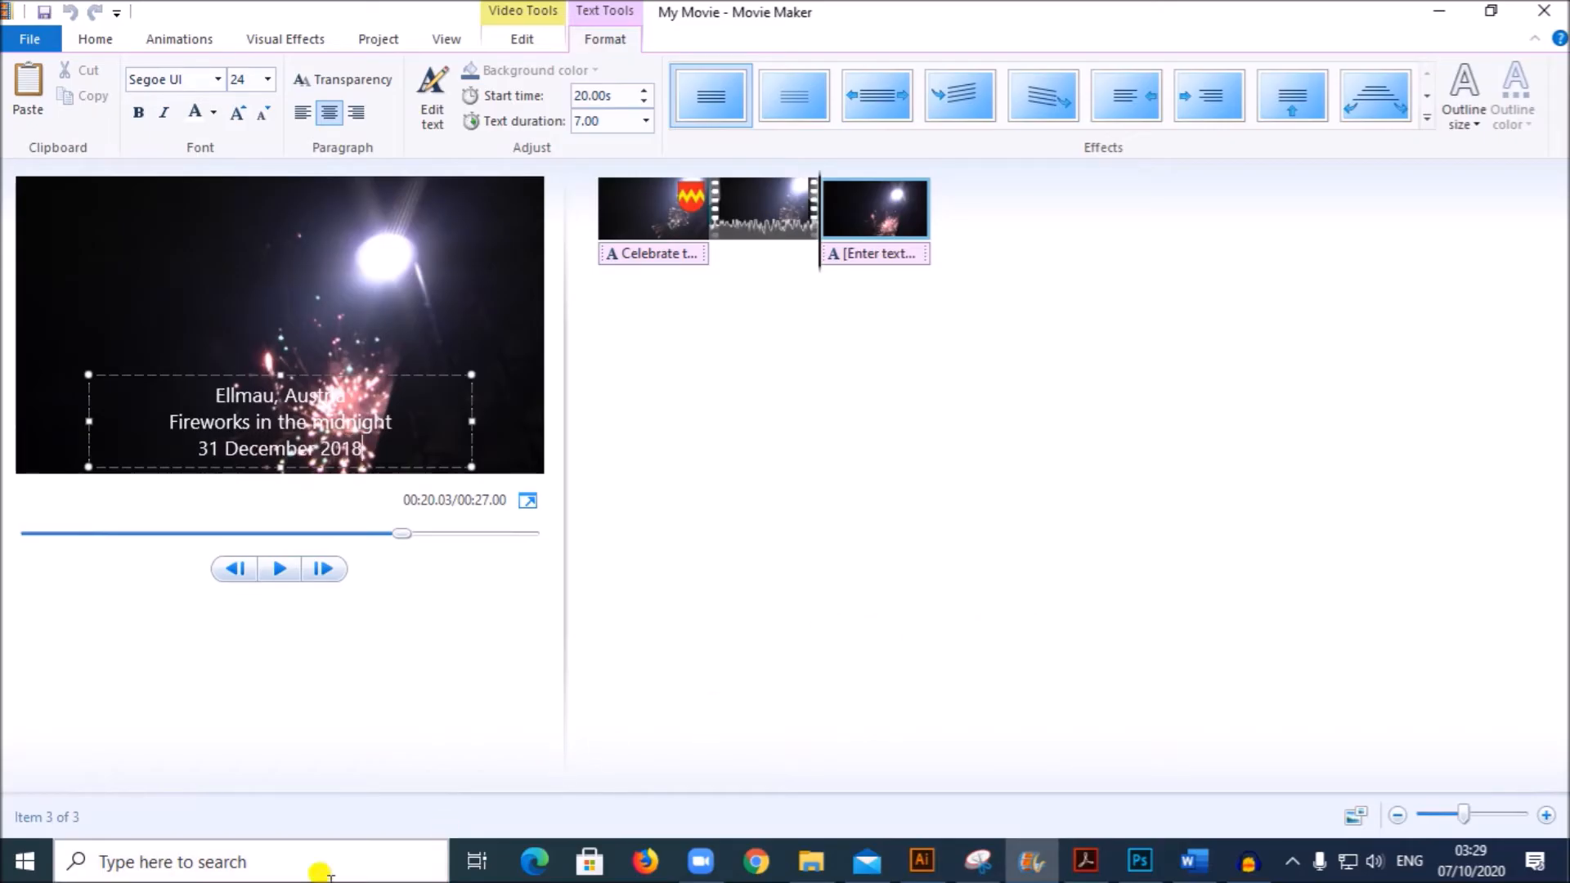
{"action": "left_click_drag", "start_coordinate": [389, 367], "coordinate": [287, 358]}
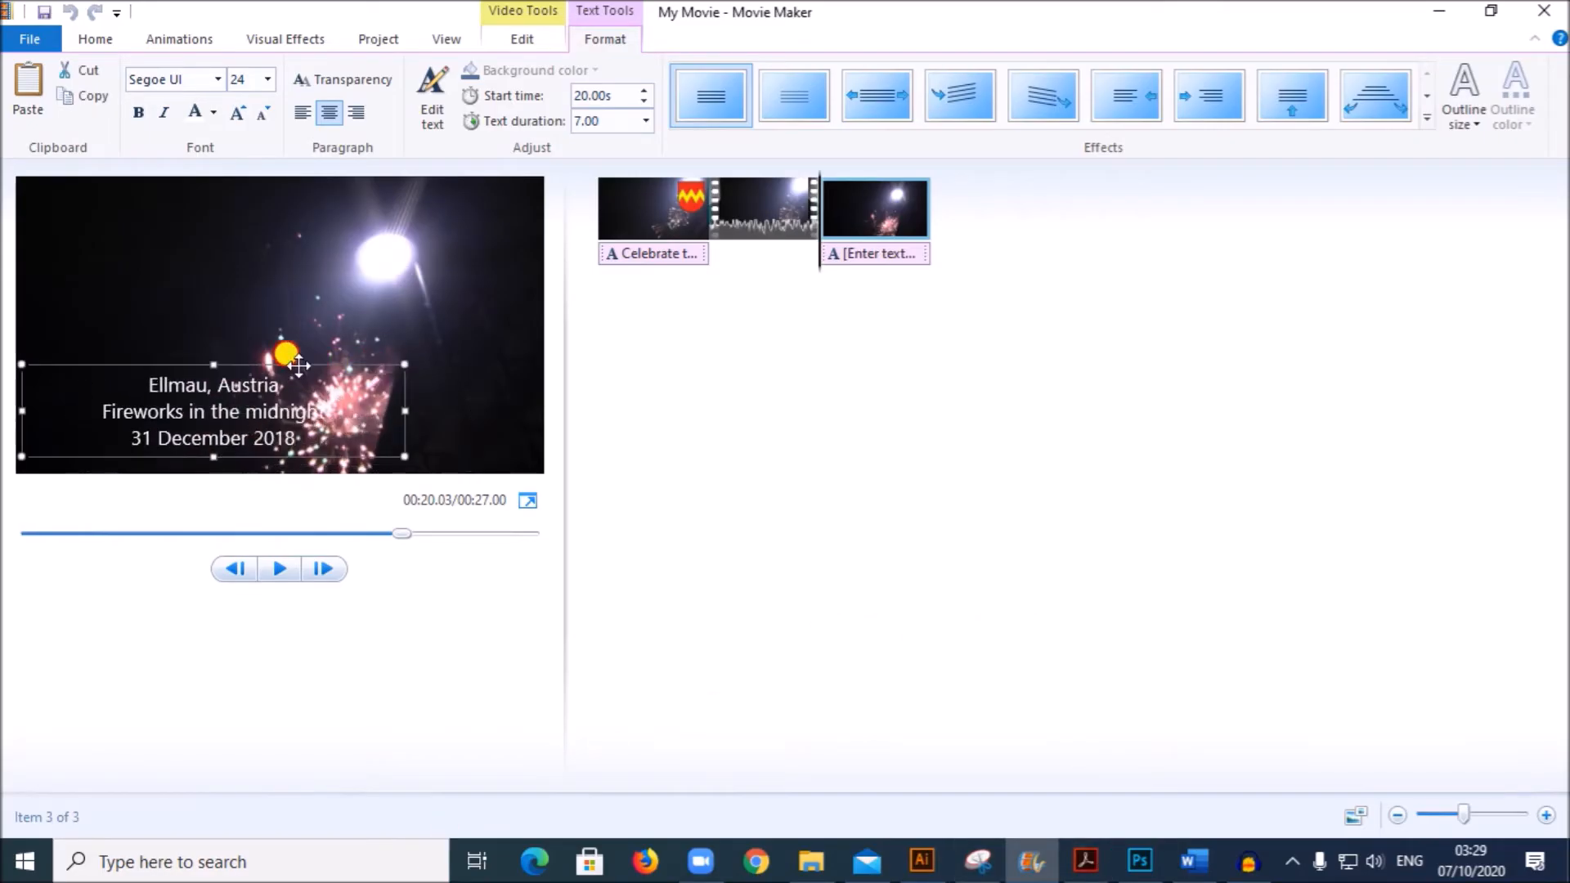
{"action": "left_click_drag", "start_coordinate": [398, 422], "coordinate": [258, 443]}
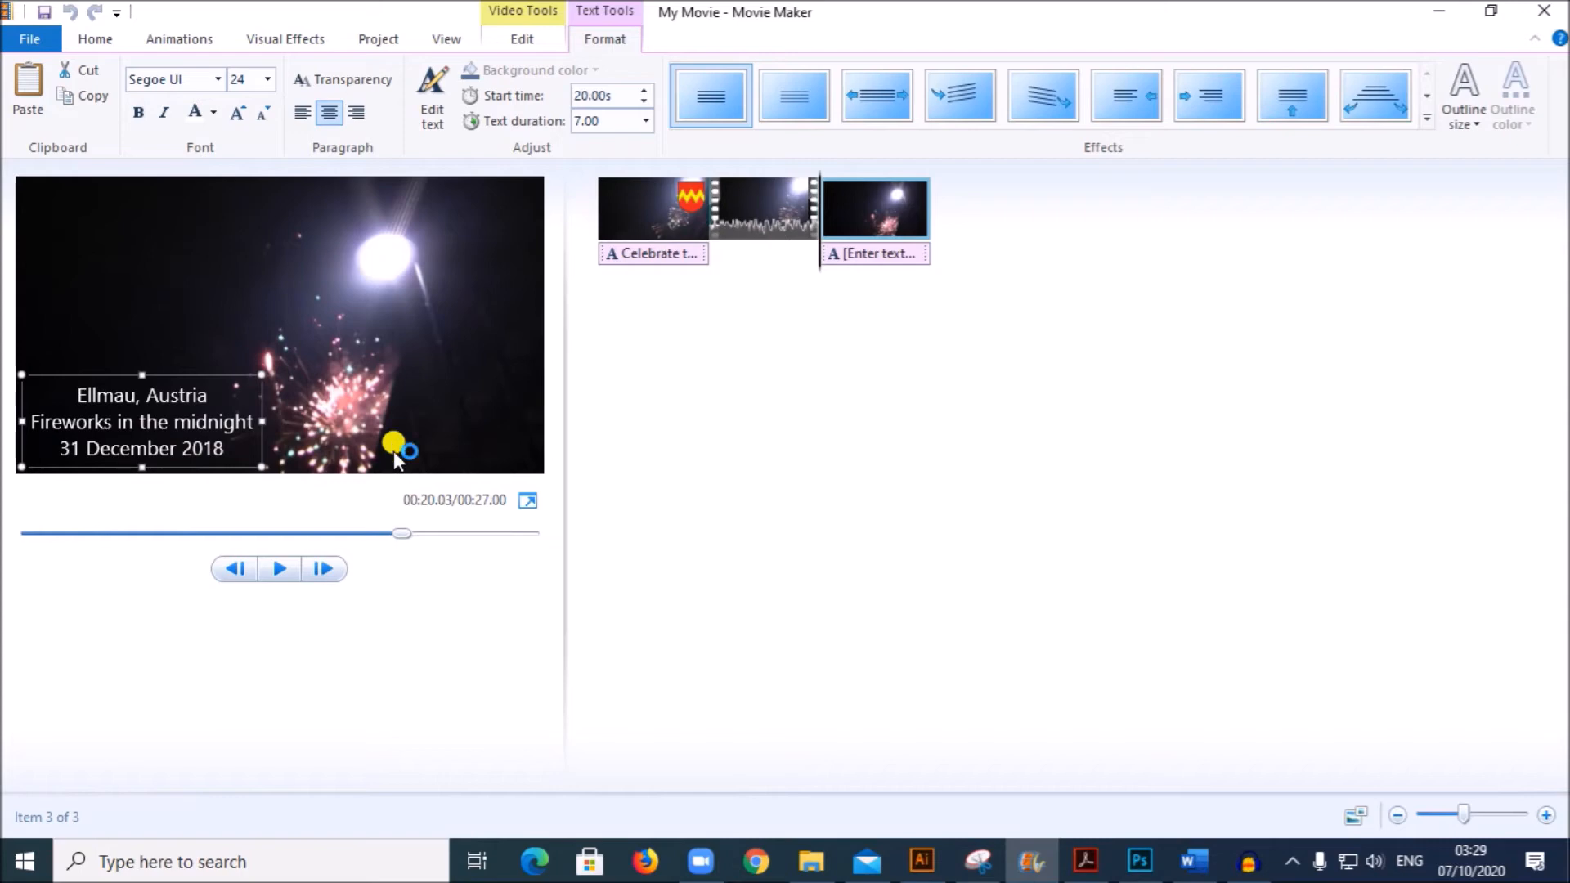
Recheck the effect requirement of task 5 in the exam PDF, and give the caption the effect that moves its text in from the left
{"action": "left_click", "coordinate": [1079, 861]}
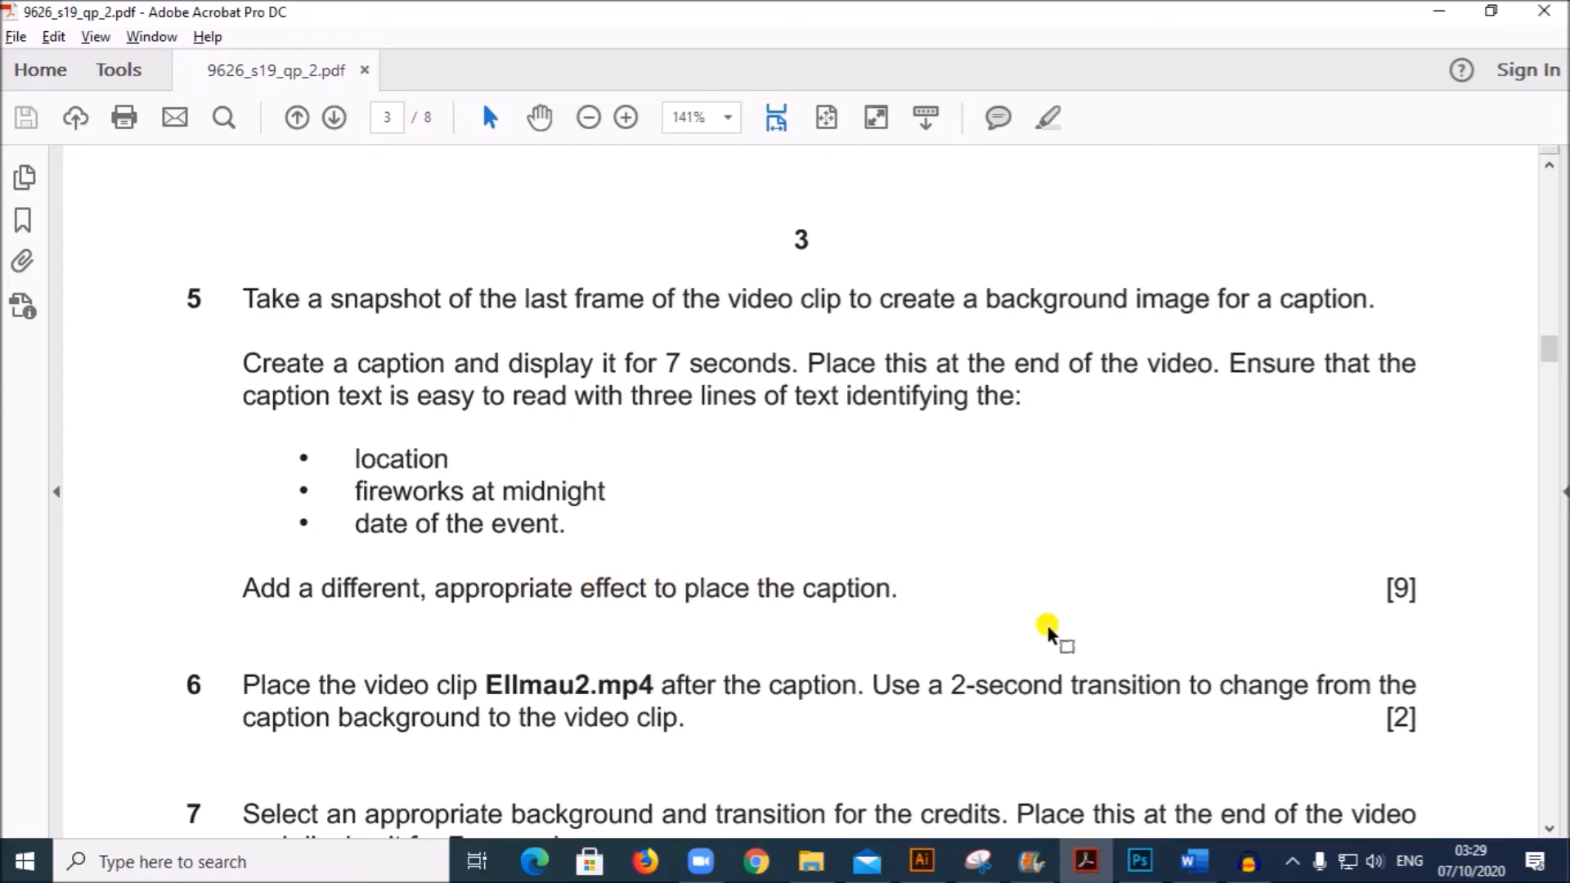
{"action": "left_click", "coordinate": [1033, 862]}
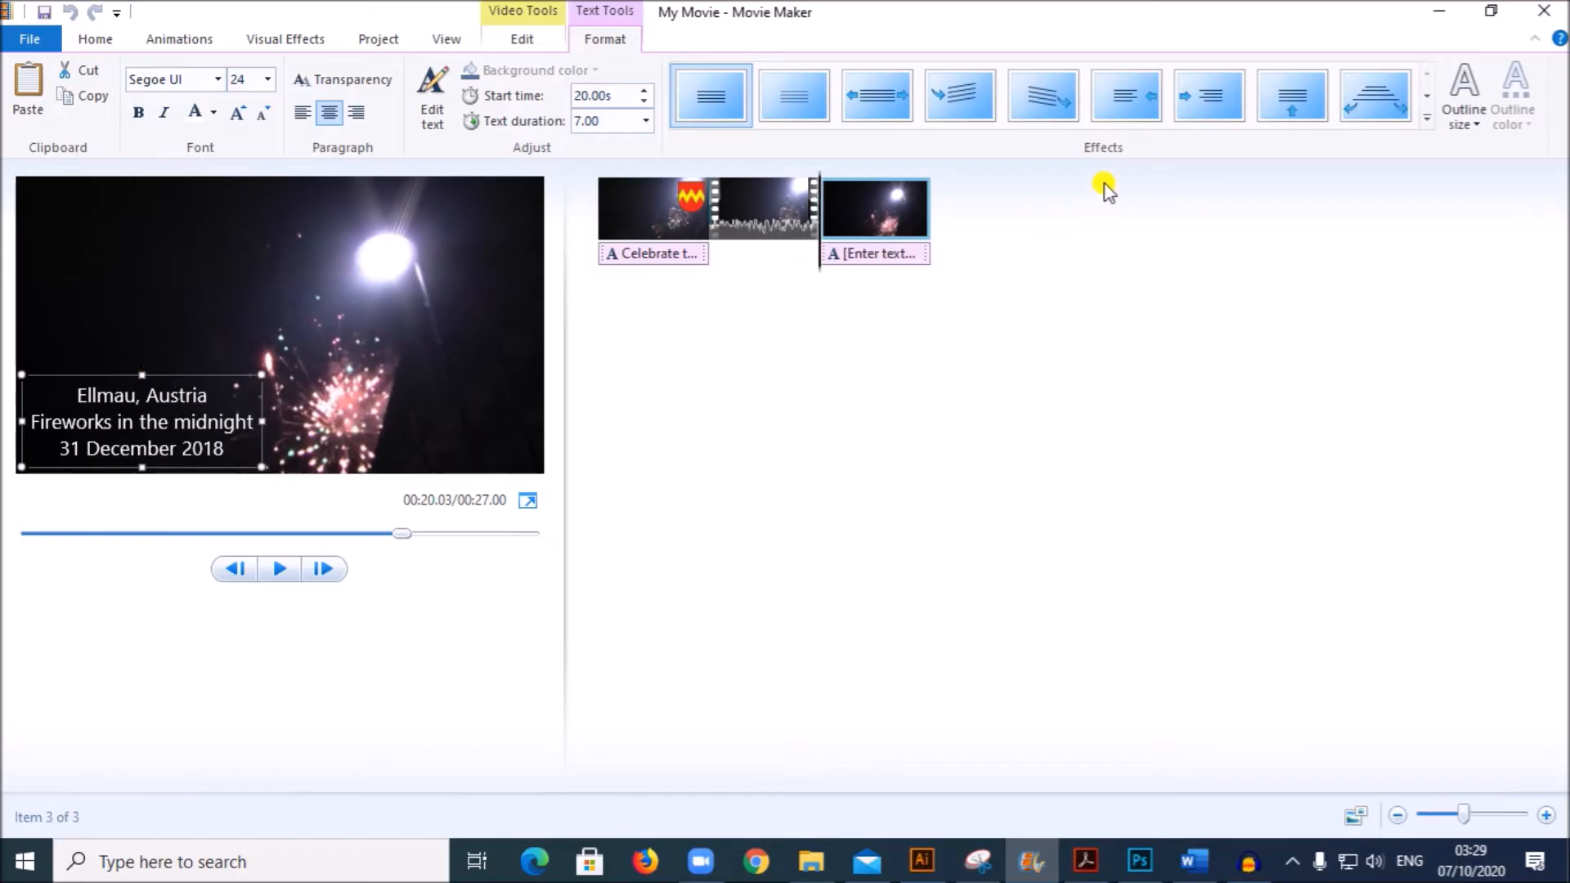
{"action": "left_click", "coordinate": [1199, 102]}
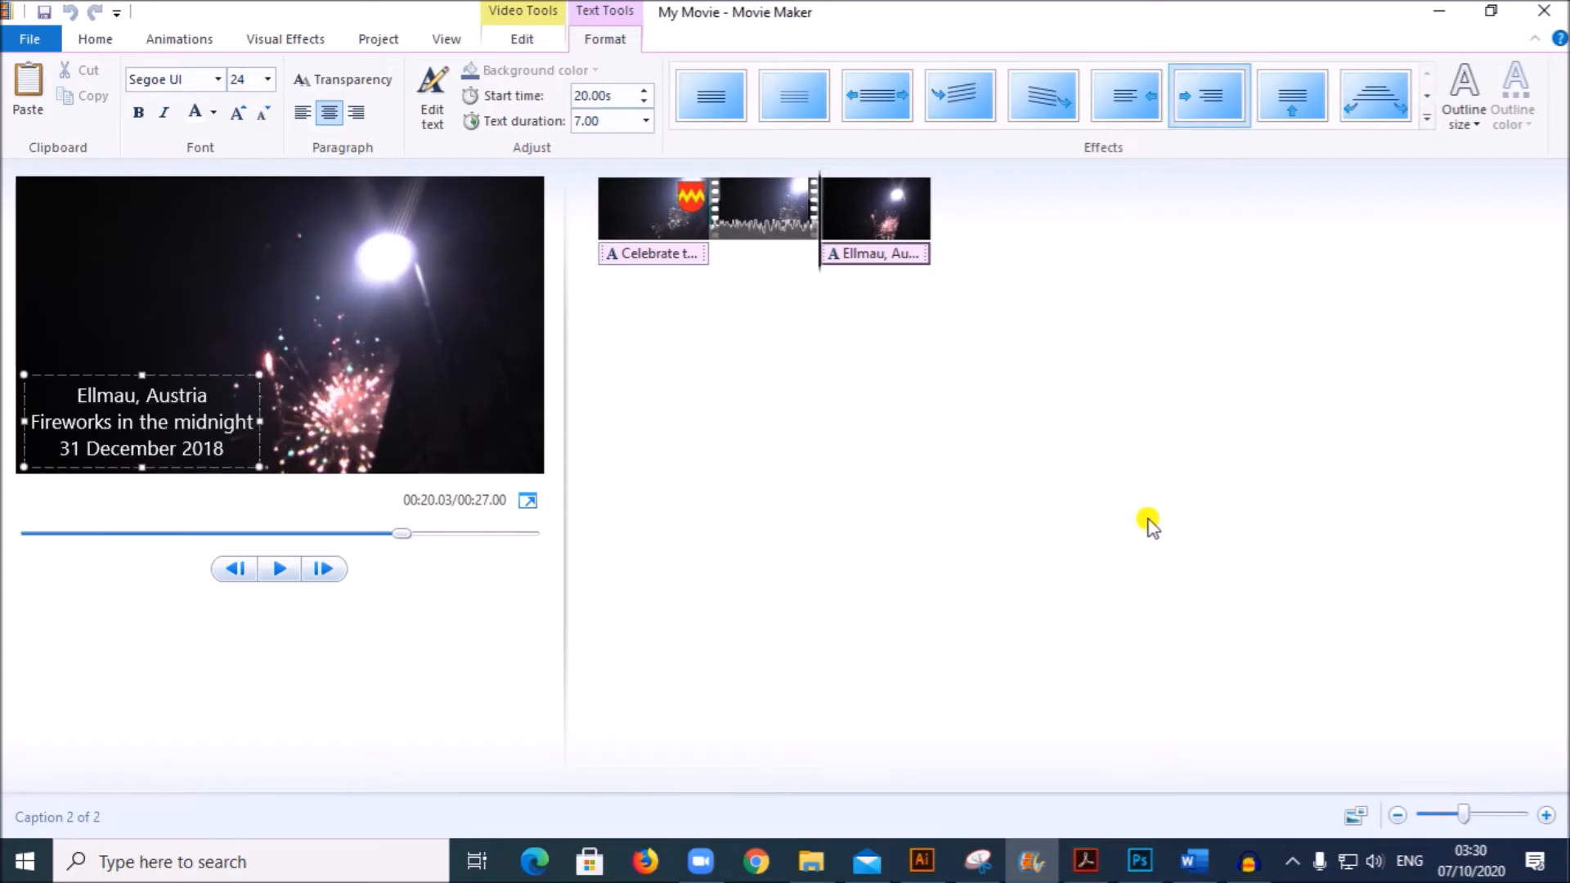
Check task 6 in the exam PDF, and add the Ellmau2 video clip from the J19 folder after the captioned snapshot
{"action": "key", "text": "ctrl+F10"}
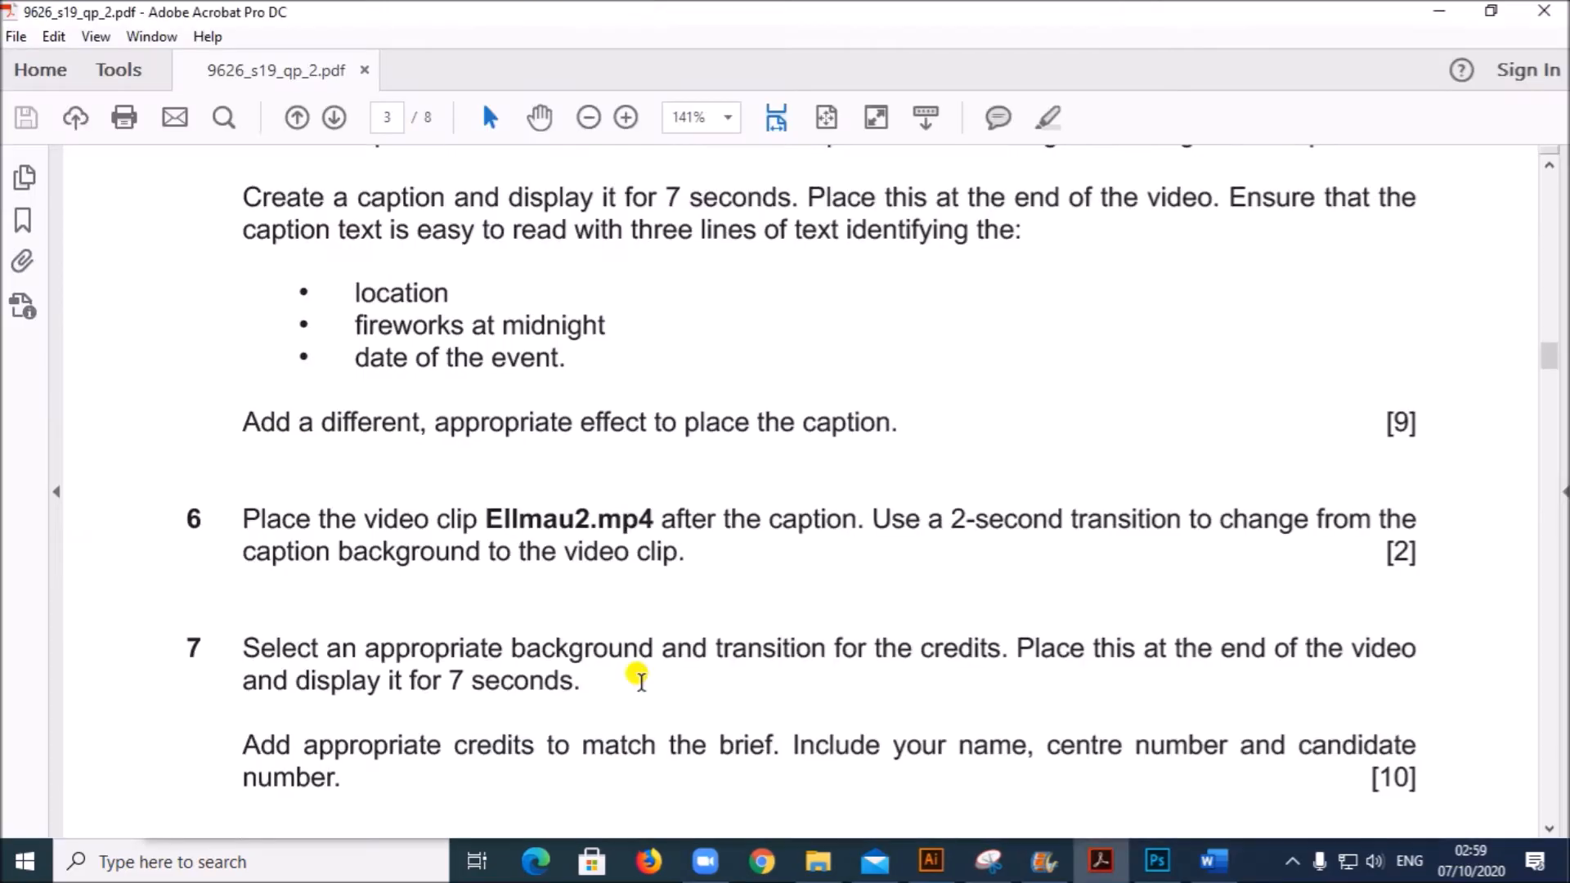
{"action": "scroll", "coordinate": [561, 572], "scroll_direction": "down", "scroll_amount": 1}
{"action": "left_click_drag", "start_coordinate": [488, 463], "coordinate": [642, 463]}
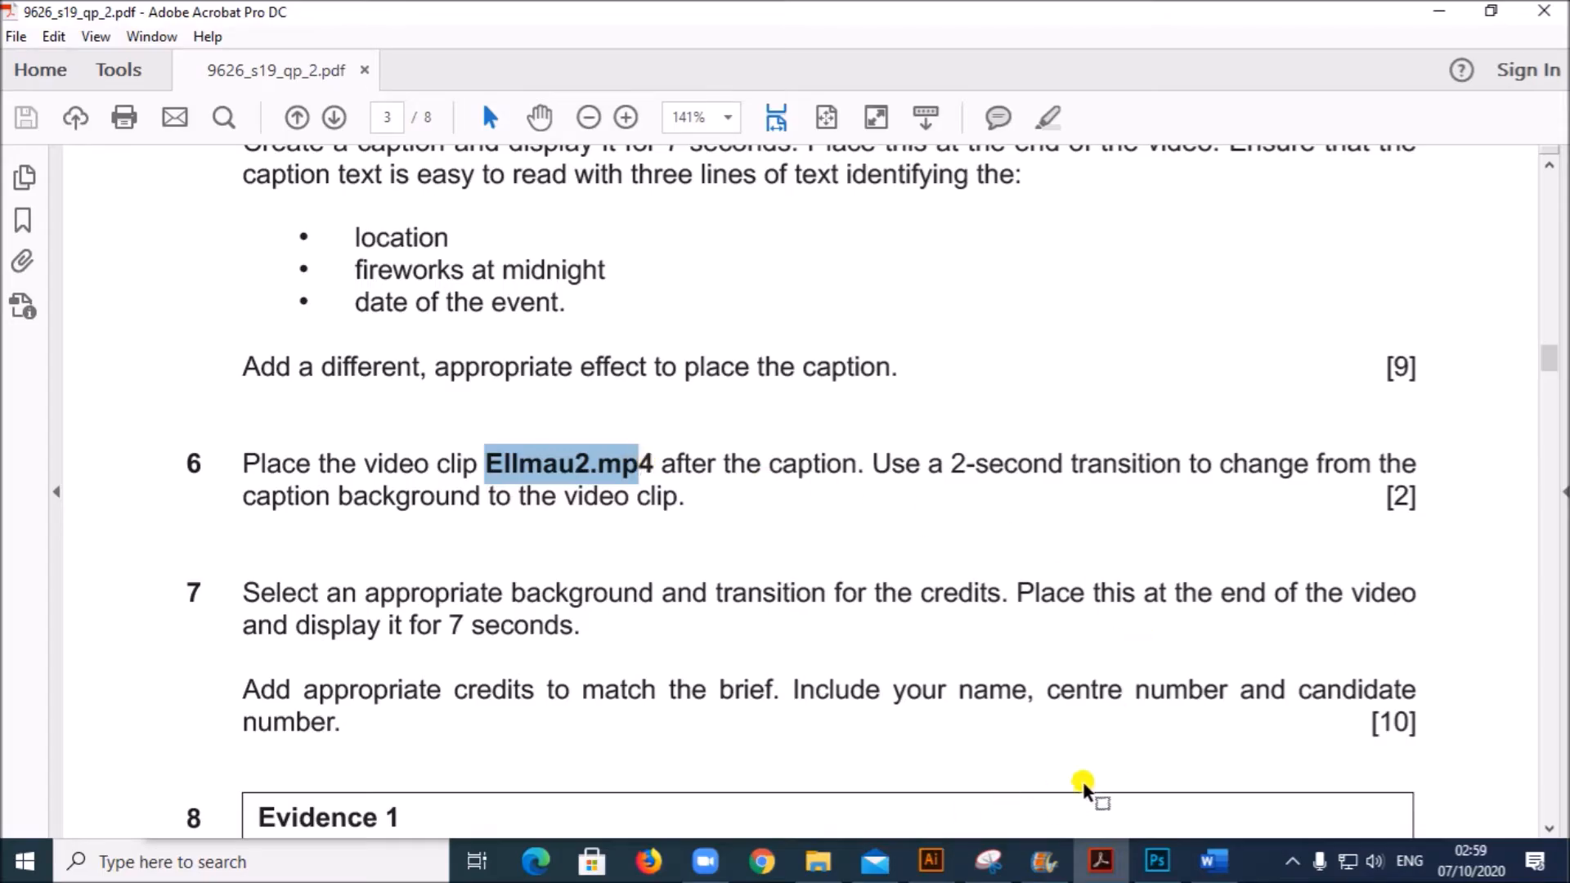
{"action": "left_click", "coordinate": [1045, 861]}
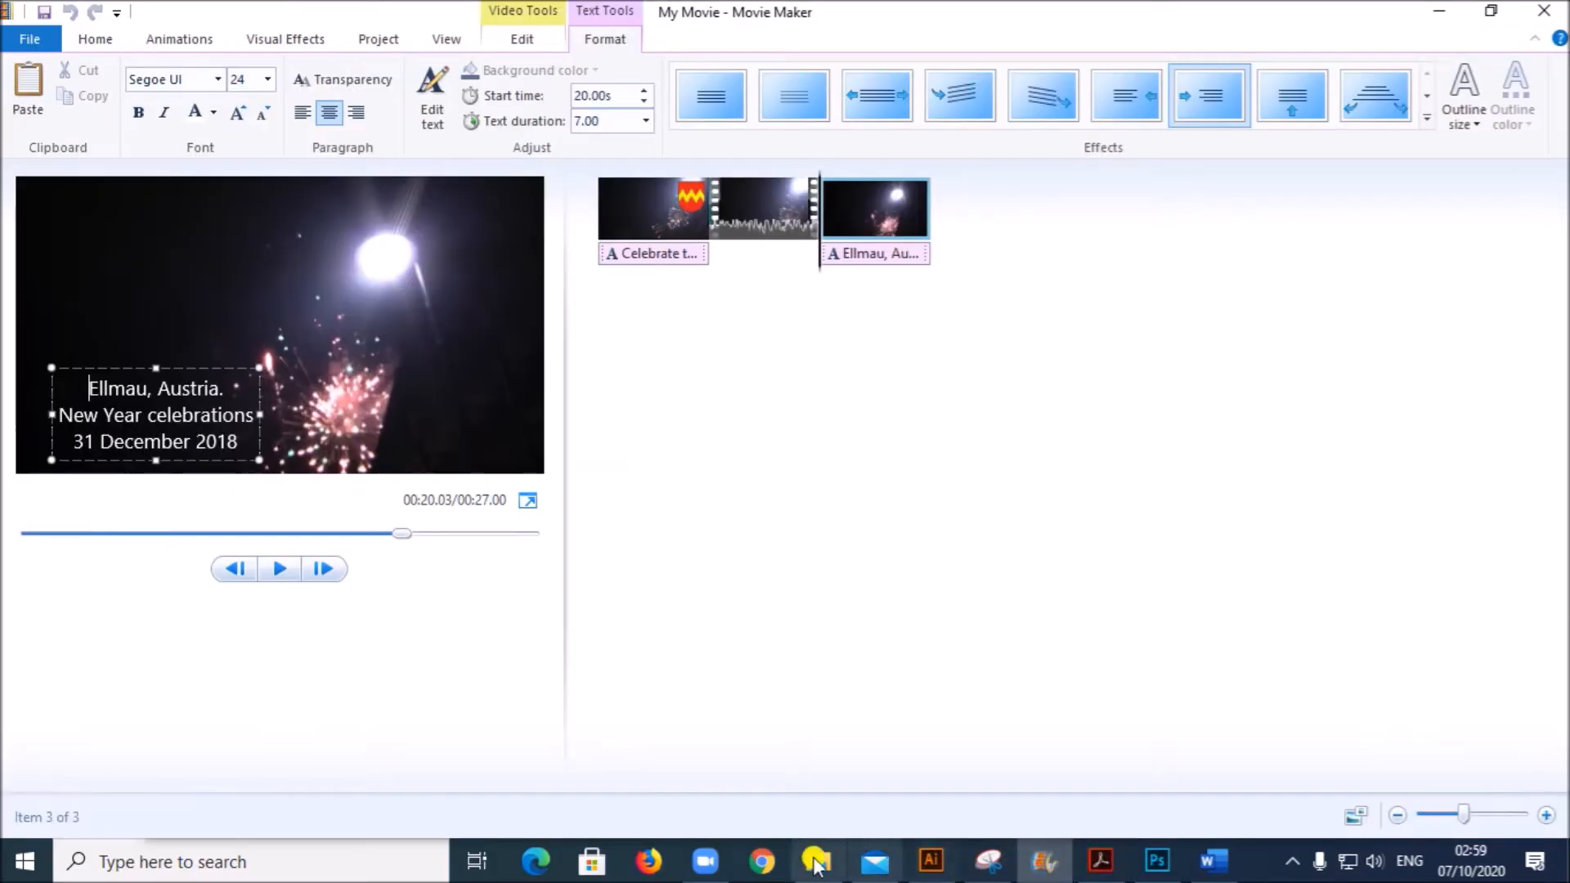
{"action": "left_click", "coordinate": [818, 861]}
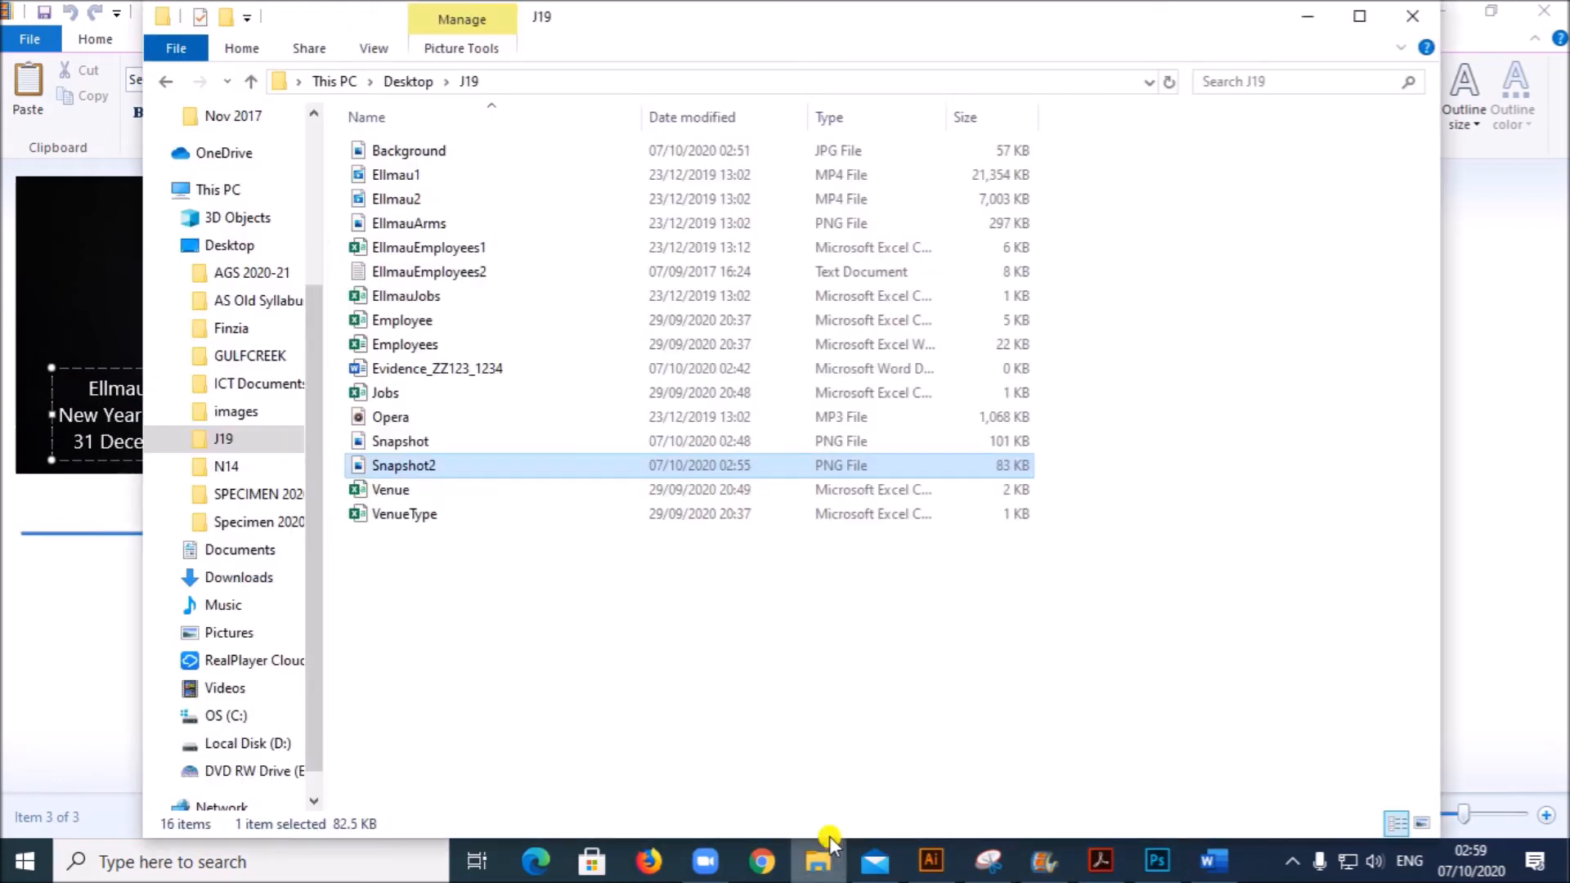
{"action": "left_click_drag", "start_coordinate": [938, 24], "coordinate": [1107, 351]}
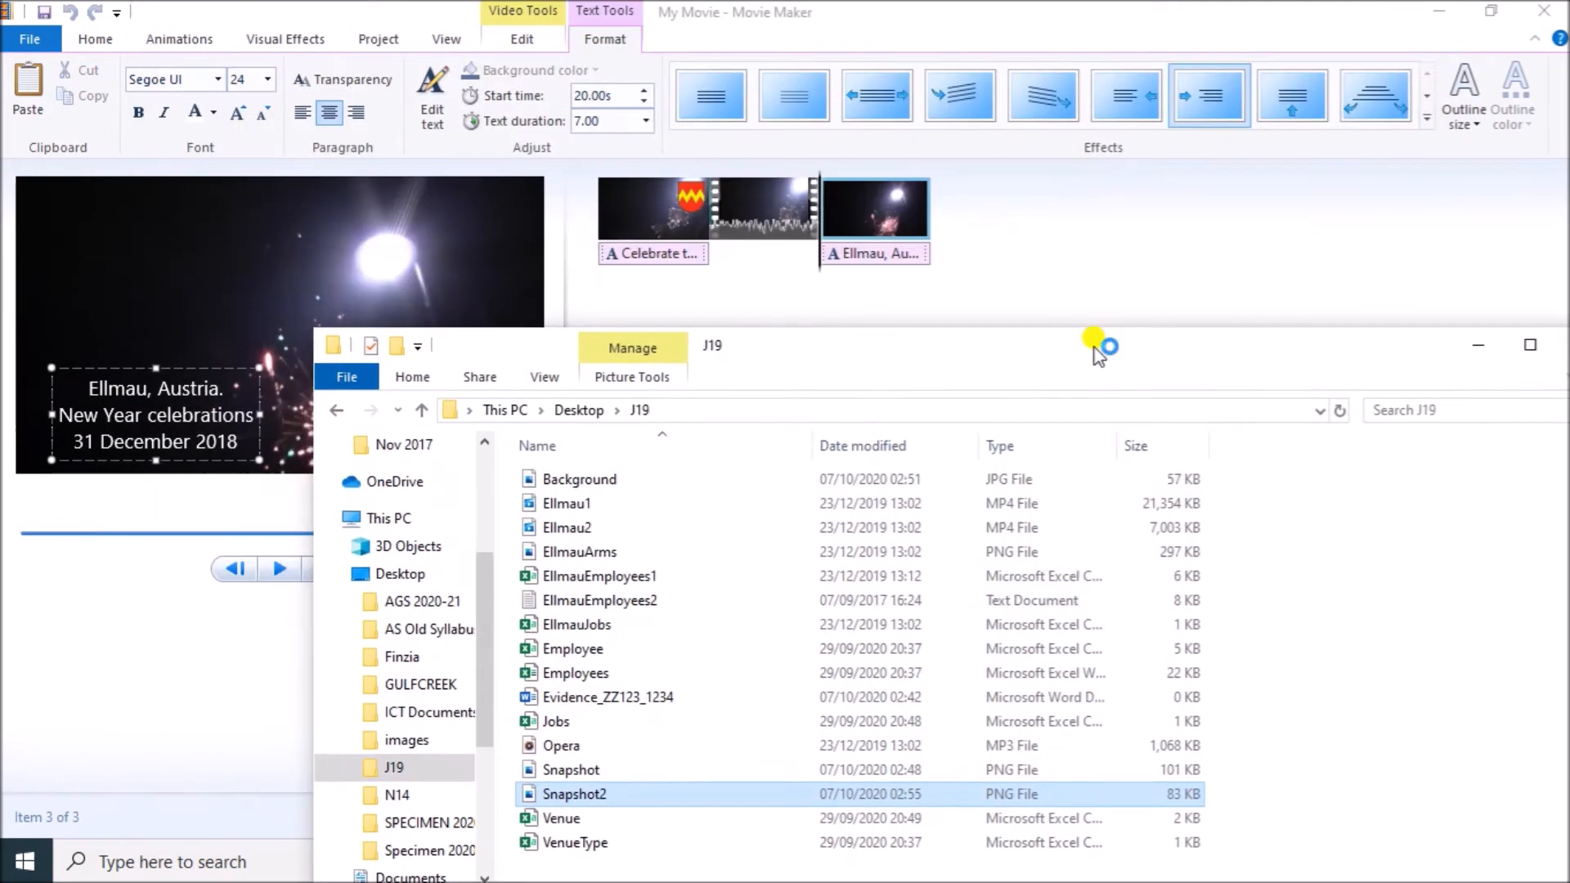
{"action": "left_click", "coordinate": [568, 528]}
{"action": "left_click_drag", "start_coordinate": [576, 532], "coordinate": [1076, 272]}
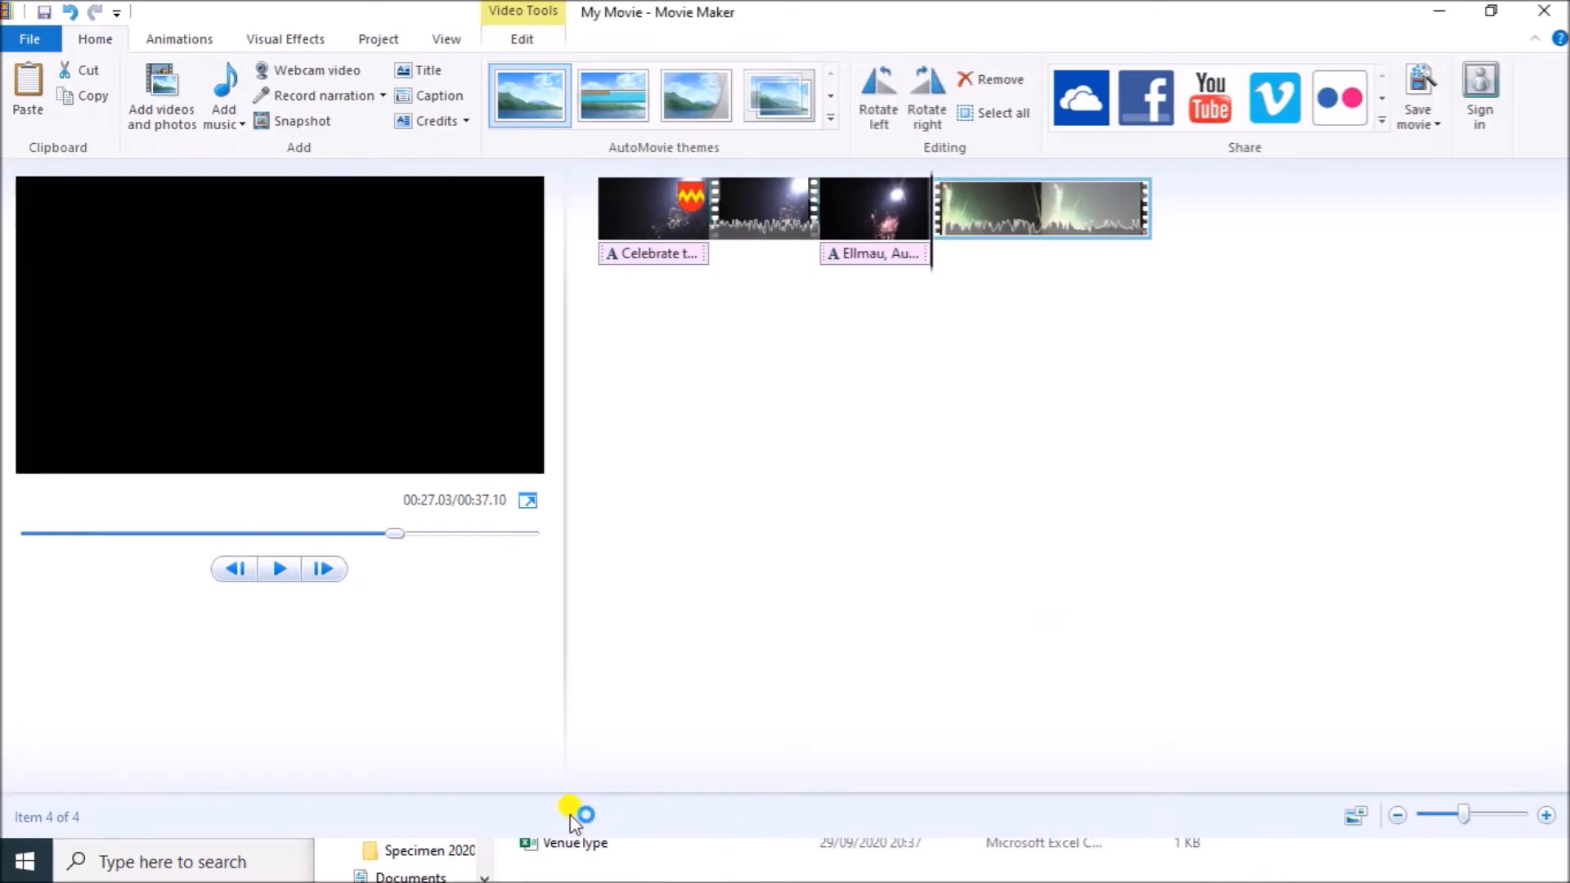
{"action": "left_click", "coordinate": [340, 850]}
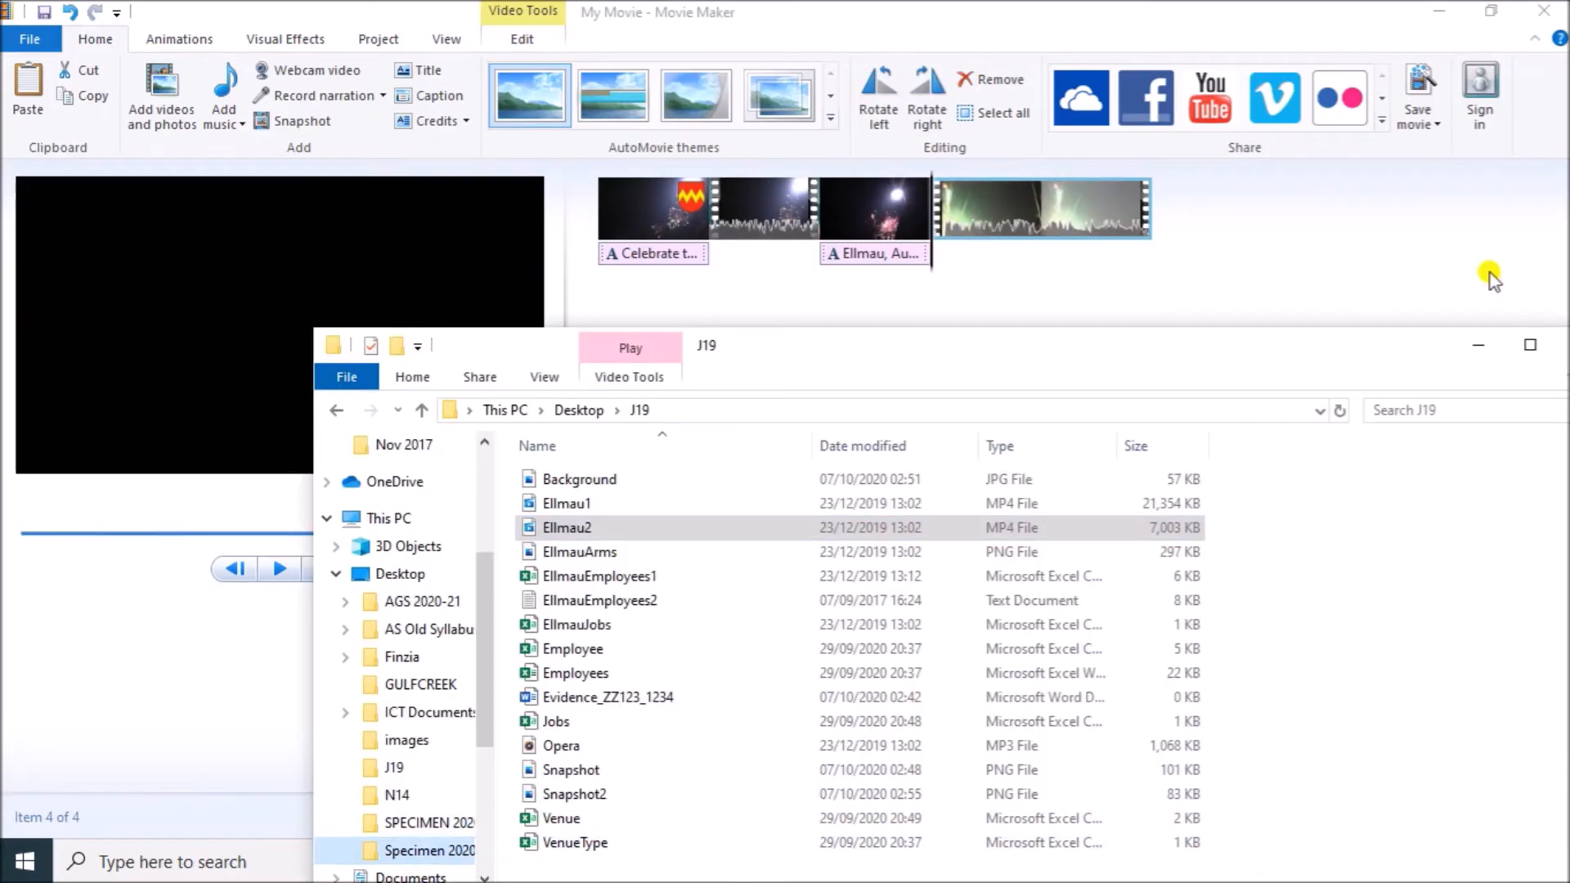
{"action": "left_click", "coordinate": [1478, 344]}
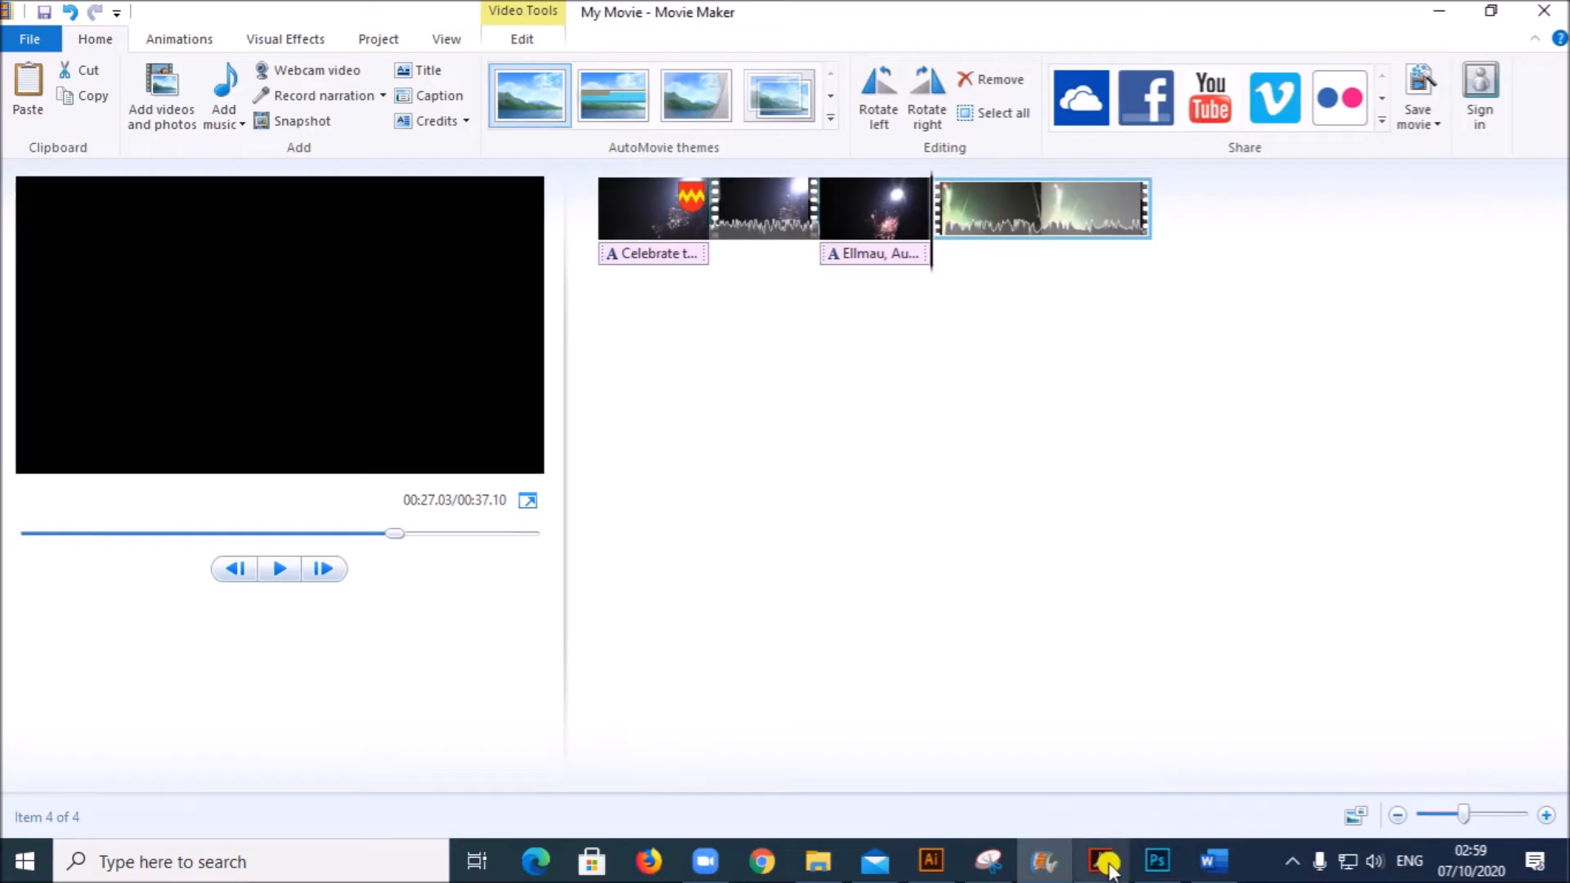
Reread the transition requirement of task 6 in the exam PDF, and apply a transition with a 2.00-second duration to the Ellmau2 clip
{"action": "left_click", "coordinate": [1105, 863]}
{"action": "left_click_drag", "start_coordinate": [873, 468], "coordinate": [689, 500]}
{"action": "left_click", "coordinate": [756, 517]}
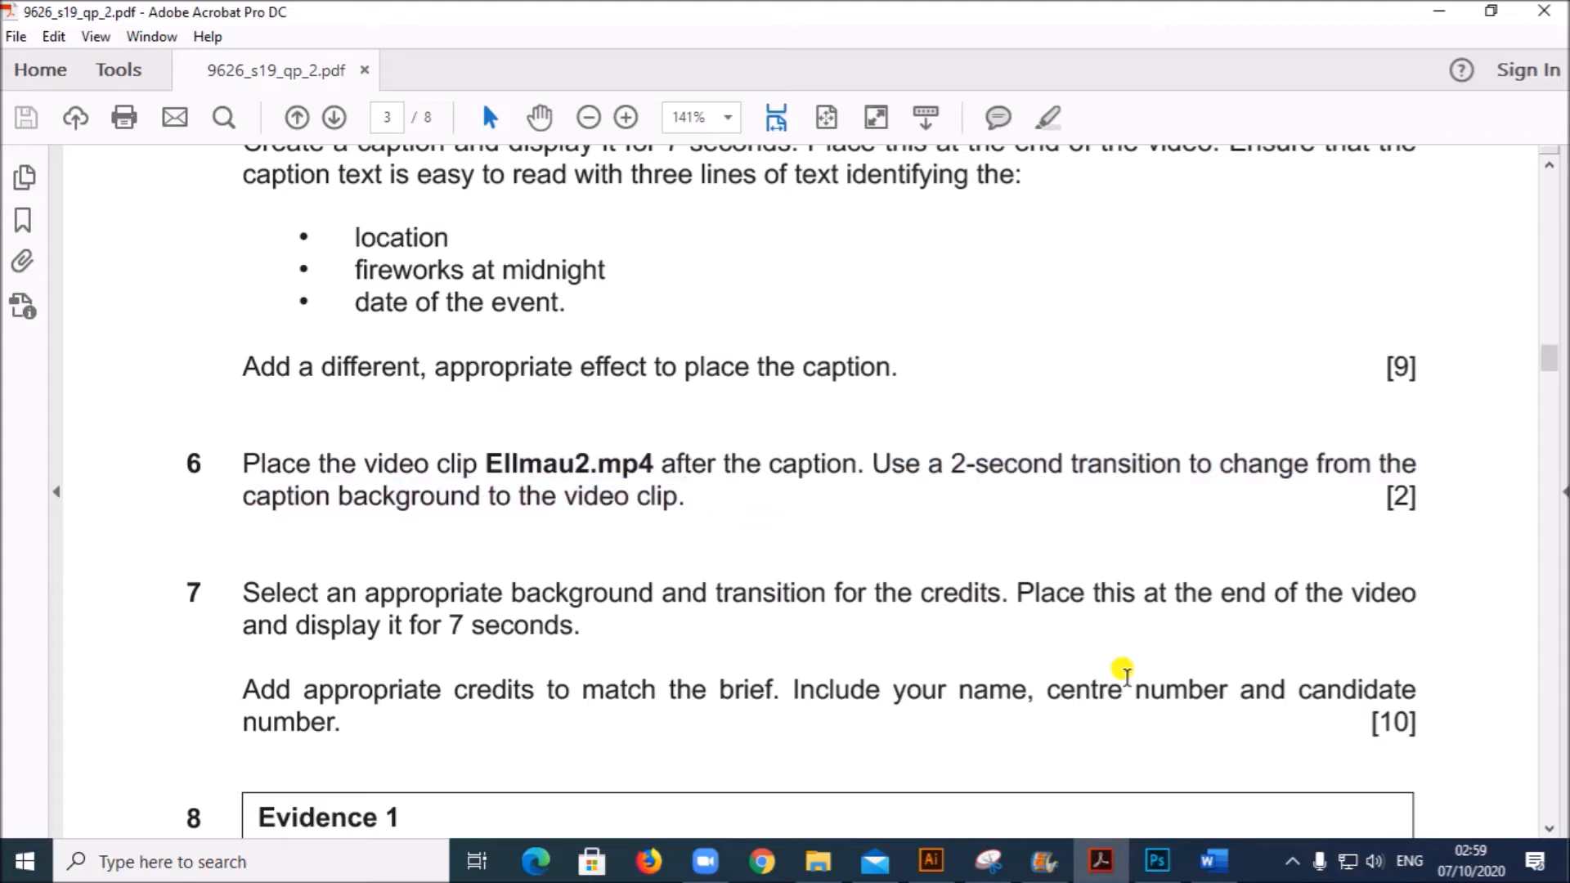
{"action": "mouse_move", "coordinate": [941, 865]}
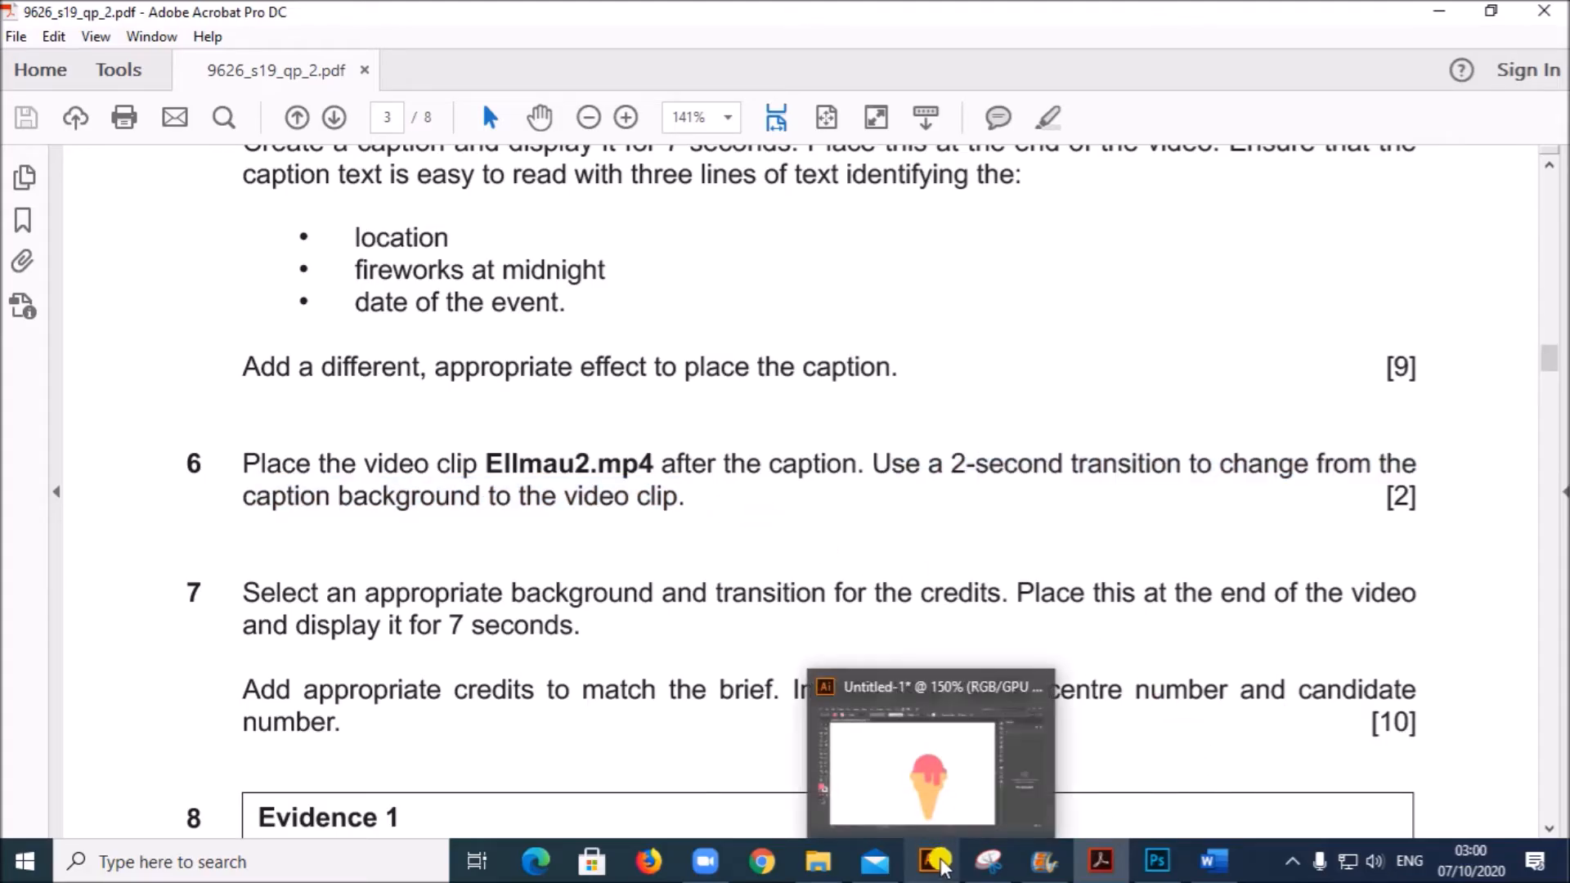
{"action": "left_click", "coordinate": [1040, 859]}
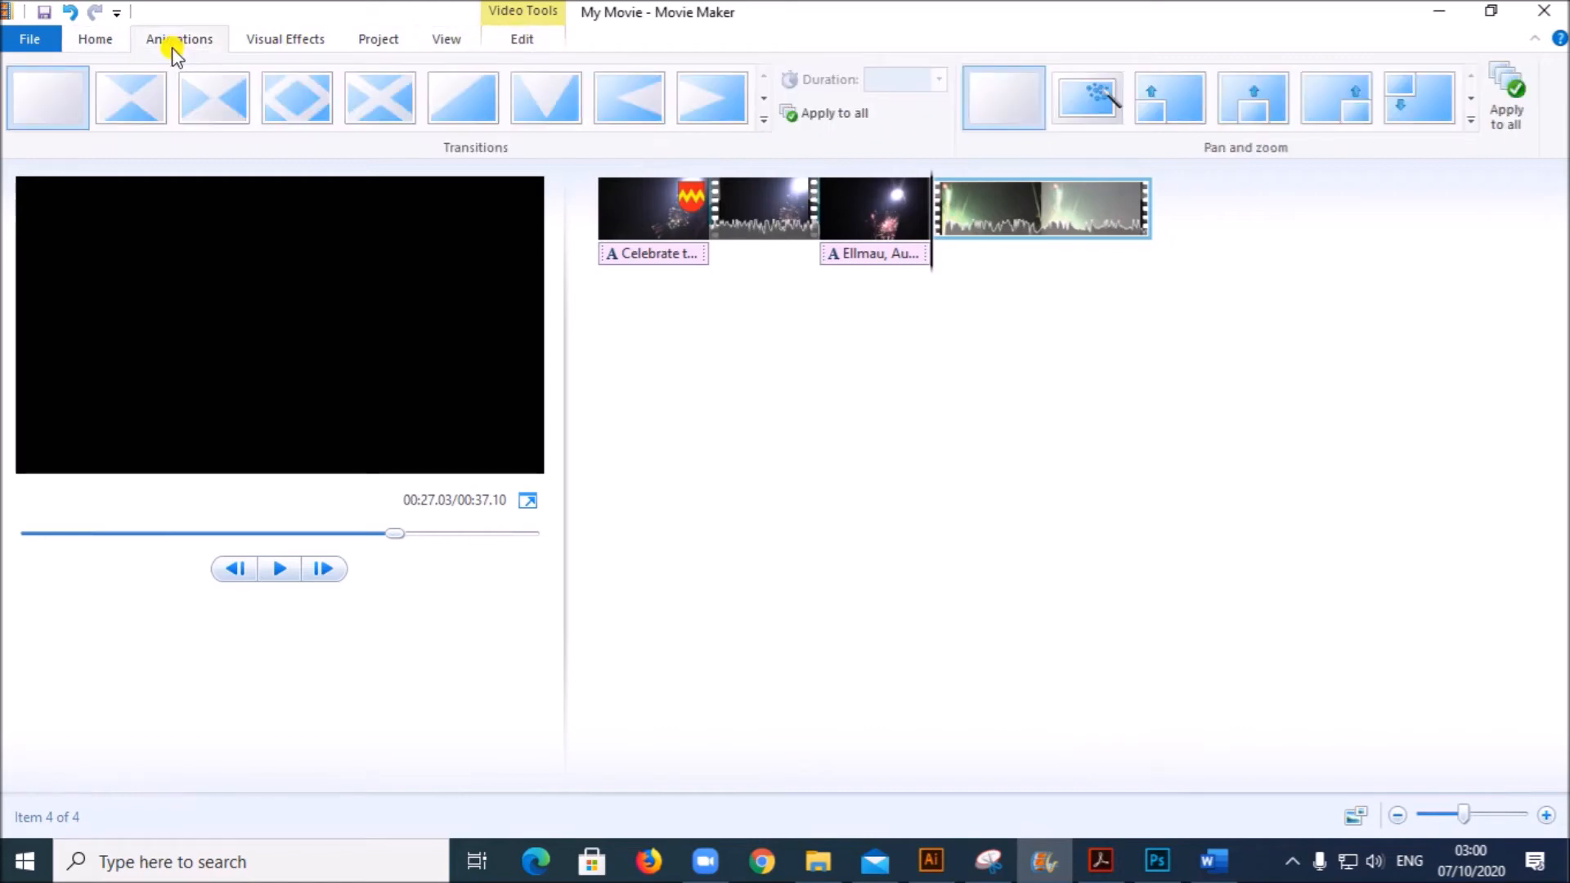
{"action": "left_click", "coordinate": [221, 100]}
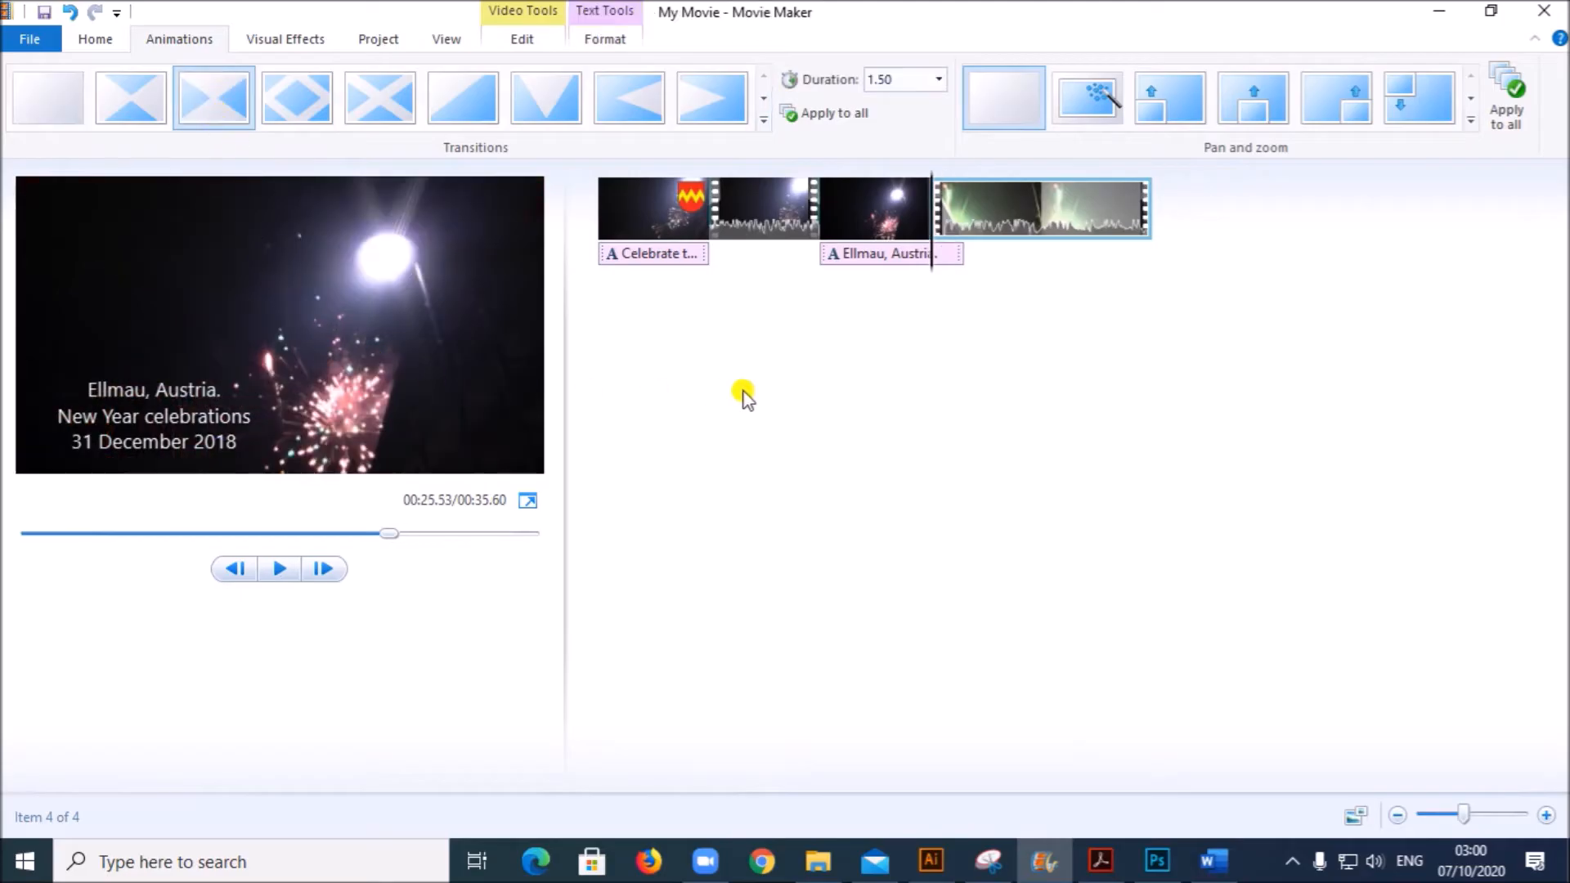
{"action": "left_click", "coordinate": [938, 79]}
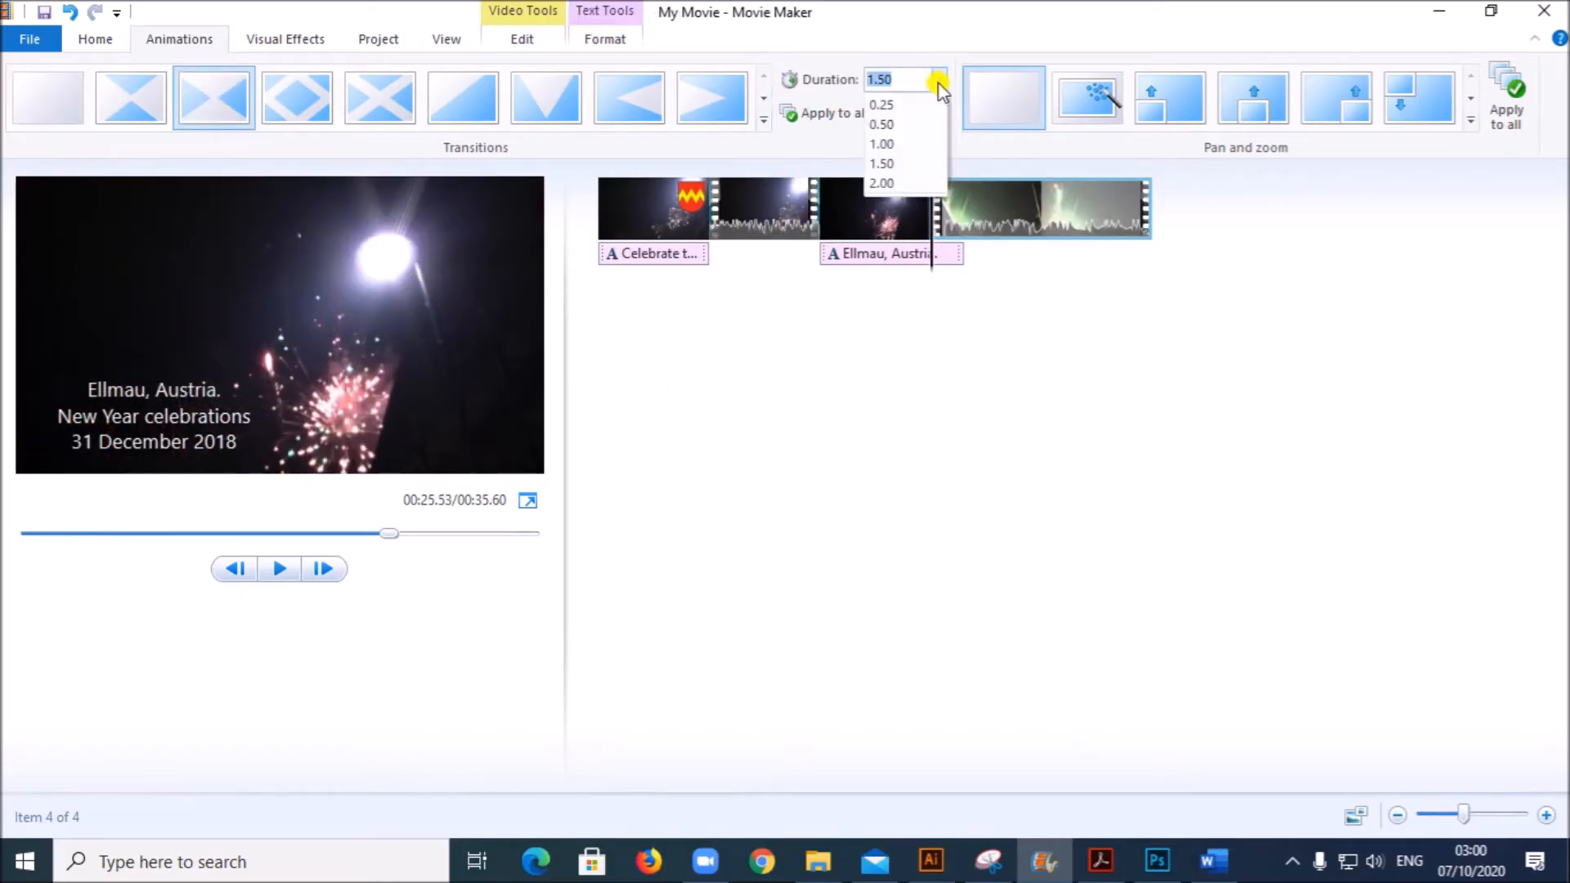
{"action": "left_click", "coordinate": [882, 183]}
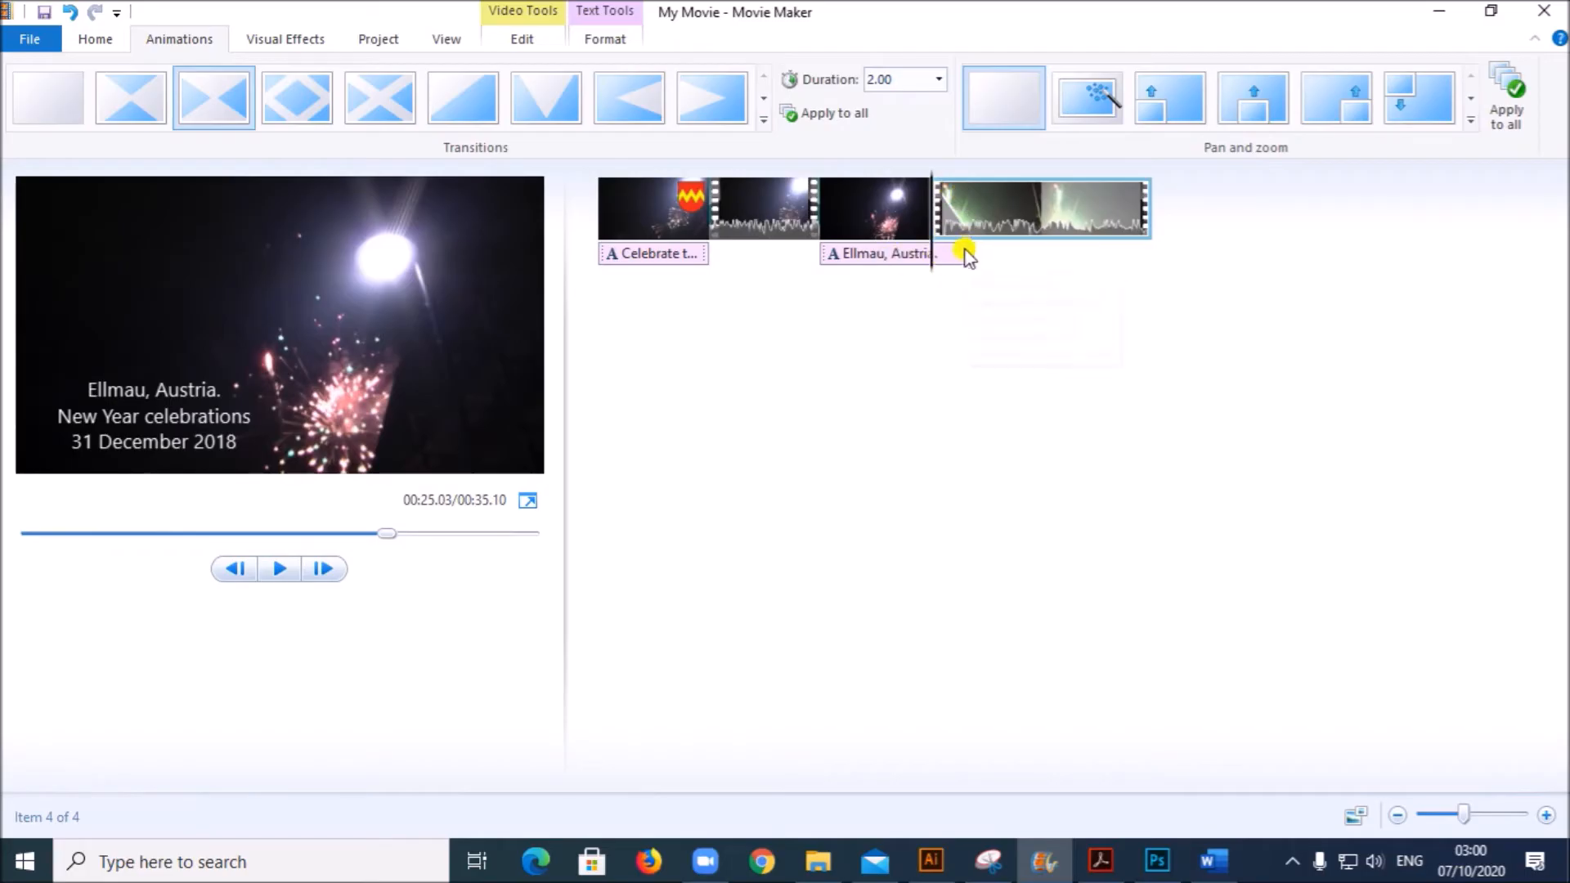
Set the snapshot caption's text duration to 5.00 seconds, and select the Ellmau2 clip again
{"action": "left_click", "coordinate": [914, 254]}
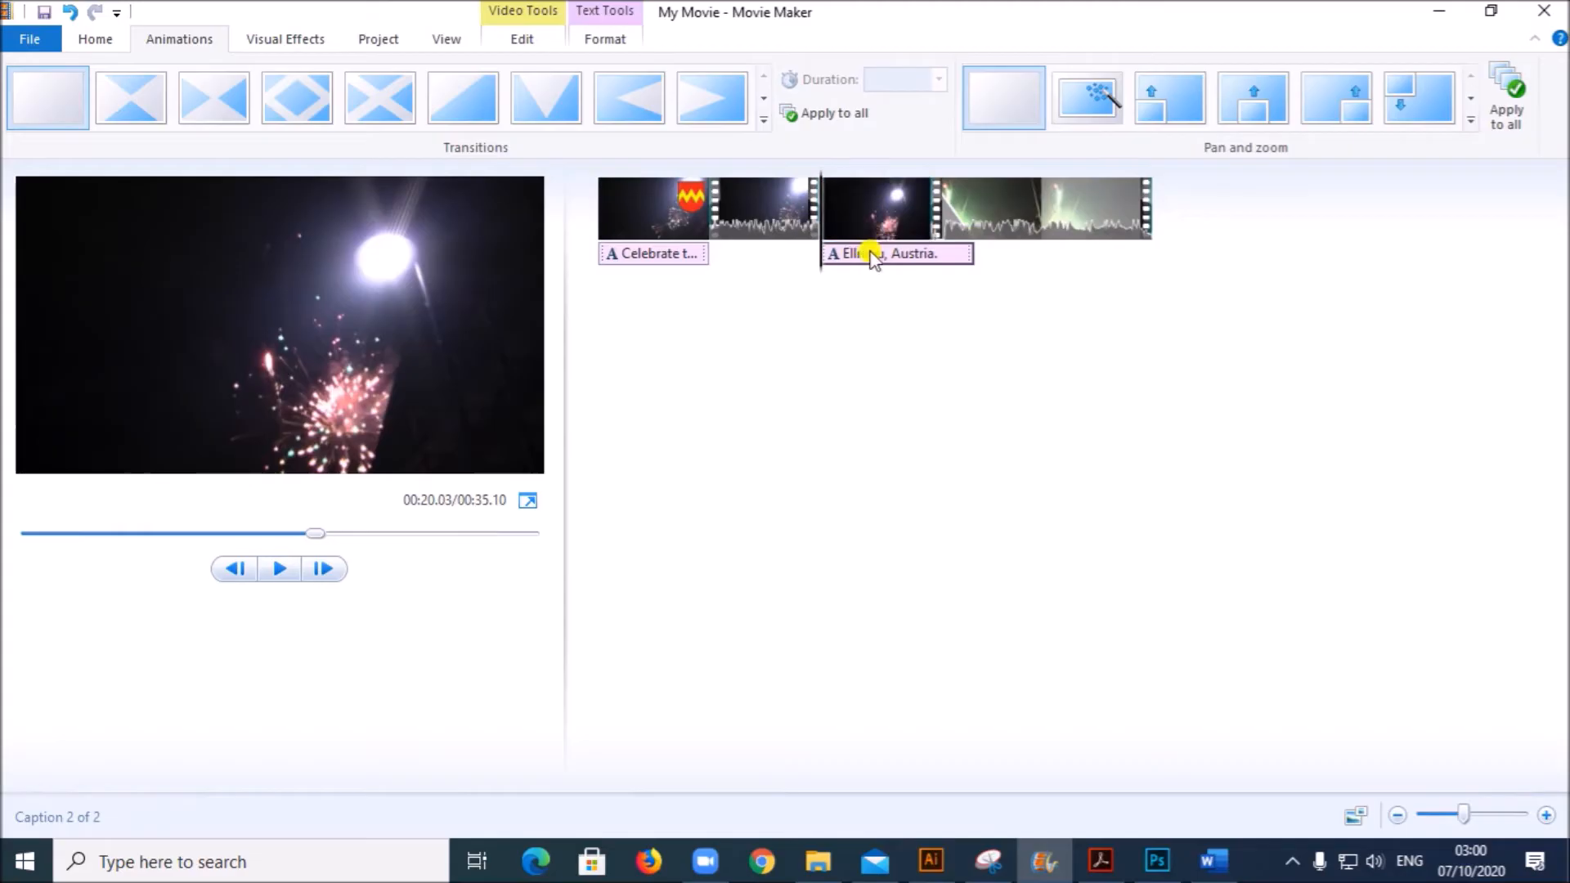
{"action": "left_click", "coordinate": [605, 41]}
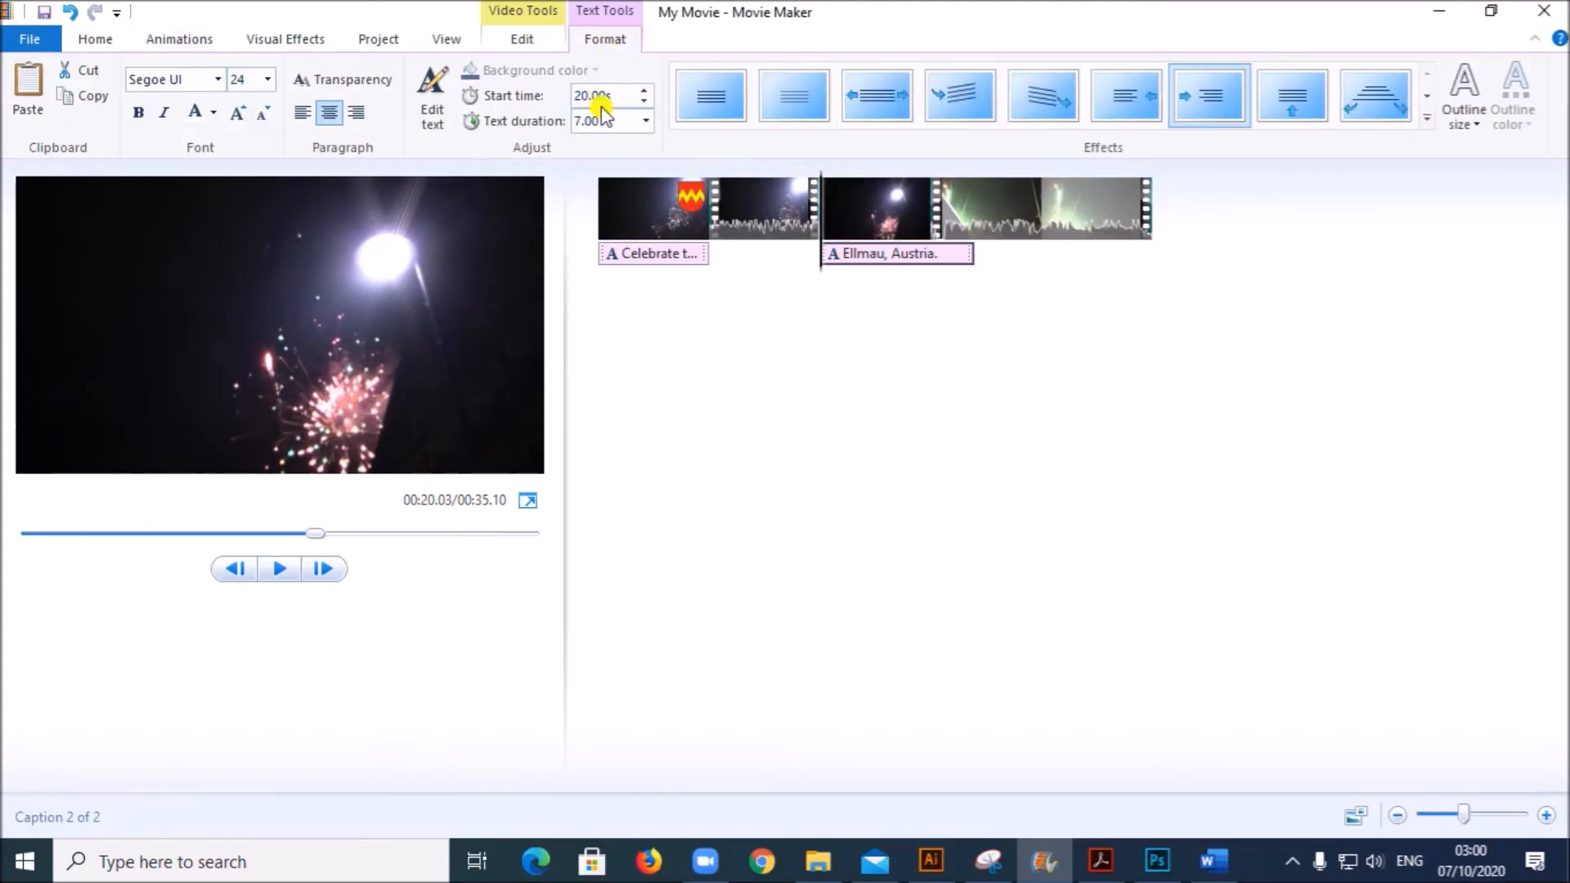
{"action": "left_click", "coordinate": [646, 121]}
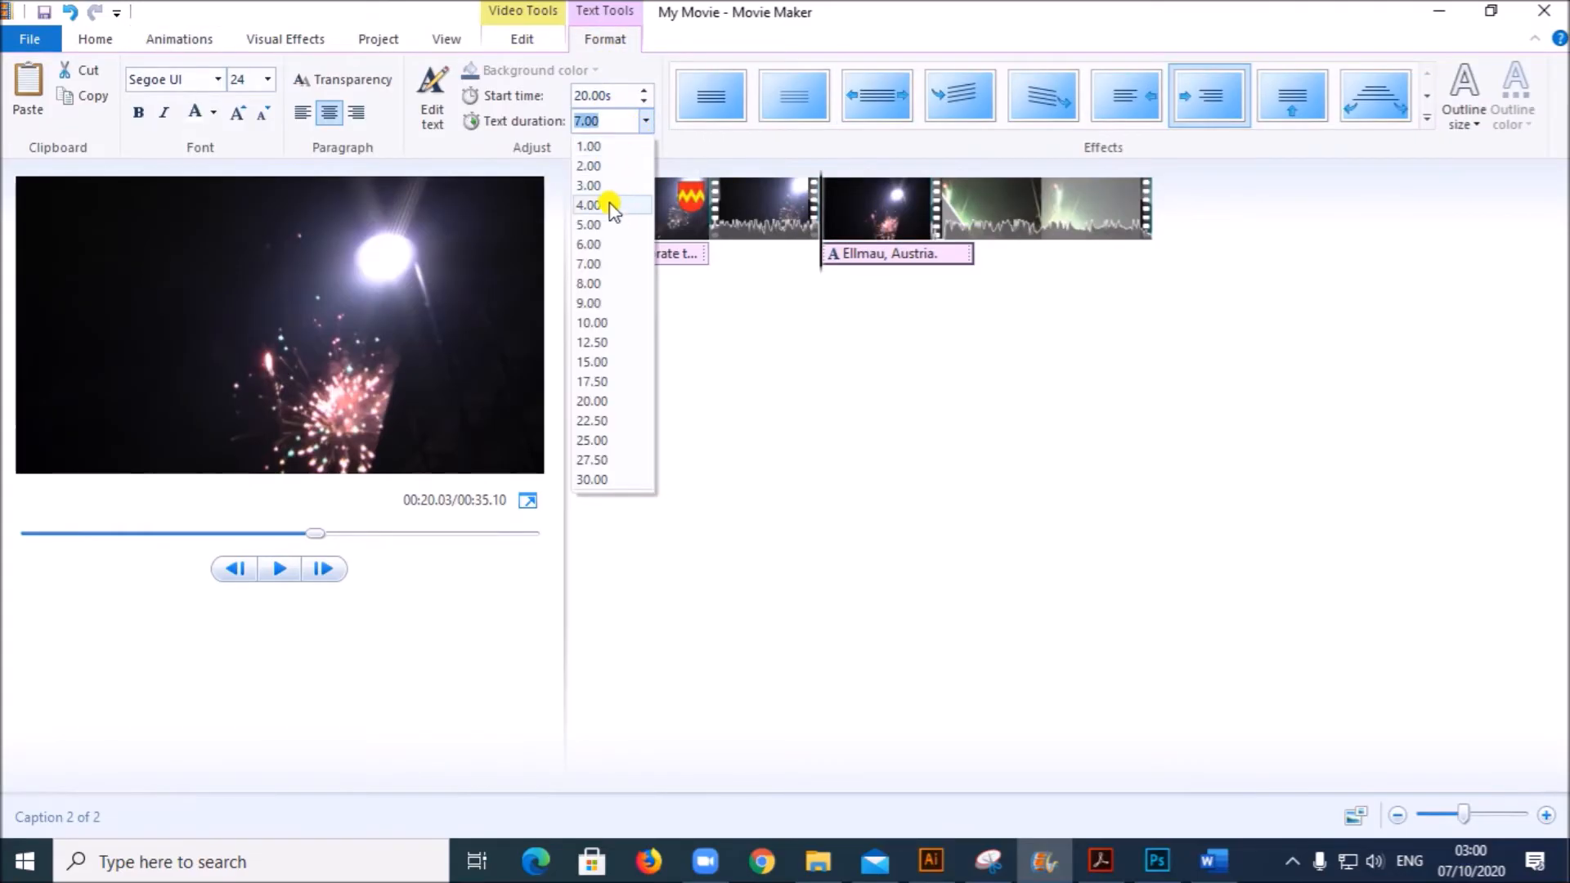
{"action": "left_click", "coordinate": [593, 225]}
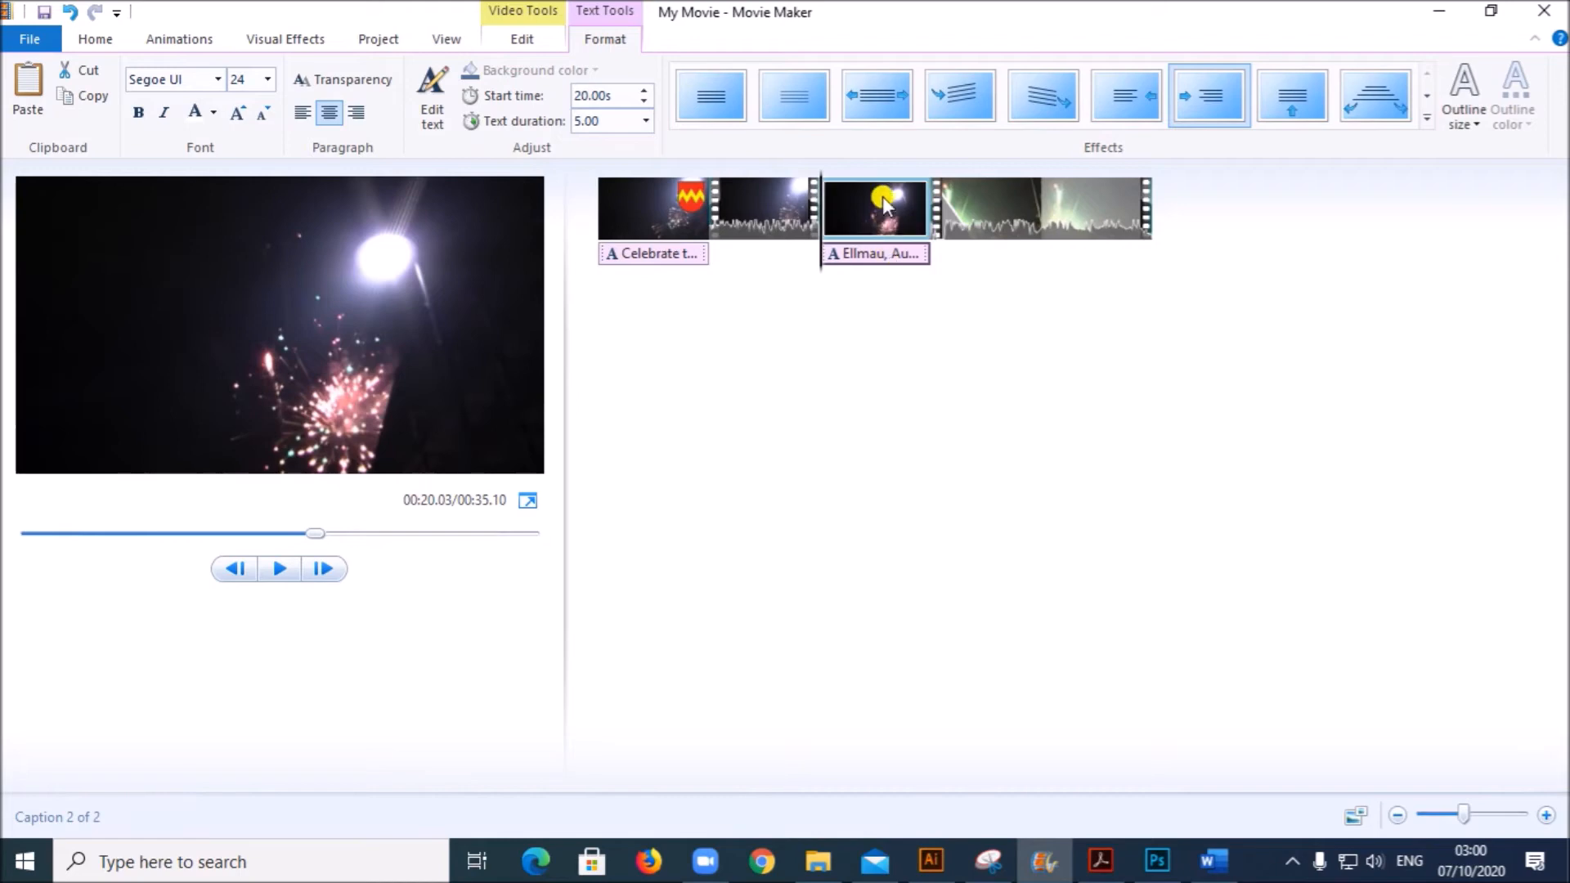
{"action": "left_click", "coordinate": [938, 225]}
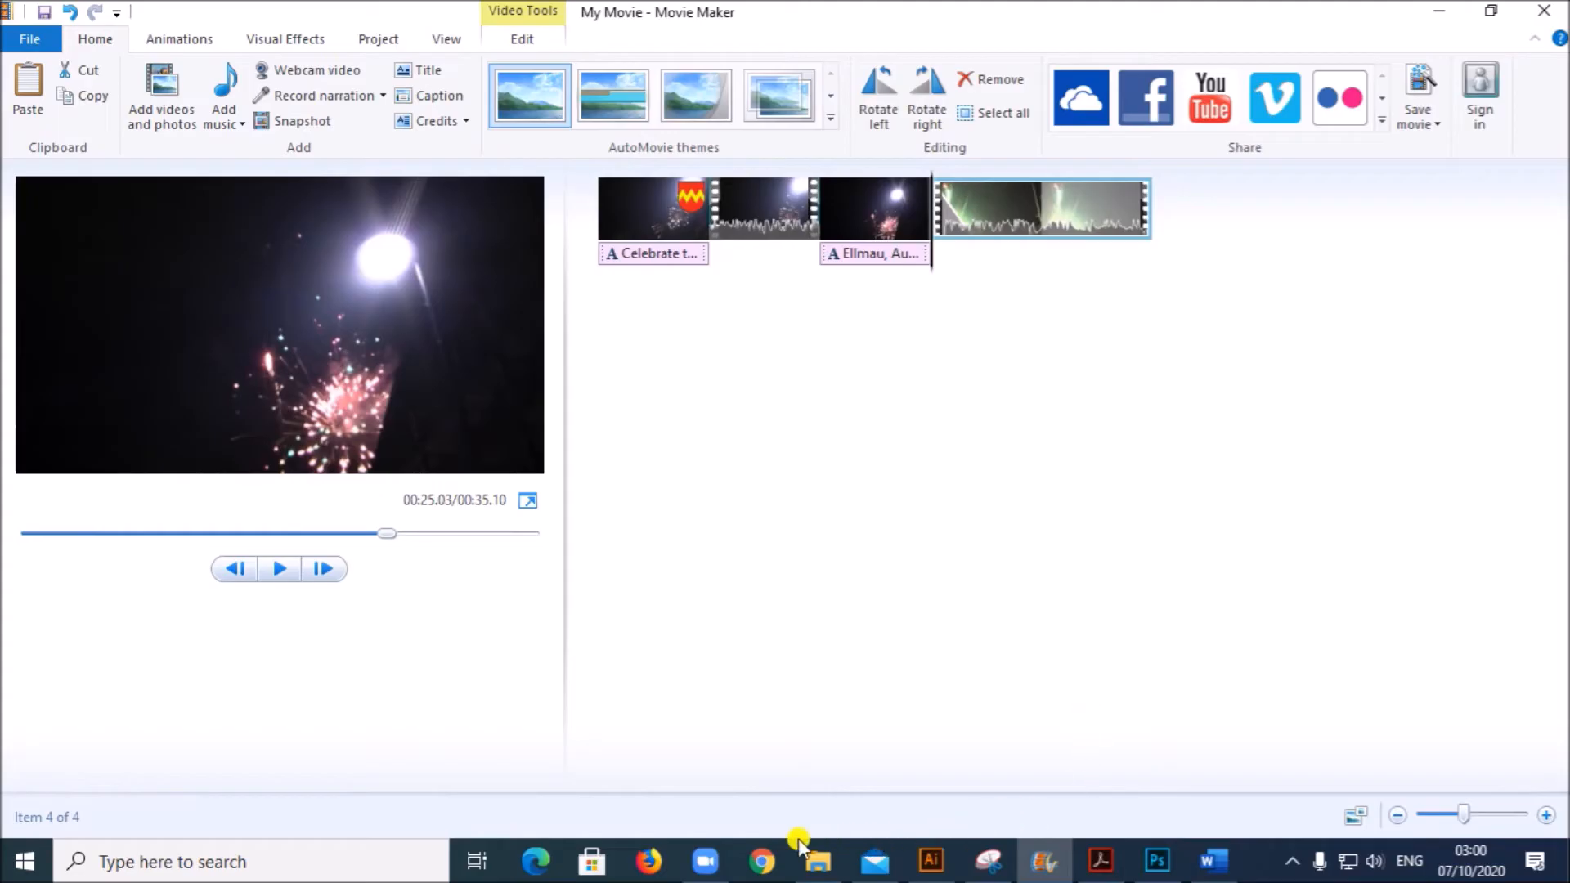
Review the credits requirements of task 7 in the exam PDF and switch back to Movie Maker
{"action": "left_click", "coordinate": [1103, 859]}
{"action": "scroll", "coordinate": [1047, 612], "scroll_direction": "down", "scroll_amount": 3}
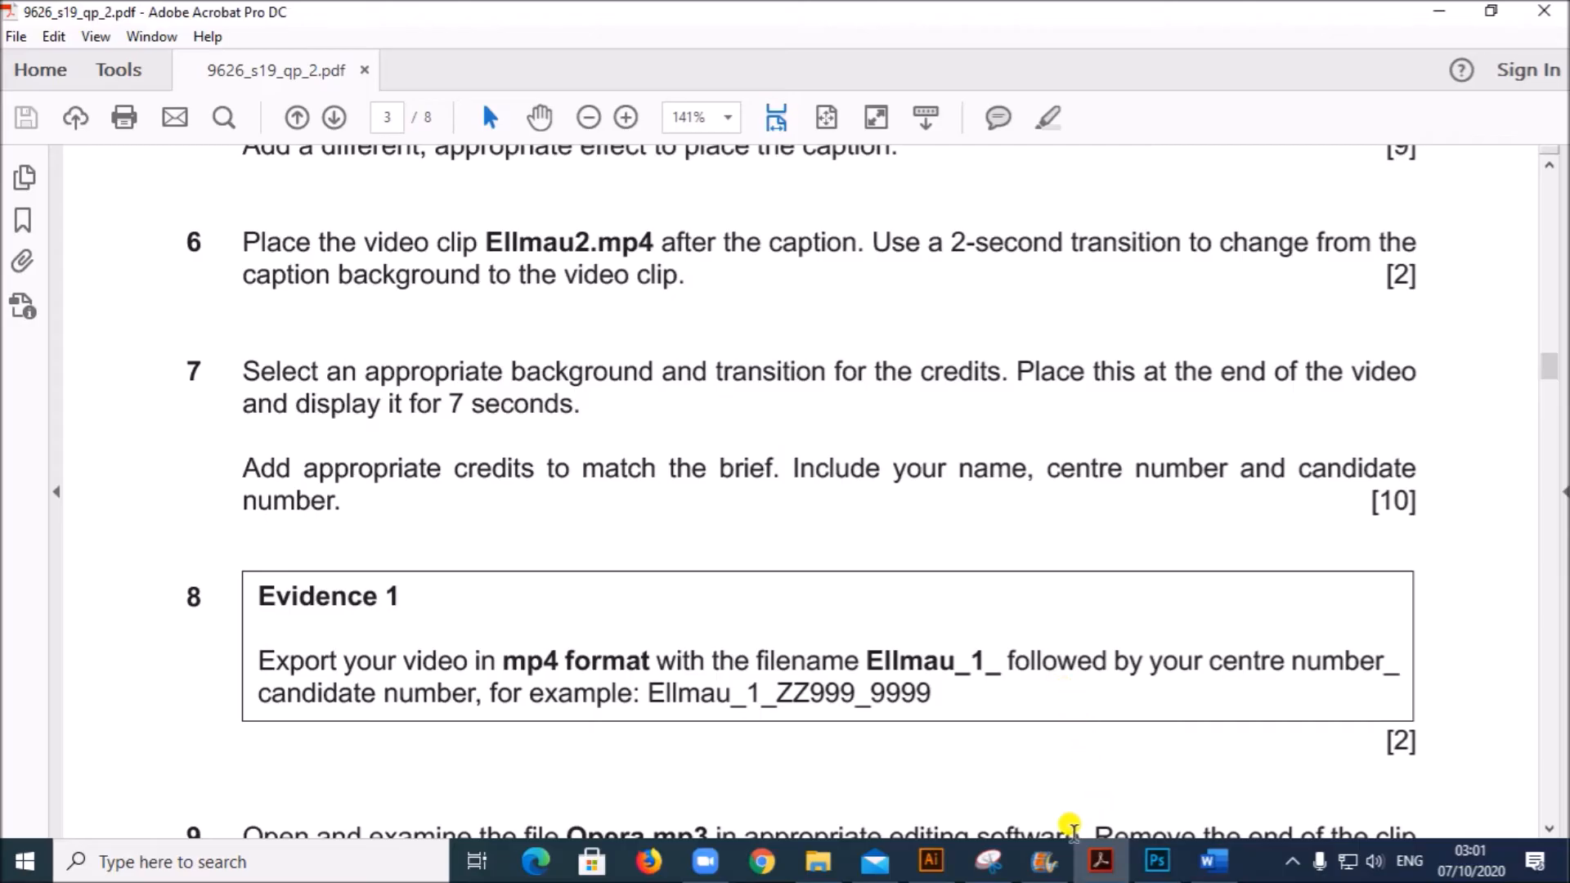
{"action": "left_click", "coordinate": [1055, 865]}
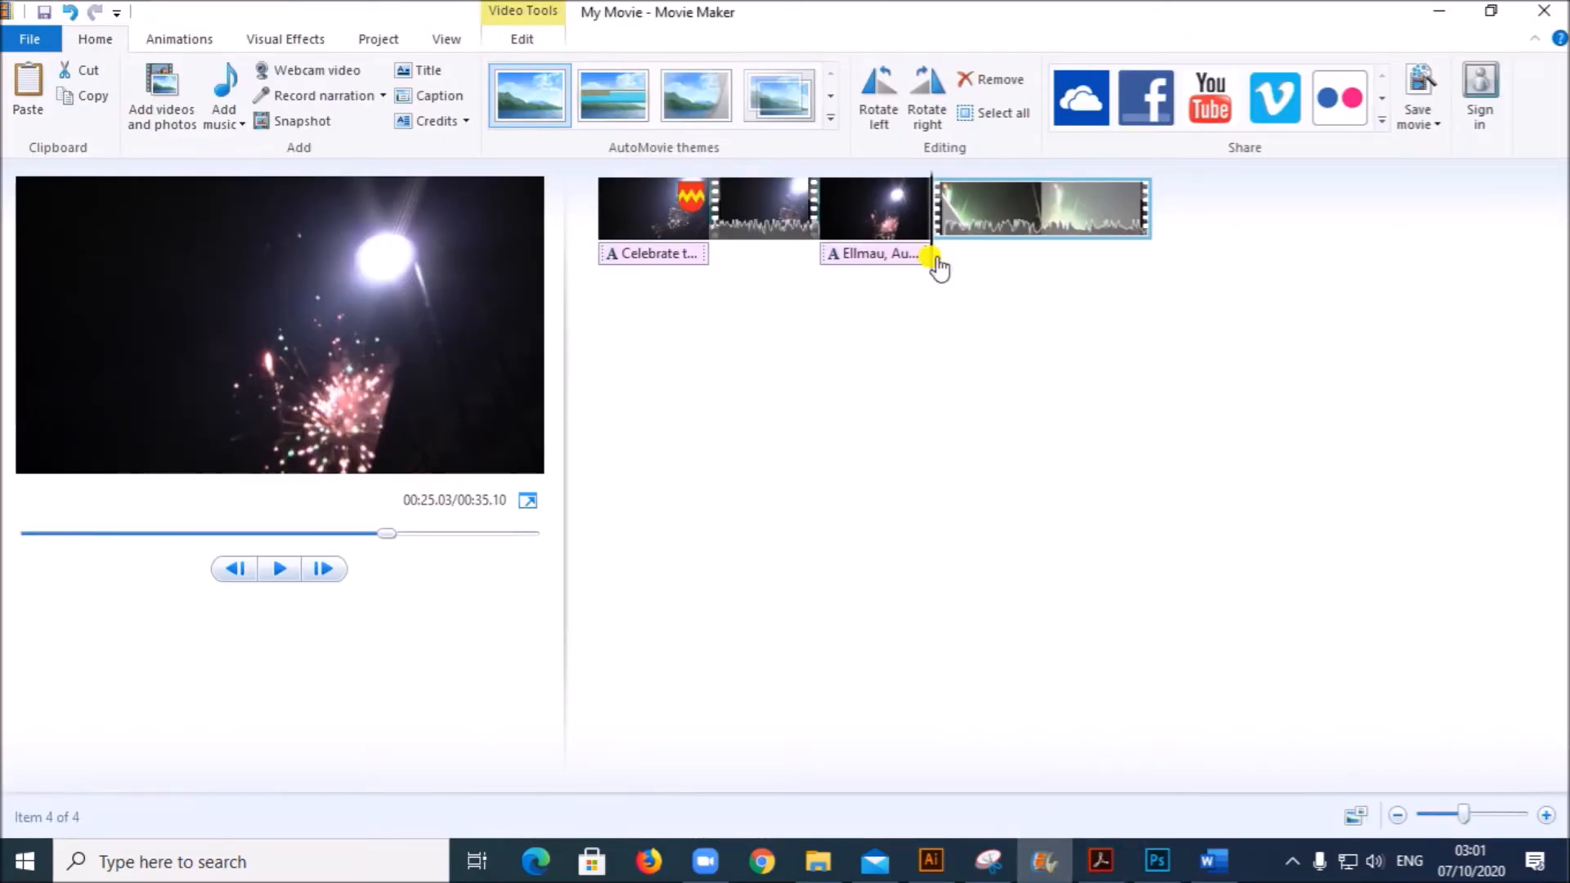
Take a snapshot of the last frame of the Ellmau2 clip and save it as Snapshot3 in the J19 folder
{"action": "left_click_drag", "start_coordinate": [938, 263], "coordinate": [1154, 300]}
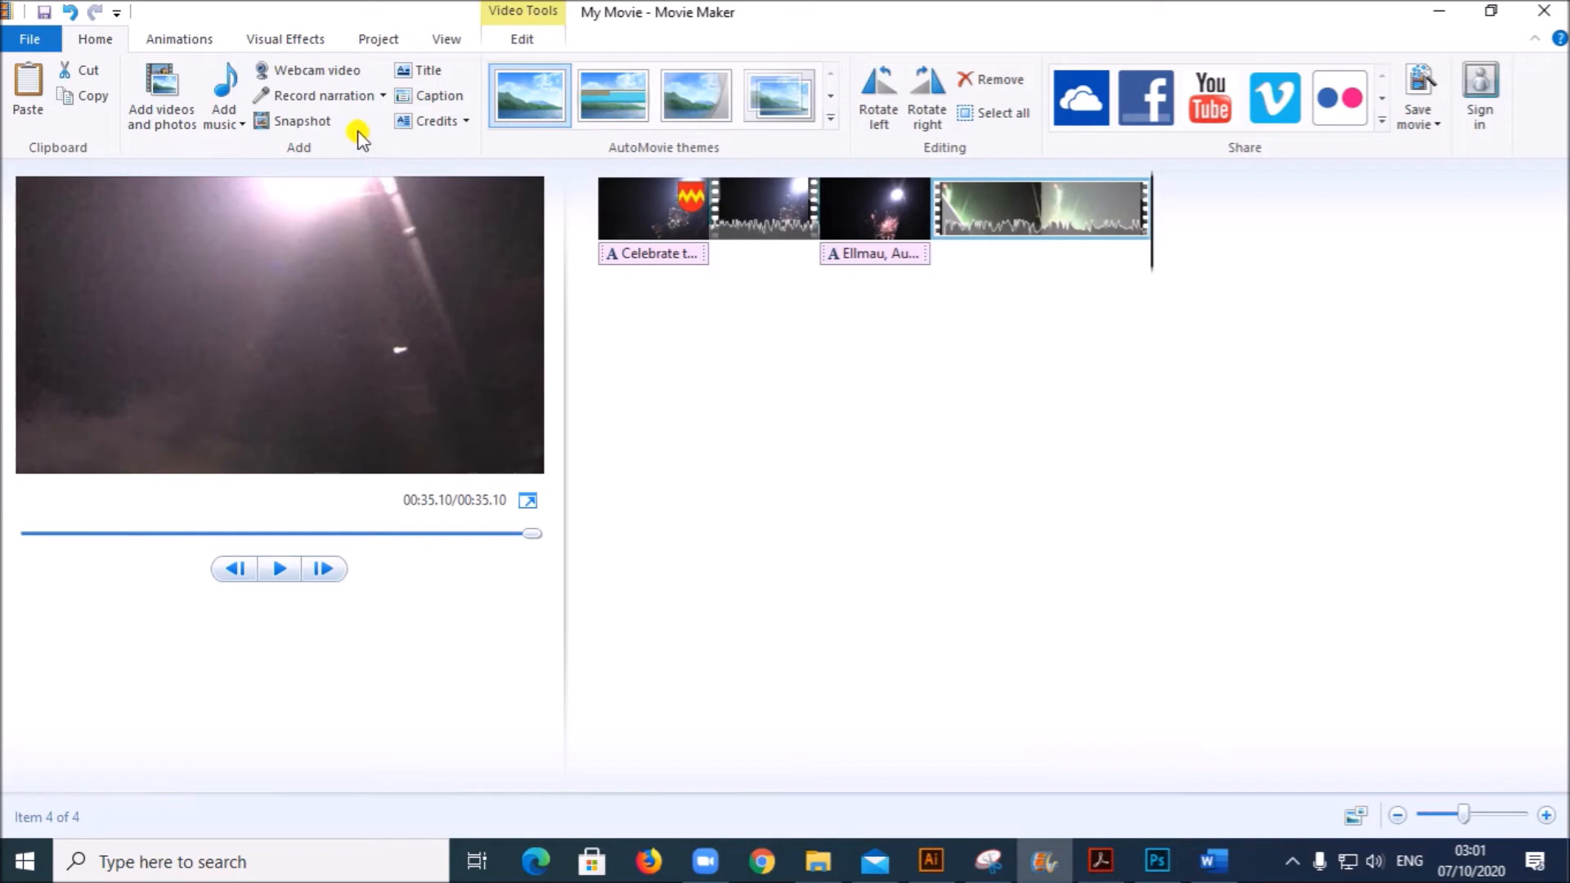
{"action": "left_click", "coordinate": [289, 124]}
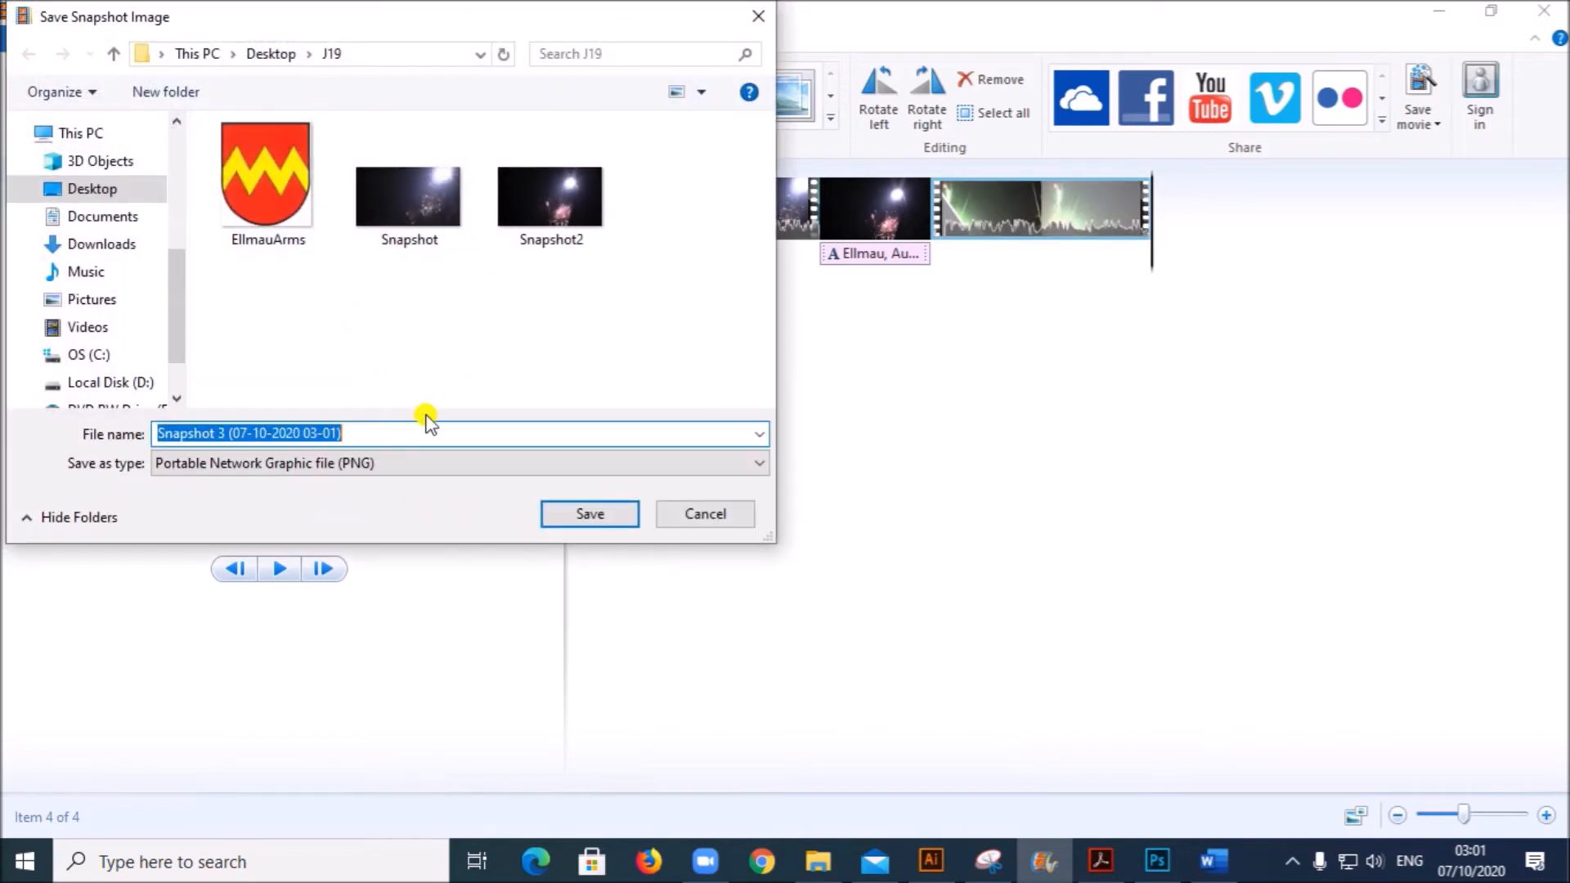
{"action": "type", "text": "Snapsh"}
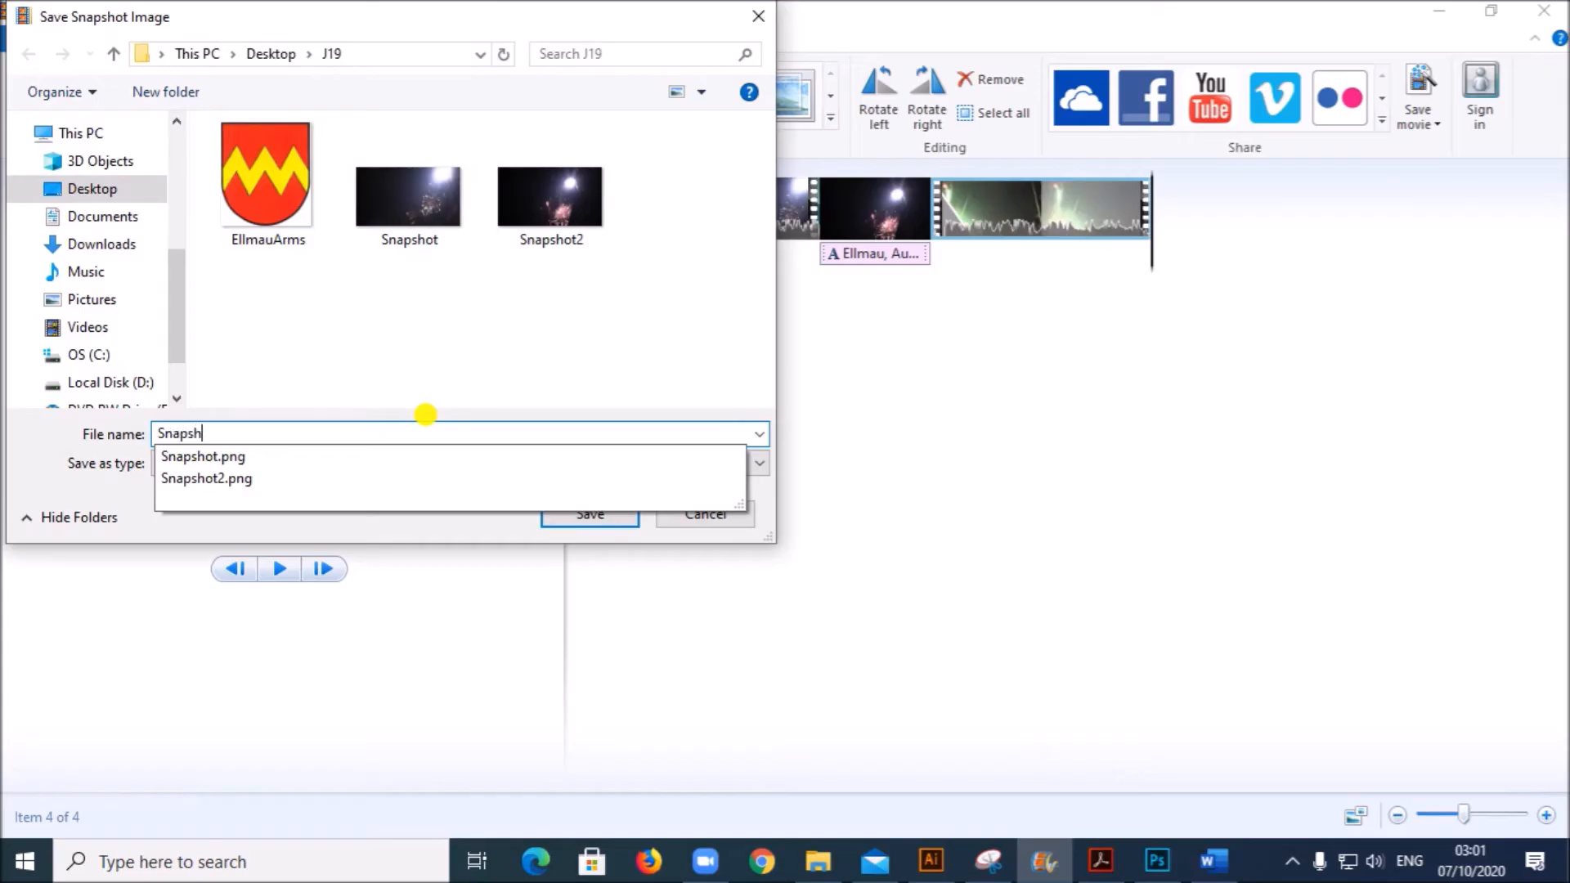
{"action": "type", "text": "ot3"}
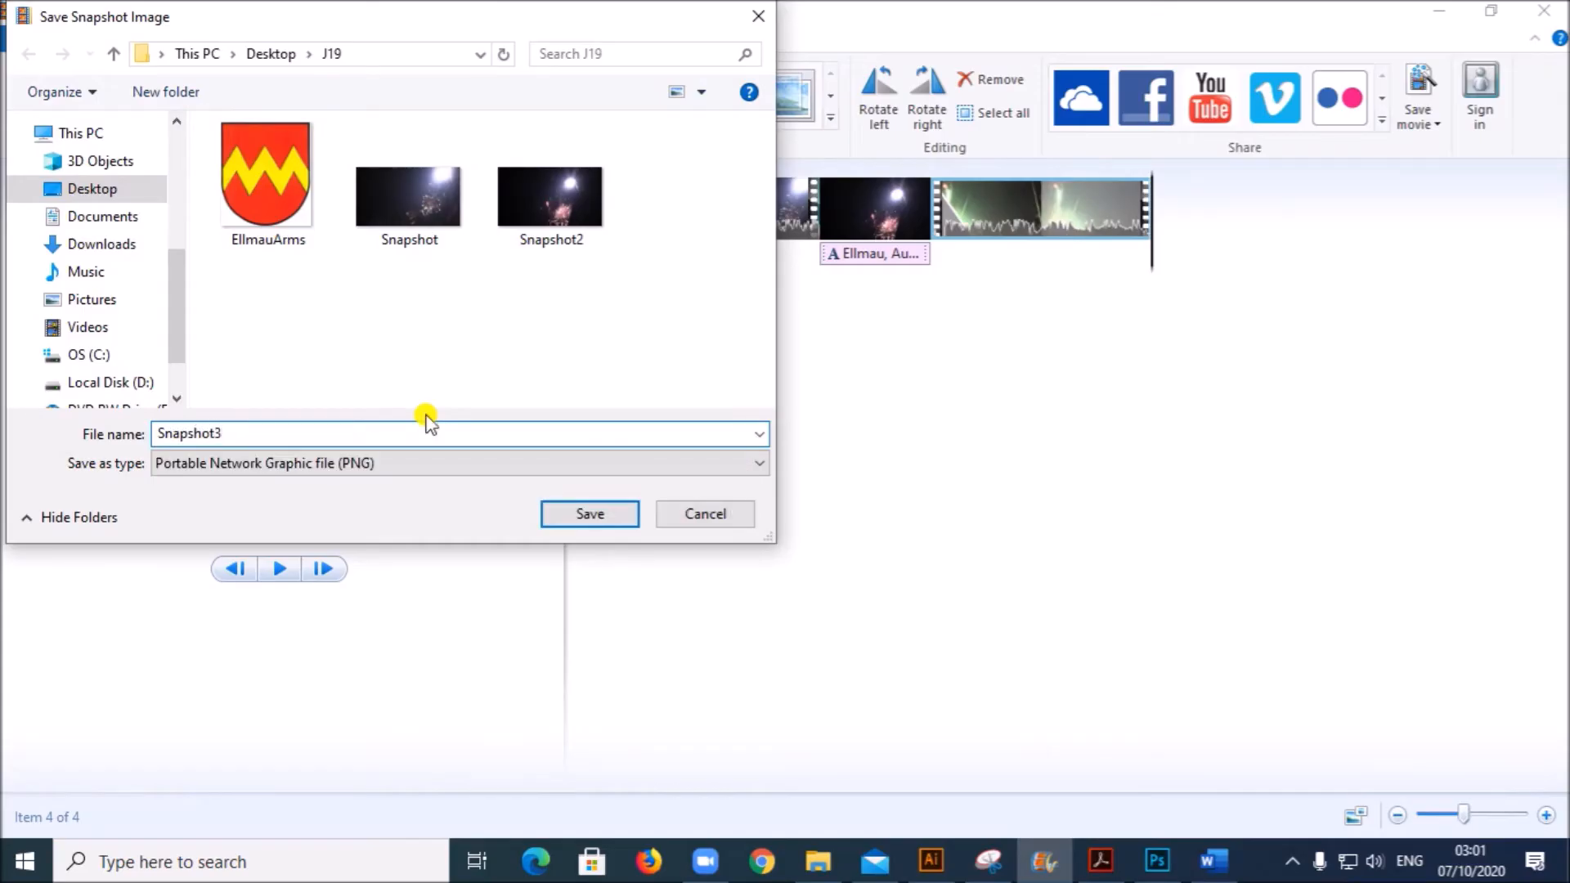
{"action": "left_click", "coordinate": [591, 515]}
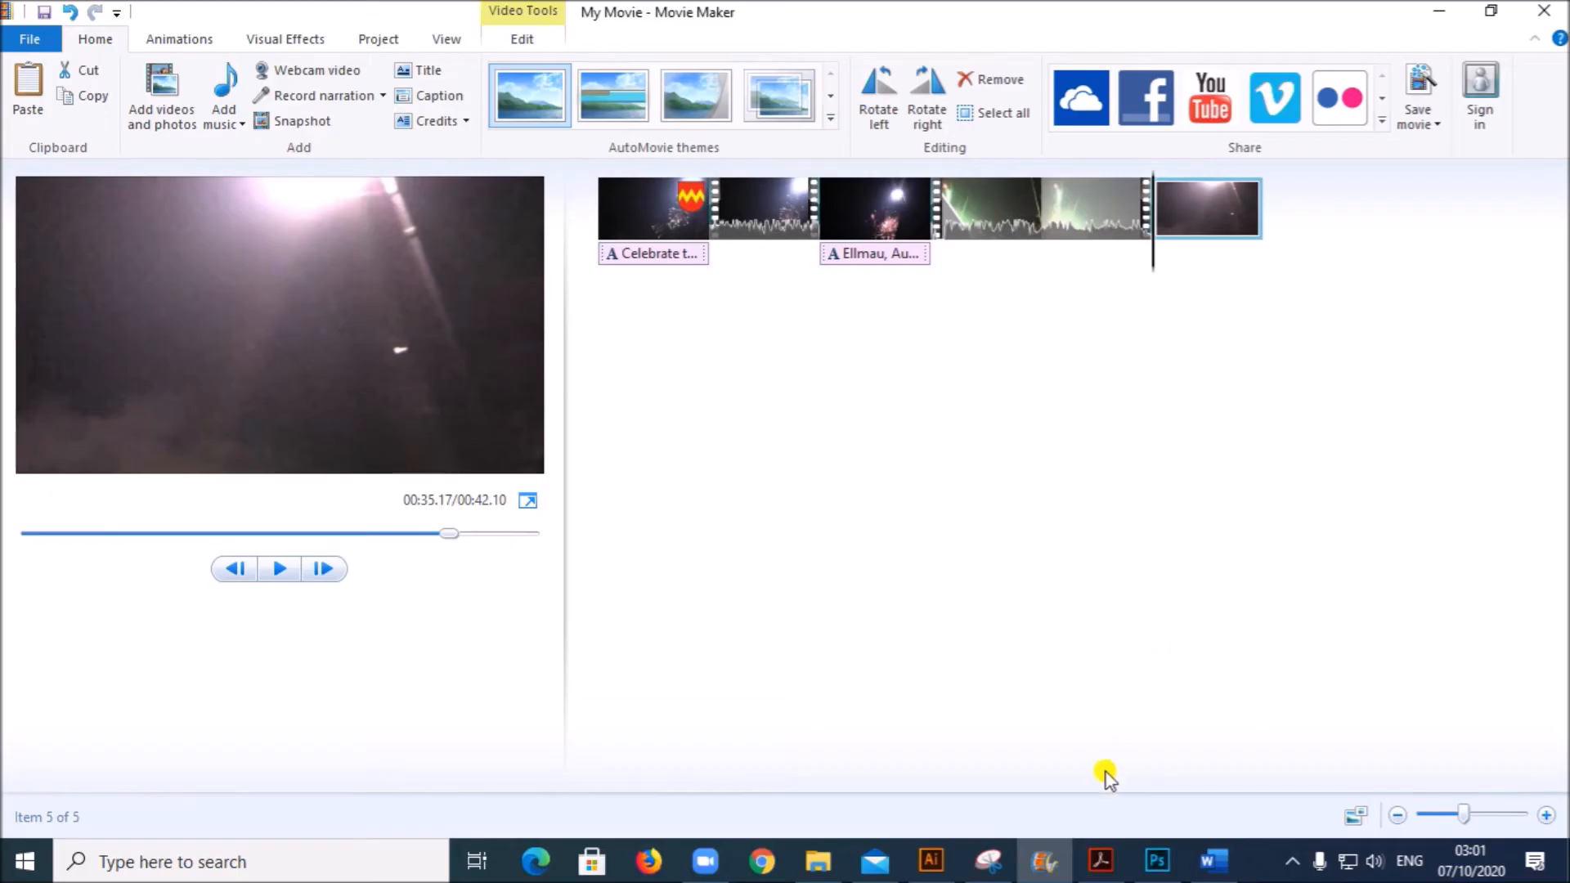
Reread task 7 in the exam PDF for the credits' placement, display time and required content
{"action": "left_click", "coordinate": [1102, 854]}
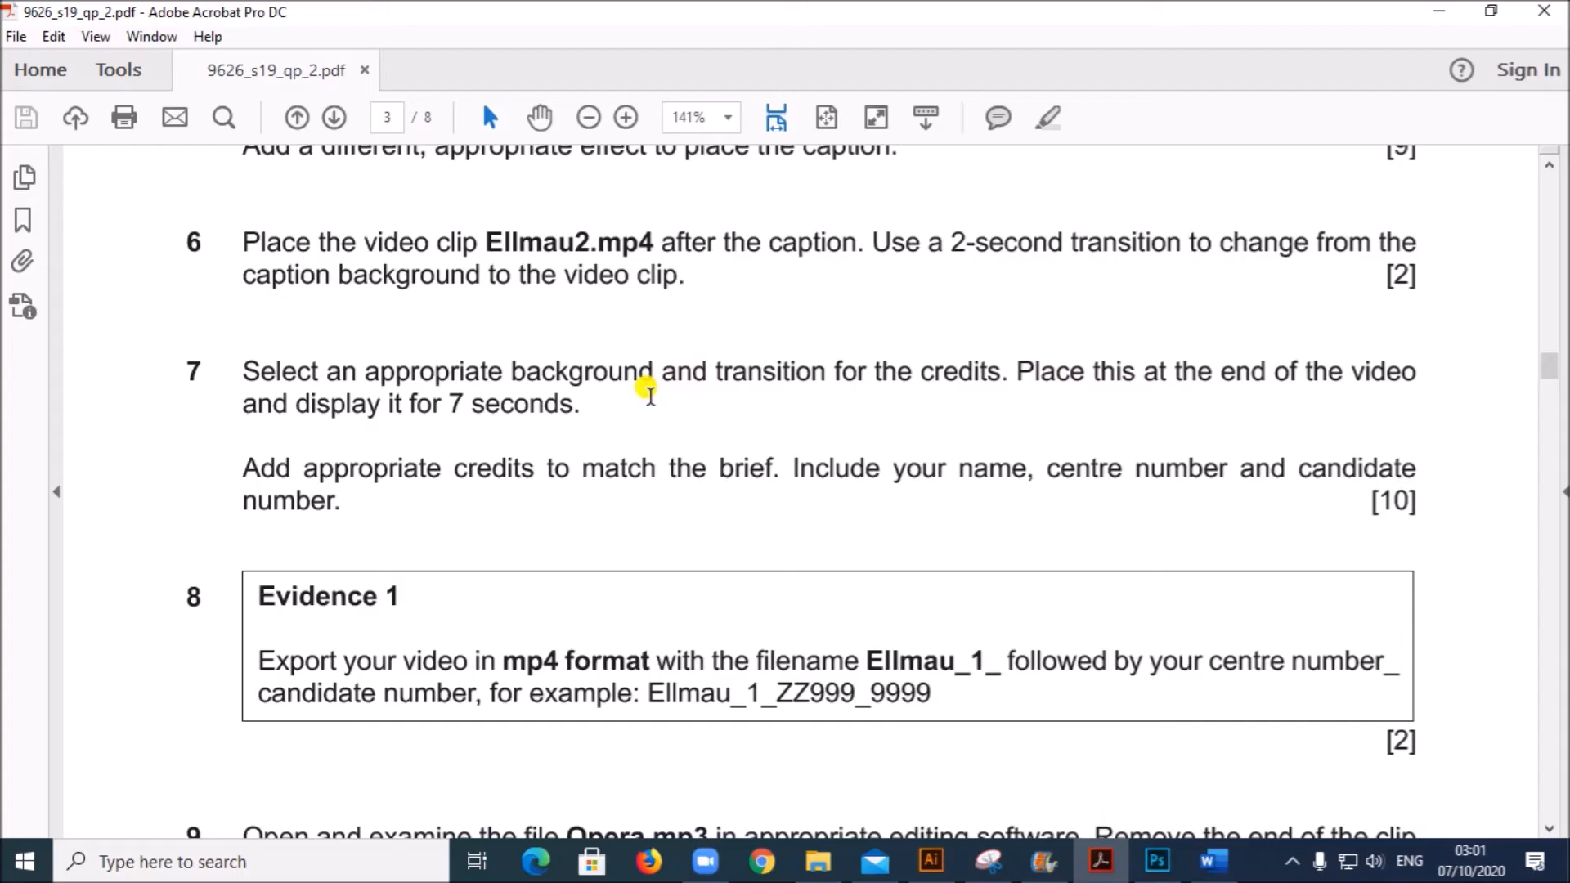
{"action": "scroll", "coordinate": [650, 392], "scroll_direction": "down", "scroll_amount": 1}
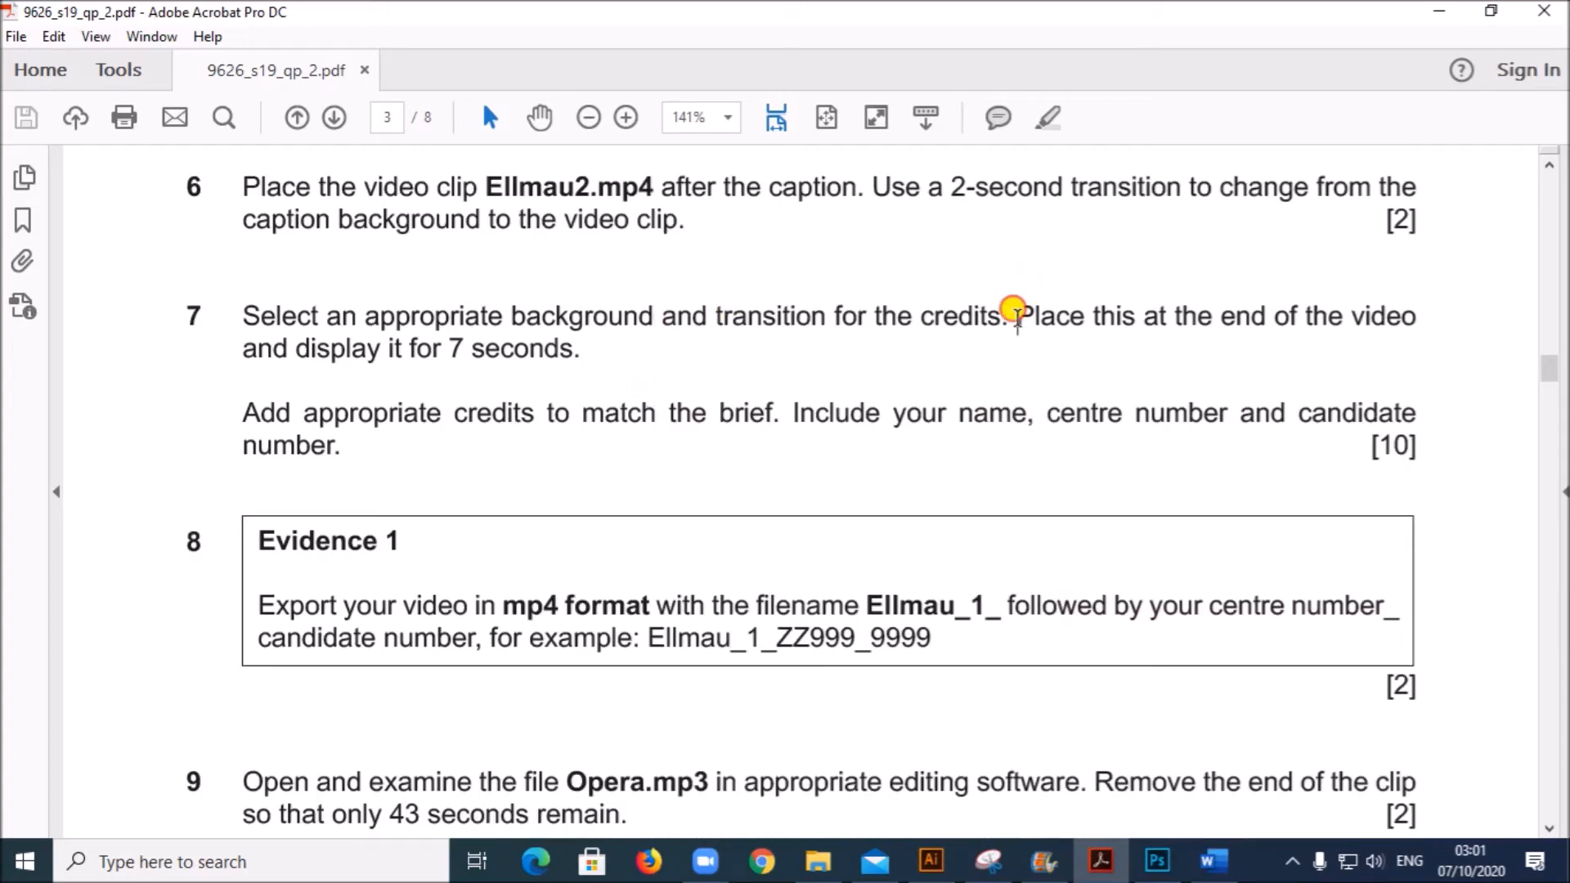
{"action": "left_click_drag", "start_coordinate": [1016, 315], "coordinate": [594, 354]}
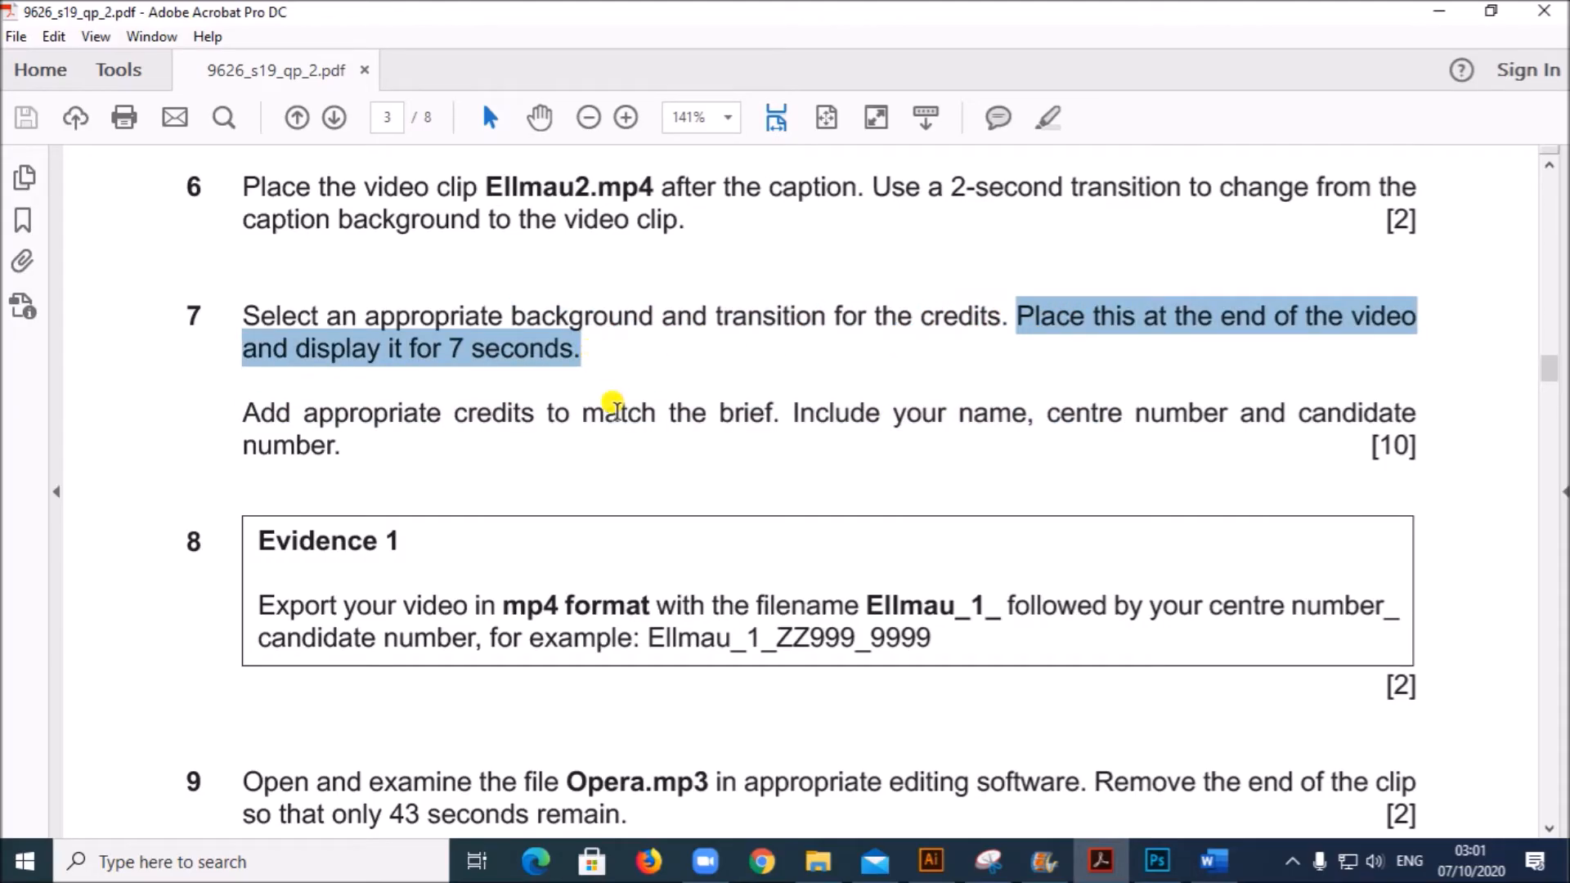
{"action": "left_click", "coordinate": [589, 471]}
{"action": "left_click_drag", "start_coordinate": [458, 413], "coordinate": [773, 413]}
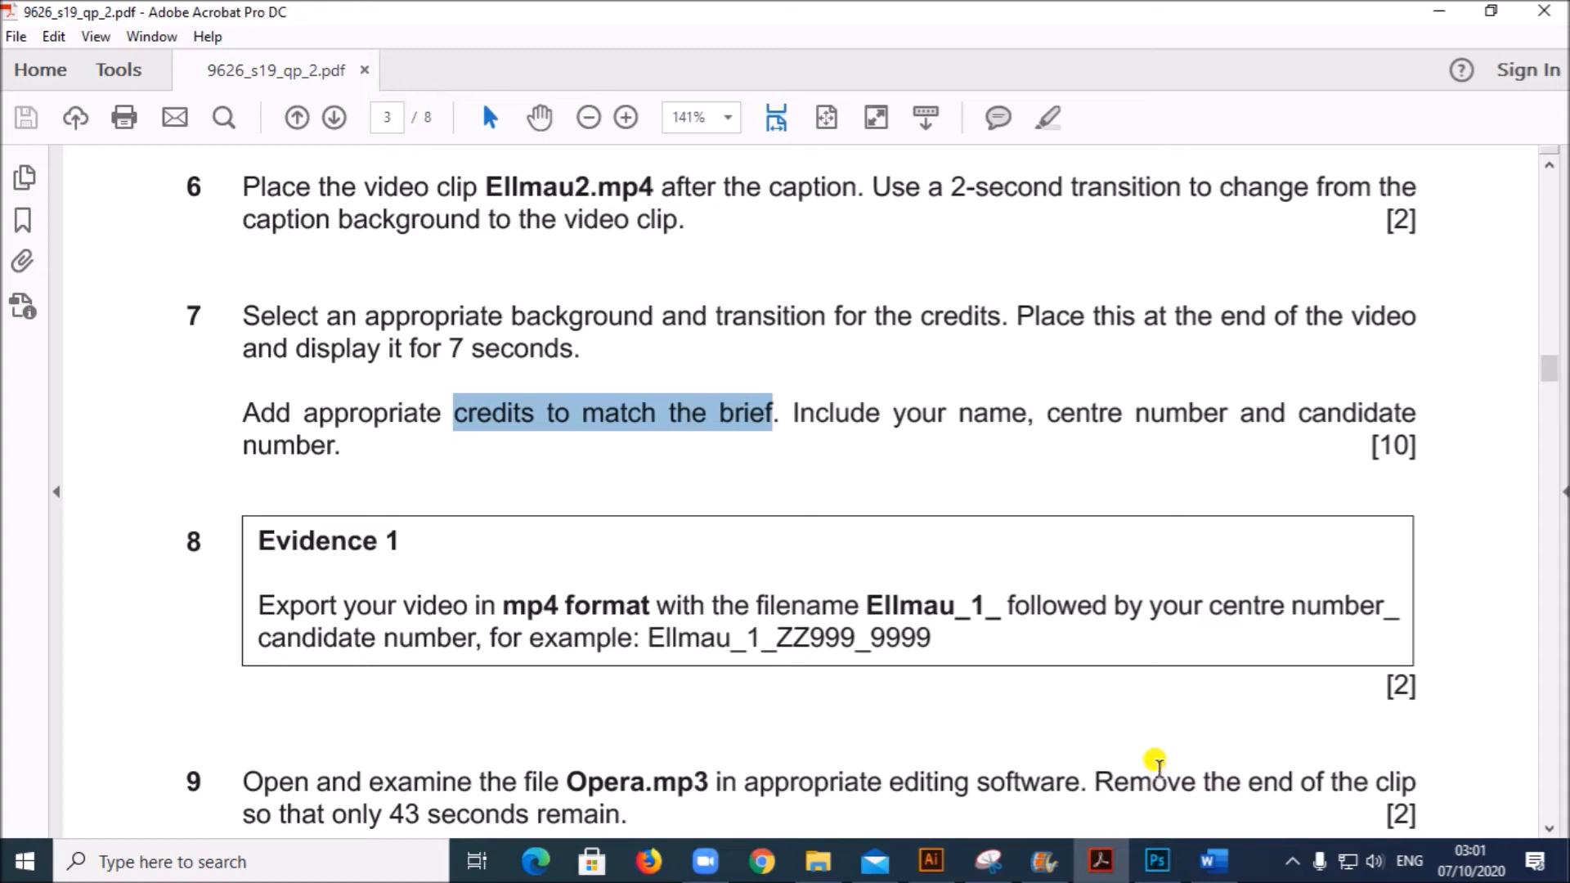
Switch back to Movie Maker and add a credits clip at the very end of the movie, after Snapshot3
{"action": "left_click", "coordinate": [1043, 860]}
{"action": "left_click_drag", "start_coordinate": [1149, 255], "coordinate": [1269, 256]}
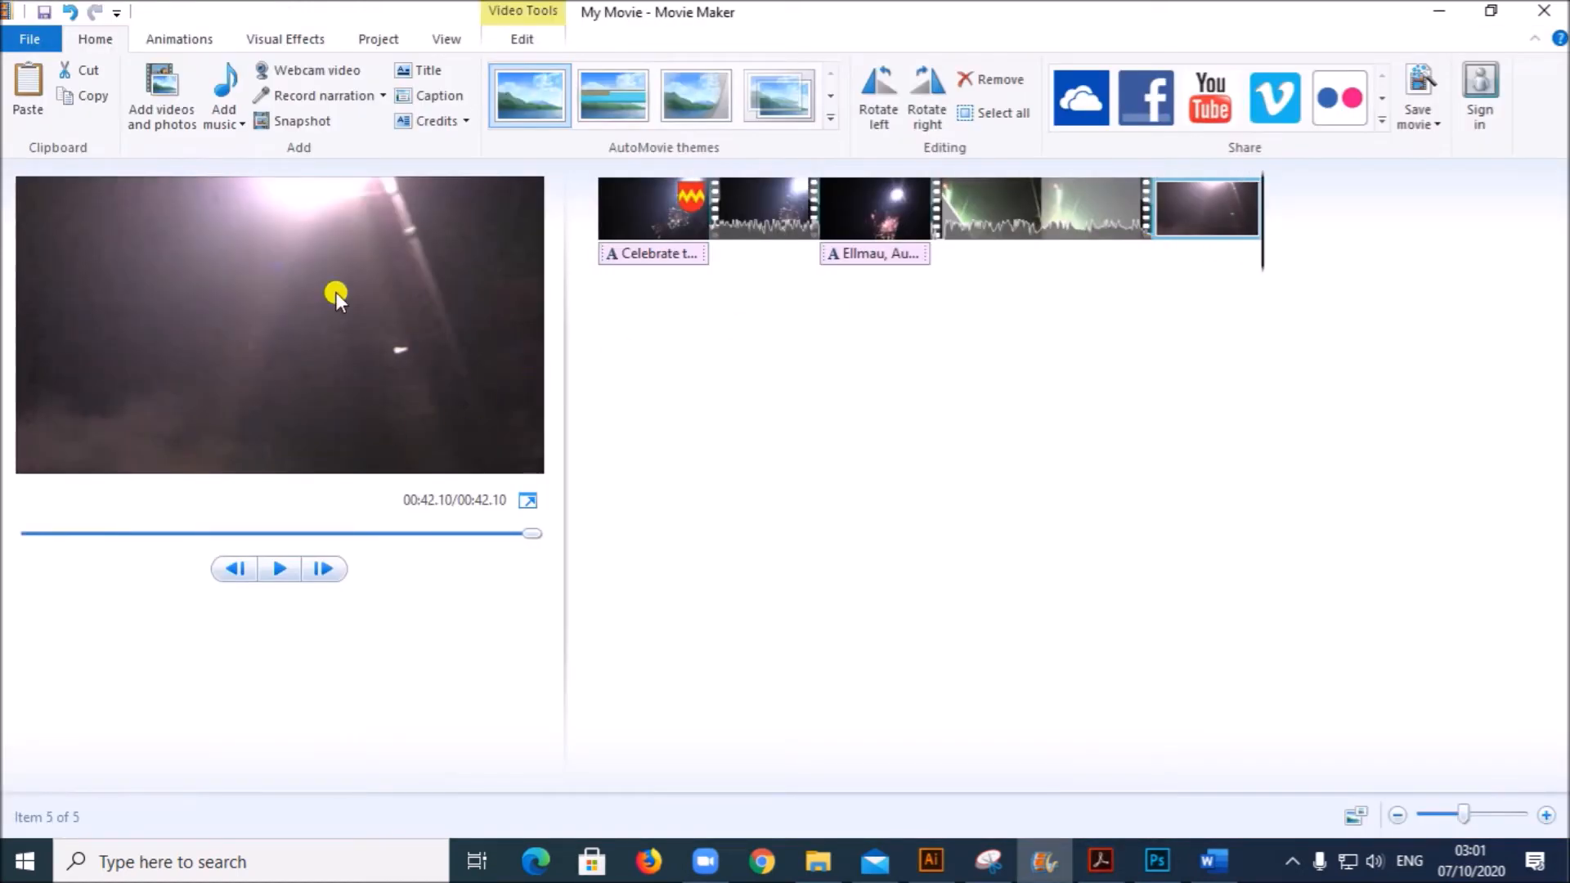
{"action": "left_click", "coordinate": [416, 119]}
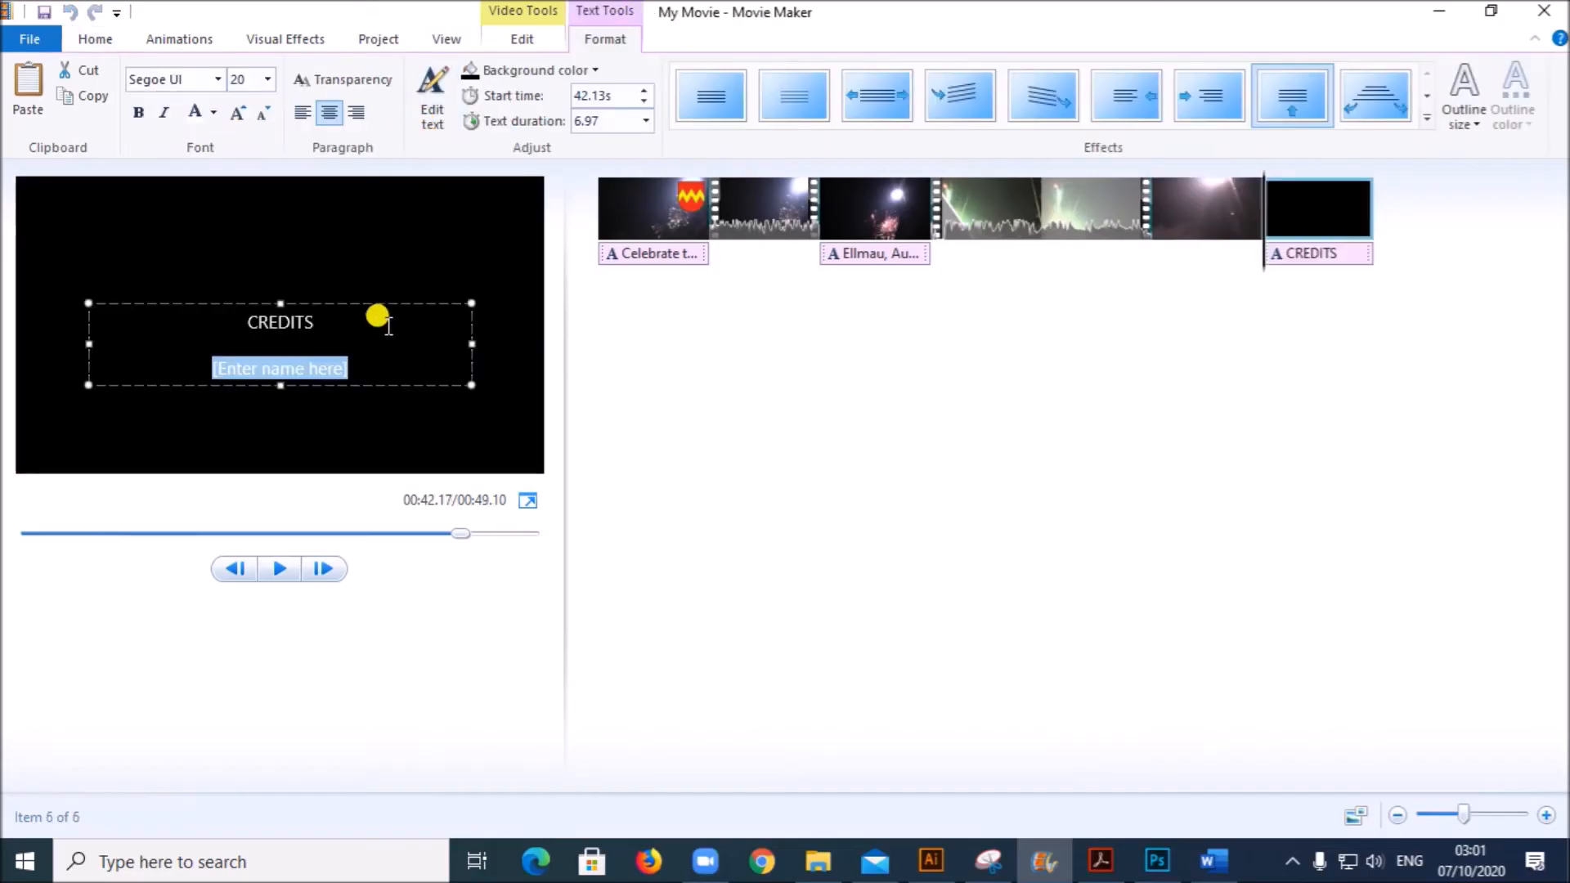
Look up who filmed the original clips in the brief on page 2 of the exam PDF
{"action": "left_click", "coordinate": [1099, 859]}
{"action": "scroll", "coordinate": [982, 449], "scroll_direction": "up", "scroll_amount": 15}
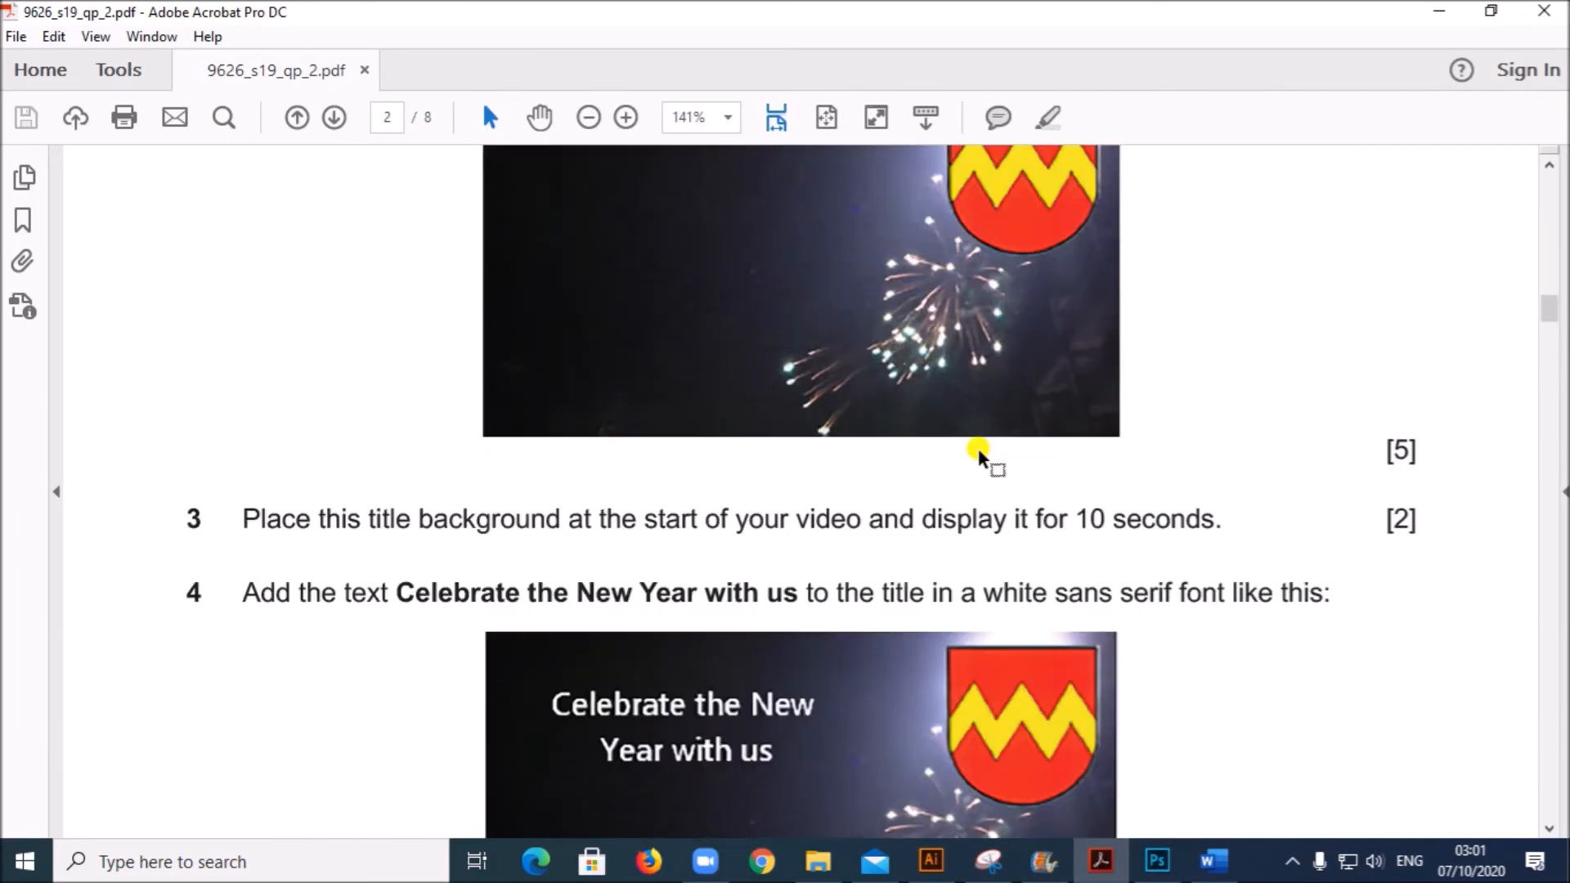
{"action": "scroll", "coordinate": [978, 446], "scroll_direction": "up", "scroll_amount": 8}
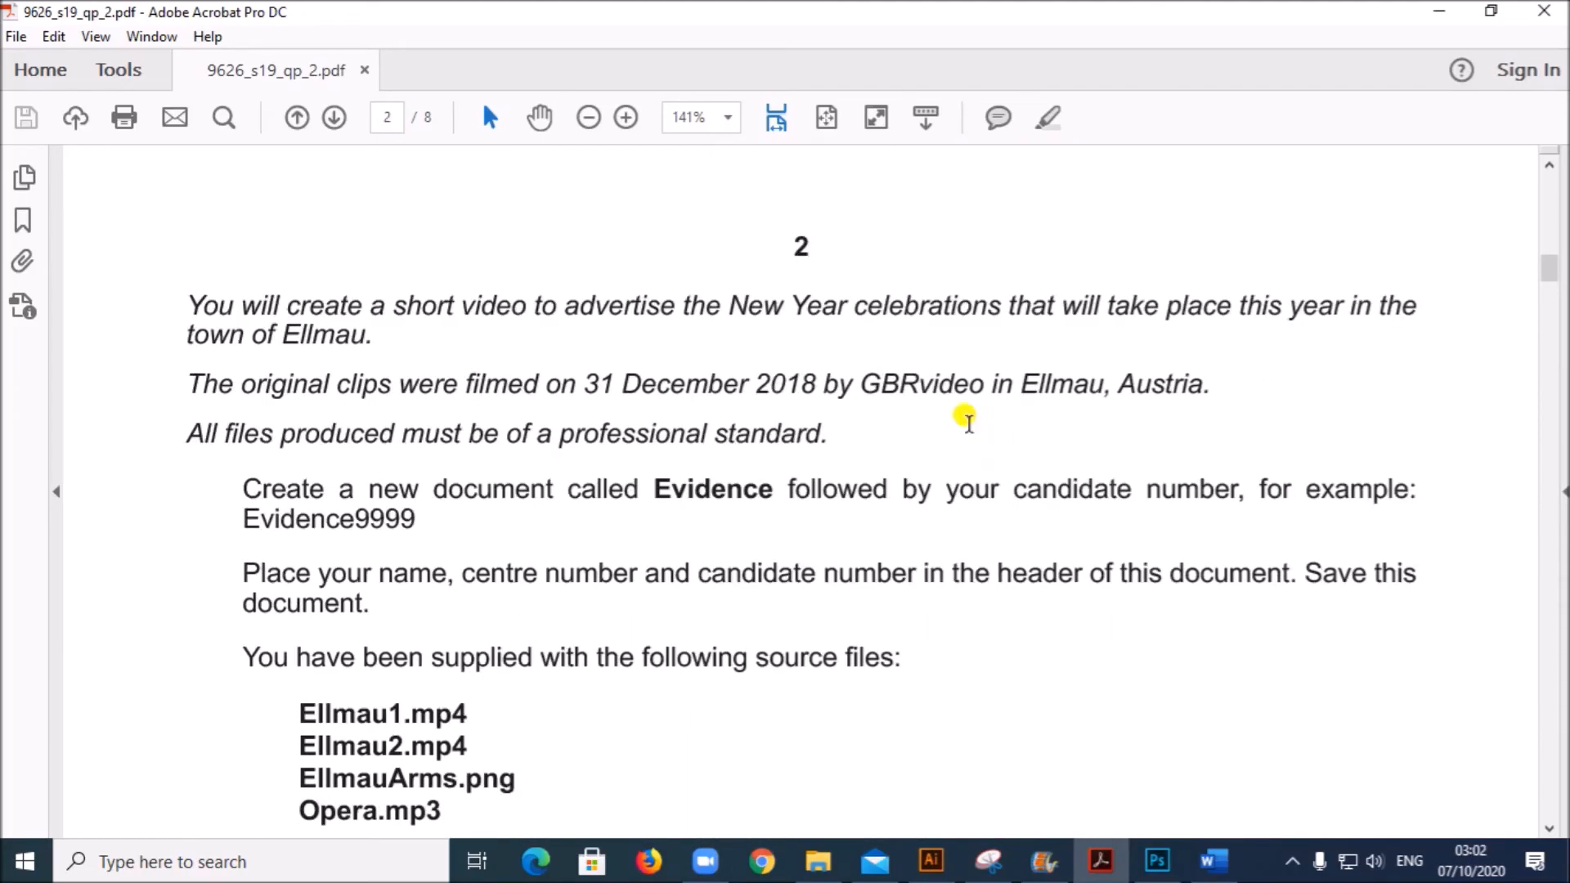
{"action": "left_click_drag", "start_coordinate": [861, 384], "coordinate": [967, 386]}
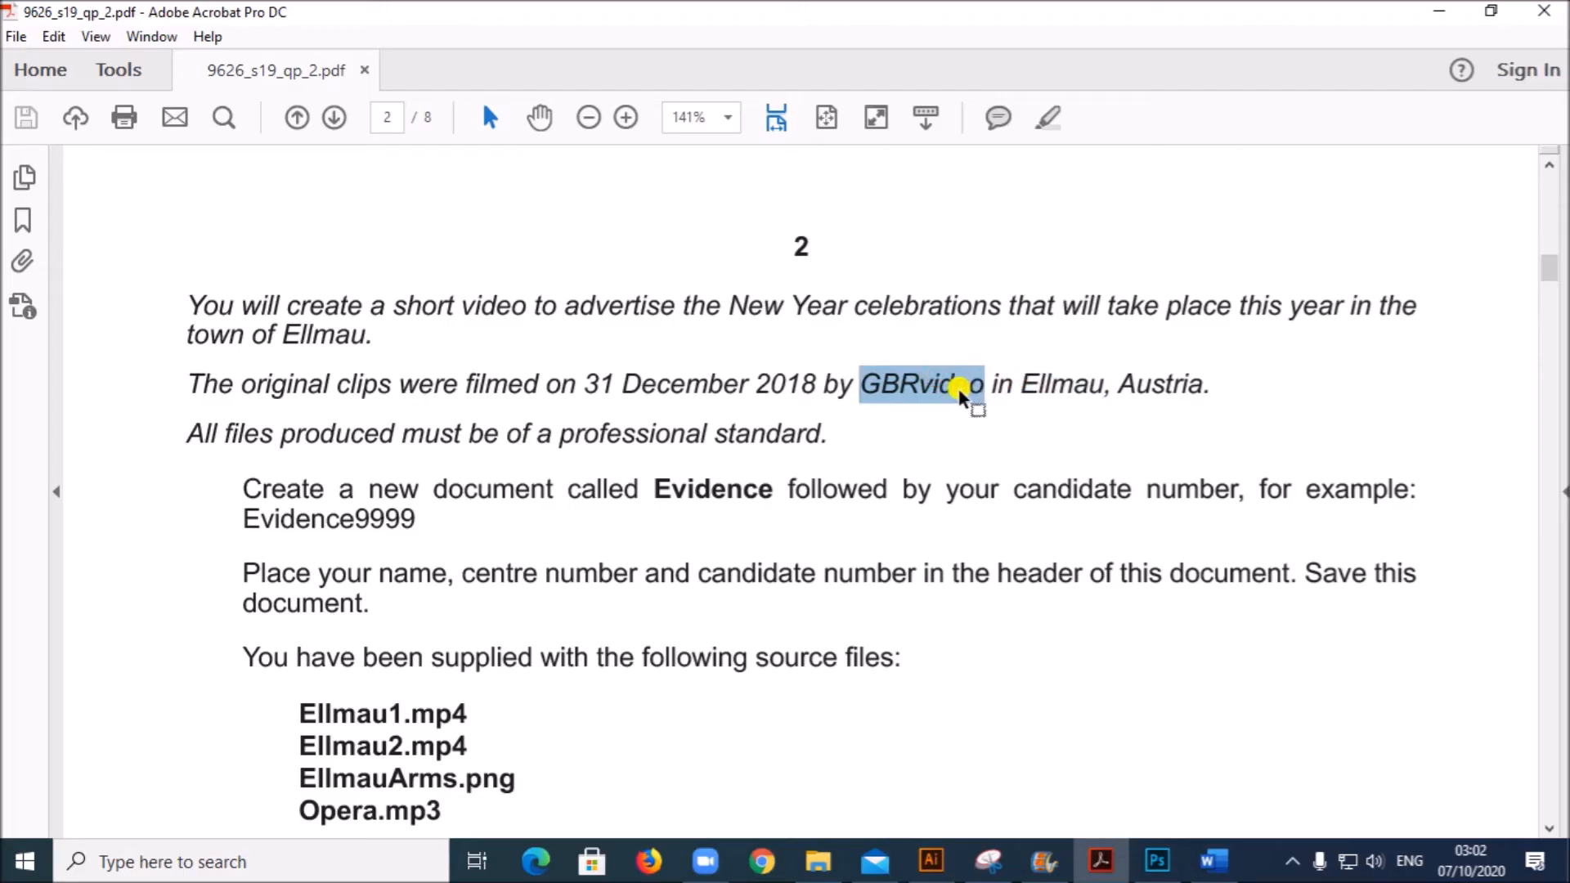
Fill in the credits in Movie Maker with "Filmed by : GBRvideo" and an "Edited by :" line giving name, candidate number and centre number
{"action": "left_click", "coordinate": [1045, 861]}
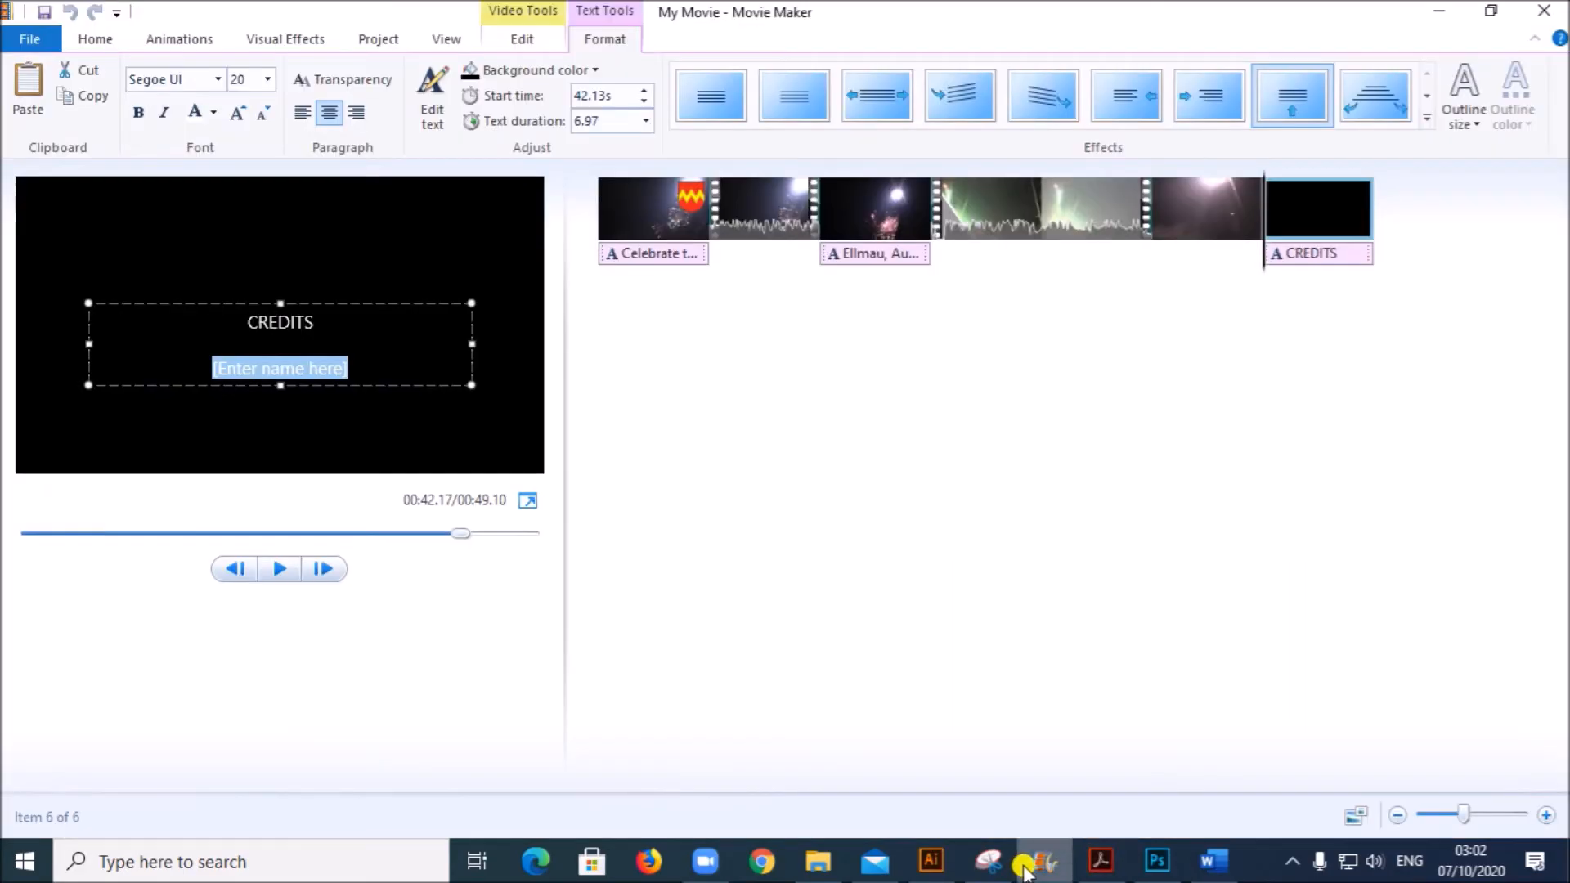
{"action": "type", "text": "Fil"}
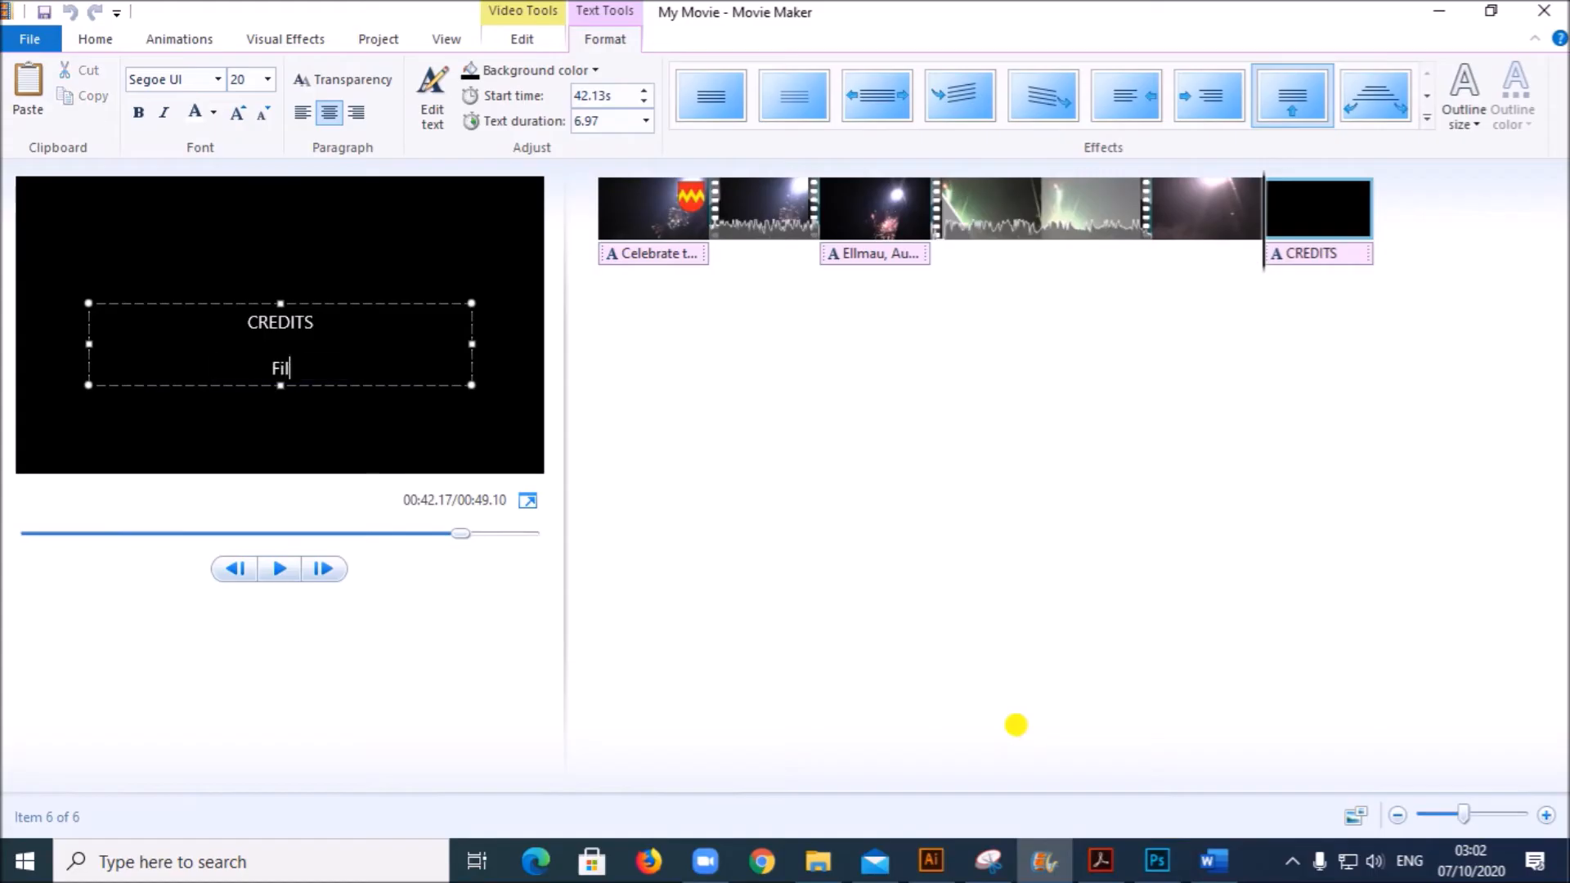
{"action": "type", "text": "med by : GBRvideo"}
{"action": "key", "text": "Return"}
{"action": "type", "text": "Edi"}
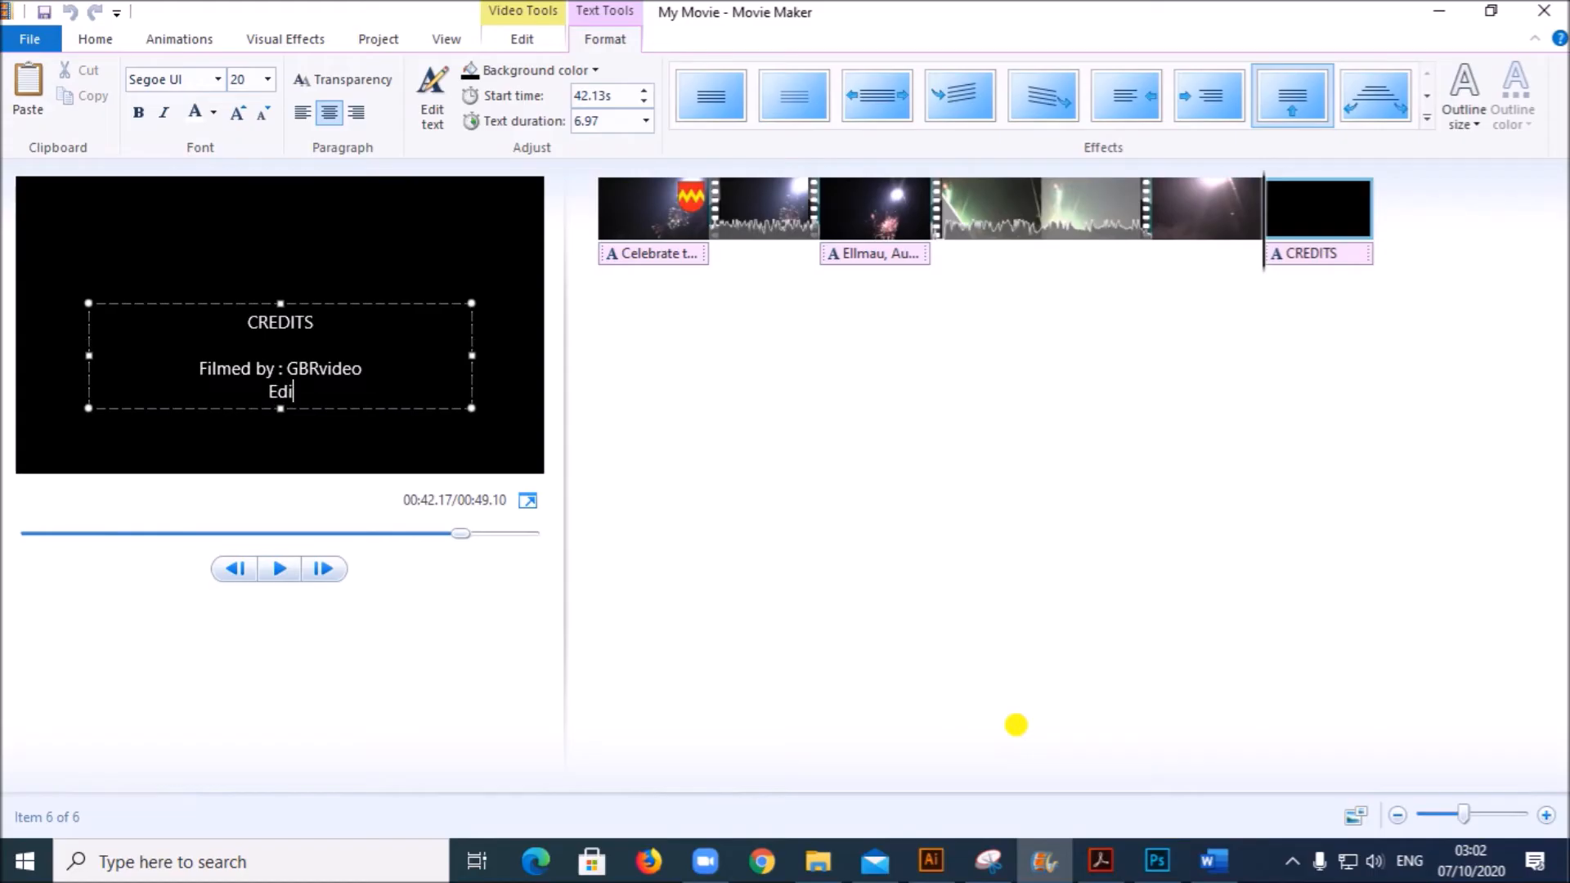
{"action": "type", "text": "ted by : Name,1234,ZZ123"}
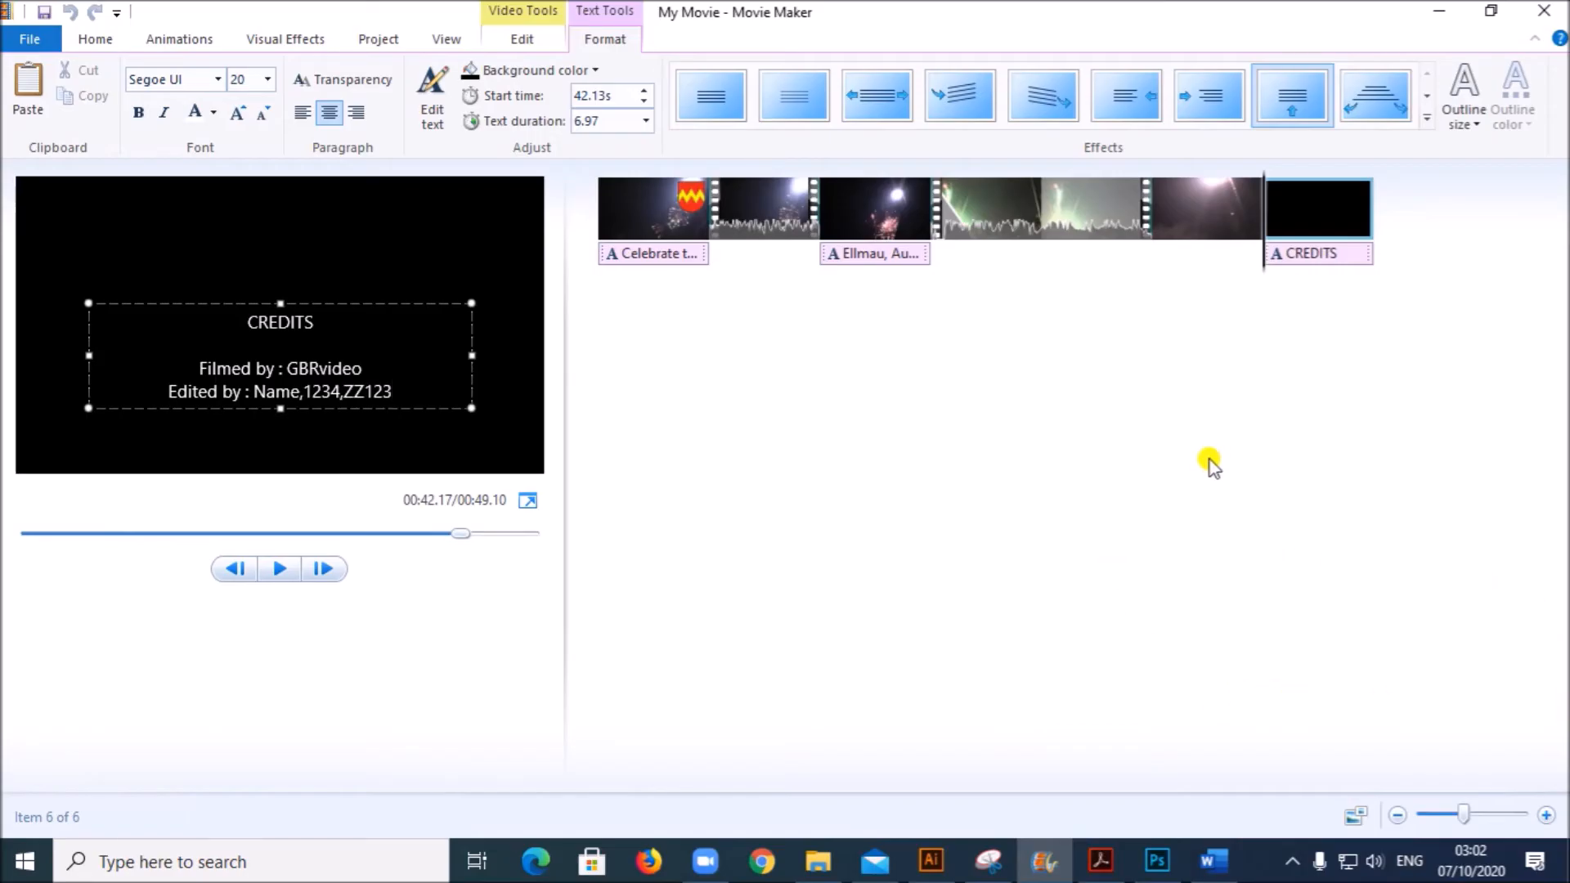
Move the CREDITS caption onto the Snapshot3 image and delete the blank black clip after it
{"action": "left_click", "coordinate": [1293, 210]}
{"action": "left_click", "coordinate": [1287, 254]}
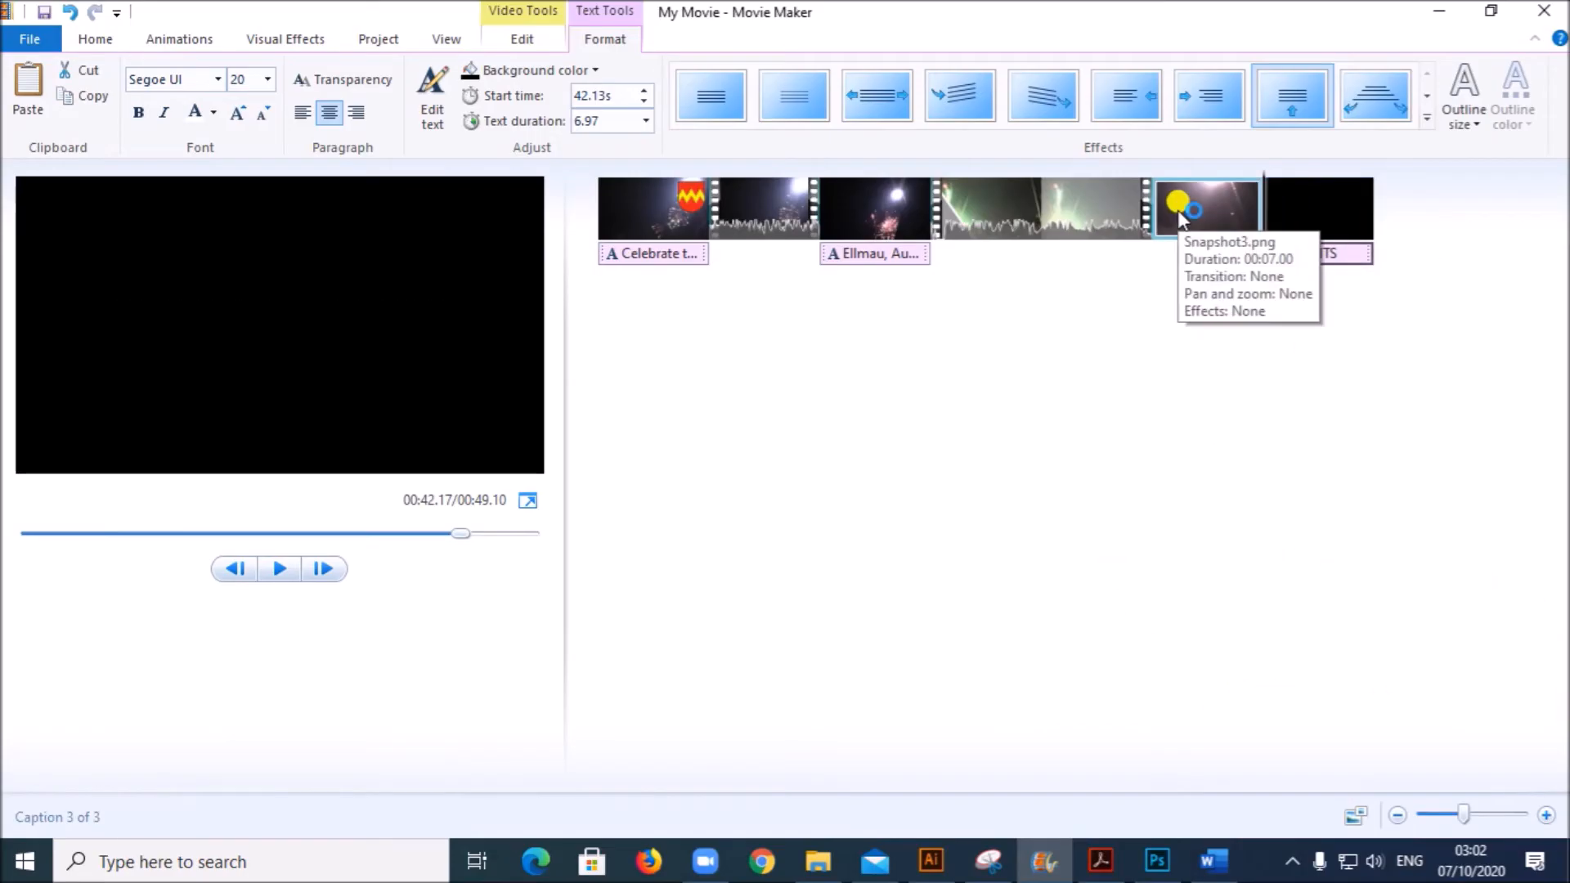
{"action": "left_click_drag", "start_coordinate": [1322, 262], "coordinate": [1163, 264]}
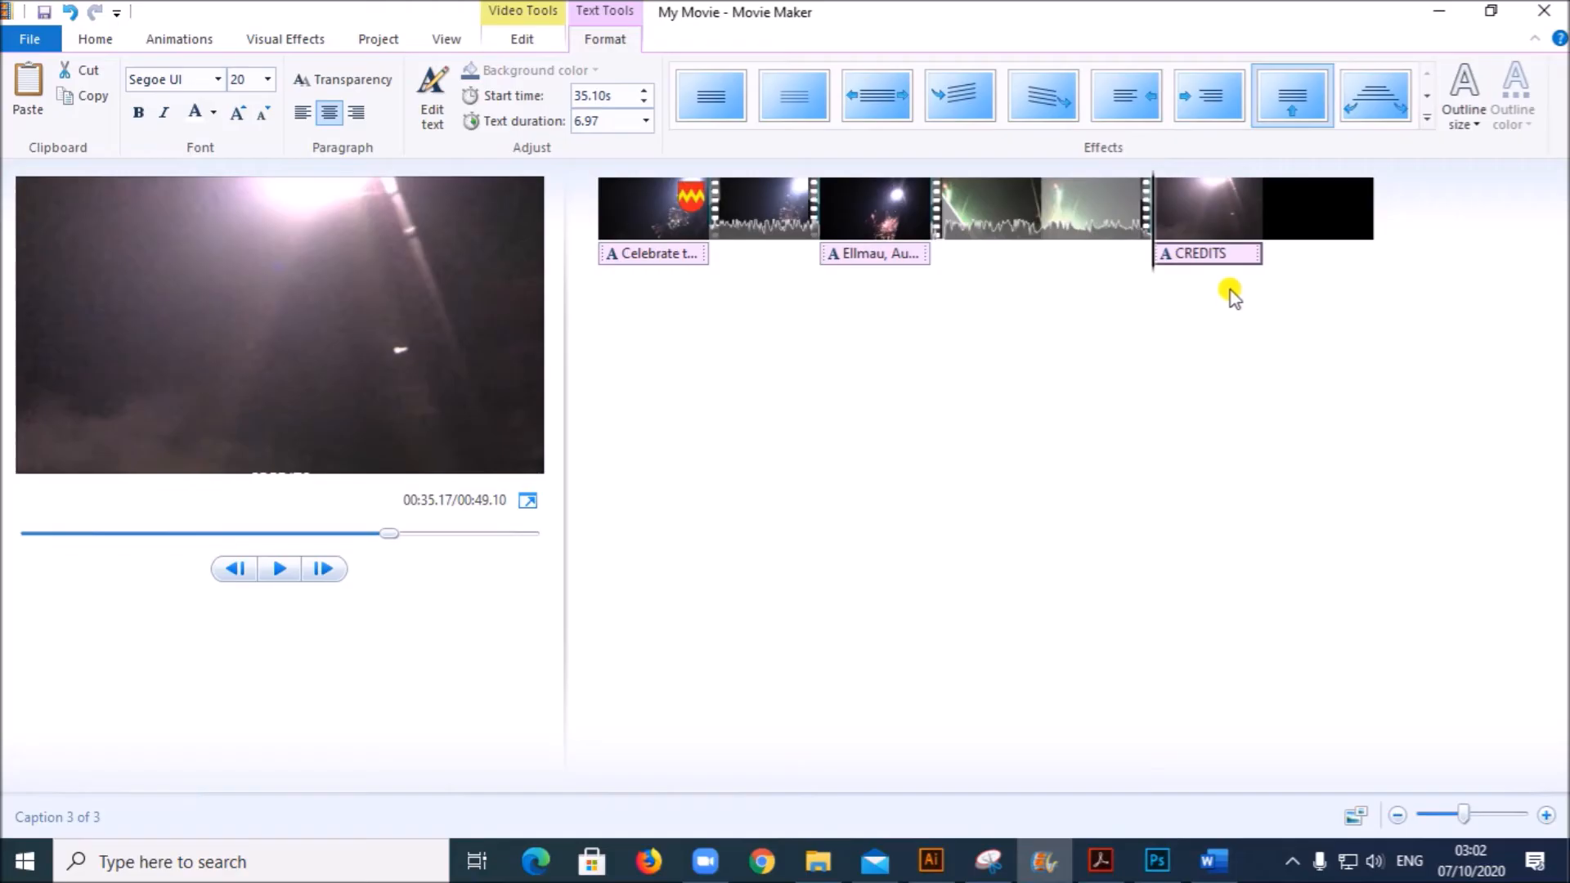
{"action": "left_click", "coordinate": [1232, 201]}
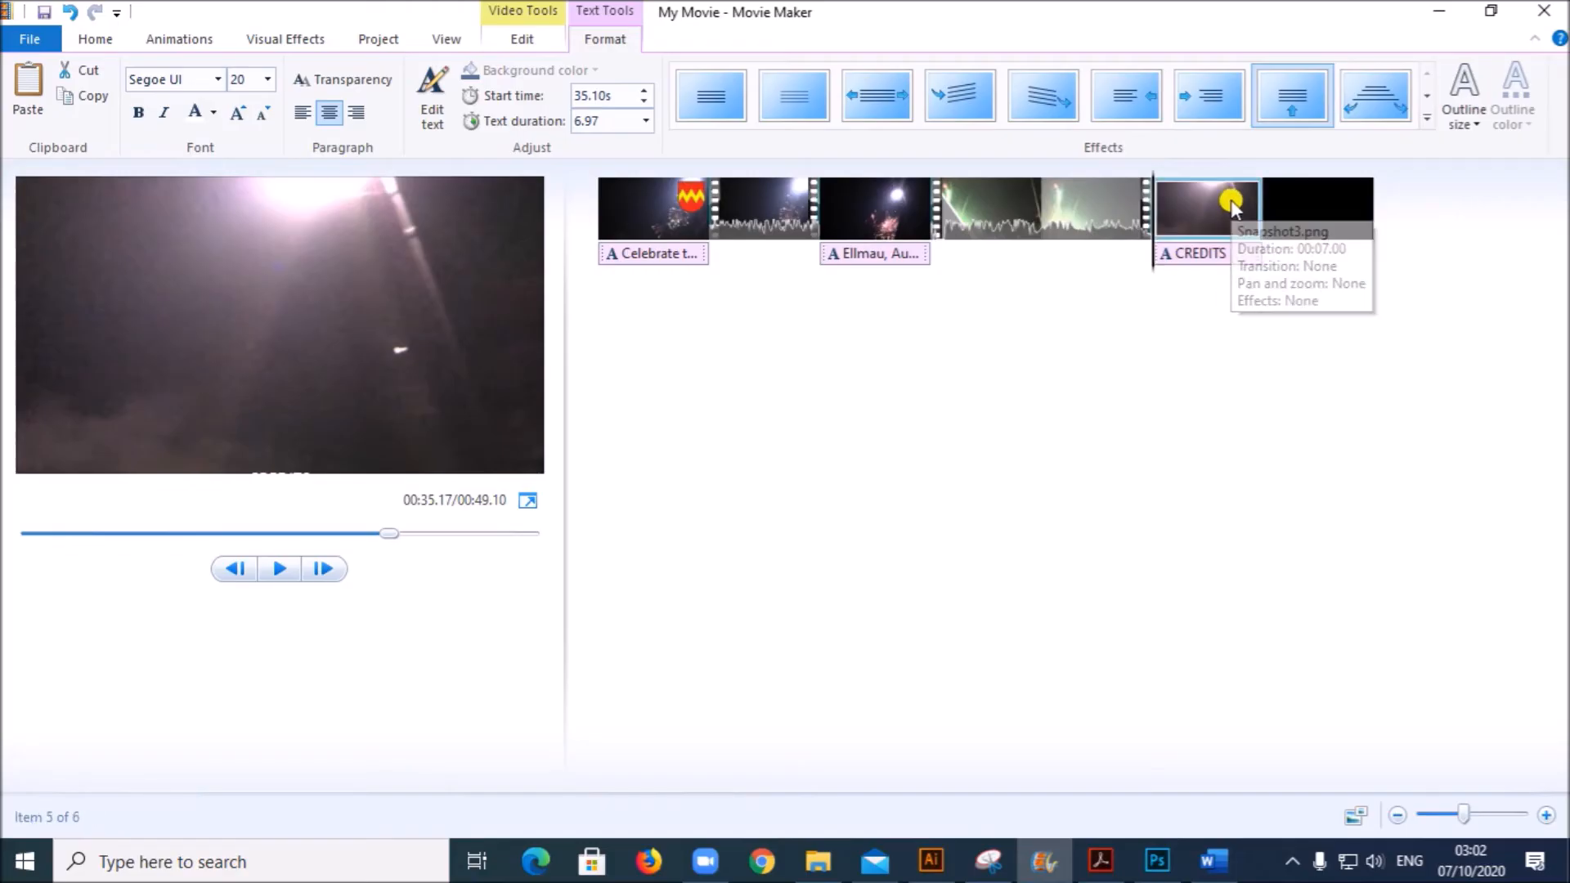
{"action": "left_click", "coordinate": [1340, 201]}
{"action": "key", "text": "Delete"}
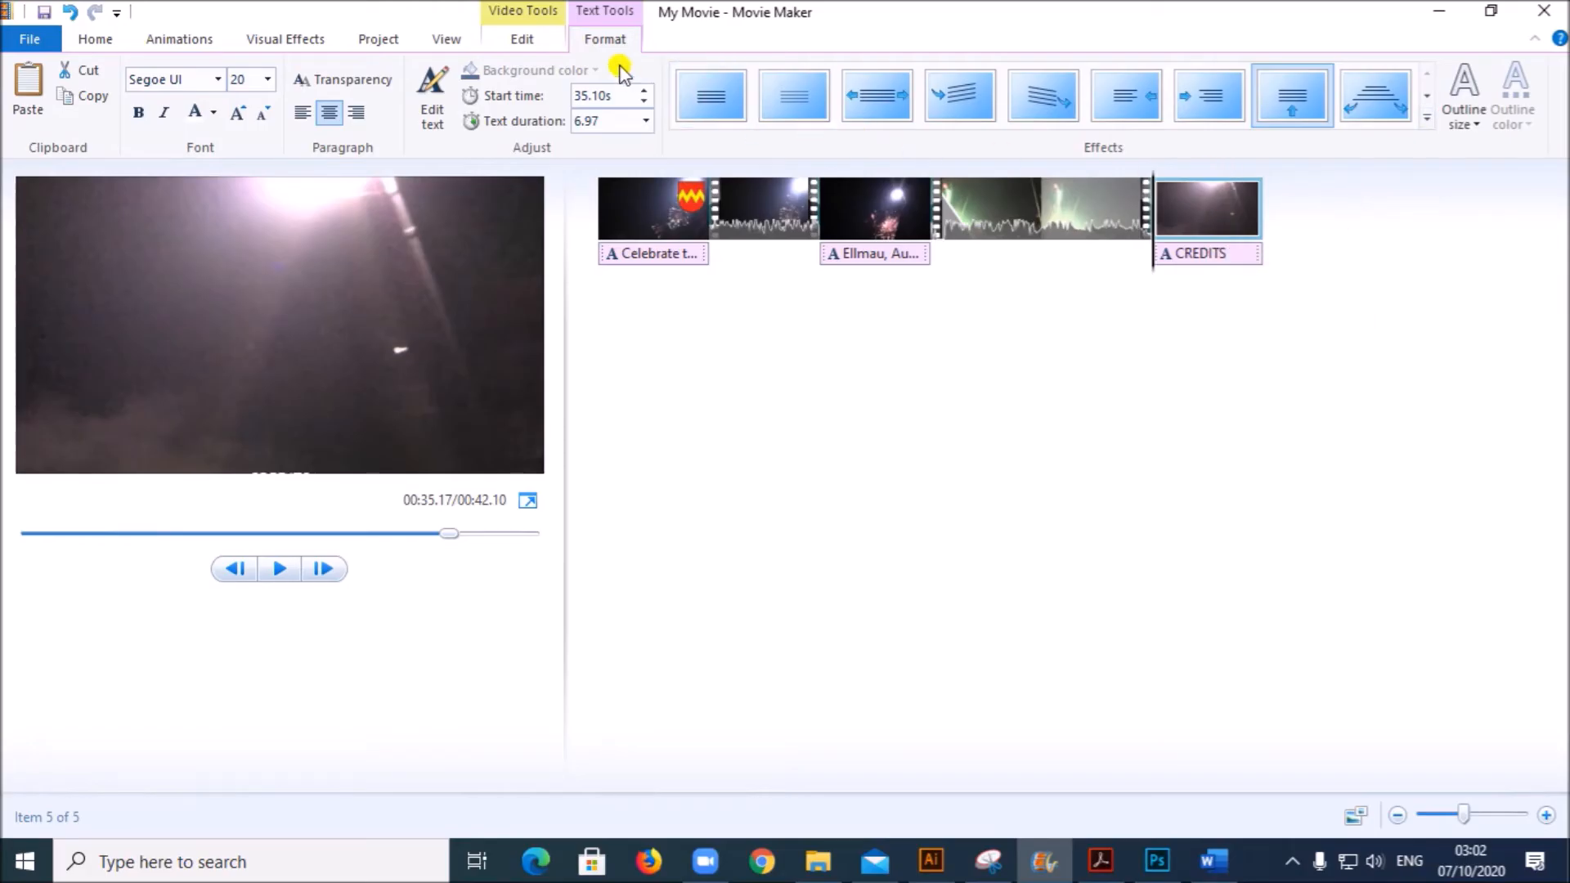
Check the duration of the Snapshot3 image, and reread the credits transition requirement of task 7 in the exam PDF
{"action": "left_click", "coordinate": [550, 38]}
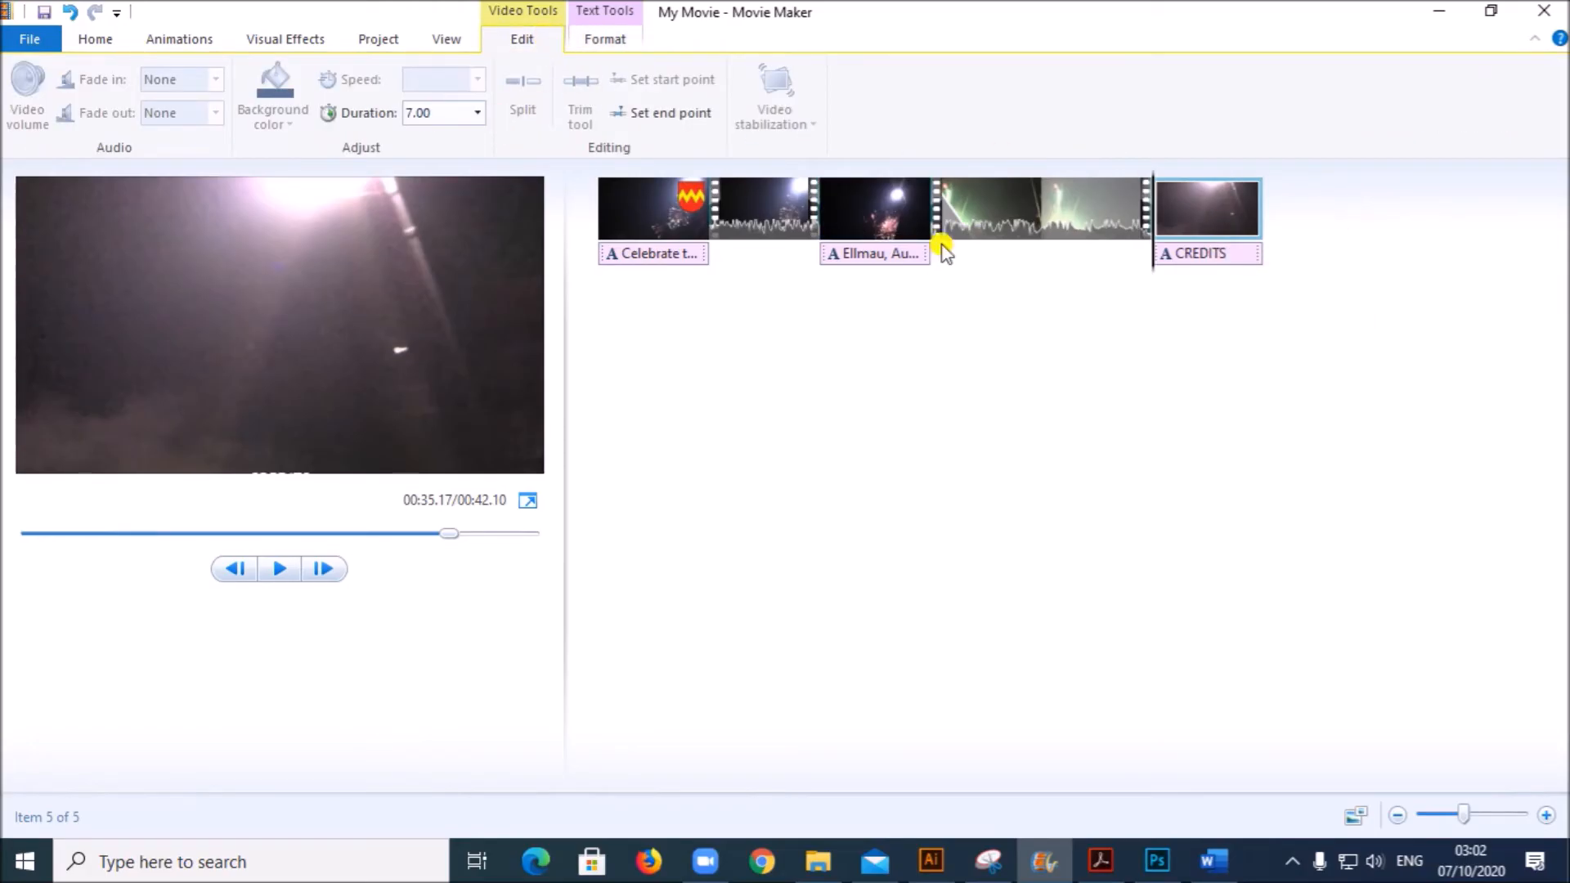
{"action": "left_click", "coordinate": [1175, 258]}
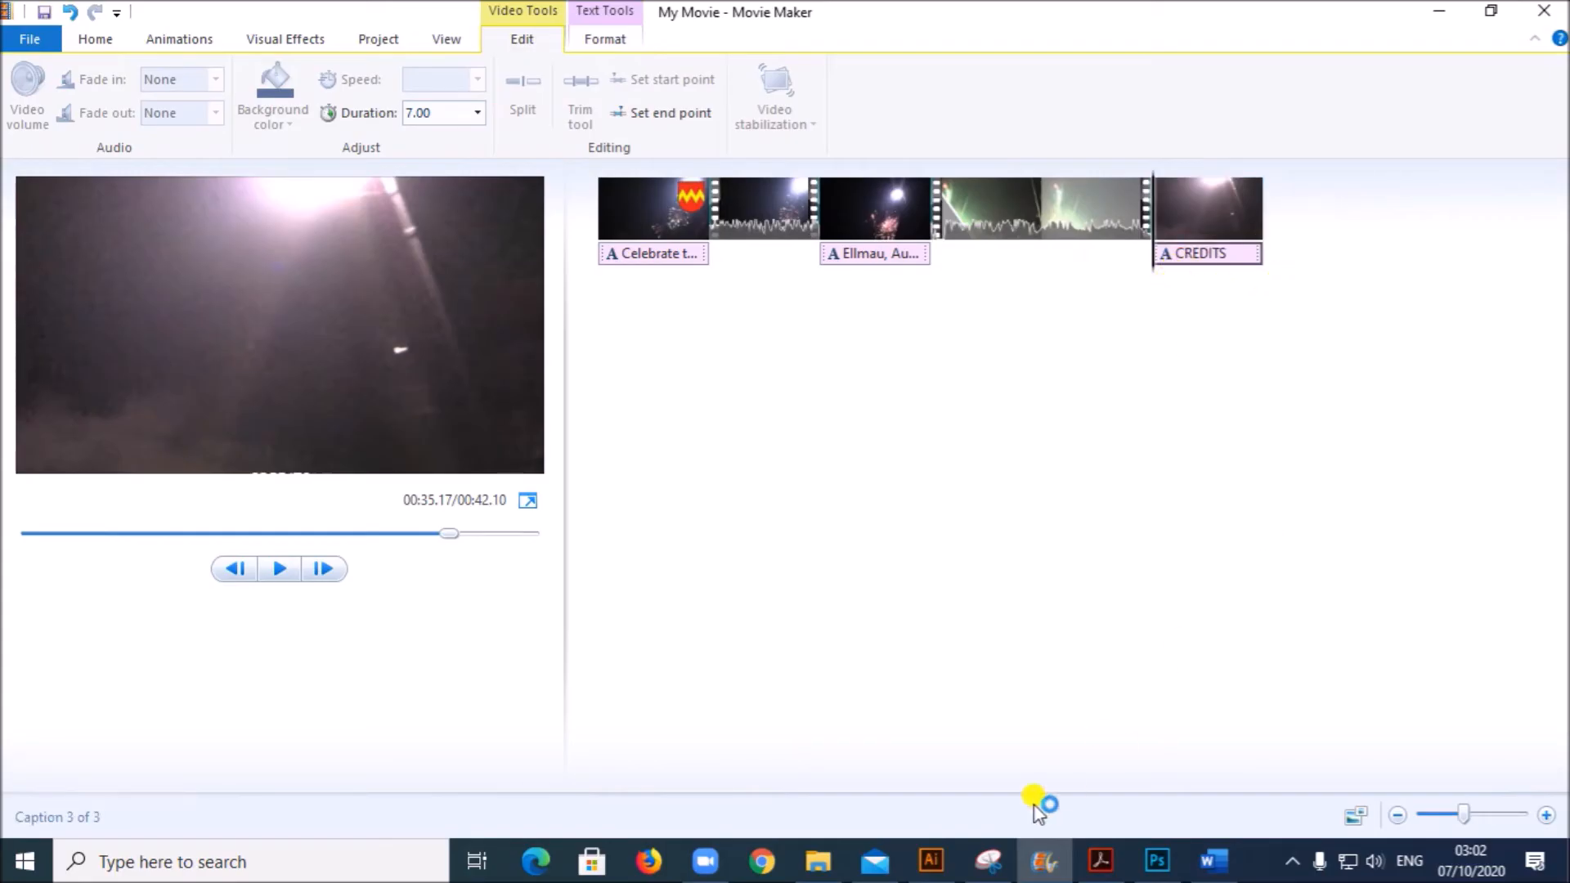
{"action": "left_click", "coordinate": [1100, 855]}
{"action": "scroll", "coordinate": [903, 639], "scroll_direction": "down", "scroll_amount": 20}
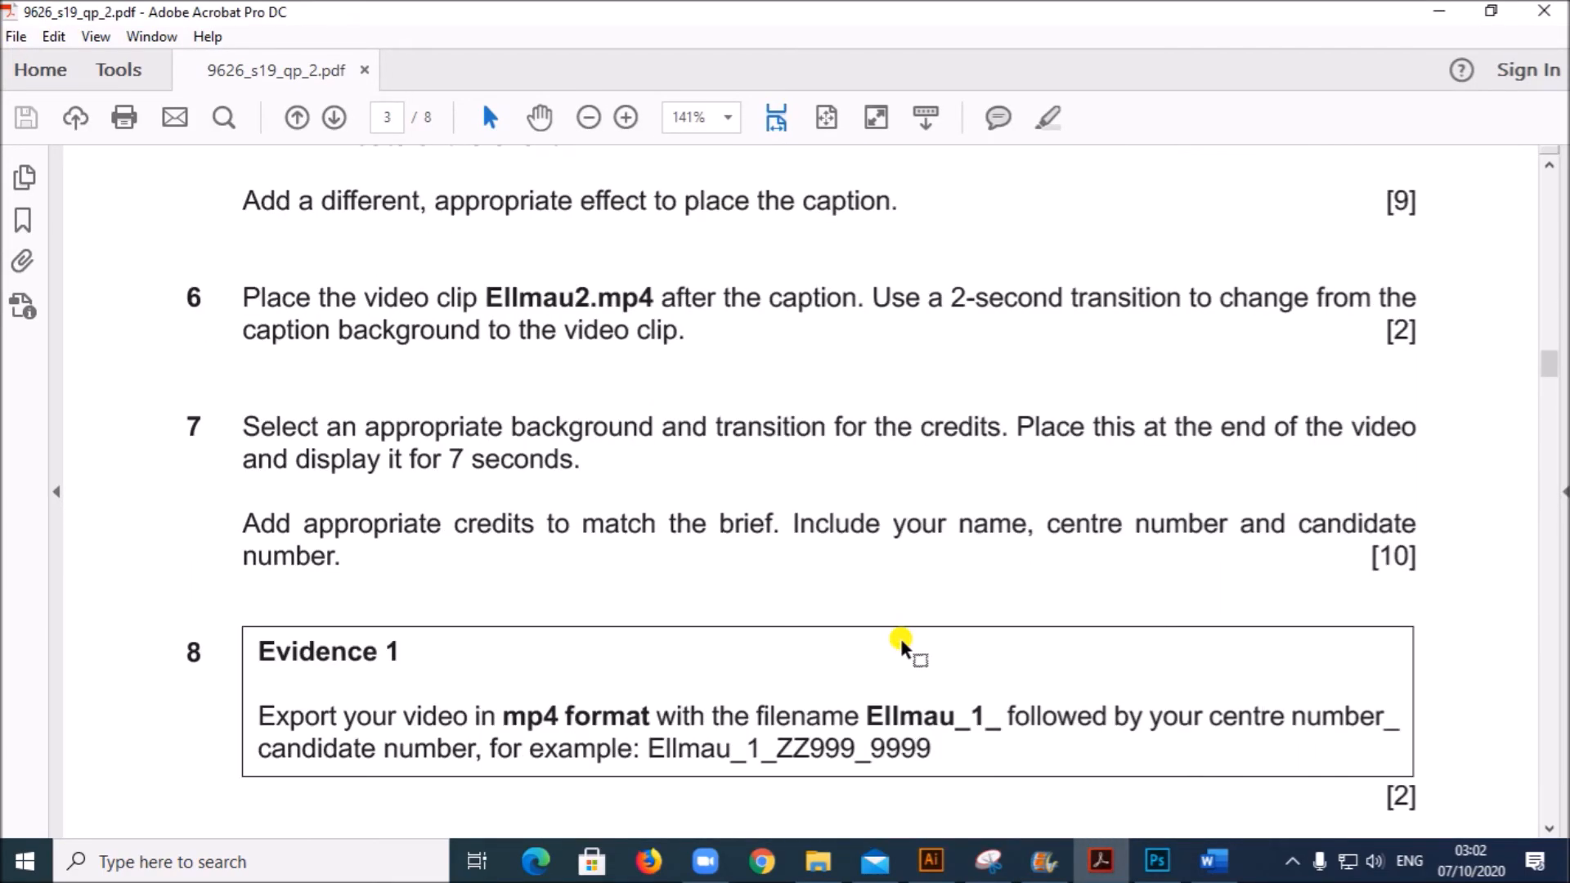
{"action": "scroll", "coordinate": [904, 646], "scroll_direction": "down", "scroll_amount": 3}
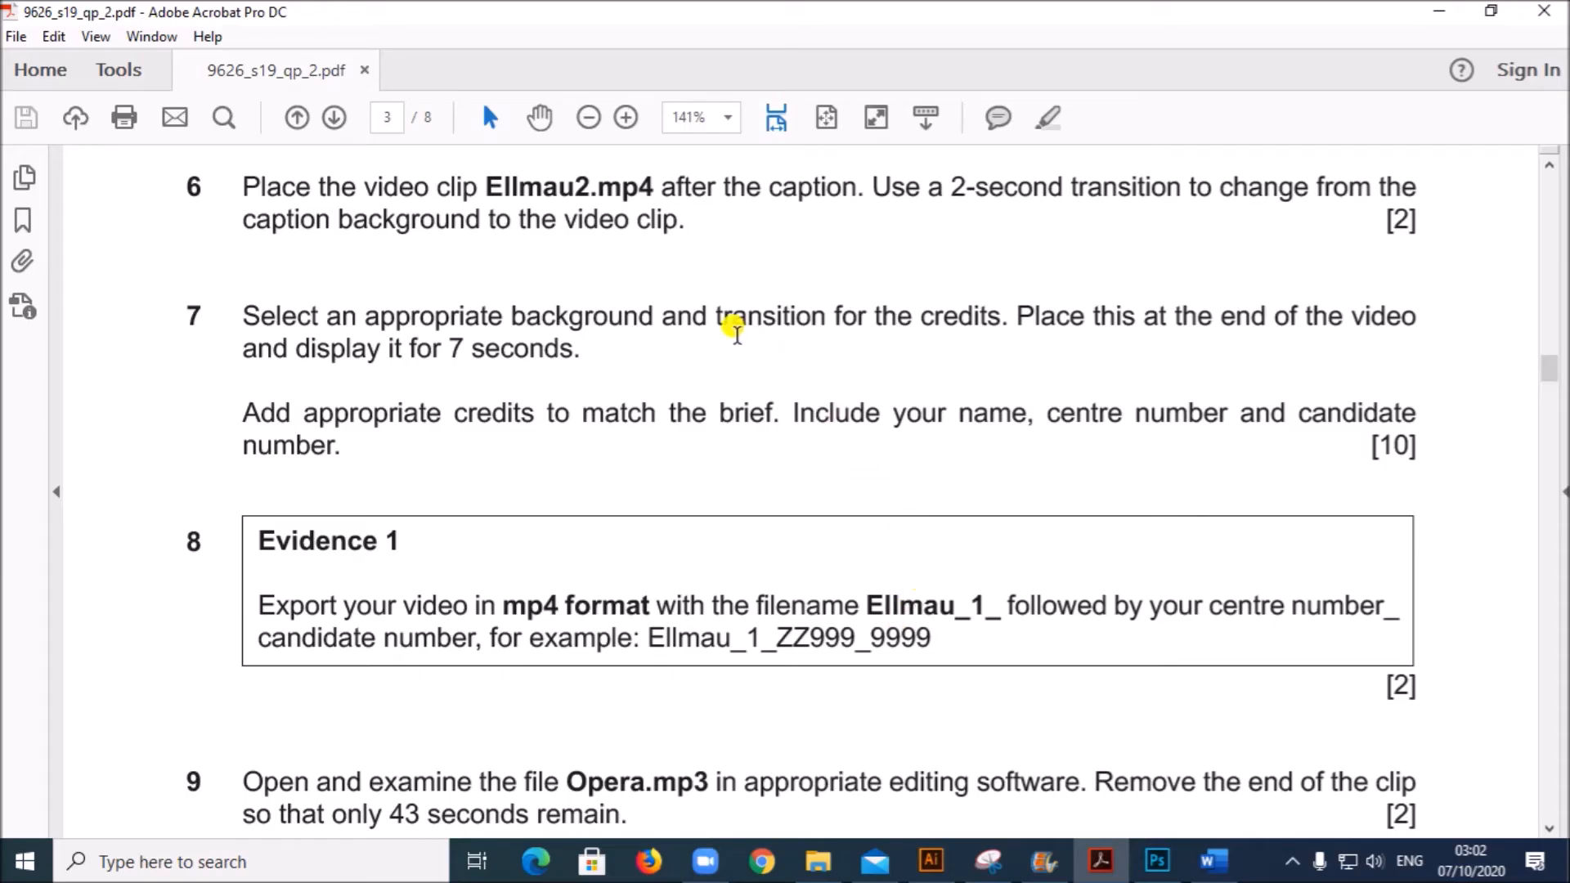
{"action": "left_click_drag", "start_coordinate": [711, 320], "coordinate": [826, 309]}
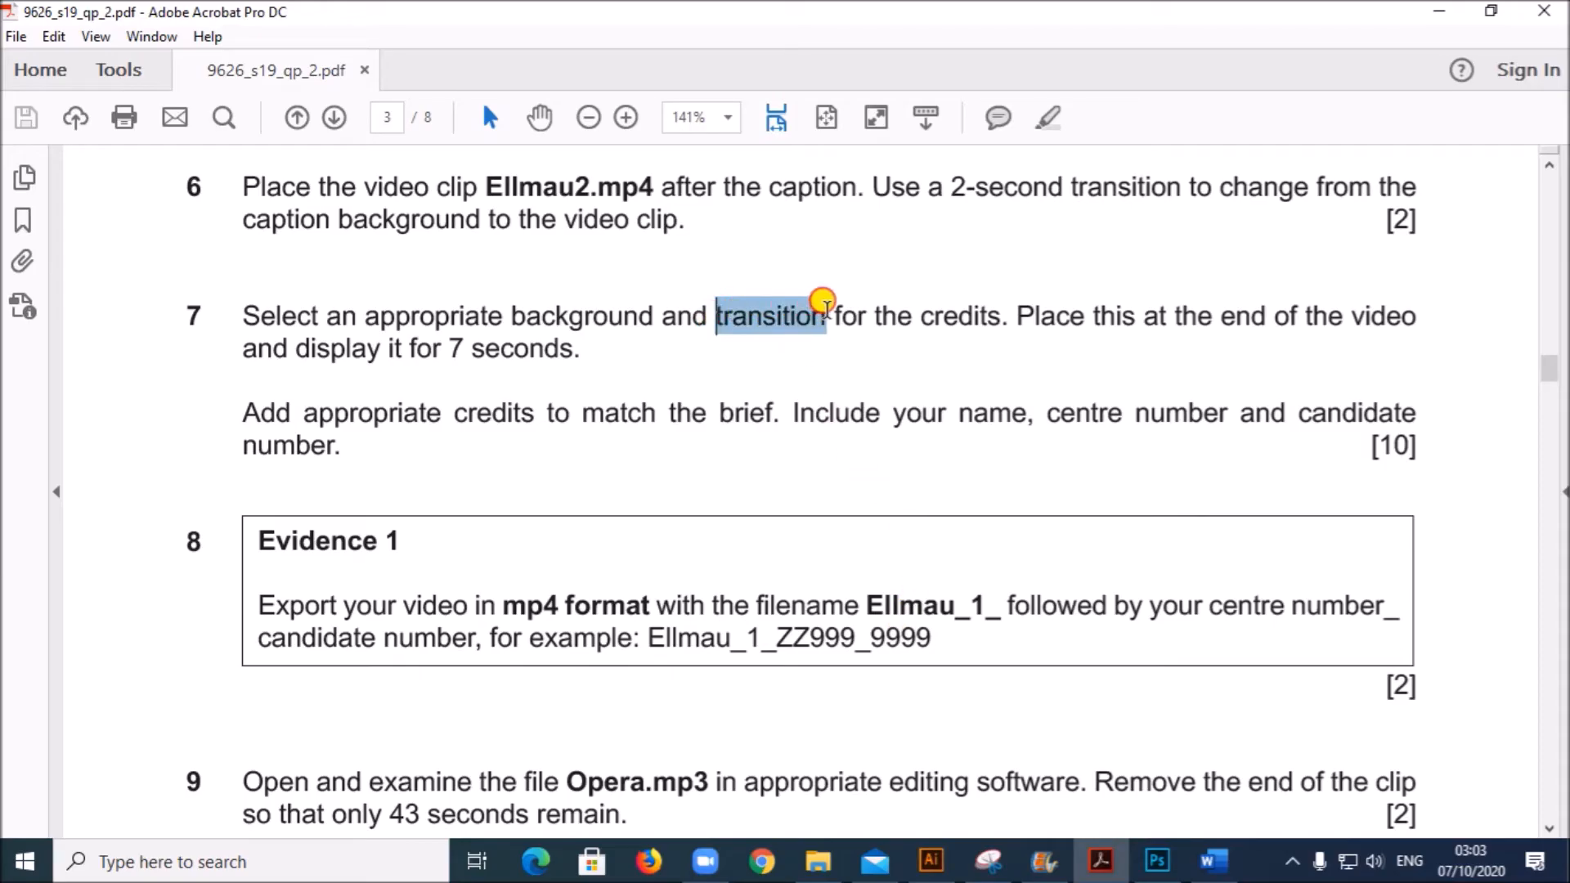
Return to Movie Maker and apply a transition with a 0.25-second duration to the Snapshot3 credits image
{"action": "left_click", "coordinate": [1055, 857]}
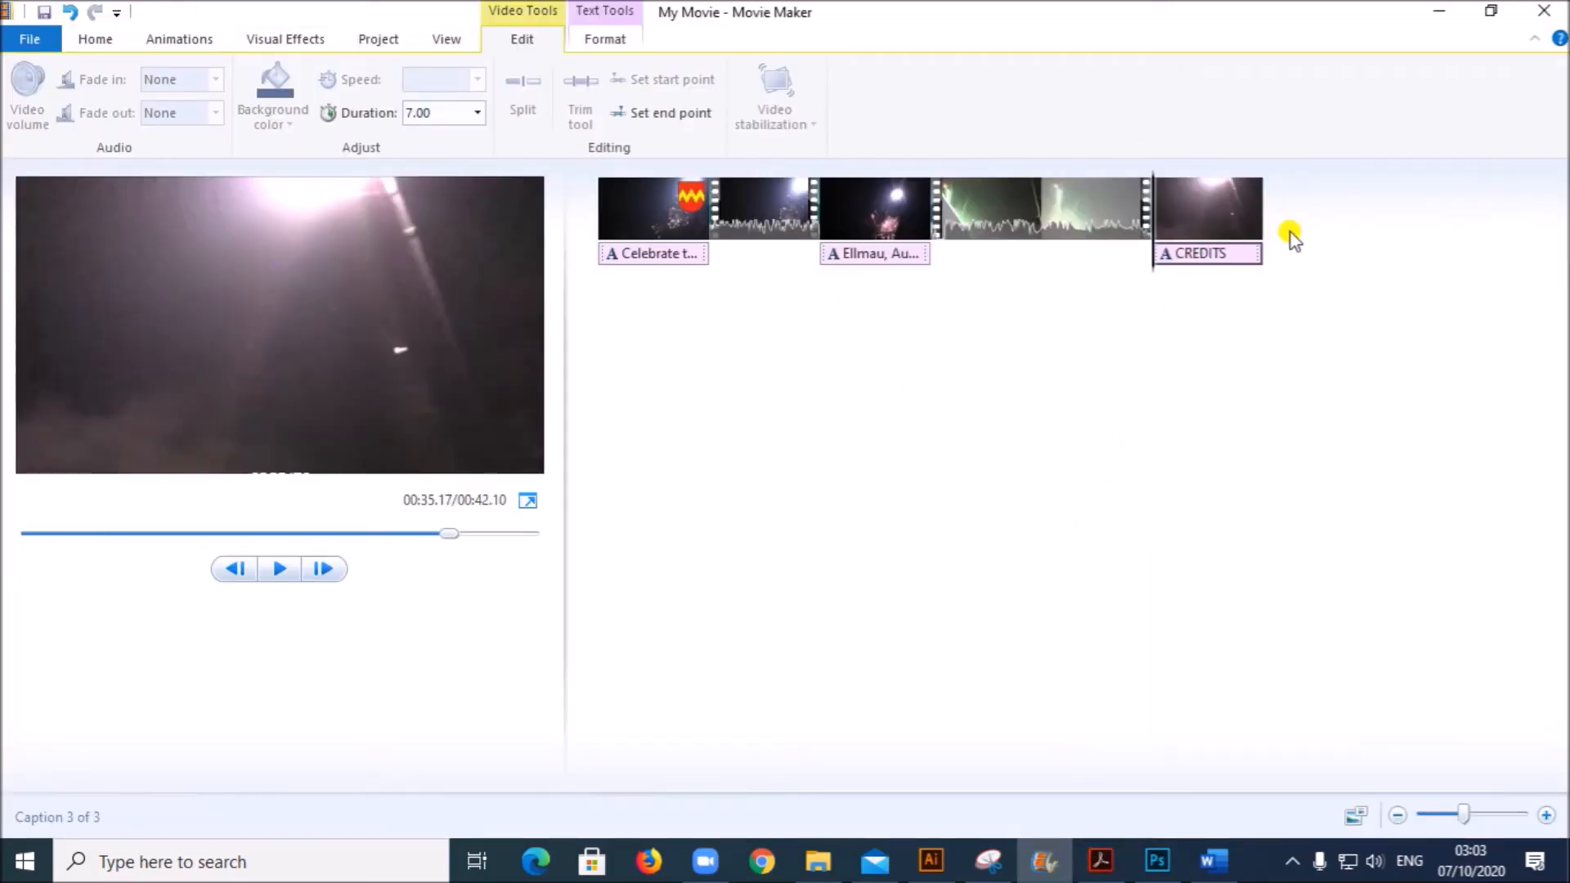
{"action": "left_click", "coordinate": [167, 38]}
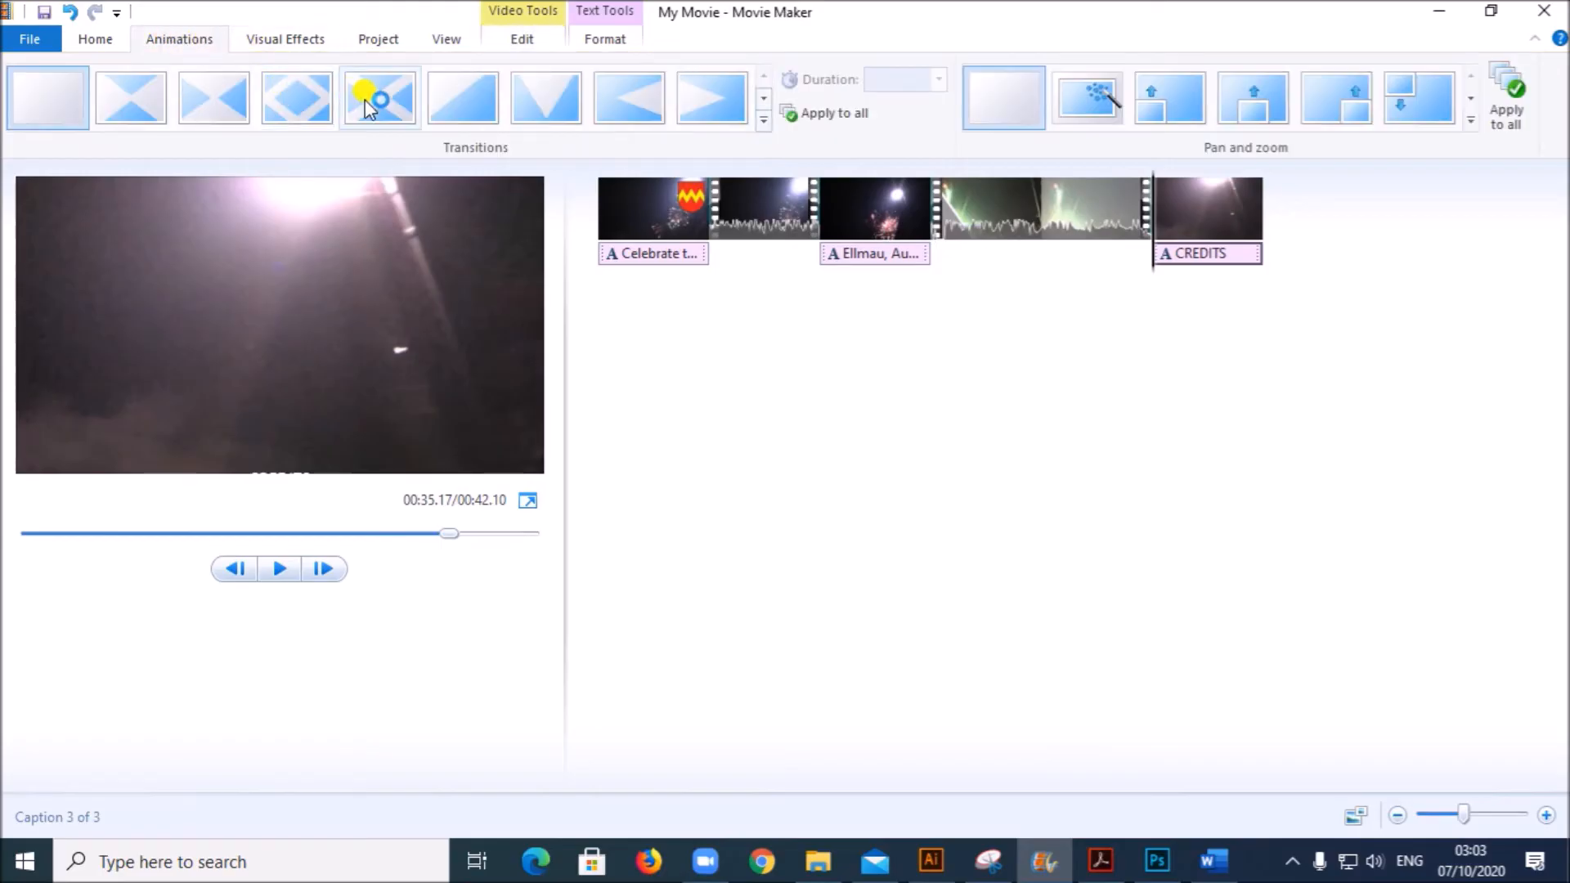
{"action": "left_click", "coordinate": [204, 115]}
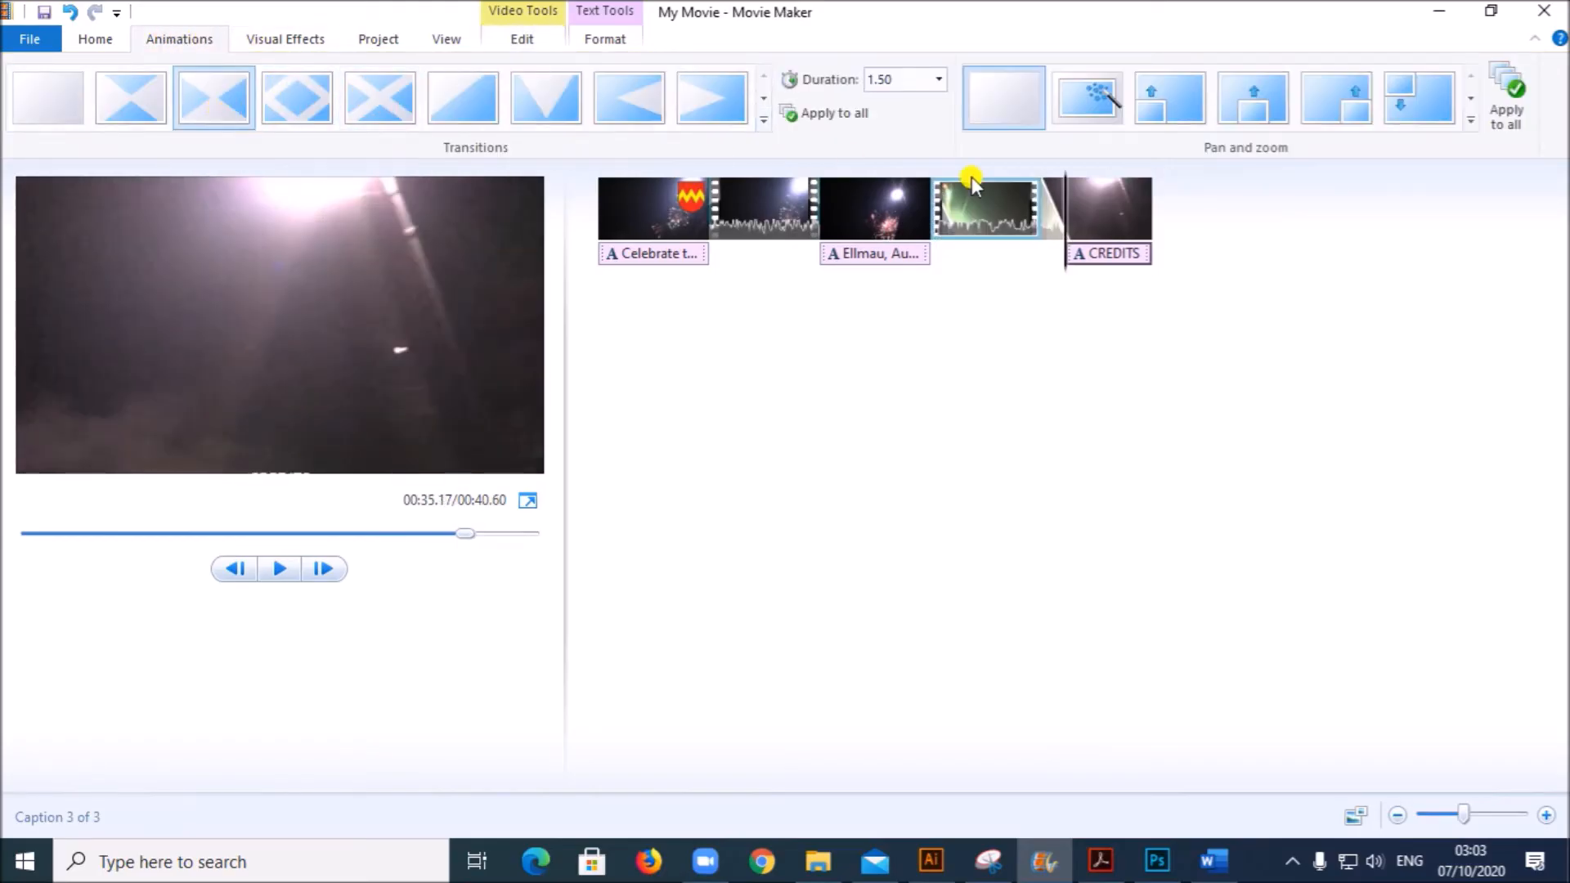
{"action": "left_click", "coordinate": [1096, 229]}
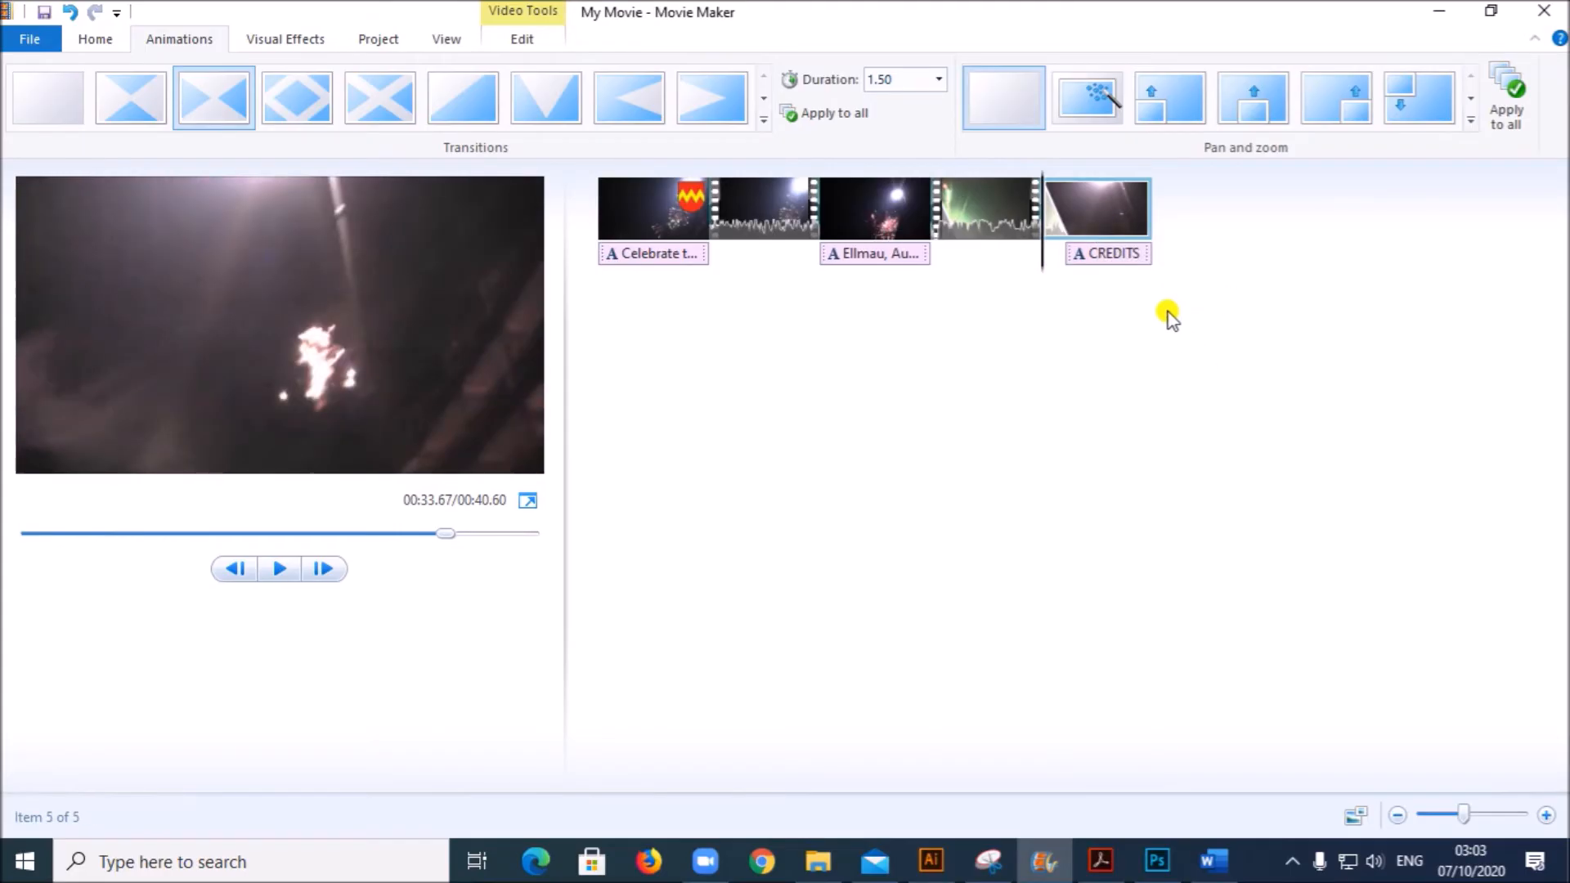
{"action": "left_click", "coordinate": [938, 80]}
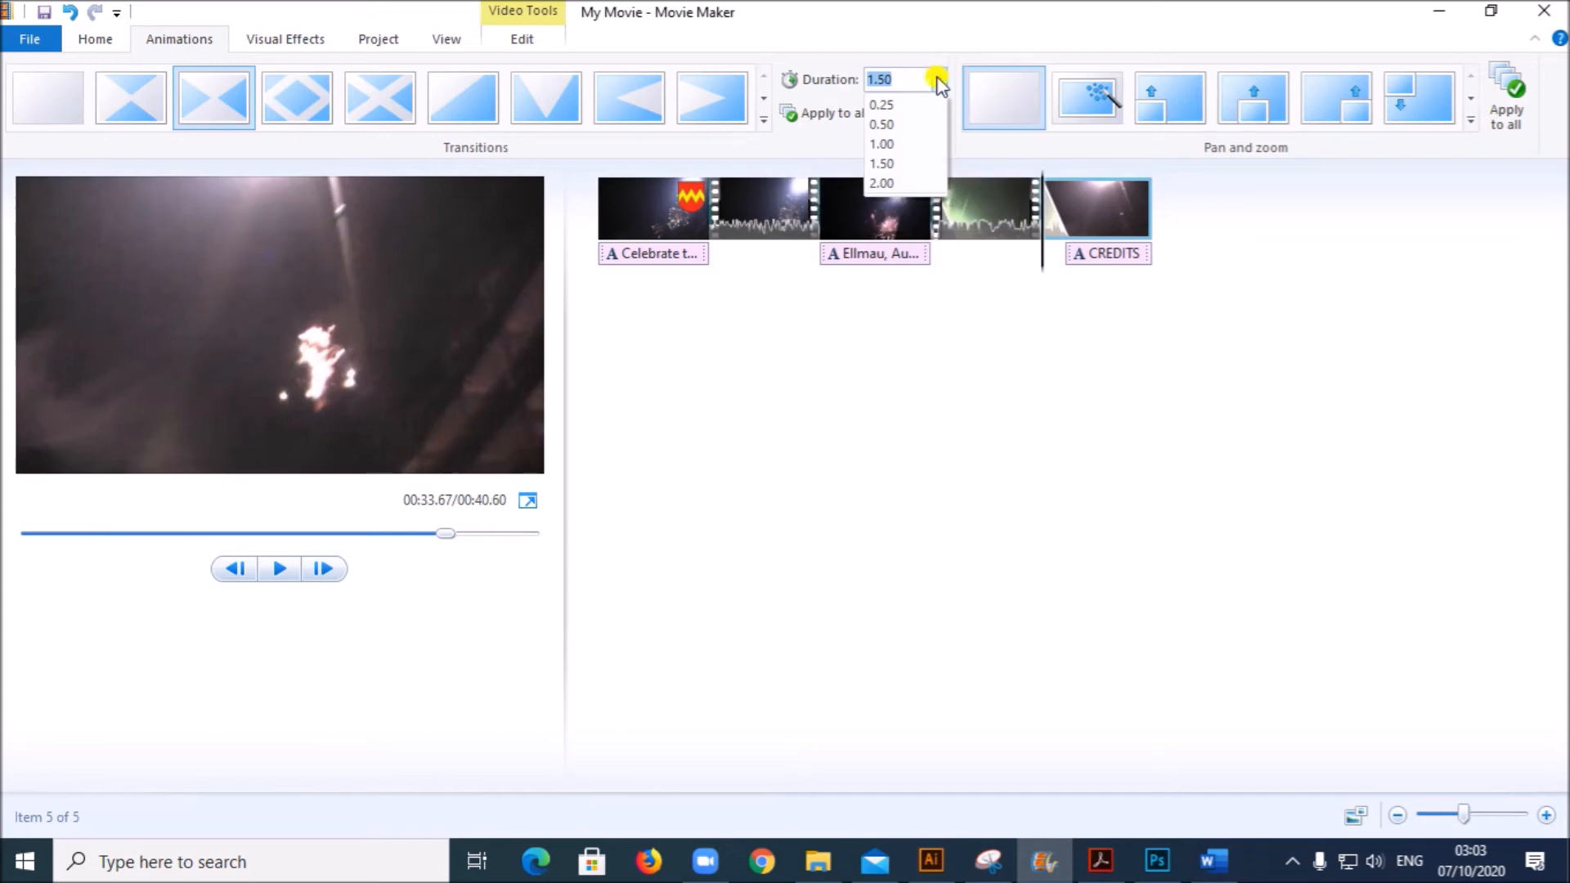
{"action": "left_click", "coordinate": [922, 104]}
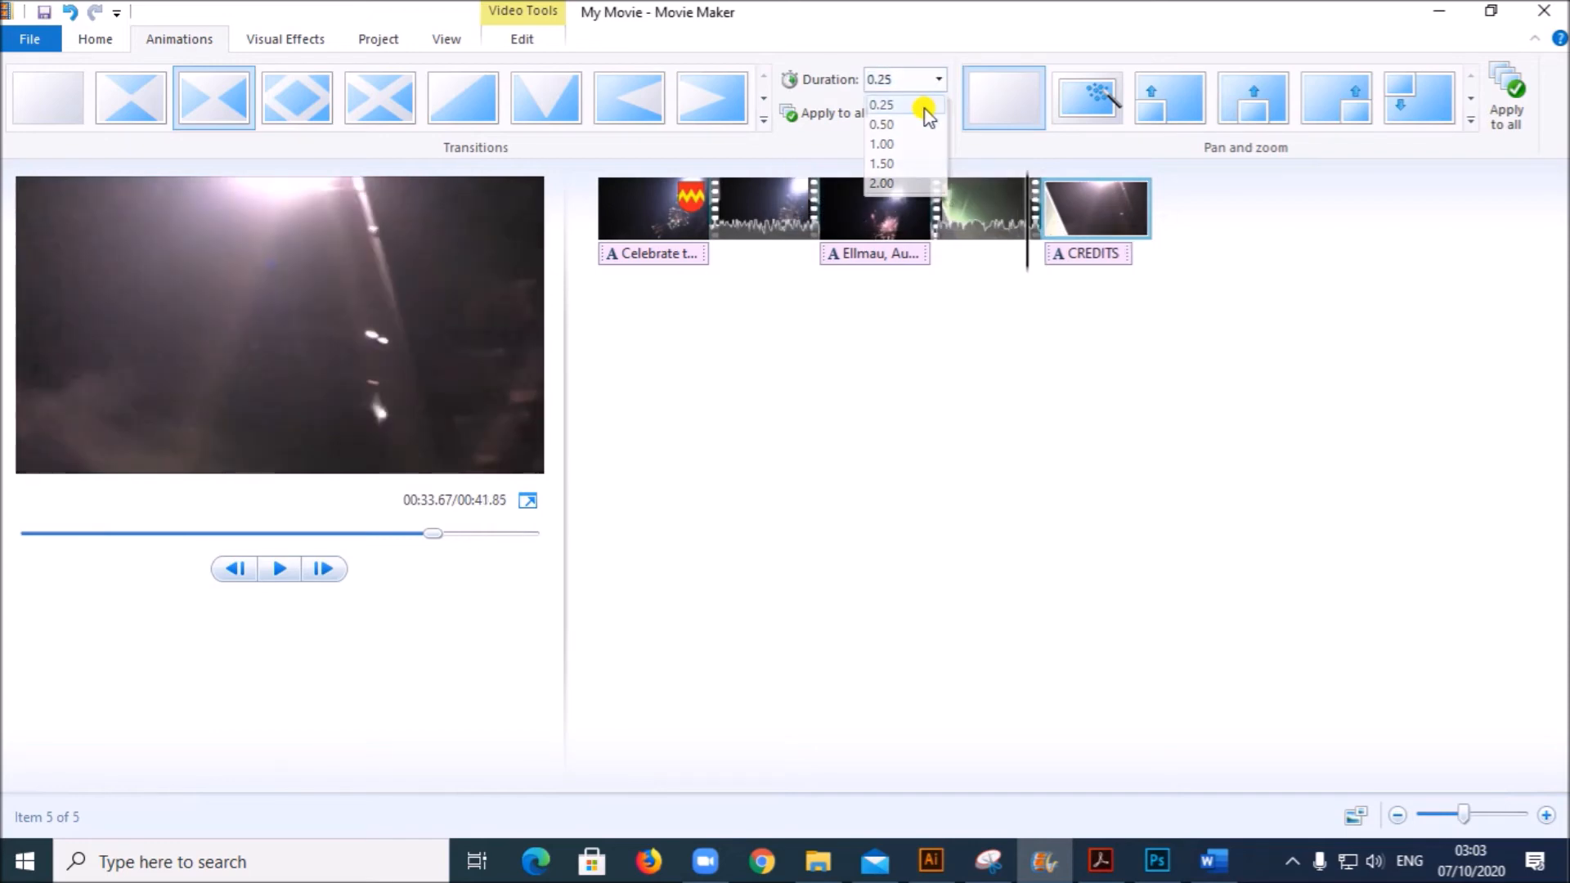
Read the video export requirement of task 8 and the audio tasks that follow it in the exam PDF
{"action": "key", "text": "alt+Tab"}
{"action": "scroll", "coordinate": [994, 572], "scroll_direction": "down", "scroll_amount": 2}
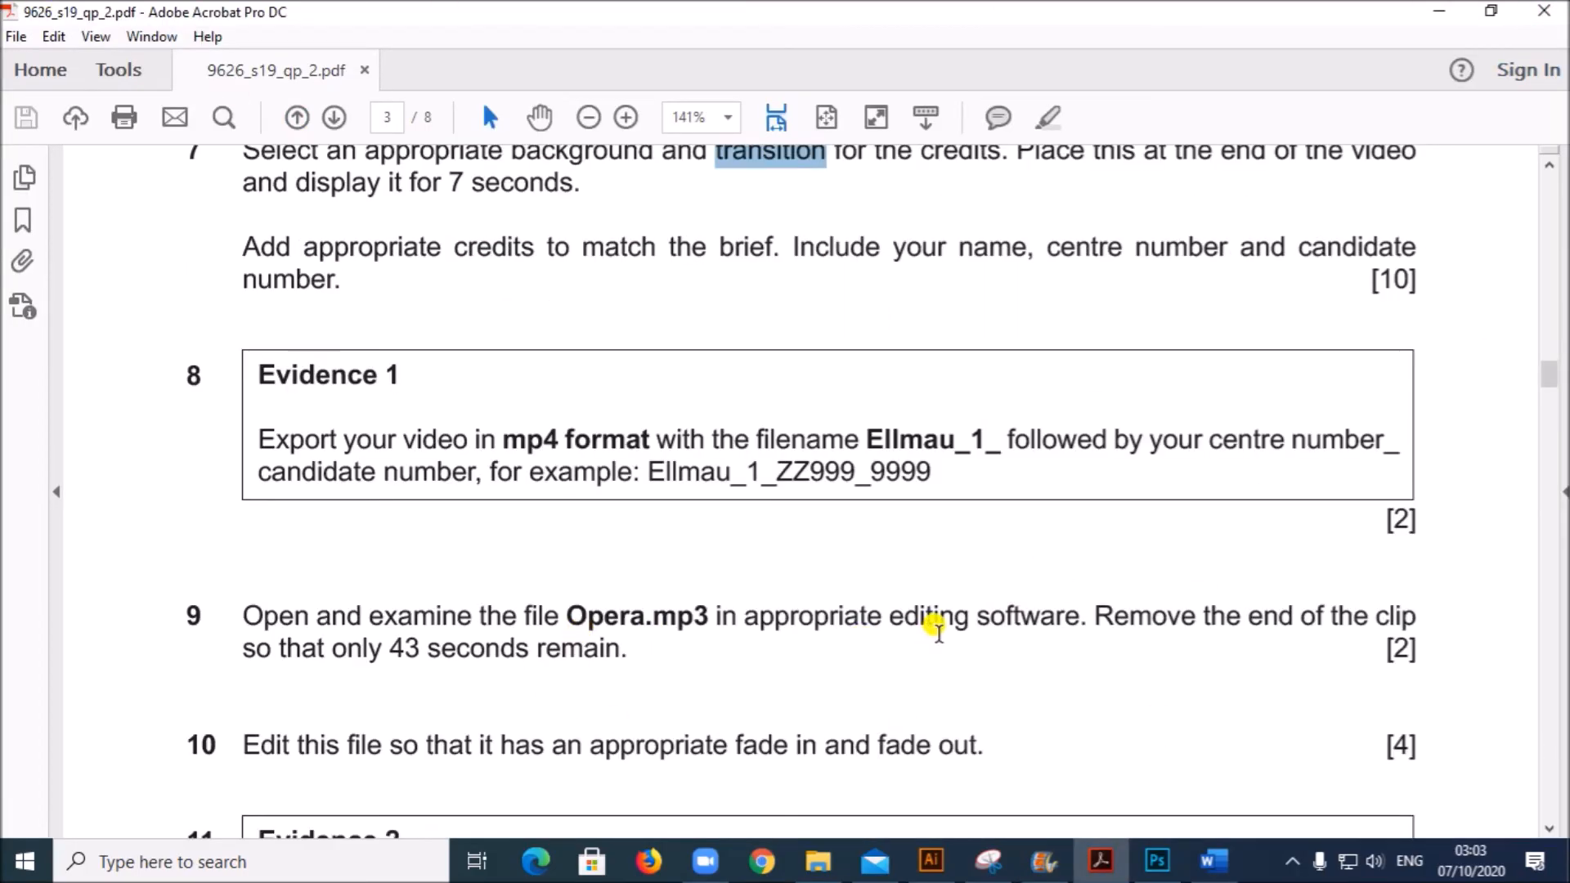
{"action": "scroll", "coordinate": [938, 630], "scroll_direction": "down", "scroll_amount": 3}
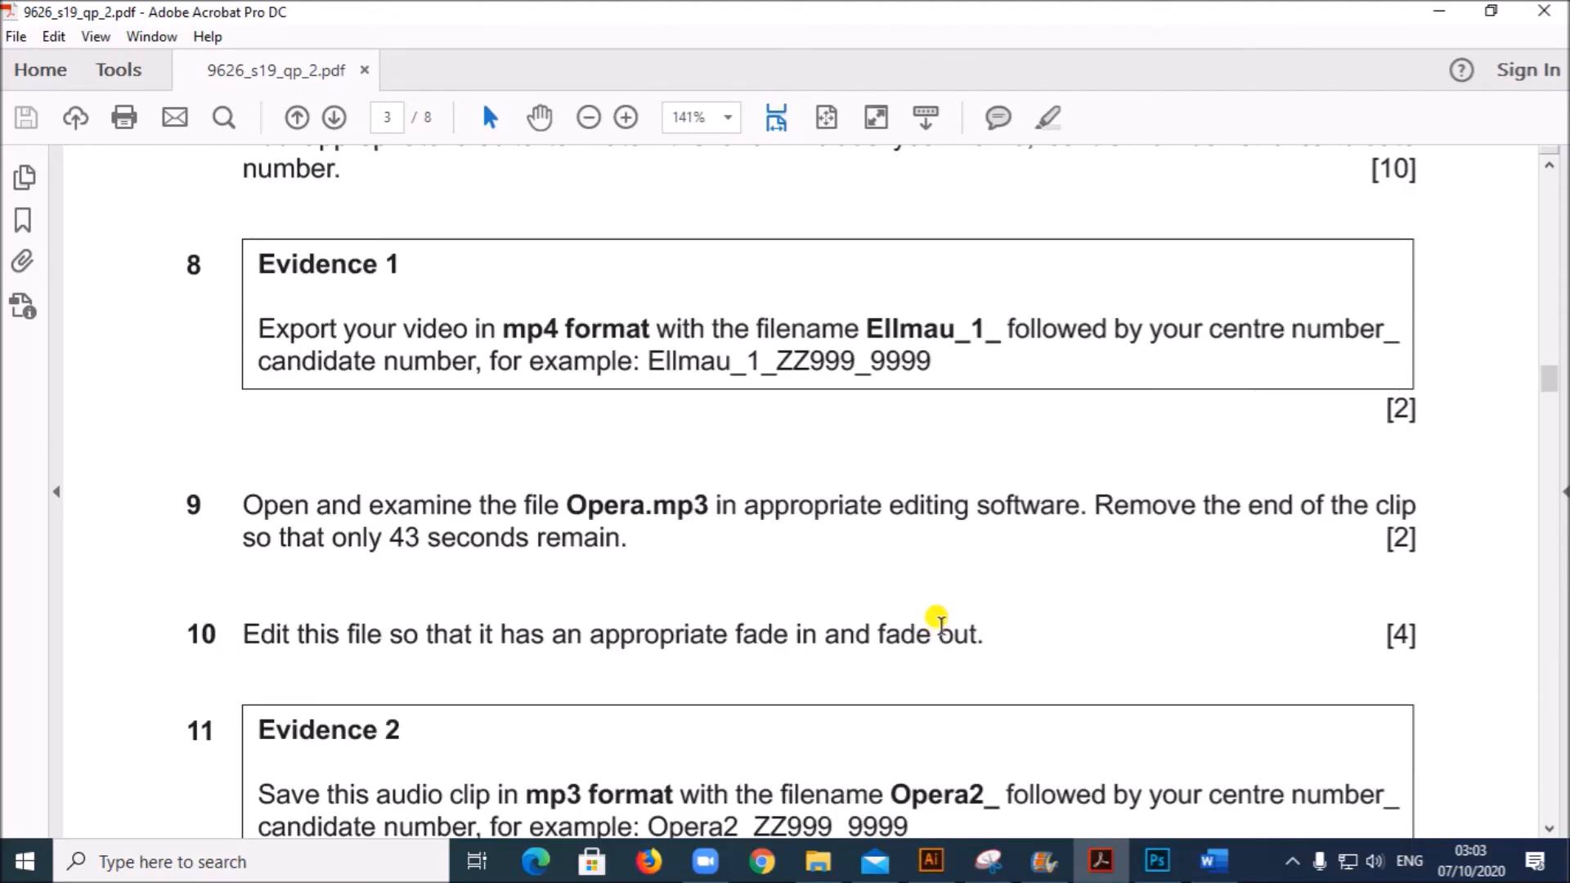
Read audio and export tasks 10 to 13 in the exam PDF, and go back to the brief and source file list
{"action": "scroll", "coordinate": [939, 628], "scroll_direction": "down", "scroll_amount": 5}
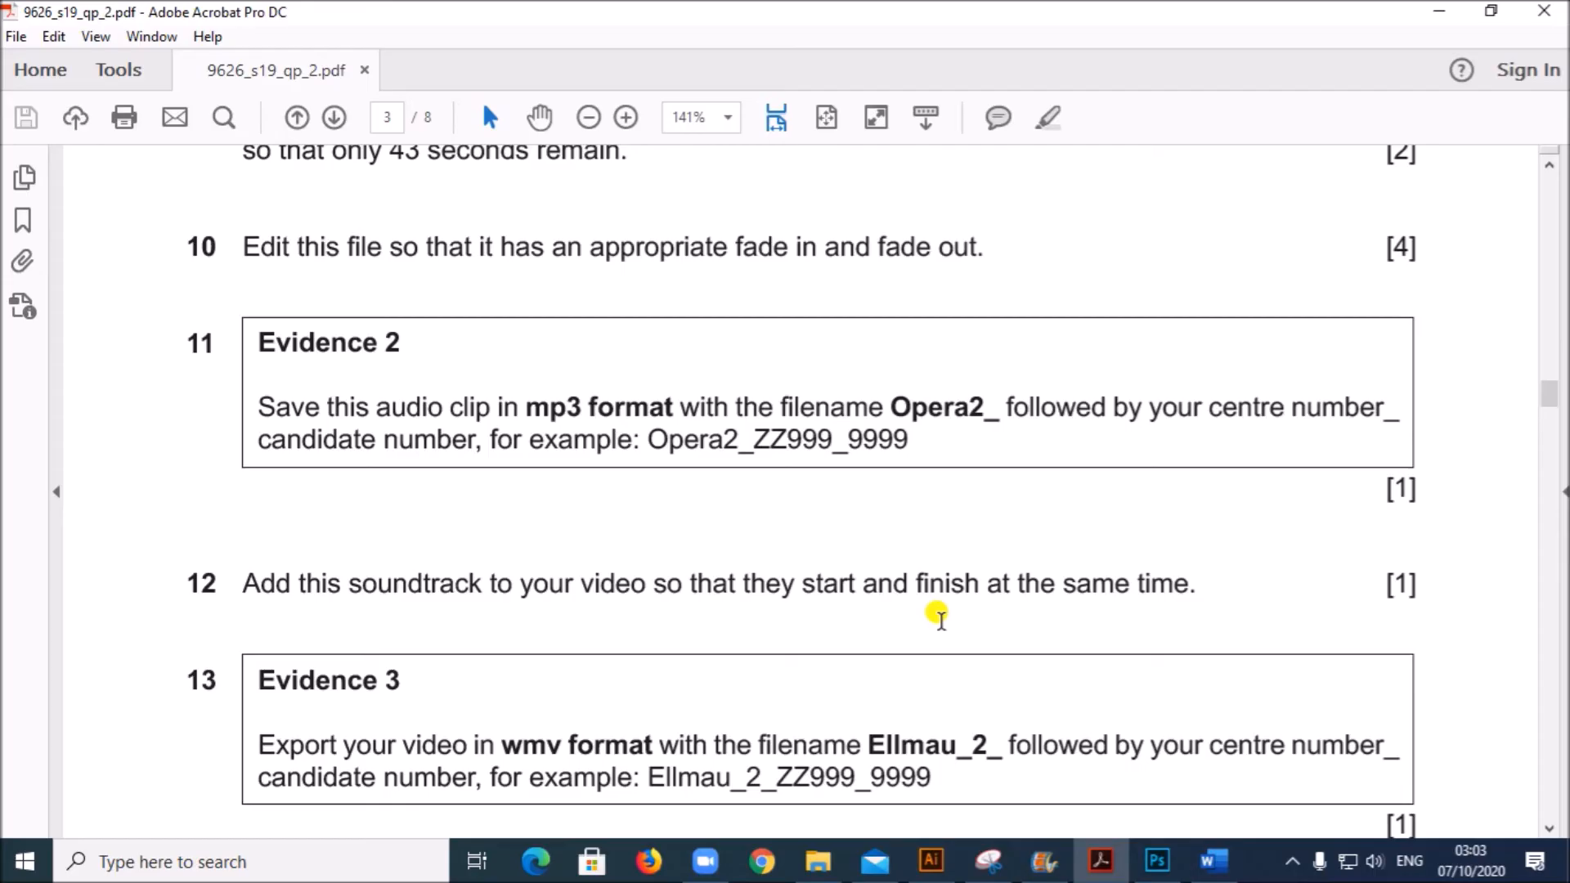
{"action": "scroll", "coordinate": [940, 618], "scroll_direction": "up", "scroll_amount": 20}
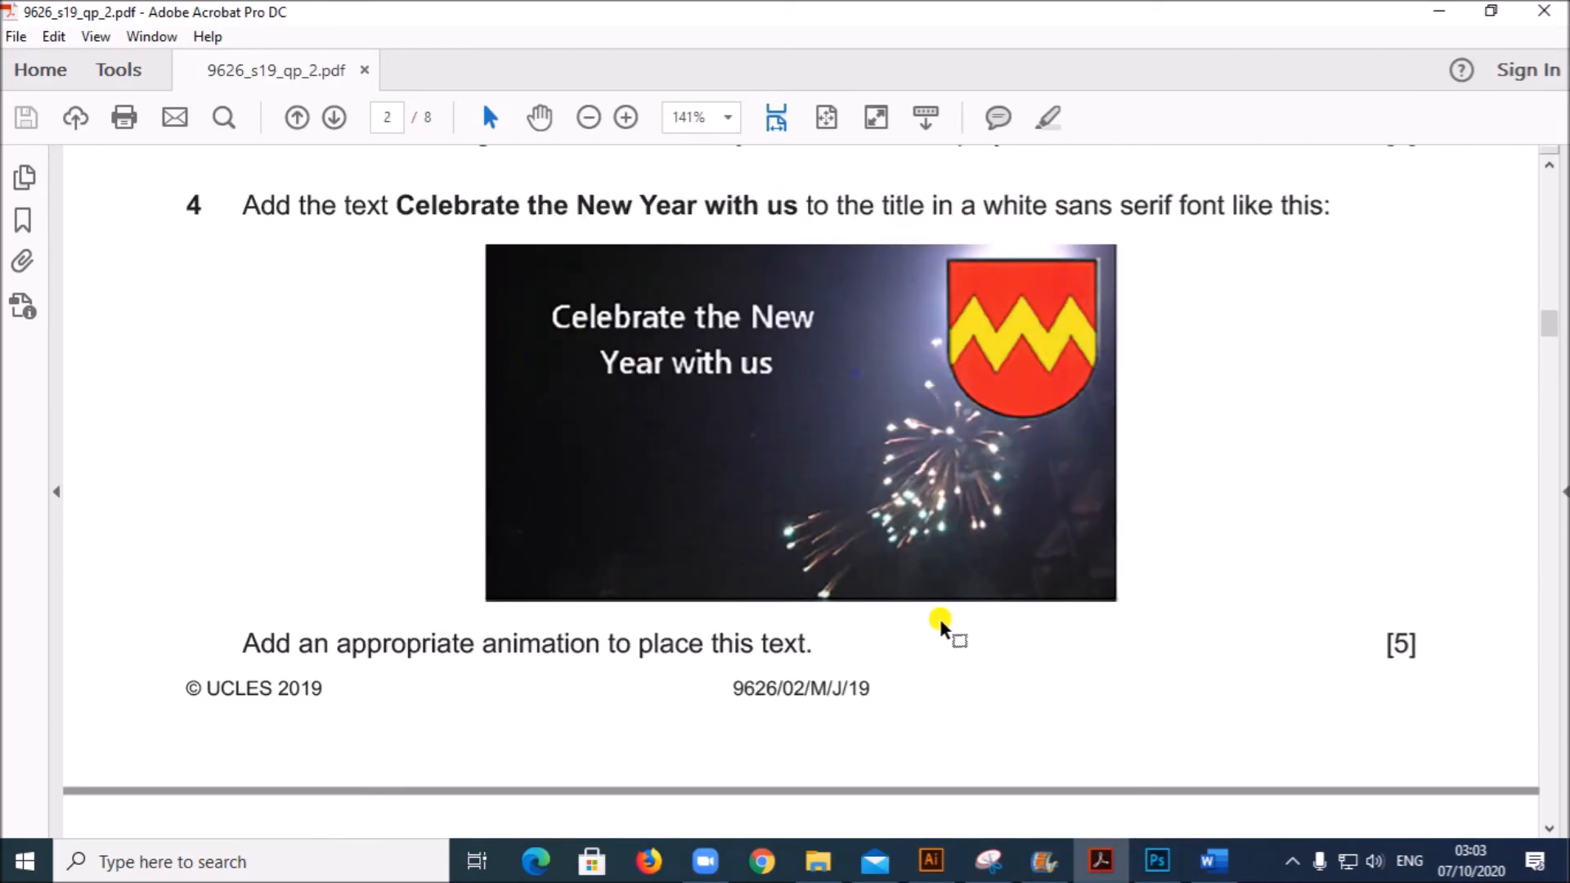
{"action": "scroll", "coordinate": [939, 618], "scroll_direction": "up", "scroll_amount": 5}
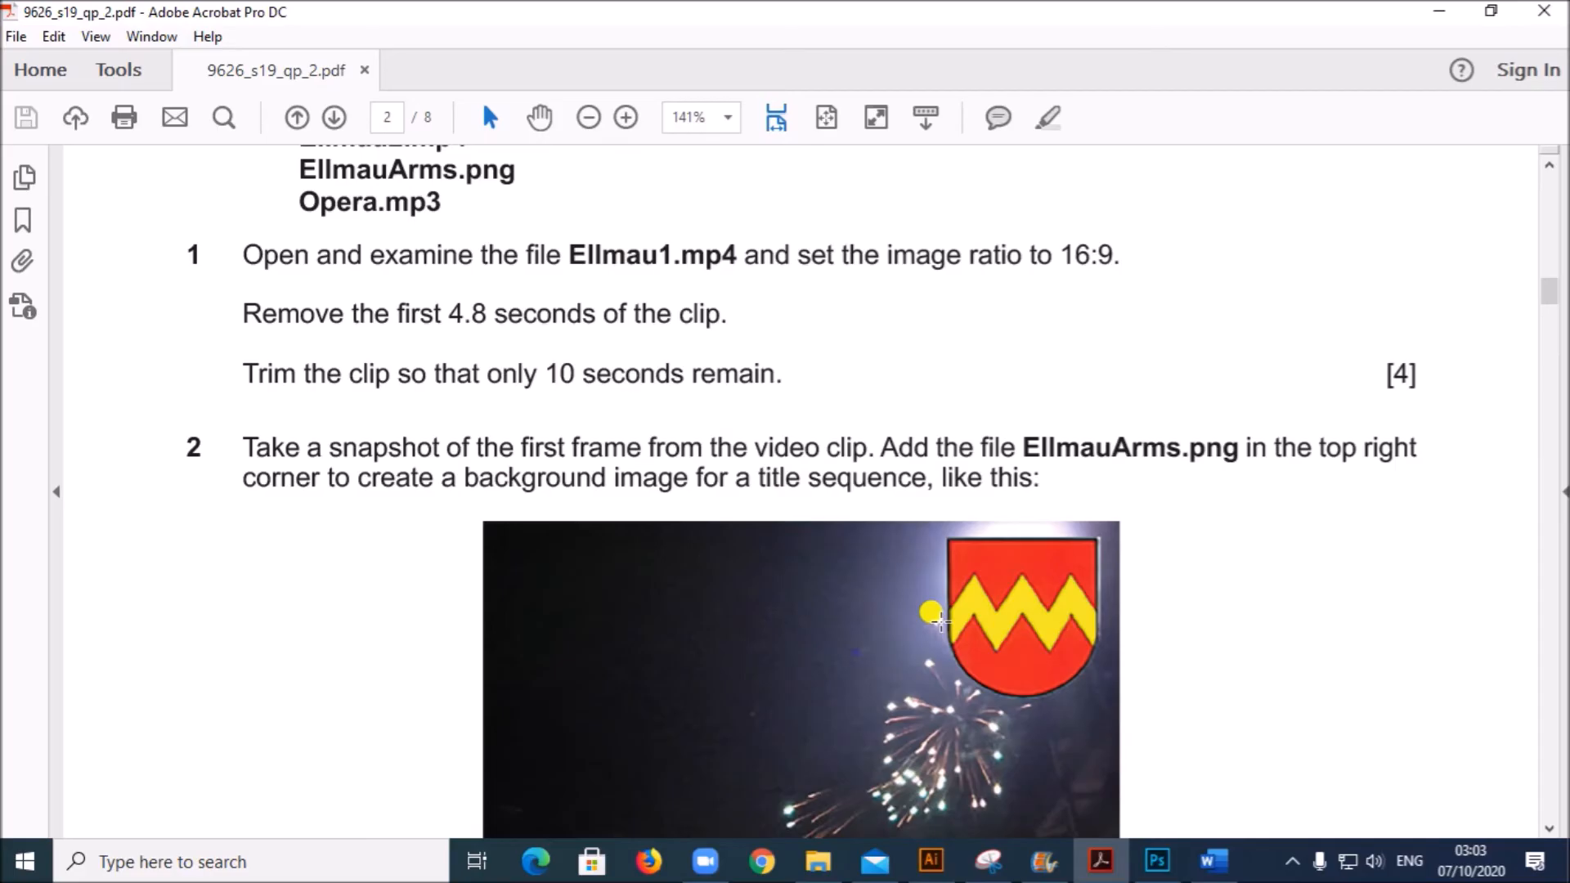
{"action": "scroll", "coordinate": [940, 619], "scroll_direction": "up", "scroll_amount": 4}
{"action": "scroll", "coordinate": [941, 619], "scroll_direction": "up", "scroll_amount": 2}
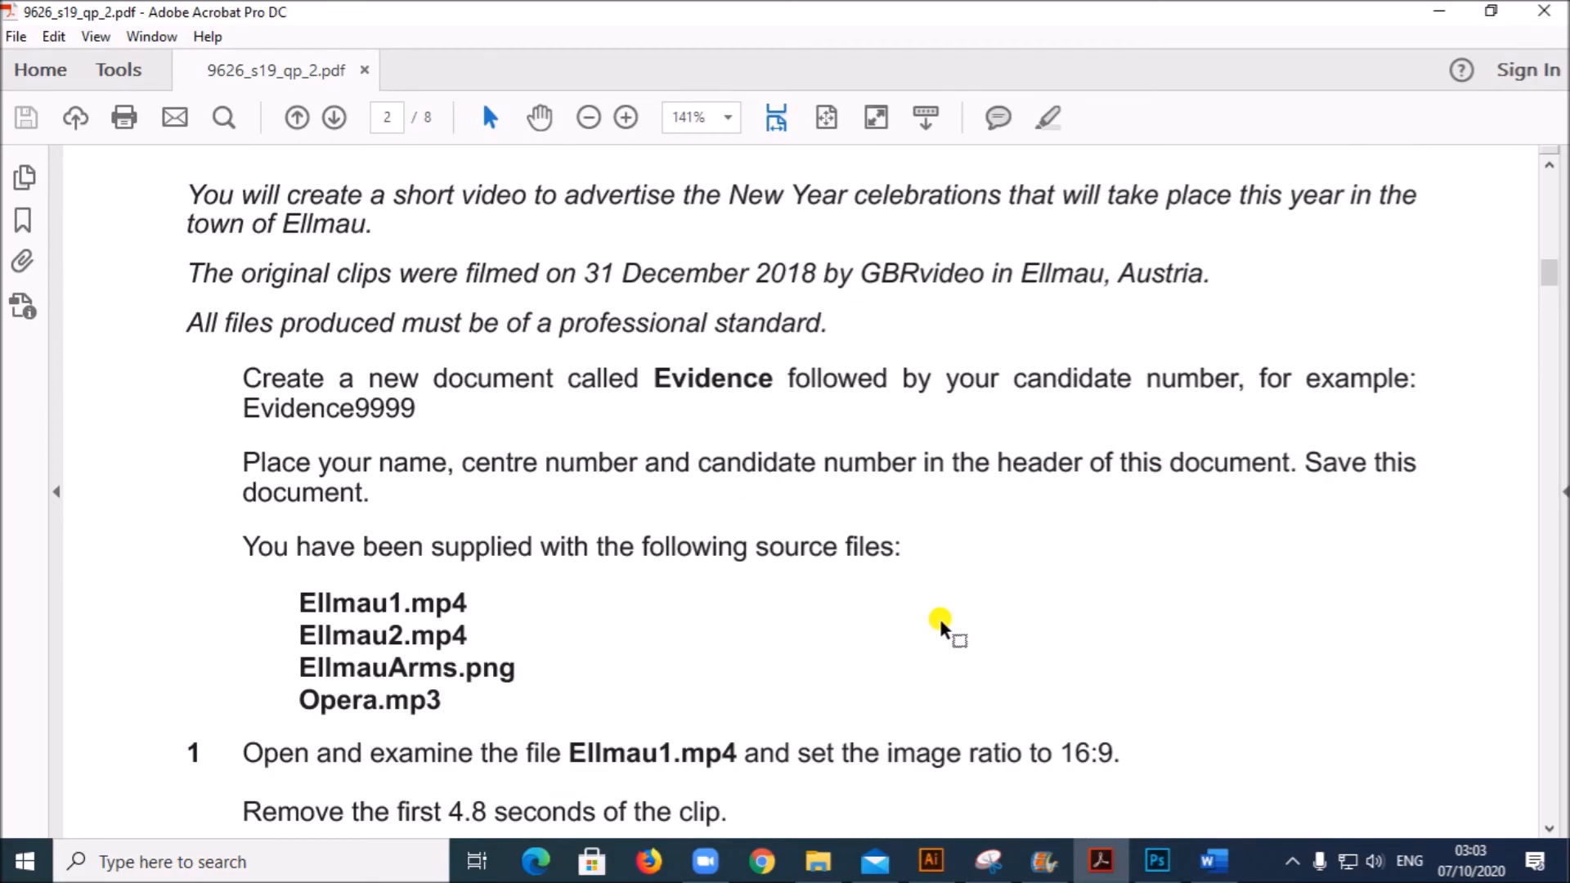
Review tasks 1 to 10 in the exam PDF against the work done on the video so far
{"action": "scroll", "coordinate": [939, 618], "scroll_direction": "down", "scroll_amount": 7}
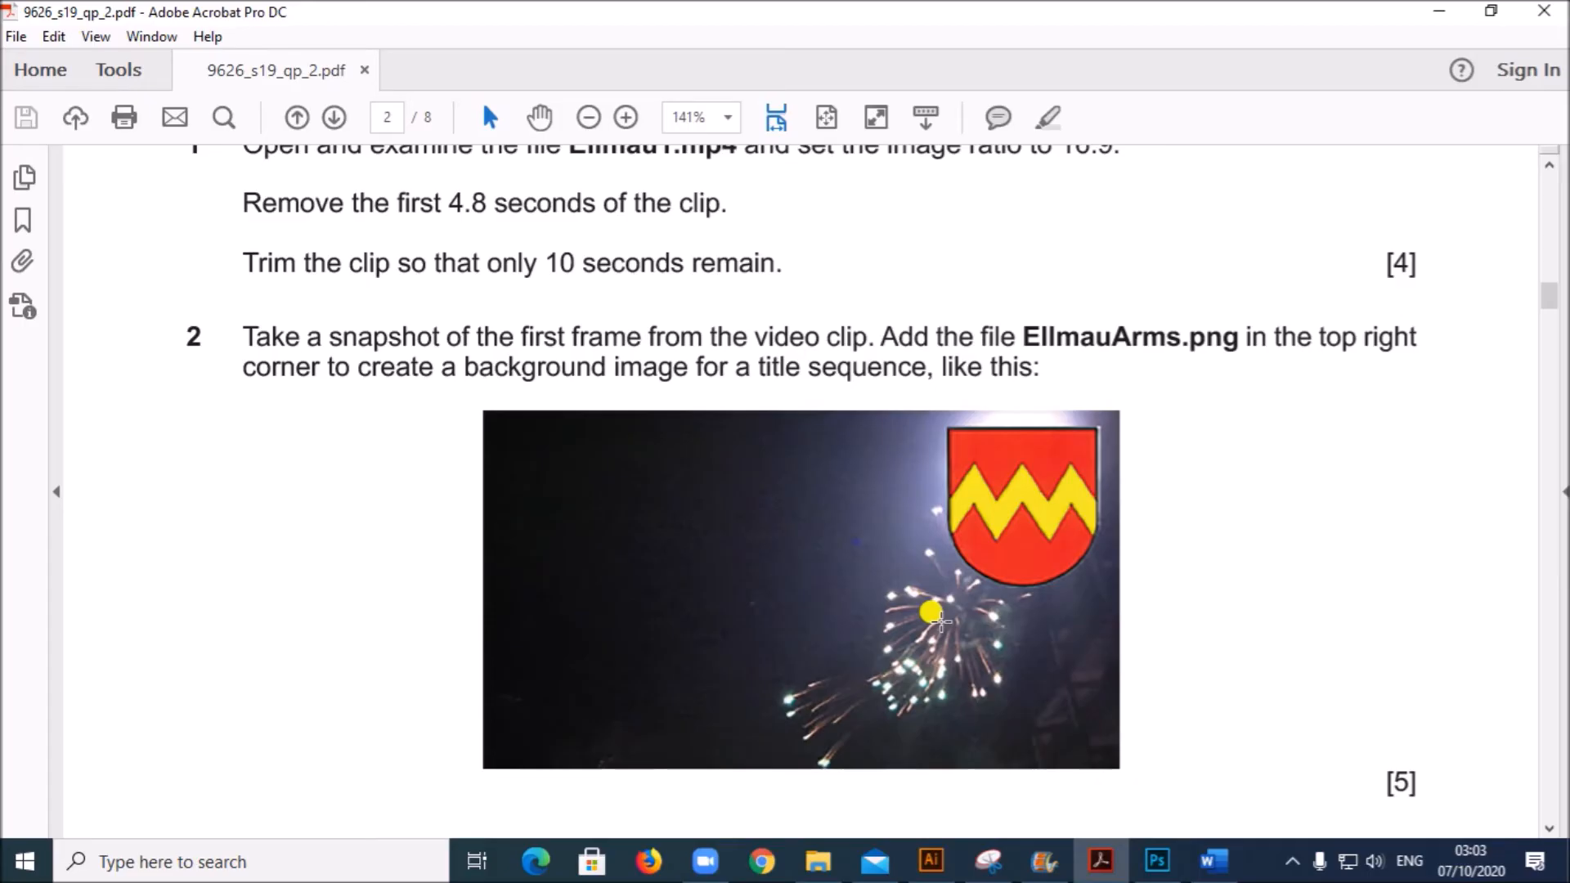
{"action": "scroll", "coordinate": [937, 620], "scroll_direction": "down", "scroll_amount": 3}
{"action": "scroll", "coordinate": [940, 619], "scroll_direction": "down", "scroll_amount": 4}
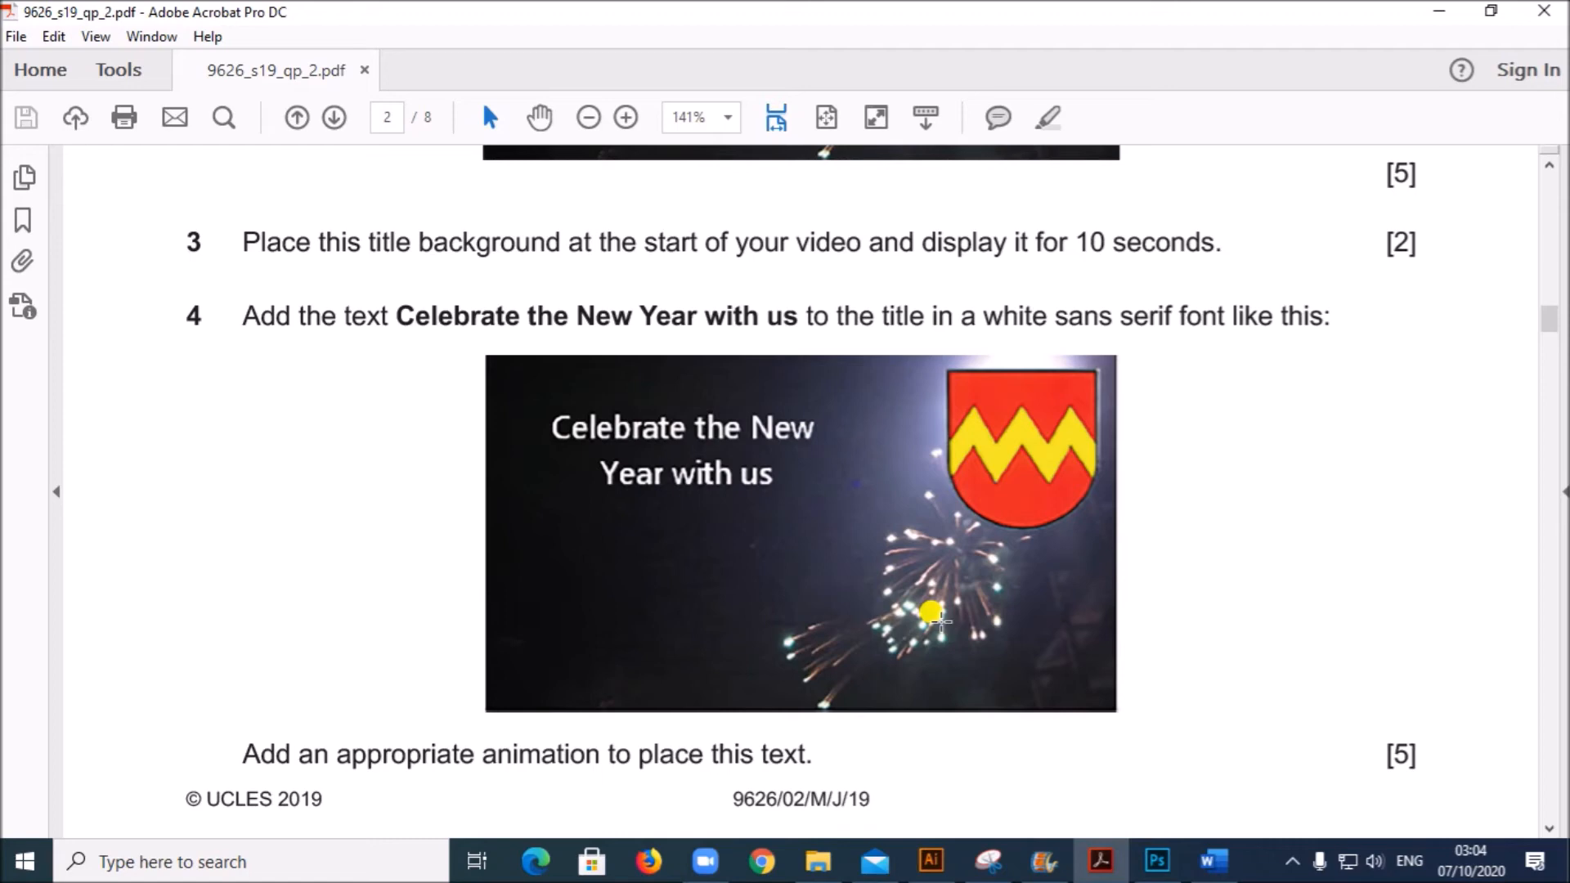
{"action": "scroll", "coordinate": [940, 619], "scroll_direction": "down", "scroll_amount": 7}
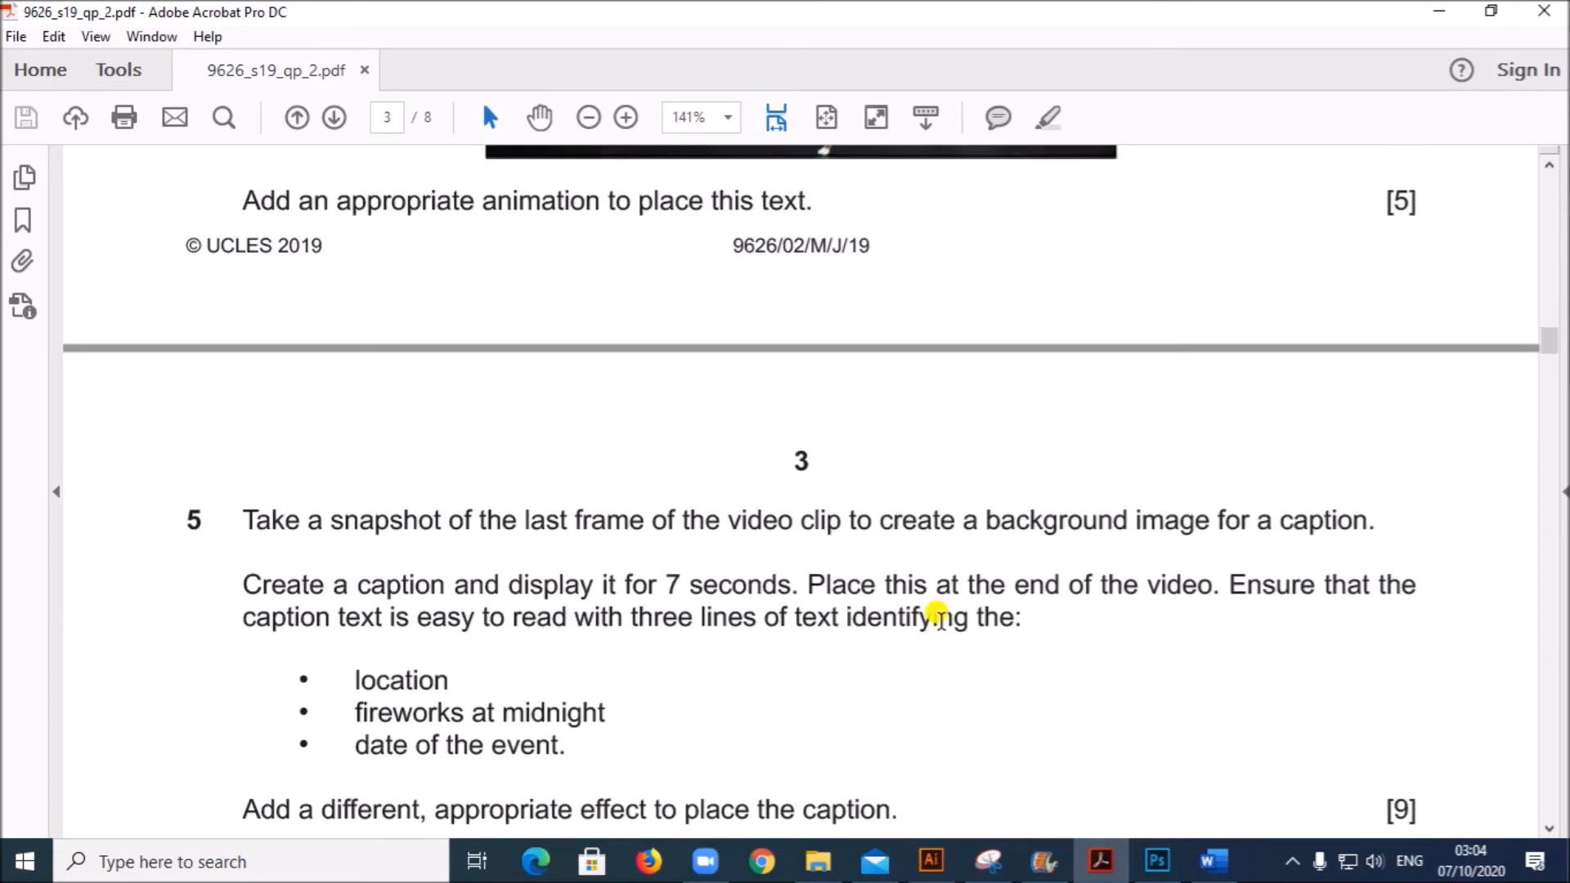
{"action": "scroll", "coordinate": [939, 616], "scroll_direction": "down", "scroll_amount": 3}
{"action": "scroll", "coordinate": [940, 619], "scroll_direction": "down", "scroll_amount": 4}
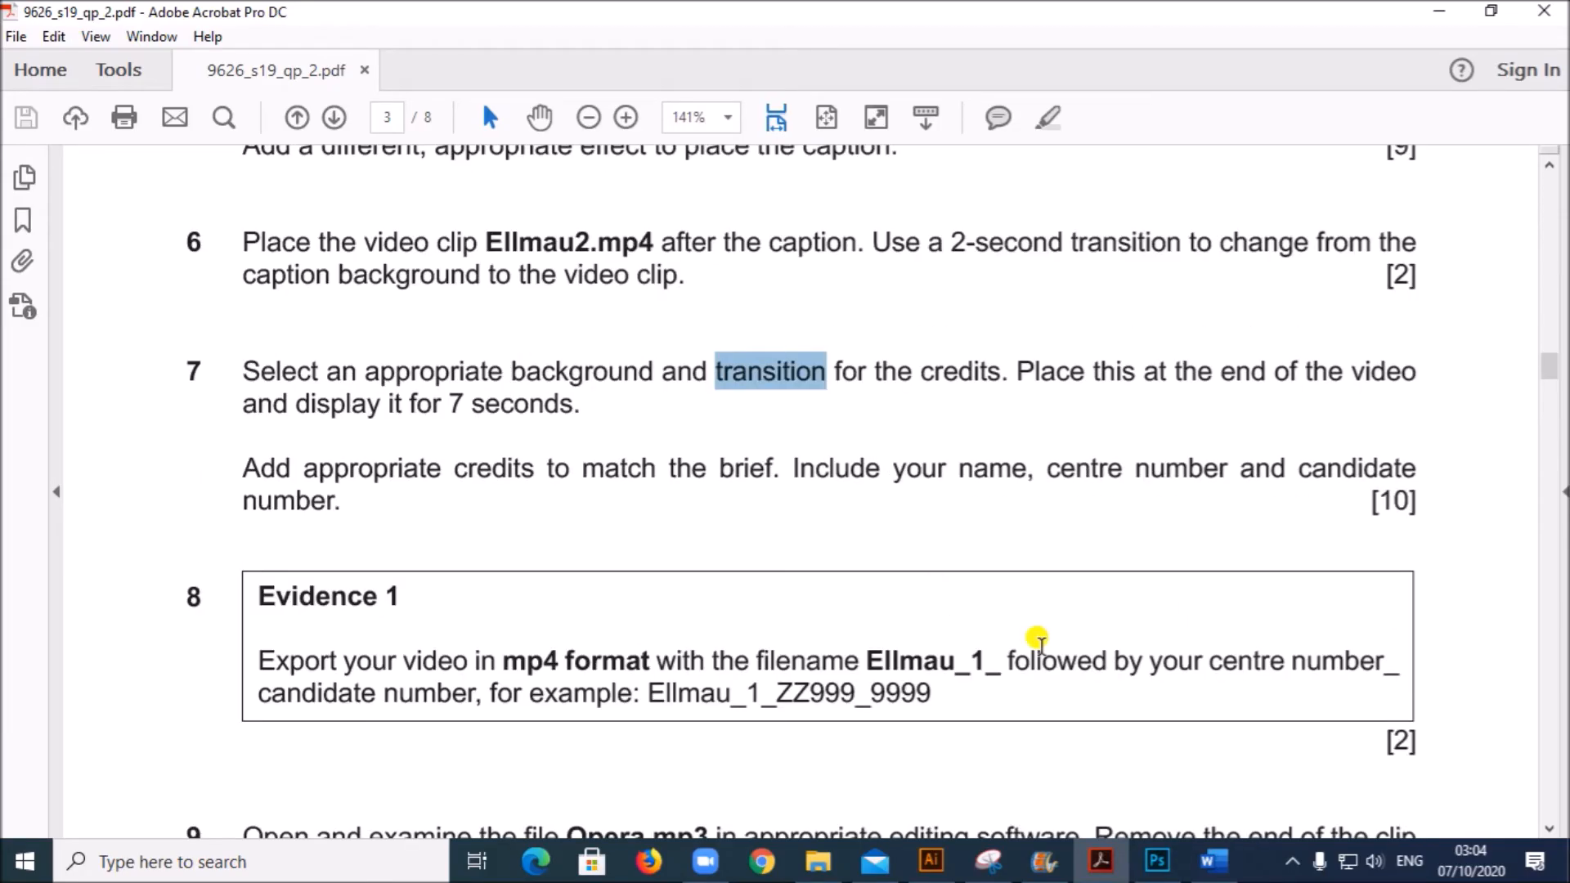
{"action": "scroll", "coordinate": [1063, 642], "scroll_direction": "down", "scroll_amount": 2}
{"action": "scroll", "coordinate": [1078, 637], "scroll_direction": "down", "scroll_amount": 1}
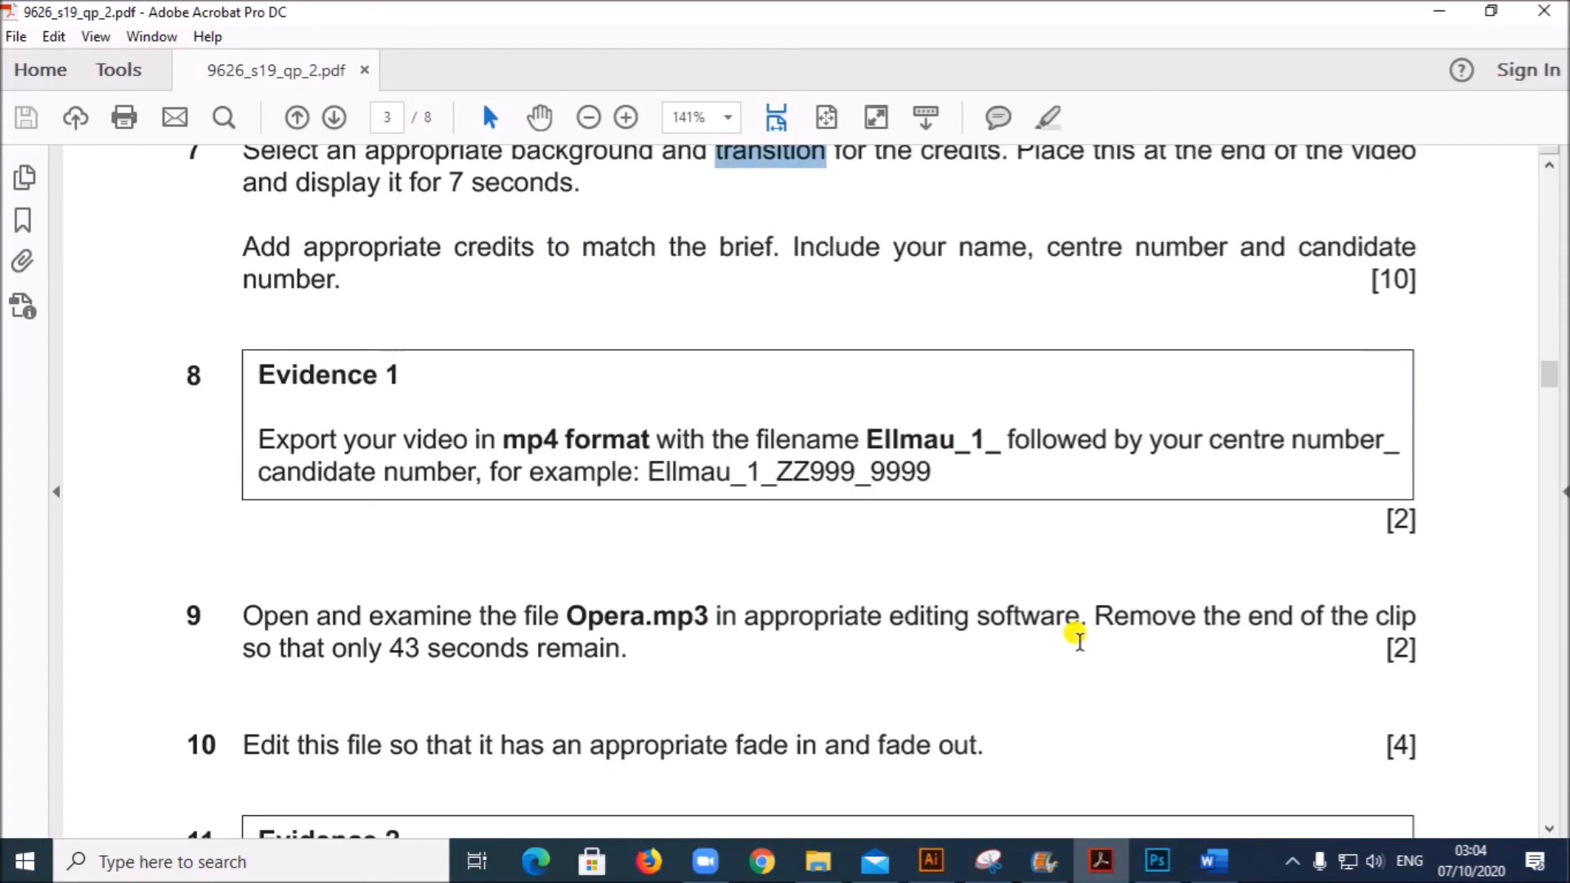
{"action": "scroll", "coordinate": [1078, 642], "scroll_direction": "down", "scroll_amount": 1}
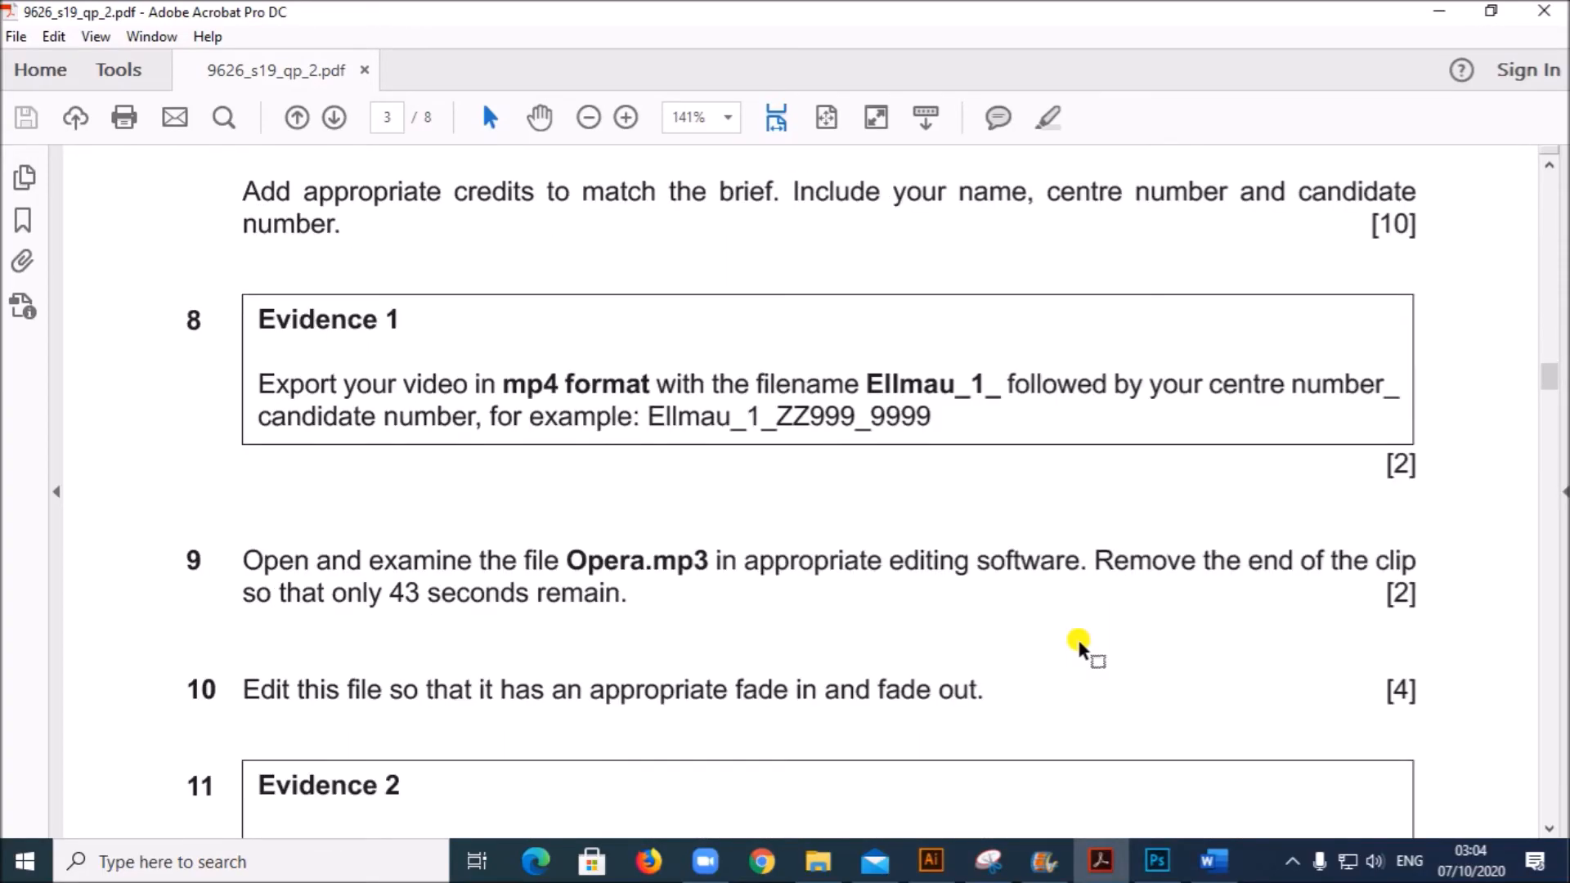
{"action": "scroll", "coordinate": [1080, 640], "scroll_direction": "up", "scroll_amount": 1}
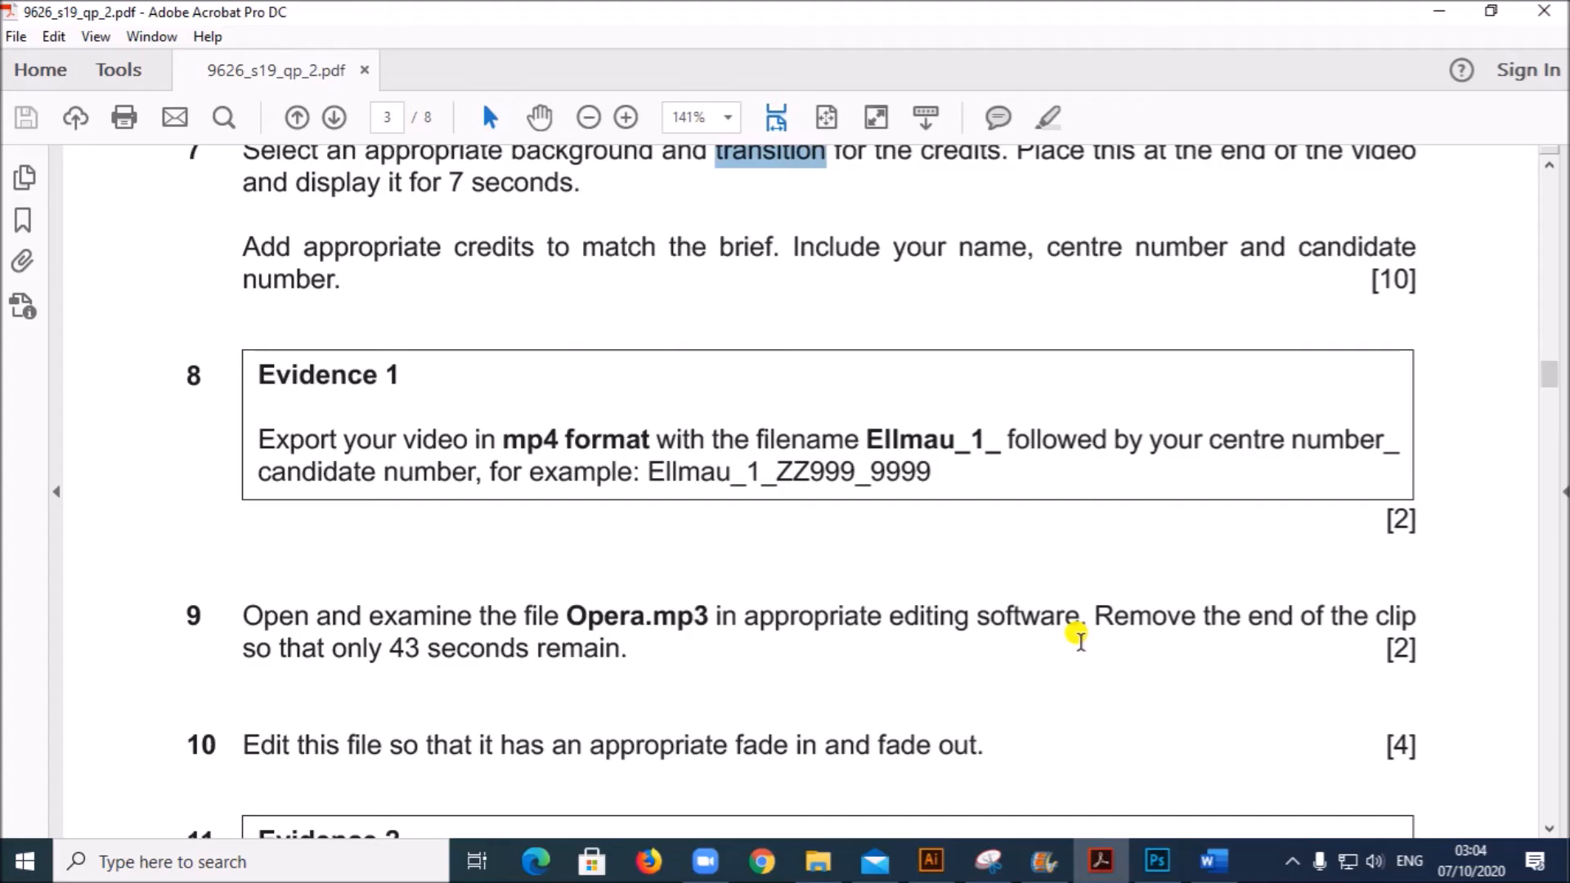
{"action": "key", "text": "ctrl+F10"}
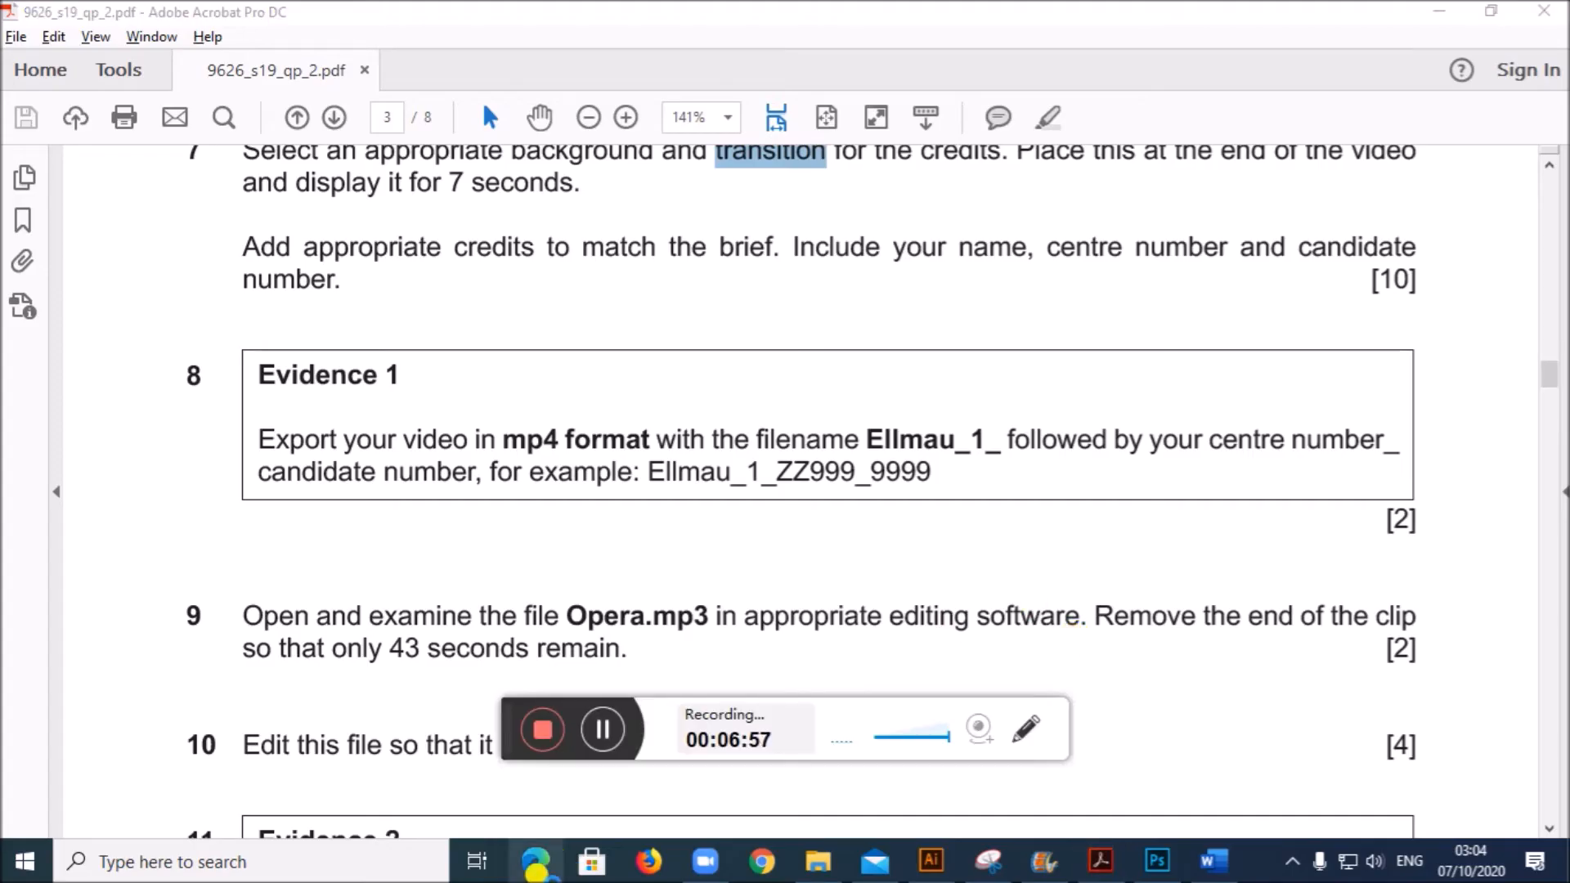
{"action": "left_click", "coordinate": [549, 732]}
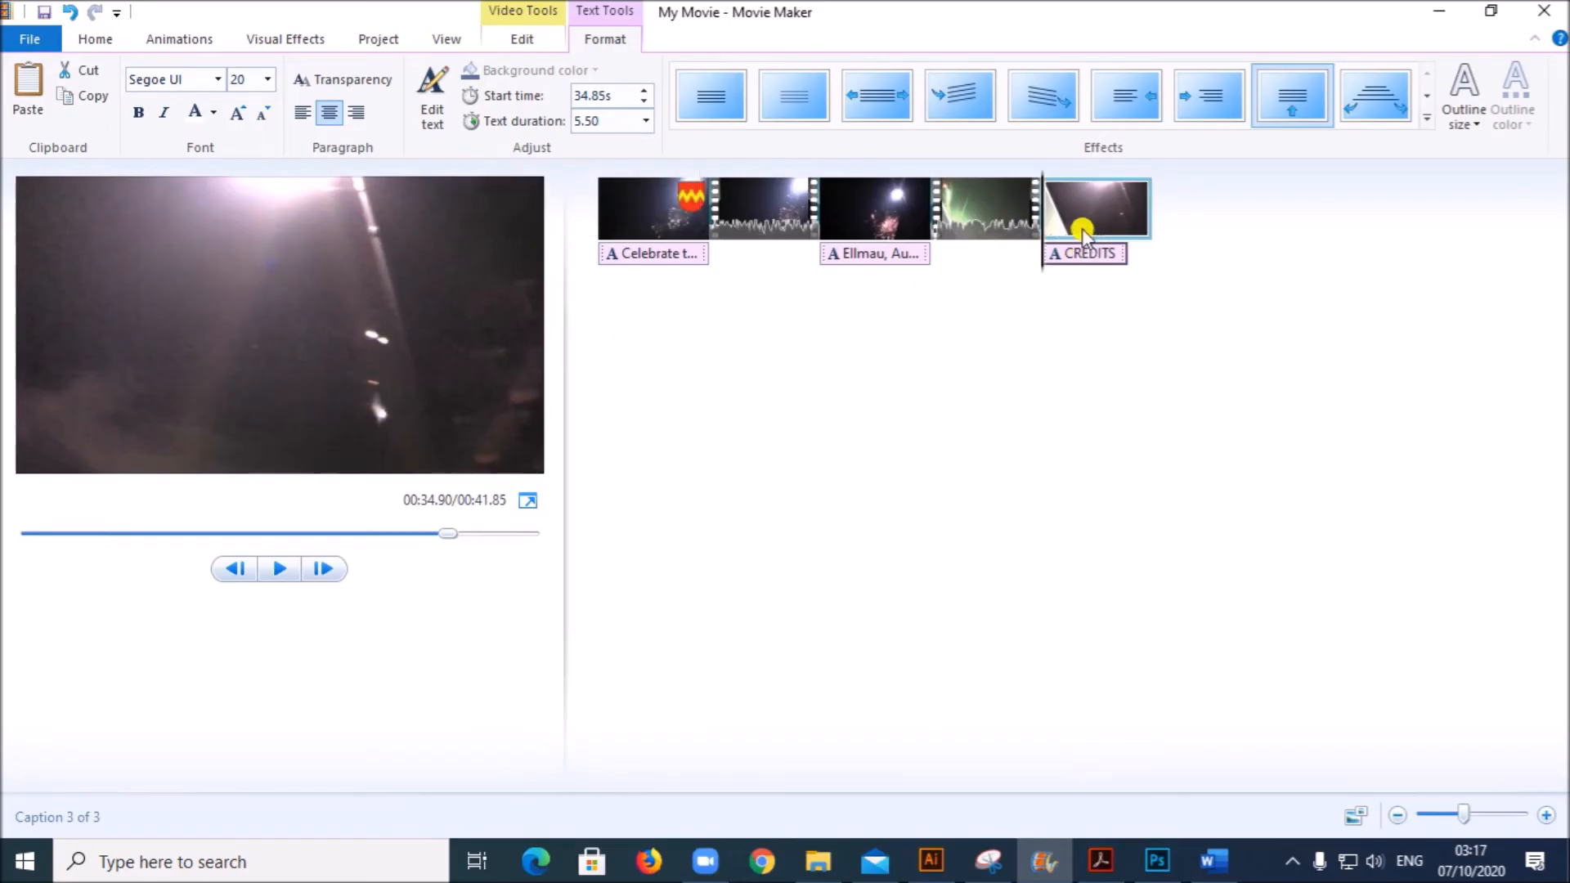
Set the CREDITS caption to start at 35.85 s, and reread the Ellmau_1 file name requirement of task 8 in the exam PDF
{"action": "left_click", "coordinate": [1072, 260]}
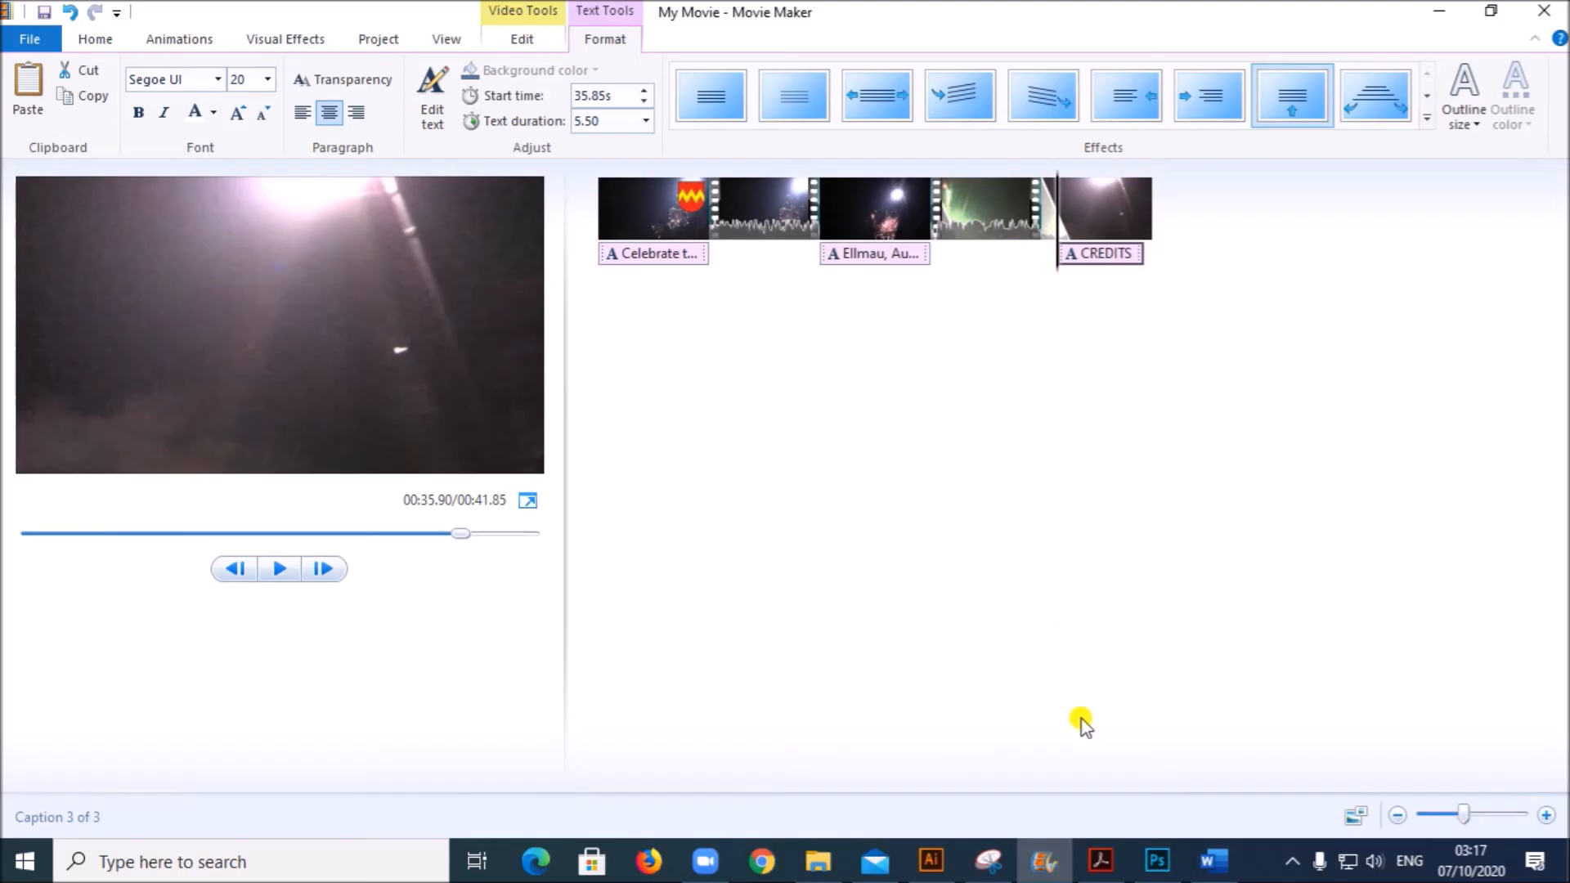
{"action": "left_click", "coordinate": [1100, 860]}
{"action": "left_click_drag", "start_coordinate": [277, 494], "coordinate": [982, 495]}
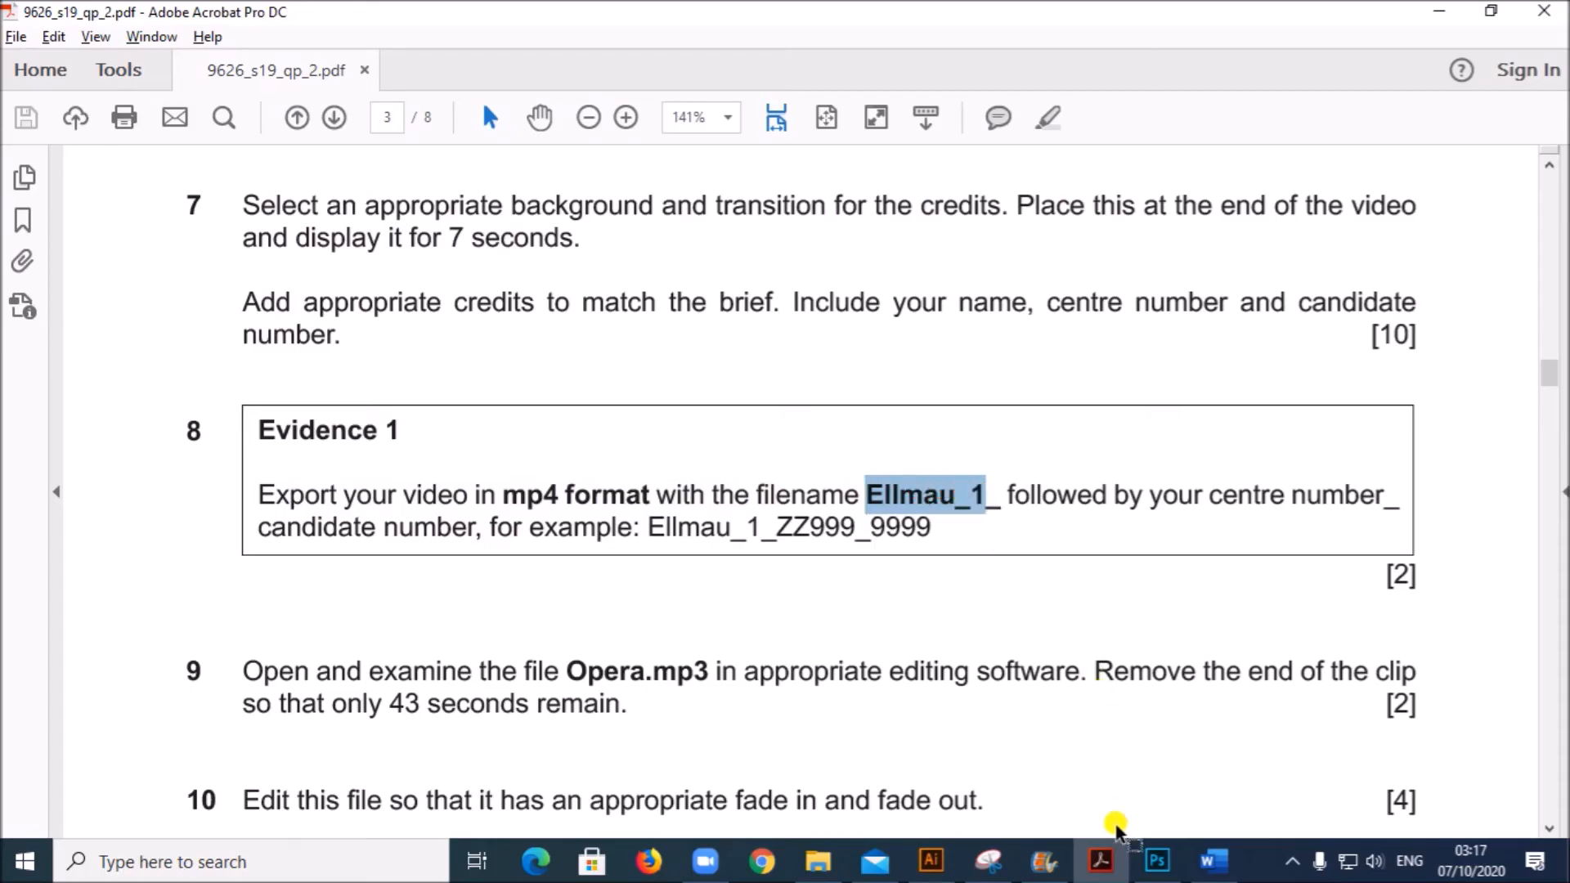
Return to Movie Maker and save the movie as MPEG-4 with recommended settings in J19, named Ellmau_1_ plus the centre and candidate numbers
{"action": "left_click", "coordinate": [1063, 868]}
{"action": "left_click", "coordinate": [29, 39]}
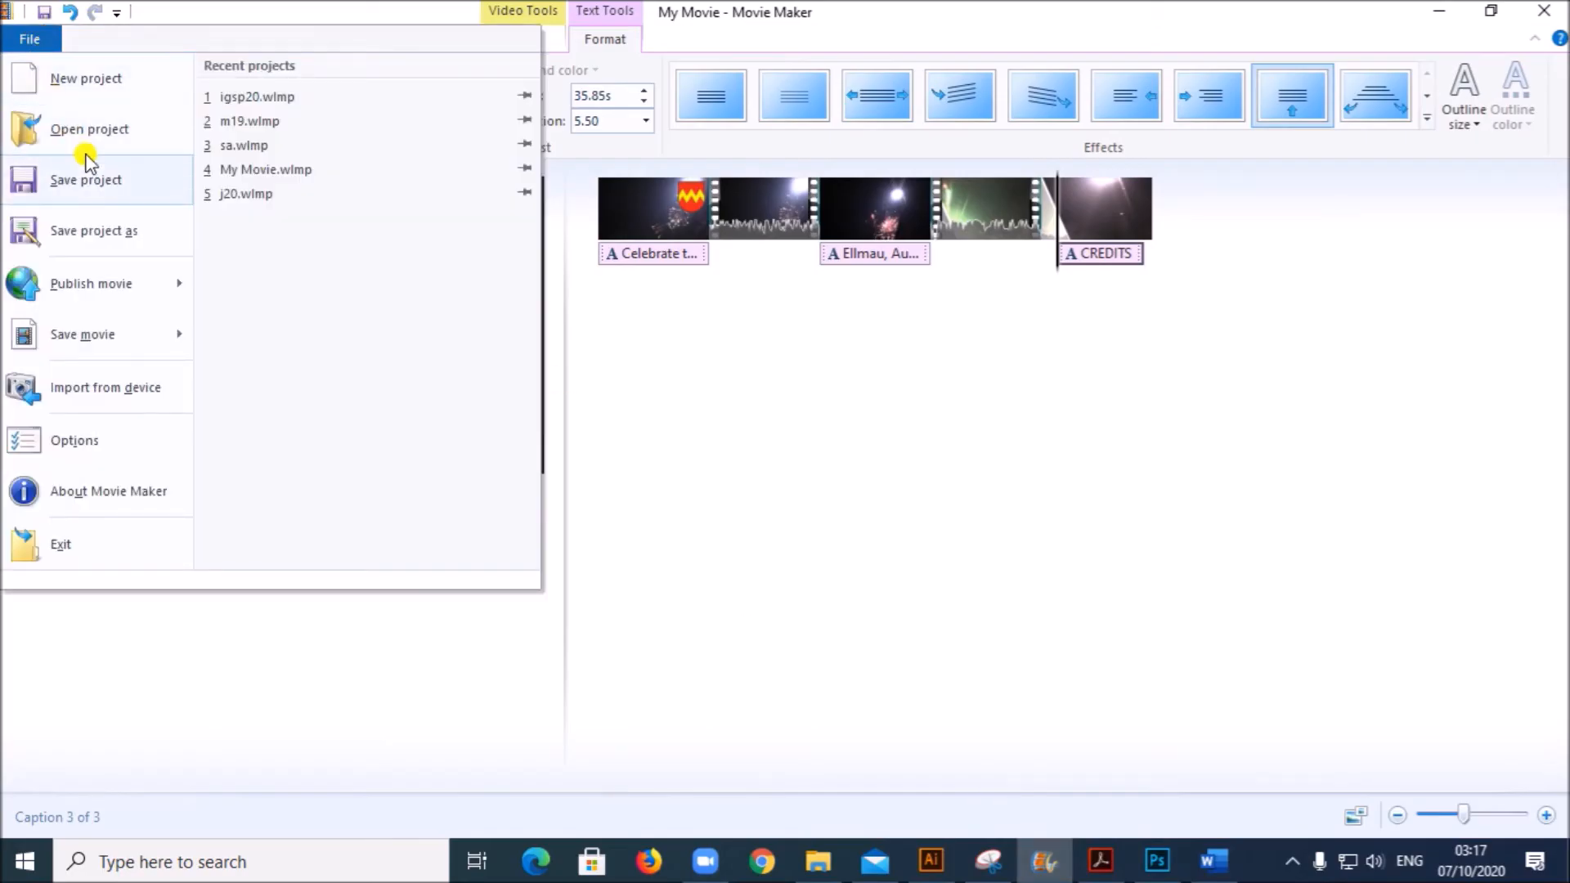
{"action": "mouse_move", "coordinate": [126, 334]}
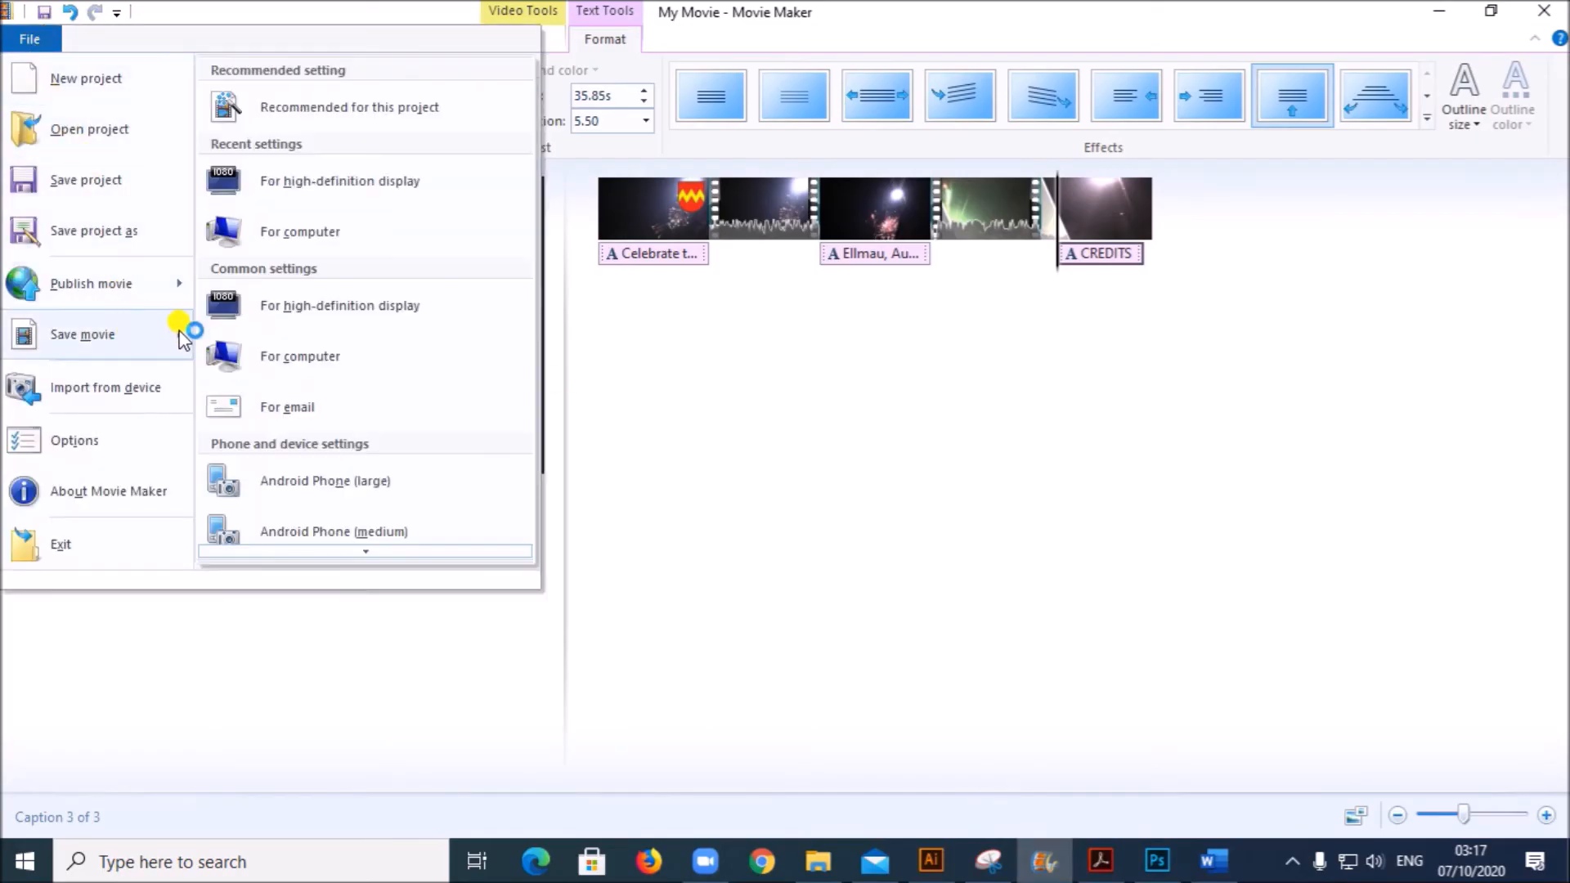
{"action": "left_click", "coordinate": [357, 117]}
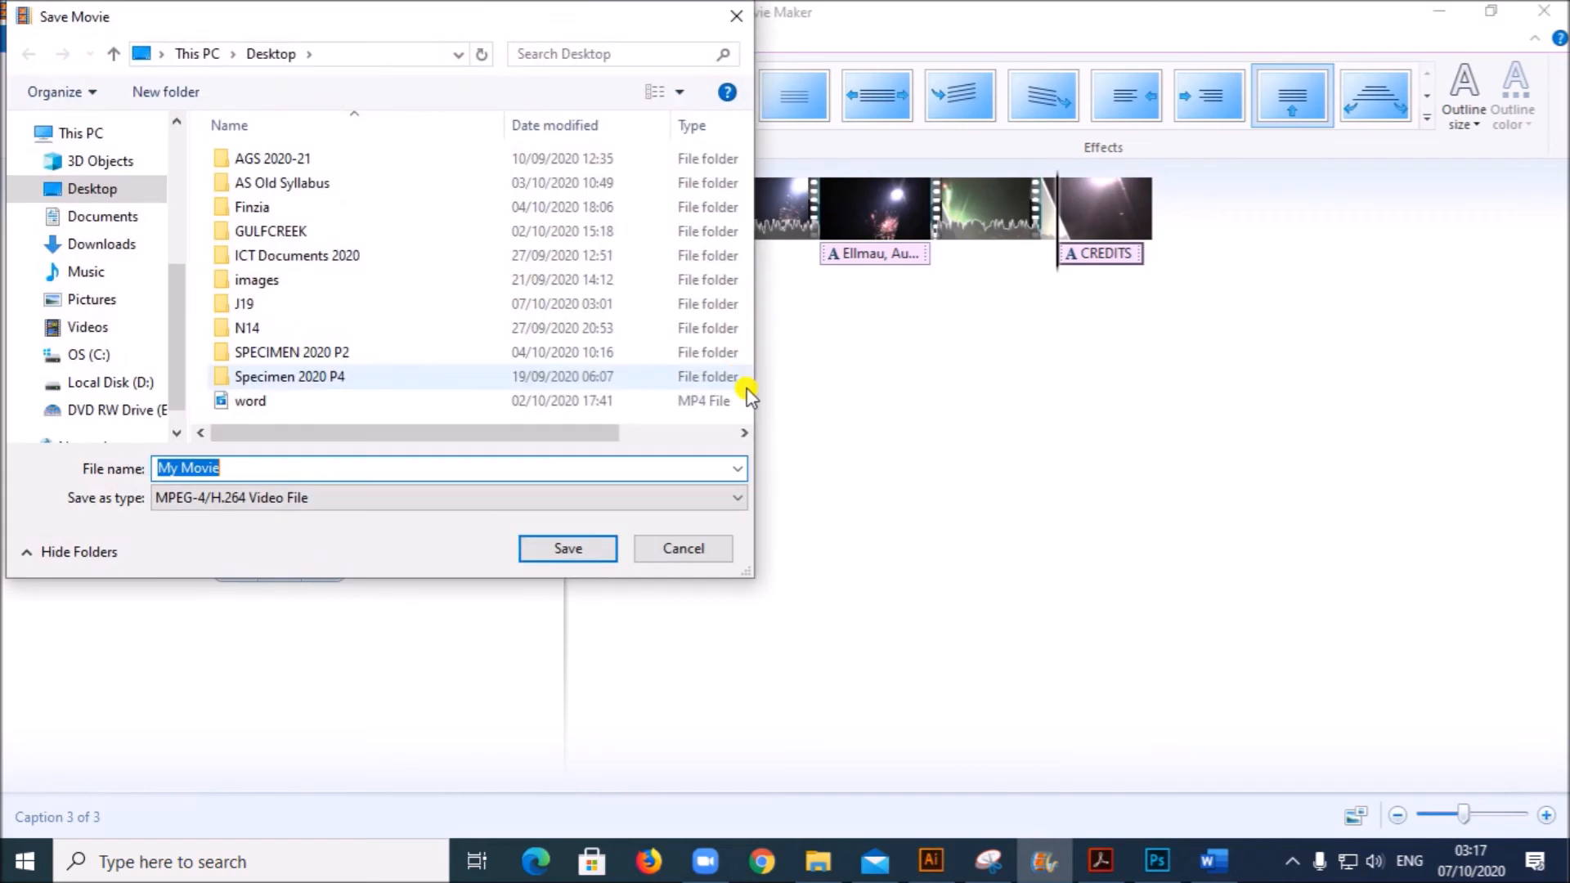
{"action": "double_click", "coordinate": [244, 303]}
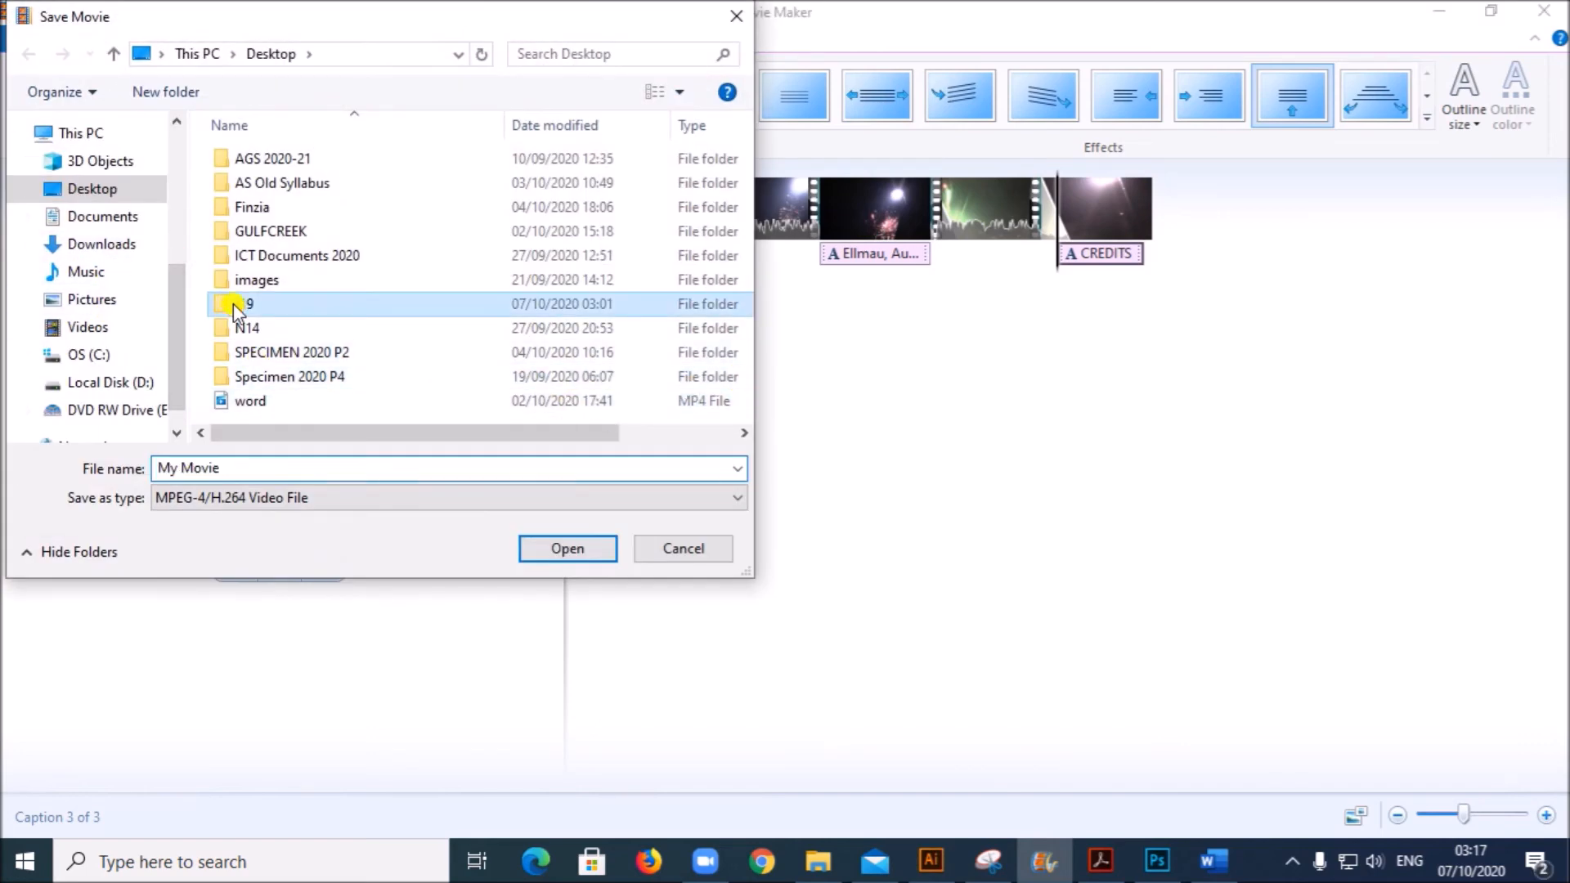
{"action": "type", "text": "Ellmau_1_ZZ123_1234"}
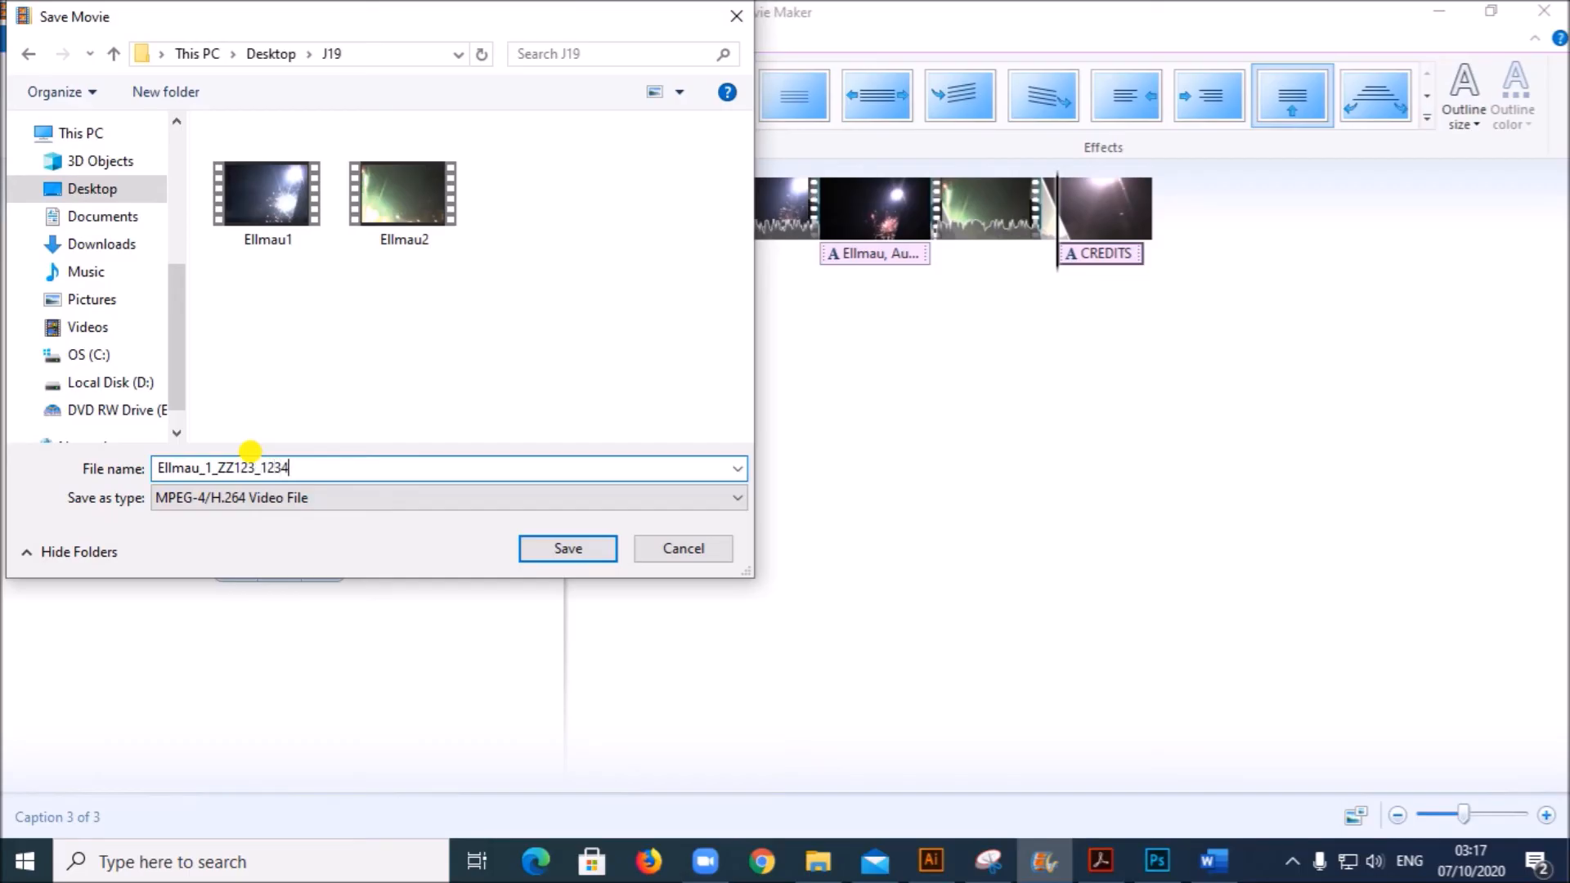
{"action": "left_click", "coordinate": [563, 545]}
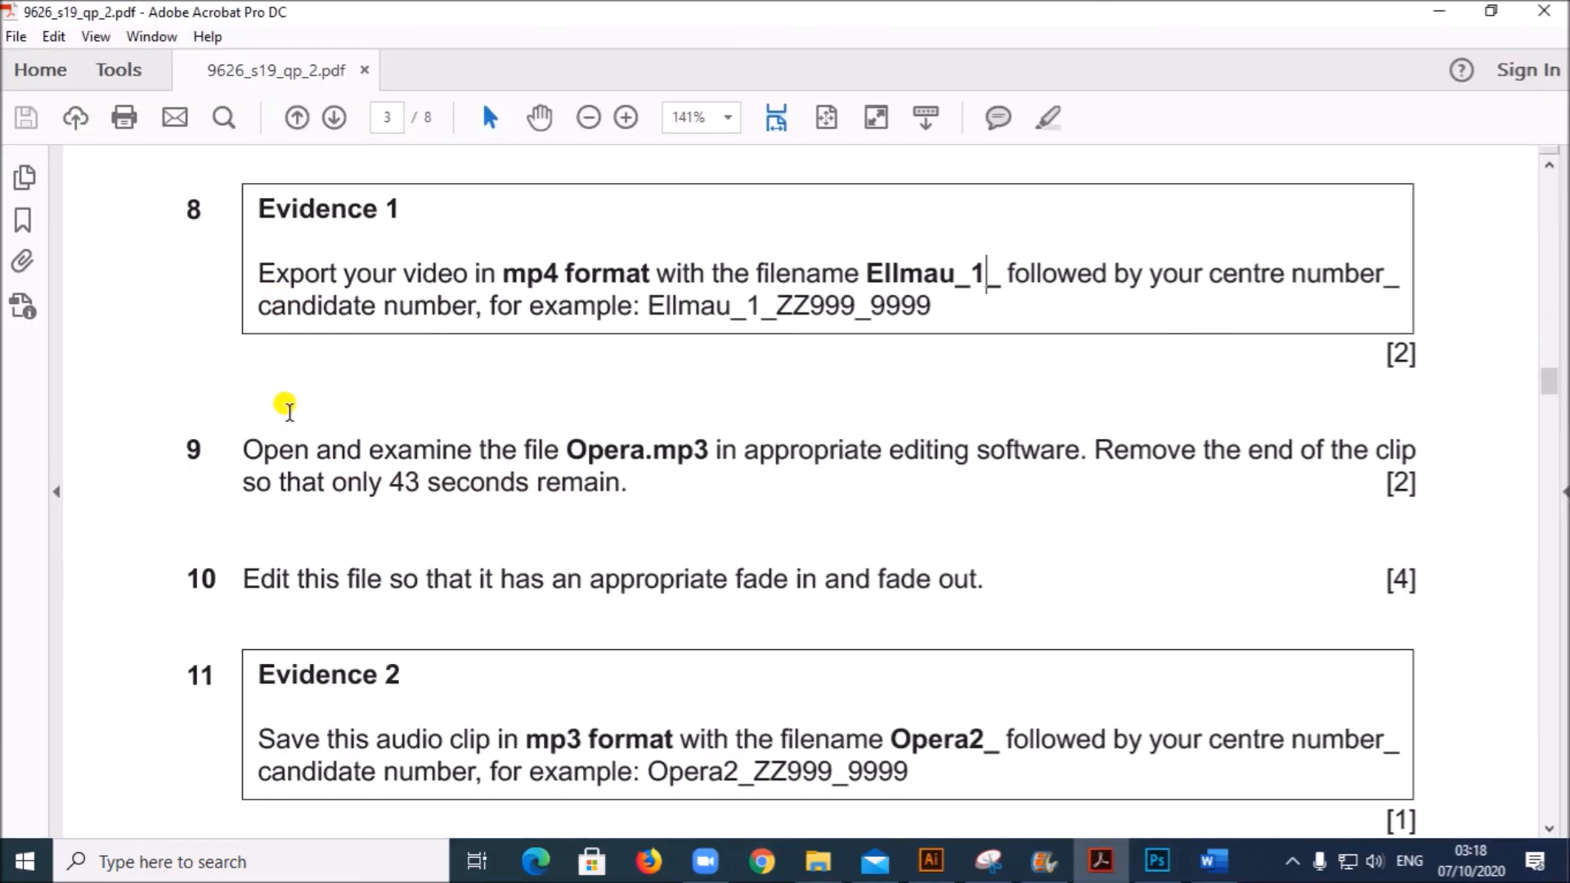
Reread the Opera.mp3 instruction of task 9 in the exam PDF, and launch Audacity, dismissing its welcome message
{"action": "left_click", "coordinate": [291, 457]}
{"action": "left_click_drag", "start_coordinate": [370, 449], "coordinate": [1032, 450]}
{"action": "left_click", "coordinate": [286, 854]}
{"action": "type", "text": "auda"}
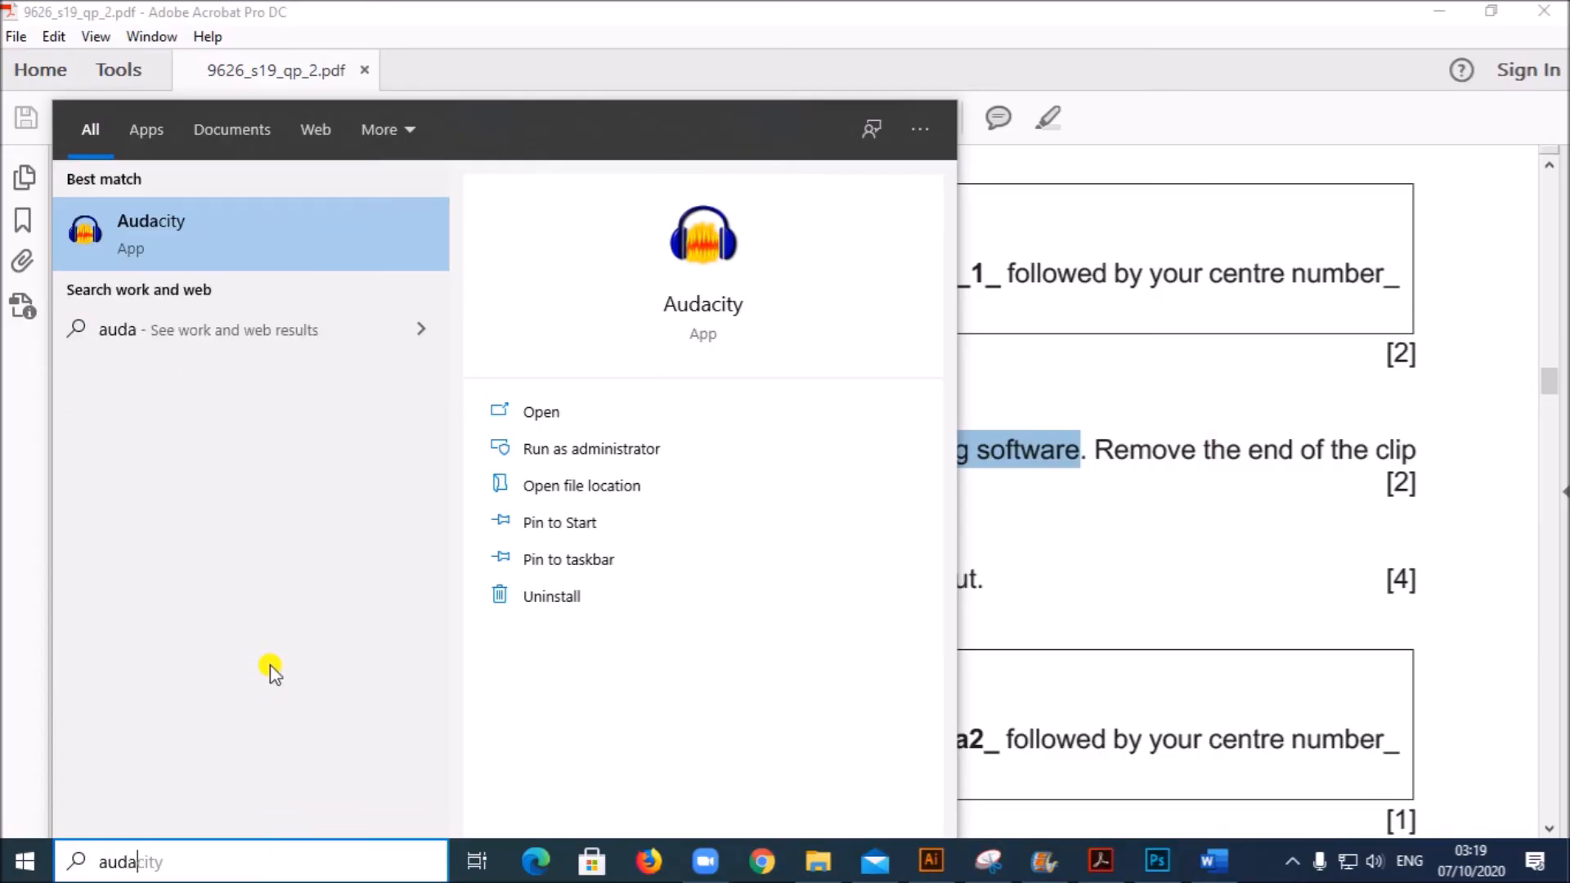
{"action": "left_click", "coordinate": [352, 246]}
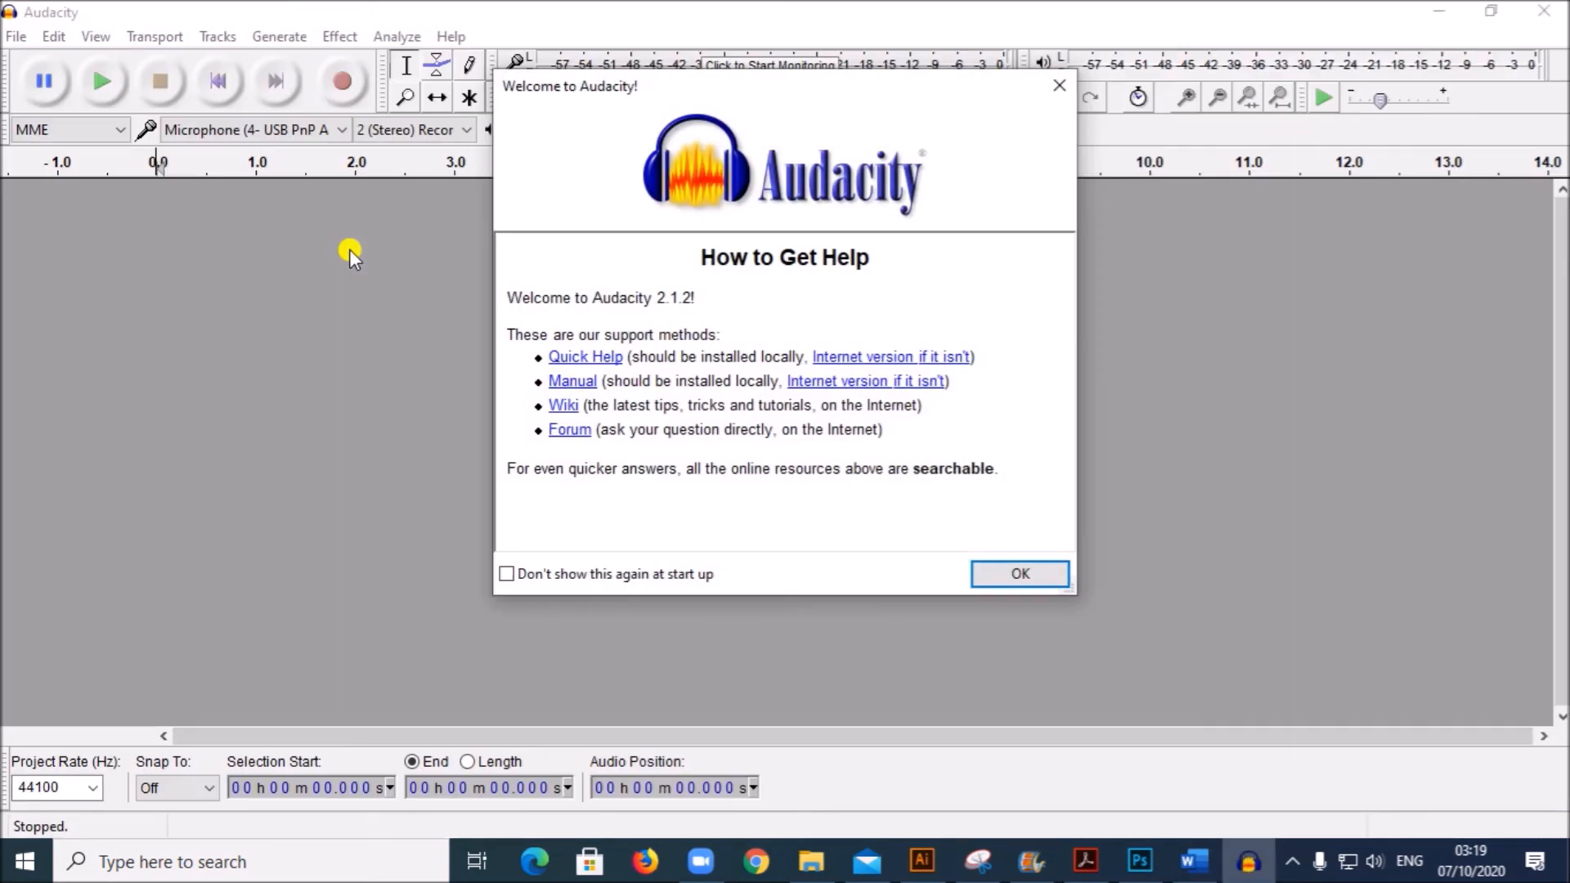
{"action": "left_click", "coordinate": [1004, 576]}
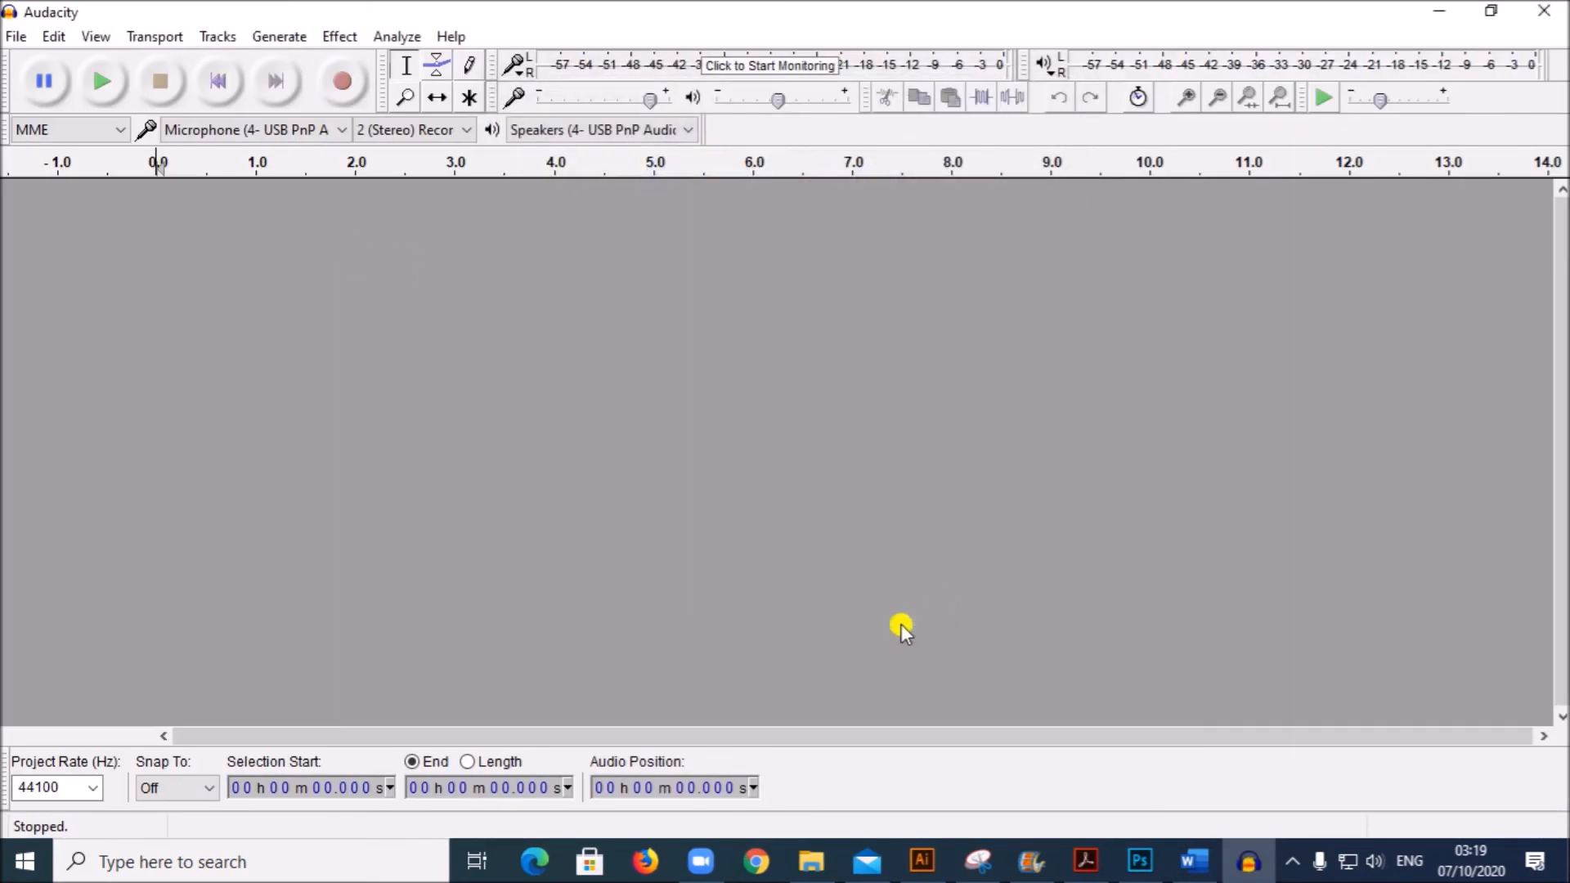
Import the Opera audio file from the J19 desktop folder into Audacity
{"action": "left_click", "coordinate": [793, 863]}
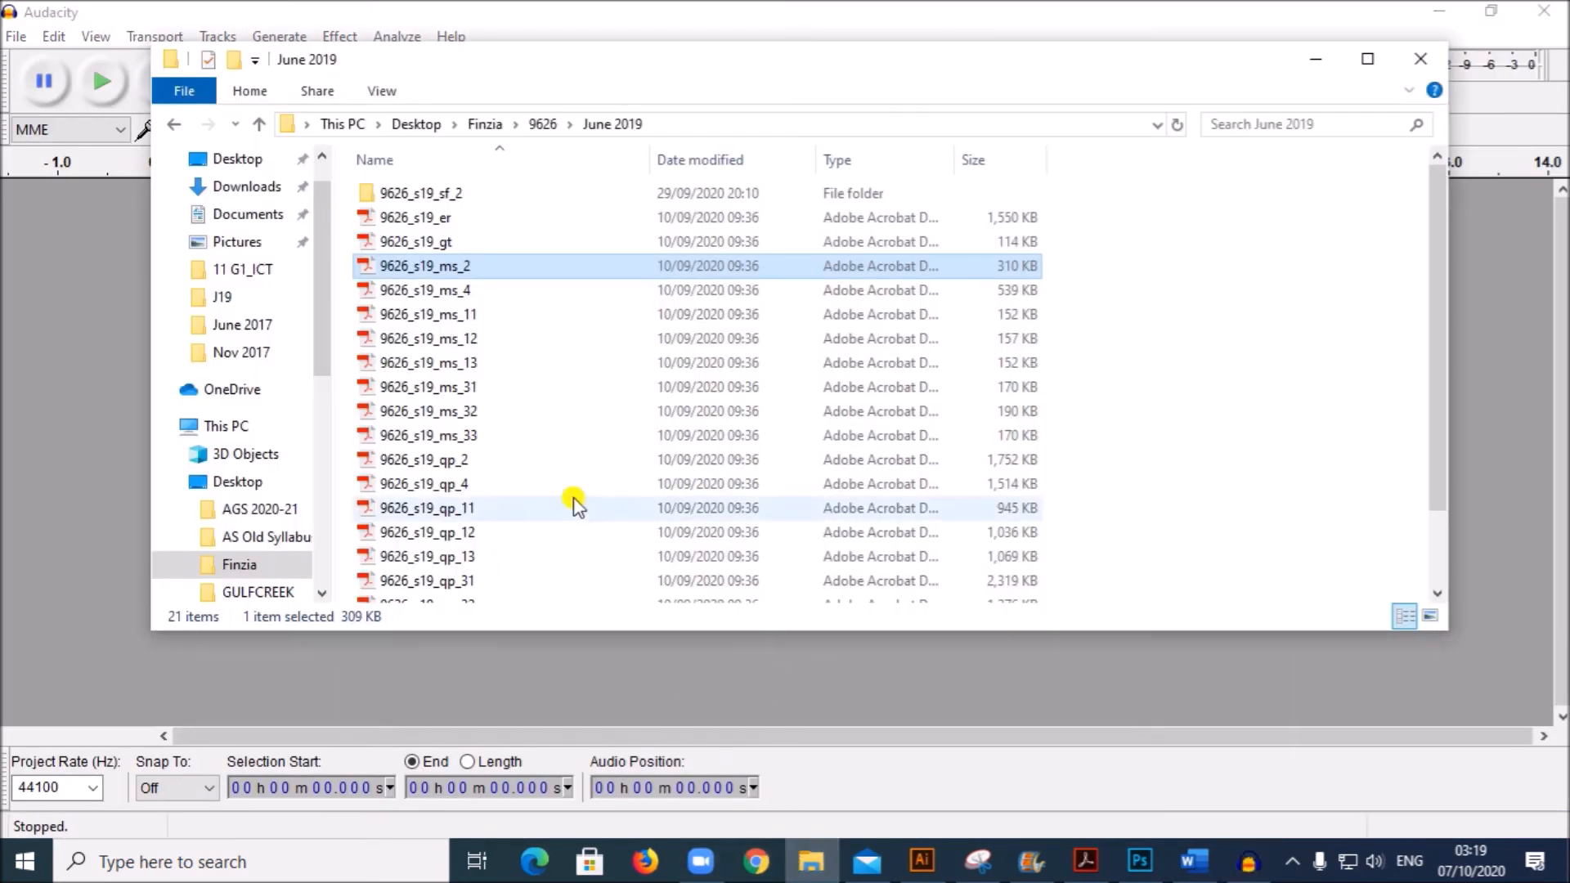
{"action": "left_click", "coordinate": [235, 157]}
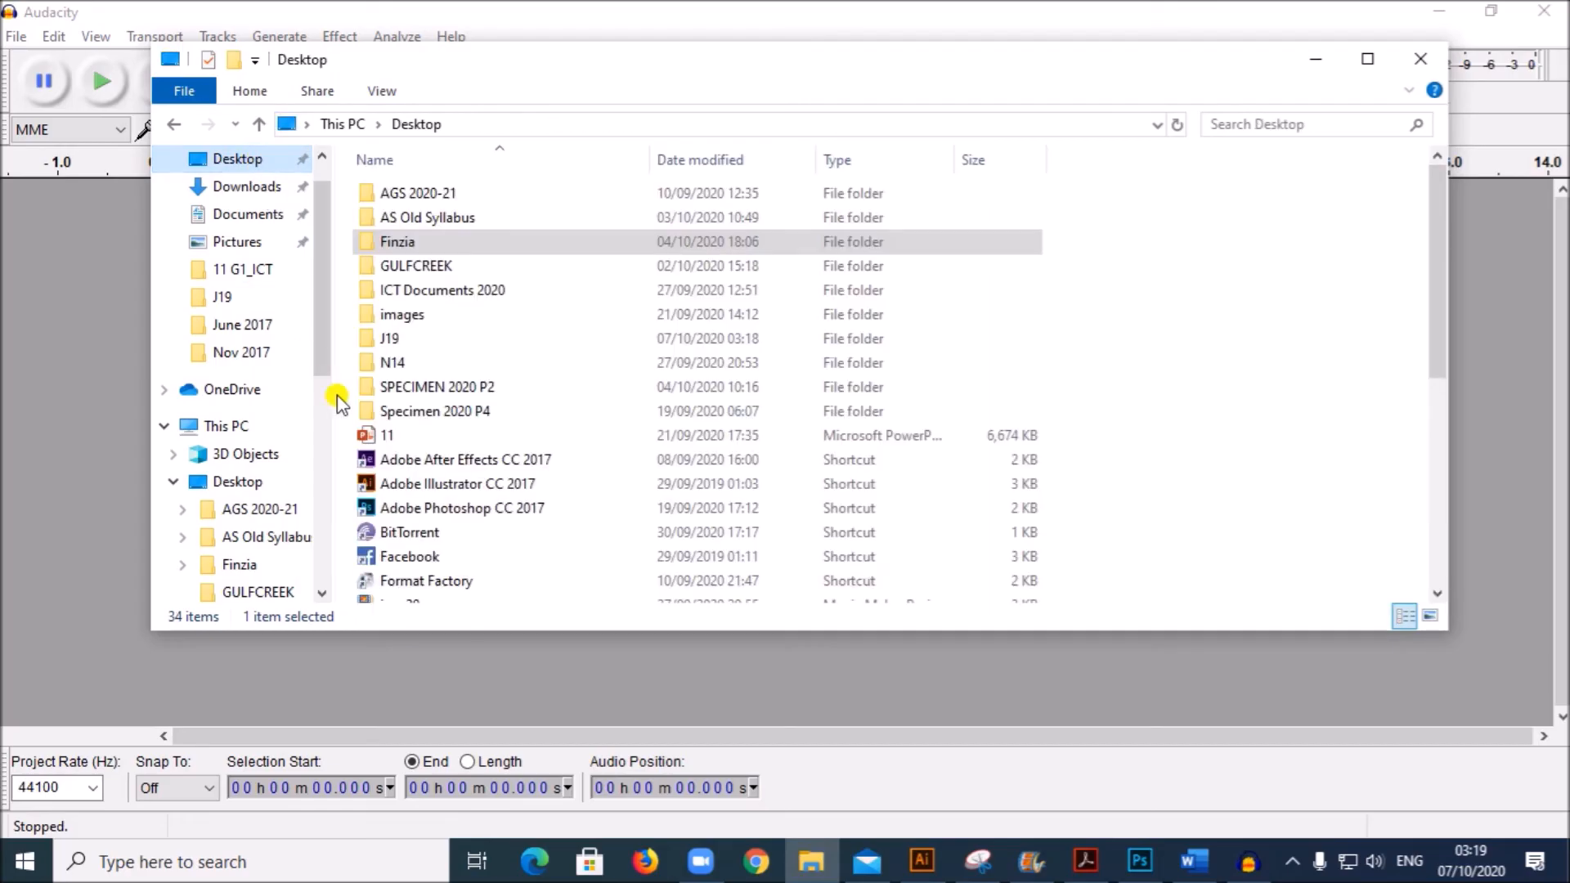
{"action": "double_click", "coordinate": [397, 337]}
{"action": "left_click_drag", "start_coordinate": [605, 73], "coordinate": [866, 282]}
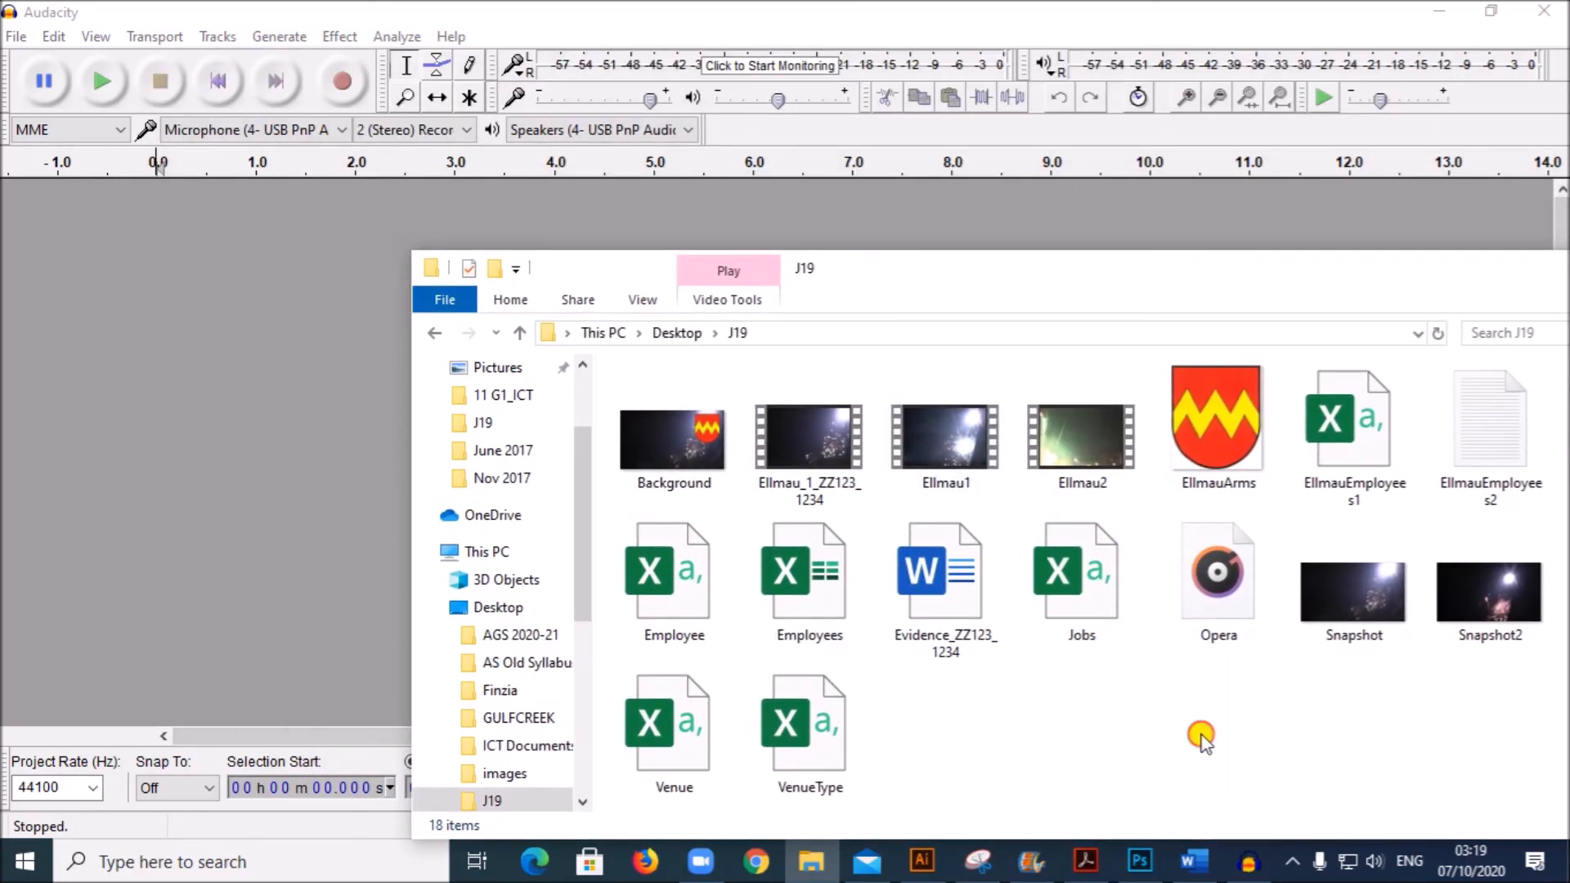
{"action": "left_click_drag", "start_coordinate": [1214, 572], "coordinate": [190, 493]}
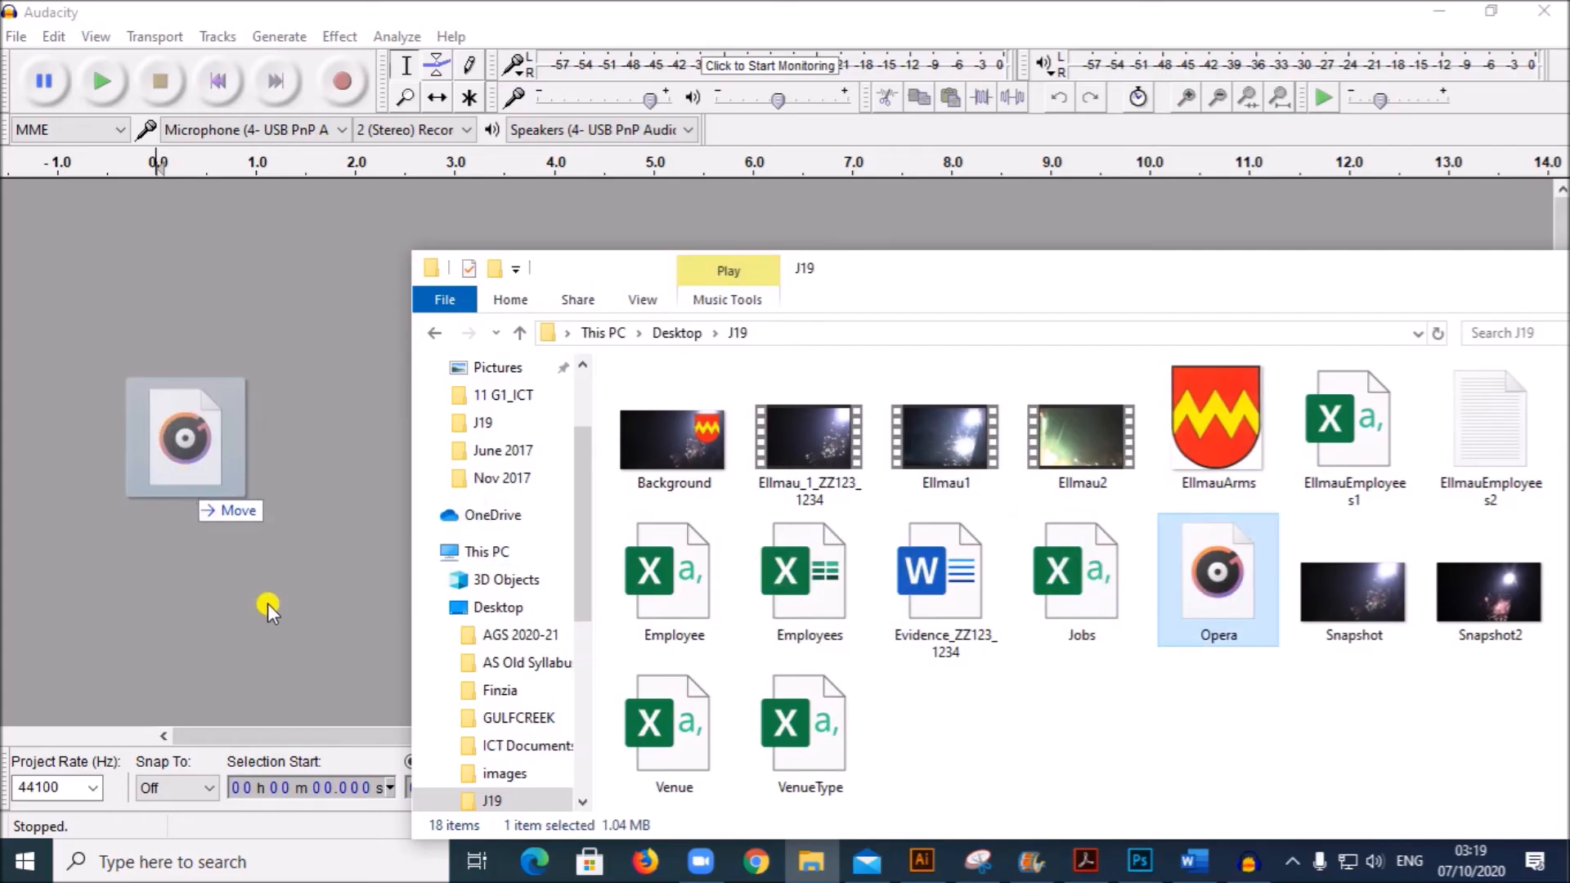
{"action": "left_click_drag", "start_coordinate": [267, 604], "coordinate": [268, 615]}
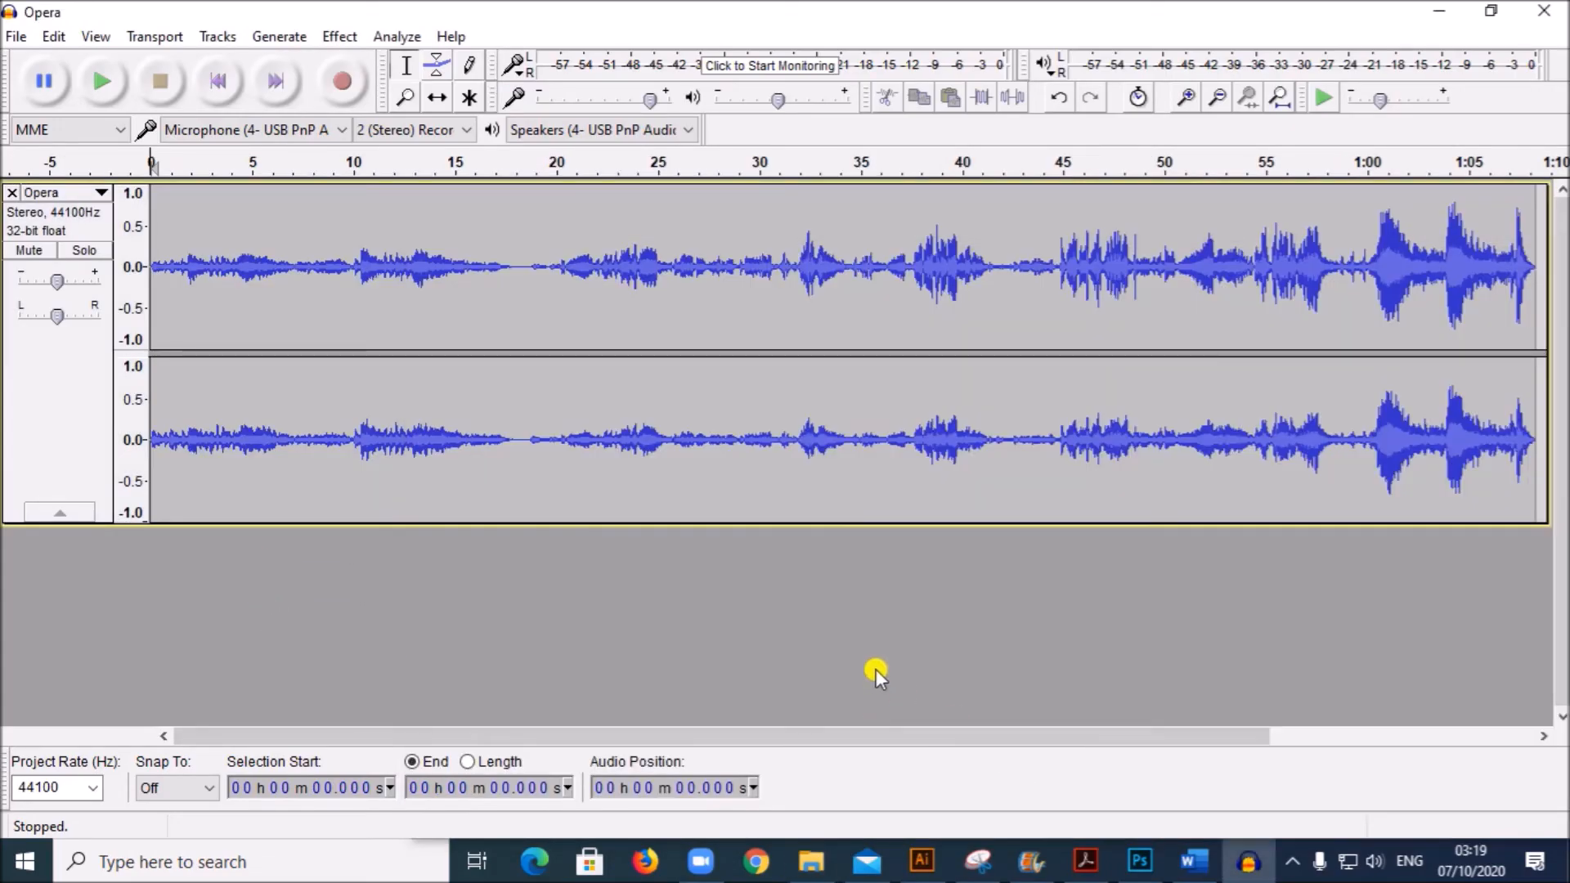
Reread in task 9 of the exam PDF how much of the audio clip must be kept
{"action": "left_click", "coordinate": [1086, 862]}
{"action": "left_click", "coordinate": [1055, 554]}
{"action": "left_click_drag", "start_coordinate": [1094, 448], "coordinate": [654, 509]}
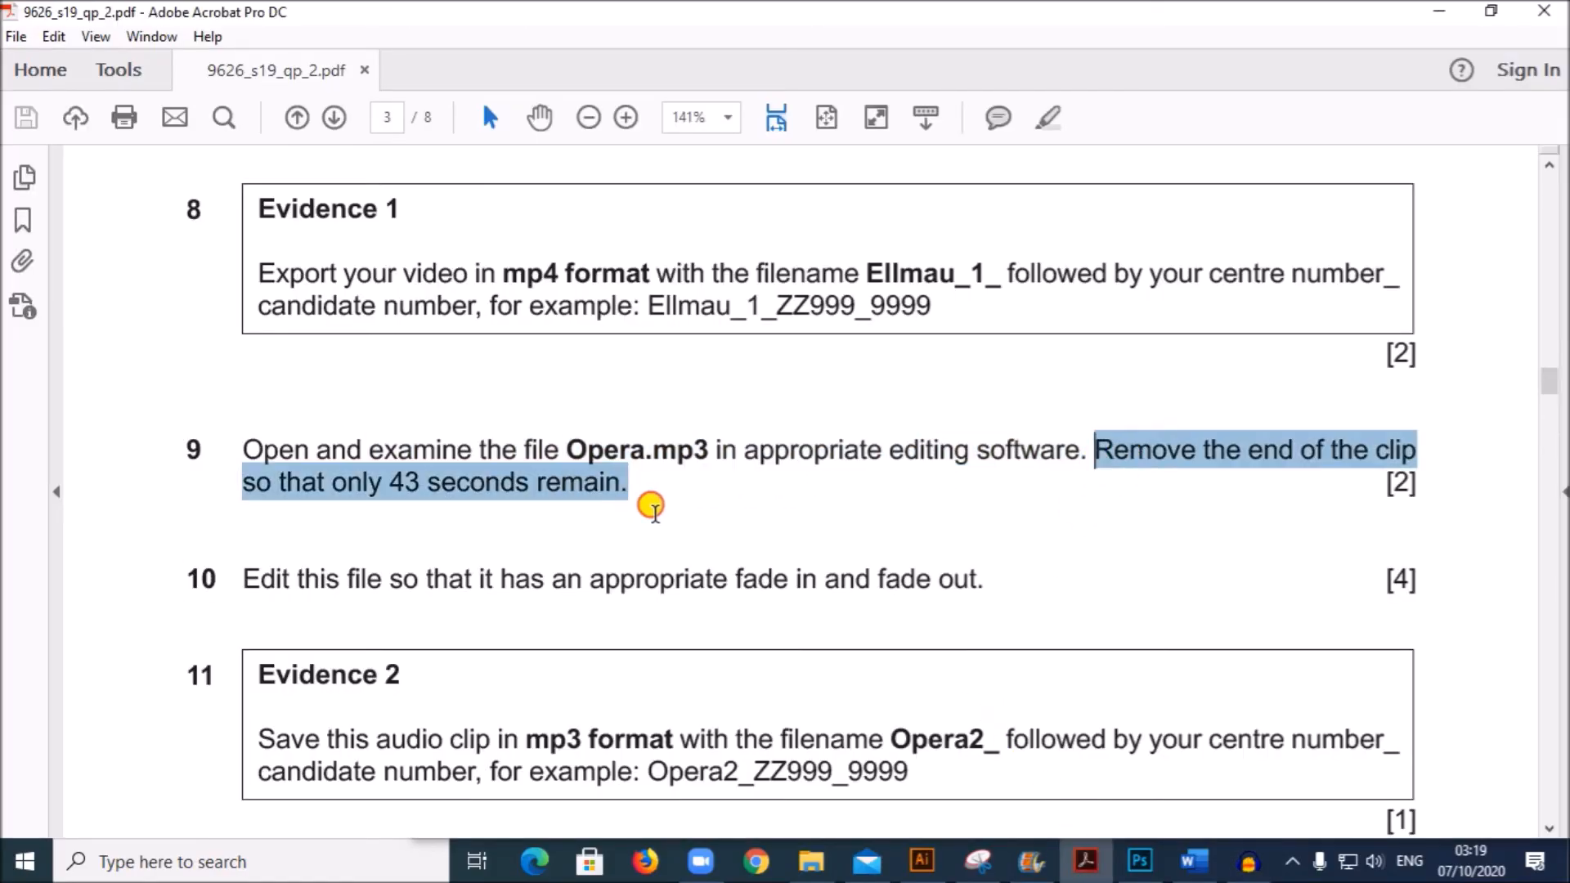
{"action": "left_click", "coordinate": [687, 494]}
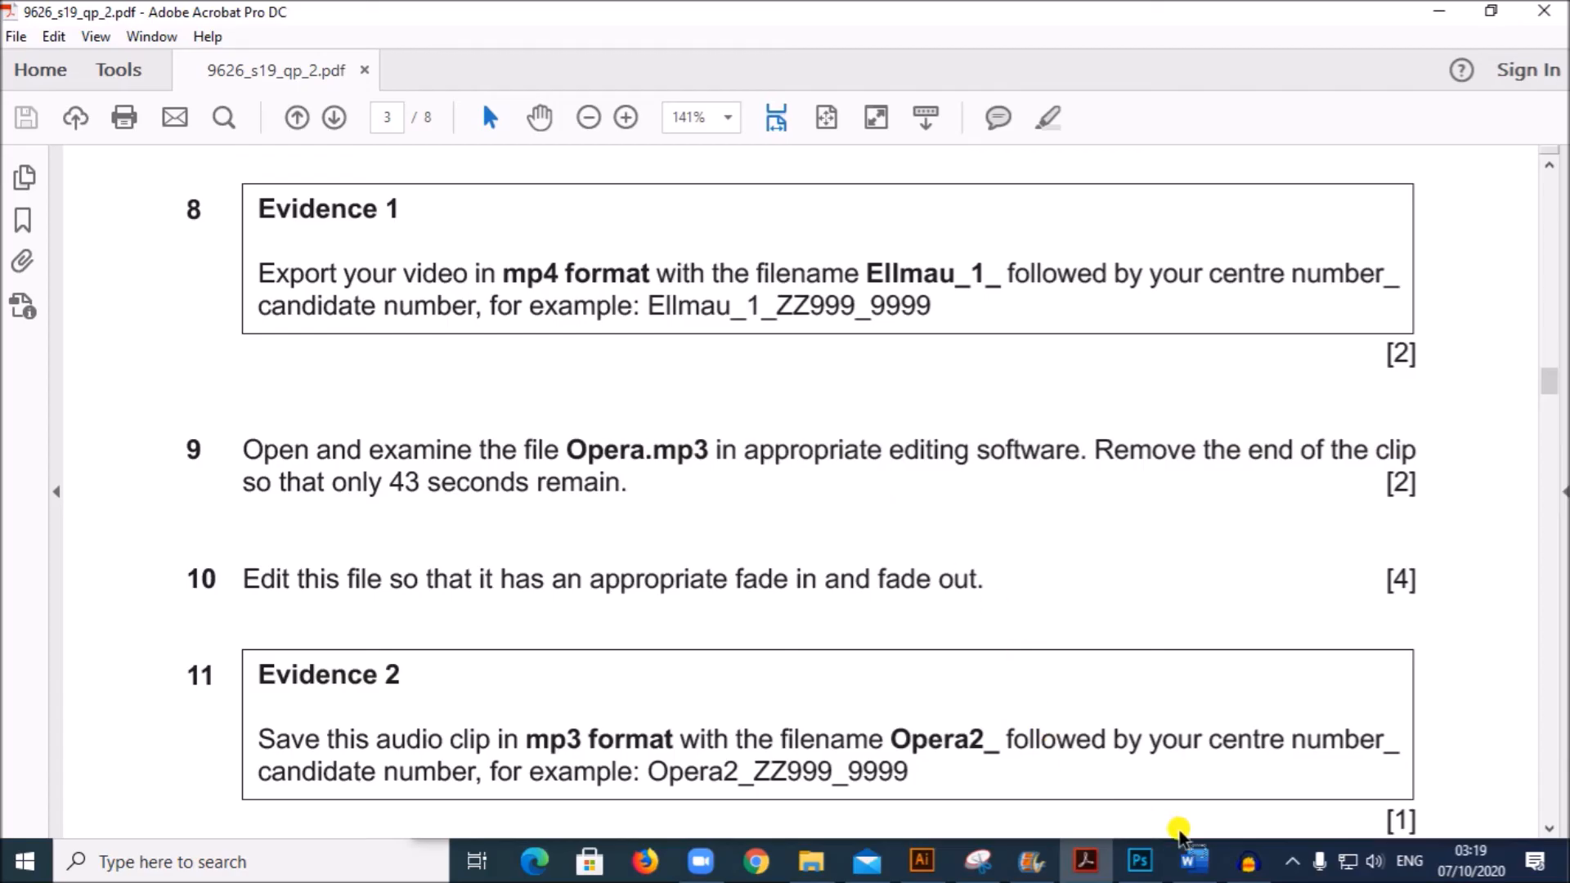
Return to Audacity and trim the Opera track so that only about the first 43.15 seconds remain
{"action": "left_click", "coordinate": [1249, 861]}
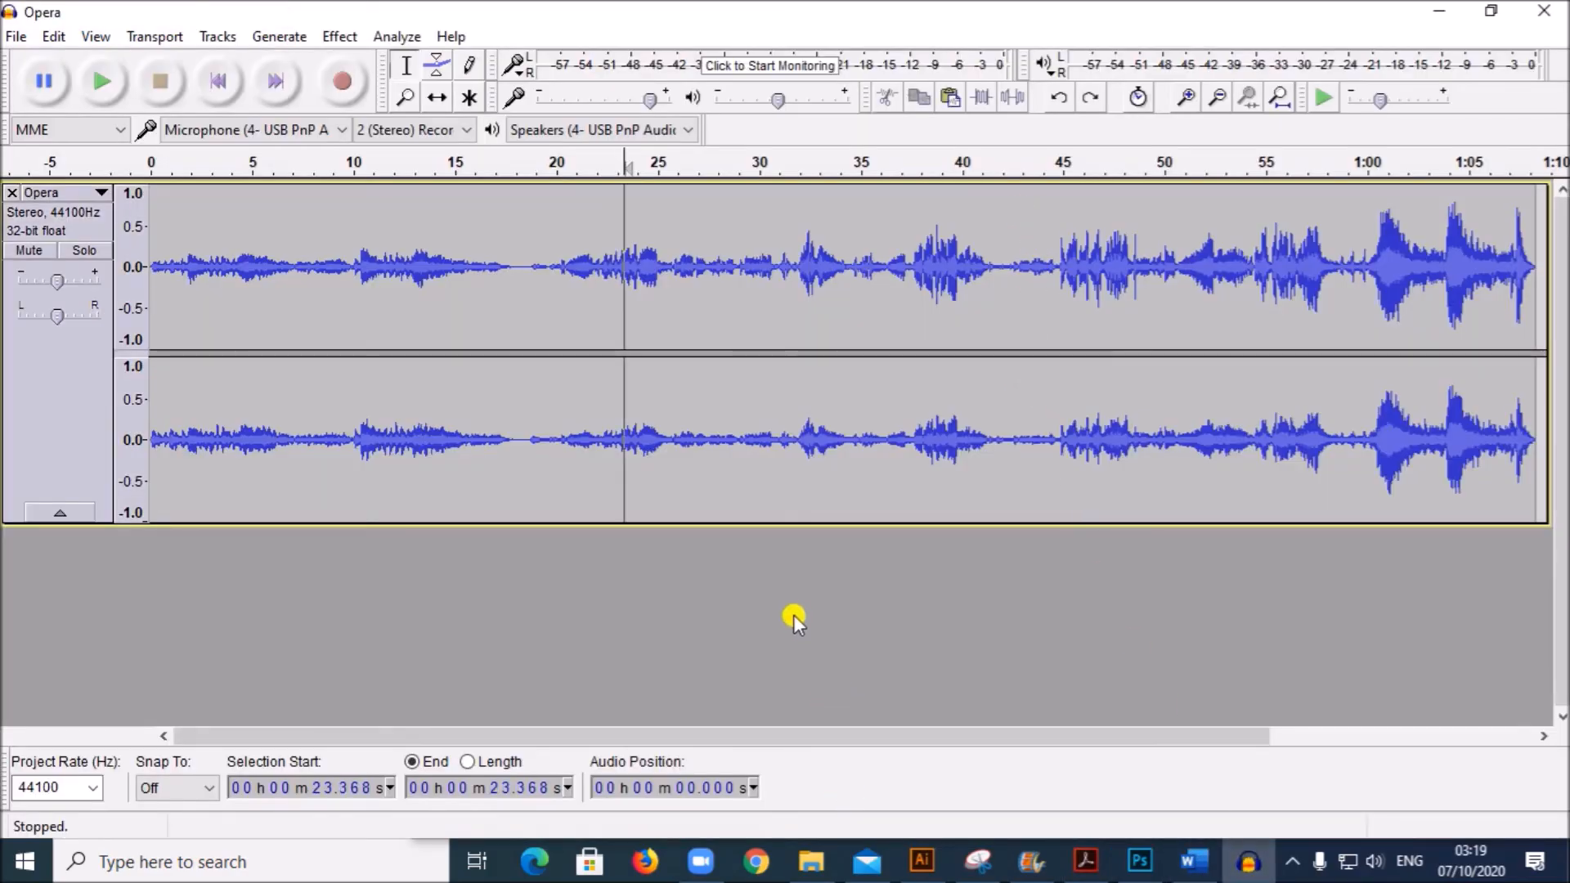
{"action": "left_click", "coordinate": [793, 617]}
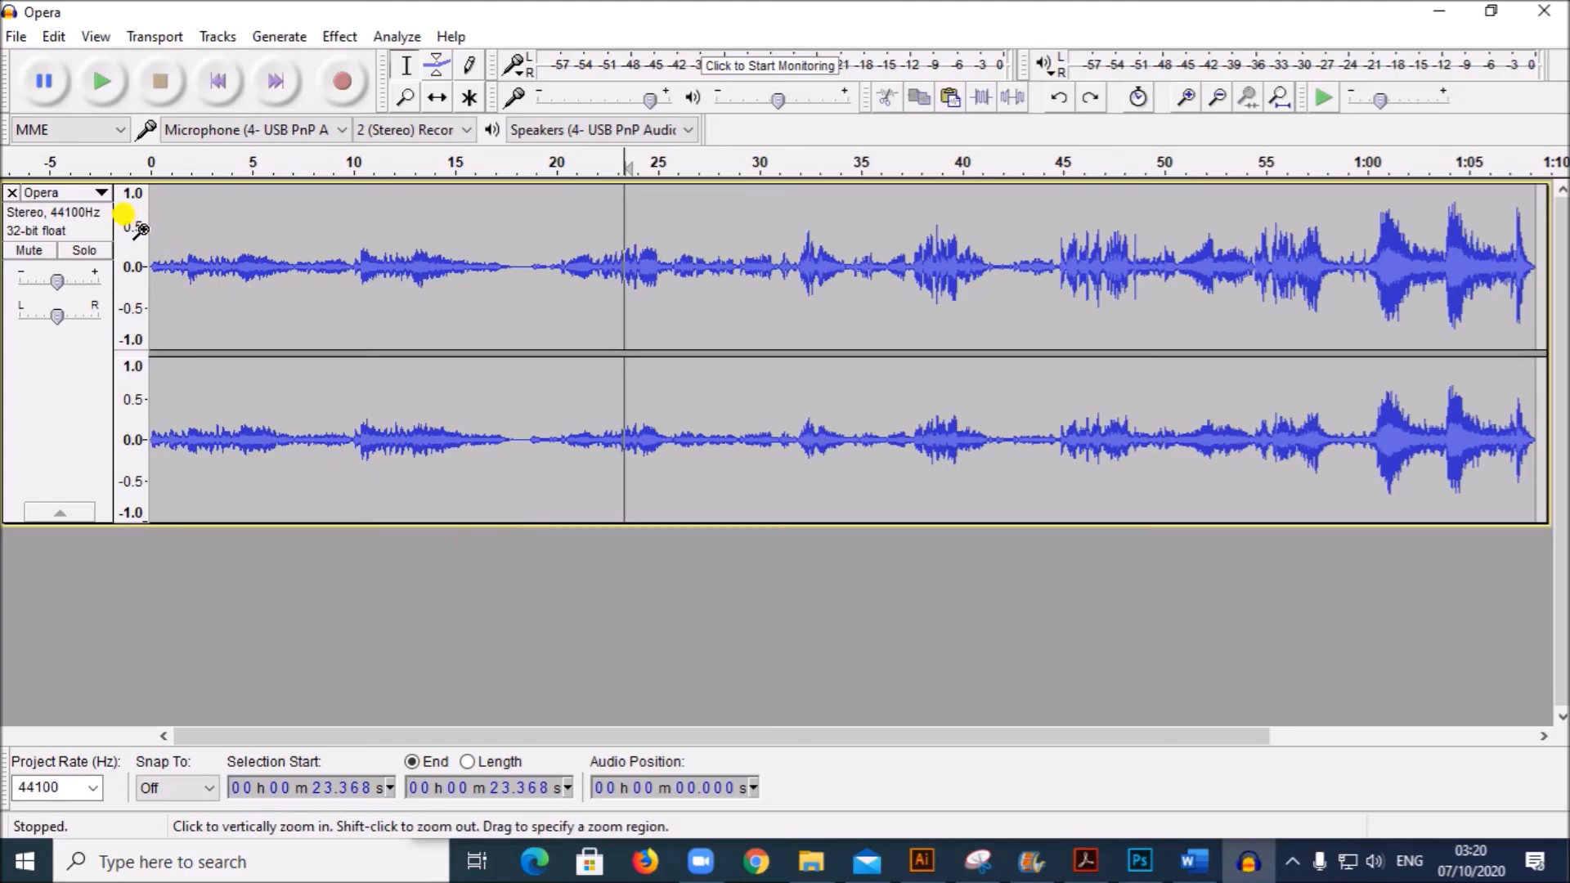
{"action": "left_click_drag", "start_coordinate": [152, 231], "coordinate": [1024, 260]}
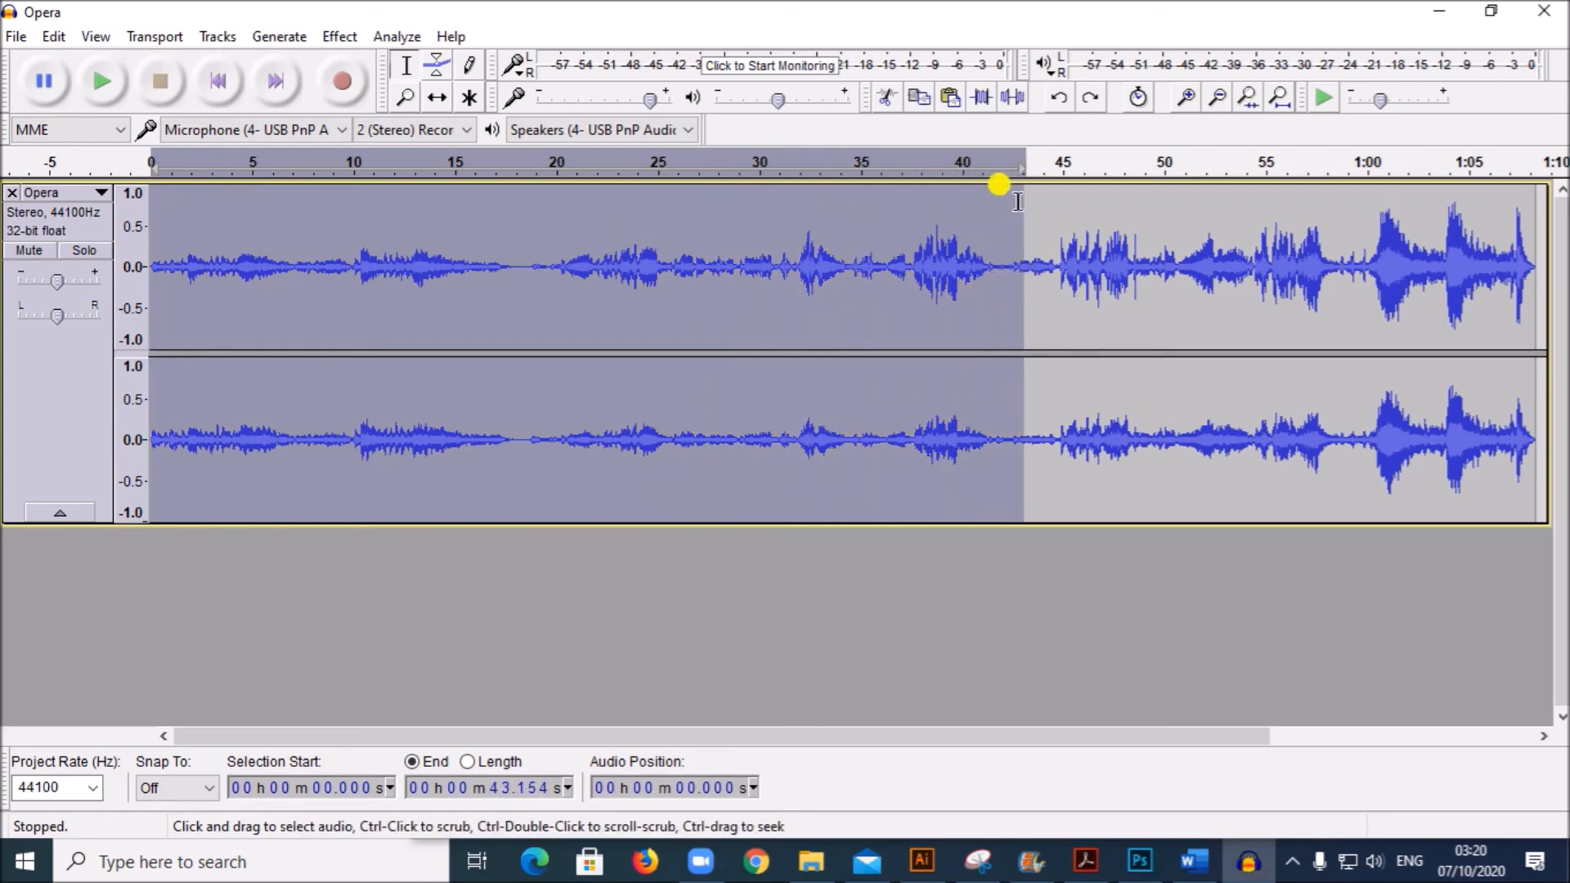
{"action": "left_click", "coordinate": [983, 99]}
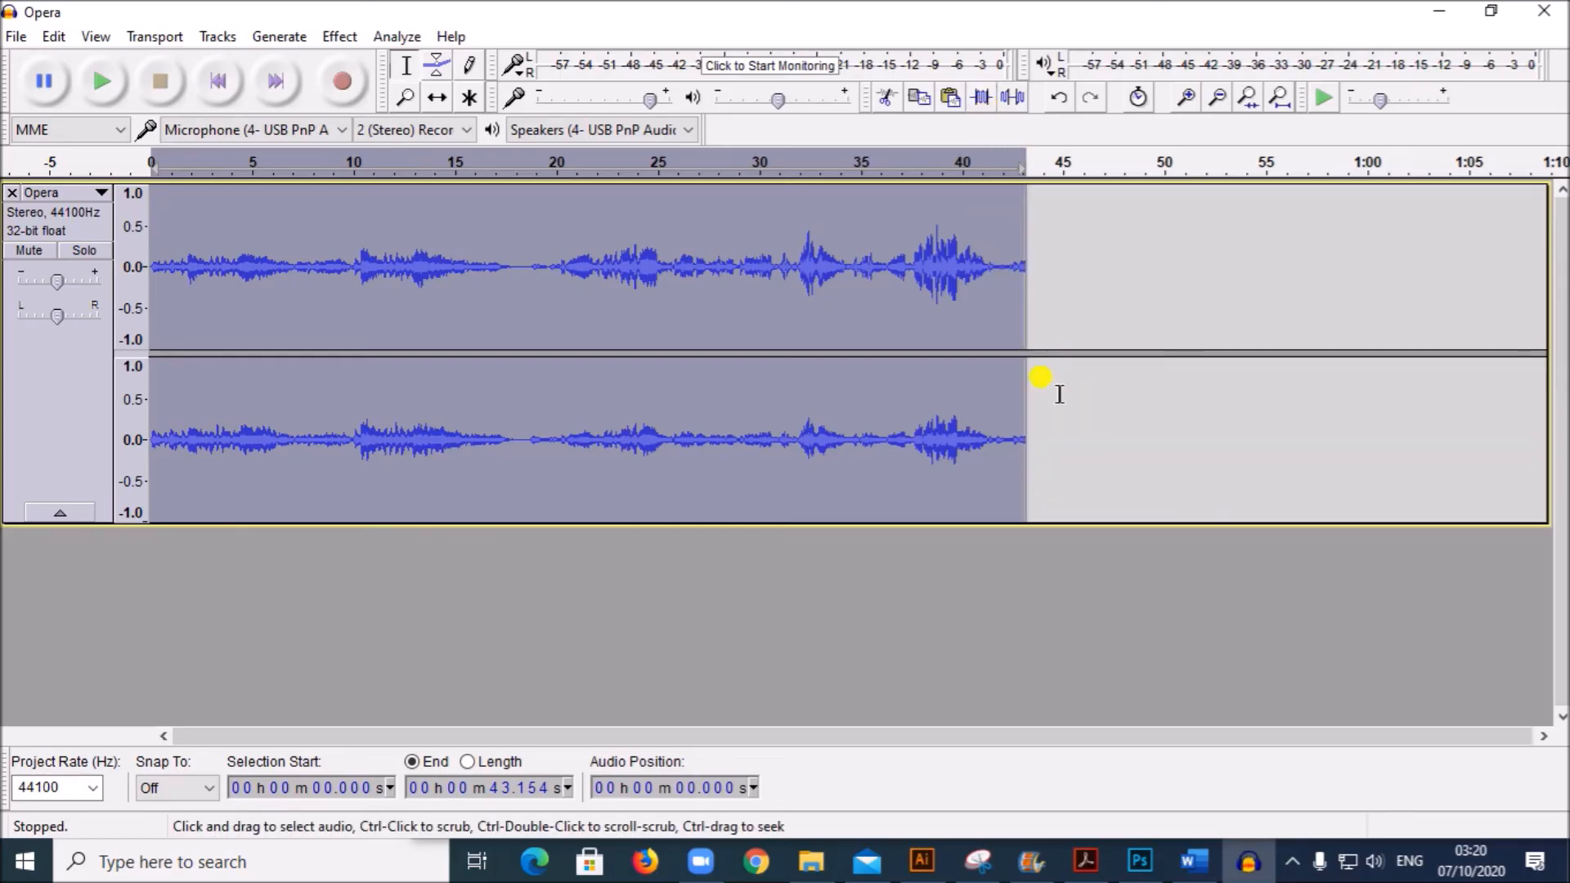
Switch to the exam PDF and read task 10 about the fades the audio clip needs
{"action": "left_click", "coordinate": [1132, 576]}
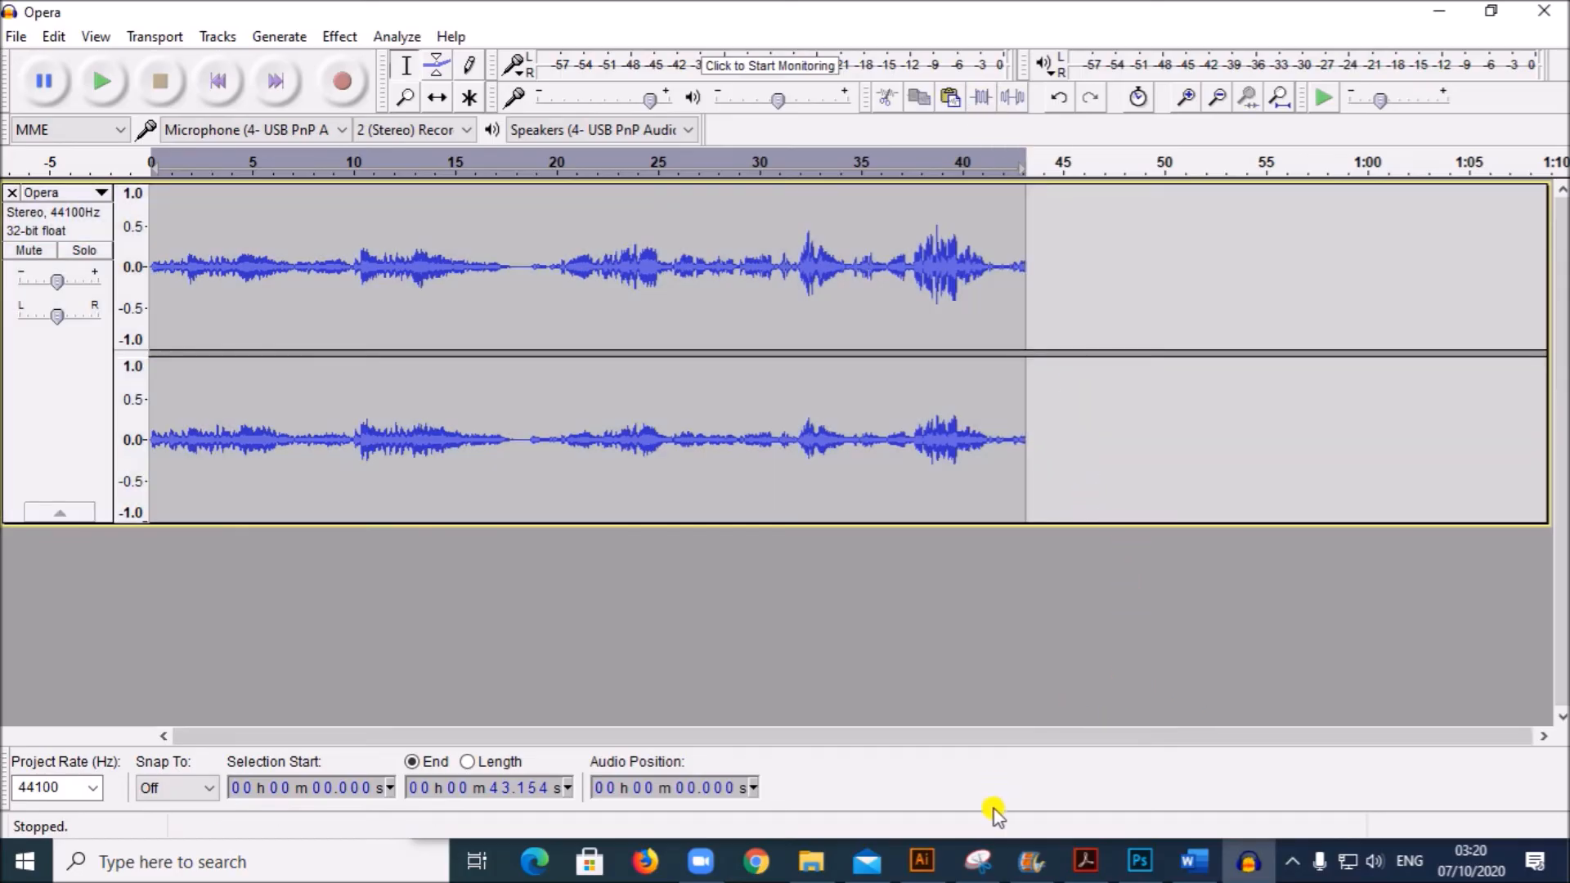
{"action": "left_click", "coordinate": [1082, 860]}
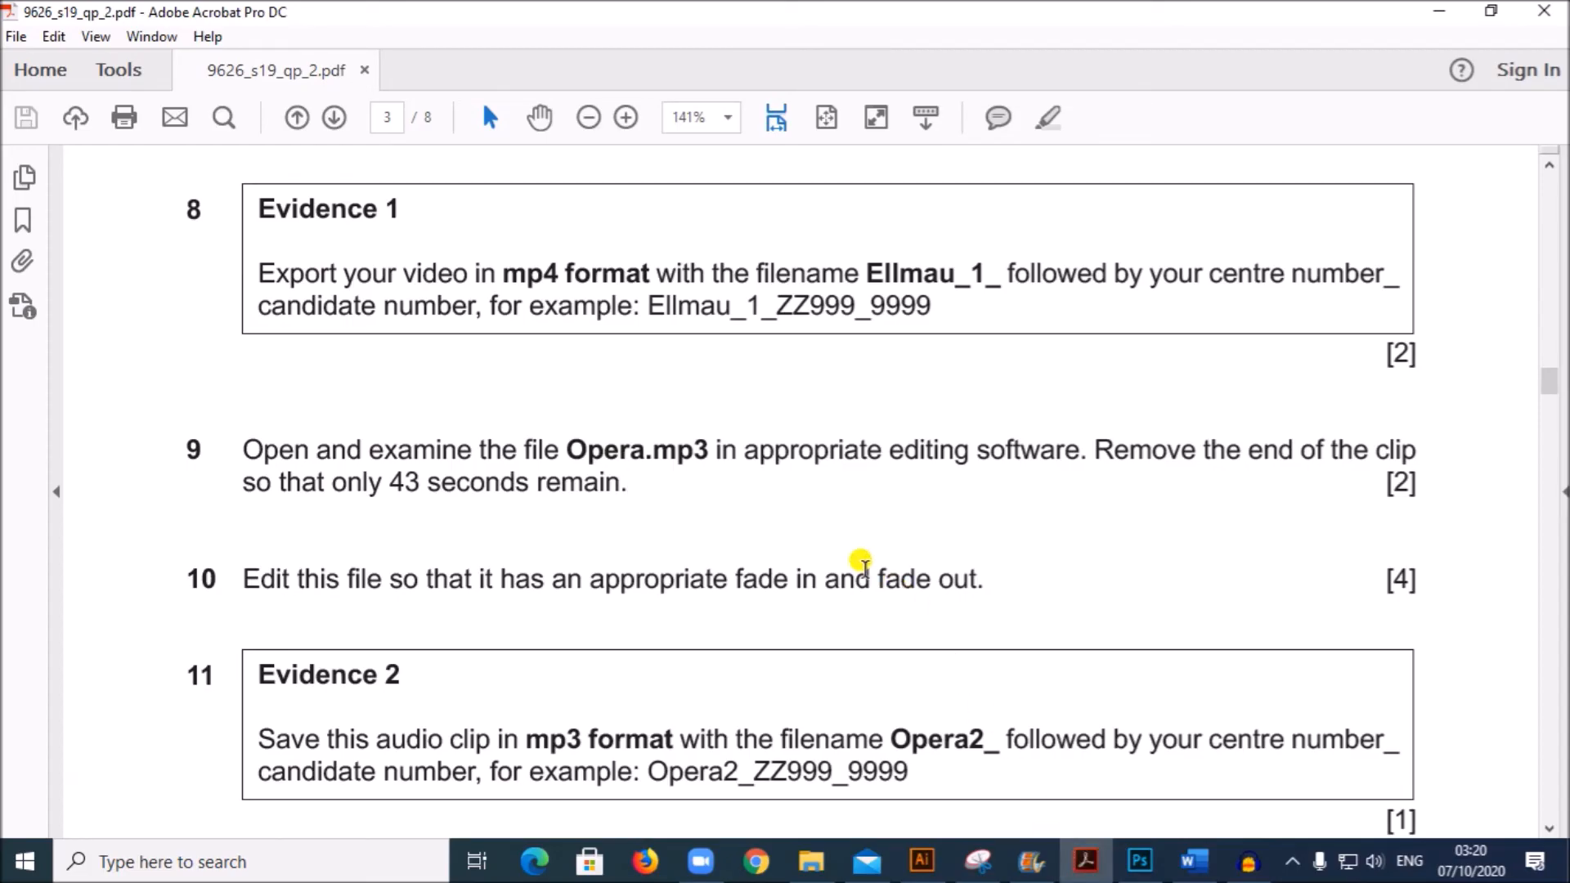
{"action": "scroll", "coordinate": [865, 565], "scroll_direction": "down", "scroll_amount": 3}
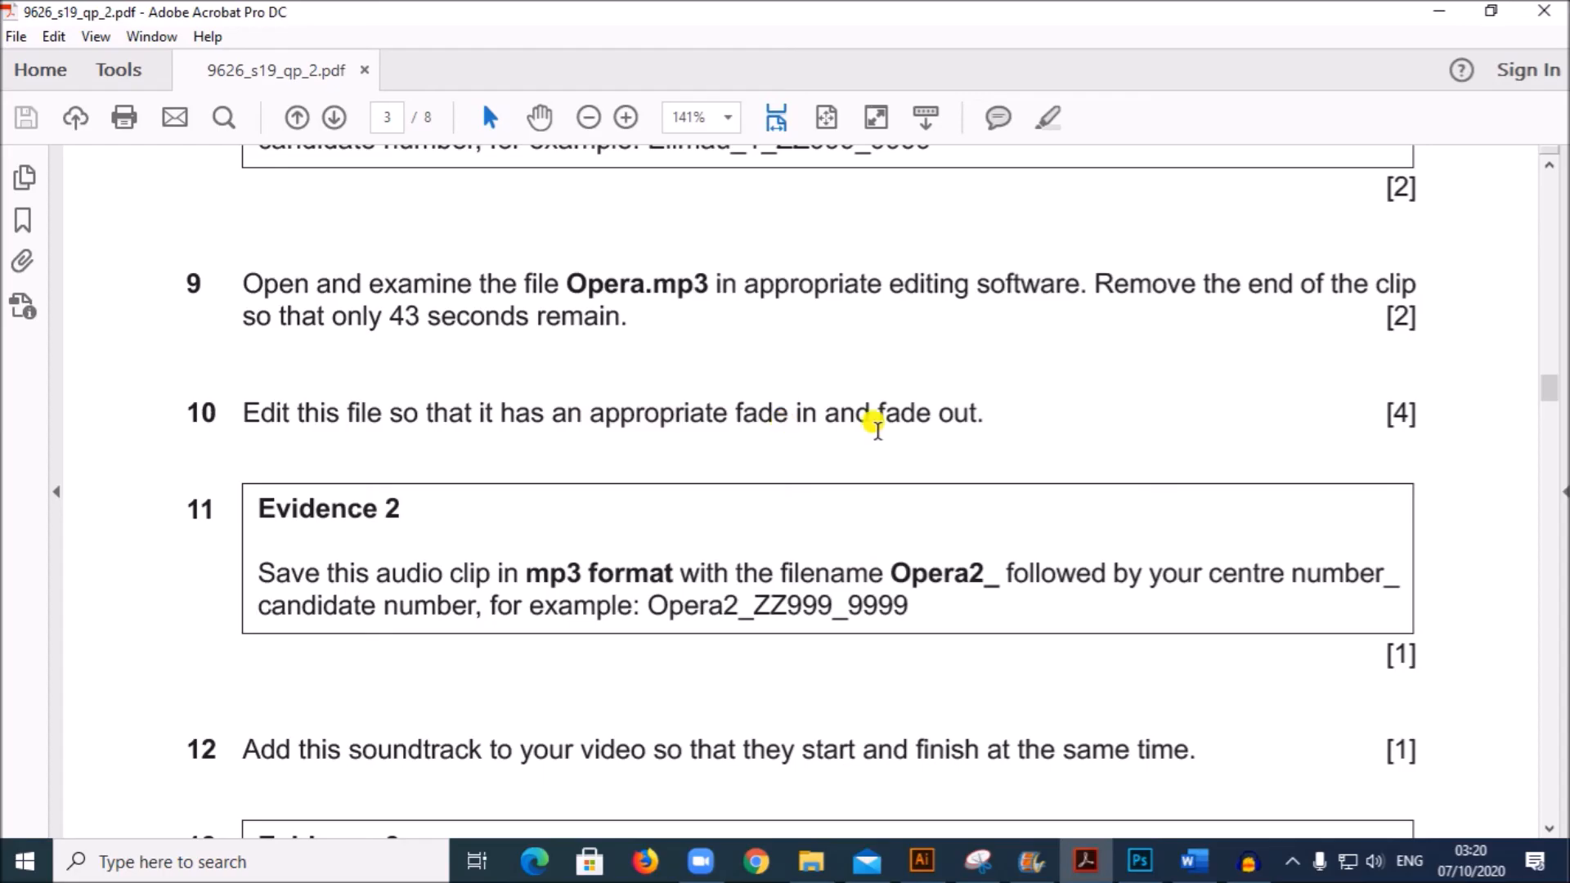
Return to Audacity and apply a Fade In to about the first 4.26 seconds of the Opera track
{"action": "left_click", "coordinate": [1247, 861]}
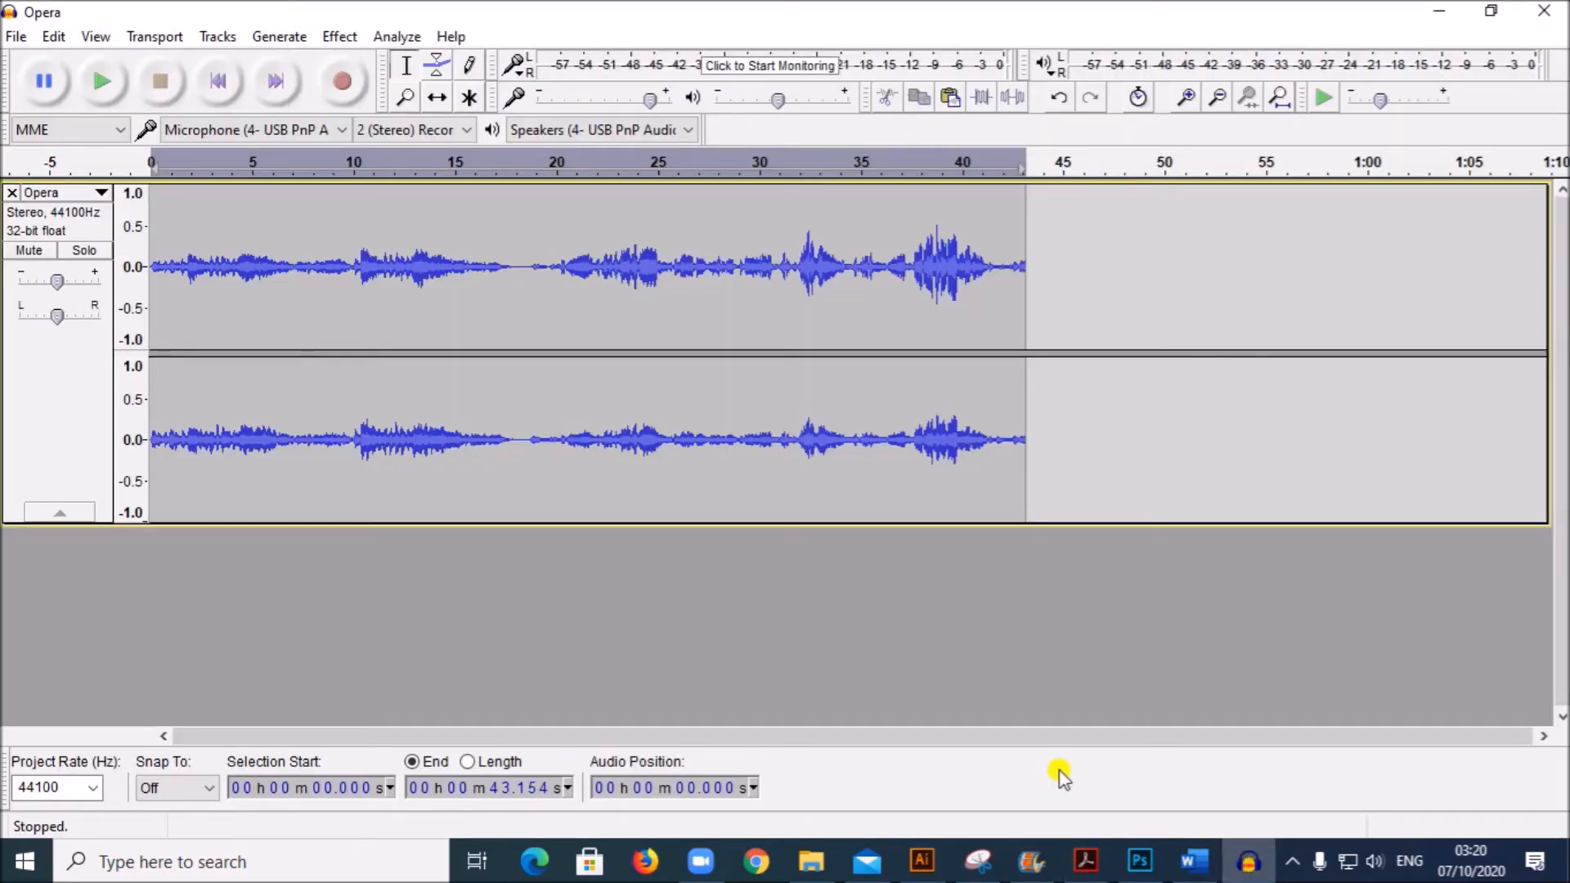
{"action": "left_click", "coordinate": [150, 285]}
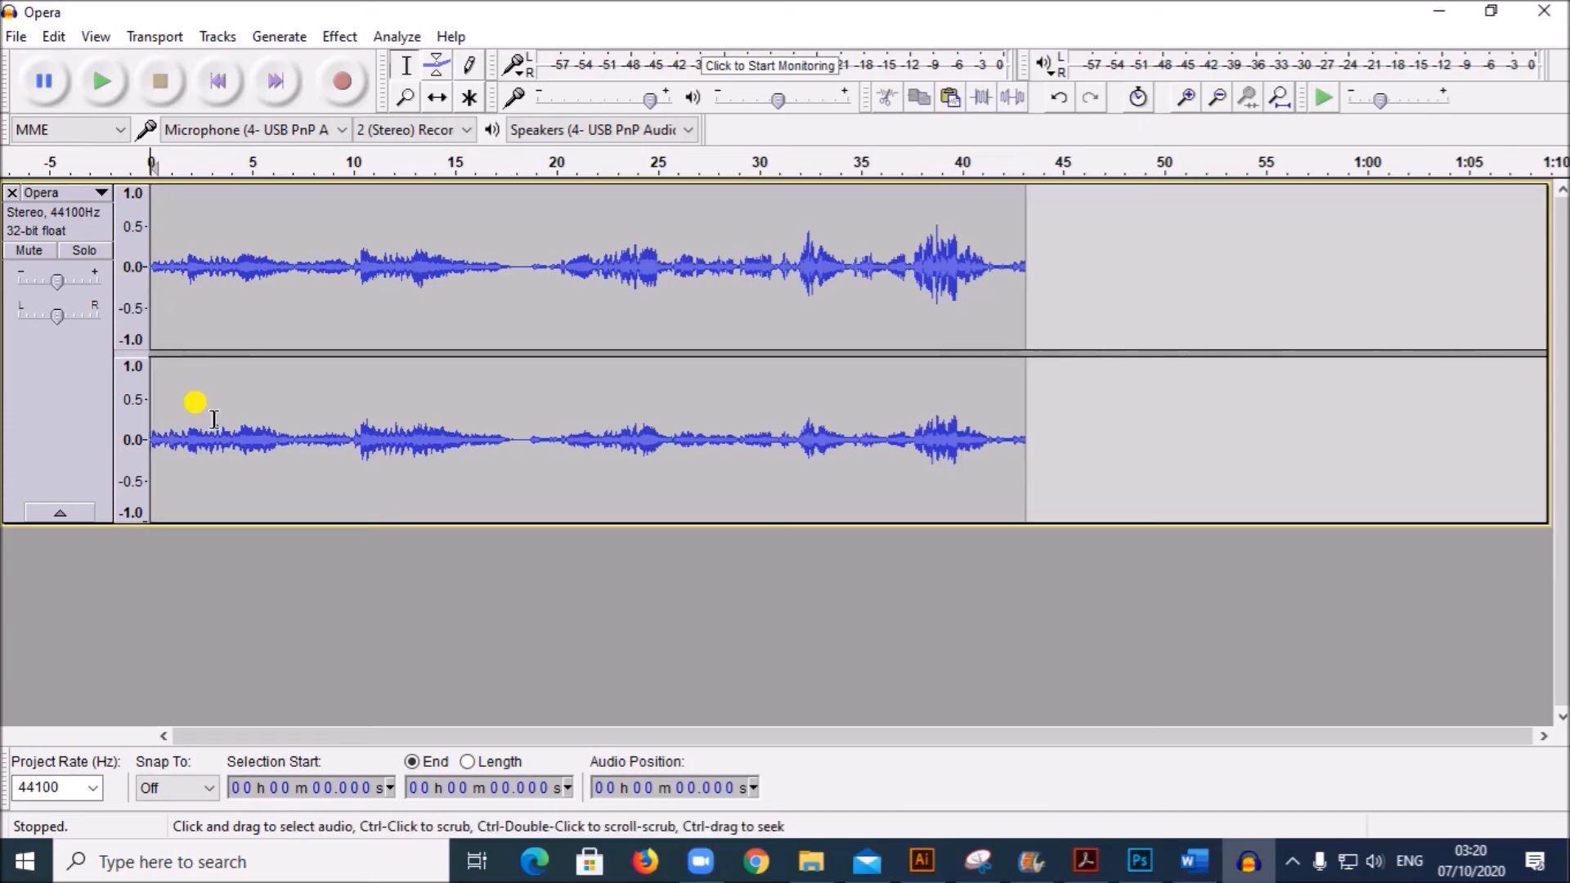
{"action": "left_click", "coordinate": [270, 571]}
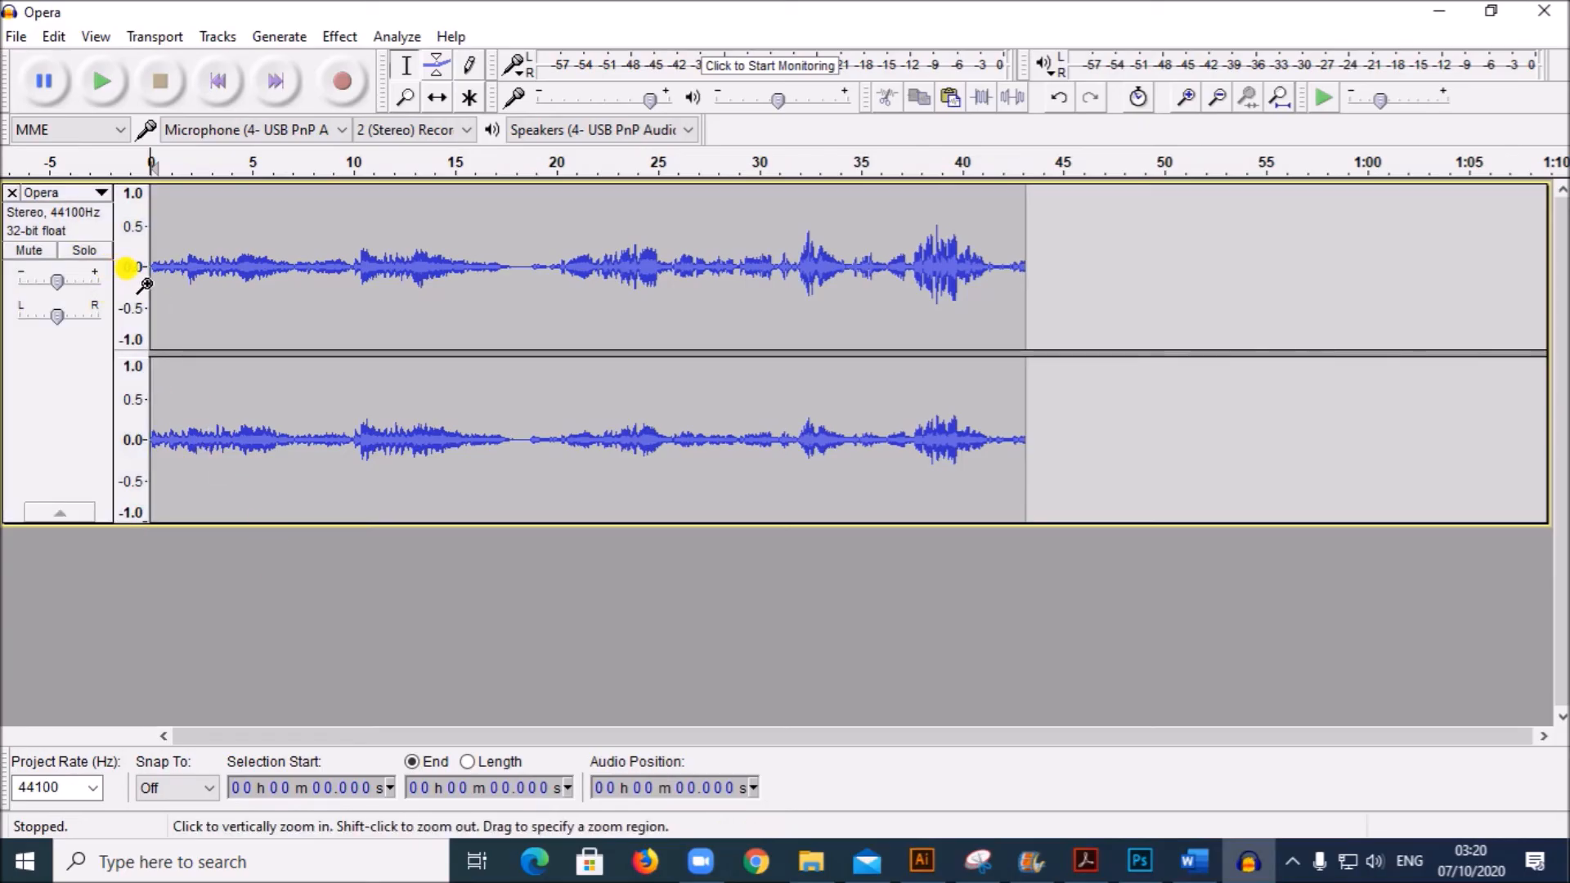
{"action": "left_click_drag", "start_coordinate": [151, 286], "coordinate": [237, 308]}
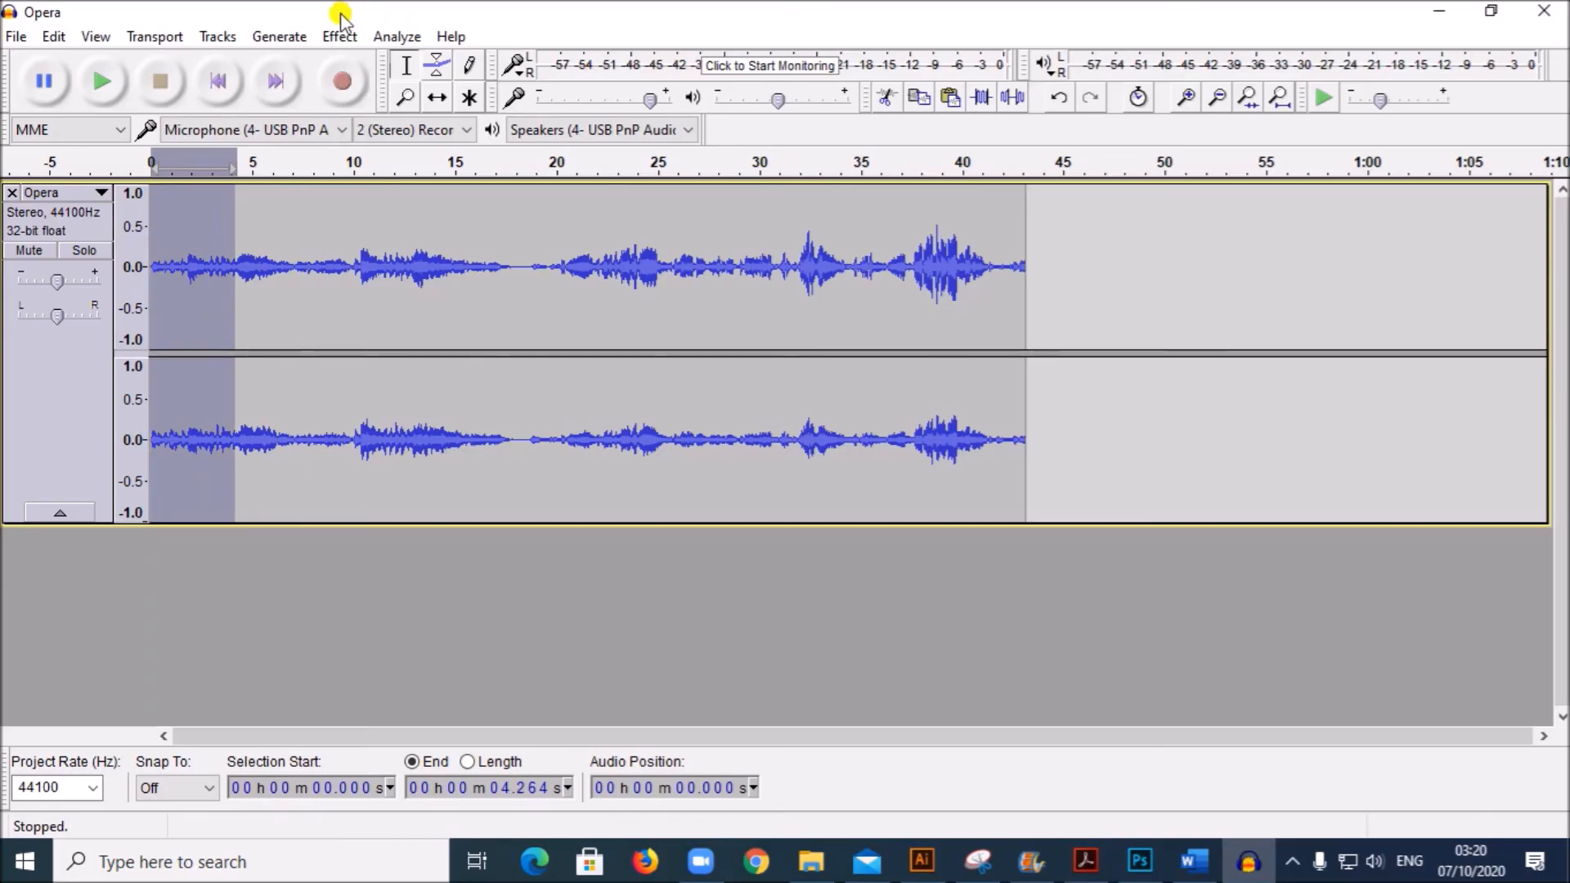
{"action": "left_click", "coordinate": [343, 37]}
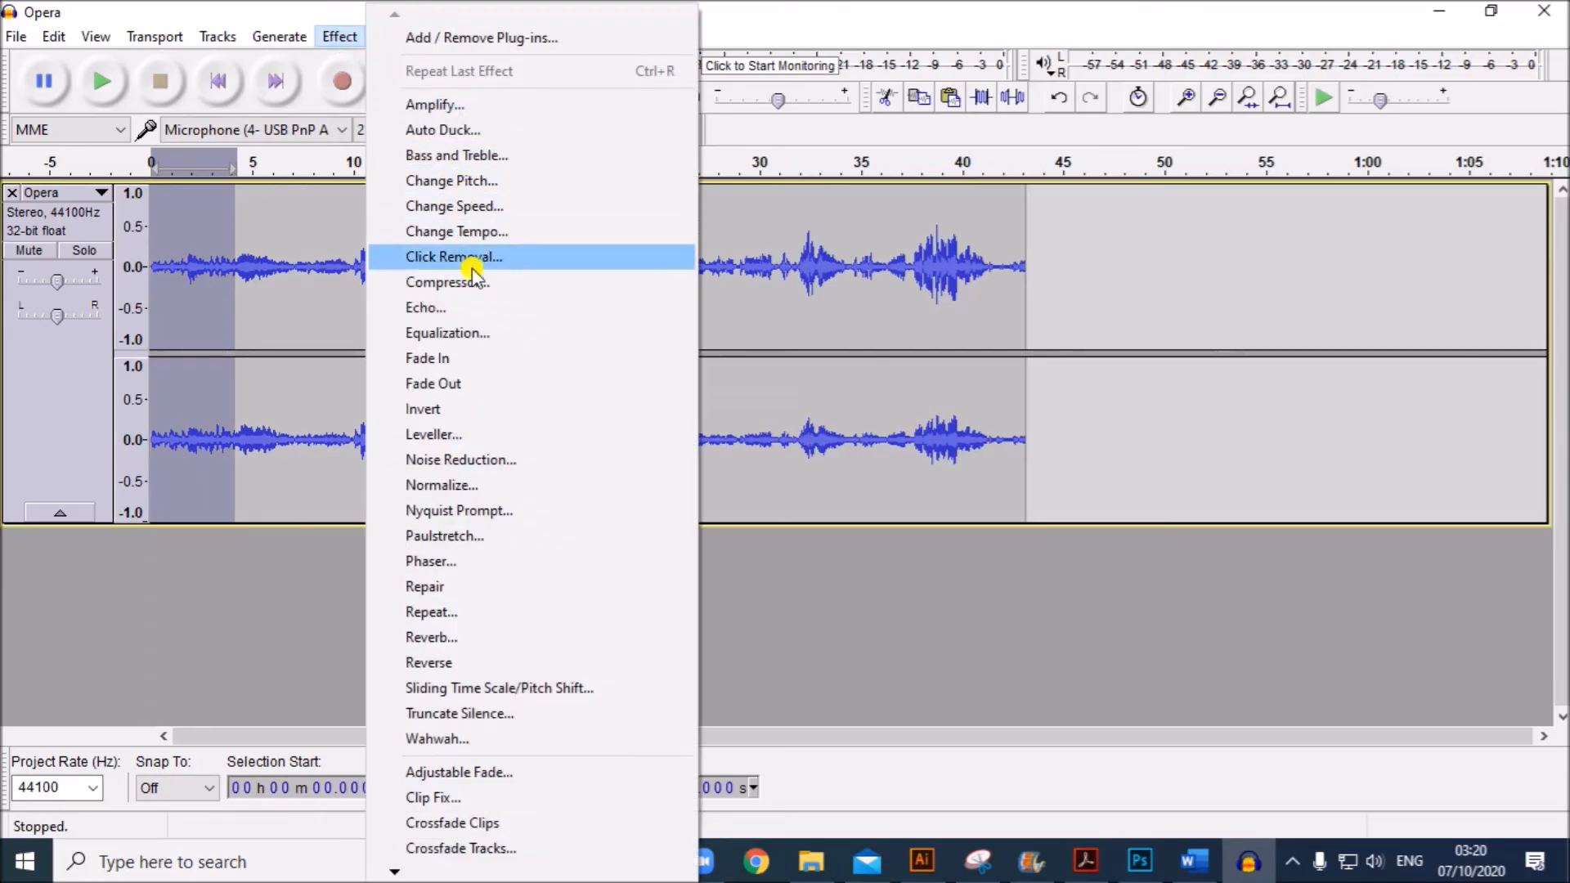
{"action": "left_click", "coordinate": [463, 359]}
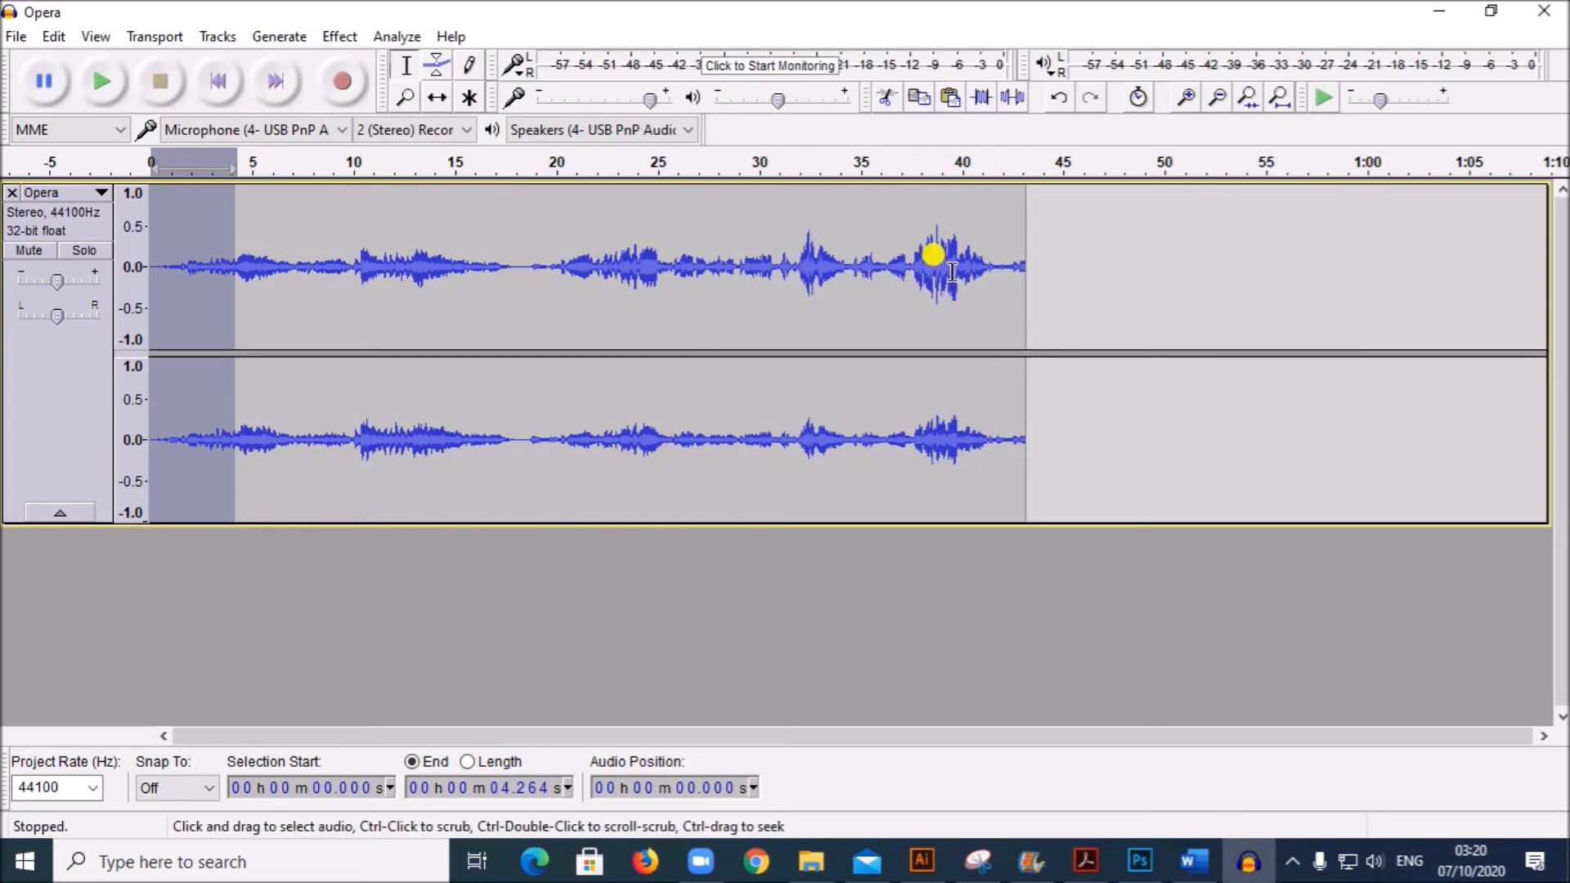
Apply a Fade Out to the end of the Opera track, from about 39.0 to 43.15 seconds
{"action": "left_click_drag", "start_coordinate": [942, 265], "coordinate": [1021, 264]}
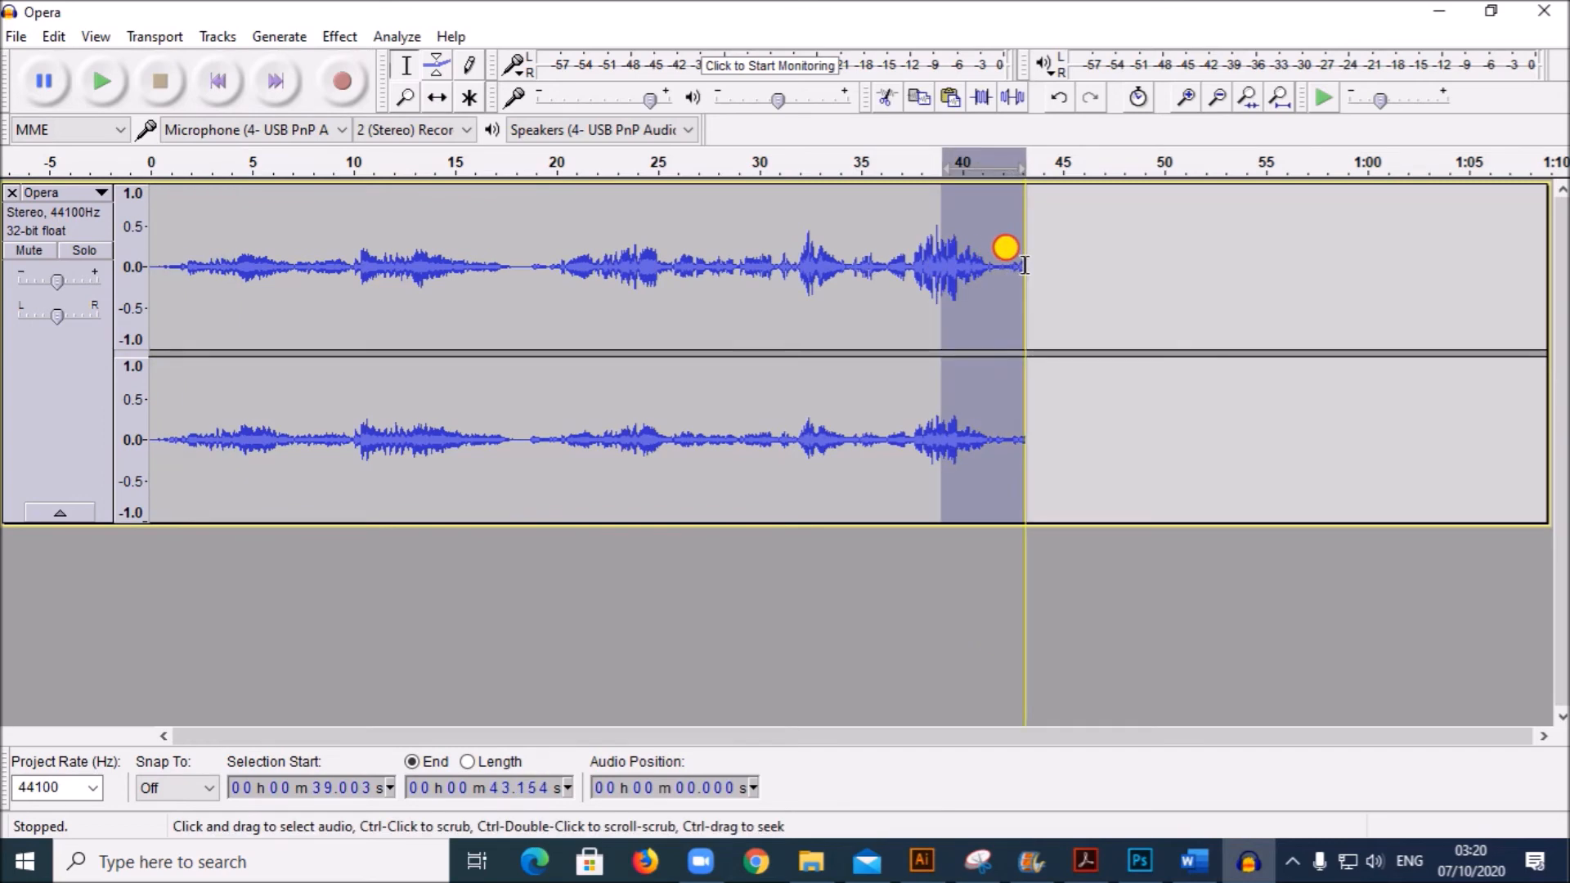
{"action": "left_click", "coordinate": [338, 36]}
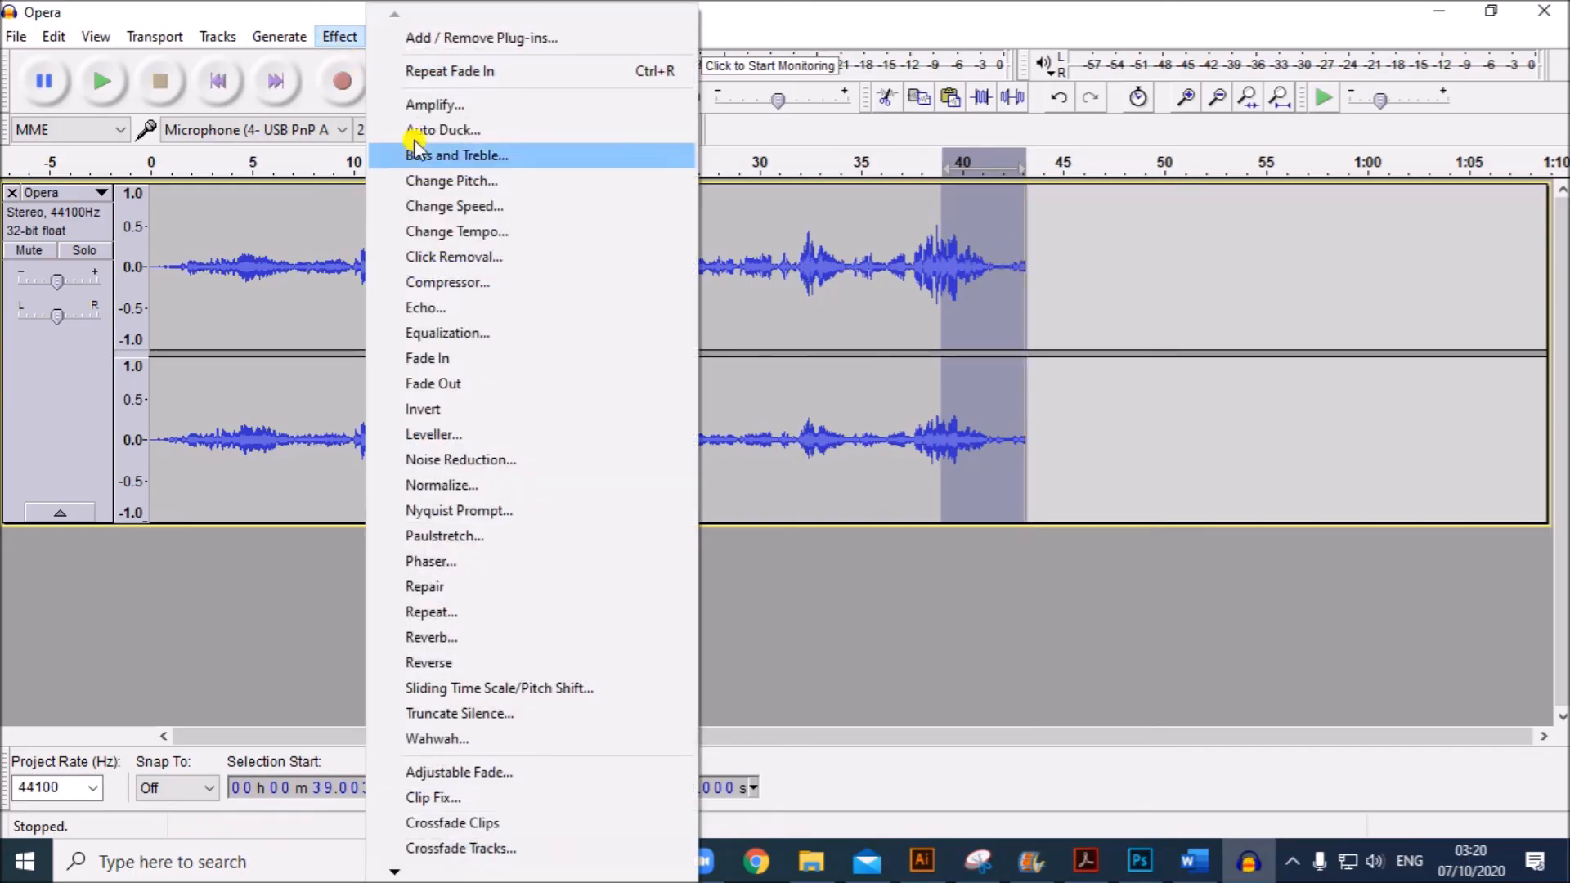
{"action": "left_click", "coordinate": [441, 383]}
{"action": "left_click", "coordinate": [1004, 578]}
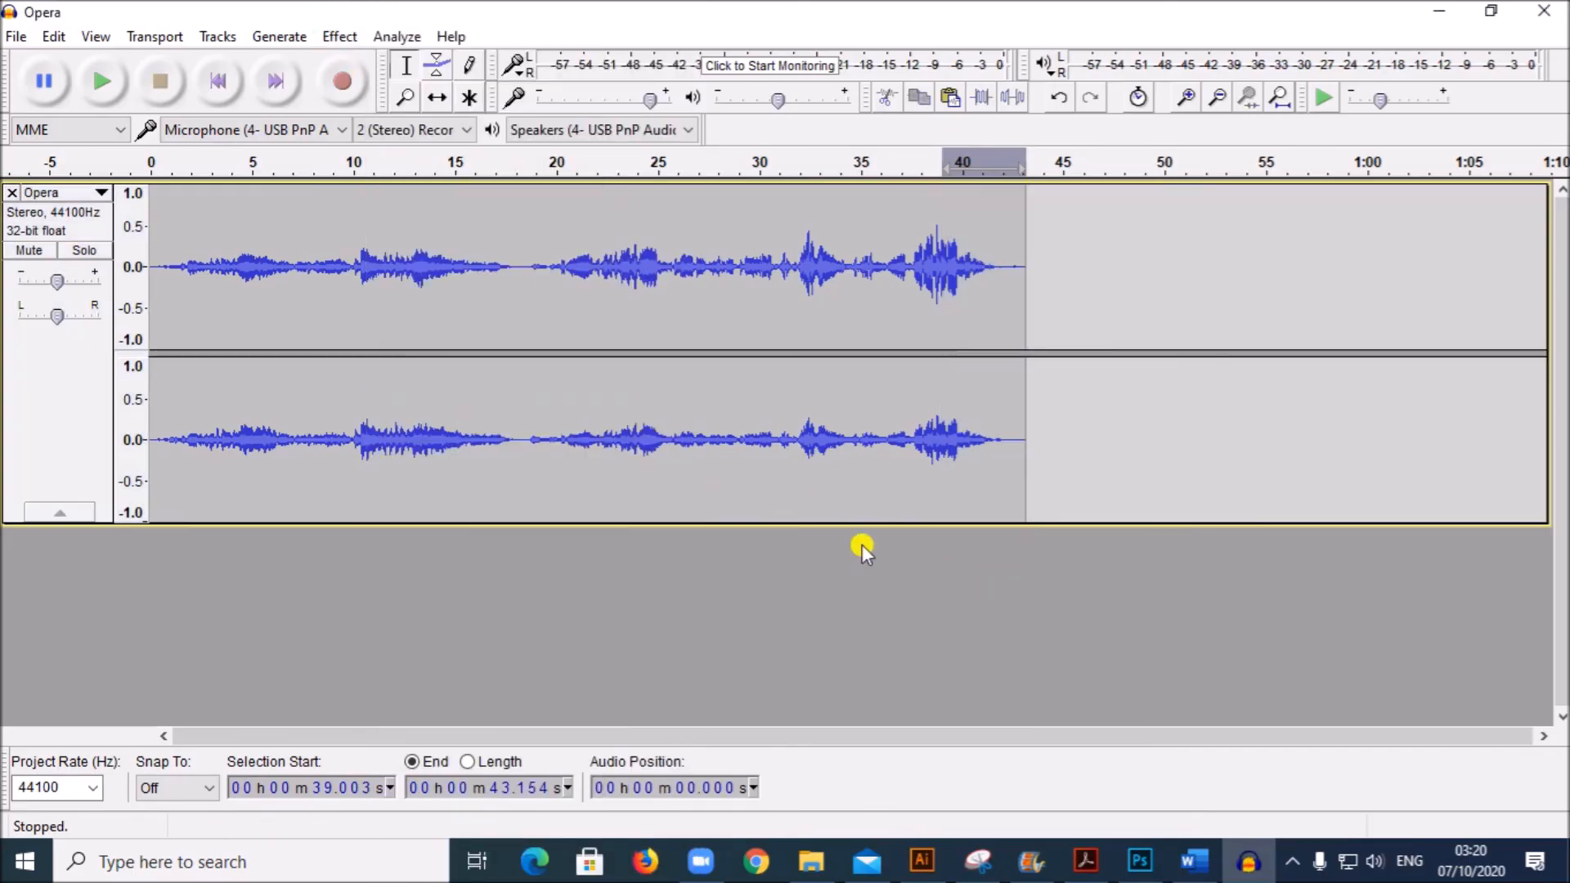
Check task 11 in the exam PDF and export the Audacity track as MP3 file Opera2_ZZ123_1234 into the J19 desktop folder, accepting the metadata
{"action": "left_click", "coordinate": [1086, 860]}
{"action": "scroll", "coordinate": [882, 637], "scroll_direction": "down", "scroll_amount": 2}
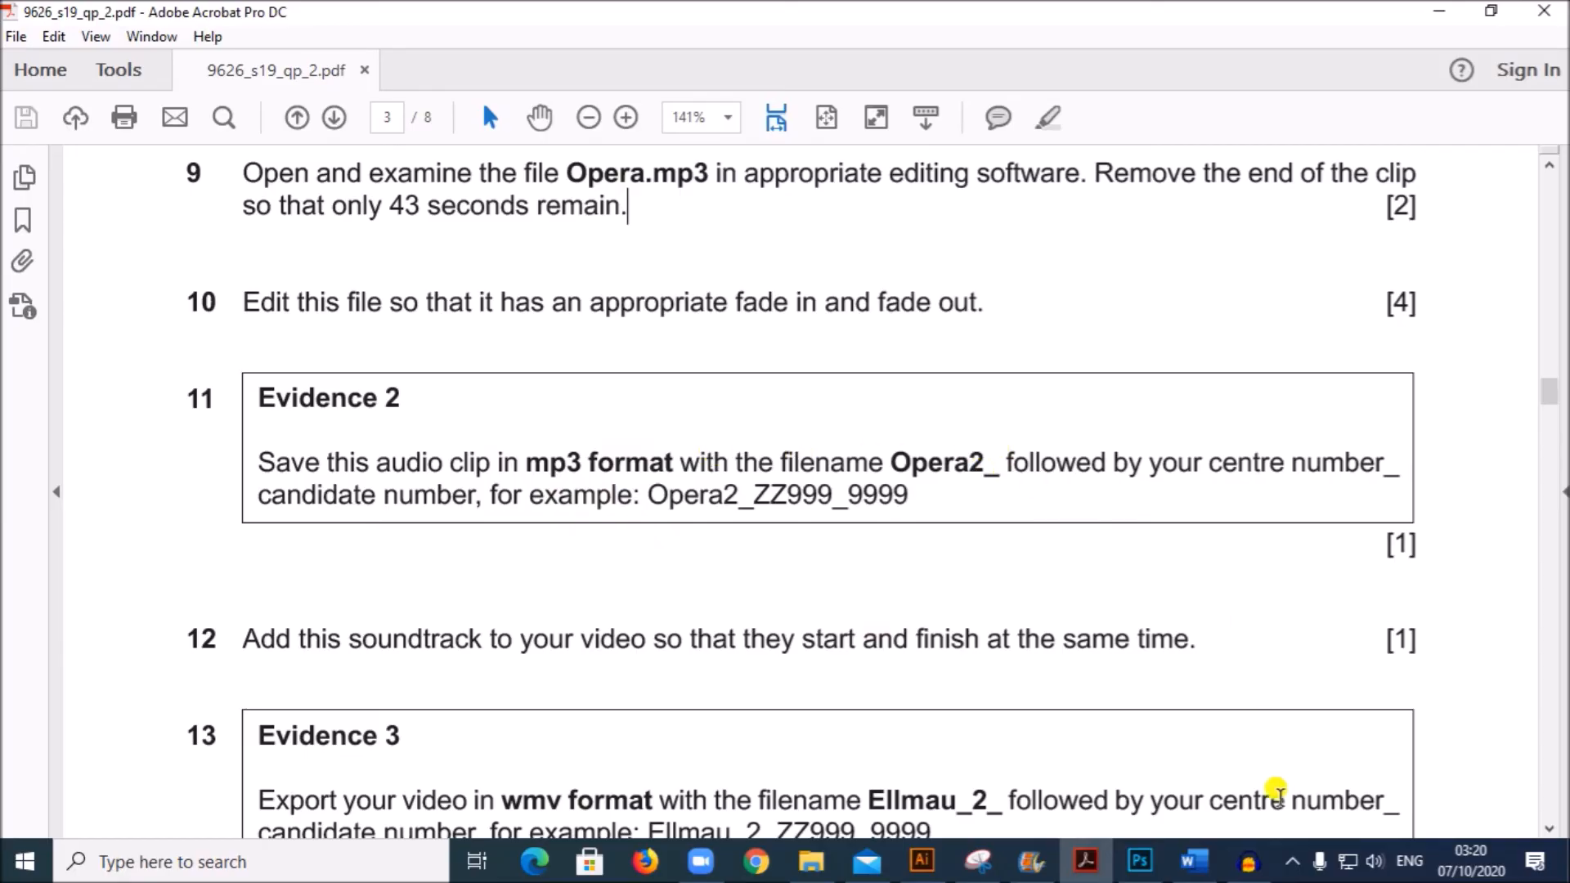
{"action": "left_click", "coordinate": [1249, 863]}
{"action": "left_click", "coordinate": [17, 36]}
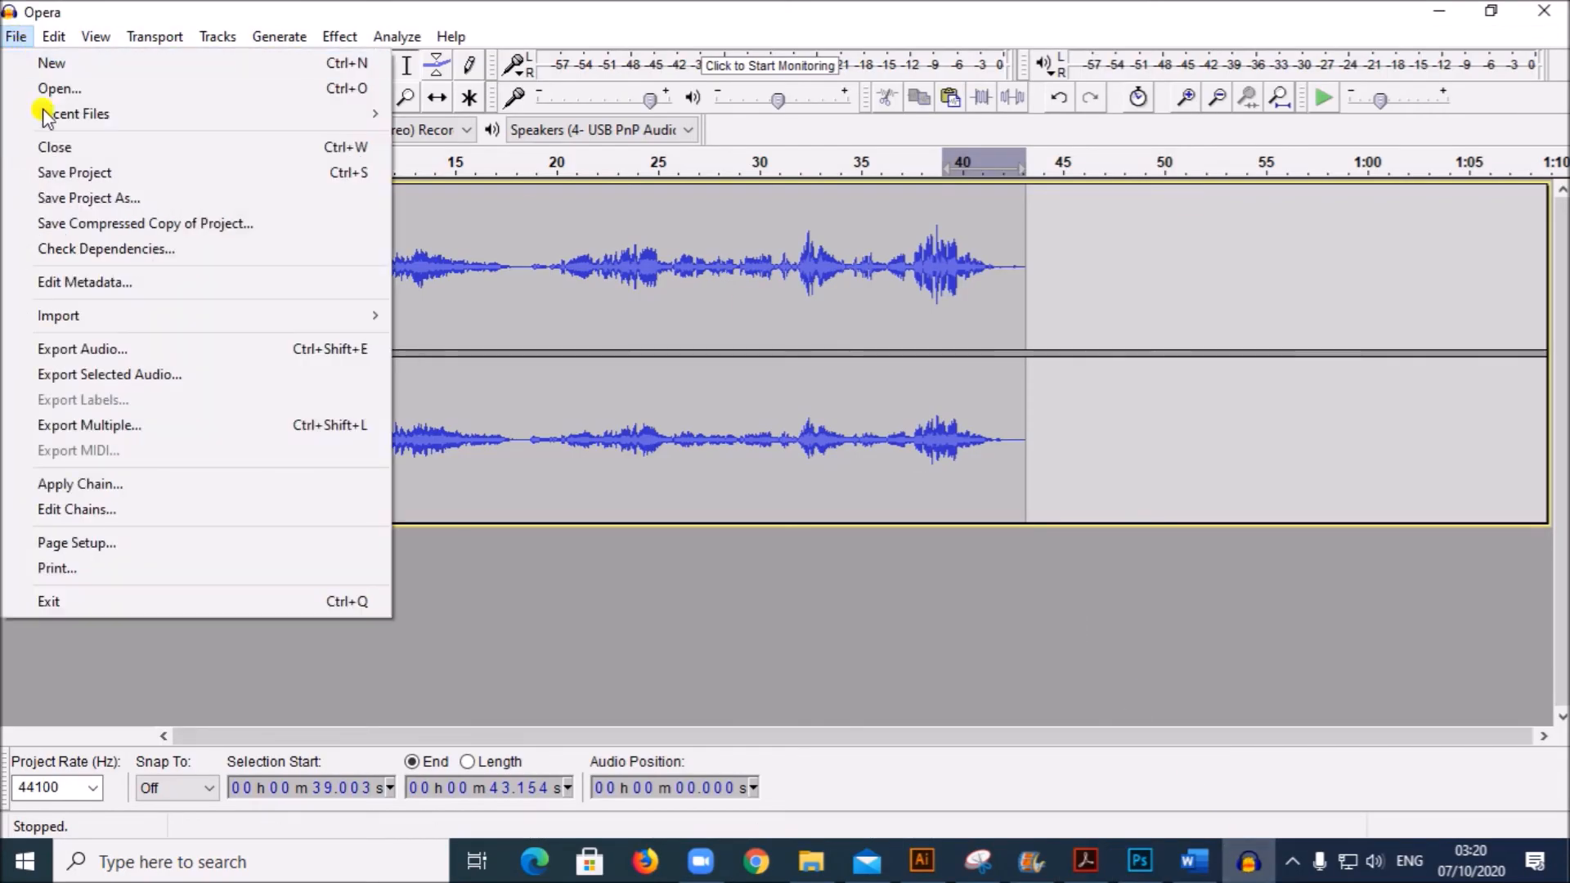
{"action": "left_click", "coordinate": [115, 343]}
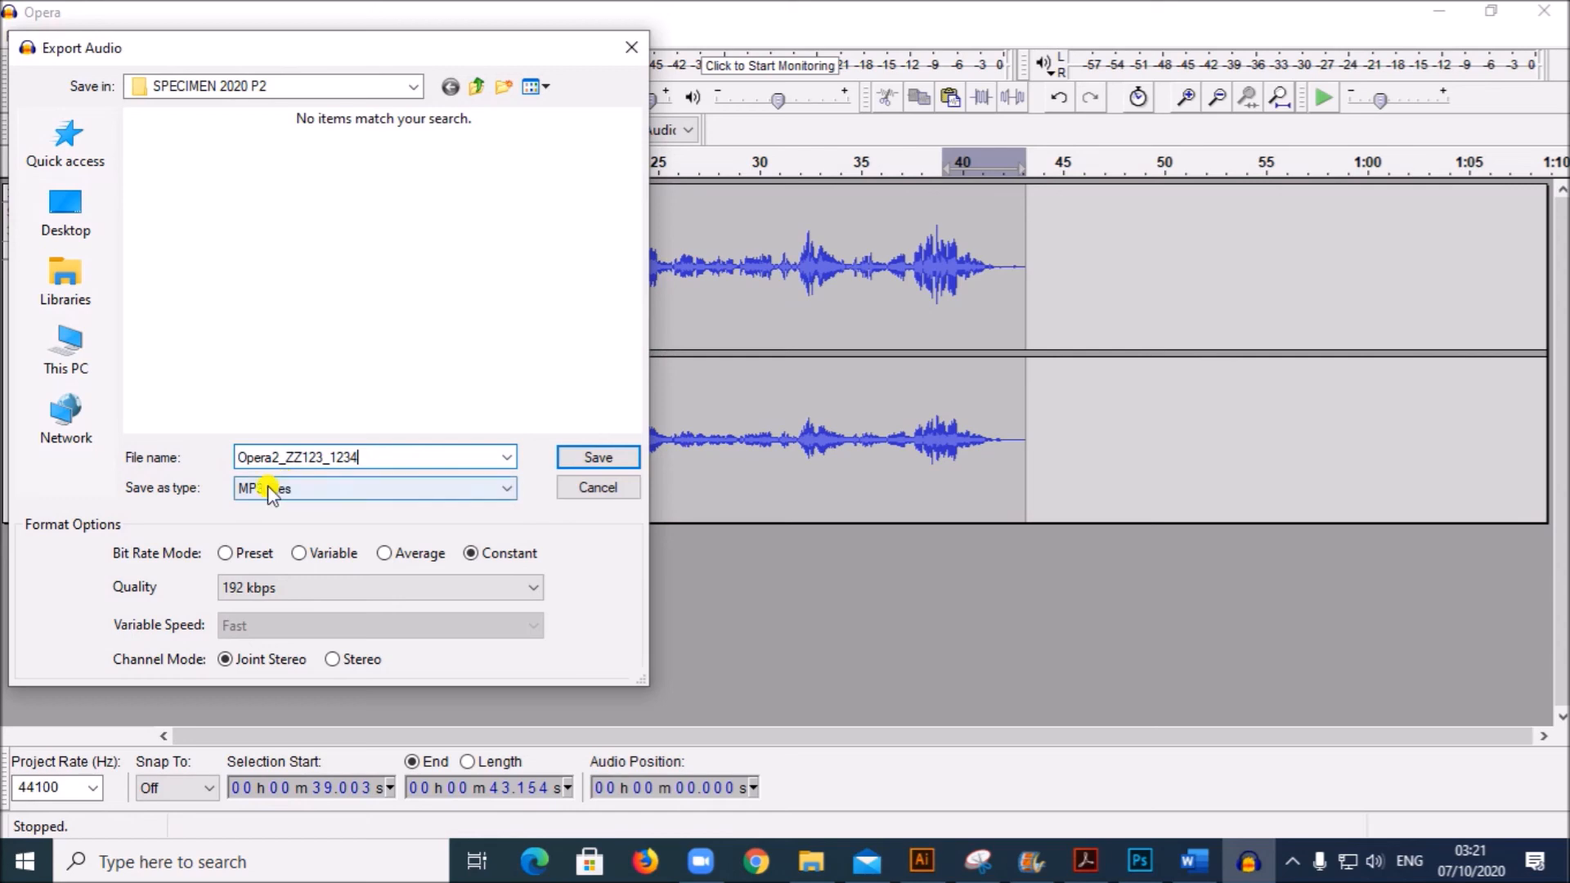
{"action": "left_click", "coordinate": [67, 211]}
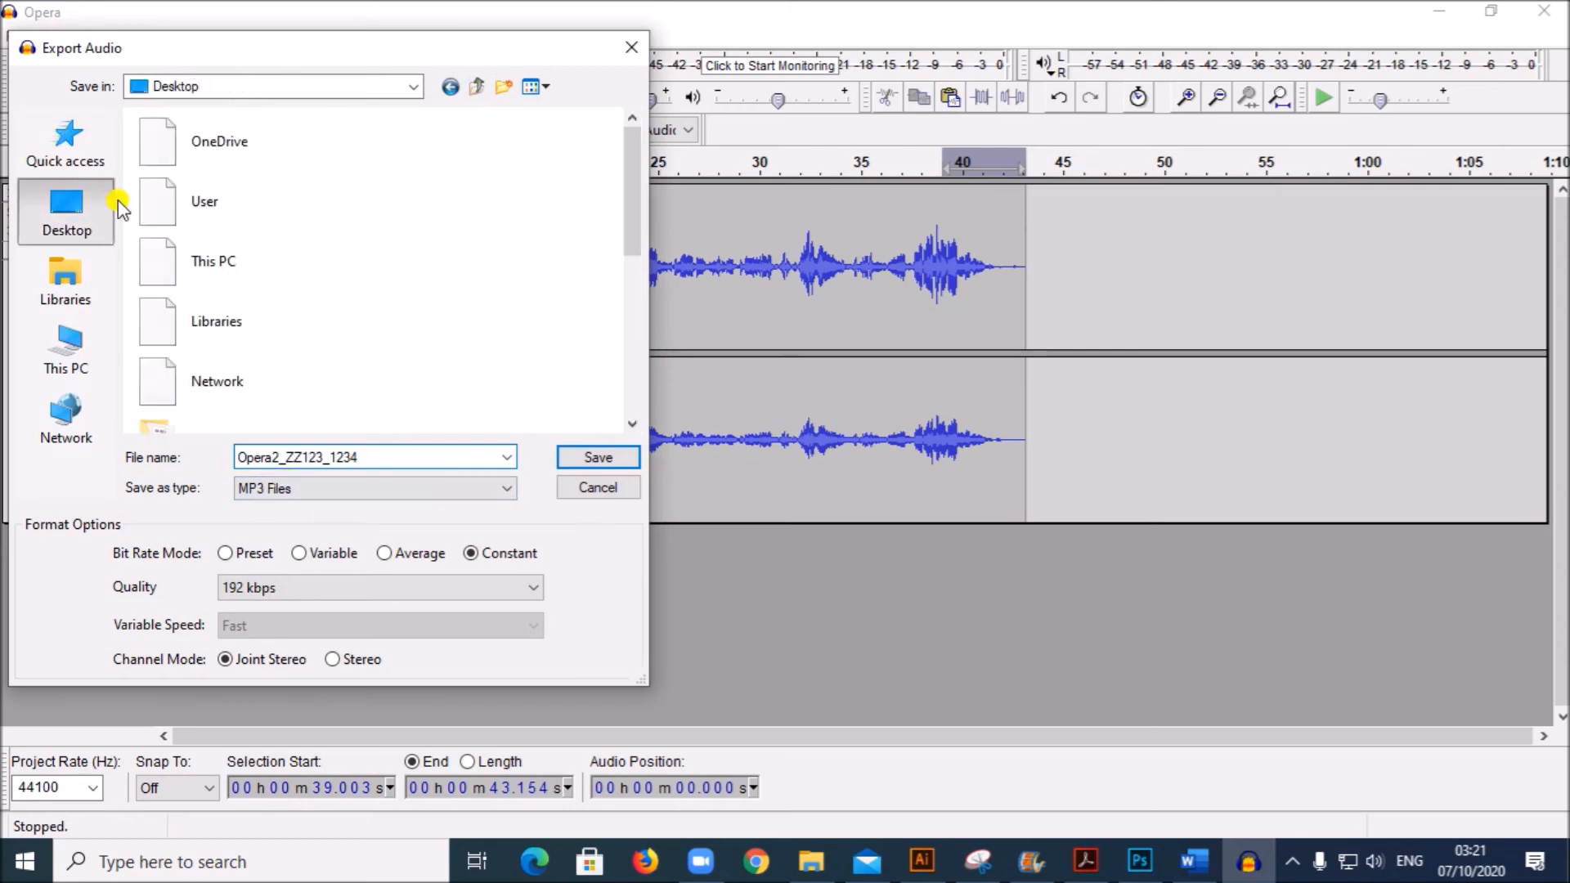
{"action": "left_click_drag", "start_coordinate": [625, 187], "coordinate": [630, 360]}
{"action": "double_click", "coordinate": [253, 278]}
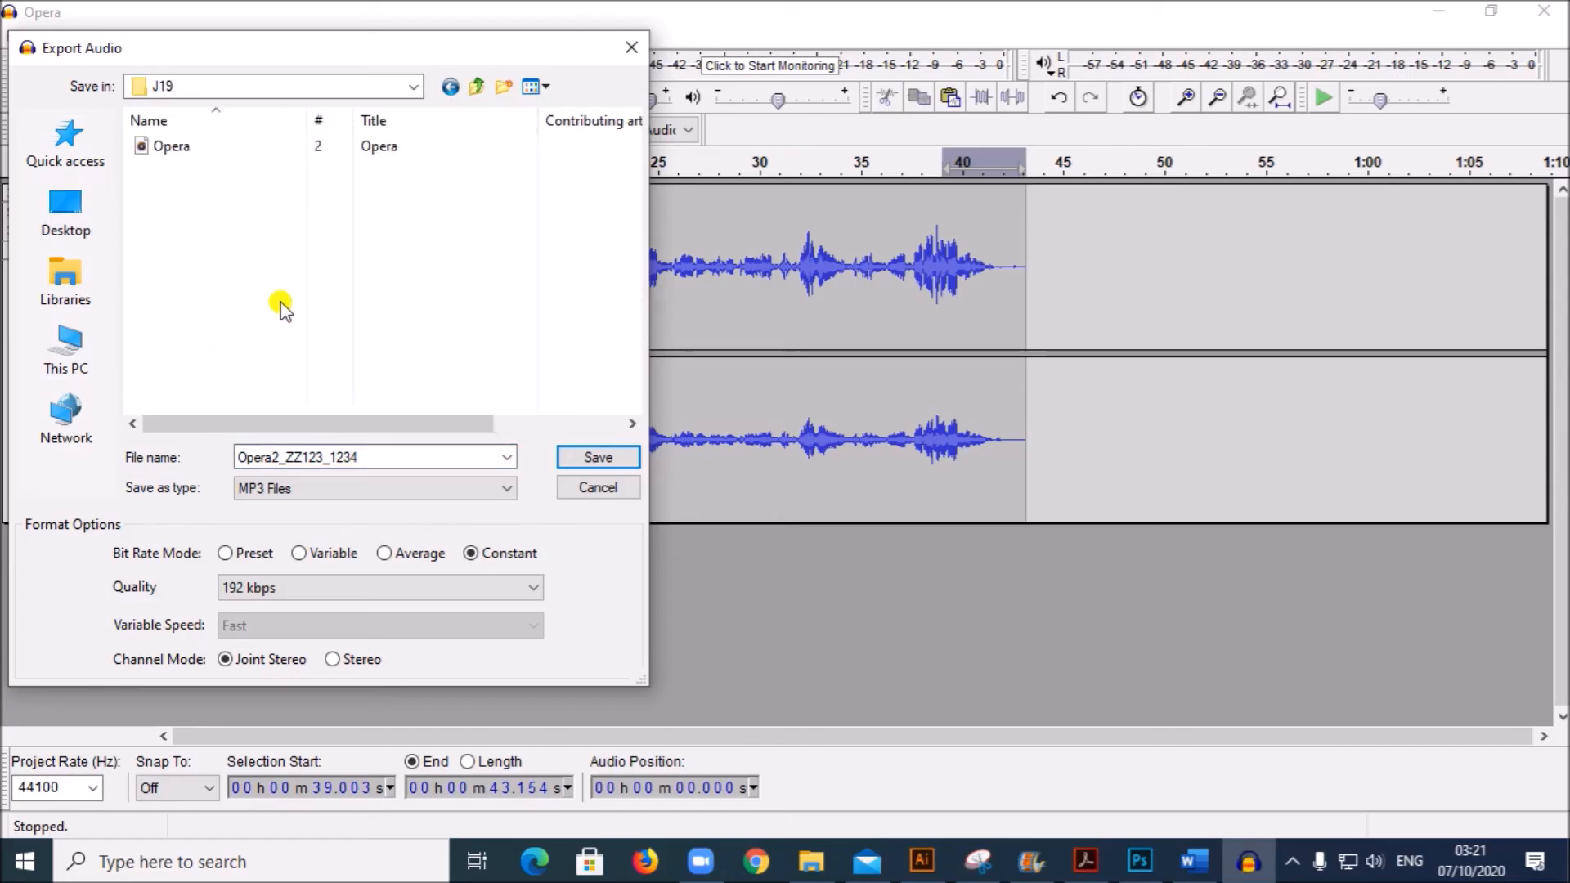
{"action": "left_click", "coordinate": [610, 459]}
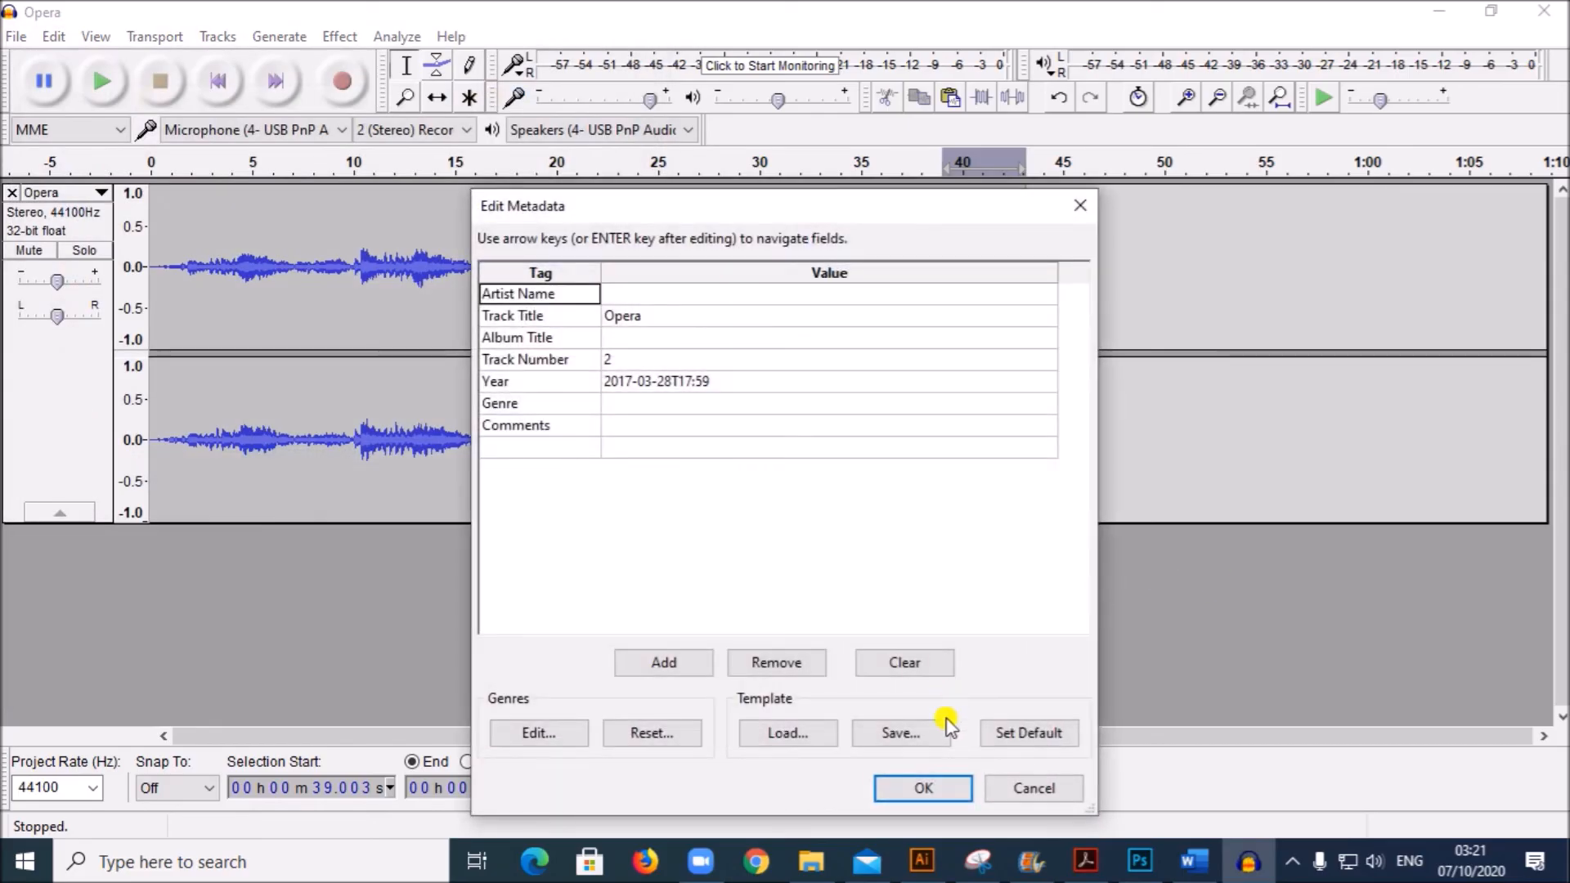
{"action": "left_click", "coordinate": [929, 789]}
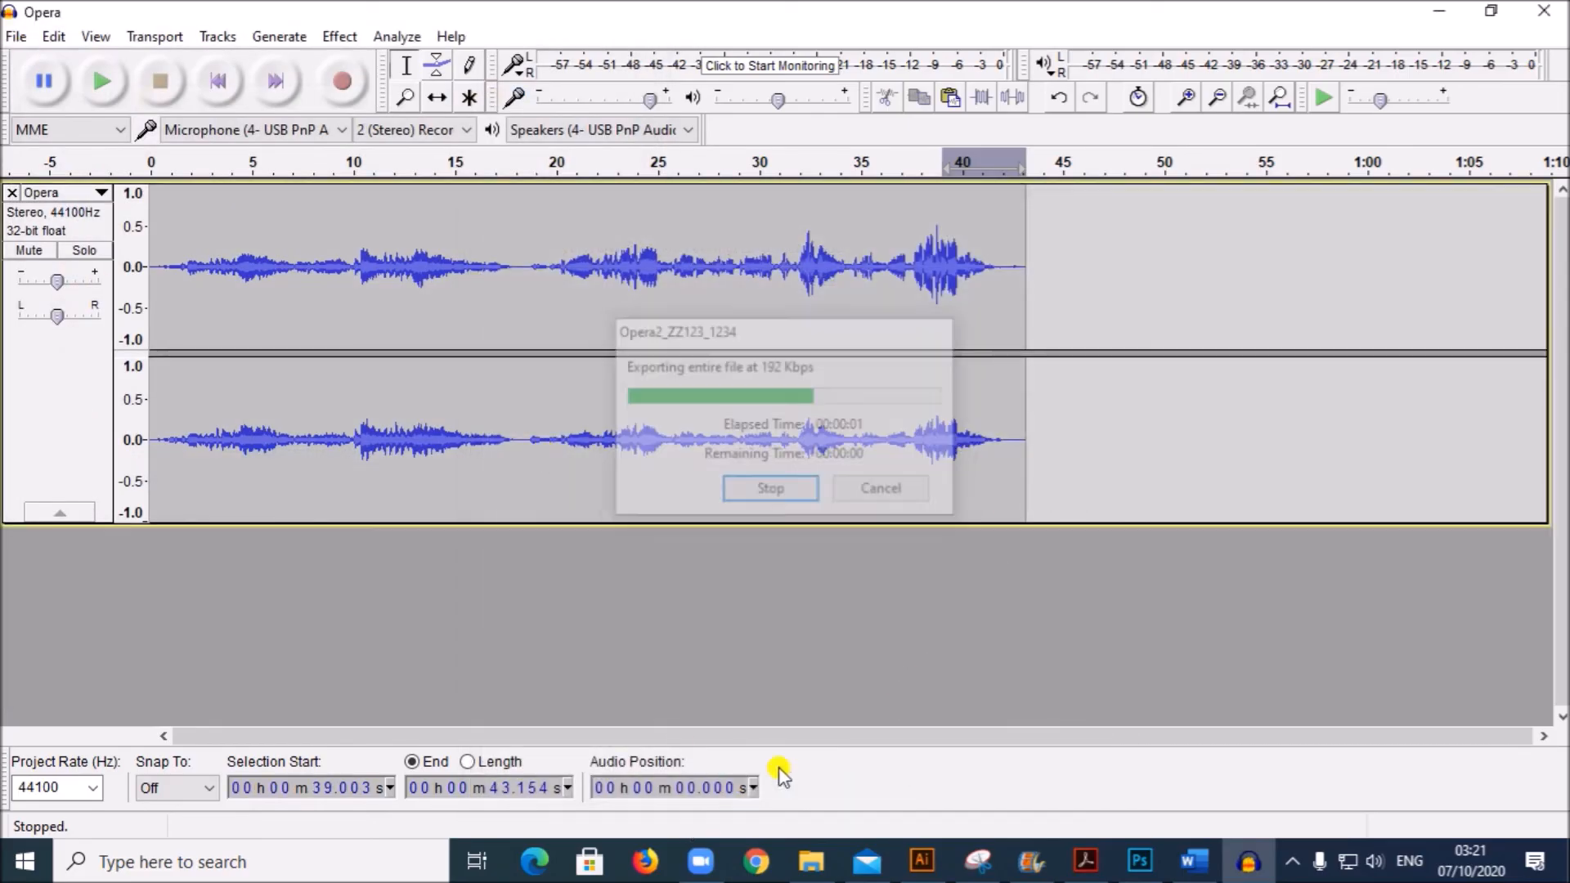
Read tasks 12 and 13 in the exam PDF about adding the soundtrack and exporting the video
{"action": "left_click", "coordinate": [1086, 860]}
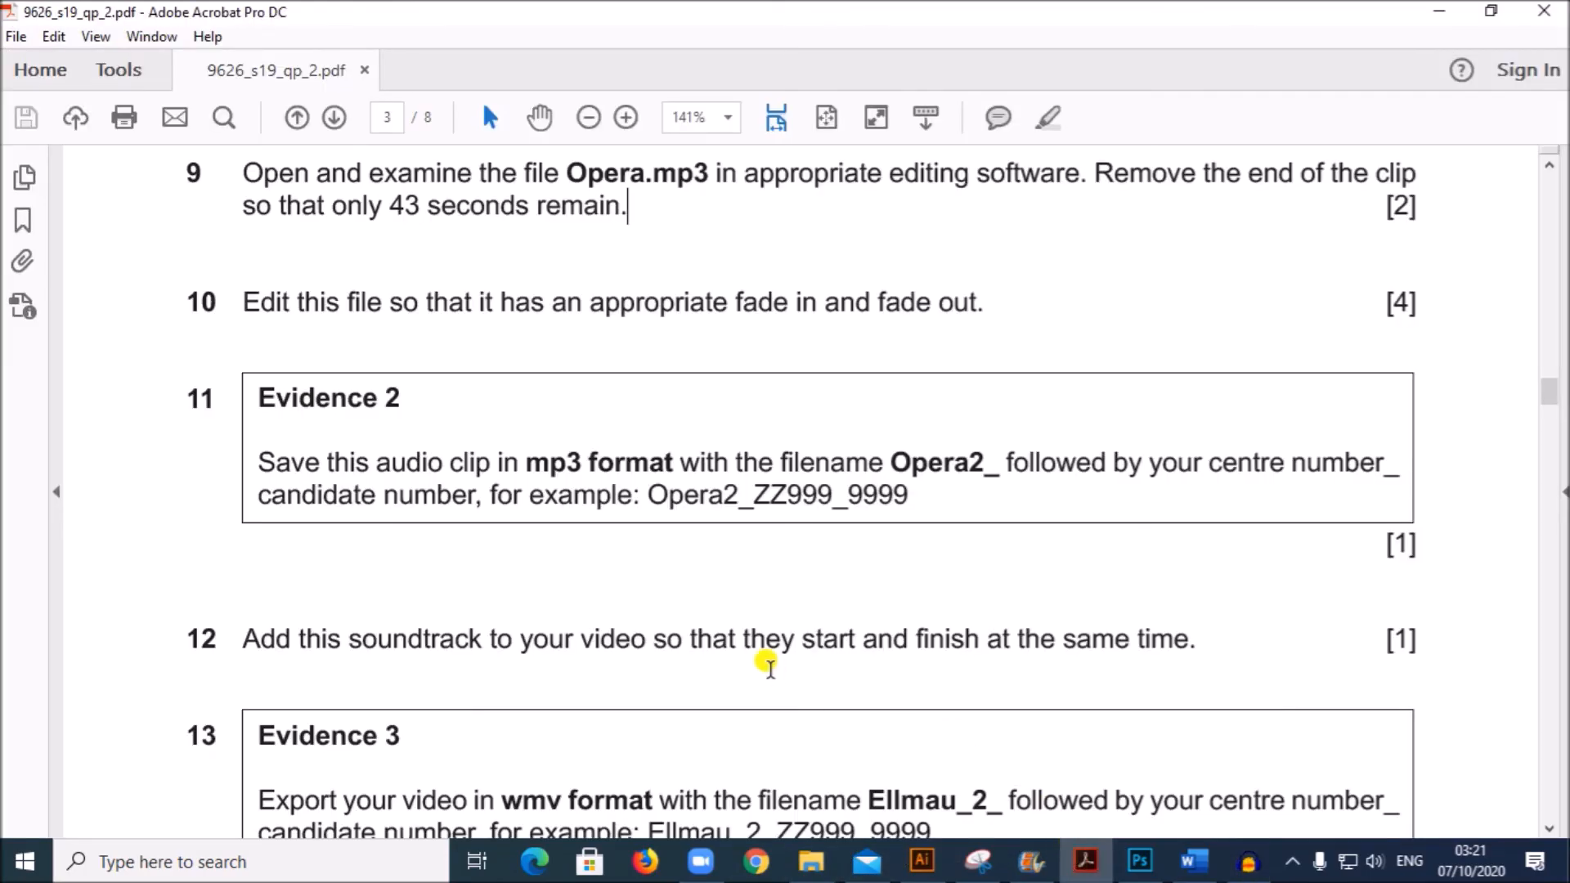
{"action": "scroll", "coordinate": [749, 655], "scroll_direction": "down", "scroll_amount": 2}
{"action": "scroll", "coordinate": [749, 654], "scroll_direction": "down", "scroll_amount": 1}
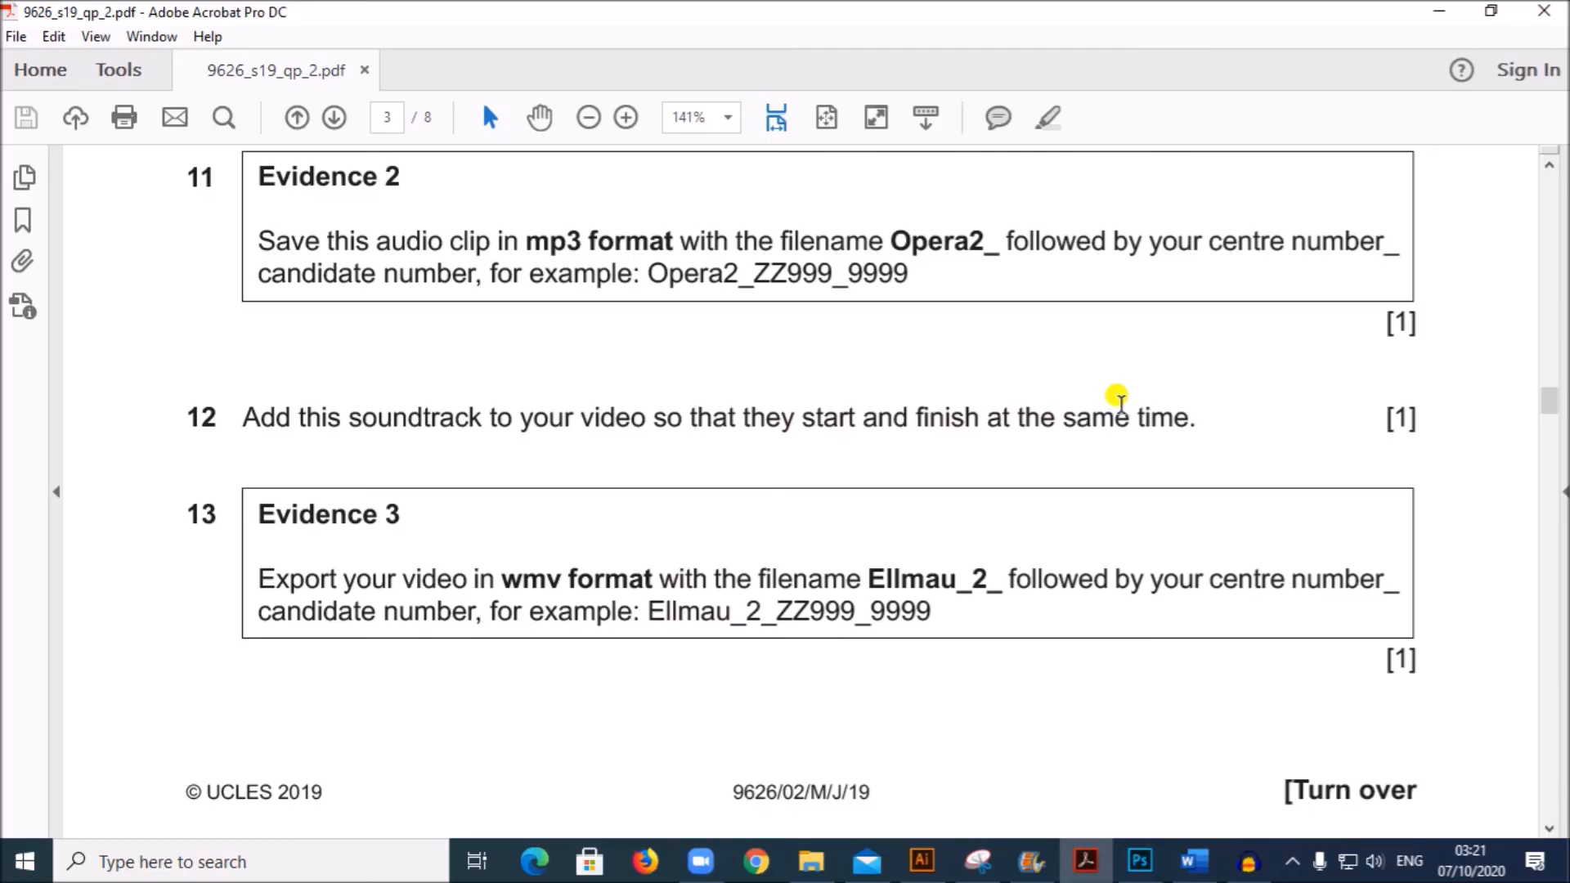
{"action": "scroll", "coordinate": [1108, 409], "scroll_direction": "down", "scroll_amount": 1}
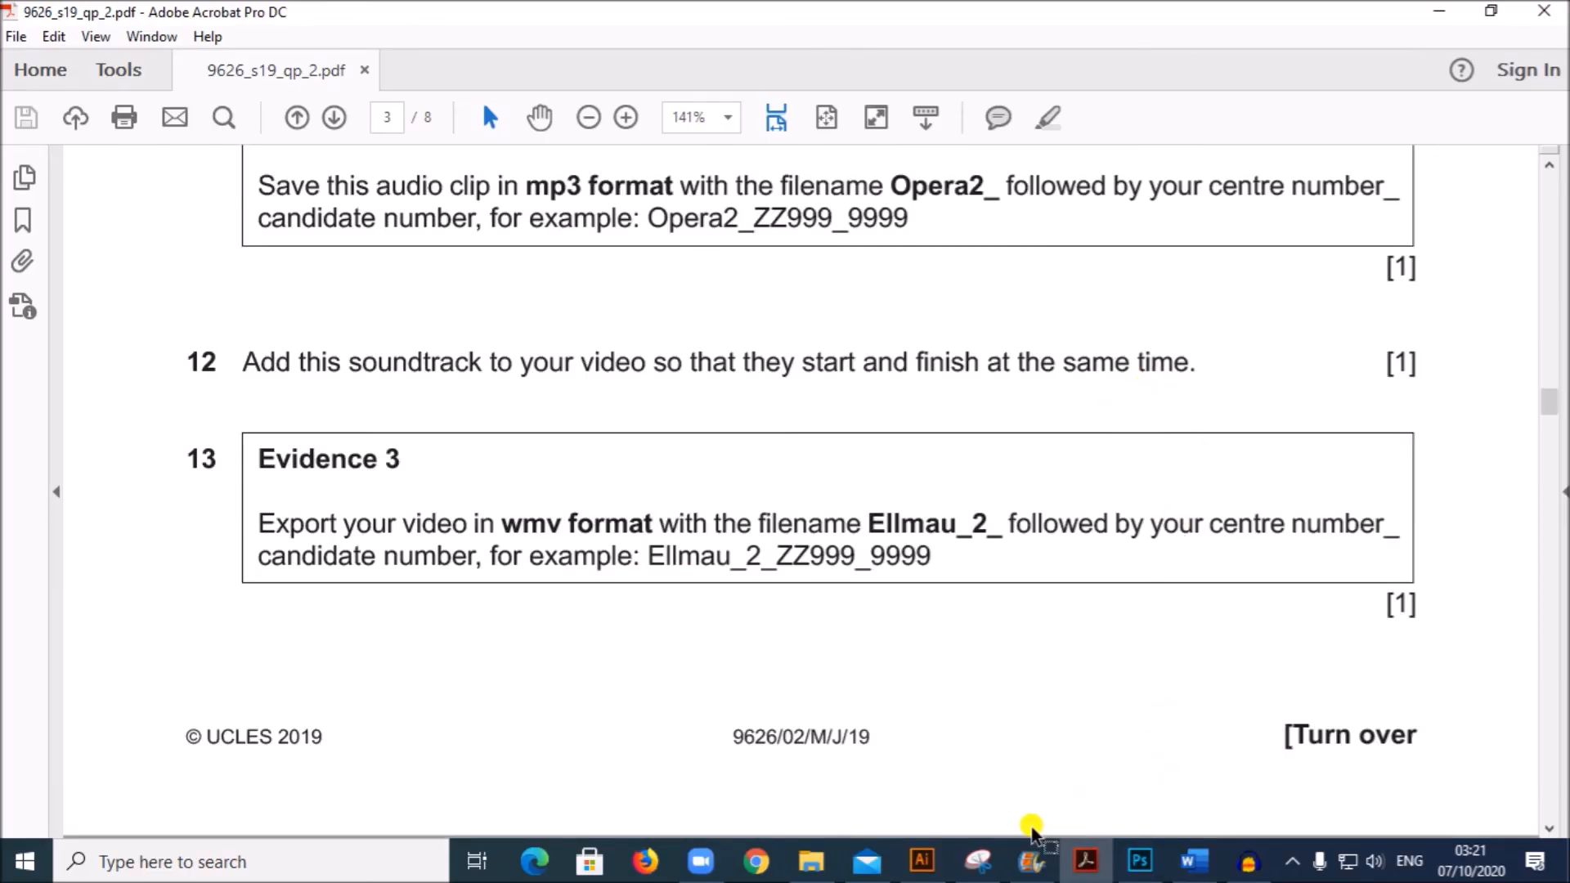
Switch to Movie Maker and add Opera2_ZZ123_1234 from the J19 desktop folder as music at the start of the video
{"action": "left_click", "coordinate": [1032, 858]}
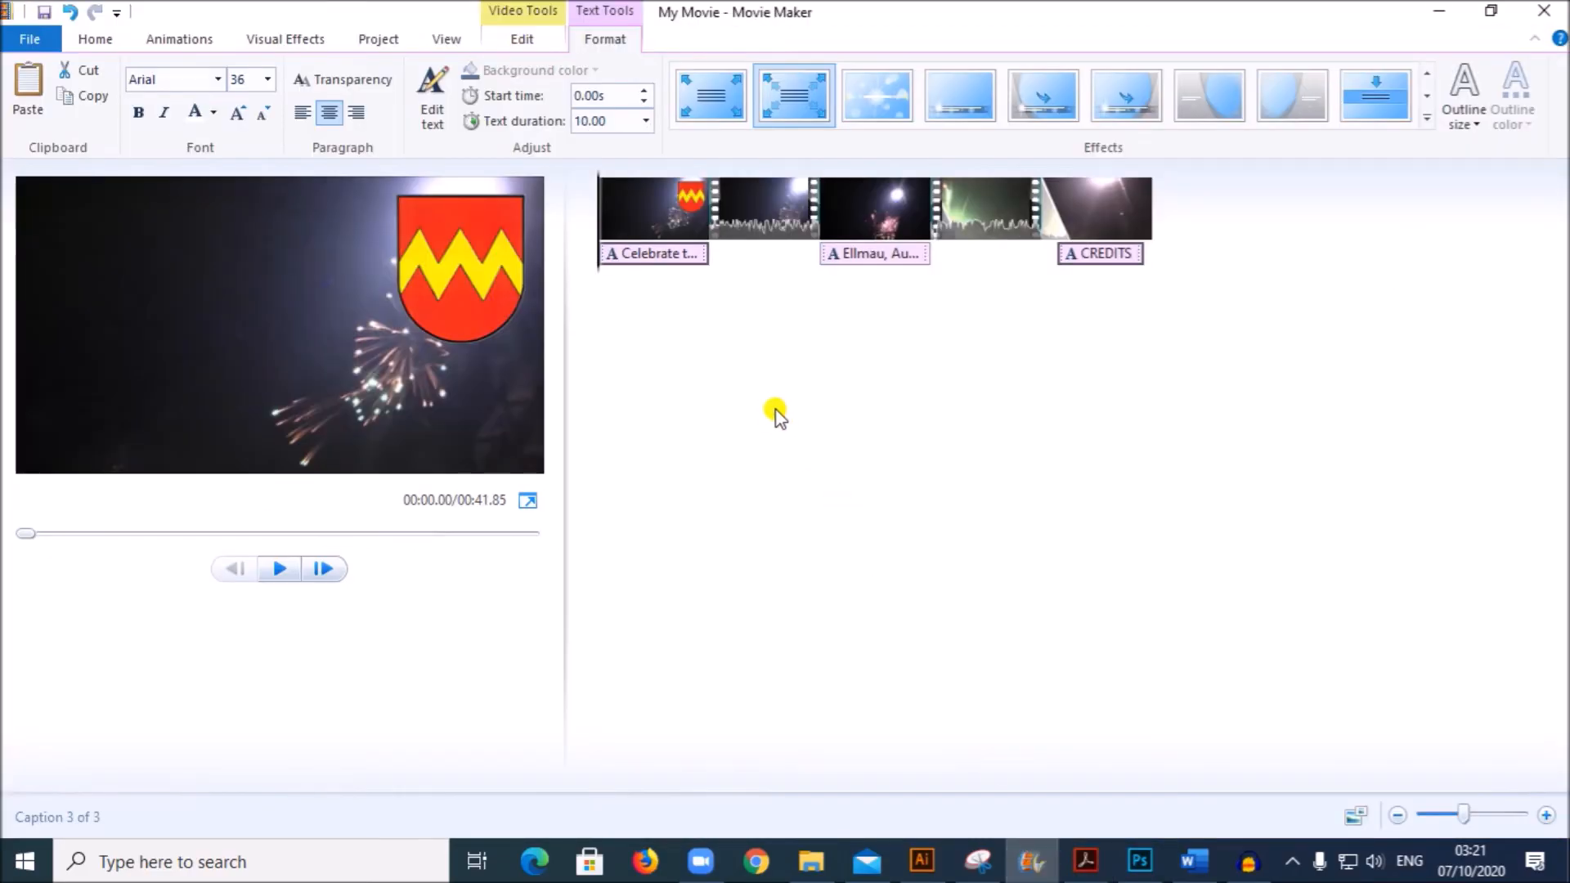
{"action": "left_click", "coordinate": [113, 39]}
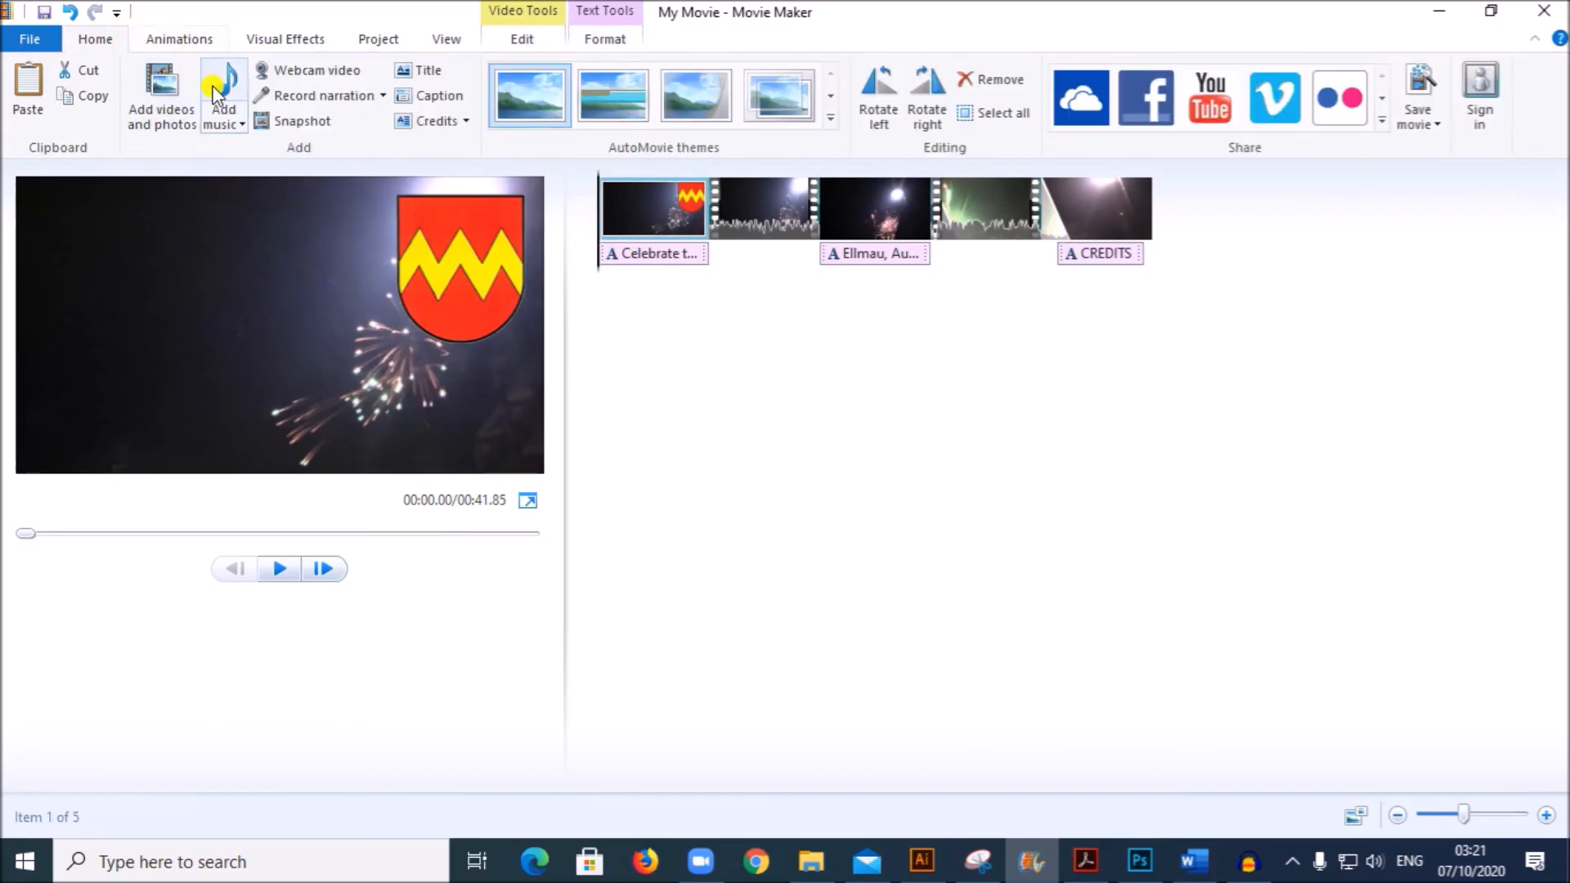
{"action": "left_click", "coordinate": [232, 121]}
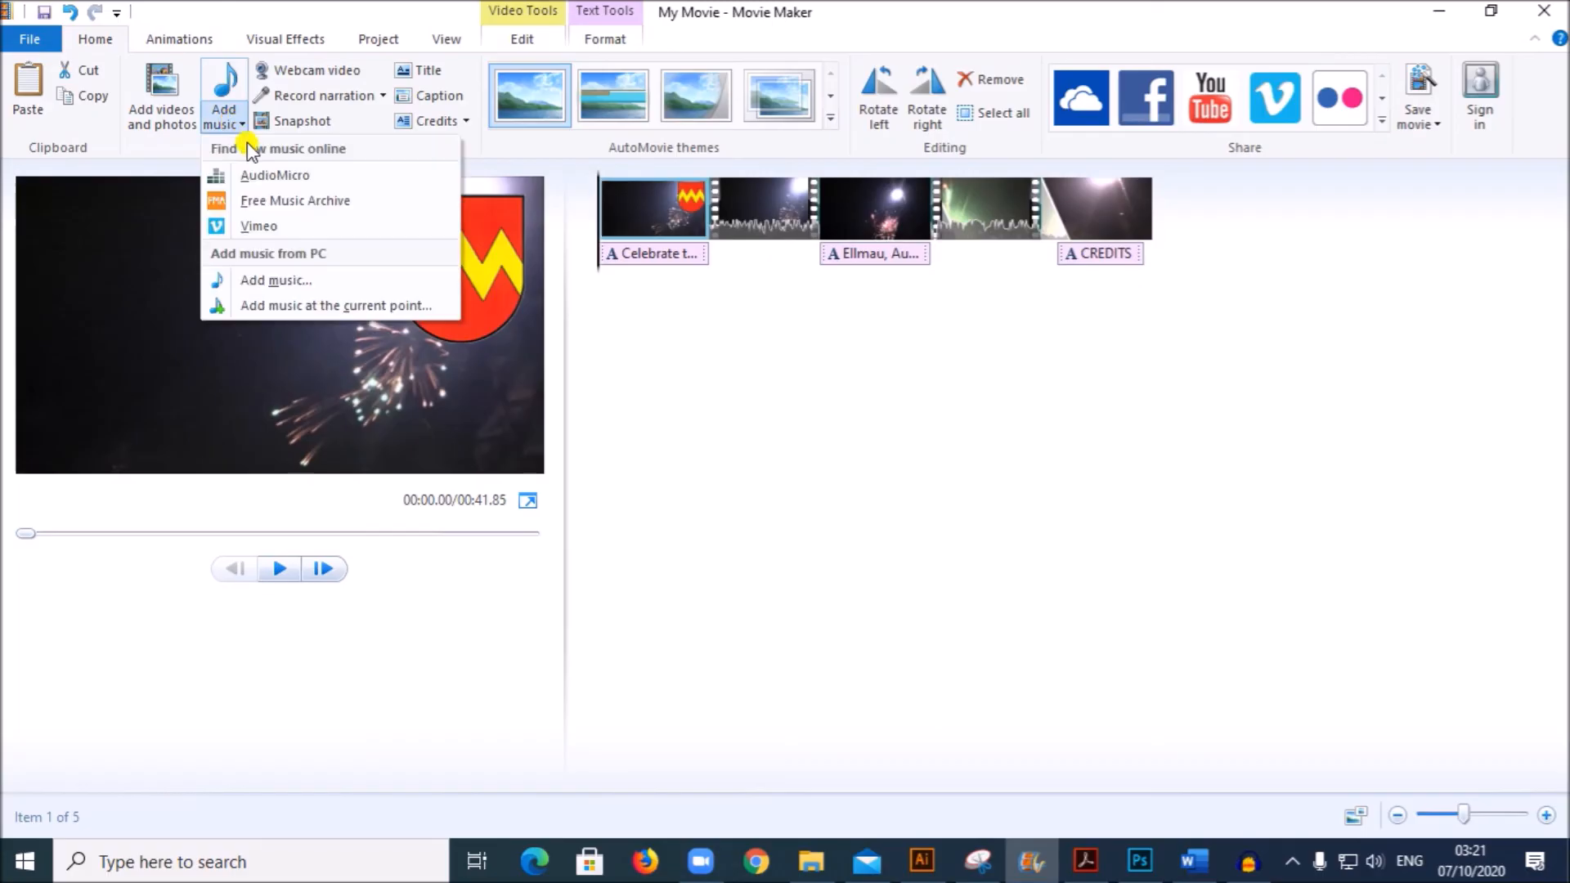
{"action": "left_click", "coordinate": [292, 307]}
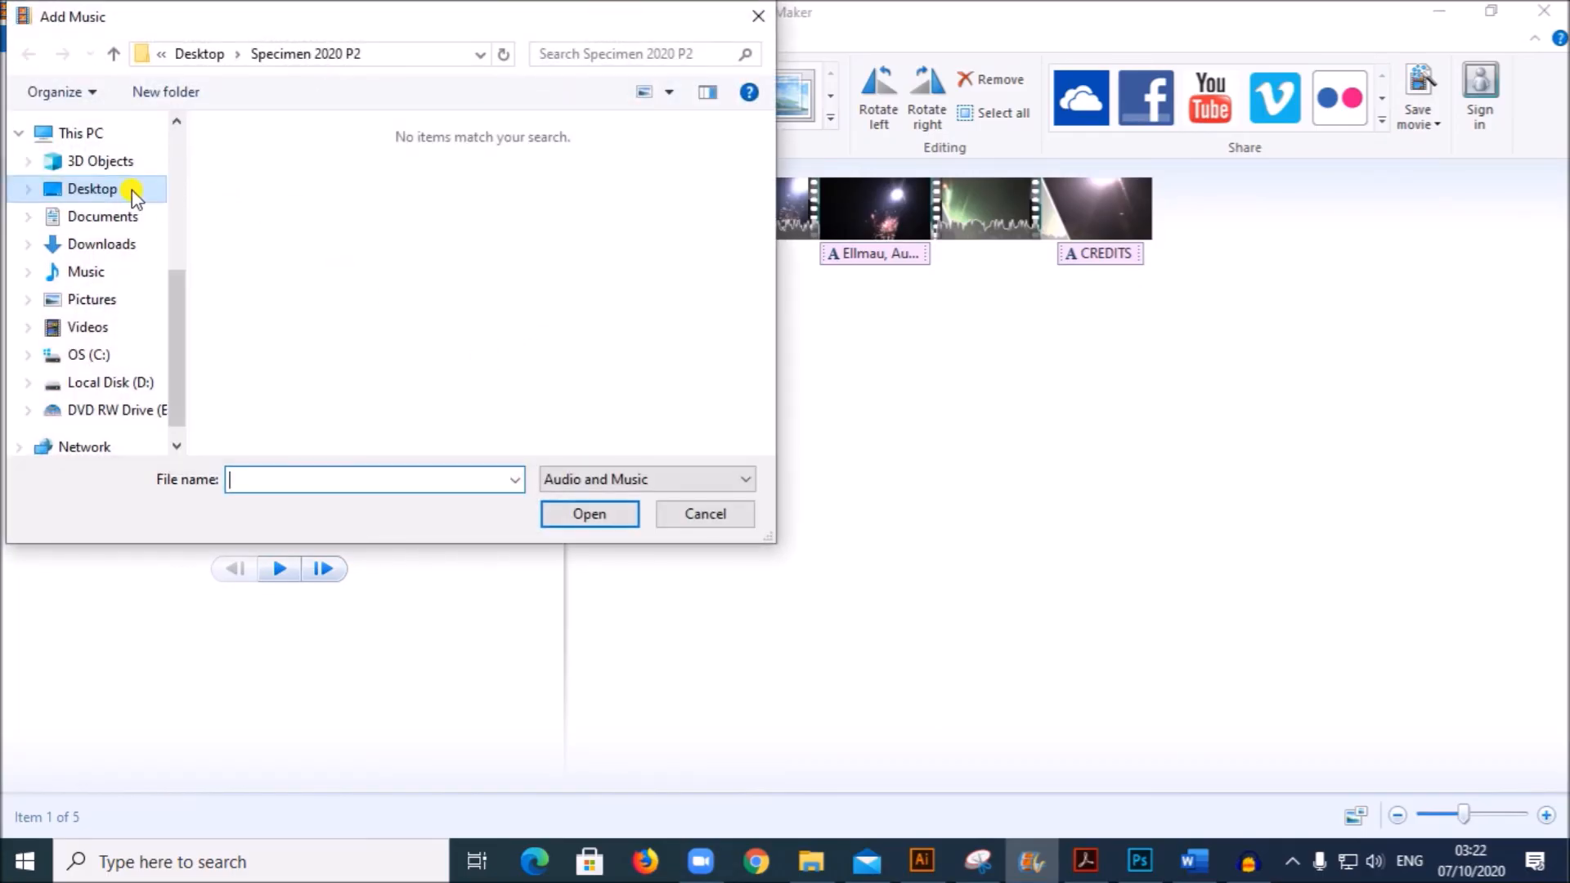
{"action": "left_click", "coordinate": [143, 190]}
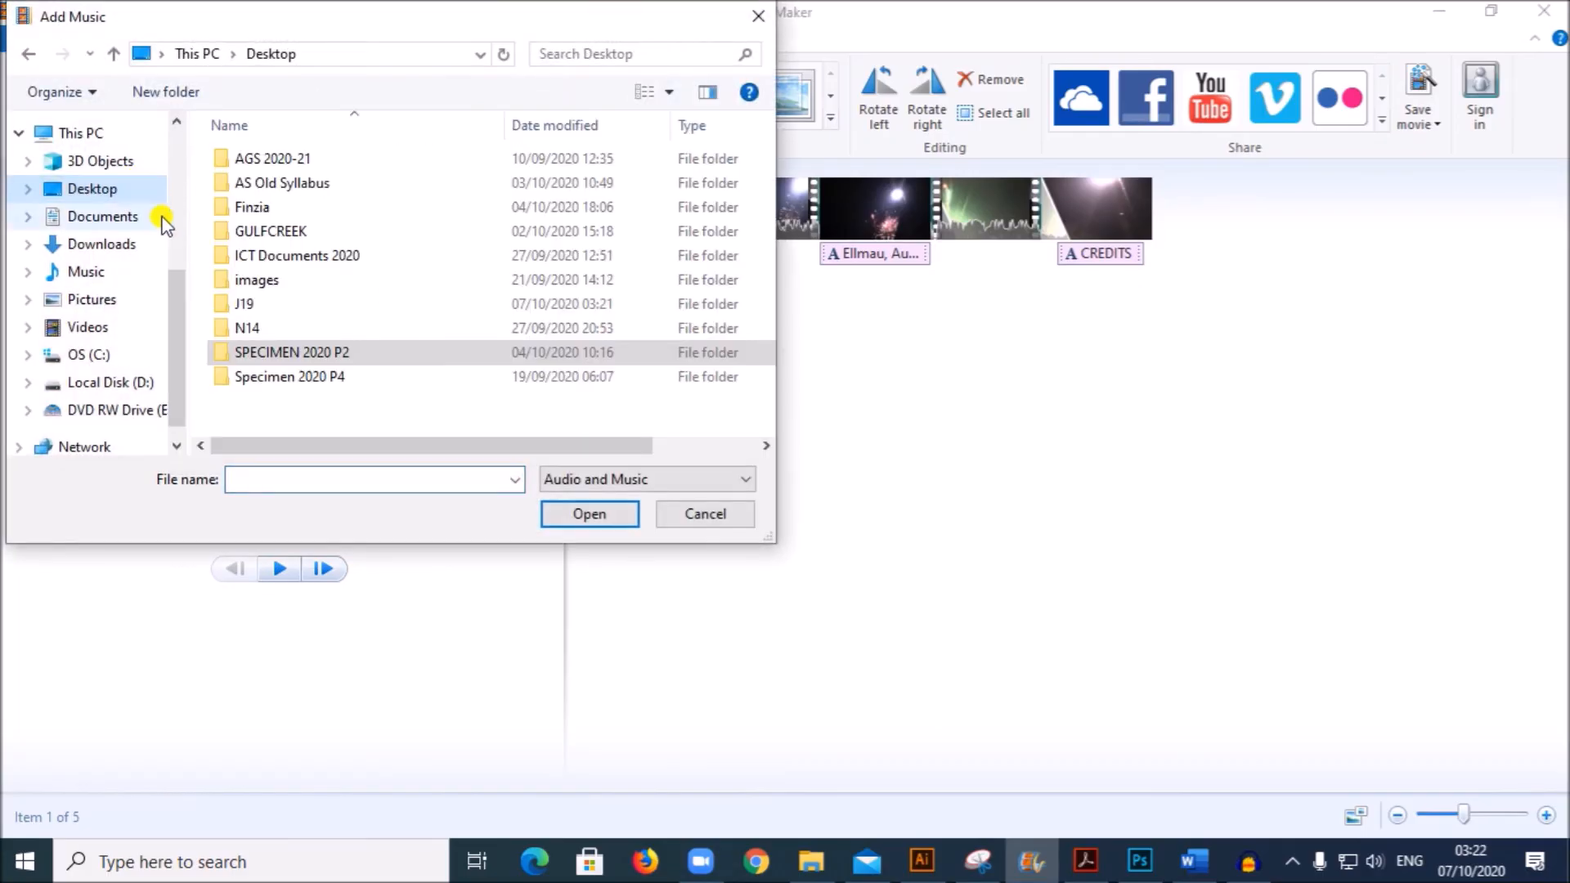
{"action": "double_click", "coordinate": [269, 309]}
{"action": "left_click", "coordinate": [286, 185]}
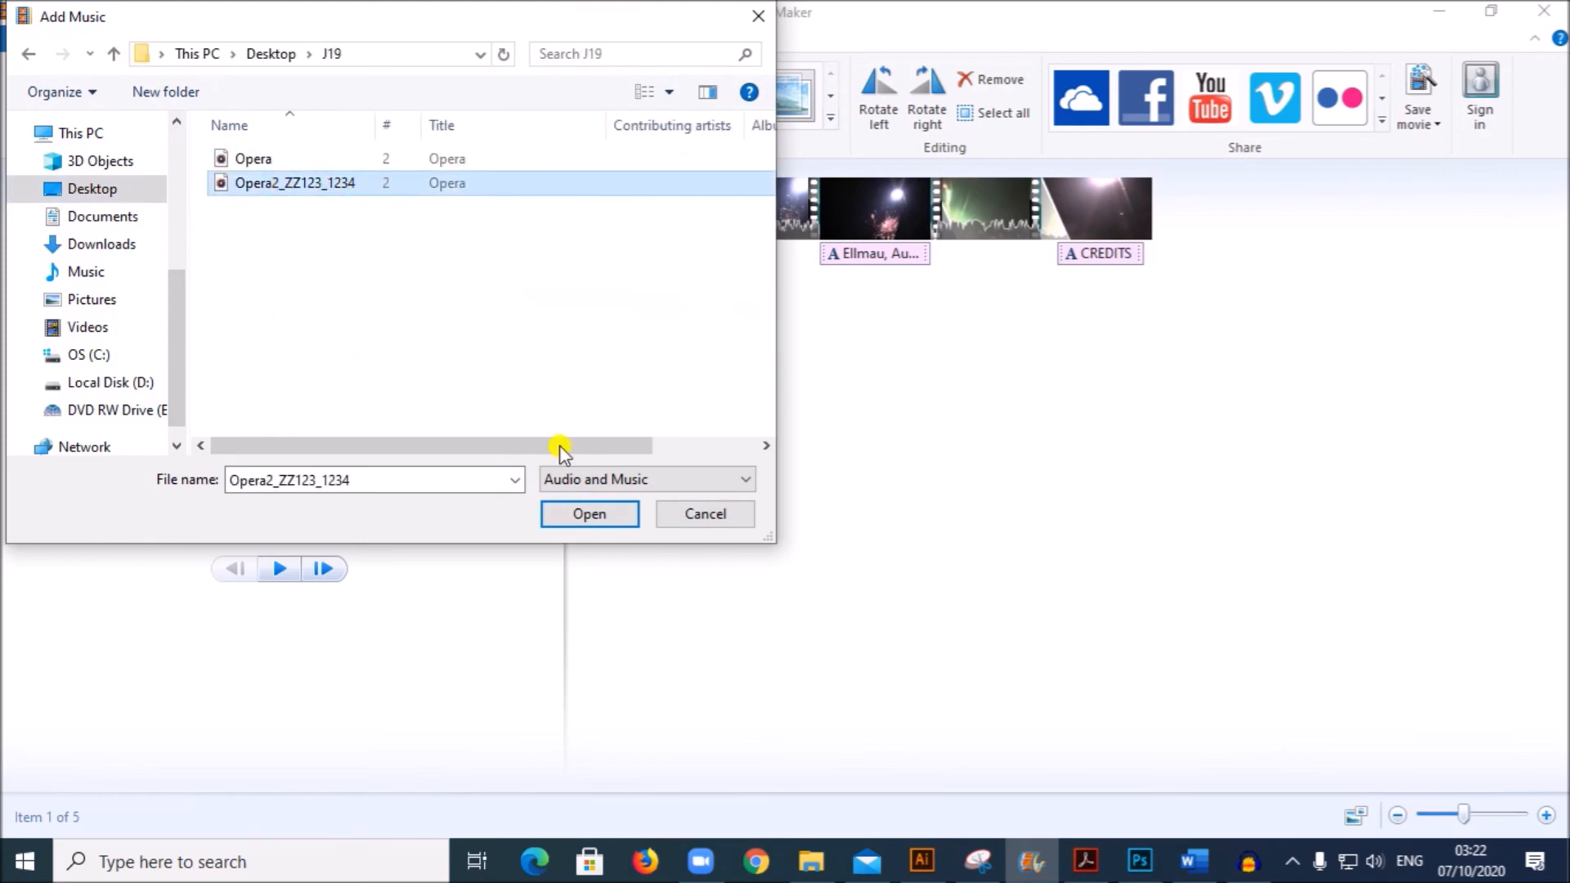
{"action": "left_click", "coordinate": [586, 516]}
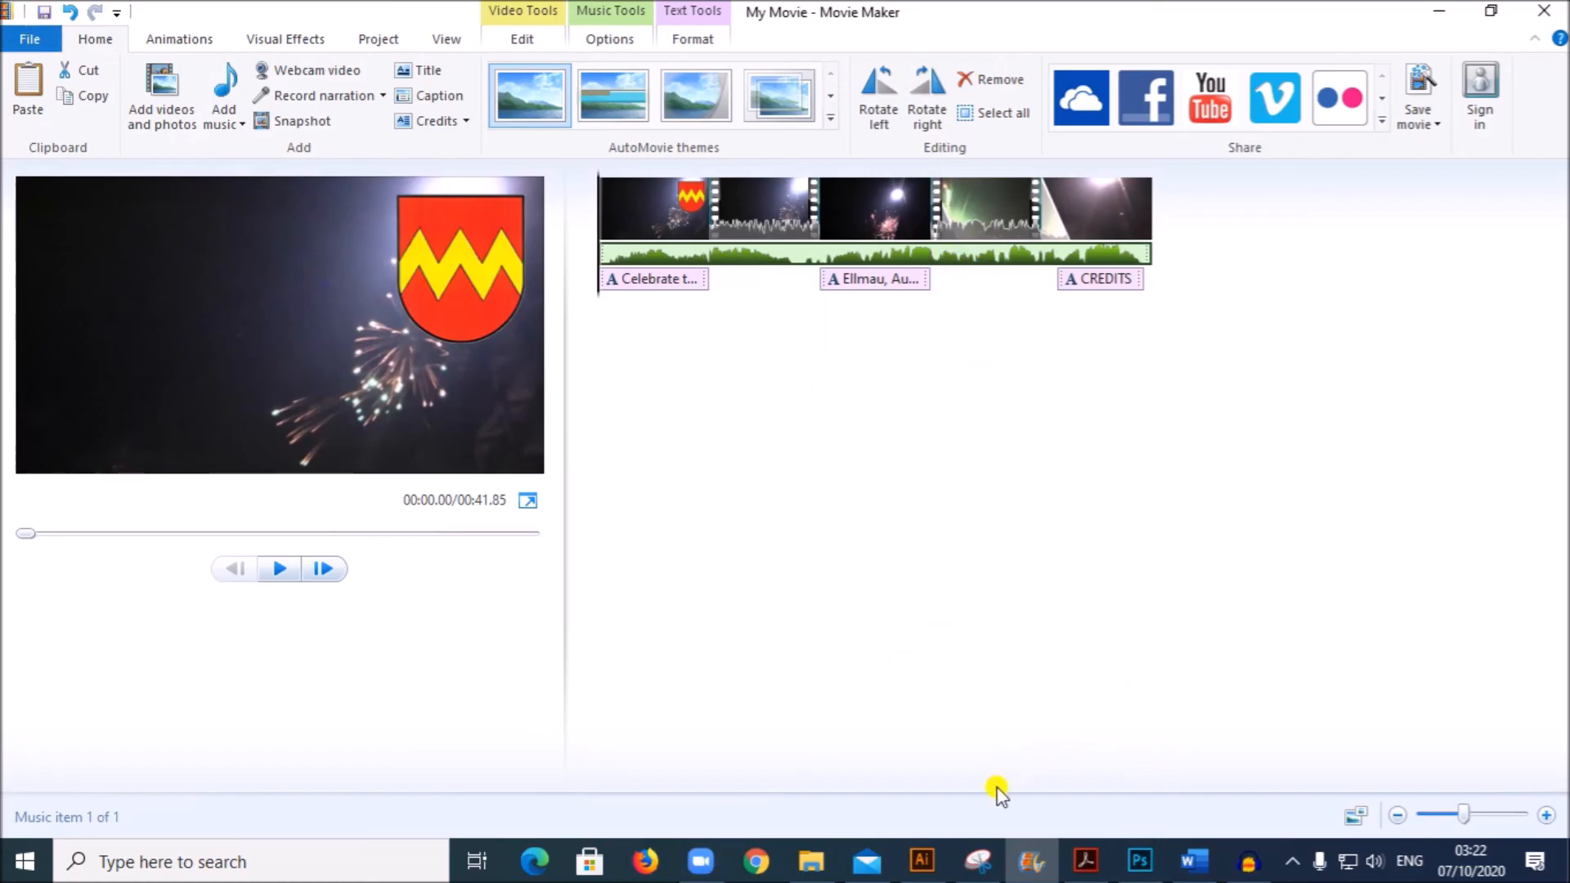
Reread task 13 in the exam PDF for the required video export format and filename
{"action": "left_click", "coordinate": [1085, 863]}
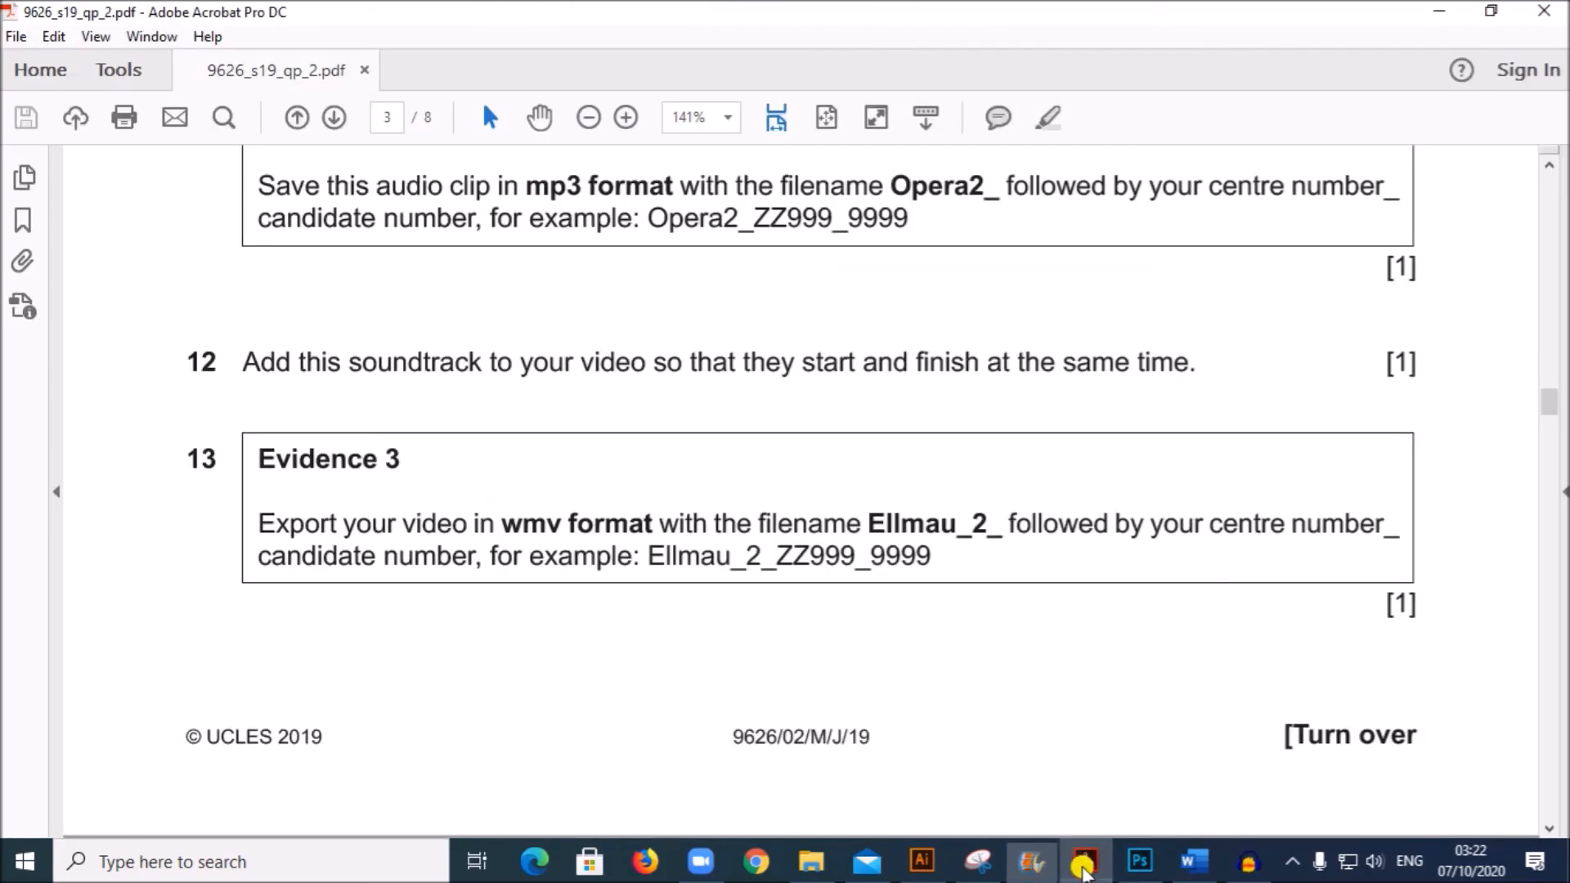
{"action": "scroll", "coordinate": [905, 642], "scroll_direction": "down", "scroll_amount": 1}
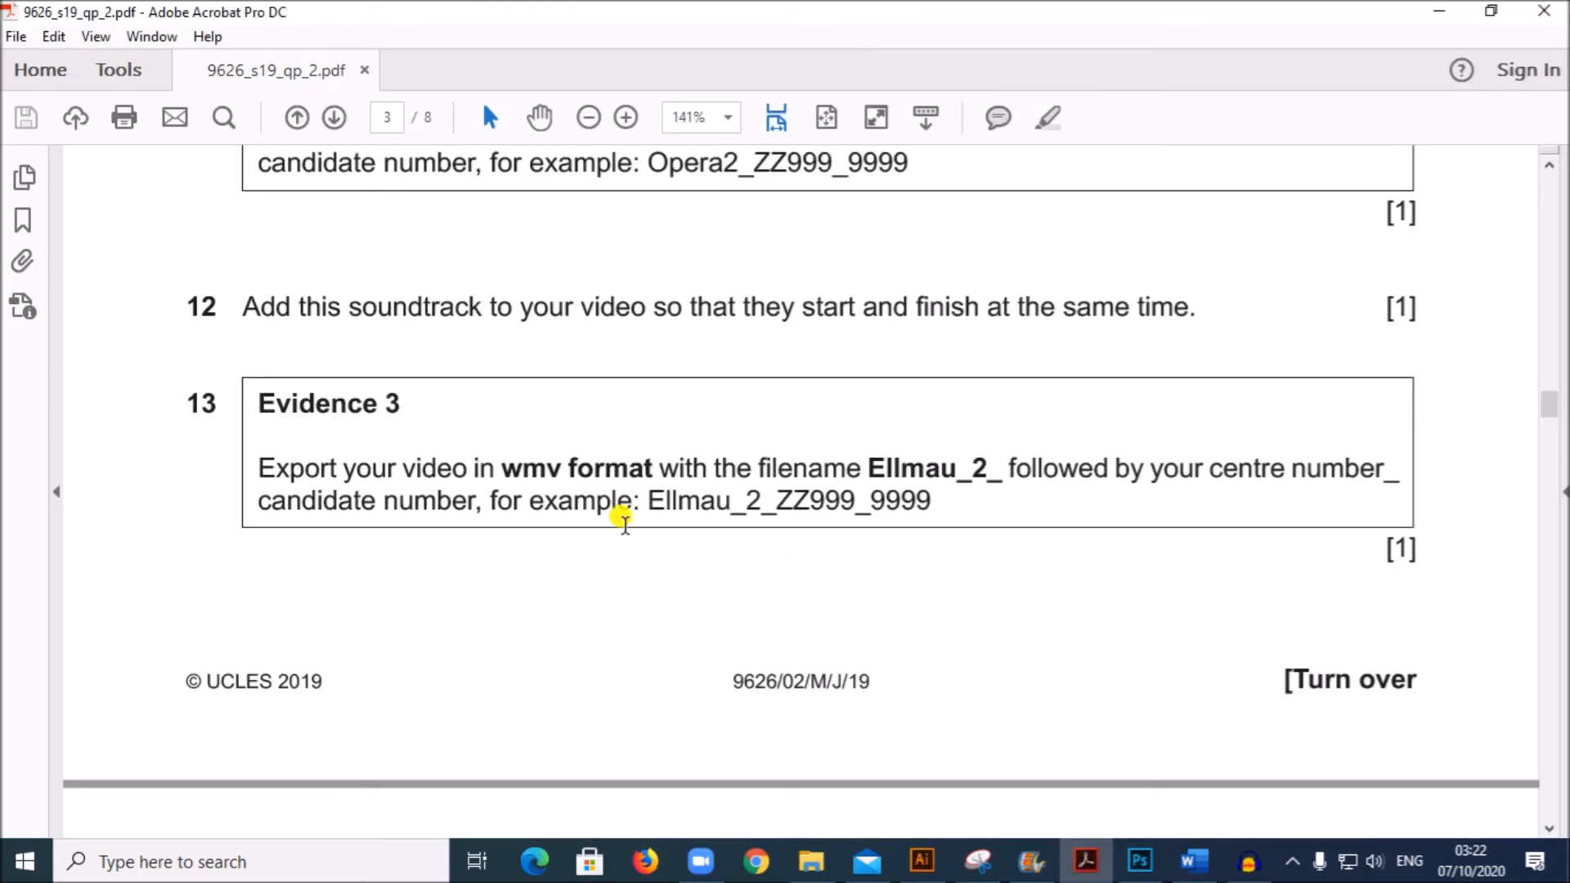
{"action": "left_click_drag", "start_coordinate": [500, 471], "coordinate": [992, 466]}
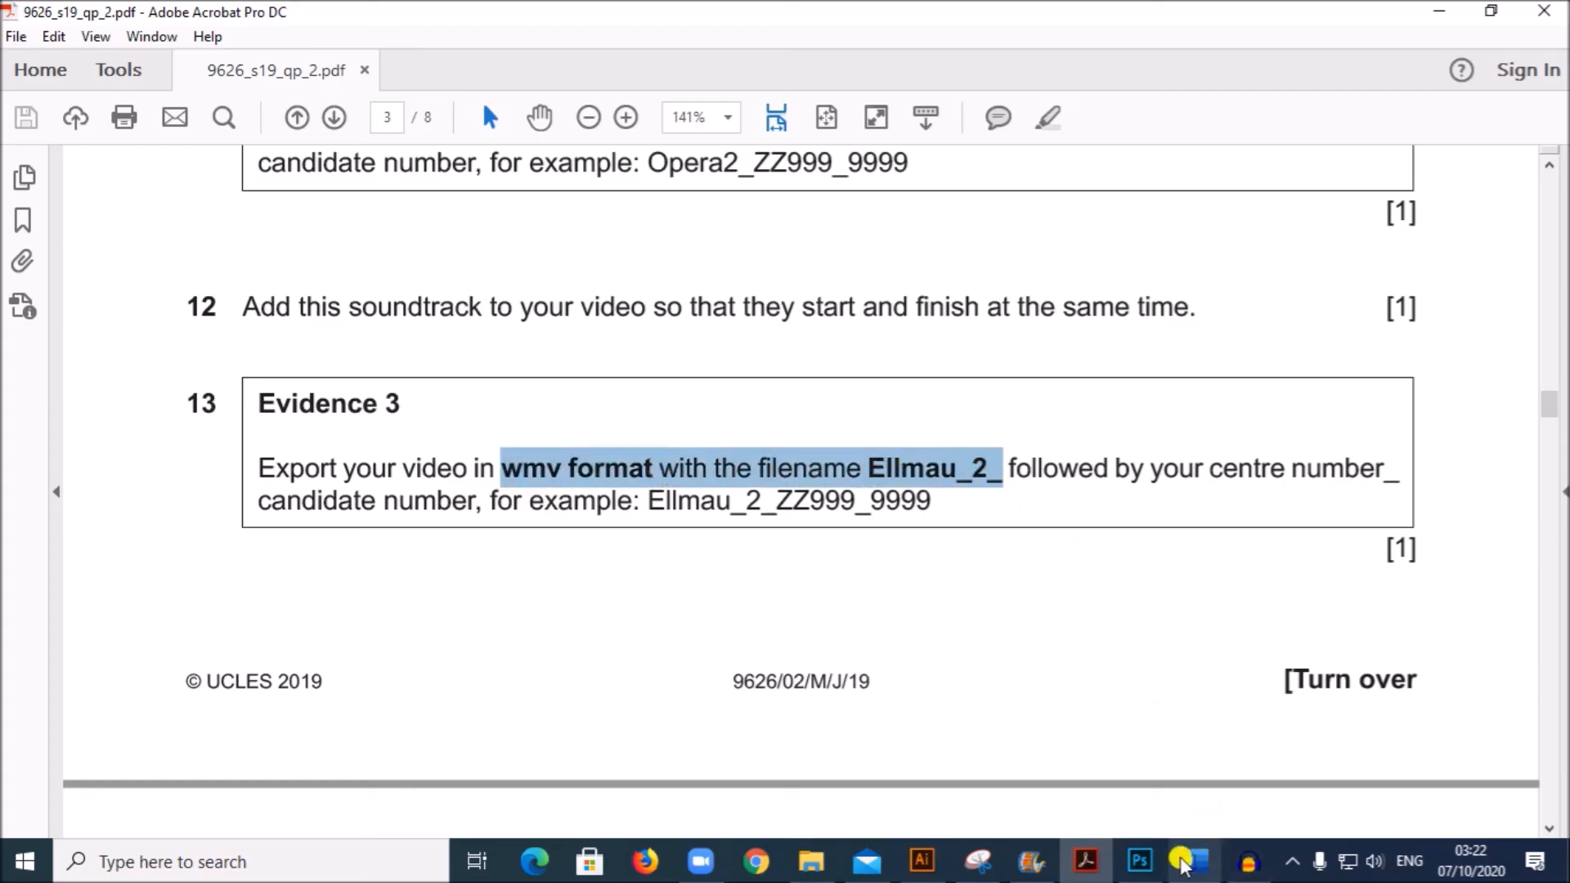
Switch to Movie Maker and start saving the movie for computer, with Windows Media Video File as the file type
{"action": "left_click", "coordinate": [1032, 862]}
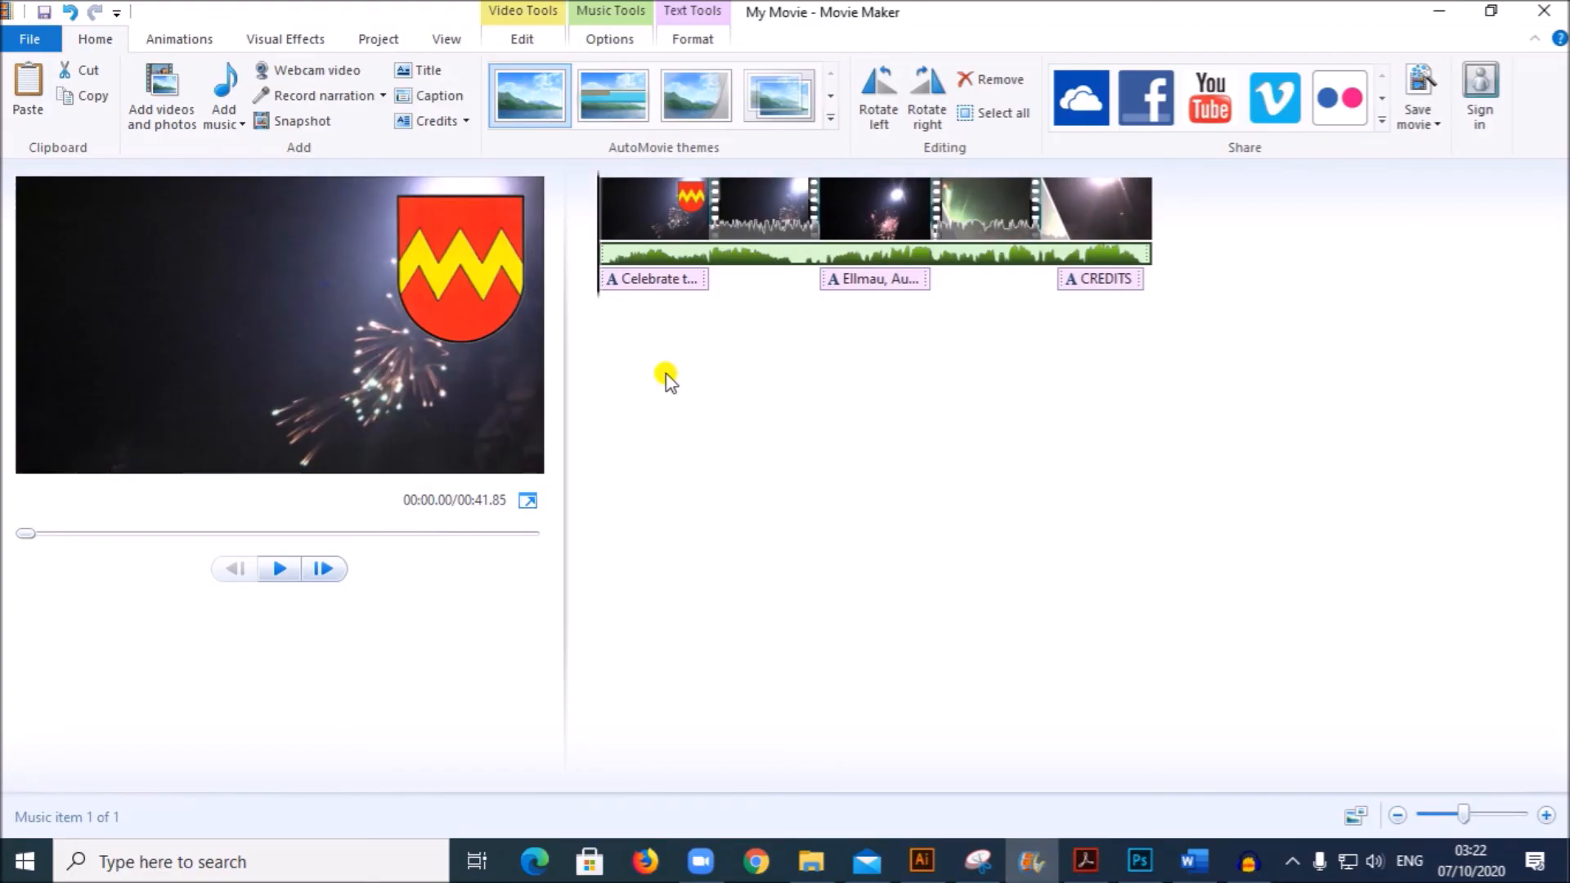
{"action": "left_click", "coordinate": [33, 38]}
{"action": "mouse_move", "coordinate": [107, 341]}
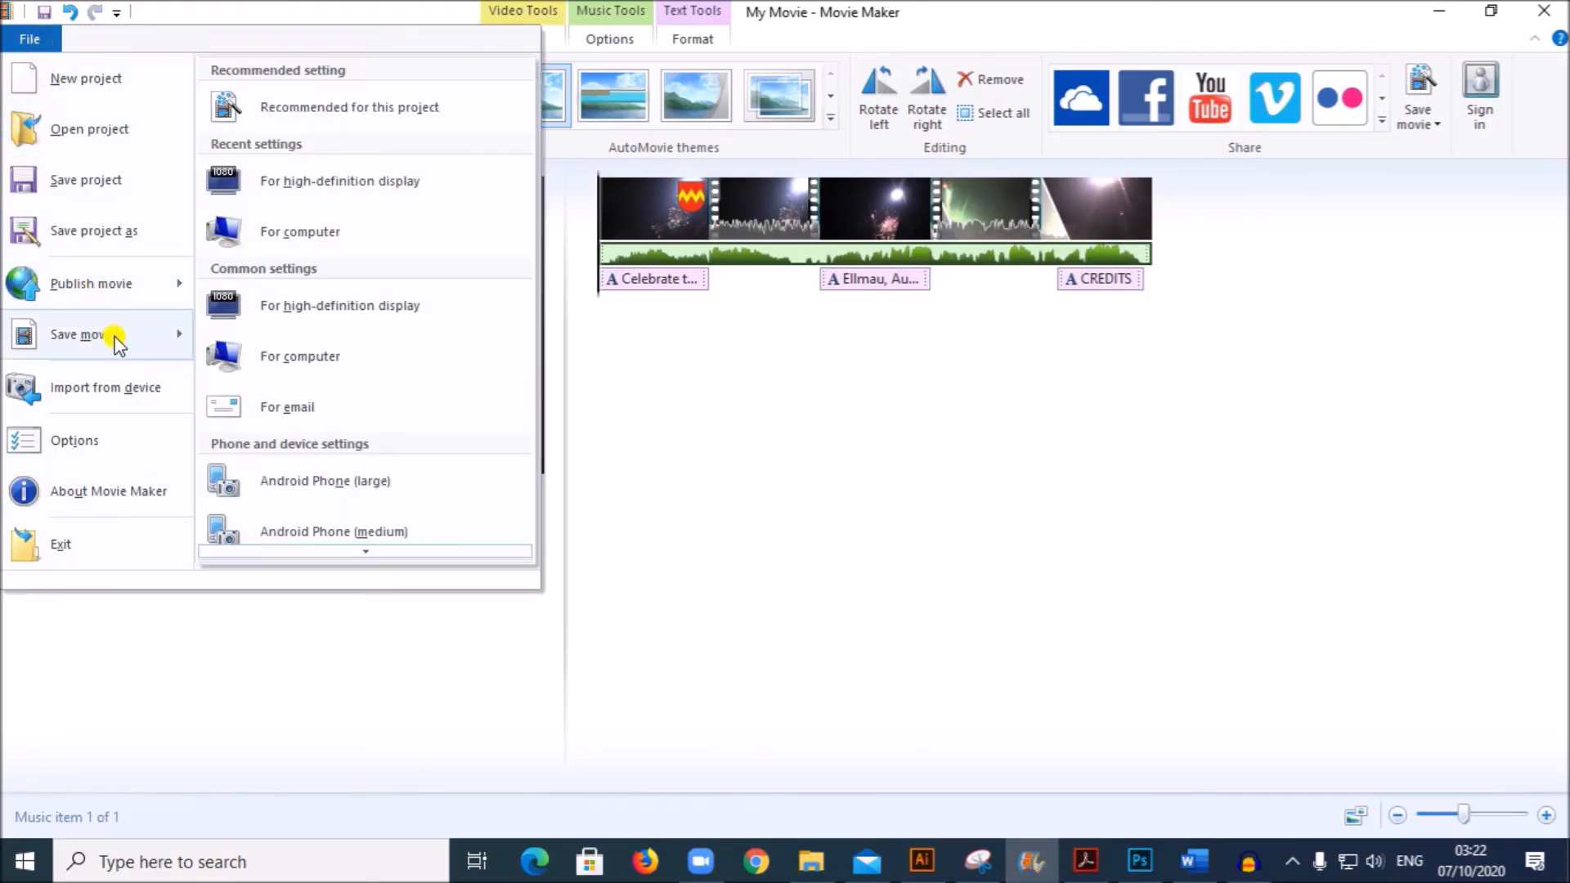
{"action": "left_click", "coordinate": [314, 234]}
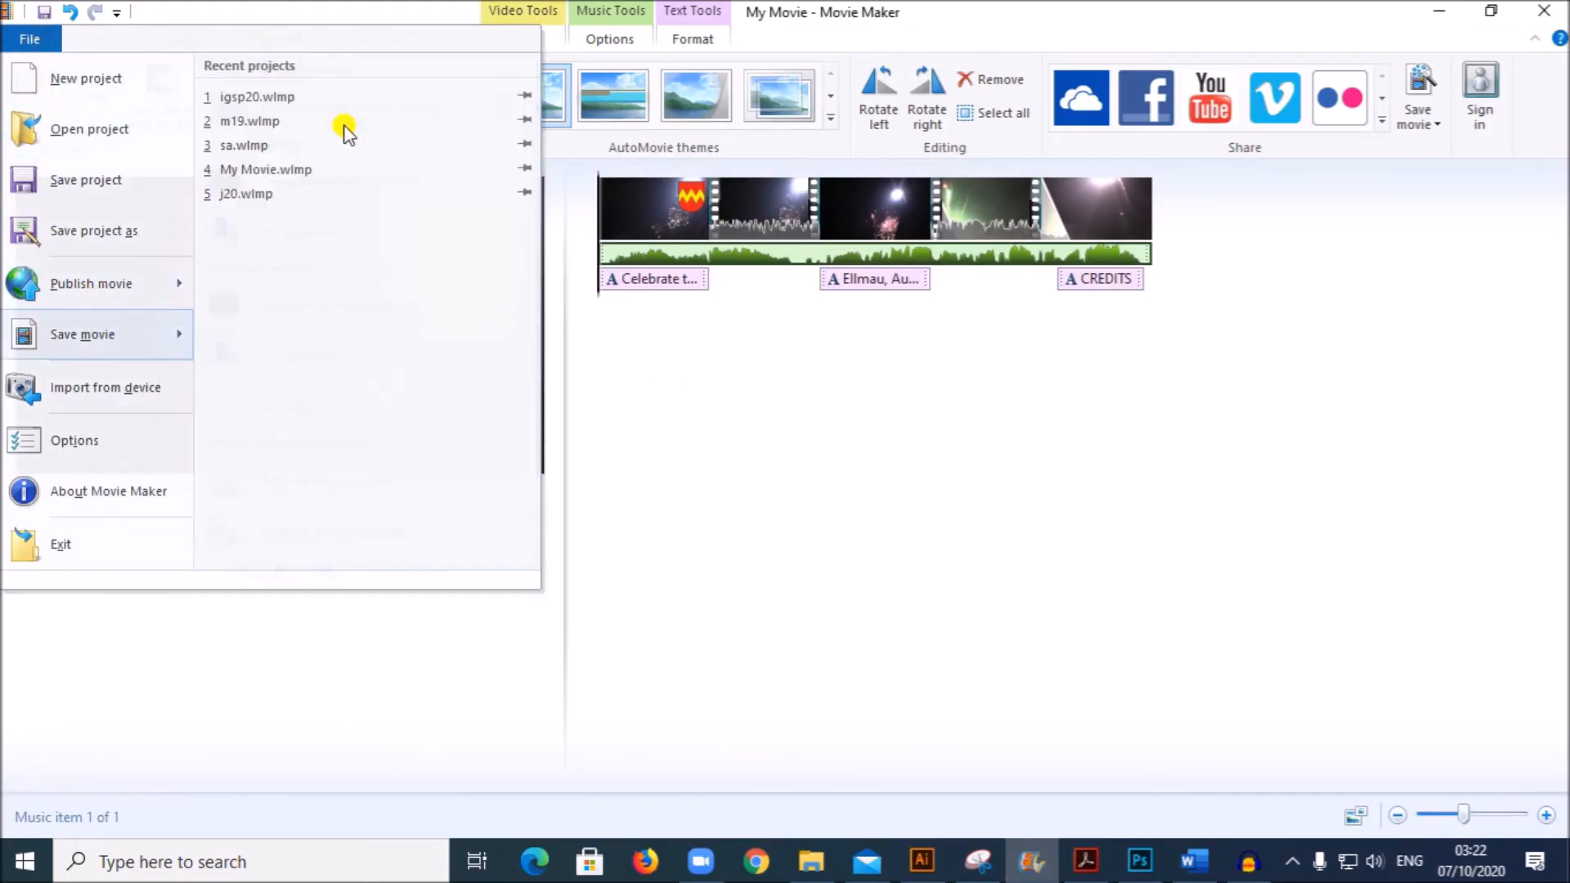
{"action": "left_click", "coordinate": [261, 502]}
{"action": "left_click", "coordinate": [253, 570]}
{"action": "left_click", "coordinate": [229, 517]}
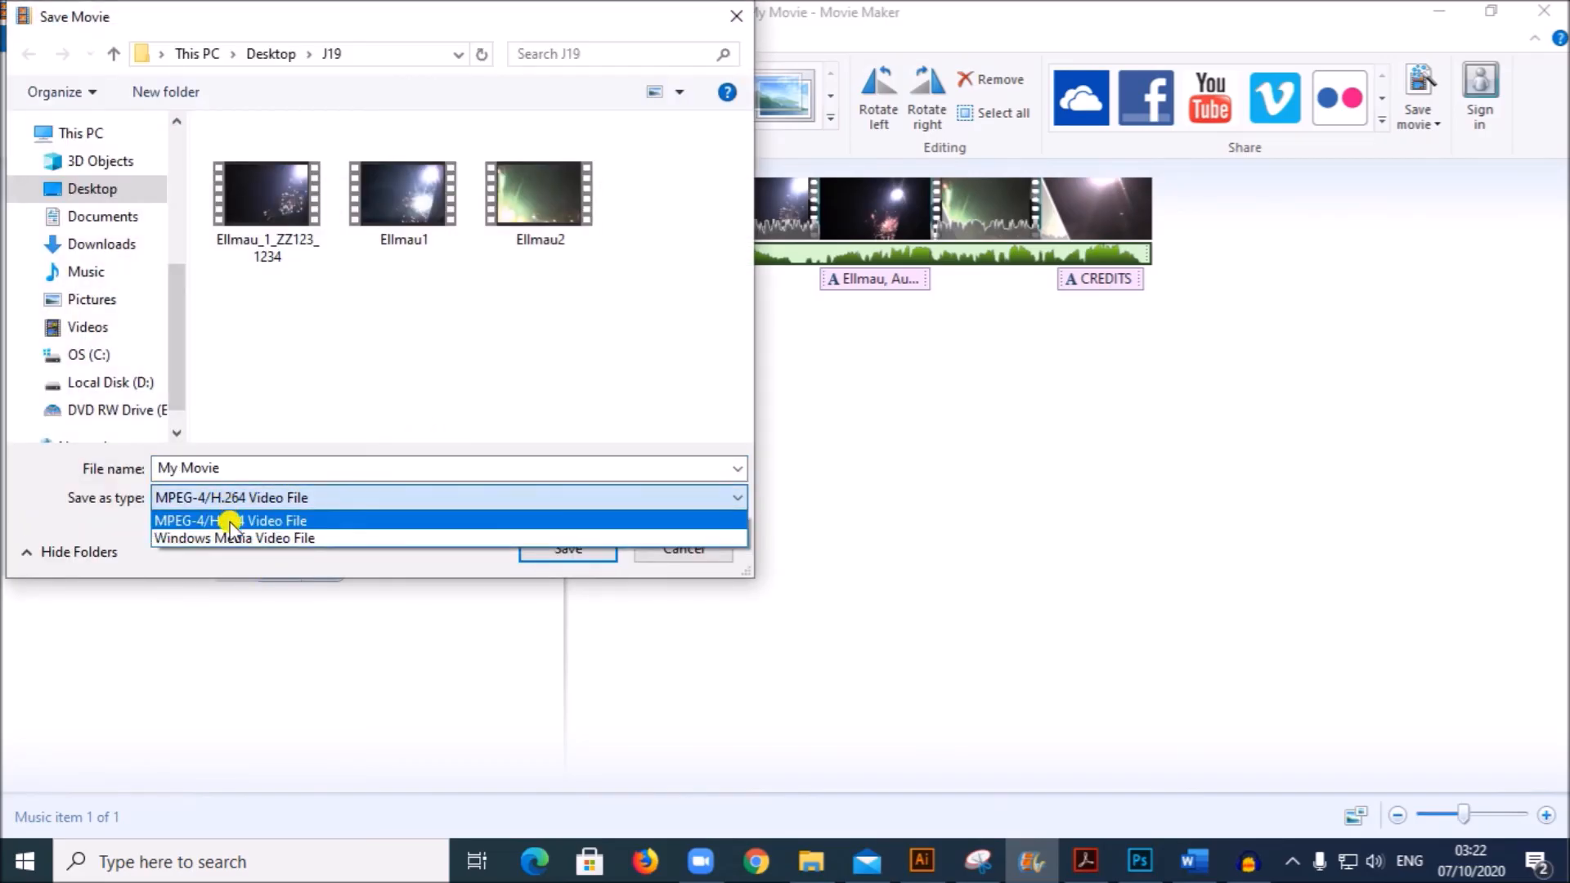
{"action": "left_click", "coordinate": [233, 537]}
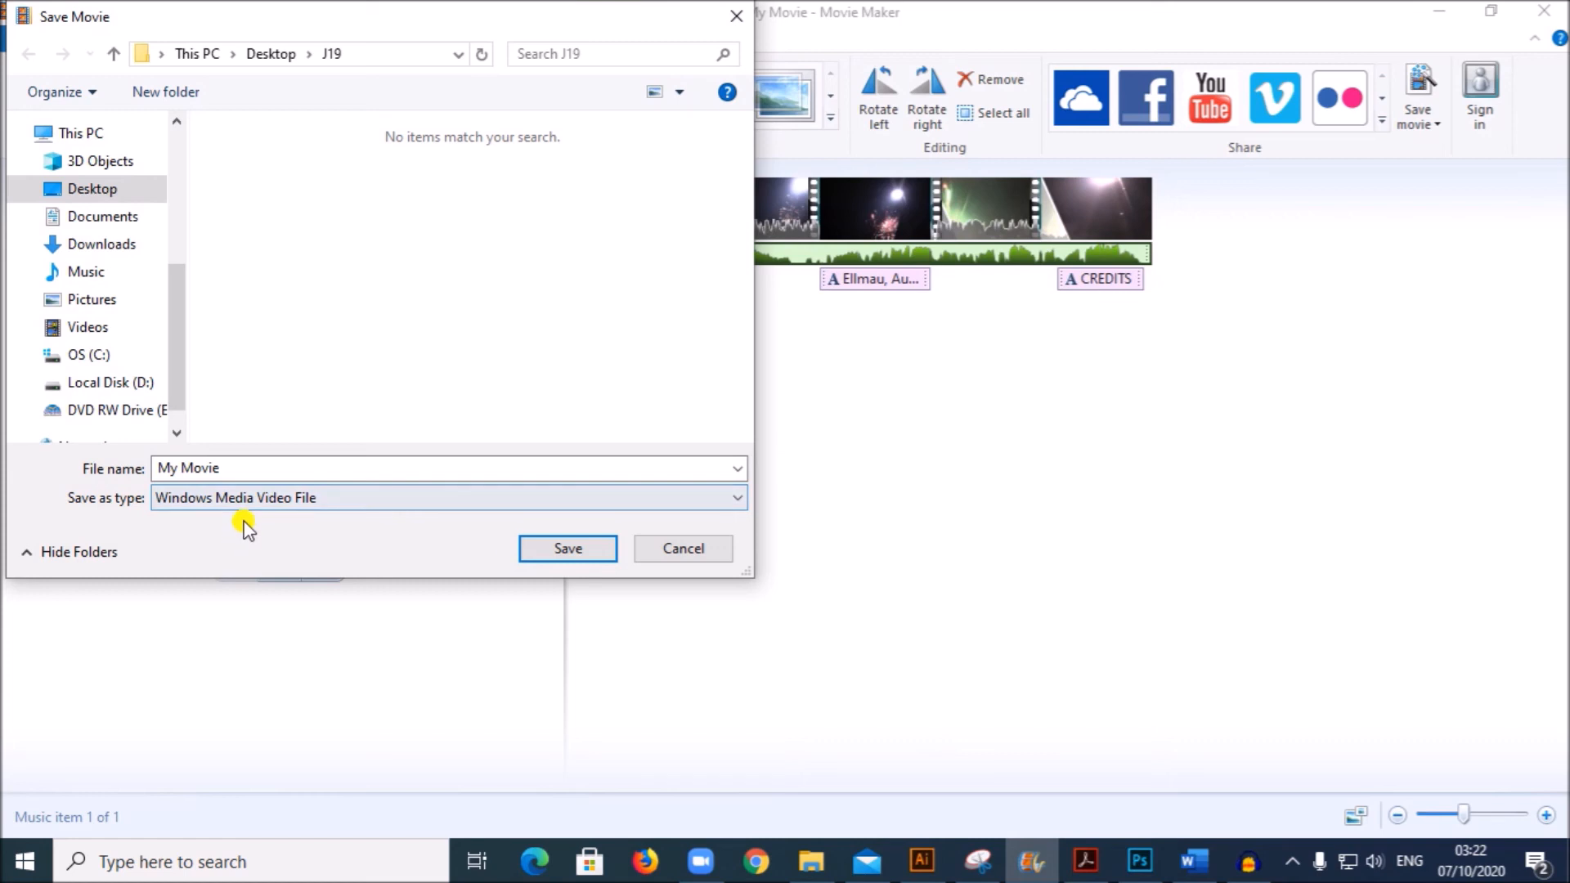
Name the video Ellmau_2_ZZ123_1234, save it in the J19 desktop folder and dismiss the completion dialog
{"action": "left_click", "coordinate": [242, 470]}
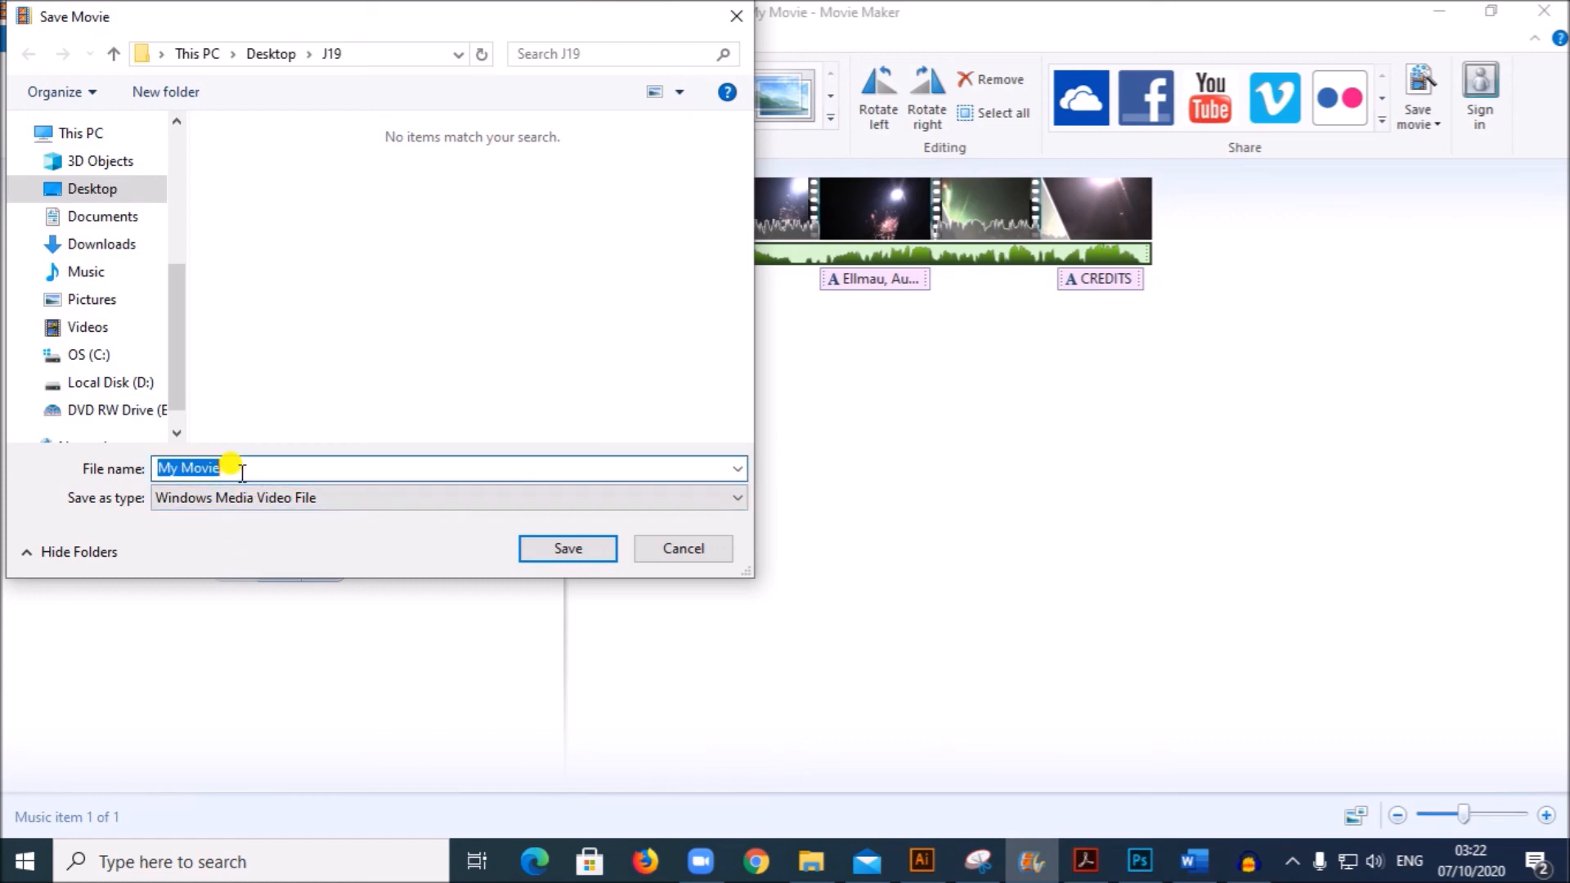
{"action": "type", "text": "Ellmau_"}
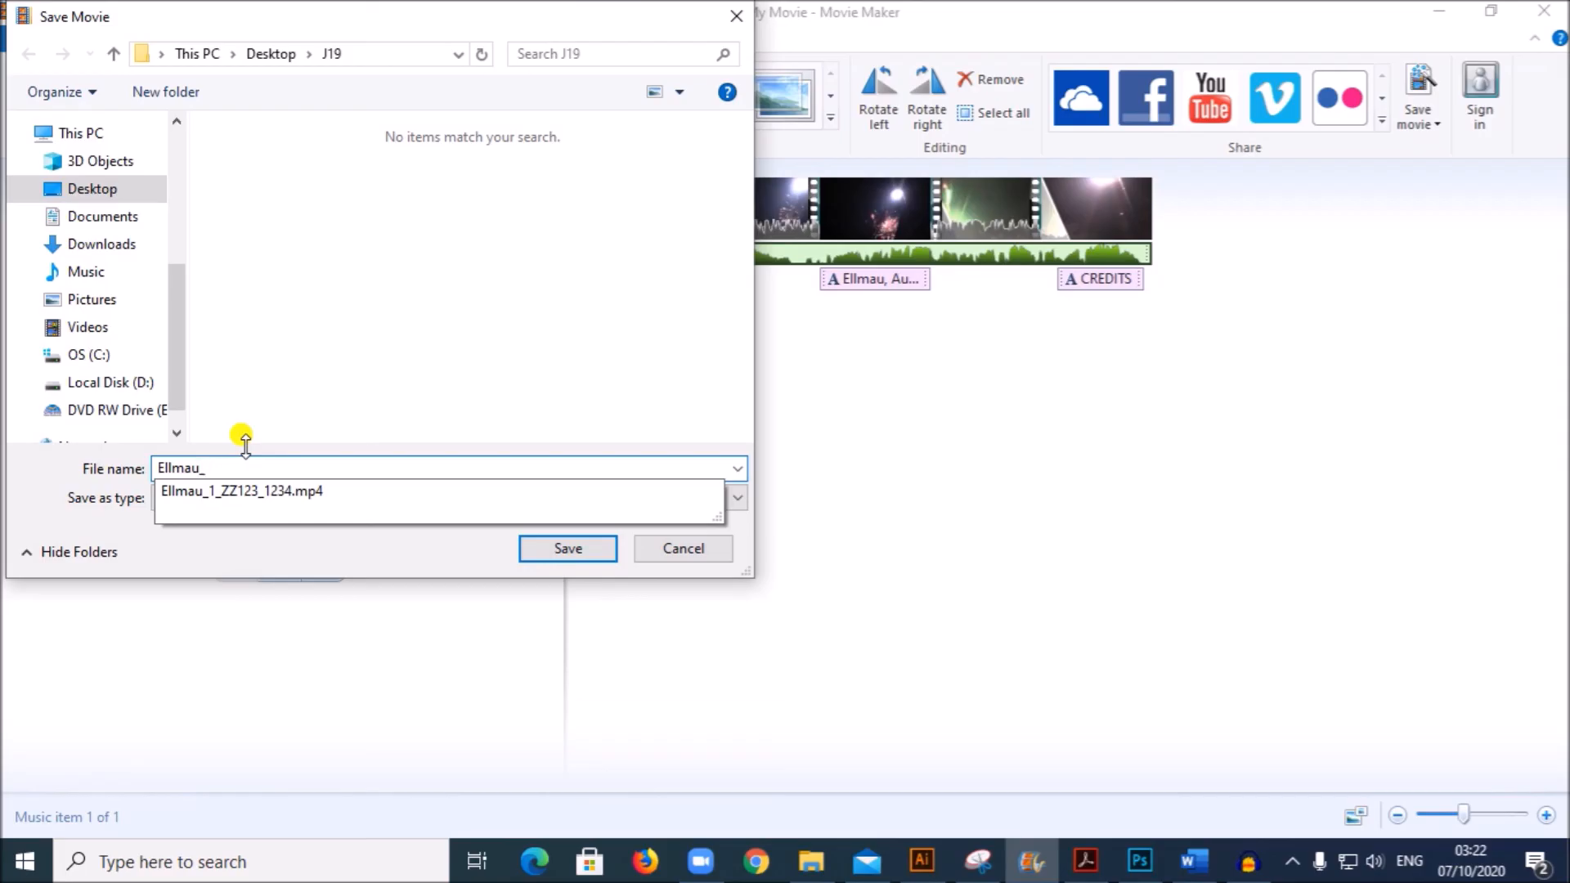
{"action": "type", "text": "12_ZZ123_1234"}
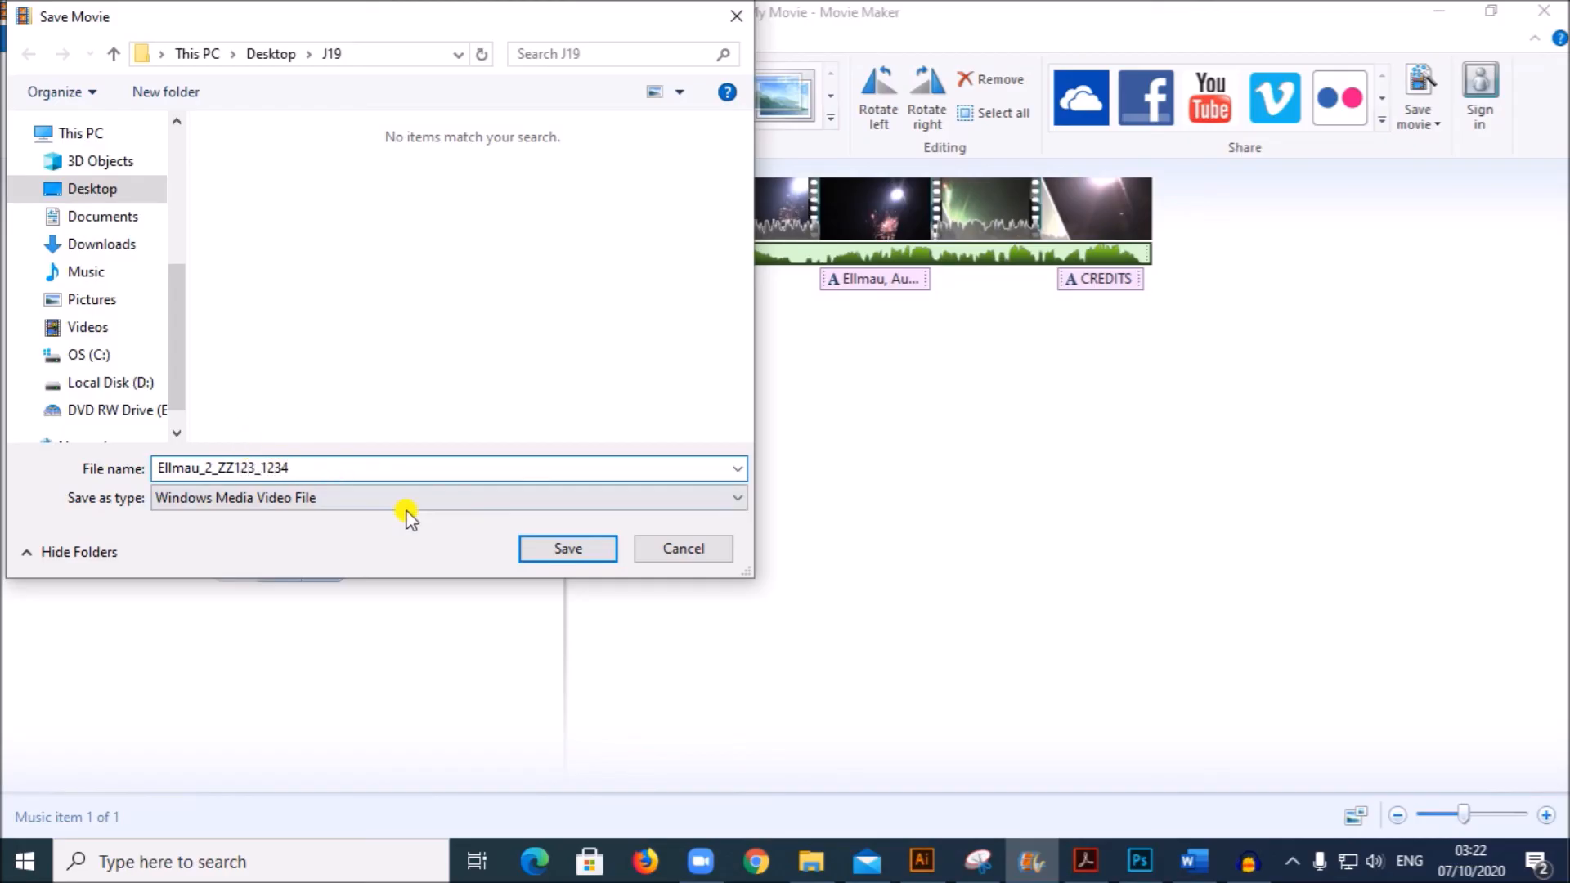
{"action": "left_click", "coordinate": [598, 543]}
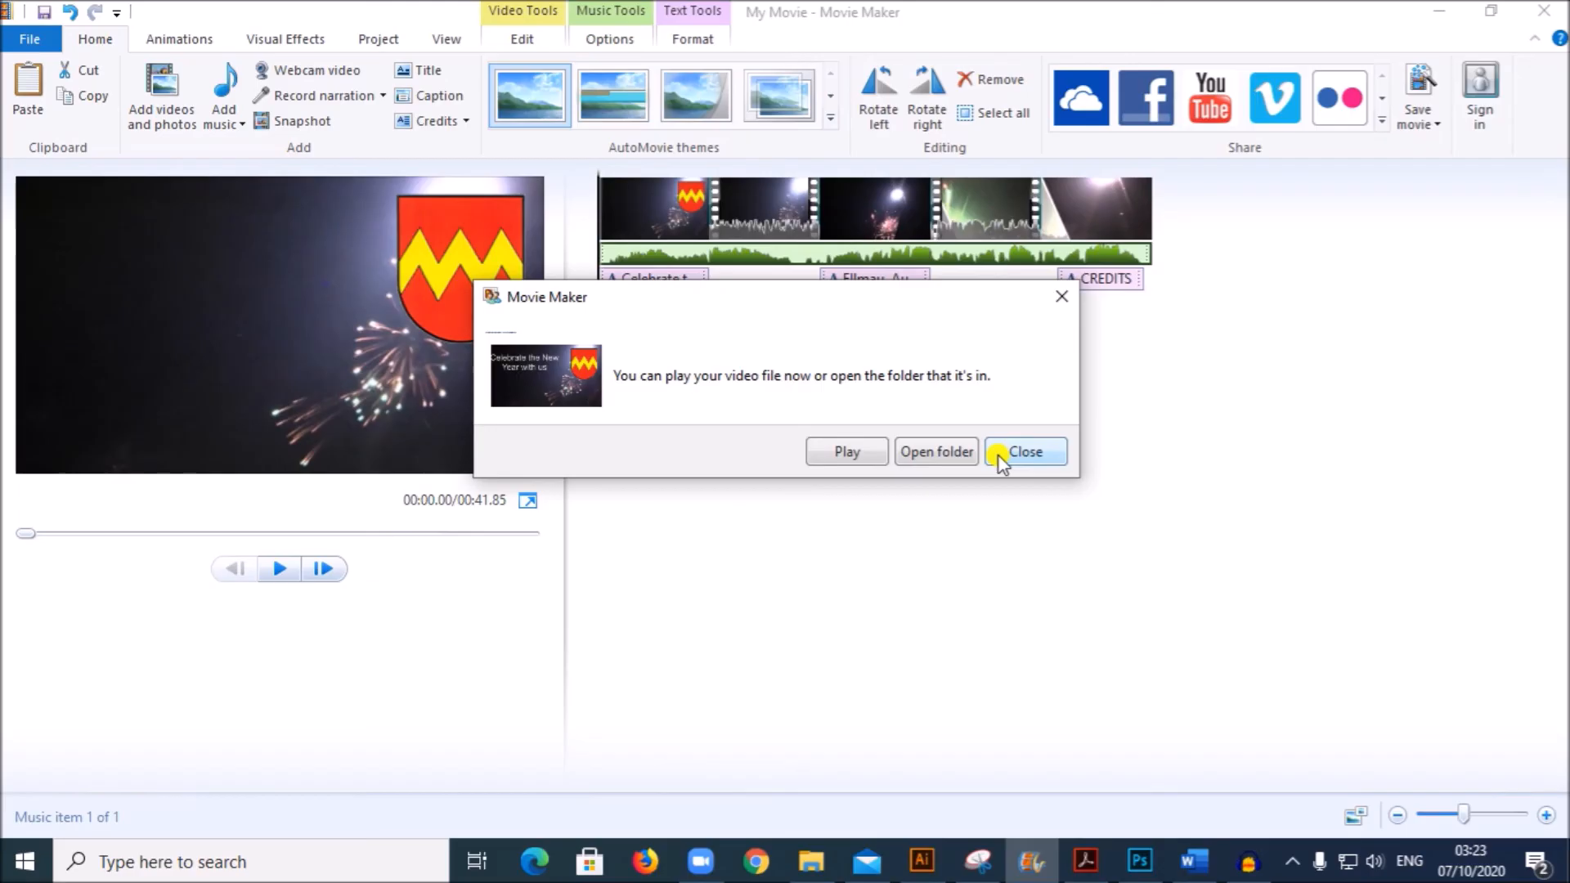
{"action": "left_click", "coordinate": [999, 455]}
{"action": "left_click", "coordinate": [1004, 458]}
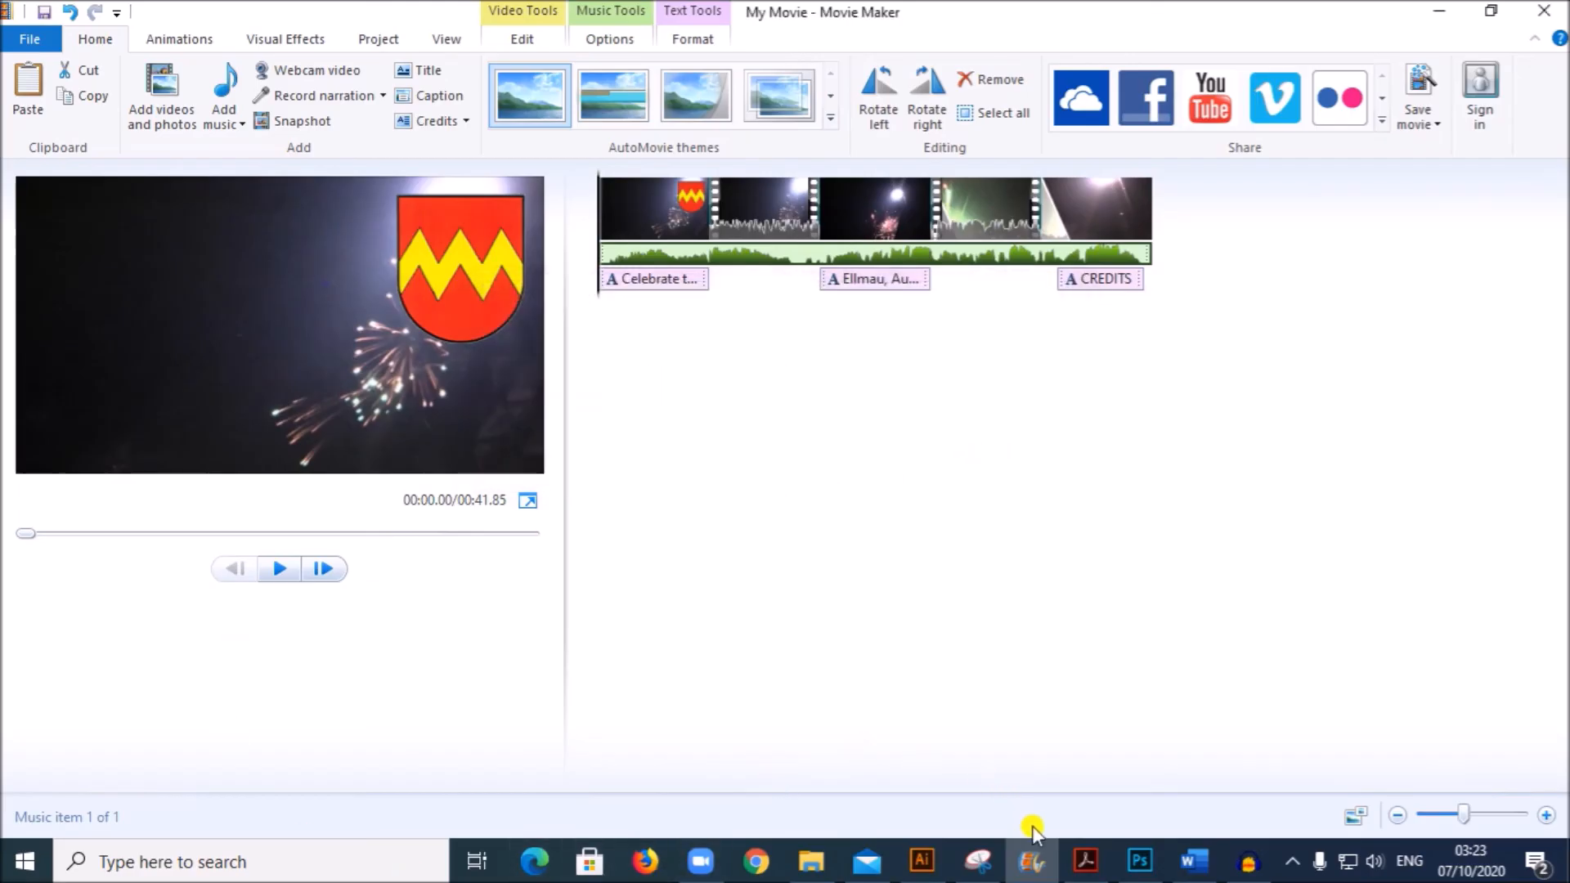
Switch to the exam PDF and read task 14 for the required video conversion format and filename
{"action": "left_click", "coordinate": [1086, 860]}
{"action": "scroll", "coordinate": [772, 651], "scroll_direction": "down", "scroll_amount": 9}
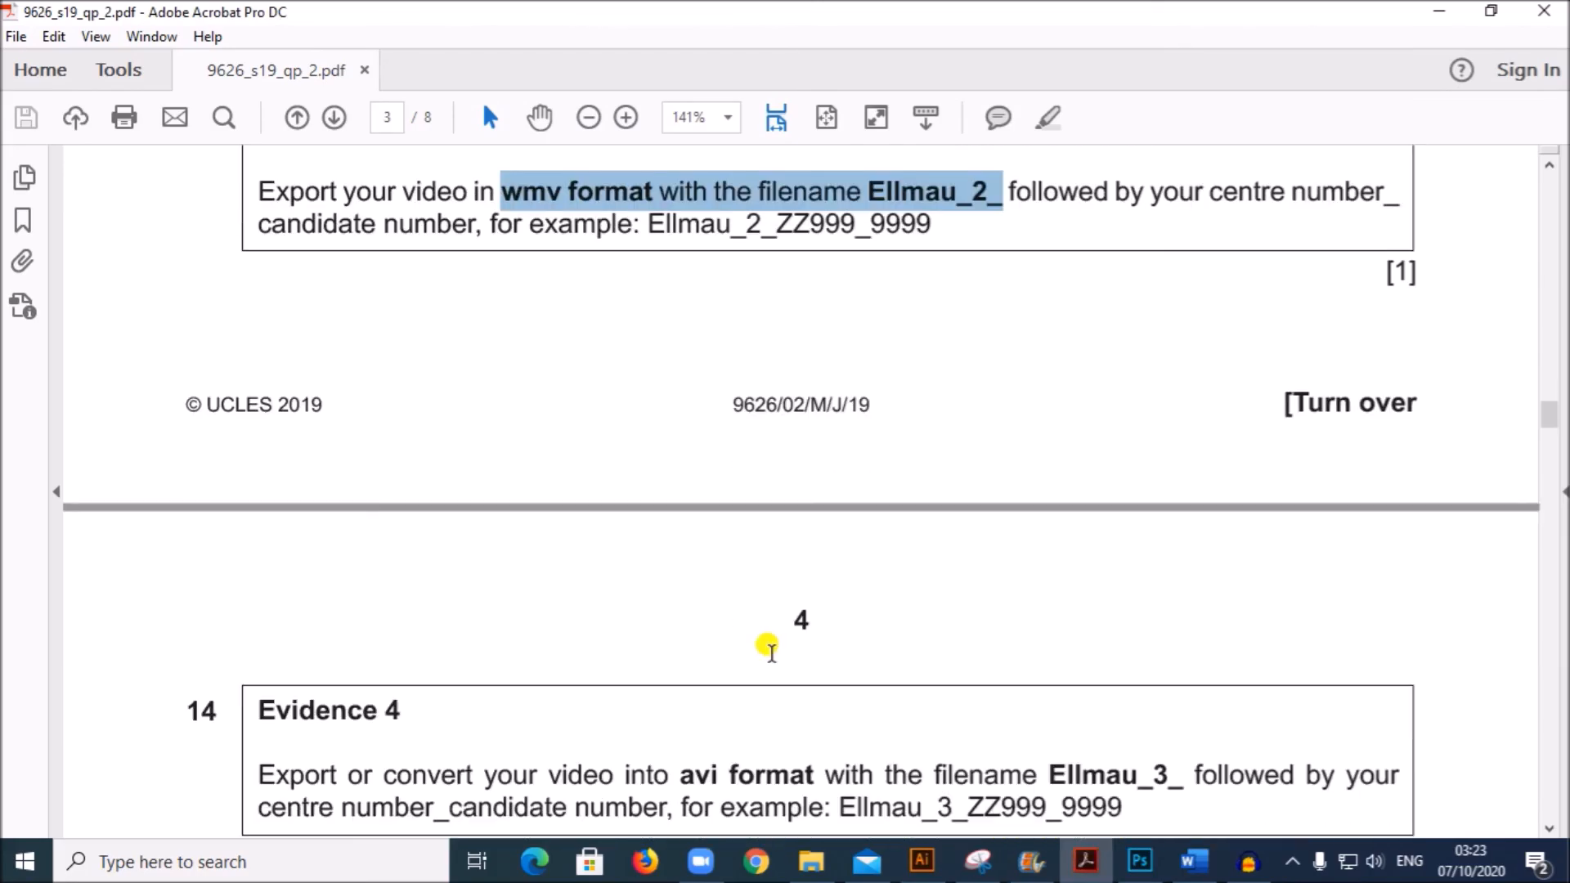
{"action": "left_click_drag", "start_coordinate": [384, 331], "coordinate": [851, 368]}
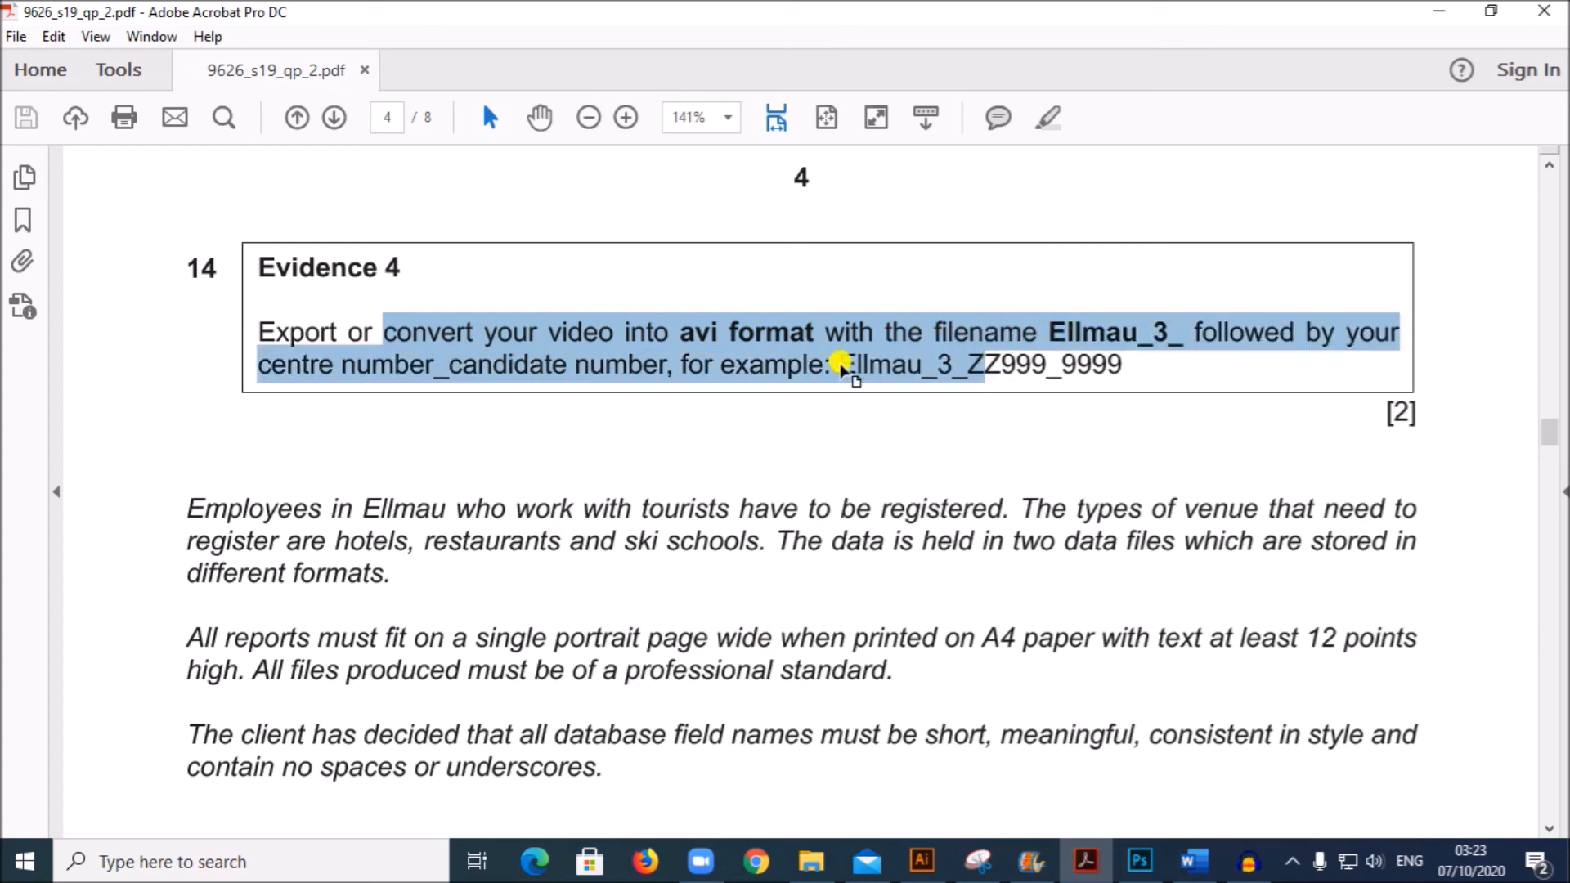
{"action": "left_click", "coordinate": [813, 361]}
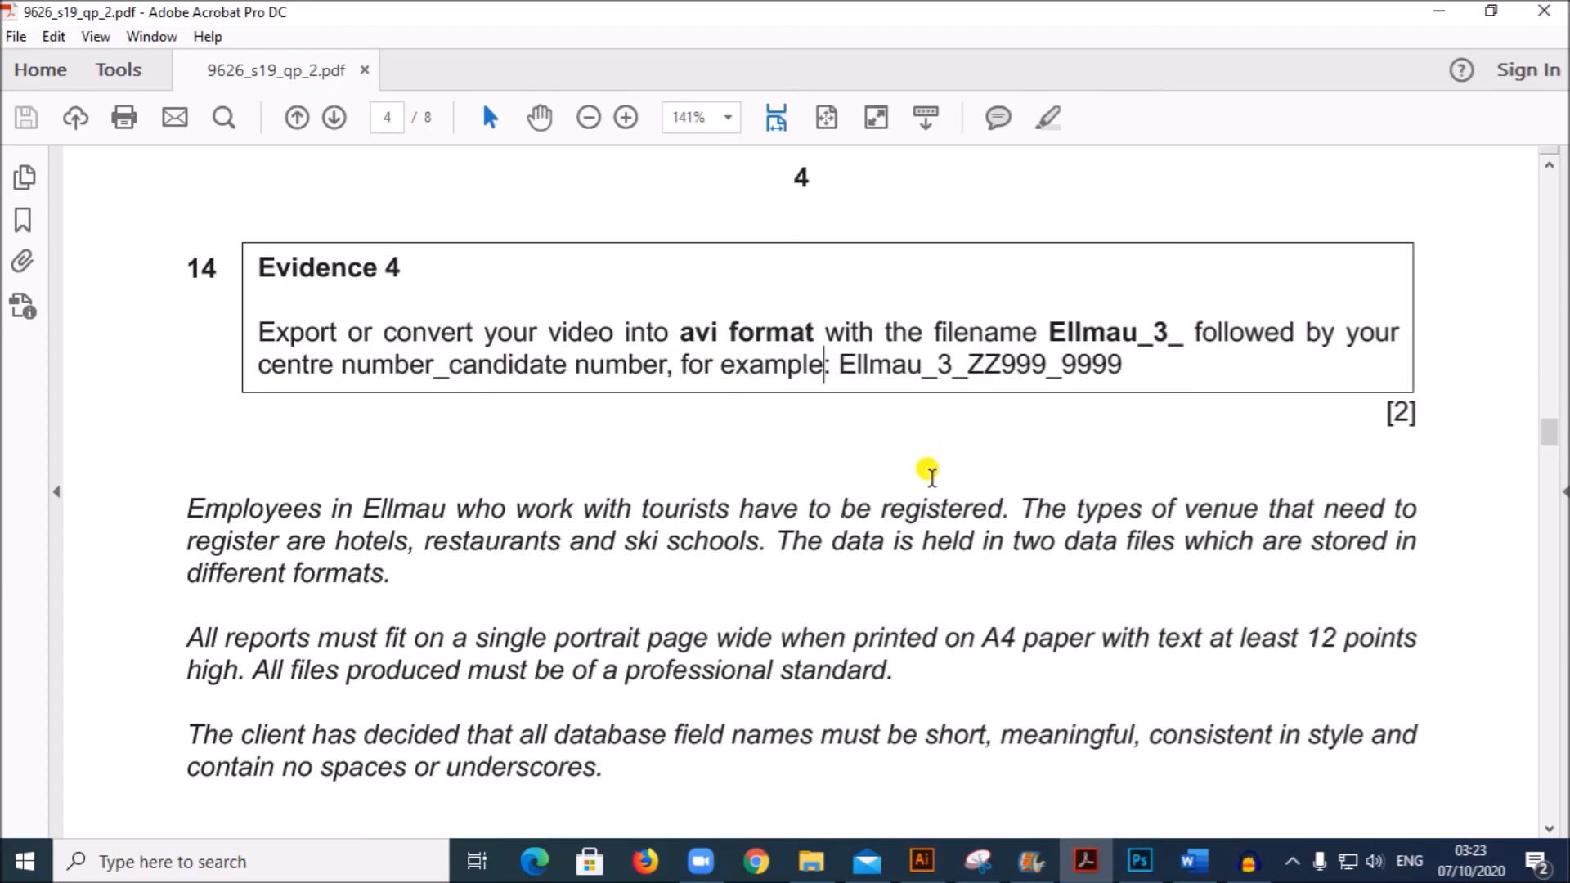
{"action": "left_click", "coordinate": [395, 360]}
{"action": "left_click_drag", "start_coordinate": [687, 333], "coordinate": [777, 331]}
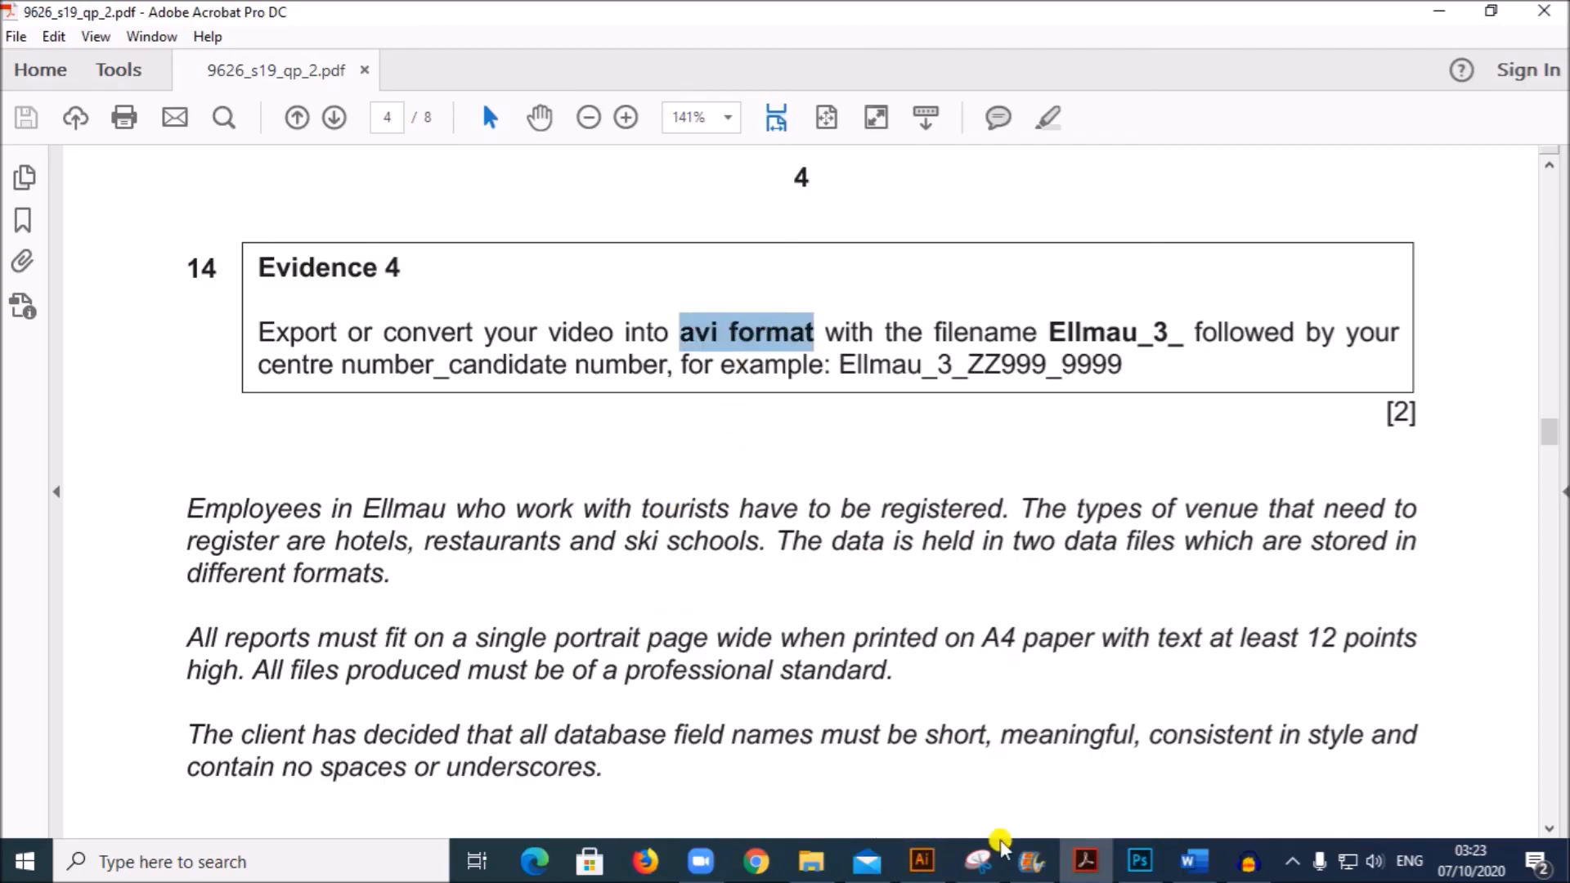
Launch FormatFactory and open its video conversion setup with AVI as the output format
{"action": "left_click", "coordinate": [1032, 865]}
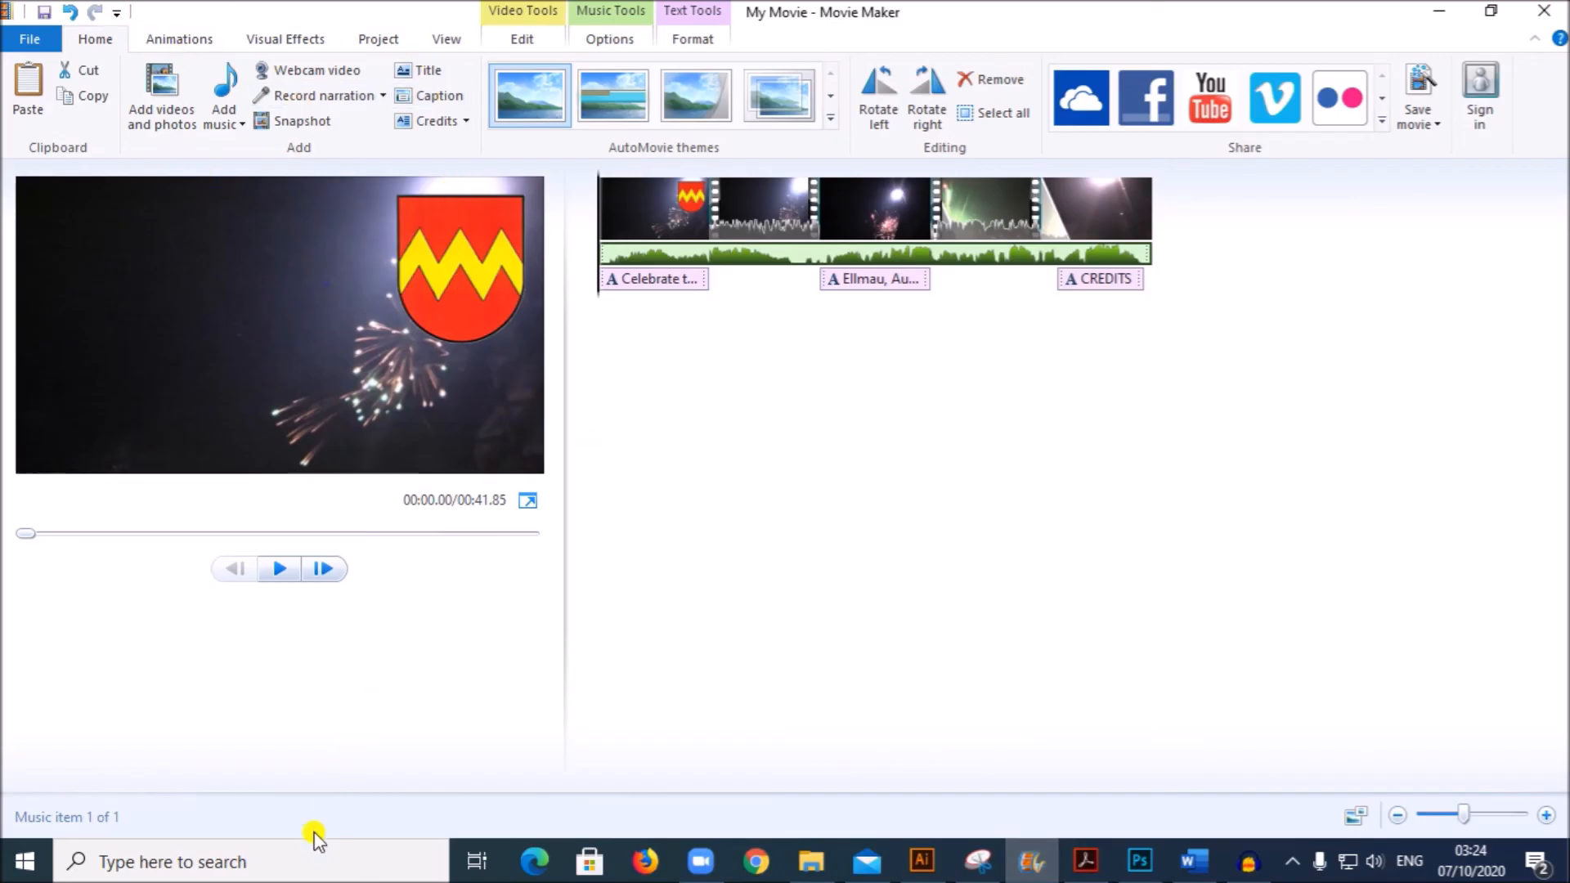
{"action": "left_click", "coordinate": [368, 858]}
{"action": "type", "text": "forma"}
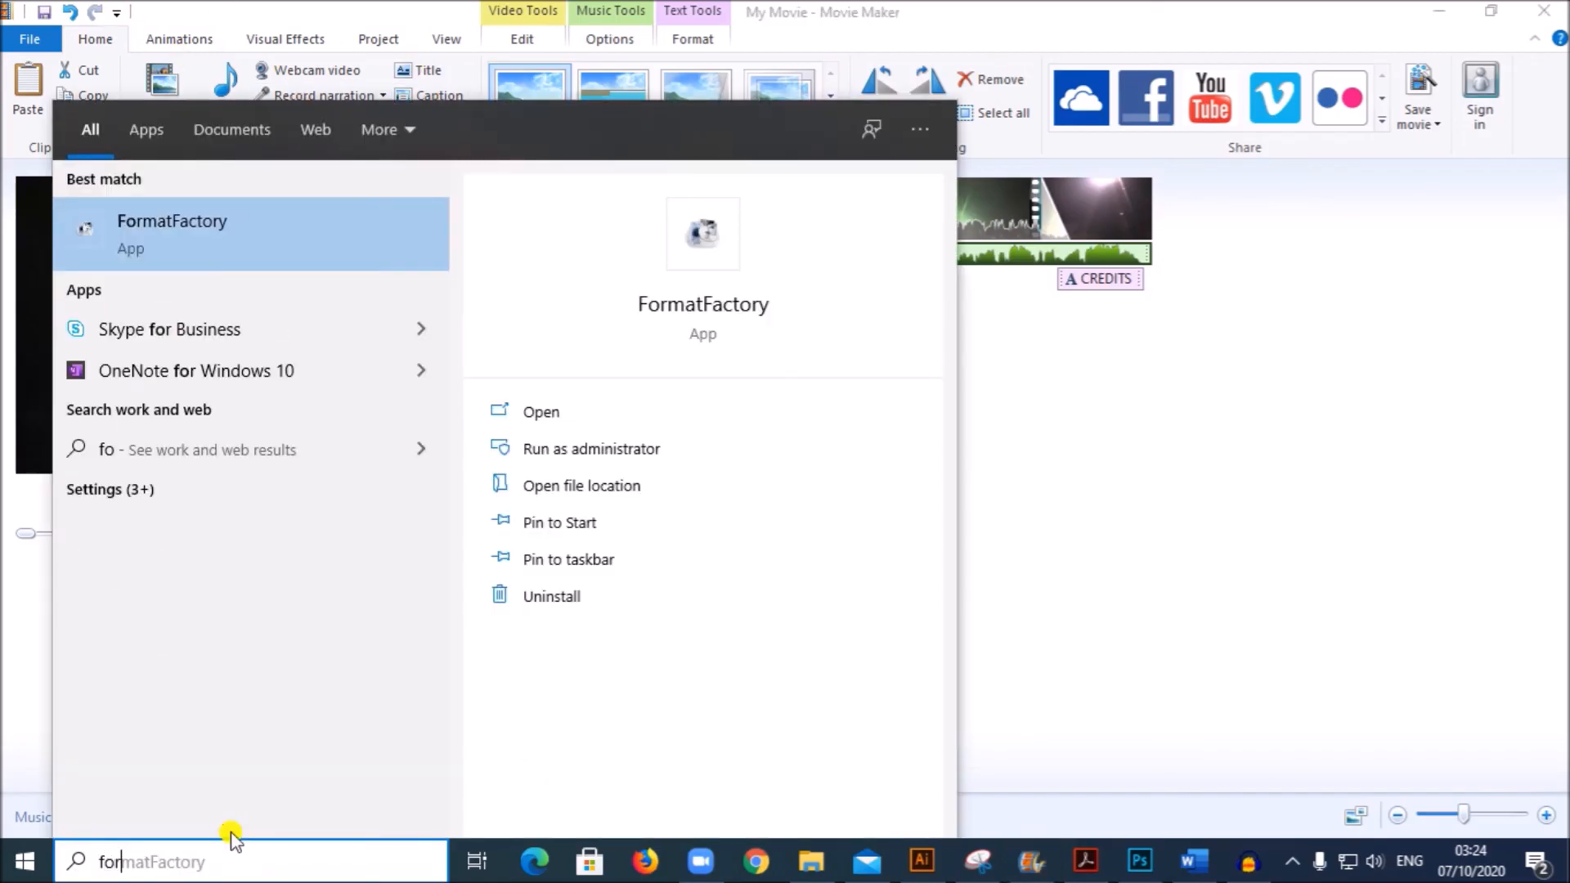
{"action": "left_click", "coordinate": [144, 234]}
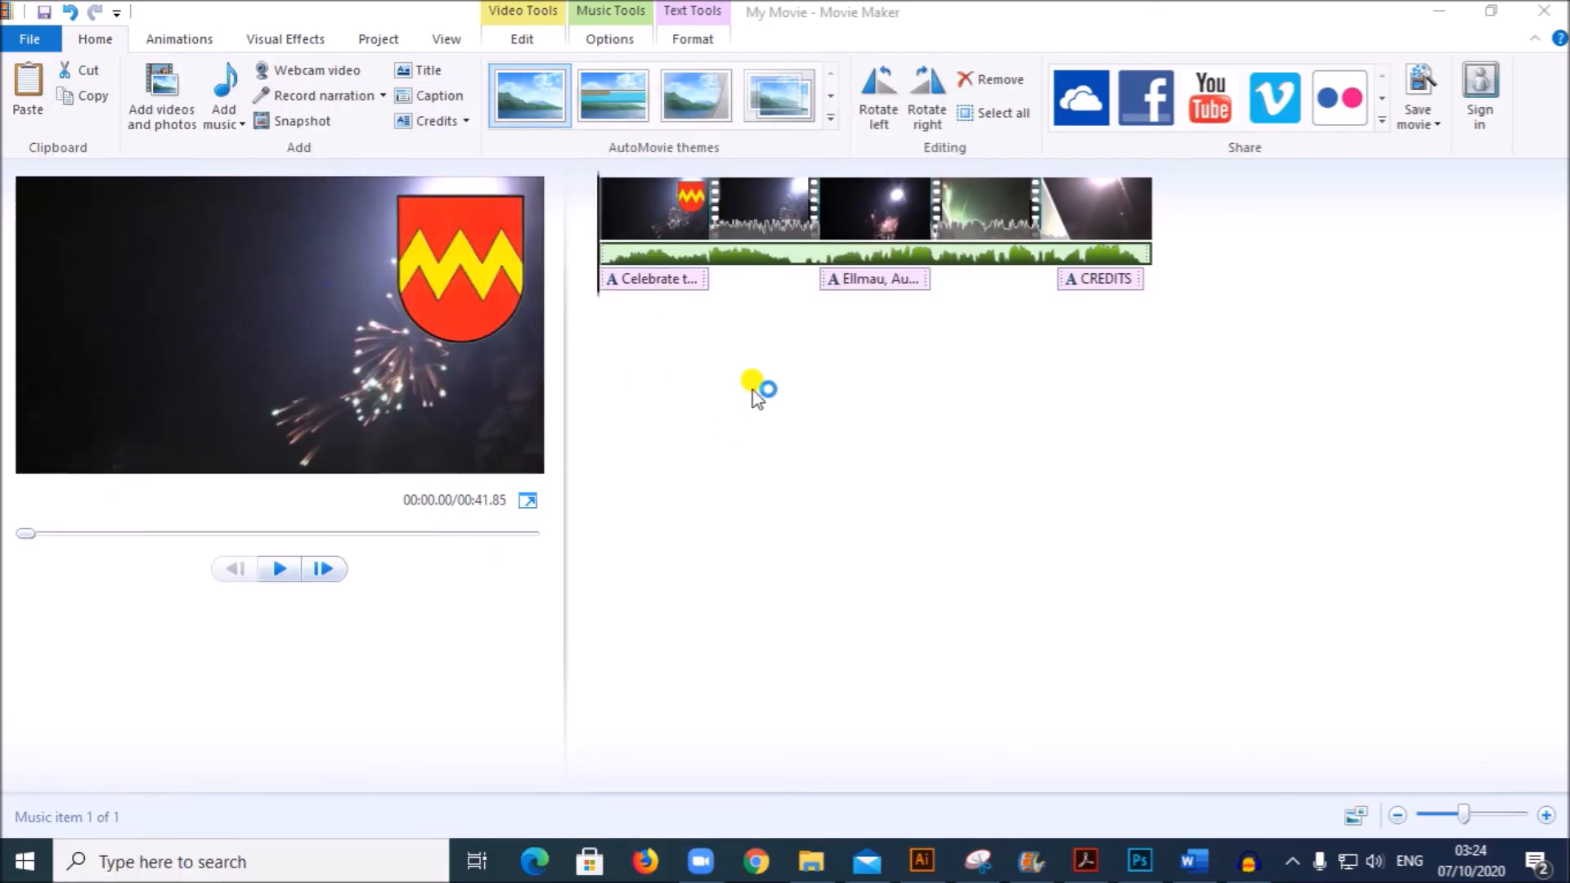
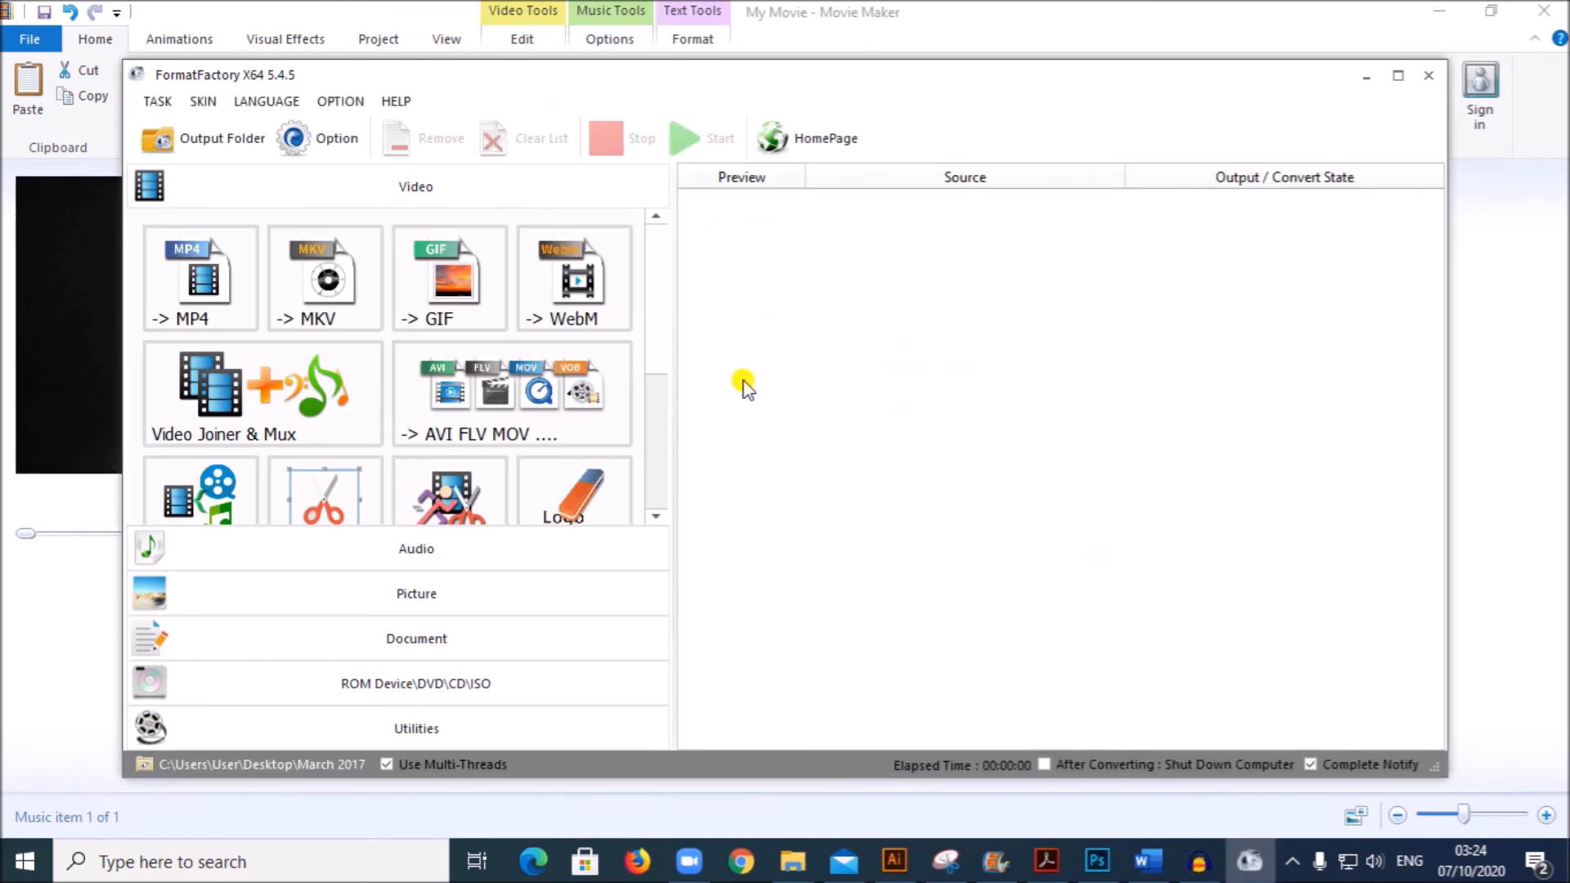
{"action": "left_click", "coordinate": [468, 388]}
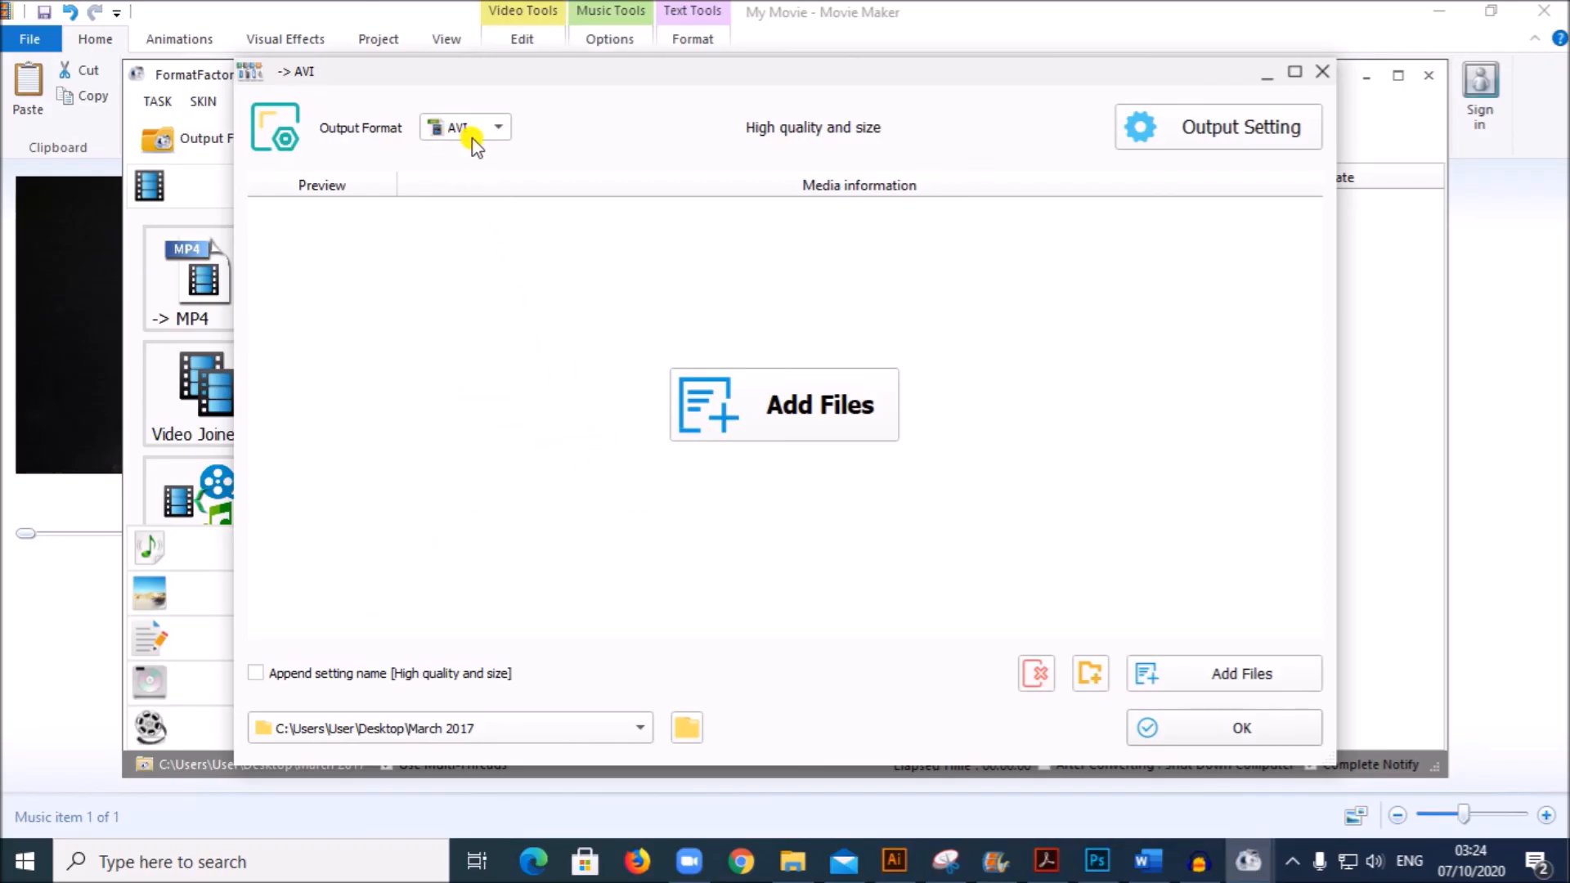
Add Ellmau_2_ZZ123_1234.wmv from the J19 folder and confirm the AVI conversion task
{"action": "left_click", "coordinate": [728, 418]}
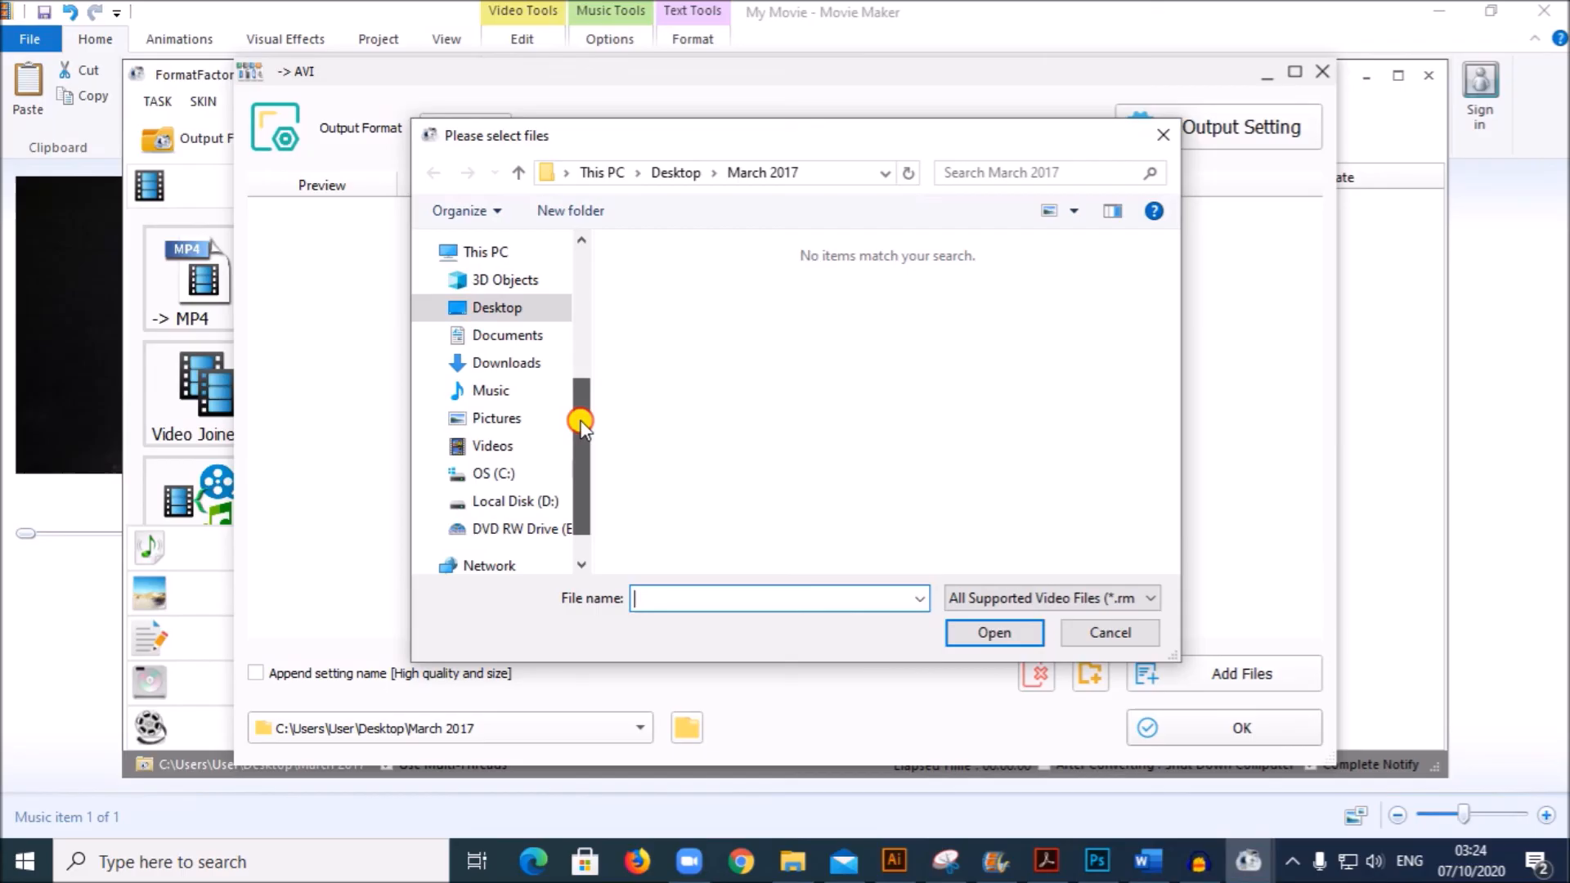
{"action": "left_click_drag", "start_coordinate": [581, 419], "coordinate": [572, 274]}
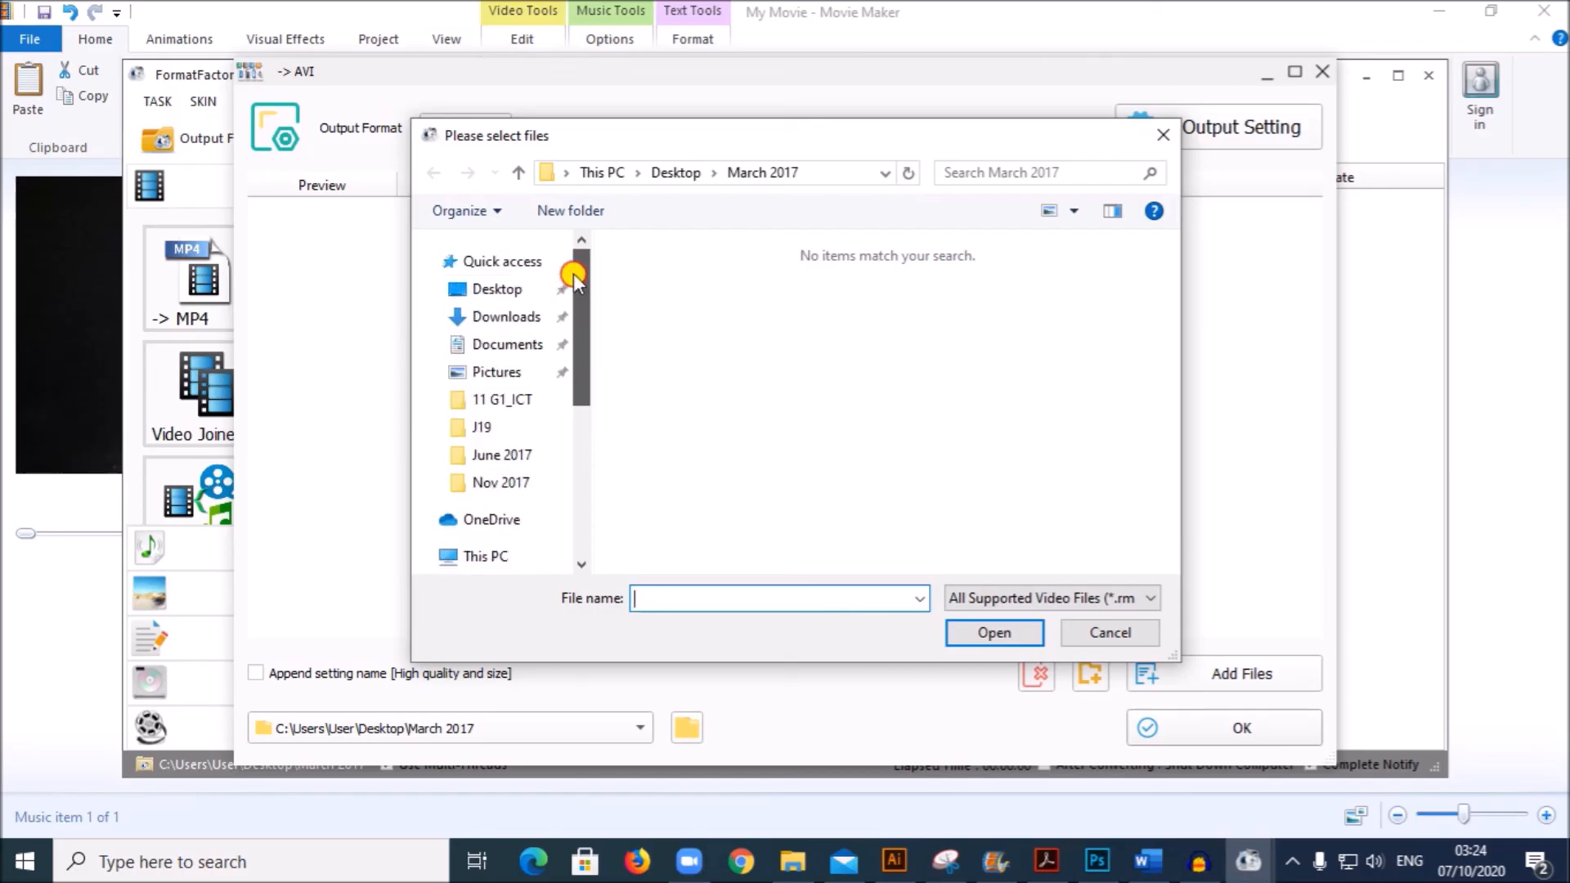
{"action": "left_click", "coordinate": [491, 429]}
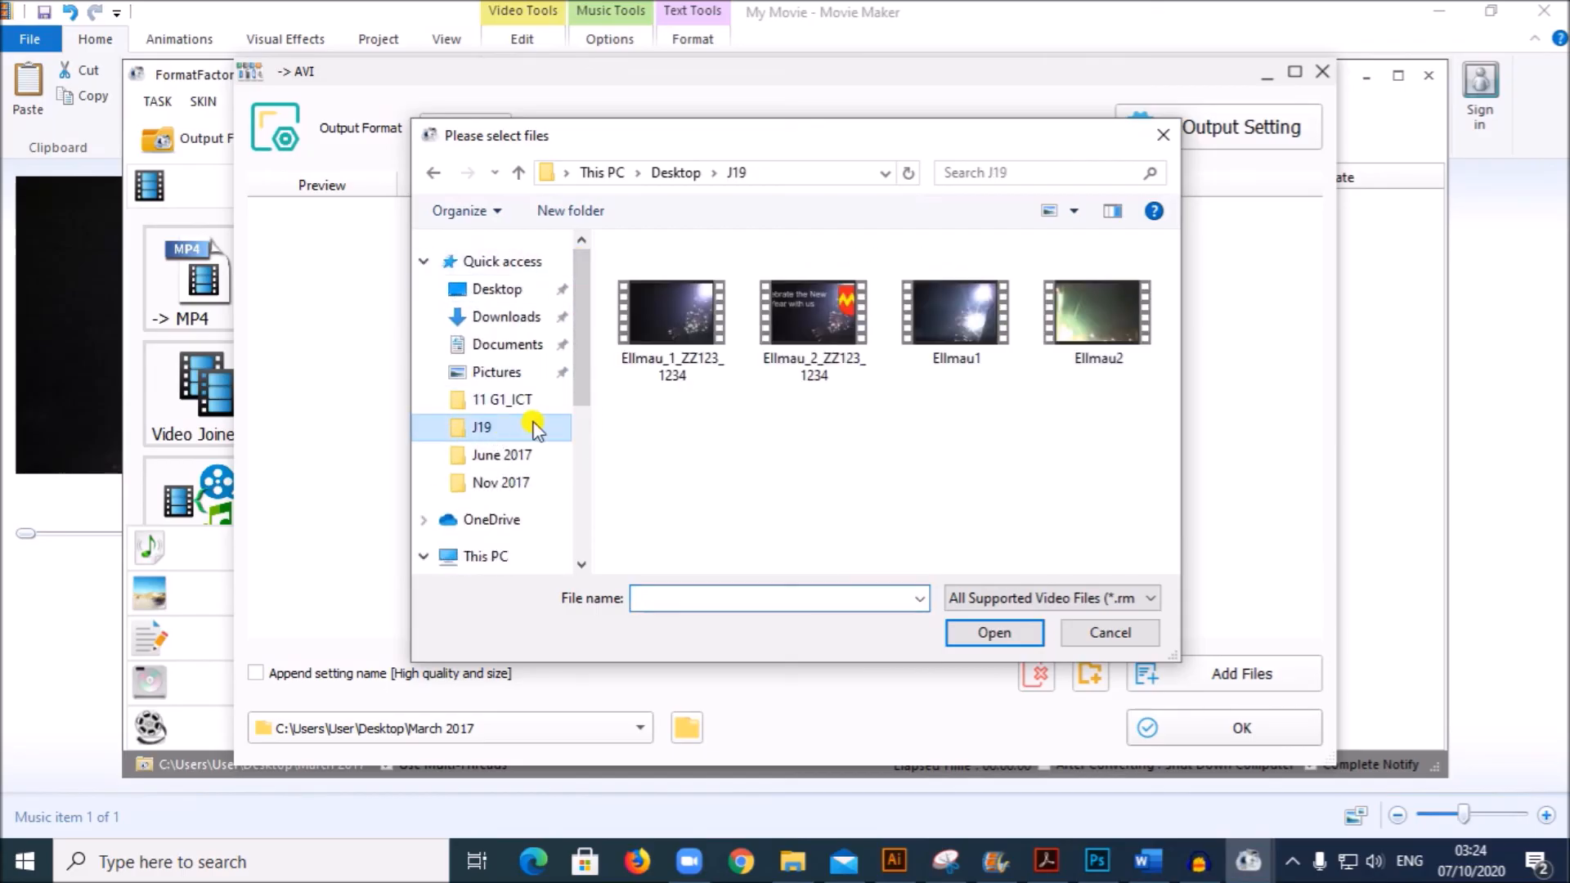
{"action": "left_click", "coordinate": [867, 368]}
{"action": "left_click", "coordinate": [982, 646]}
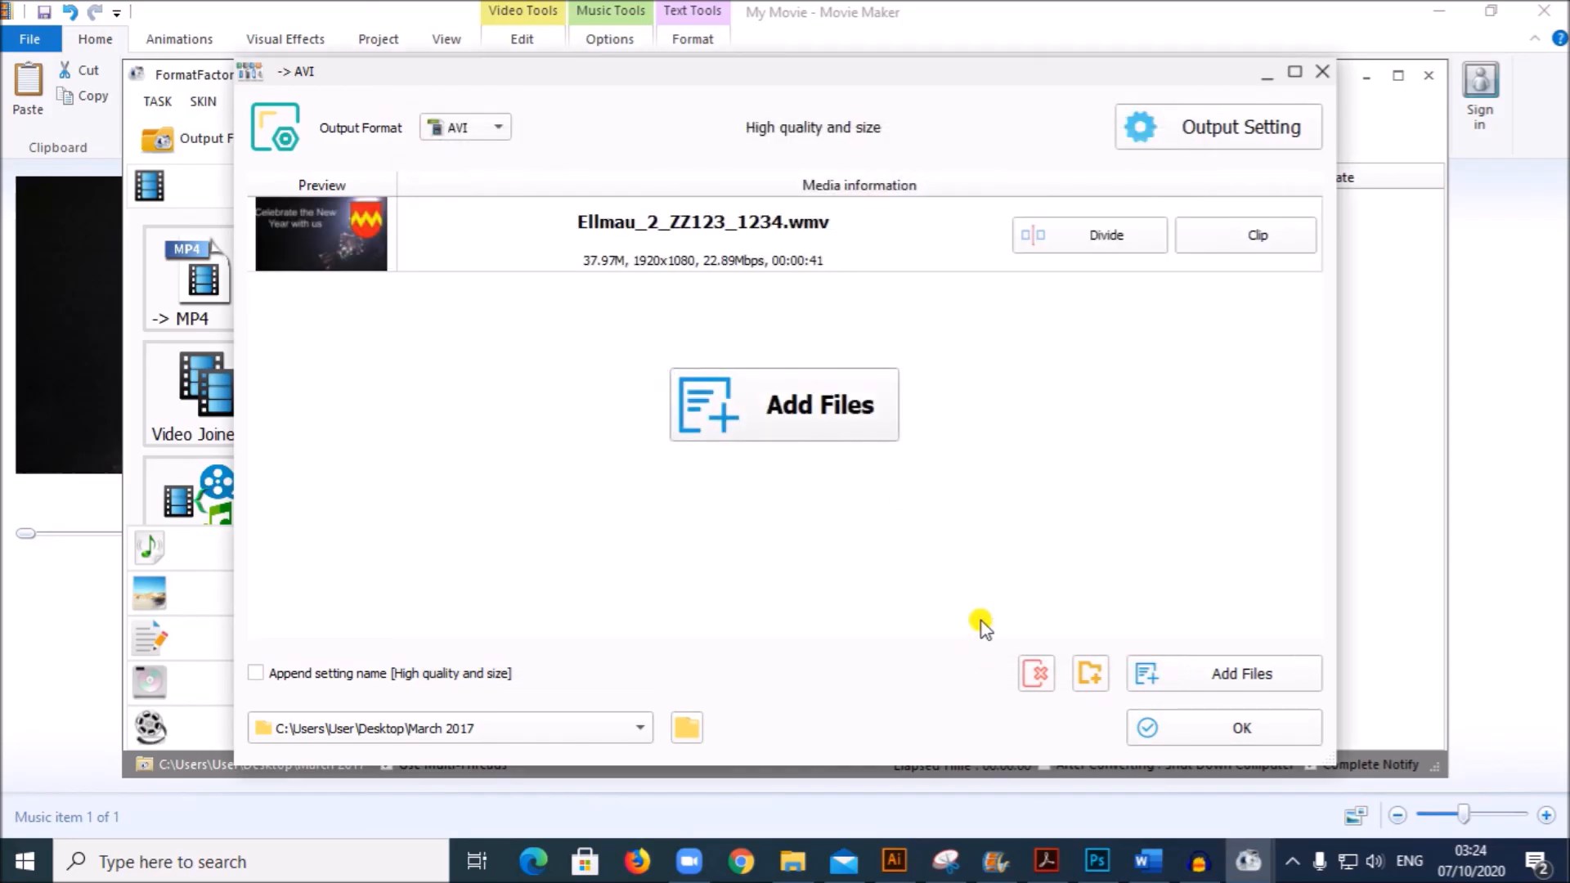
{"action": "left_click", "coordinate": [1219, 728]}
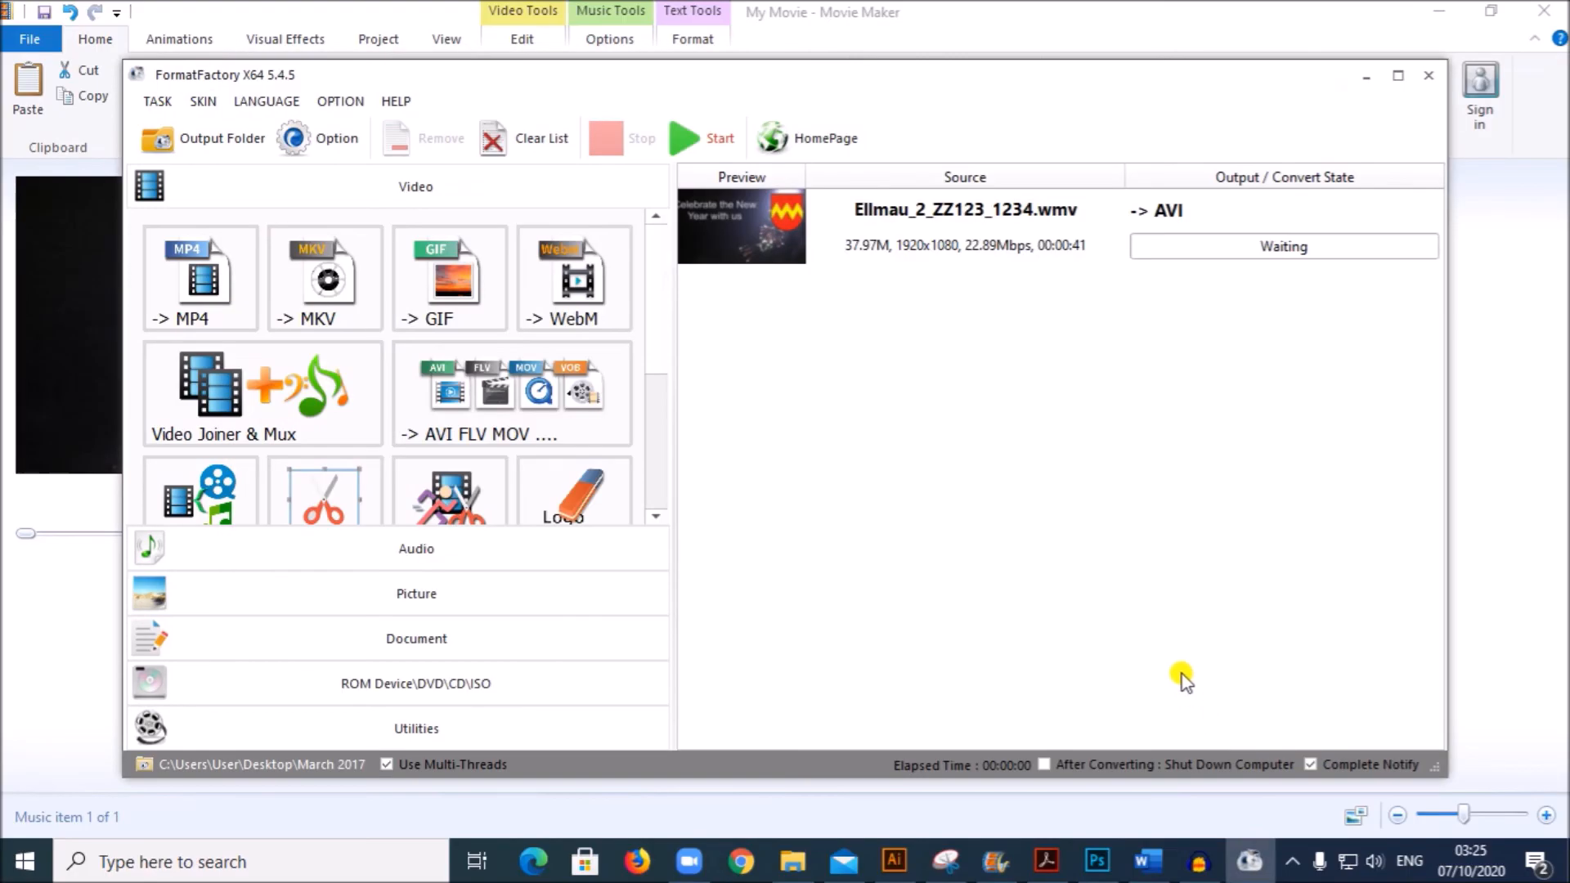
Check the conversion output folder, close it and start converting the video to AVI
{"action": "left_click", "coordinate": [210, 140]}
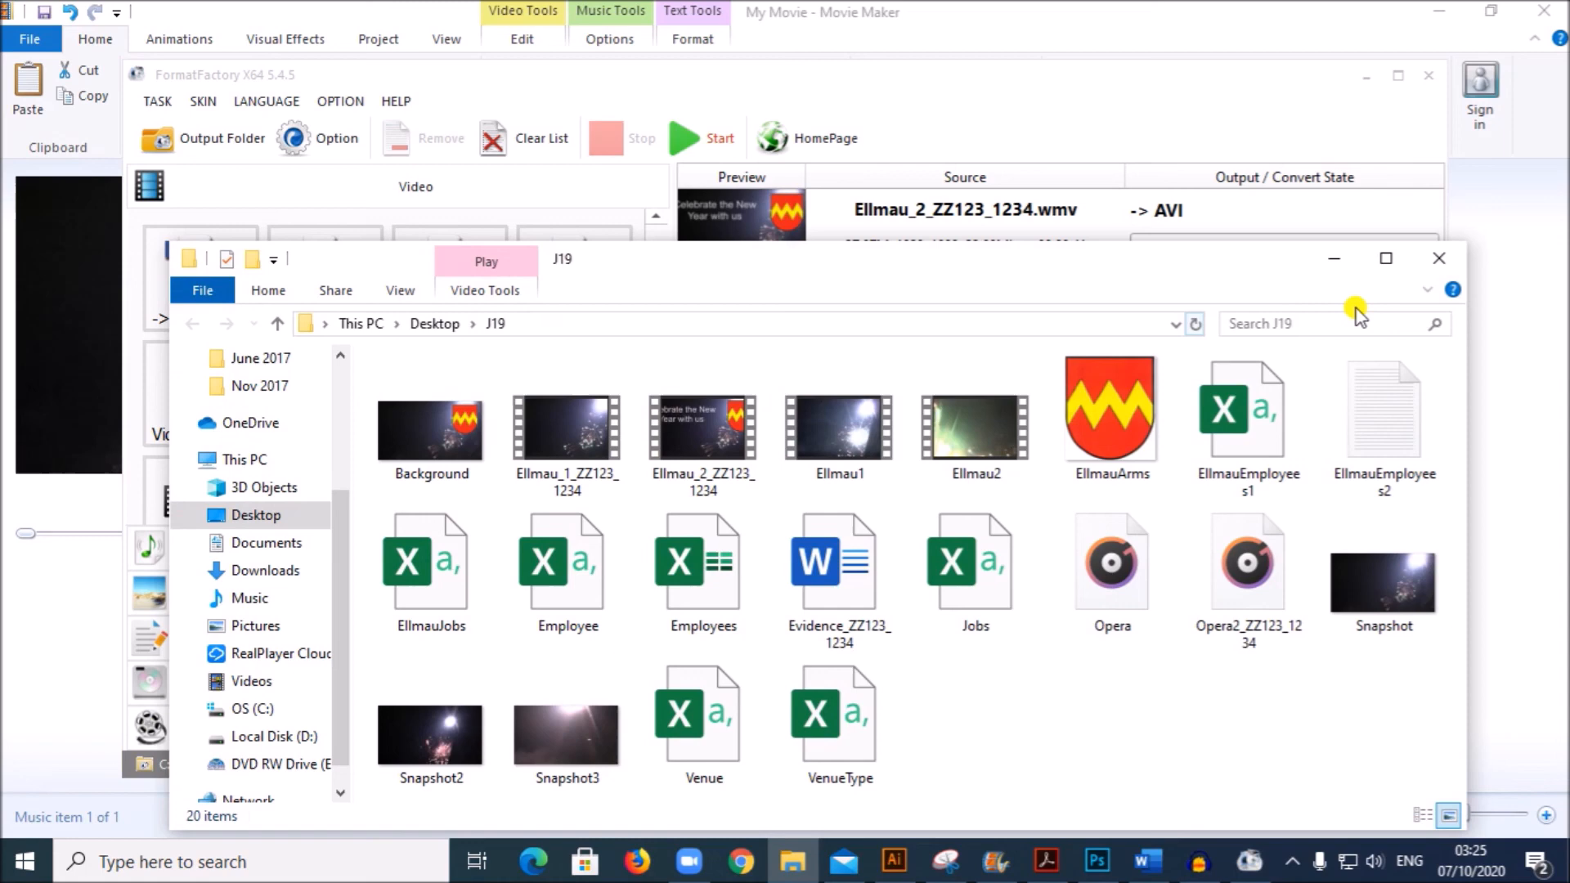
{"action": "left_click", "coordinate": [1431, 260]}
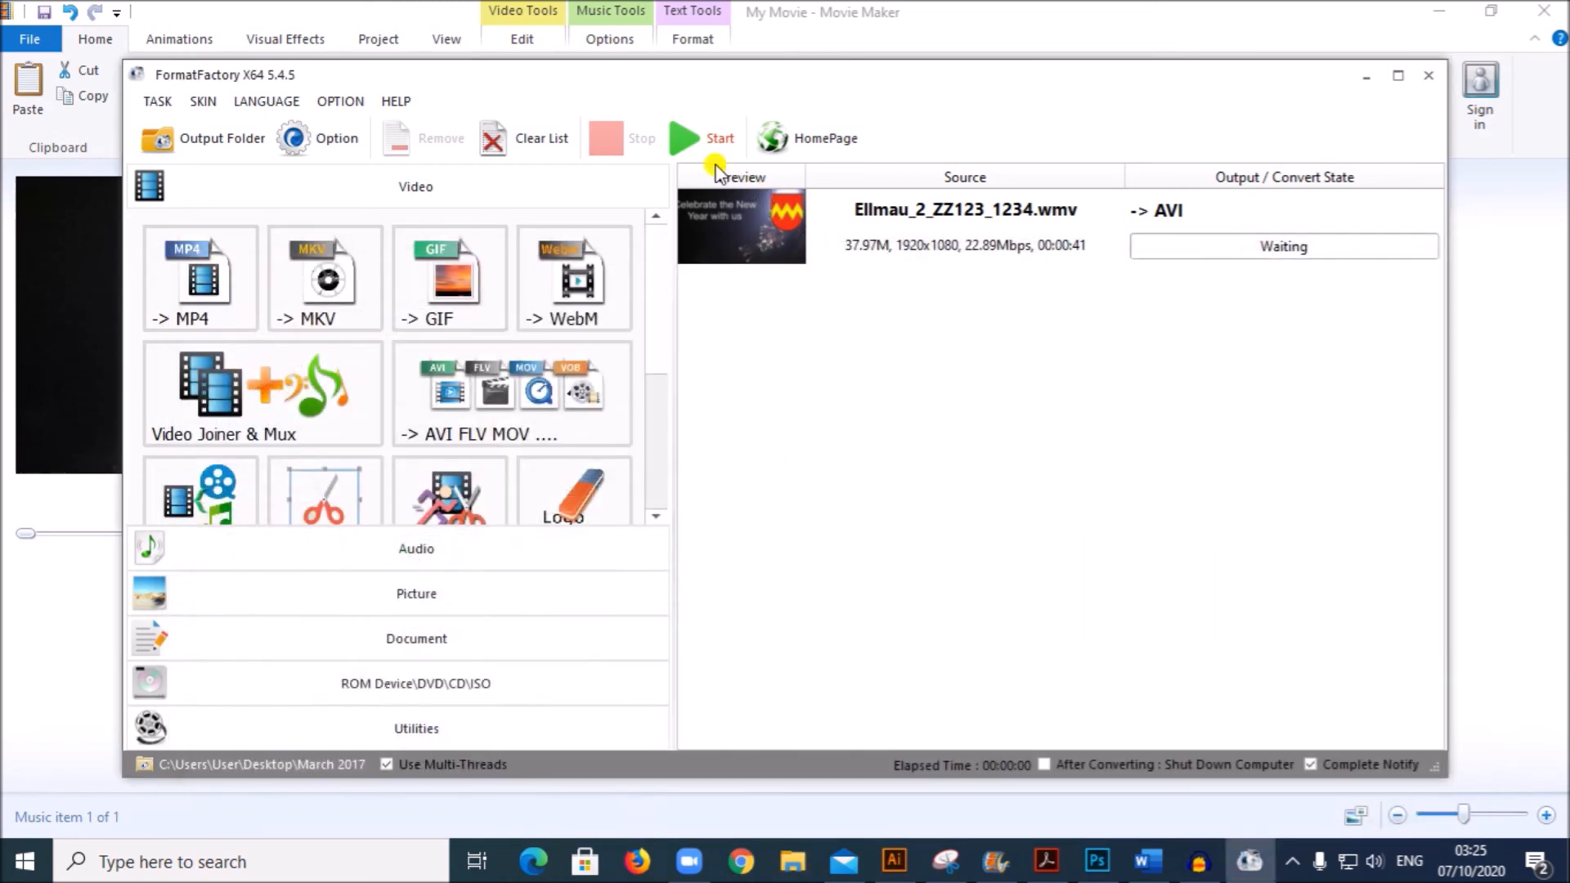
{"action": "left_click", "coordinate": [689, 147]}
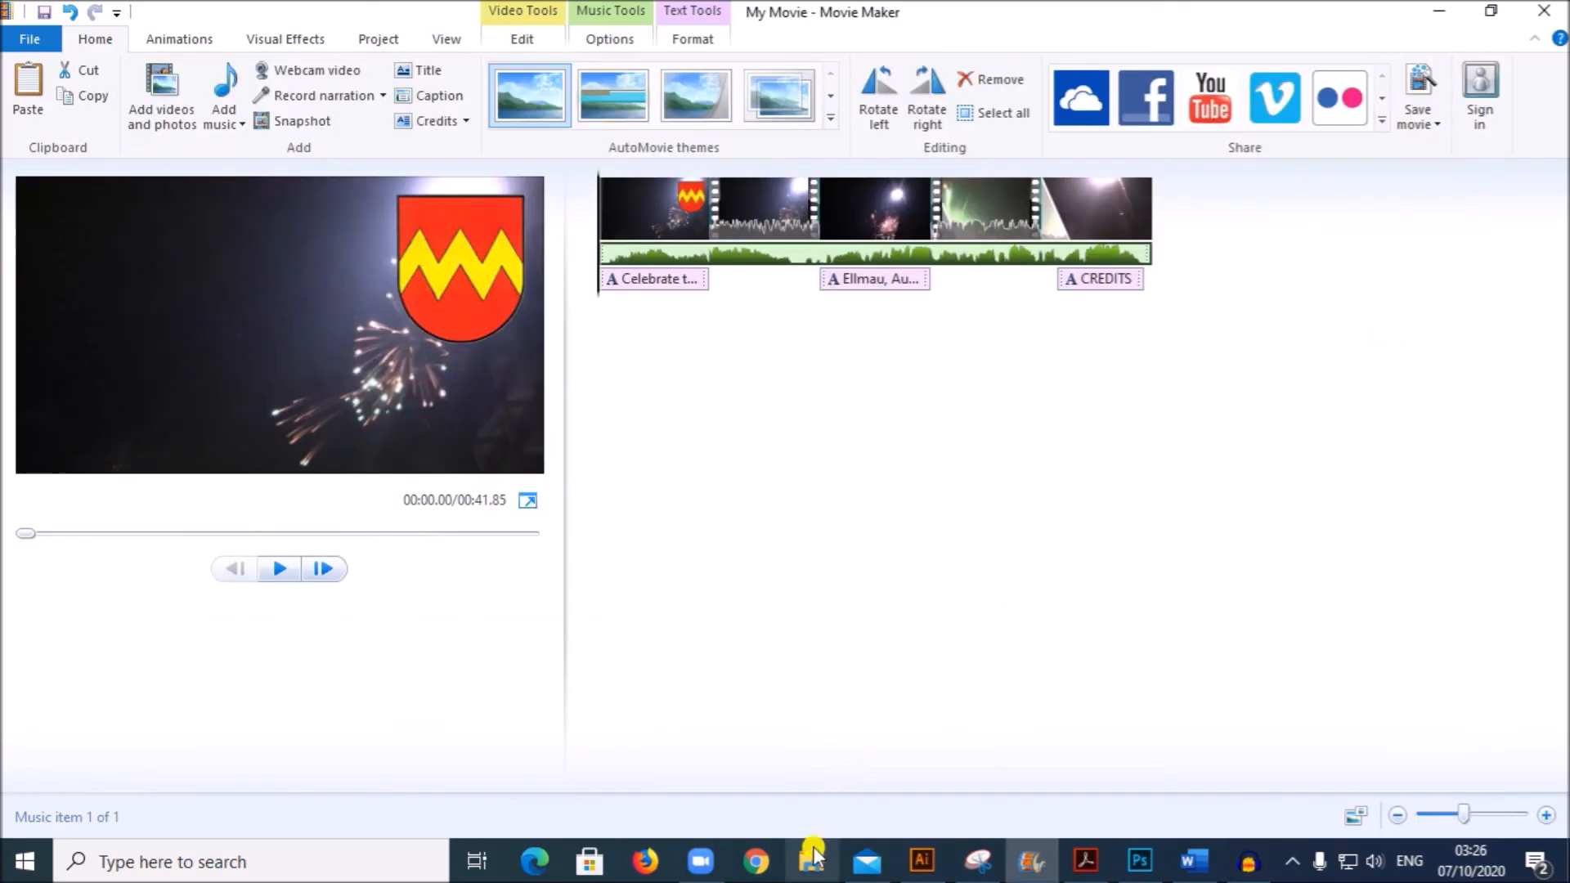
Open the J19 folder in File Explorer to check for the converted video, and return to the exam PDF
{"action": "left_click", "coordinate": [792, 861]}
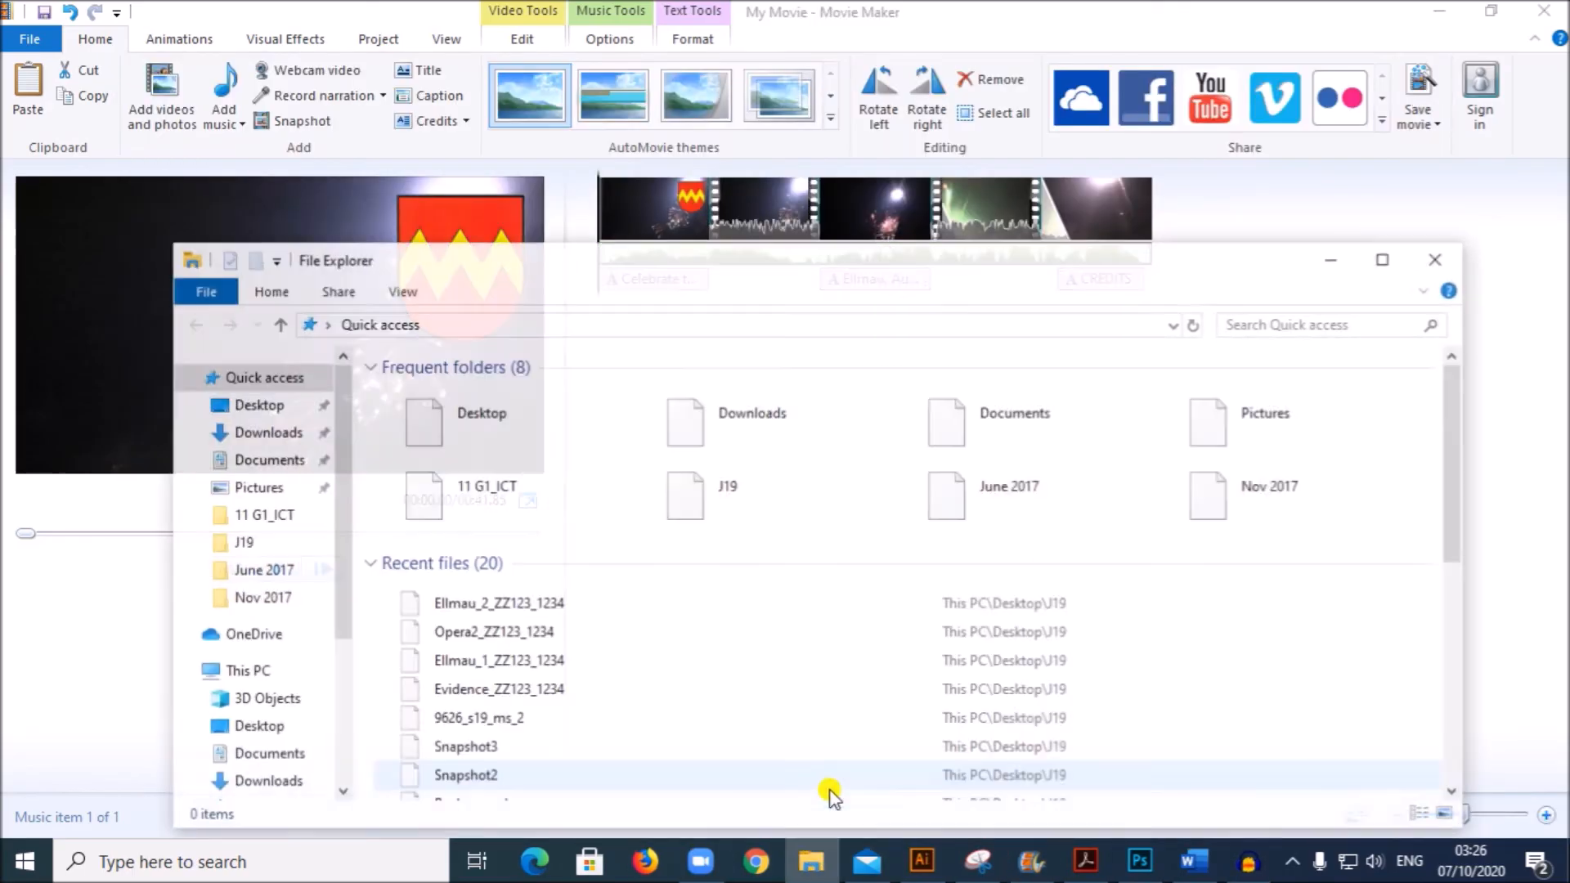
{"action": "left_click", "coordinate": [243, 542]}
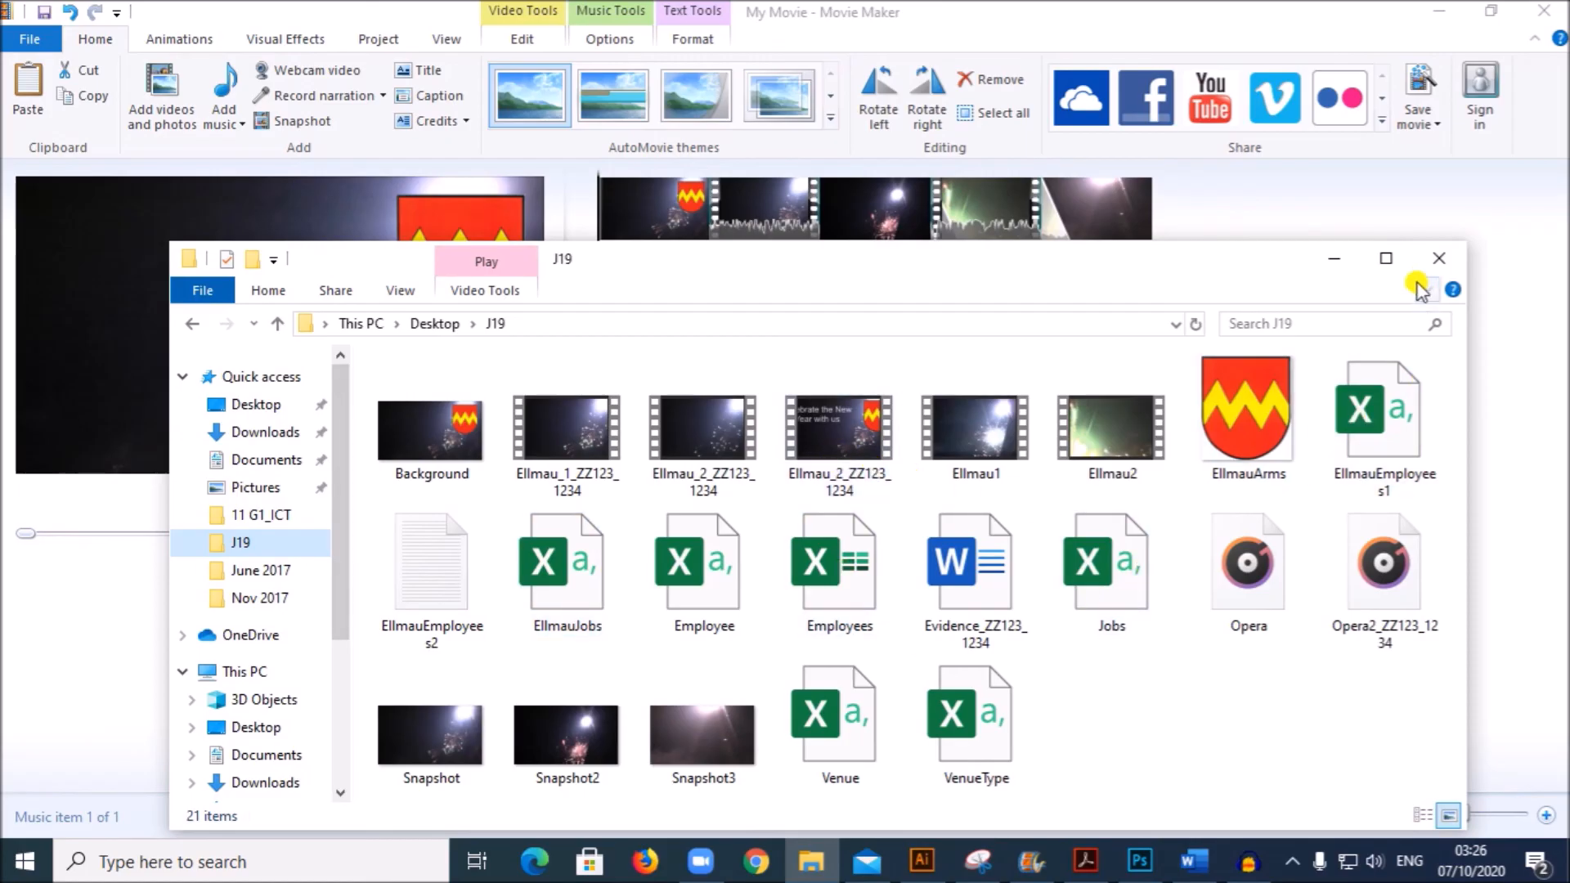
{"action": "left_click", "coordinate": [1387, 262]}
{"action": "left_click", "coordinate": [1020, 578]}
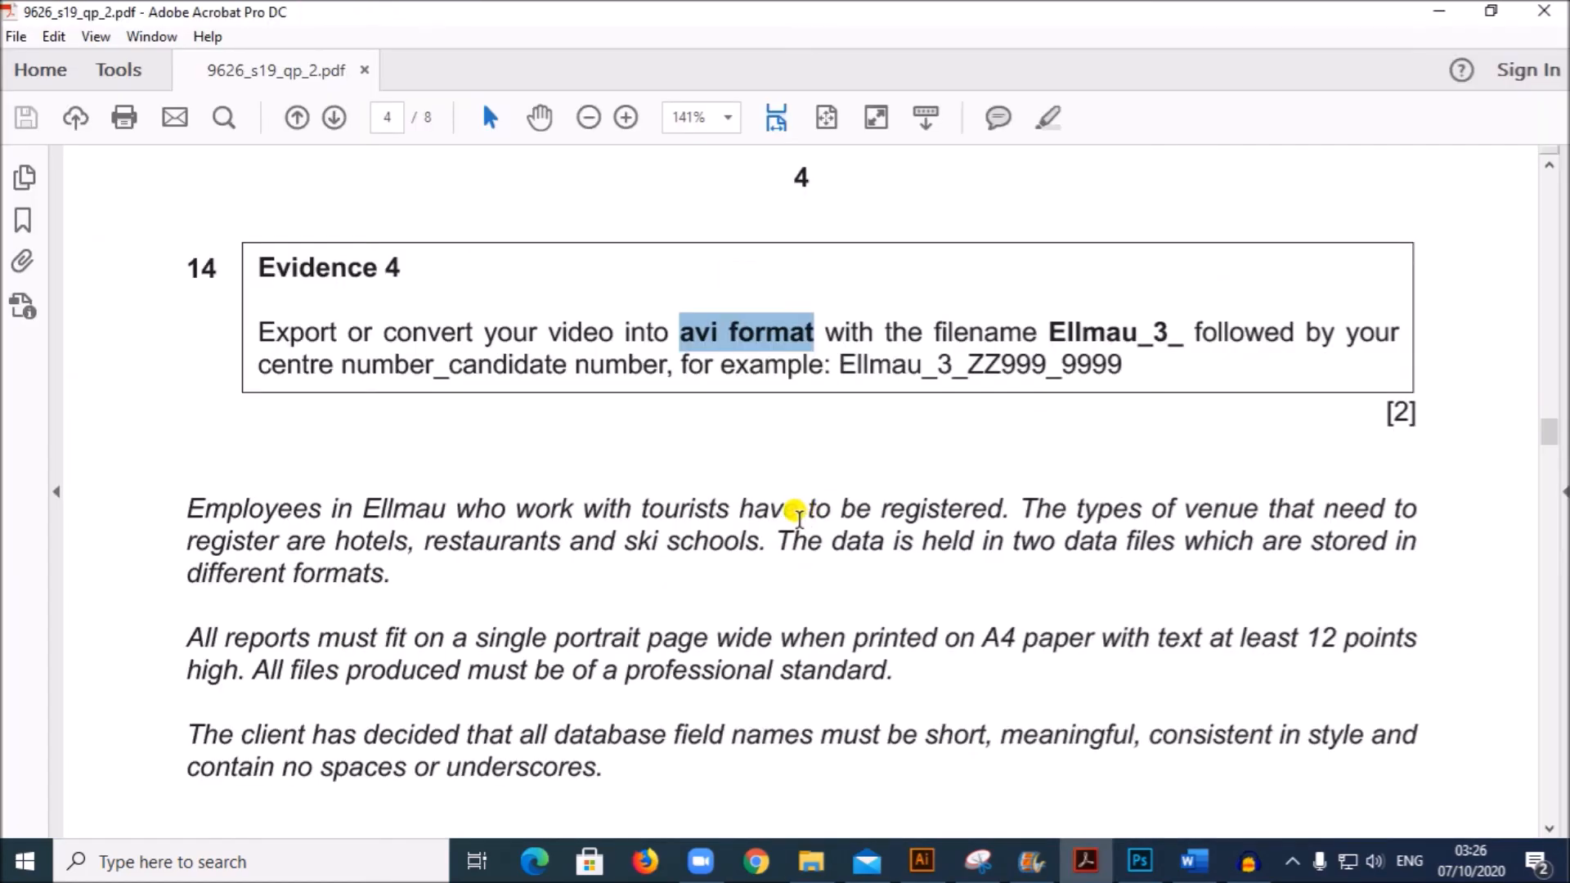
Review tasks 12 to 15 in the exam PDF, including the export requirements and the employee data introduction
{"action": "scroll", "coordinate": [666, 532], "scroll_direction": "down", "scroll_amount": 1}
{"action": "scroll", "coordinate": [665, 533], "scroll_direction": "up", "scroll_amount": 2}
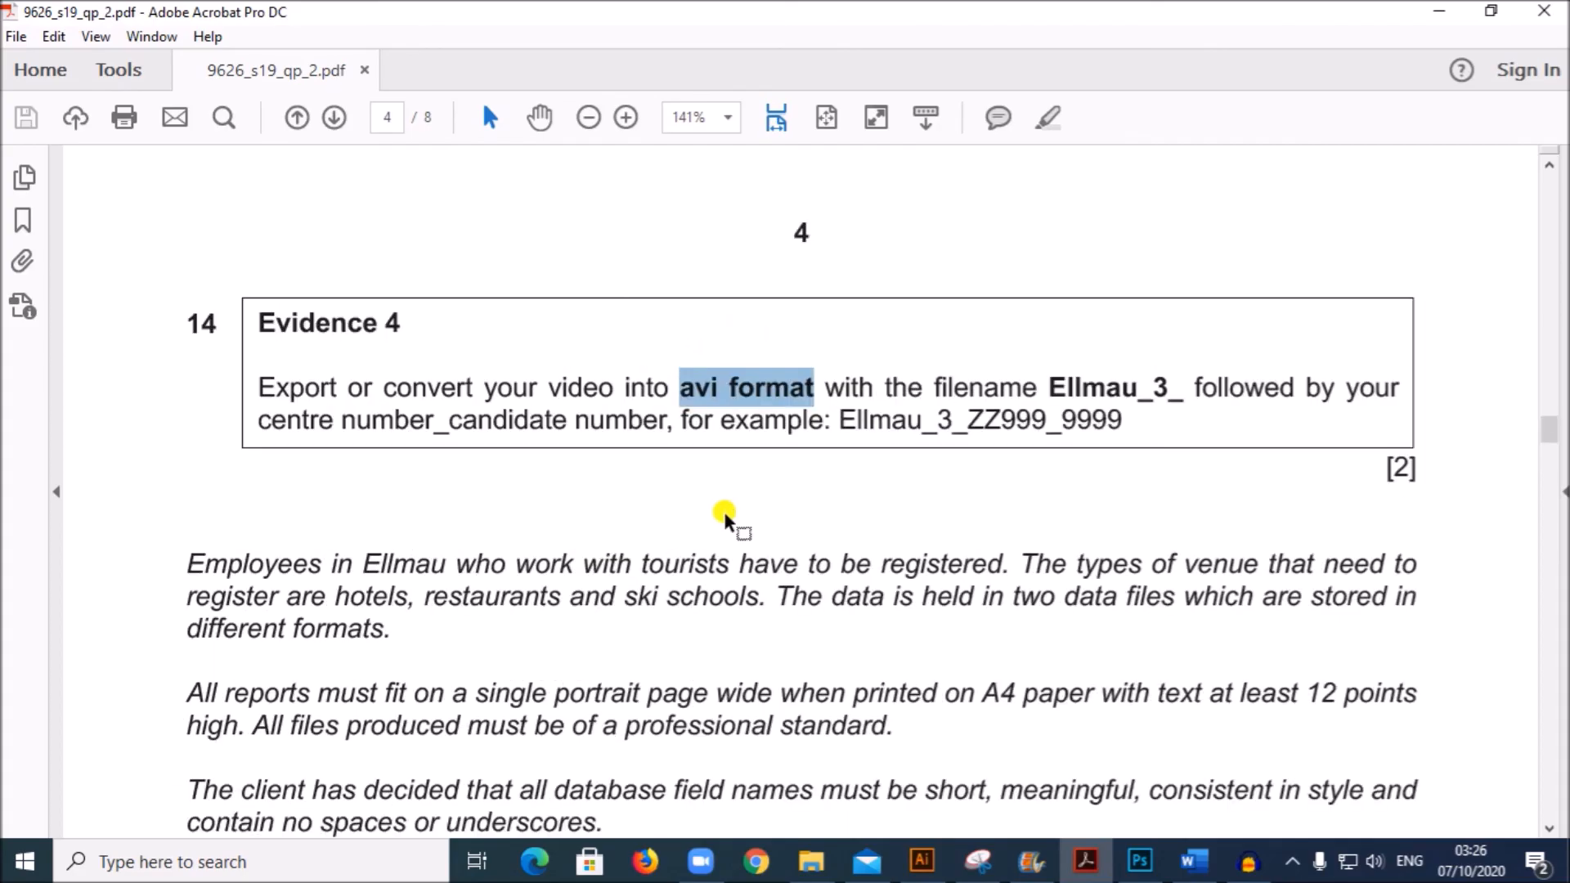
{"action": "left_click", "coordinate": [721, 420]}
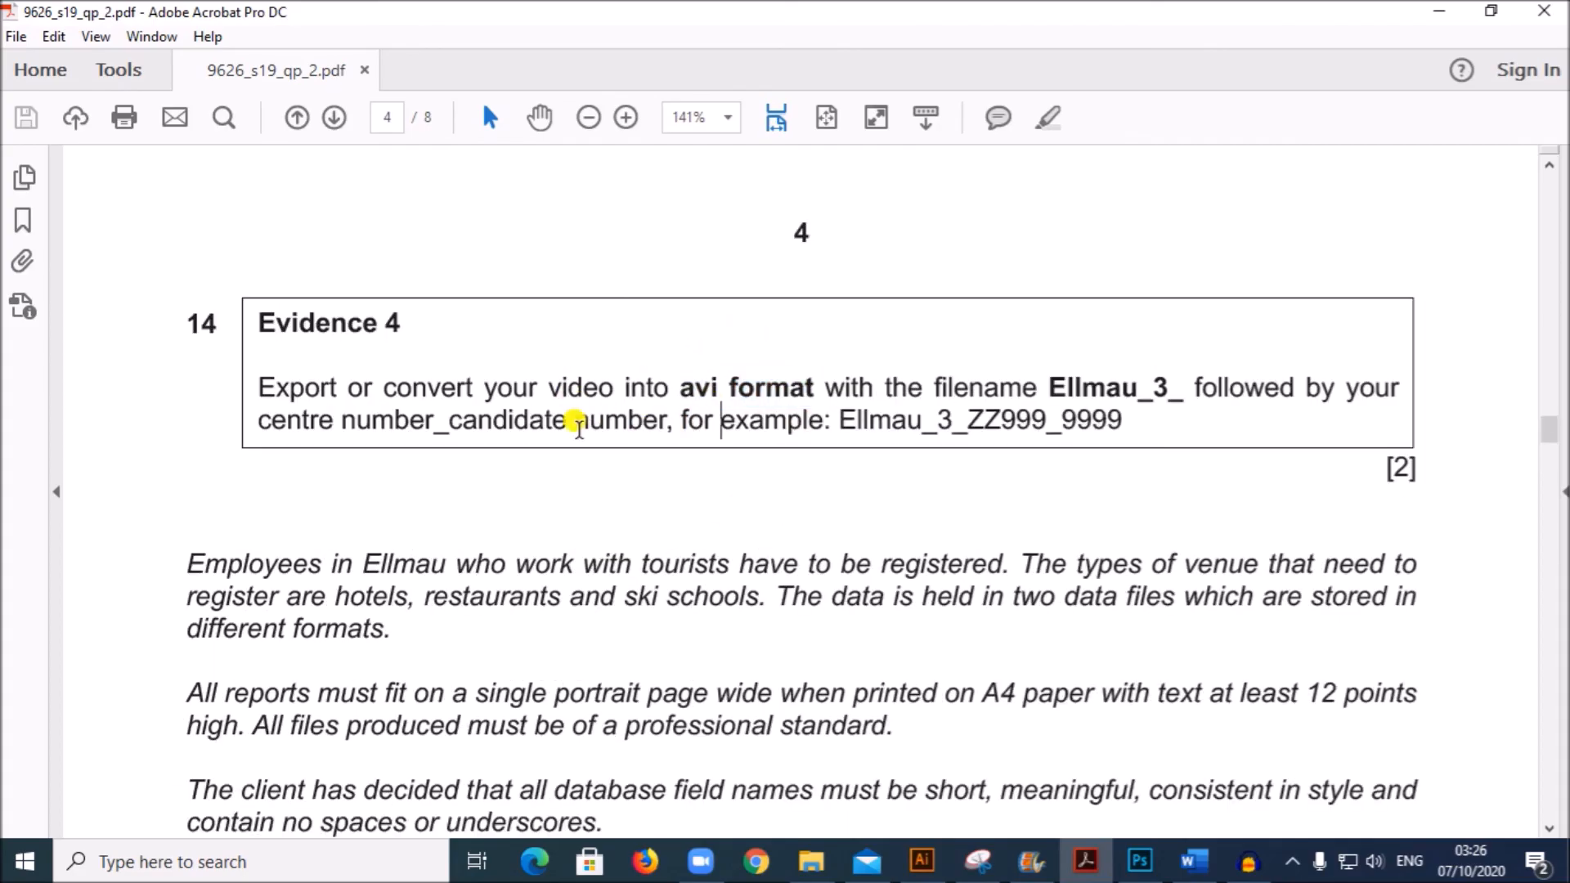
{"action": "scroll", "coordinate": [579, 425], "scroll_direction": "up", "scroll_amount": 3}
{"action": "scroll", "coordinate": [636, 590], "scroll_direction": "down", "scroll_amount": 8}
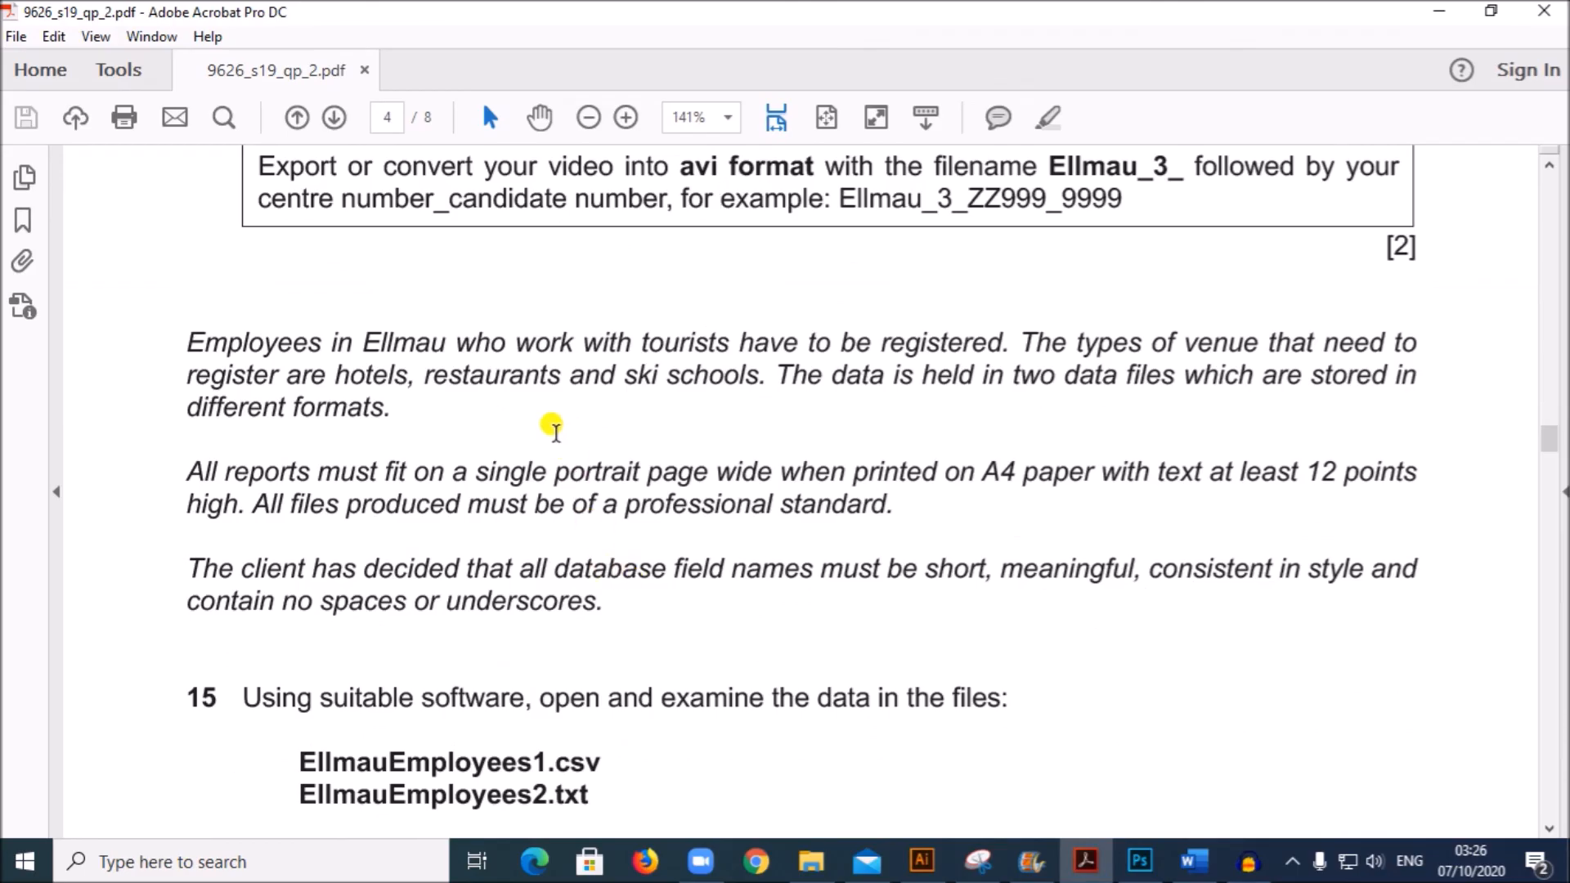
{"action": "scroll", "coordinate": [552, 430], "scroll_direction": "up", "scroll_amount": 2}
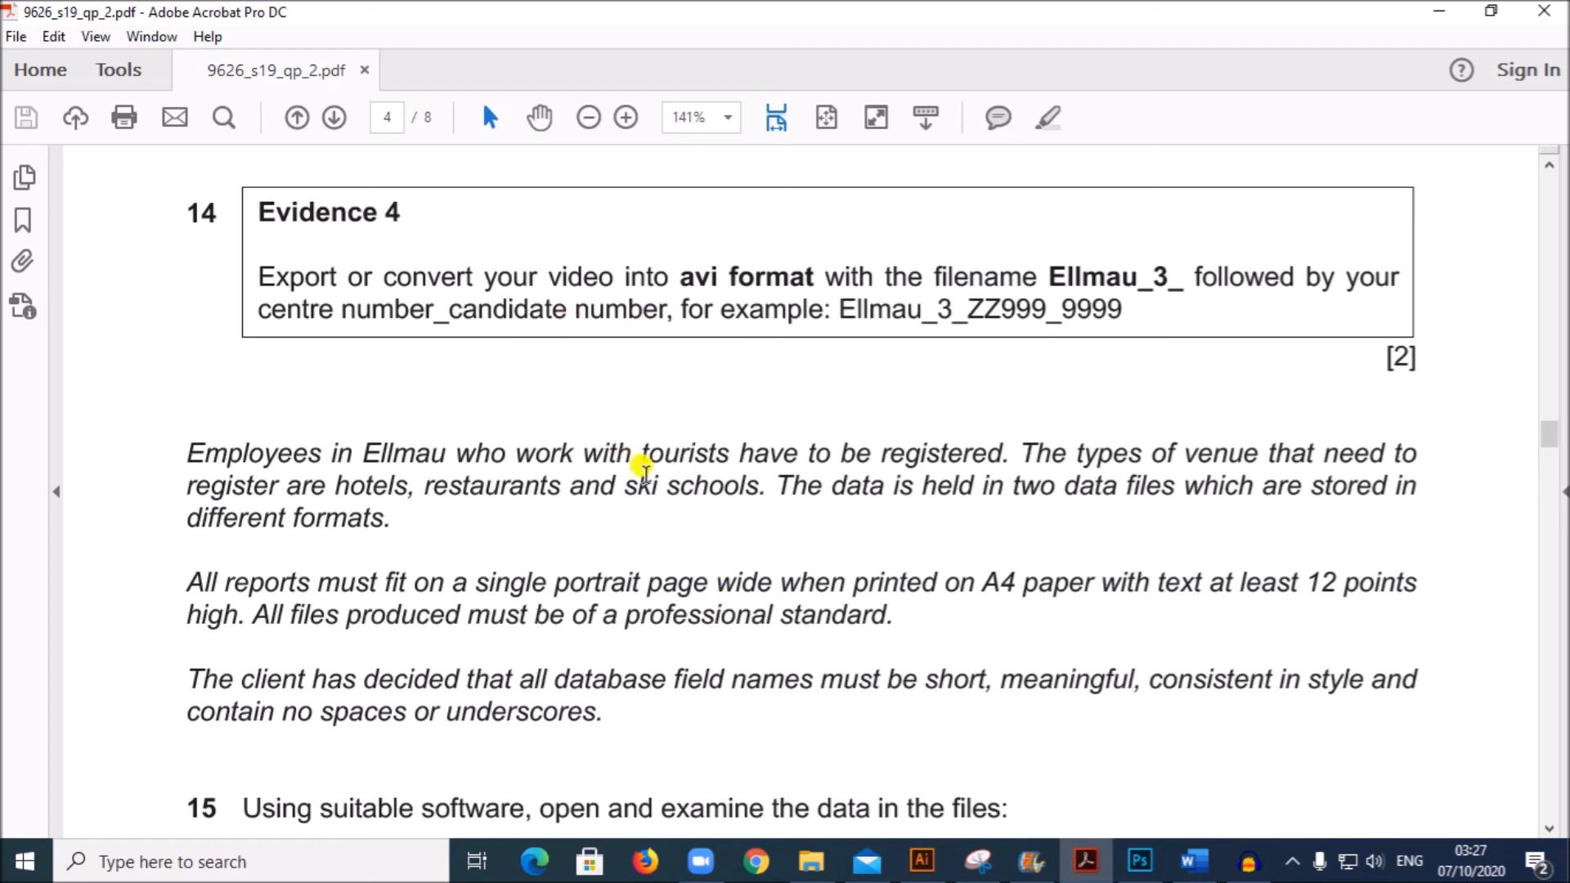
{"action": "scroll", "coordinate": [683, 536], "scroll_direction": "up", "scroll_amount": 5}
{"action": "scroll", "coordinate": [682, 535], "scroll_direction": "up", "scroll_amount": 3}
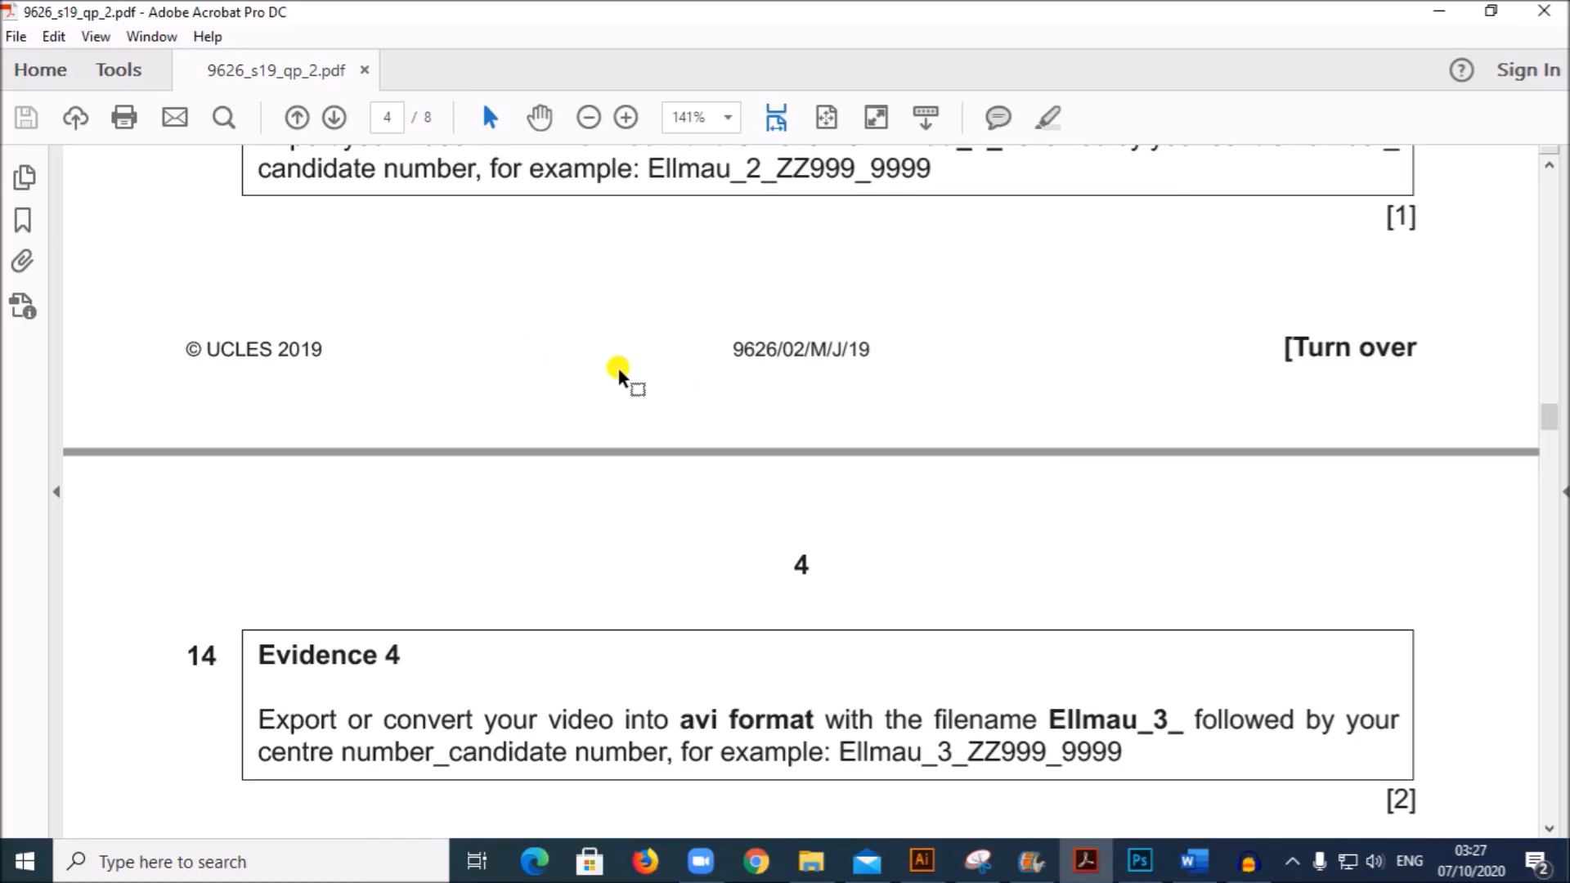
{"action": "scroll", "coordinate": [772, 550], "scroll_direction": "up", "scroll_amount": 4}
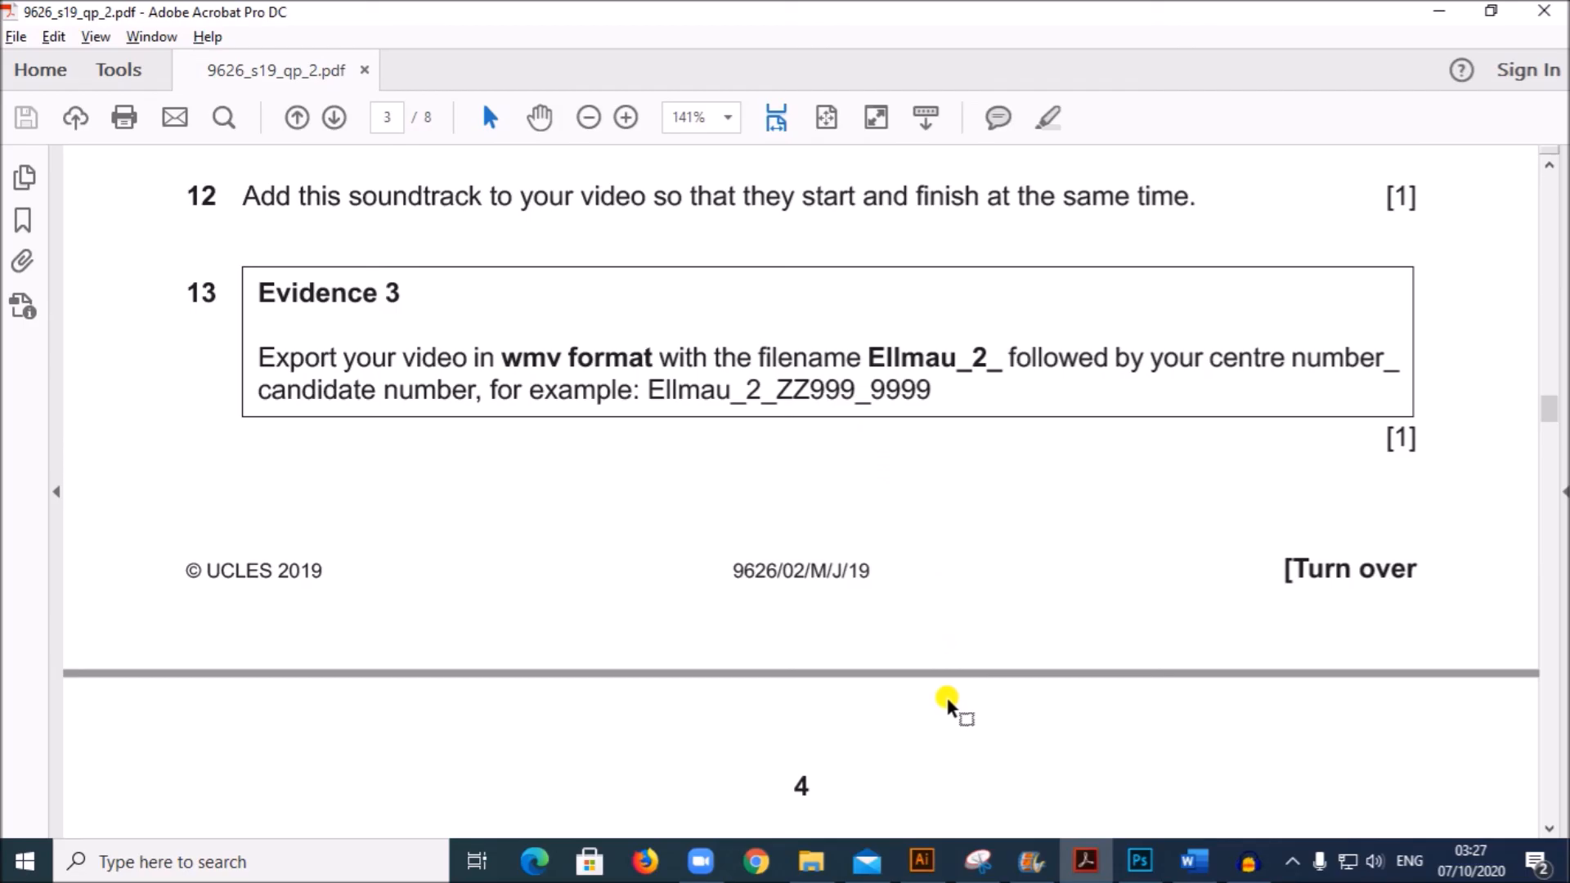
{"action": "mouse_move", "coordinate": [950, 708]}
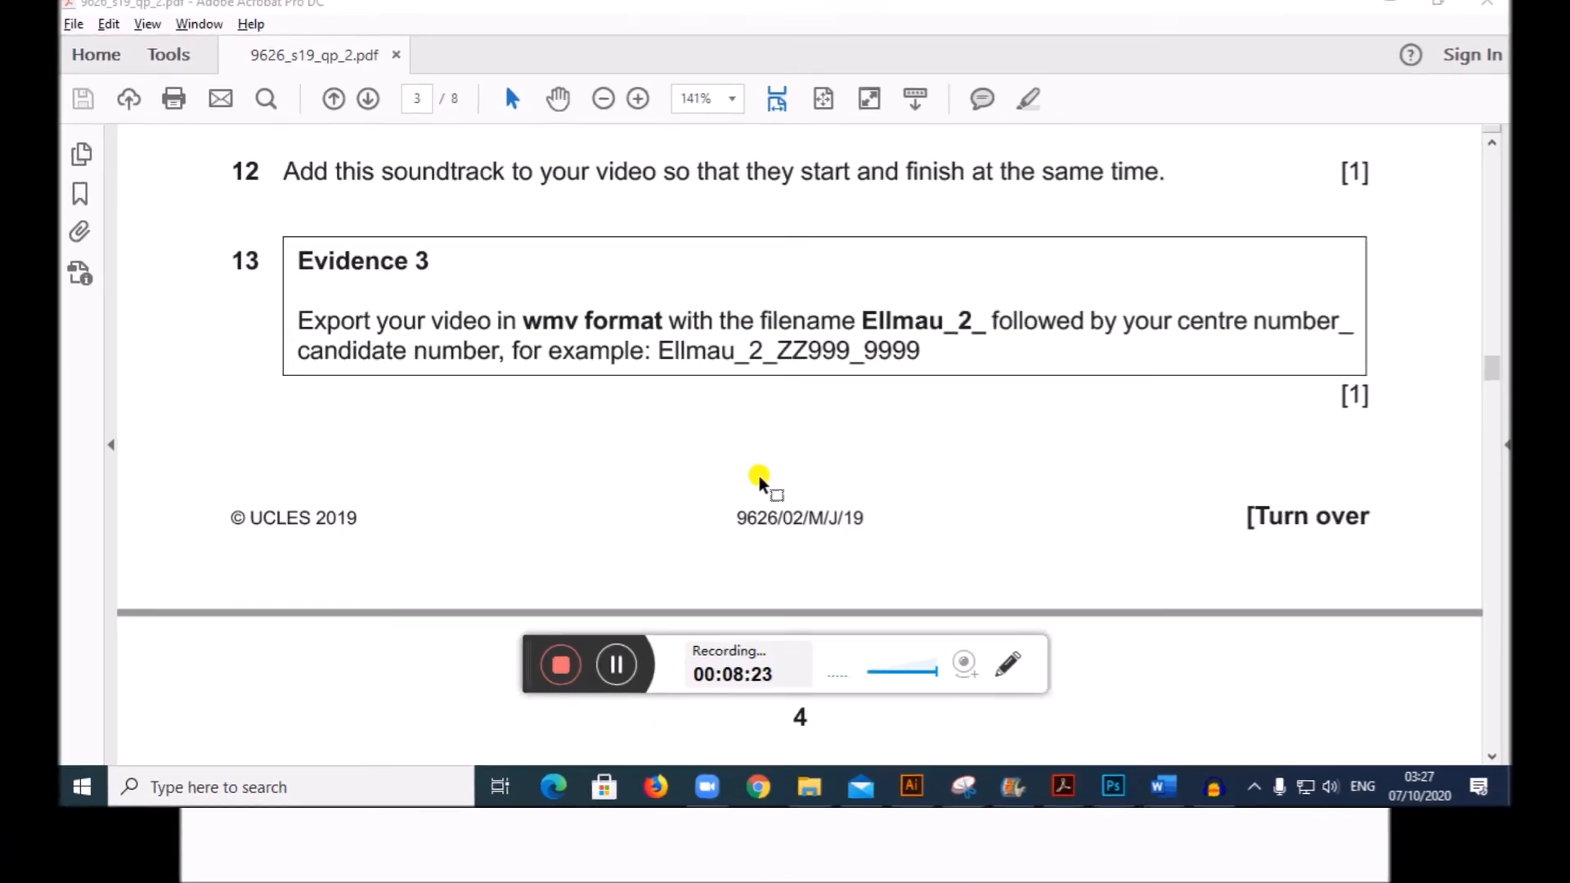